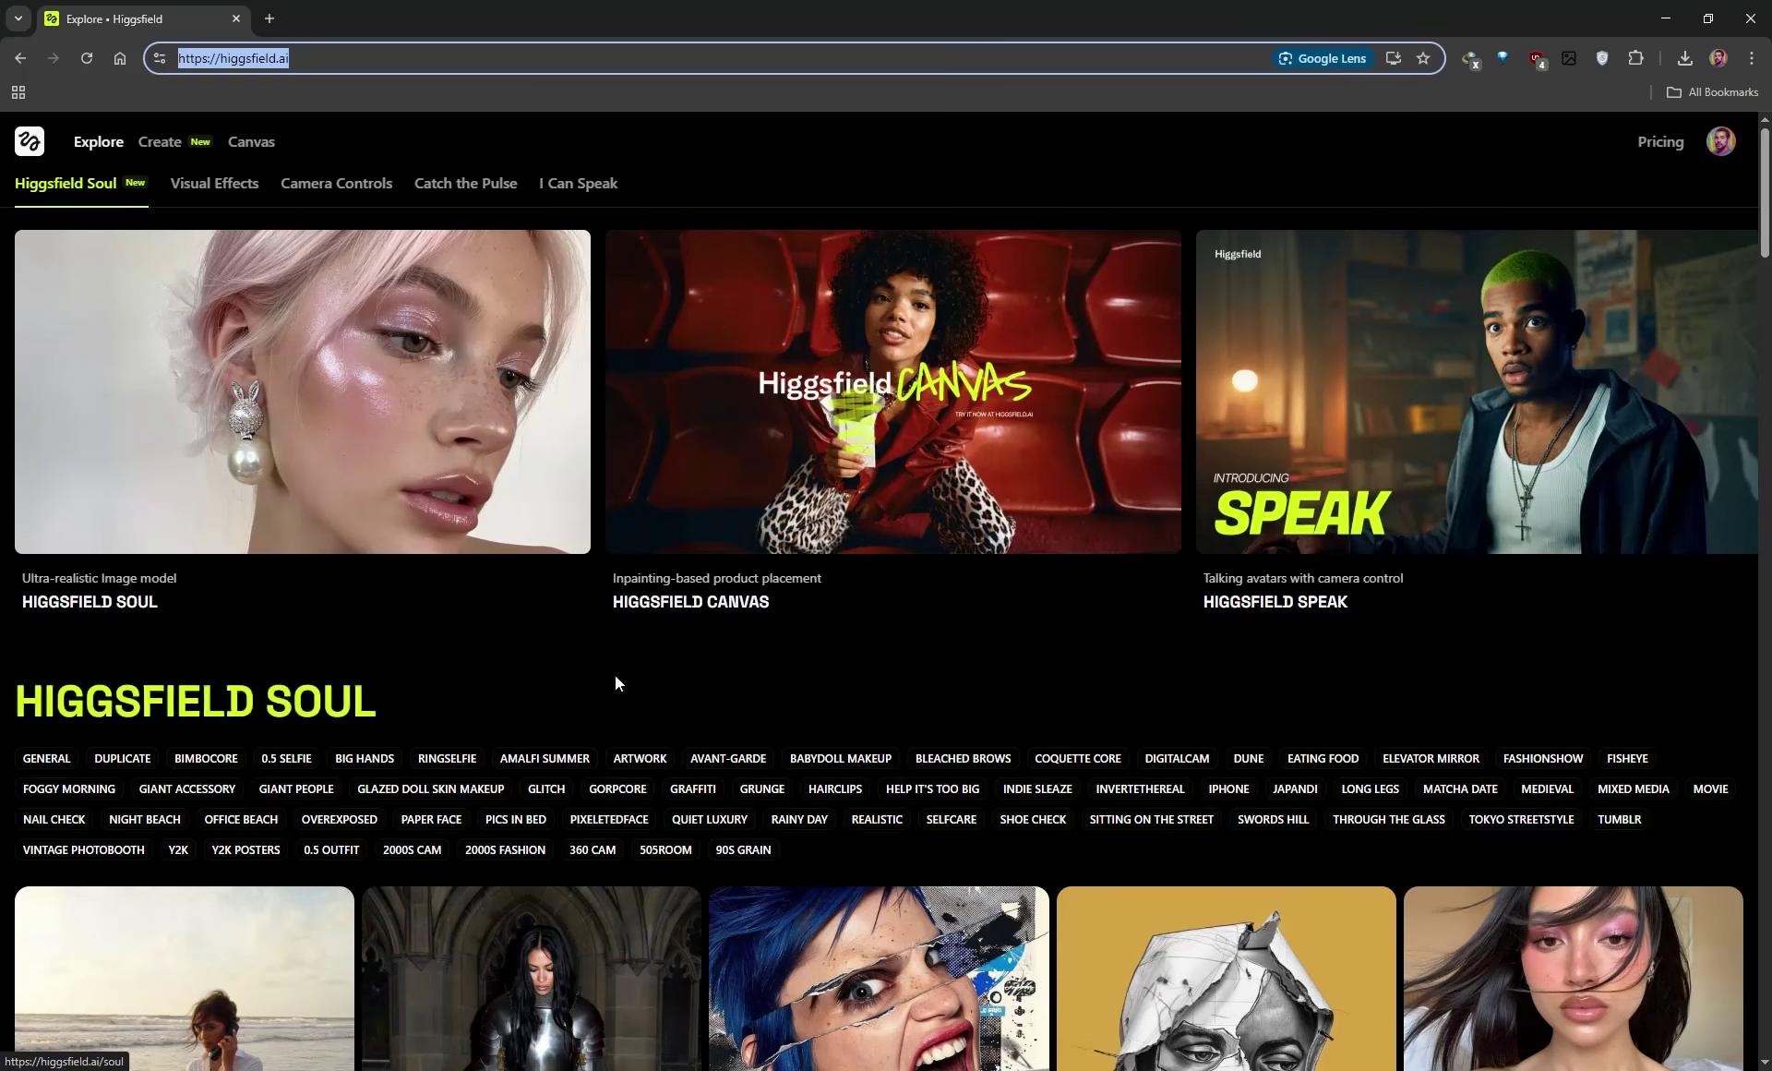
- Look through the Higgsfield Explore page, covering the featured tools, the Soul style presets and the visual effects samples
scroll(912, 657, down, 1)
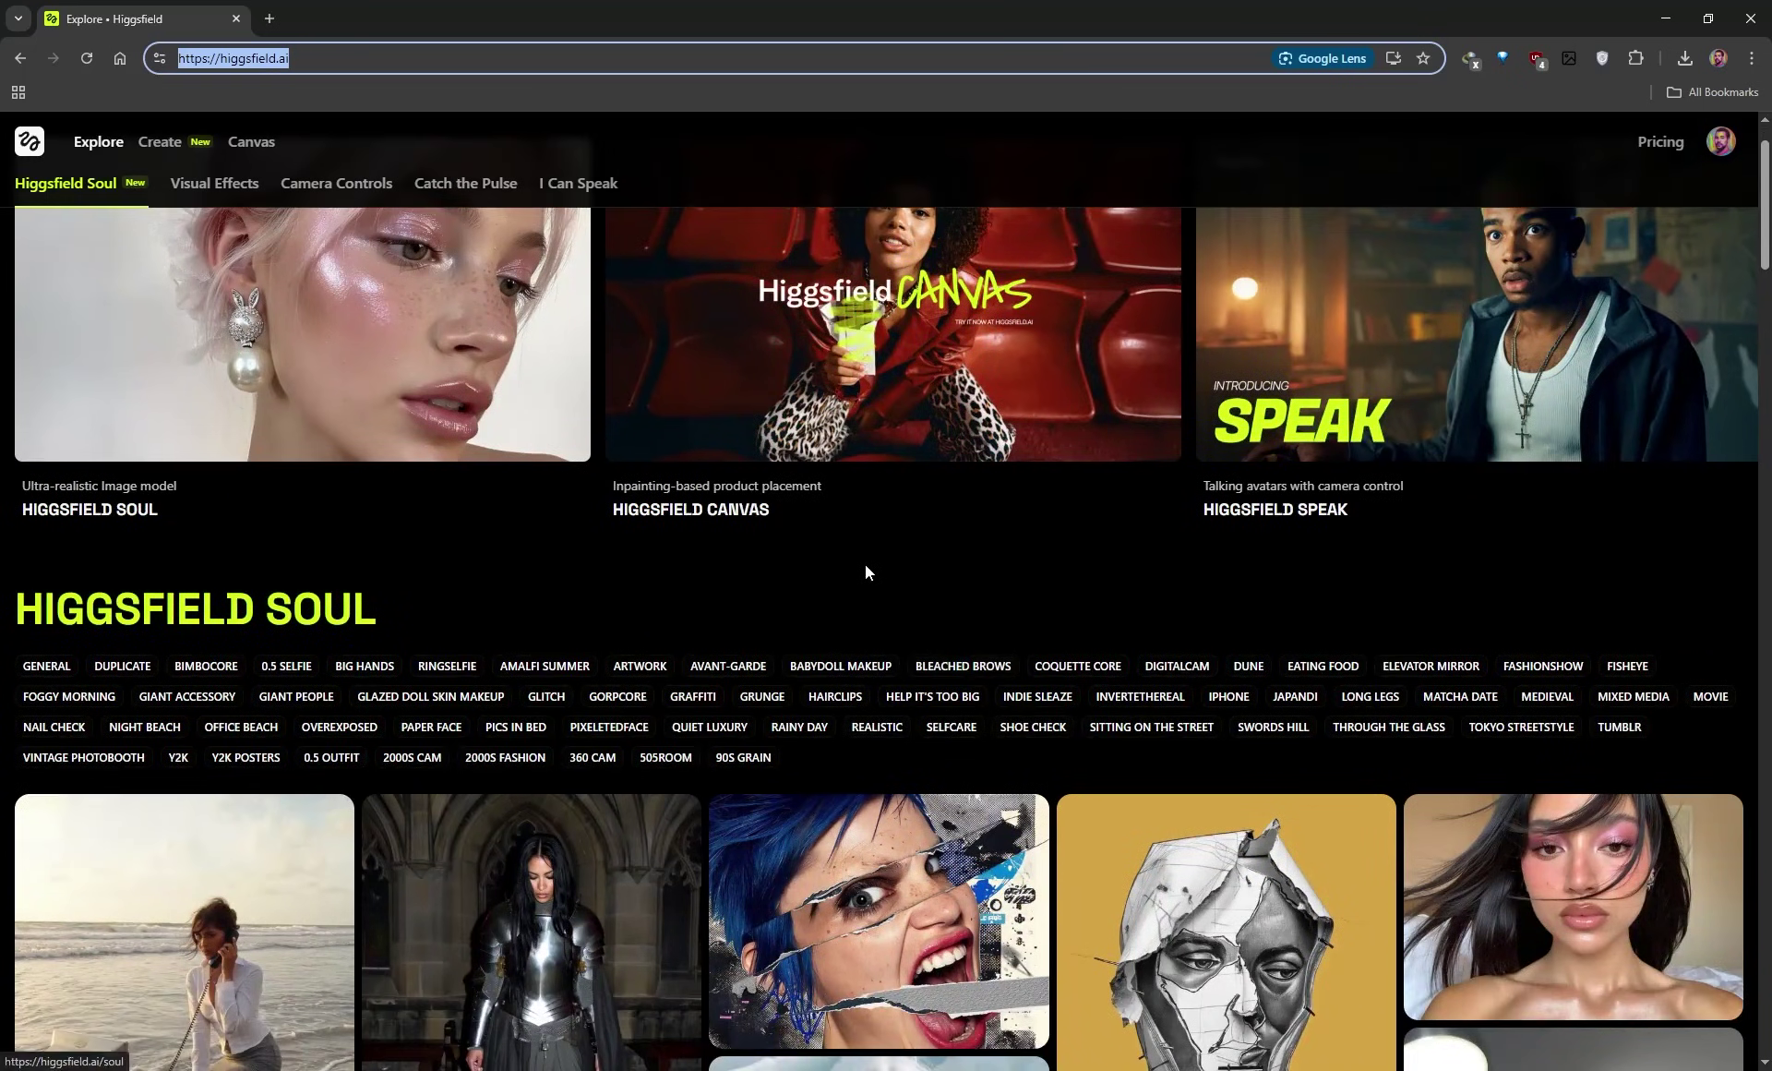
scroll(748, 561, down, 2)
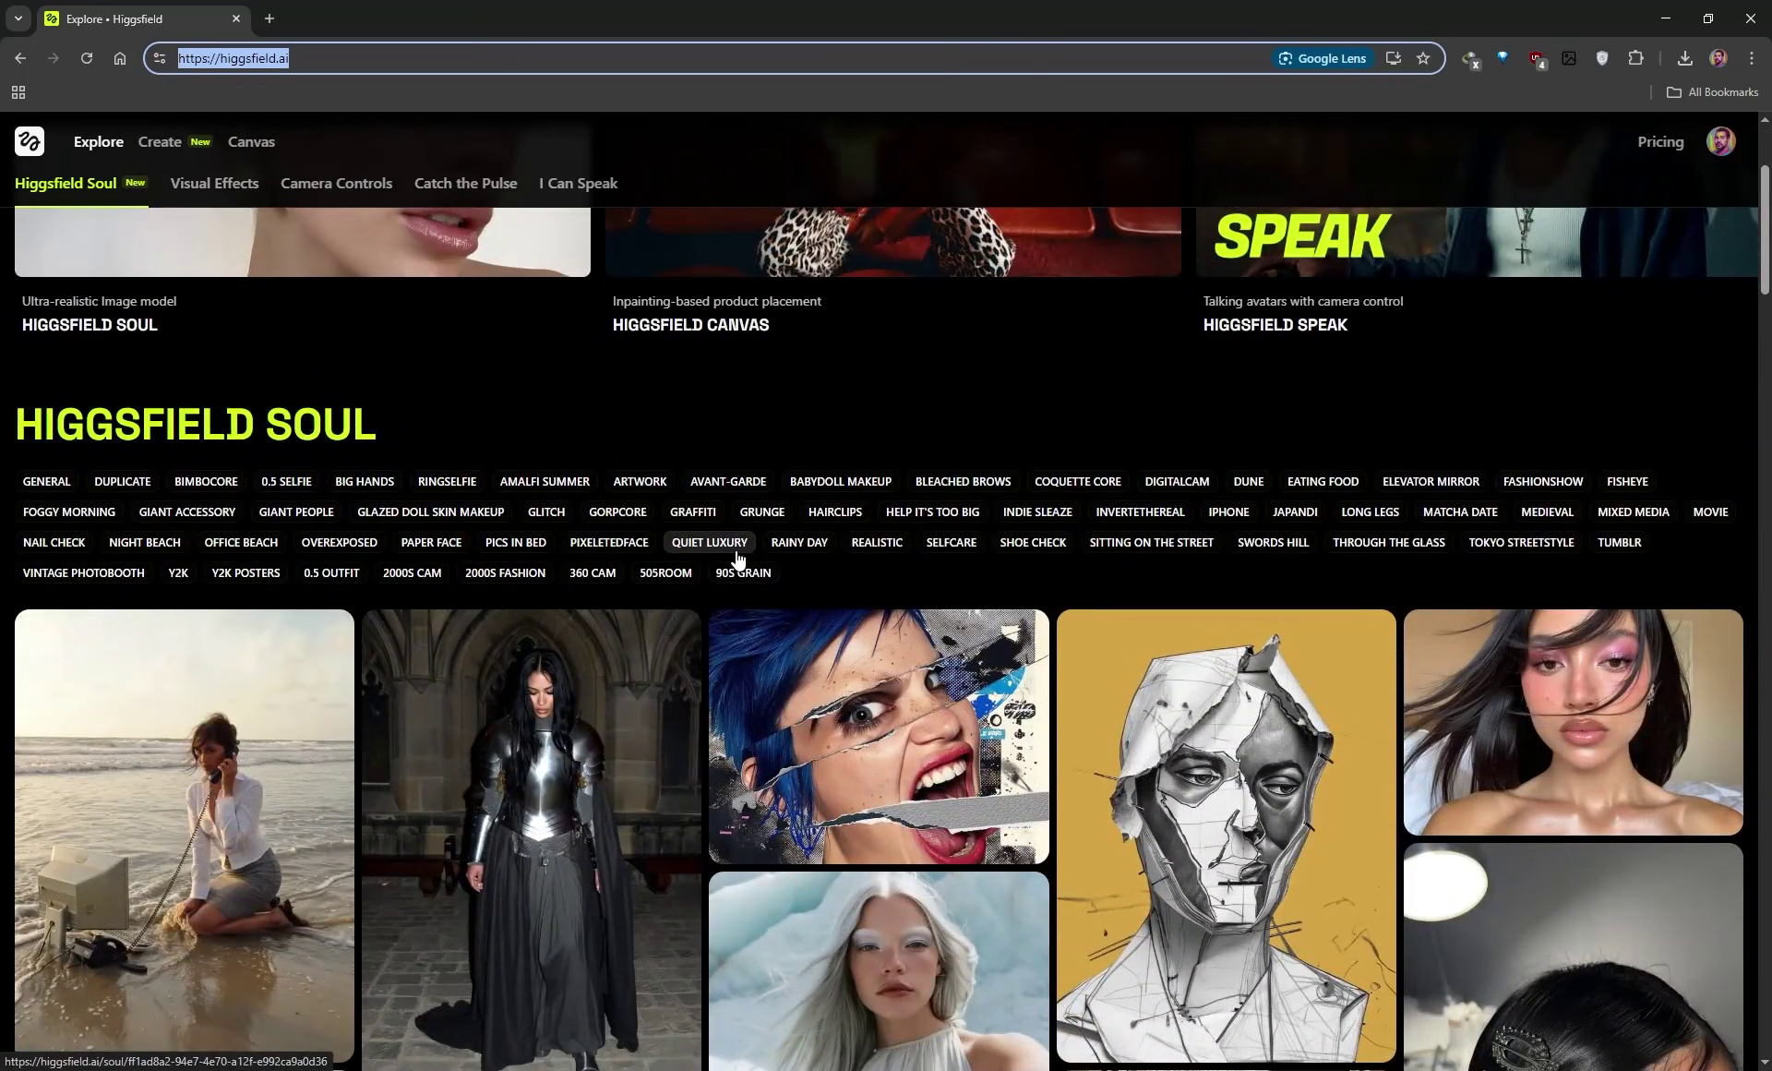
scroll(753, 565, up, 3)
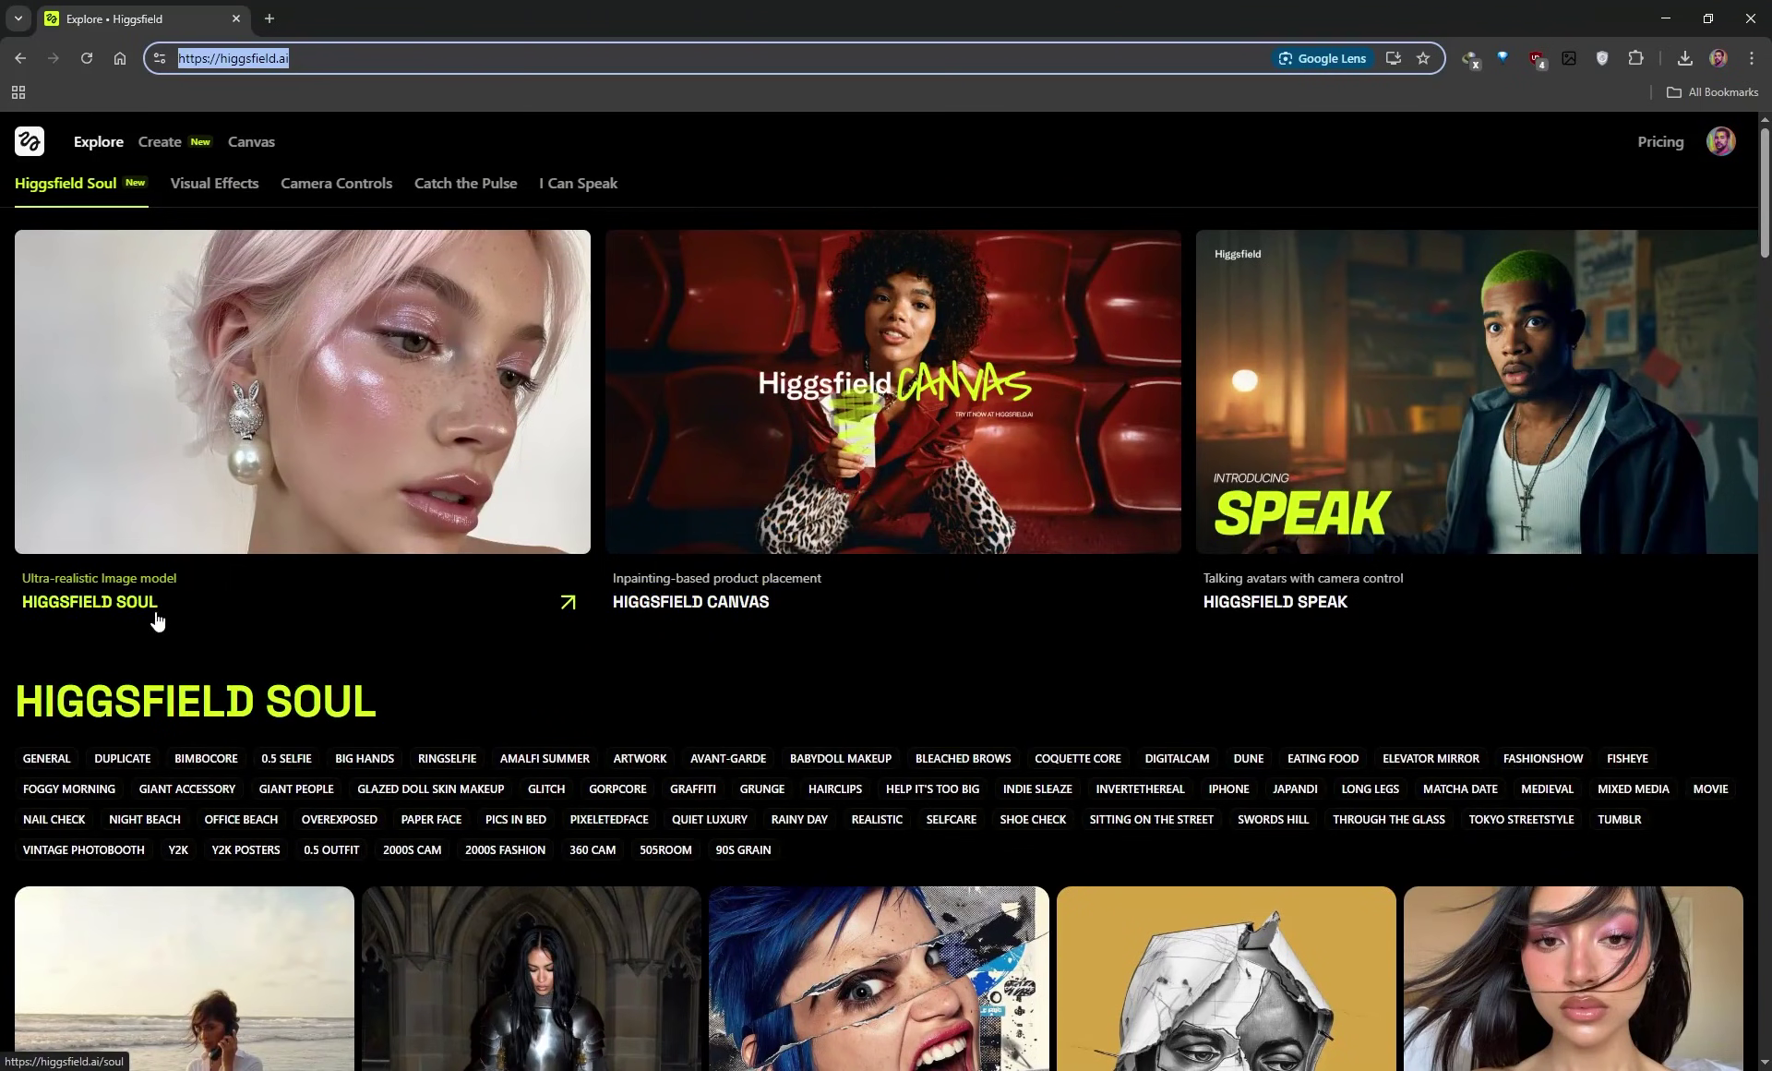
scroll(909, 725, down, 4)
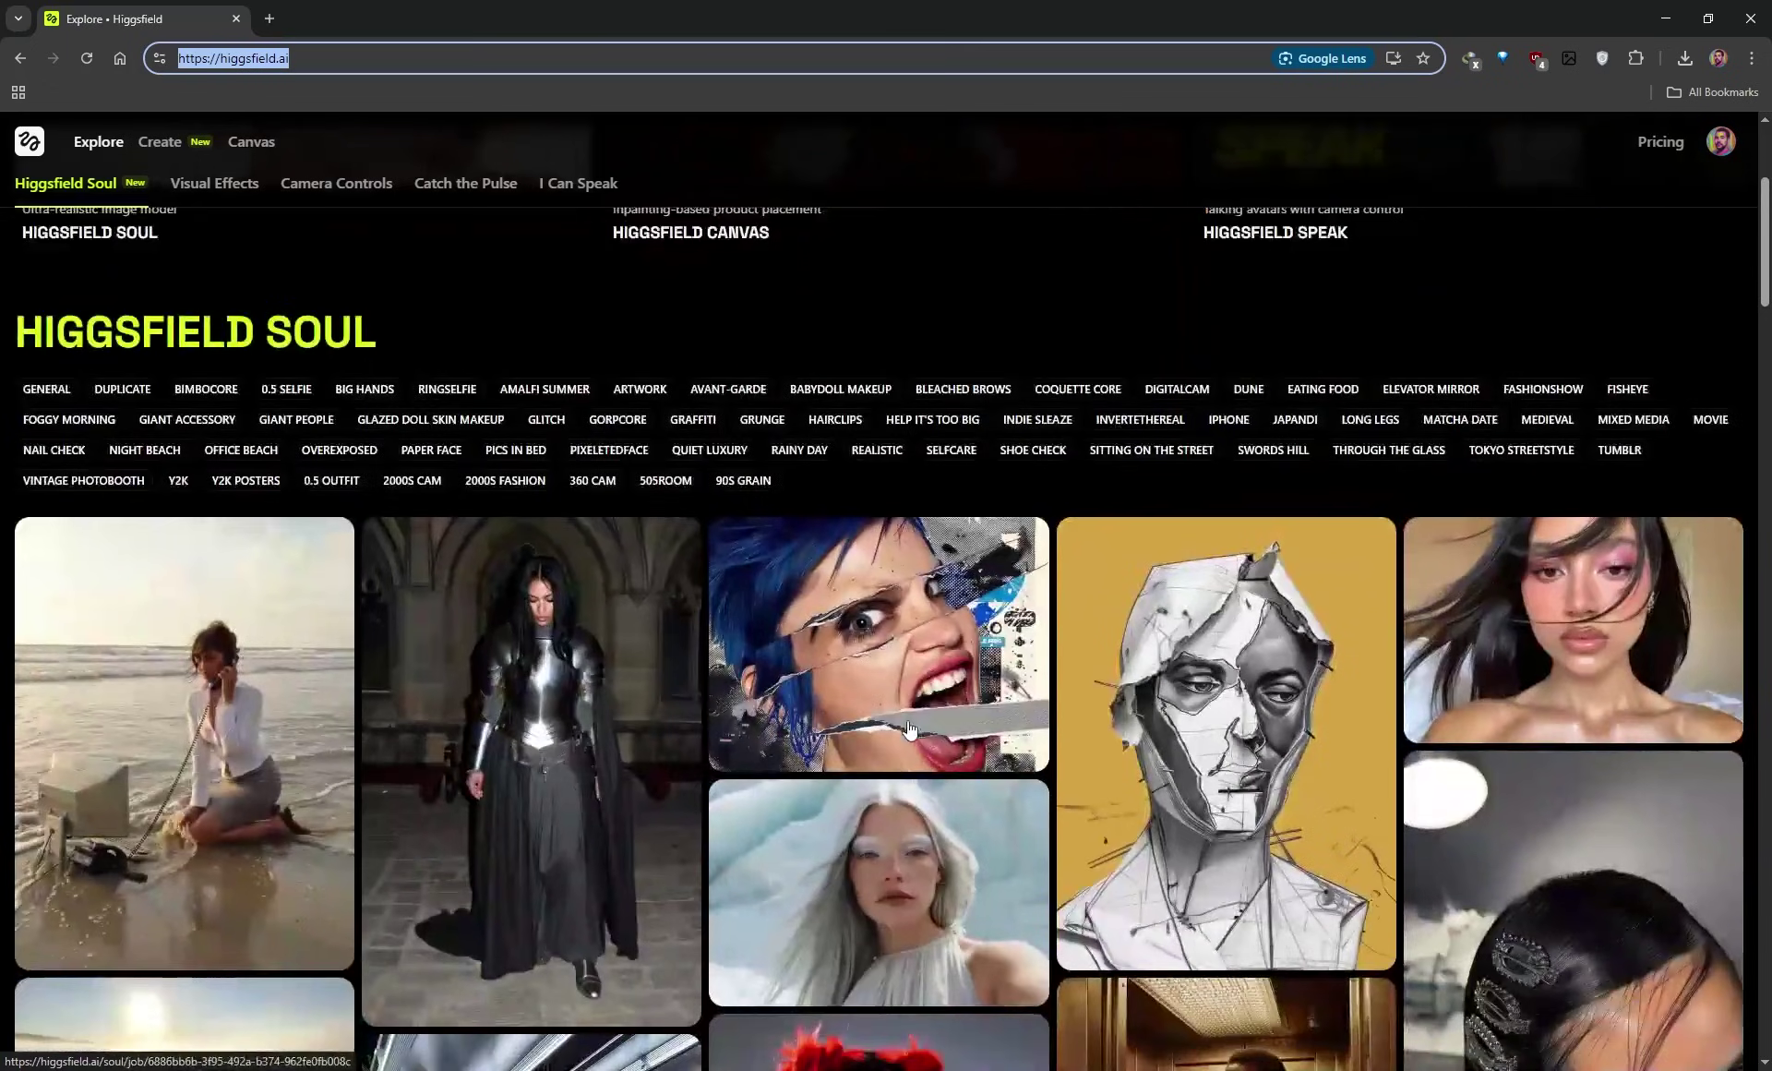
scroll(909, 729, down, 3)
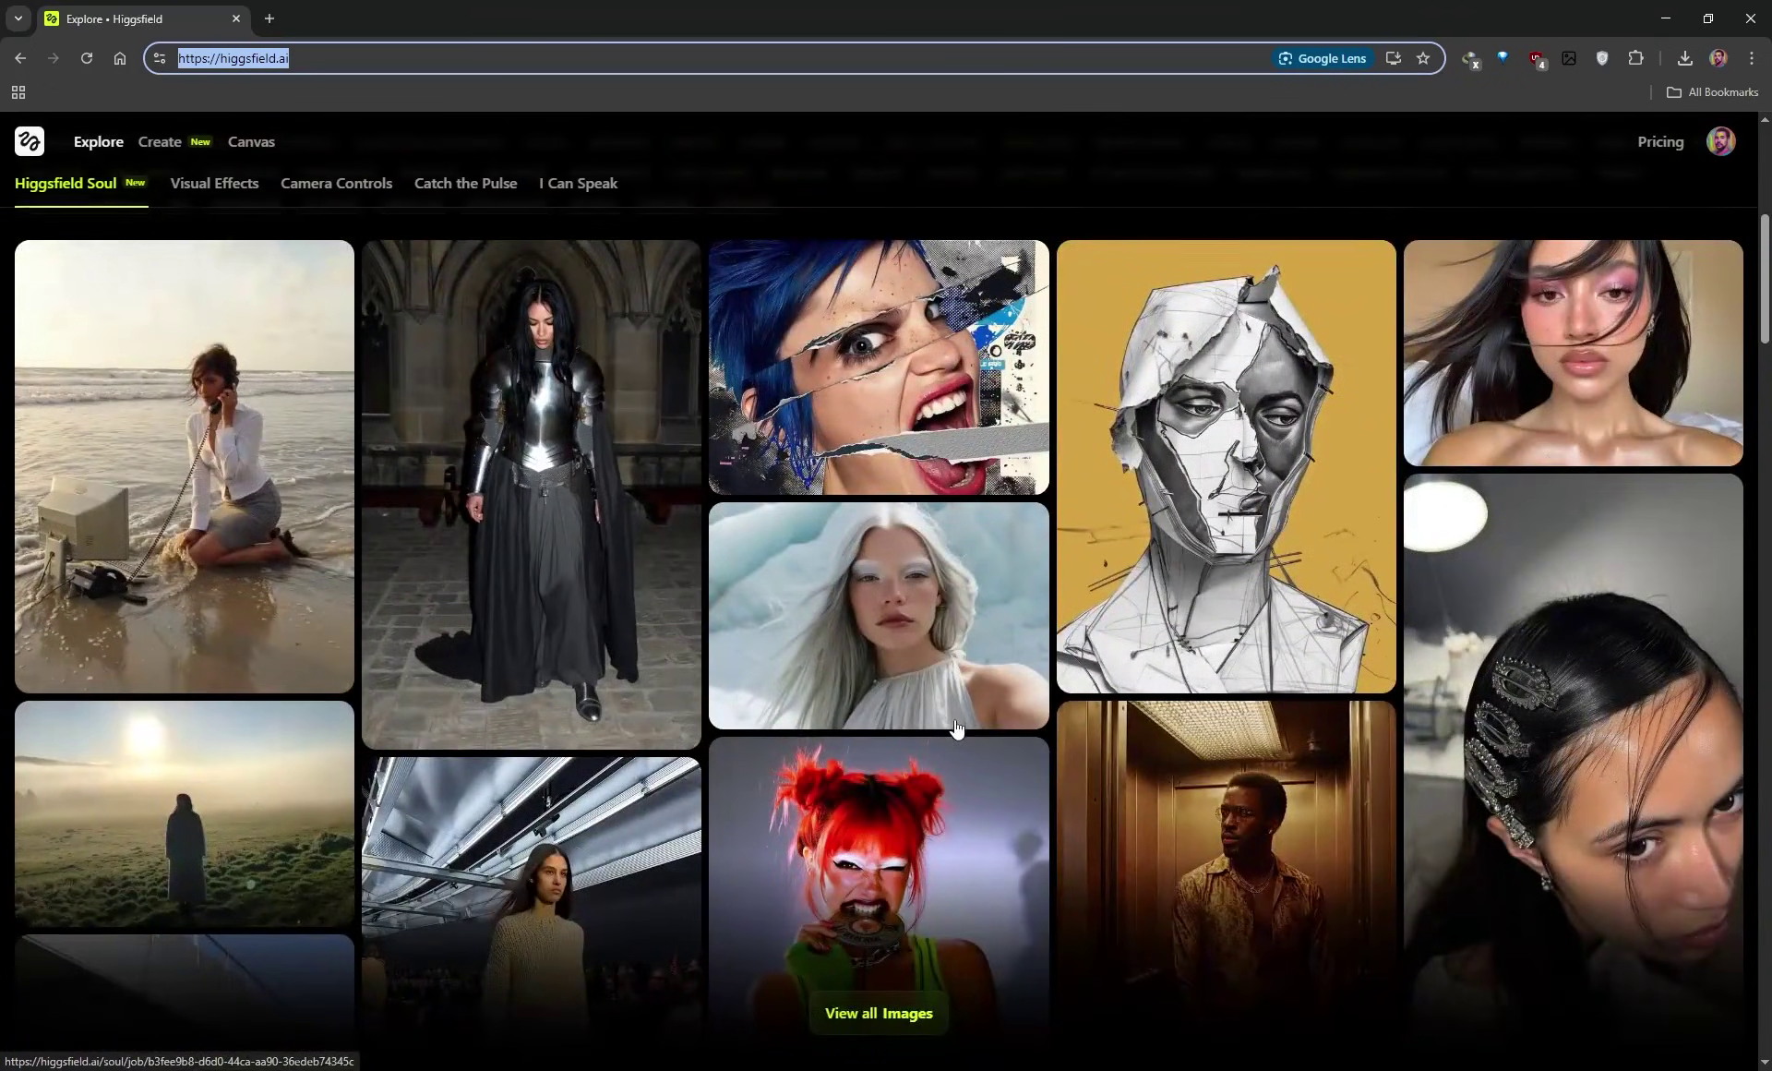
scroll(956, 725, down, 10)
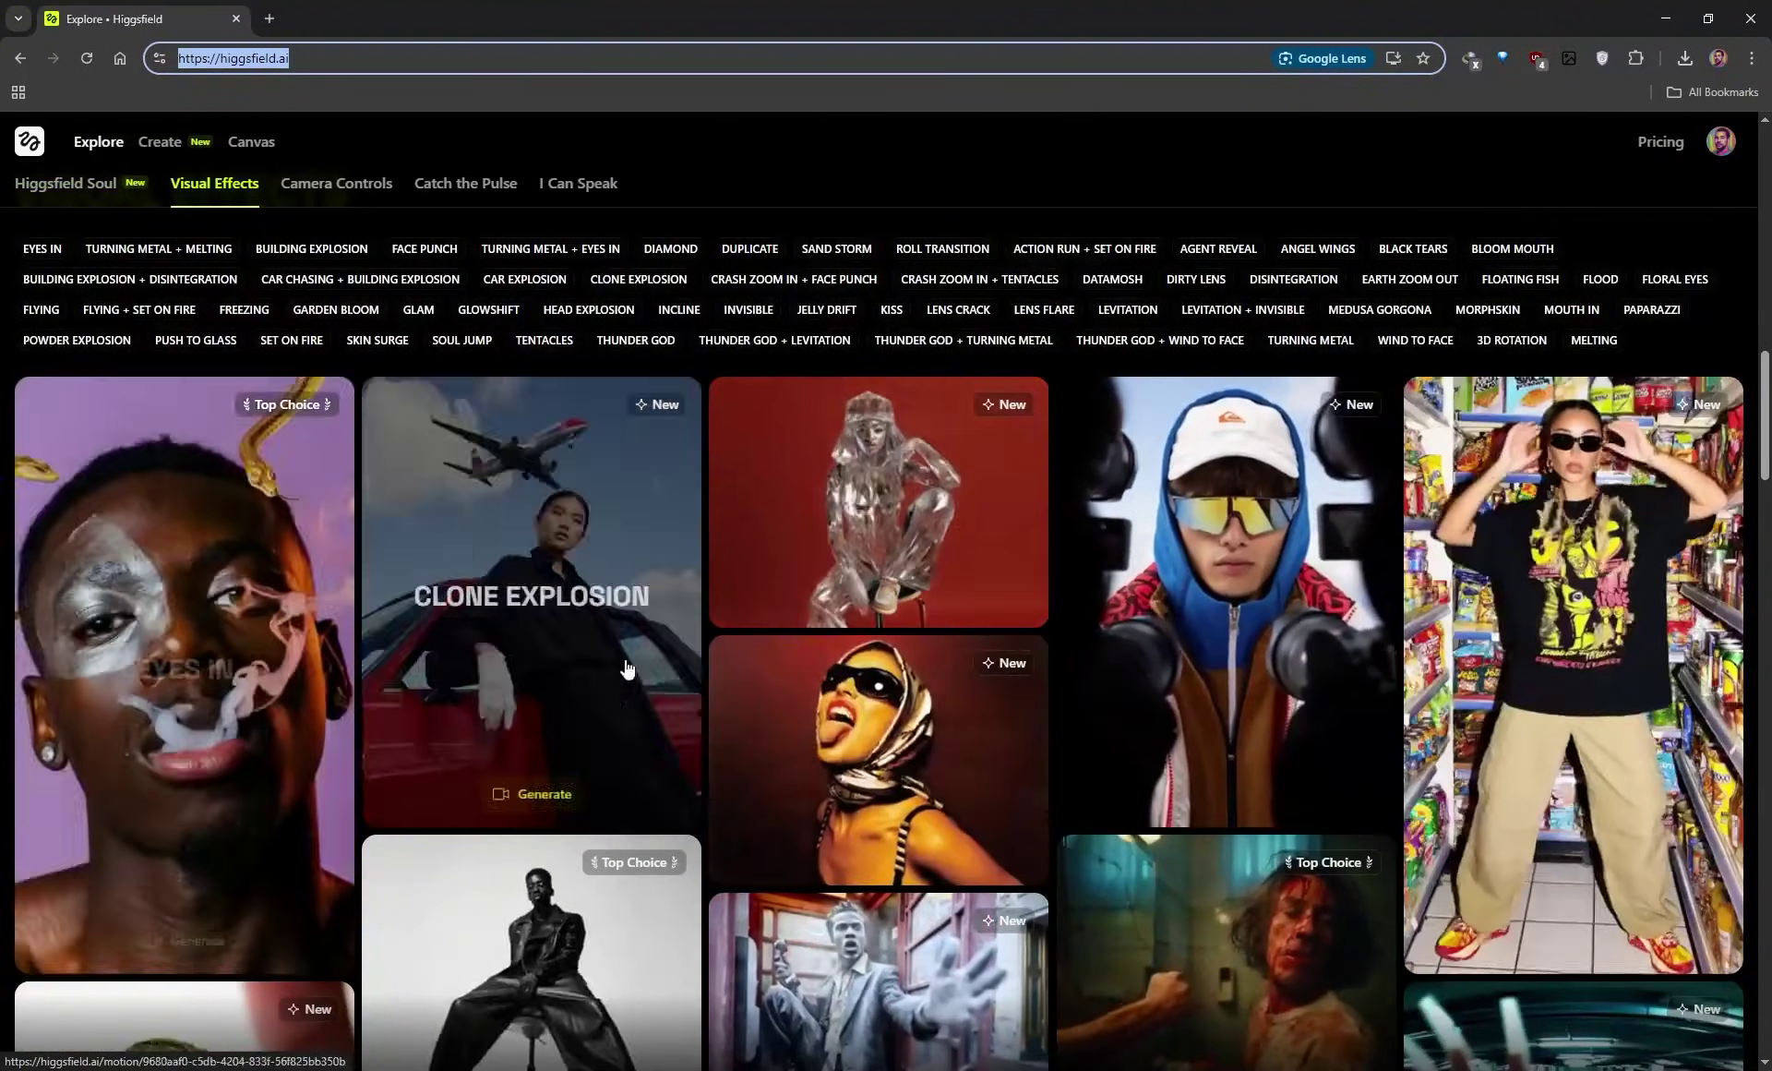
scroll(508, 618, down, 11)
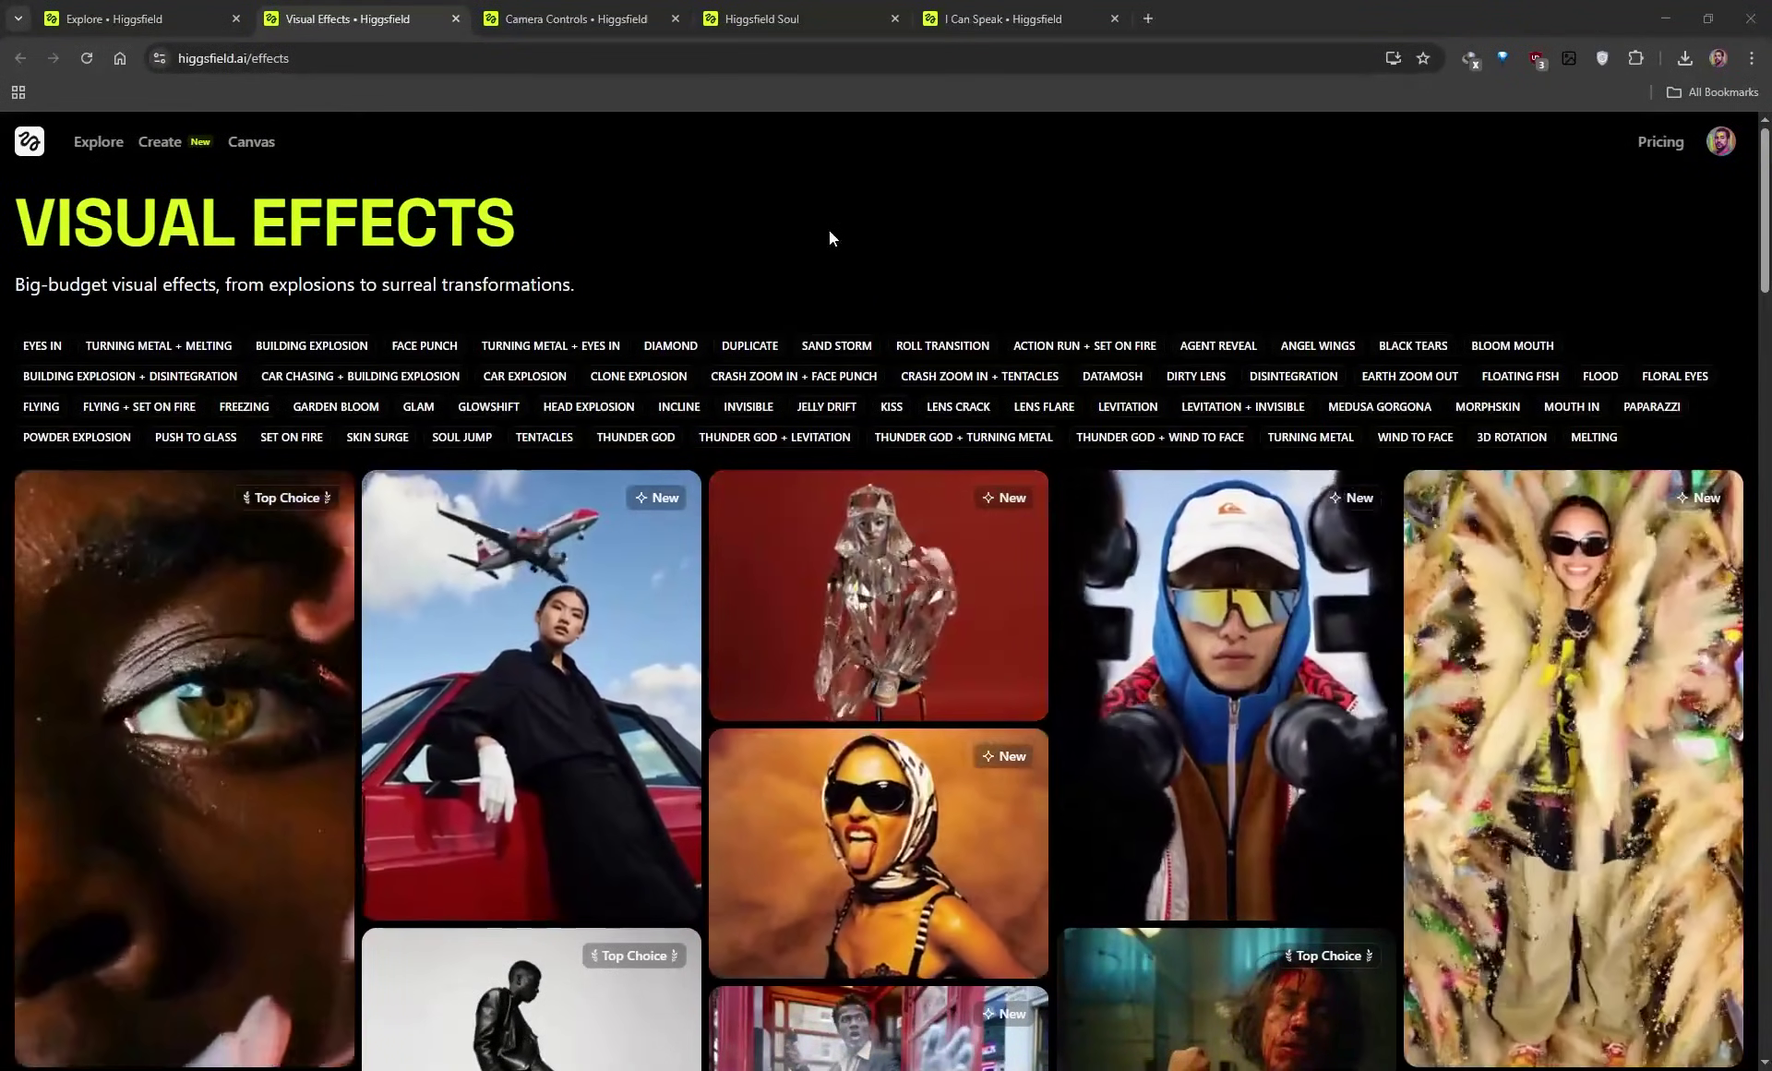
- Examine the preset samples on the Visual Effects page, such as Freezing, Building Explosion, Angel Wings, Flood and Turning Metal
scroll(754, 308, down, 1)
scroll(755, 309, down, 1)
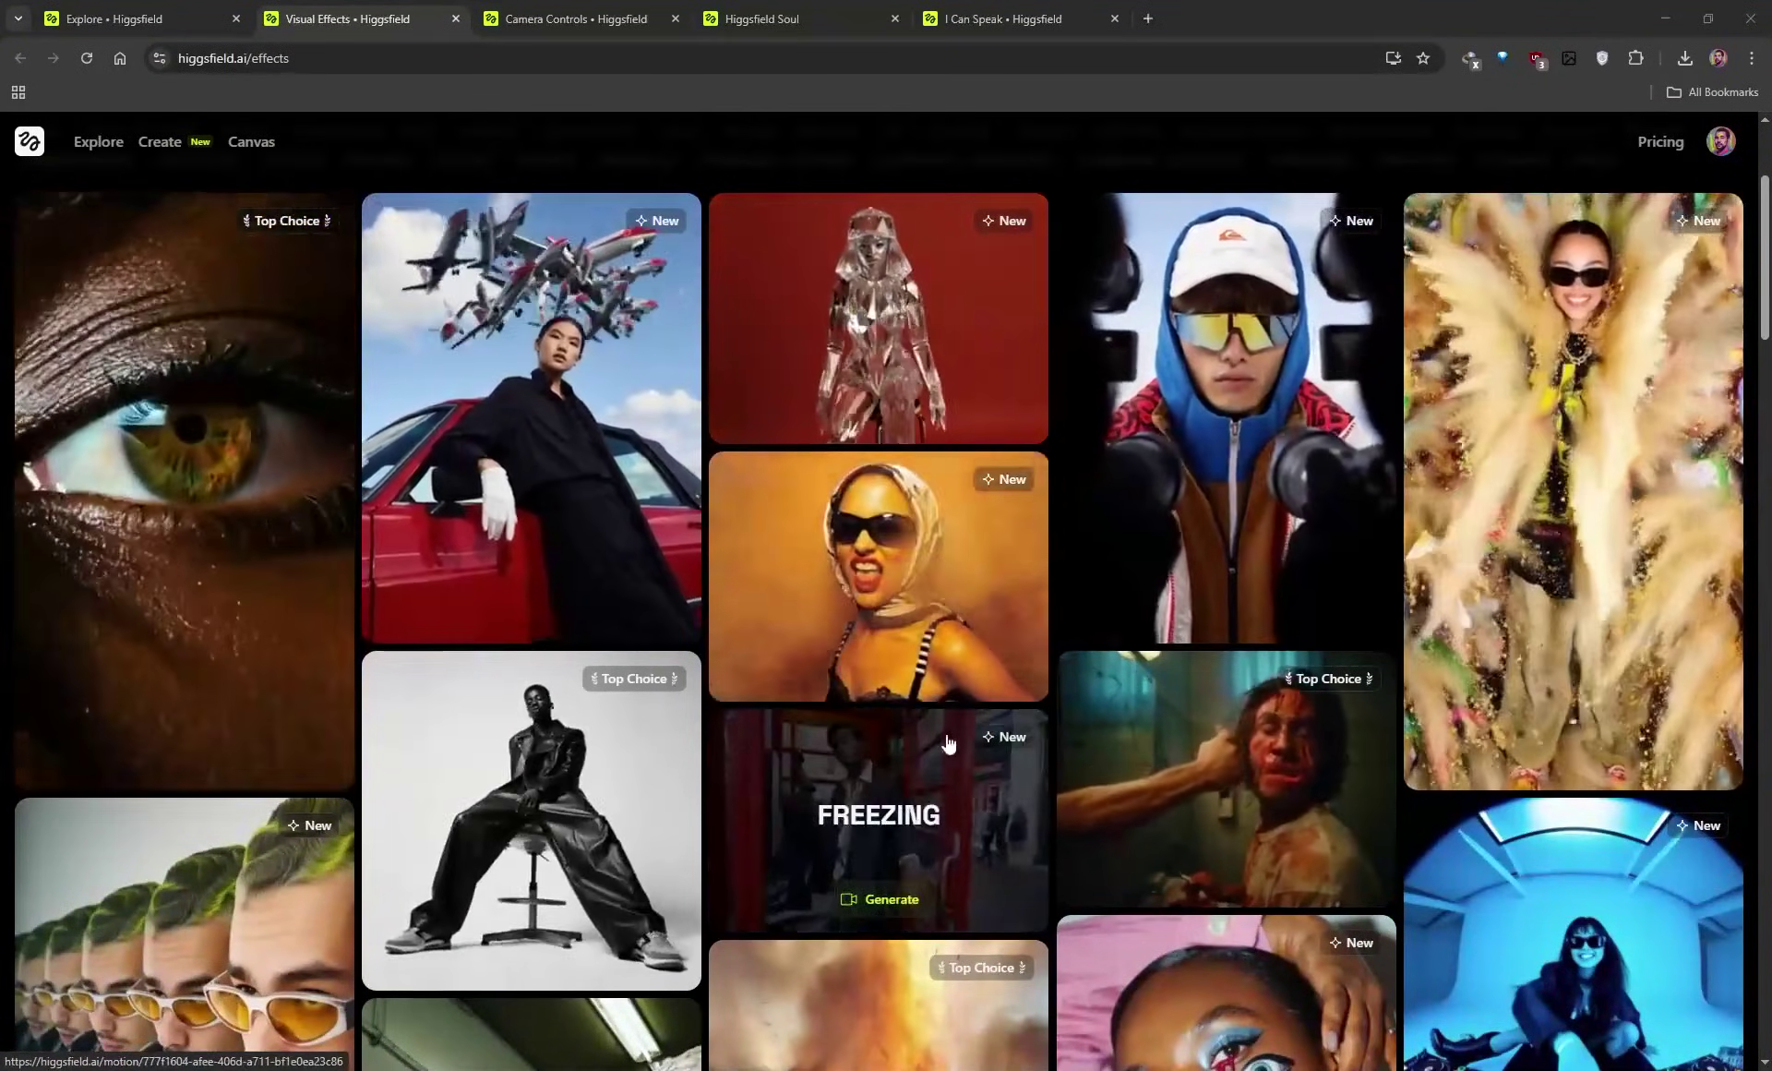
scroll(918, 754, down, 1)
scroll(918, 754, down, 3)
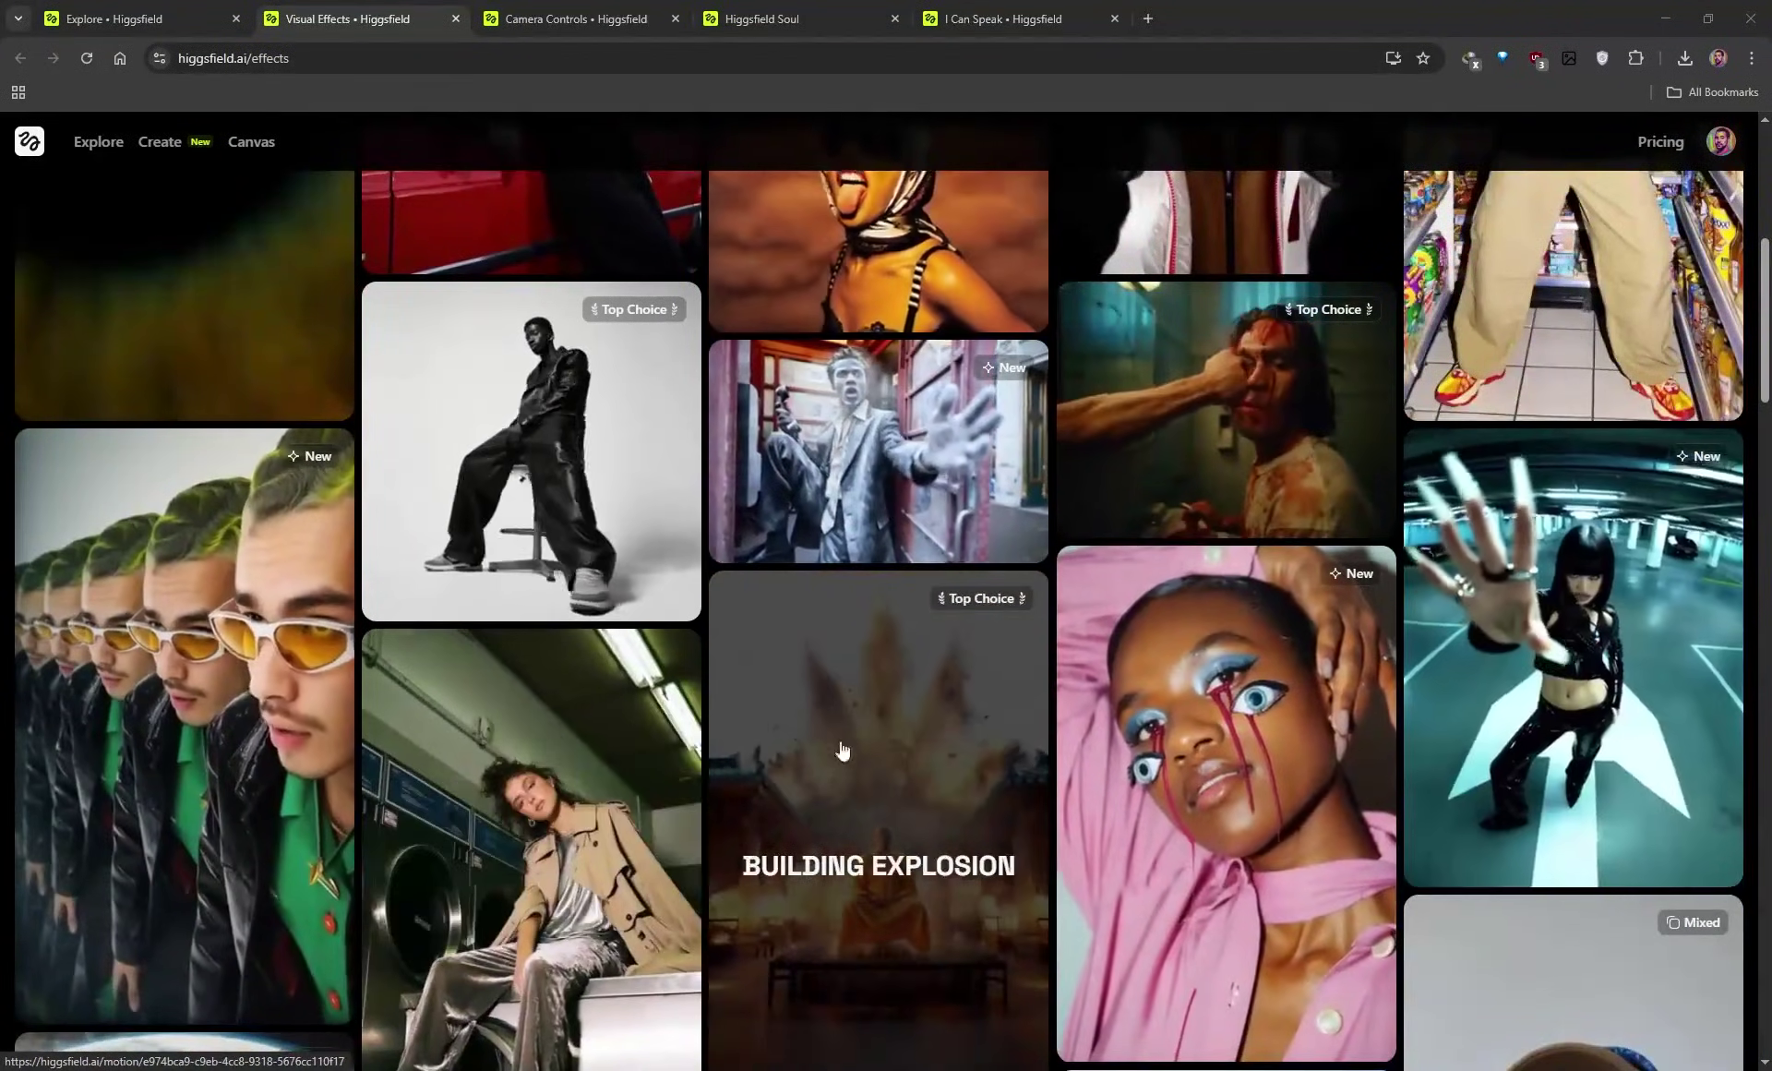
scroll(895, 772, down, 2)
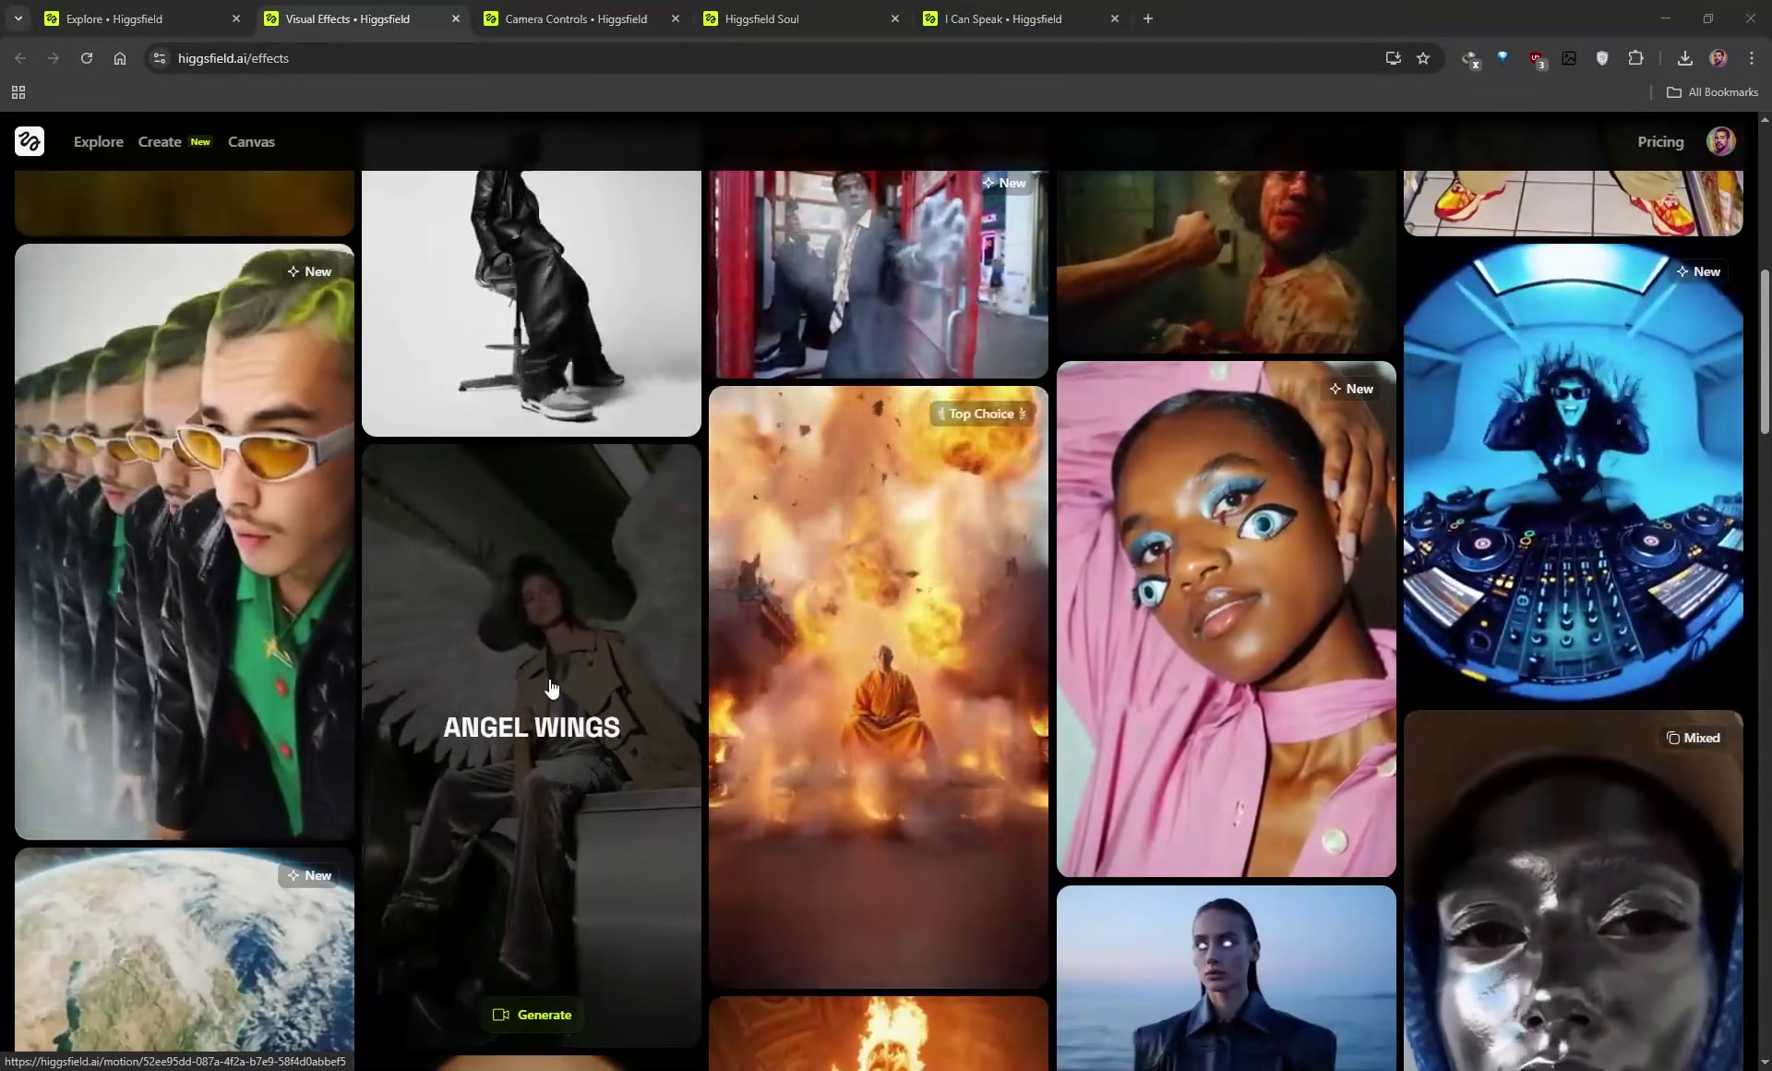
scroll(551, 687, down, 3)
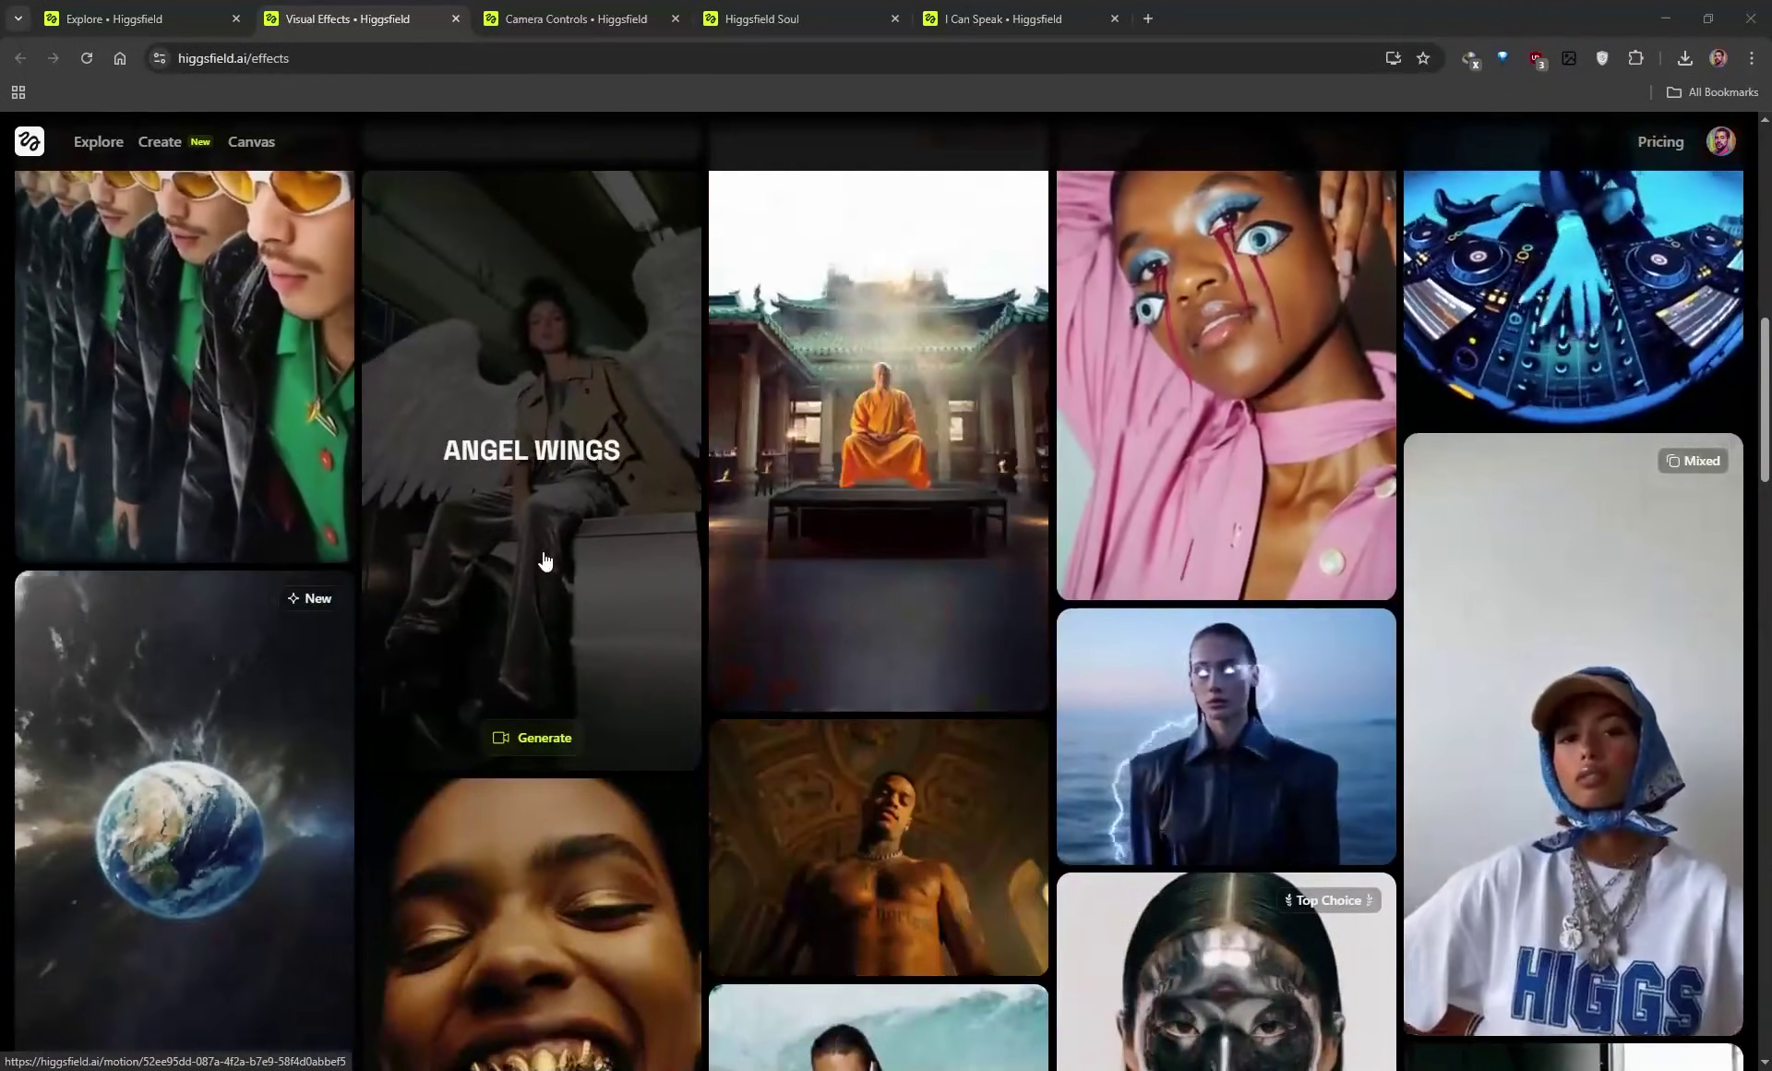
scroll(534, 516, down, 3)
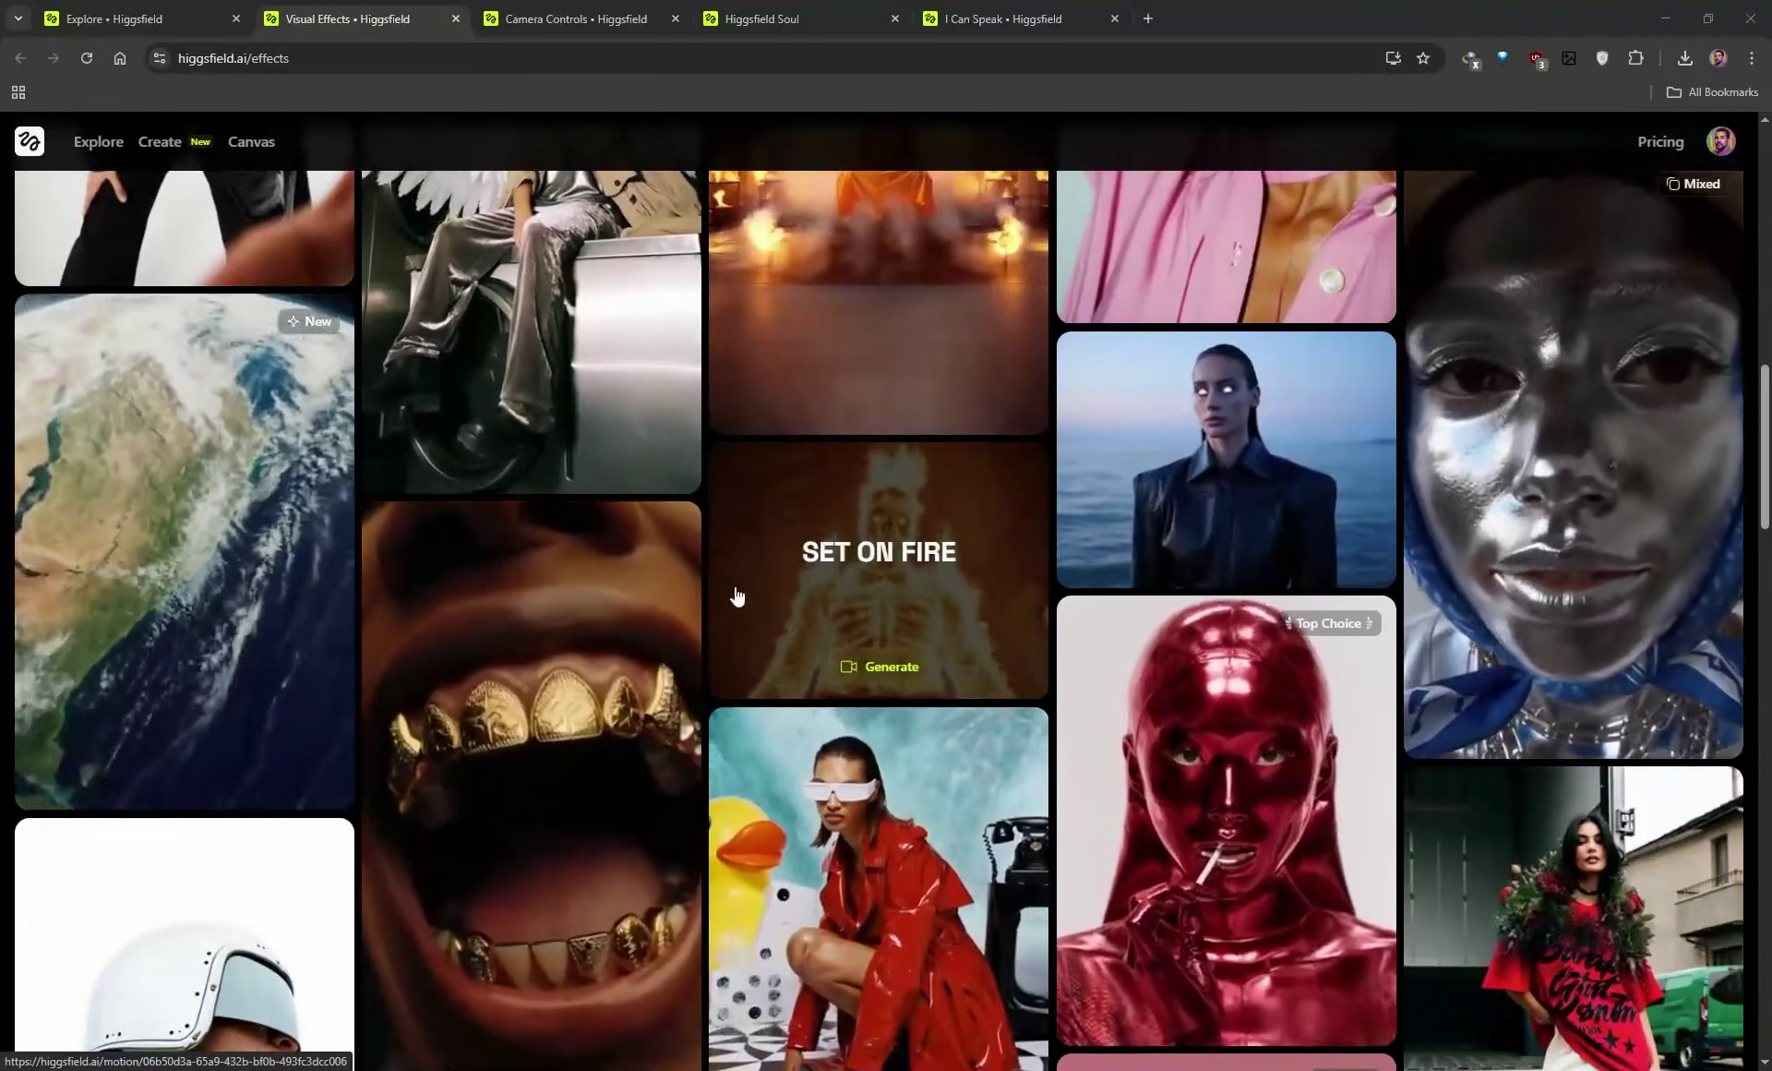
scroll(743, 586, down, 3)
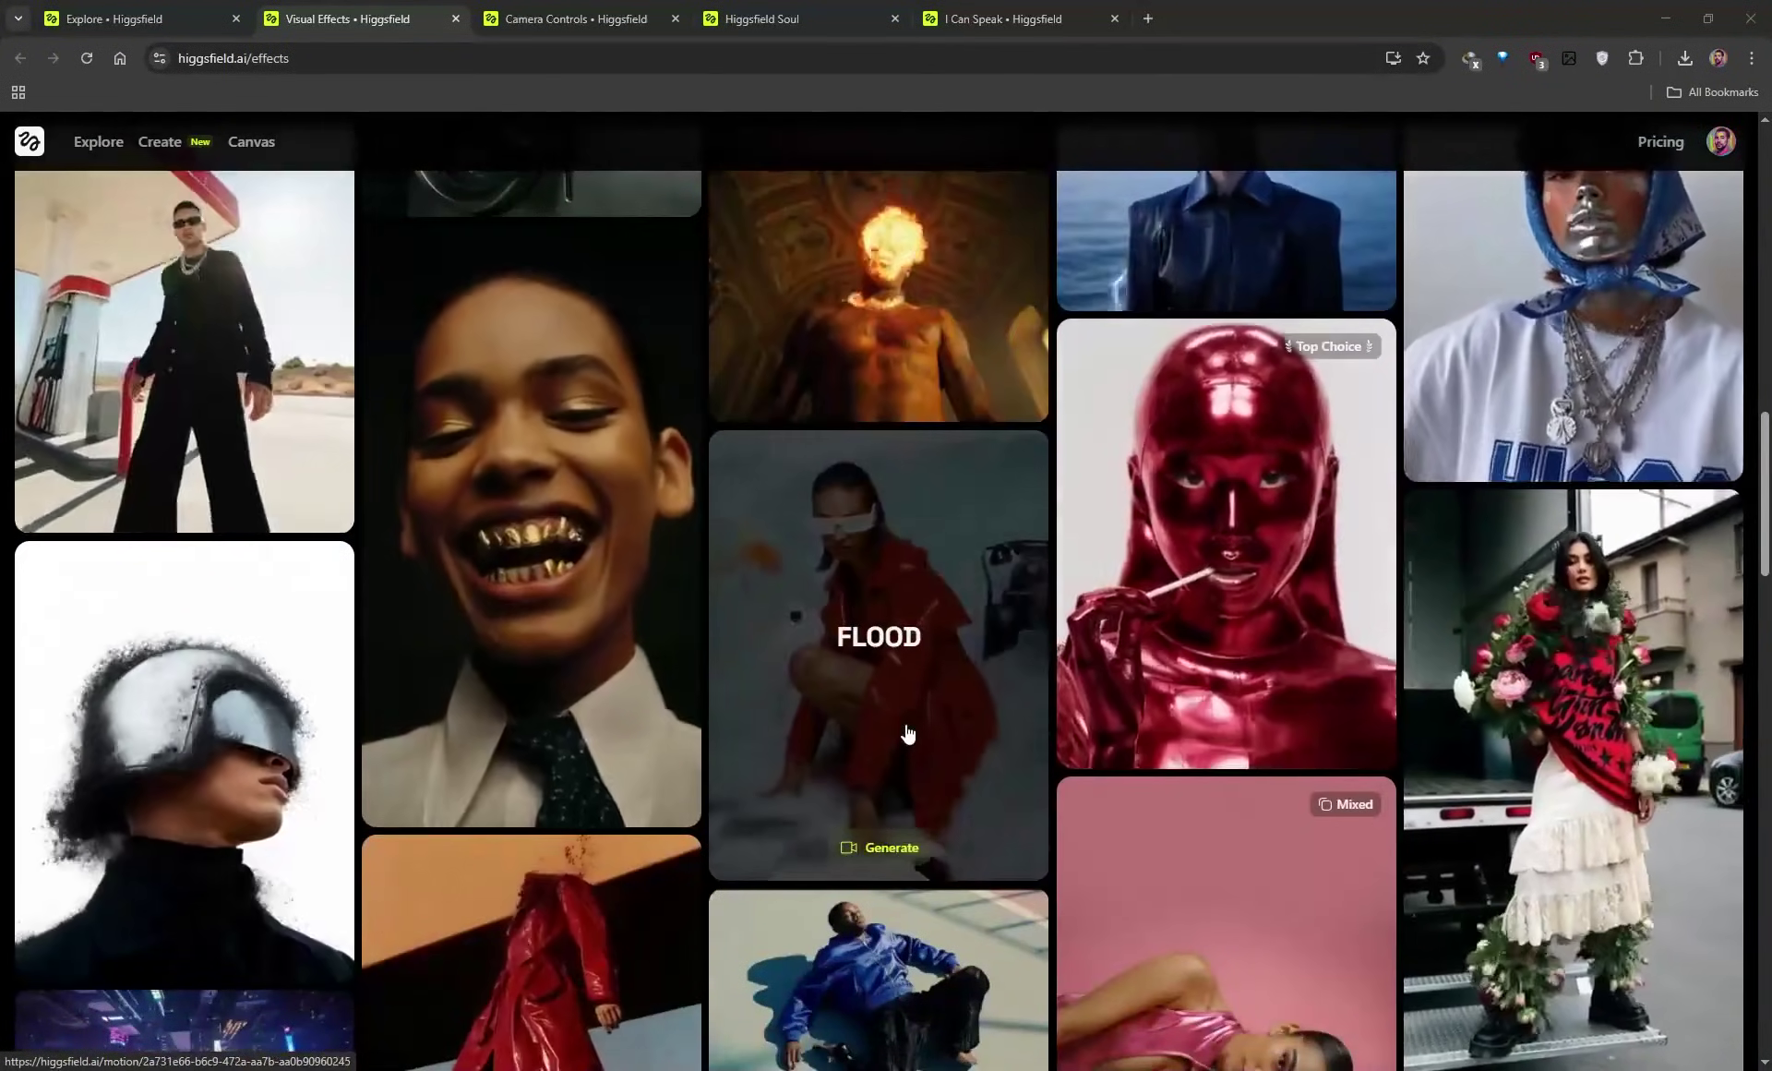
scroll(1124, 772, up, 2)
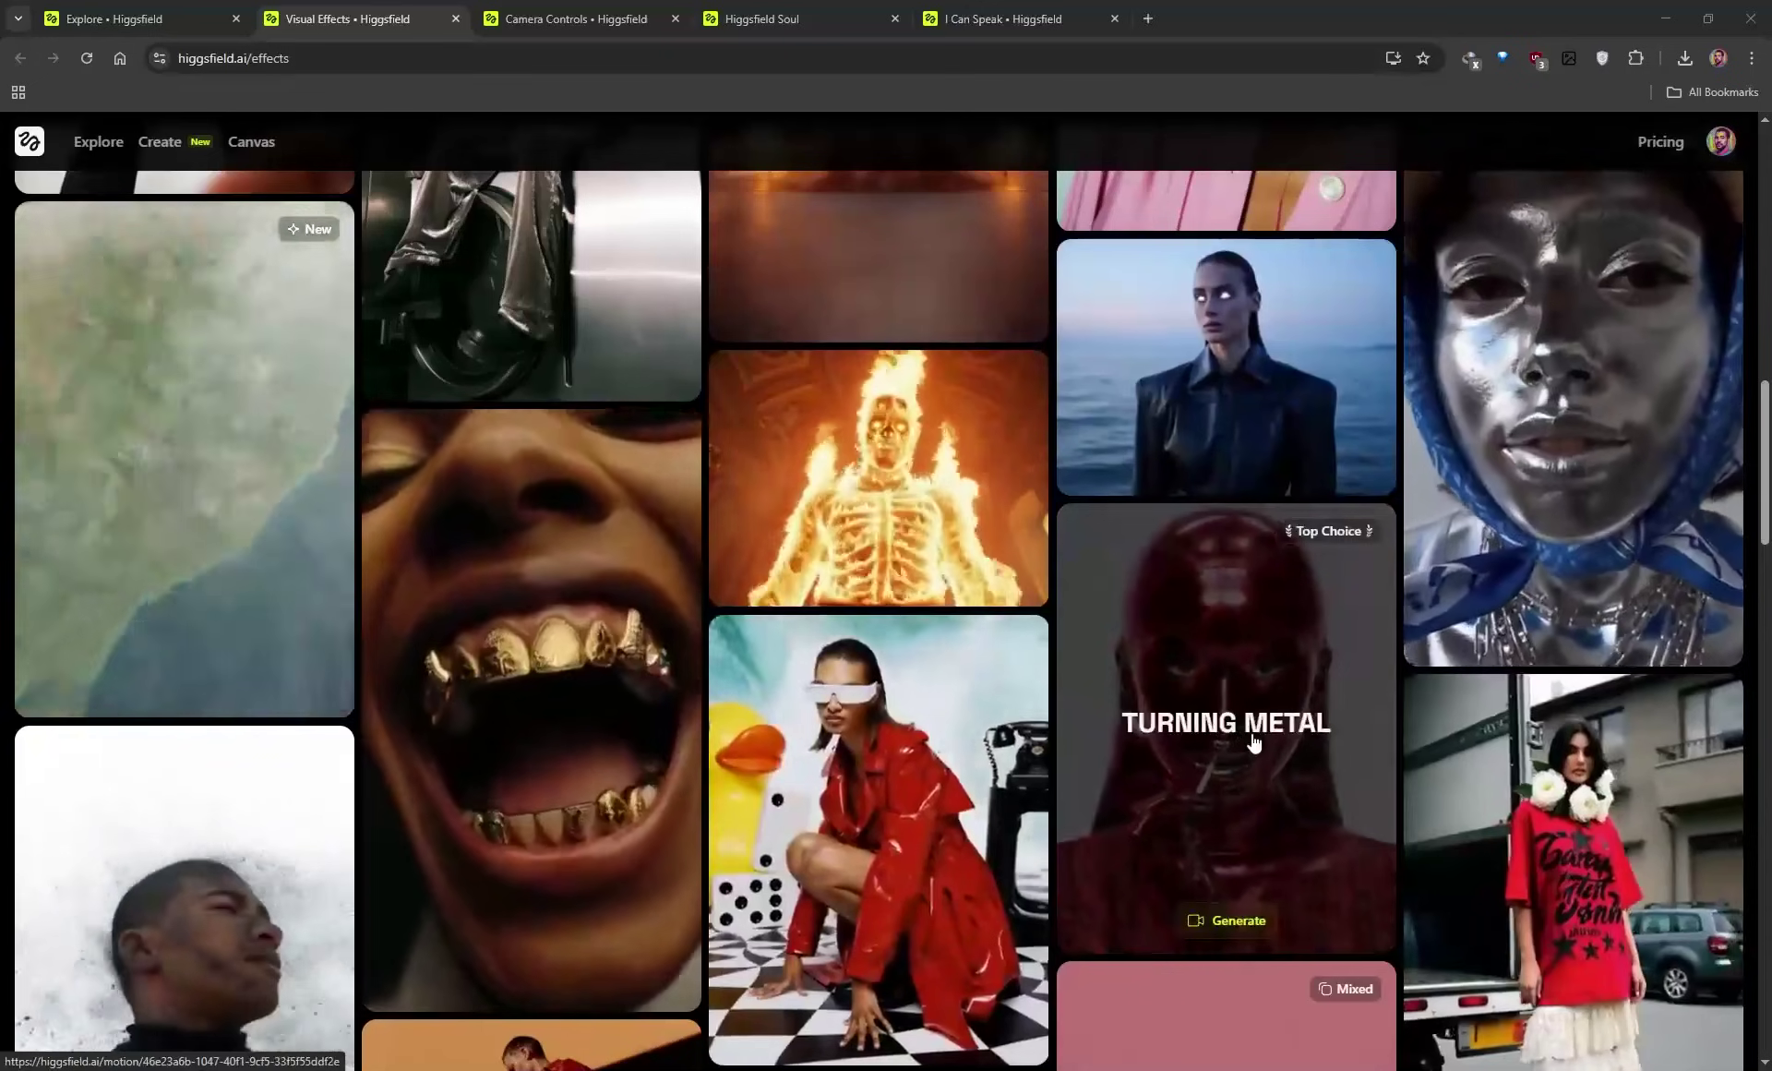
scroll(1252, 741, down, 6)
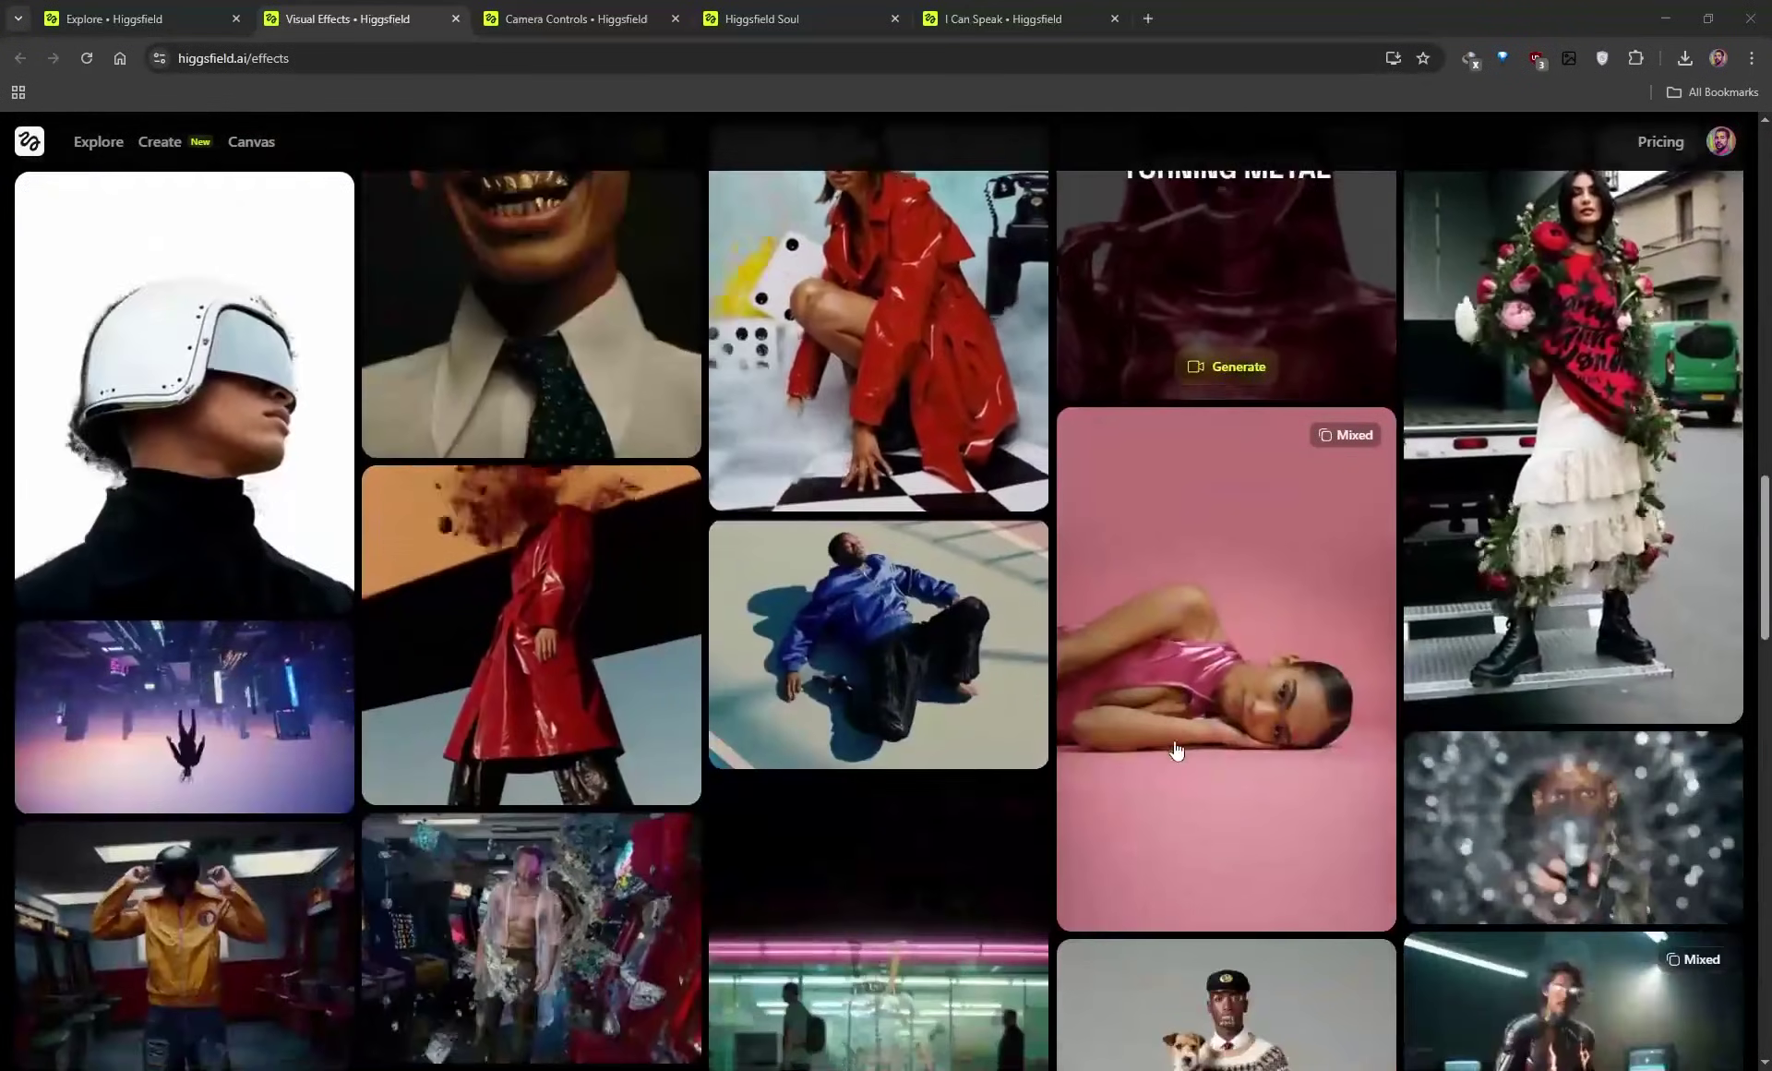
scroll(1116, 752, down, 8)
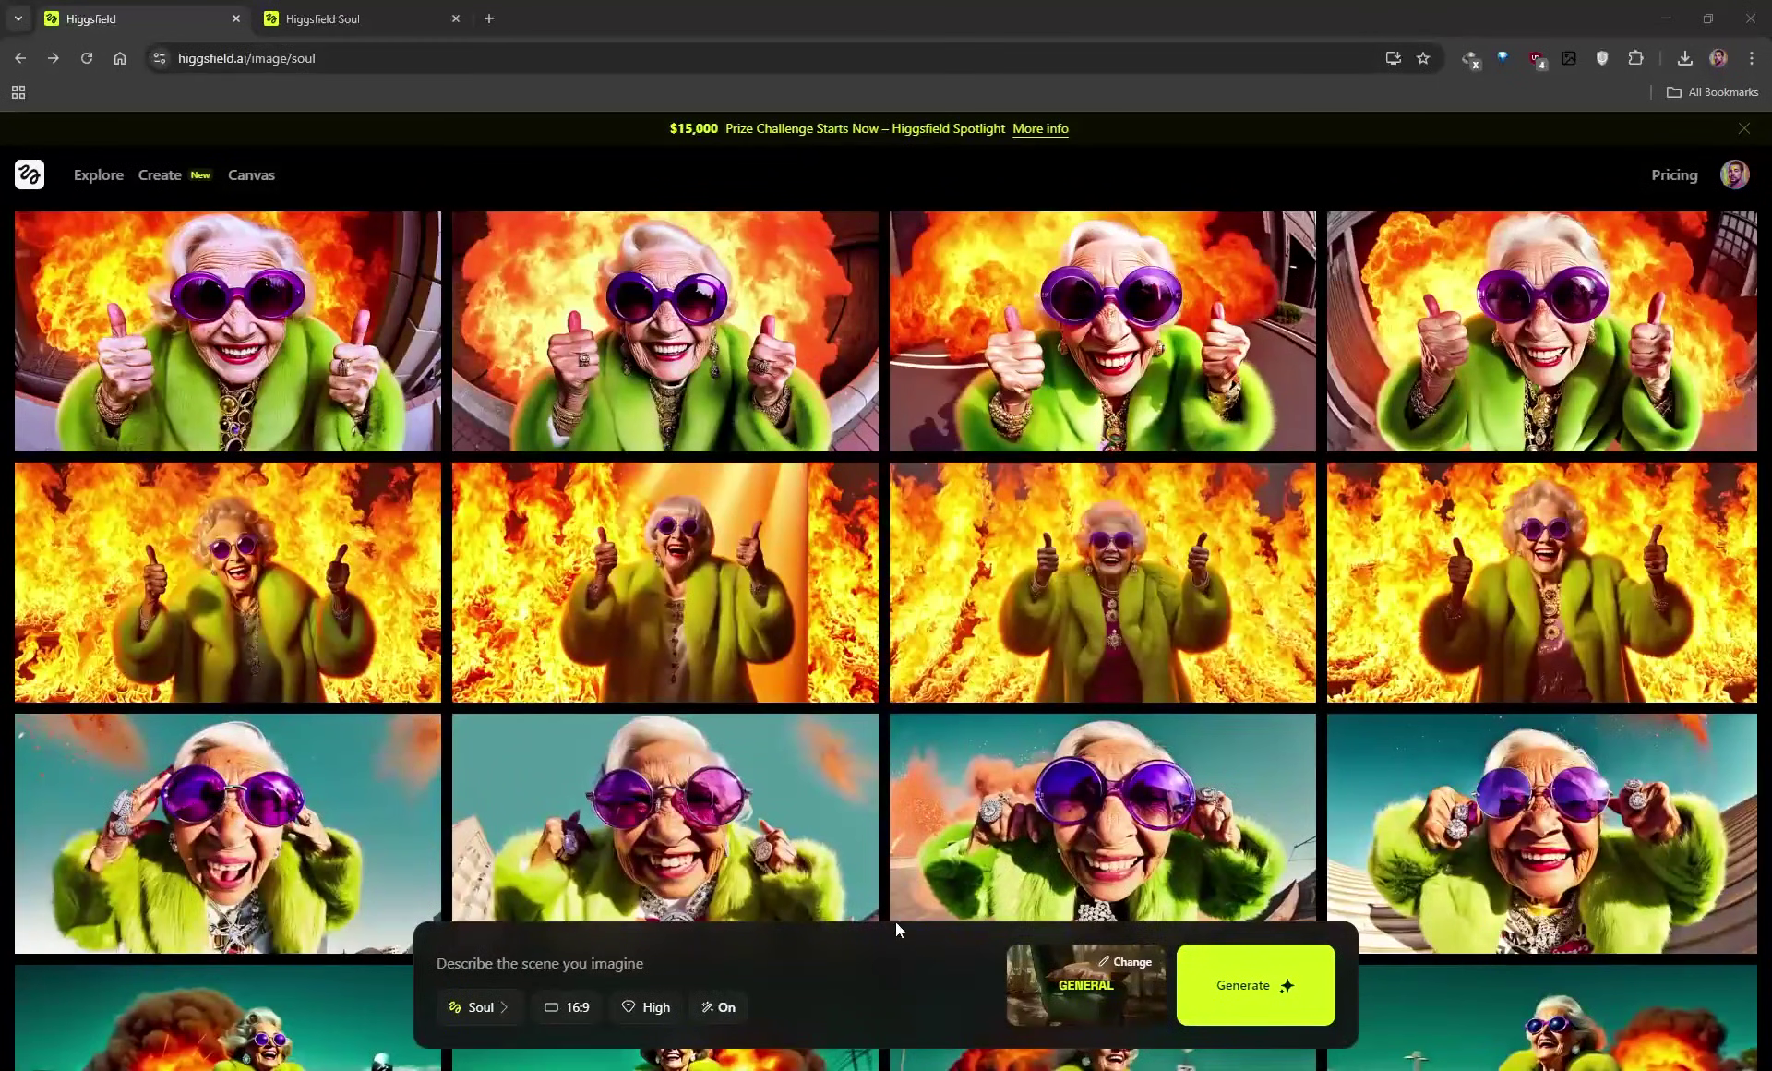
- Check which image models are available for the Soul image generator, leaving the selected model as it is
click(474, 1010)
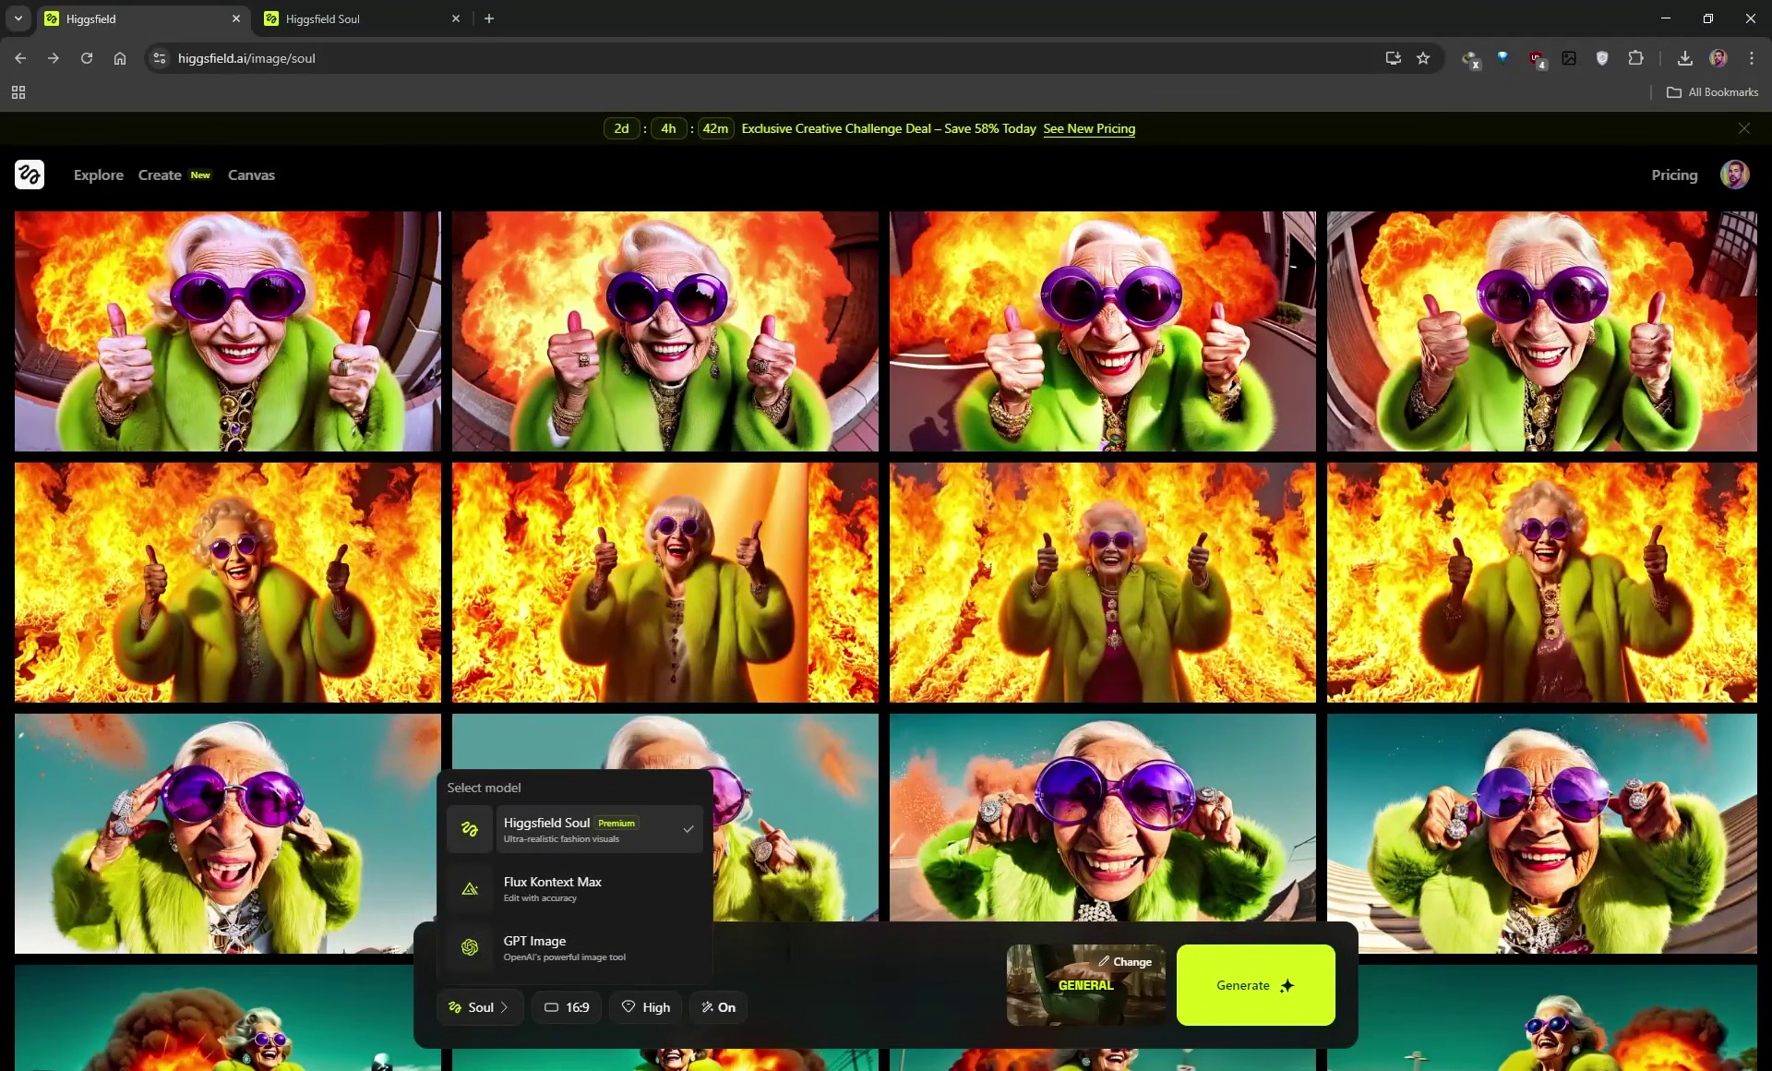
click(792, 969)
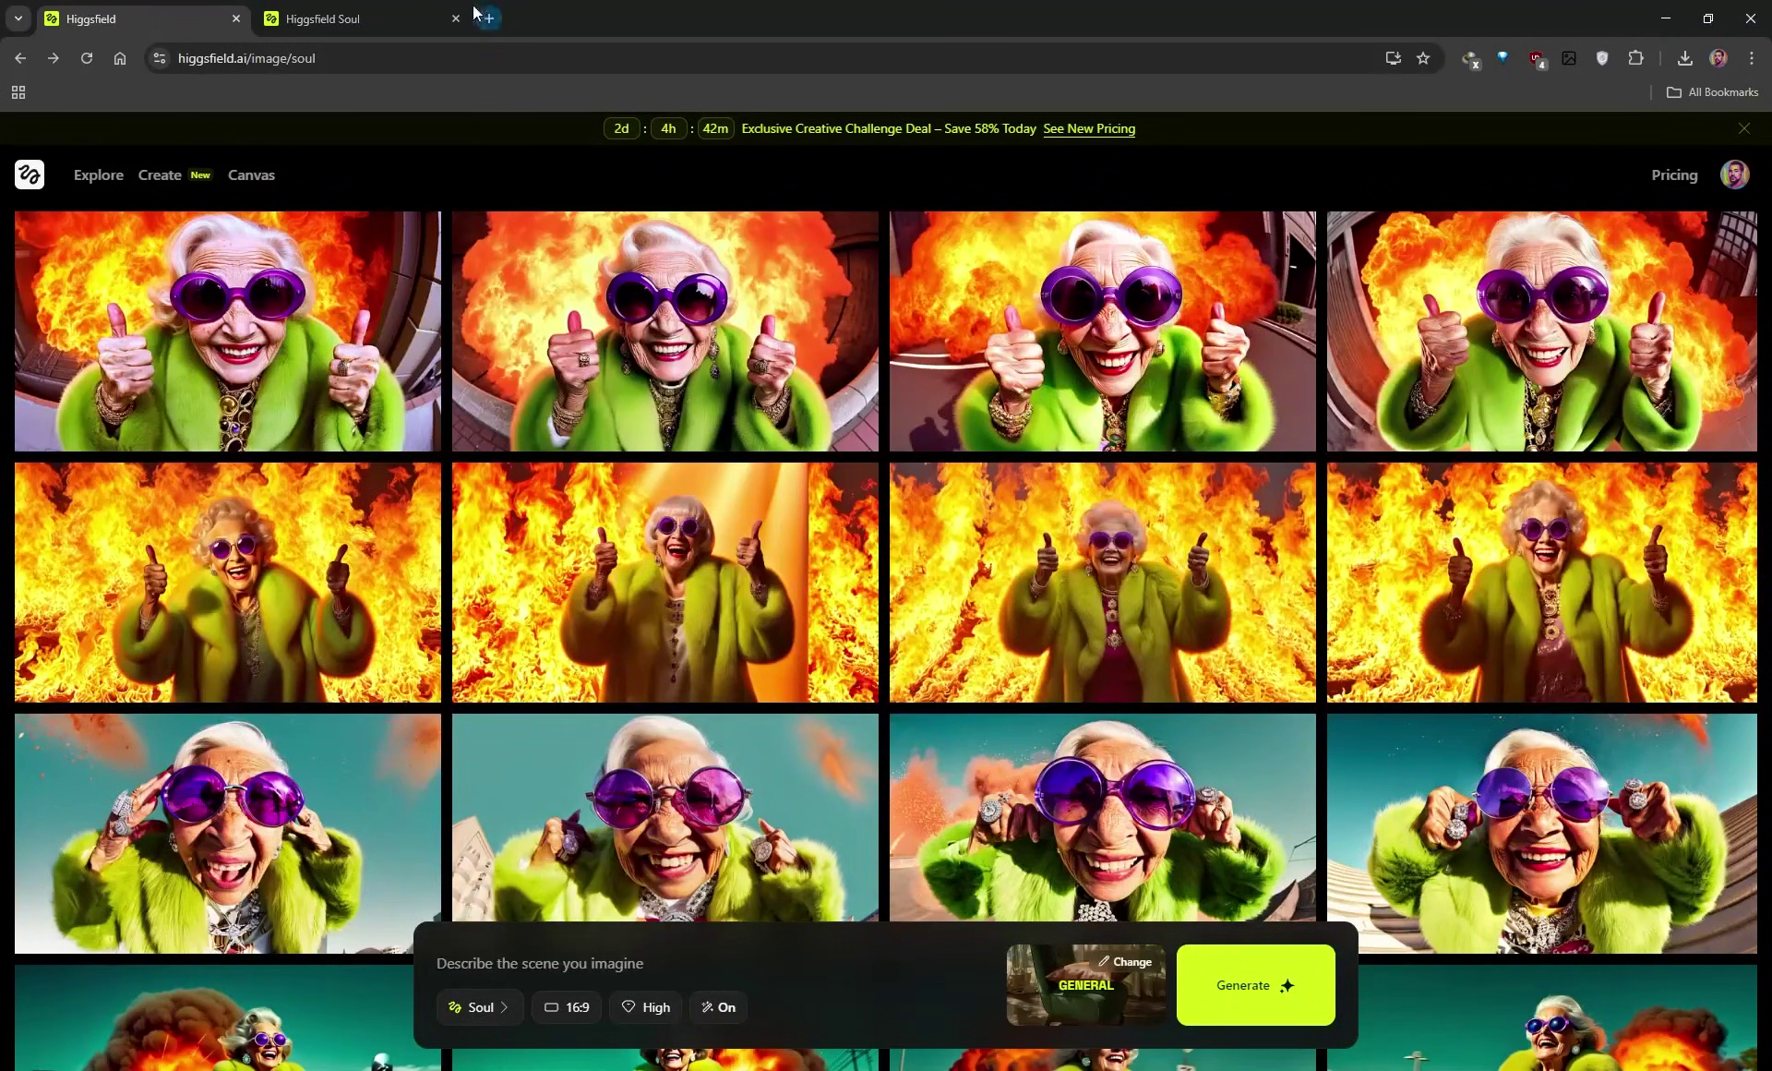
- Switch to the open Higgsfield Soul gallery and look through its sample images up to the style preset list
click(434, 18)
scroll(877, 554, up, 4)
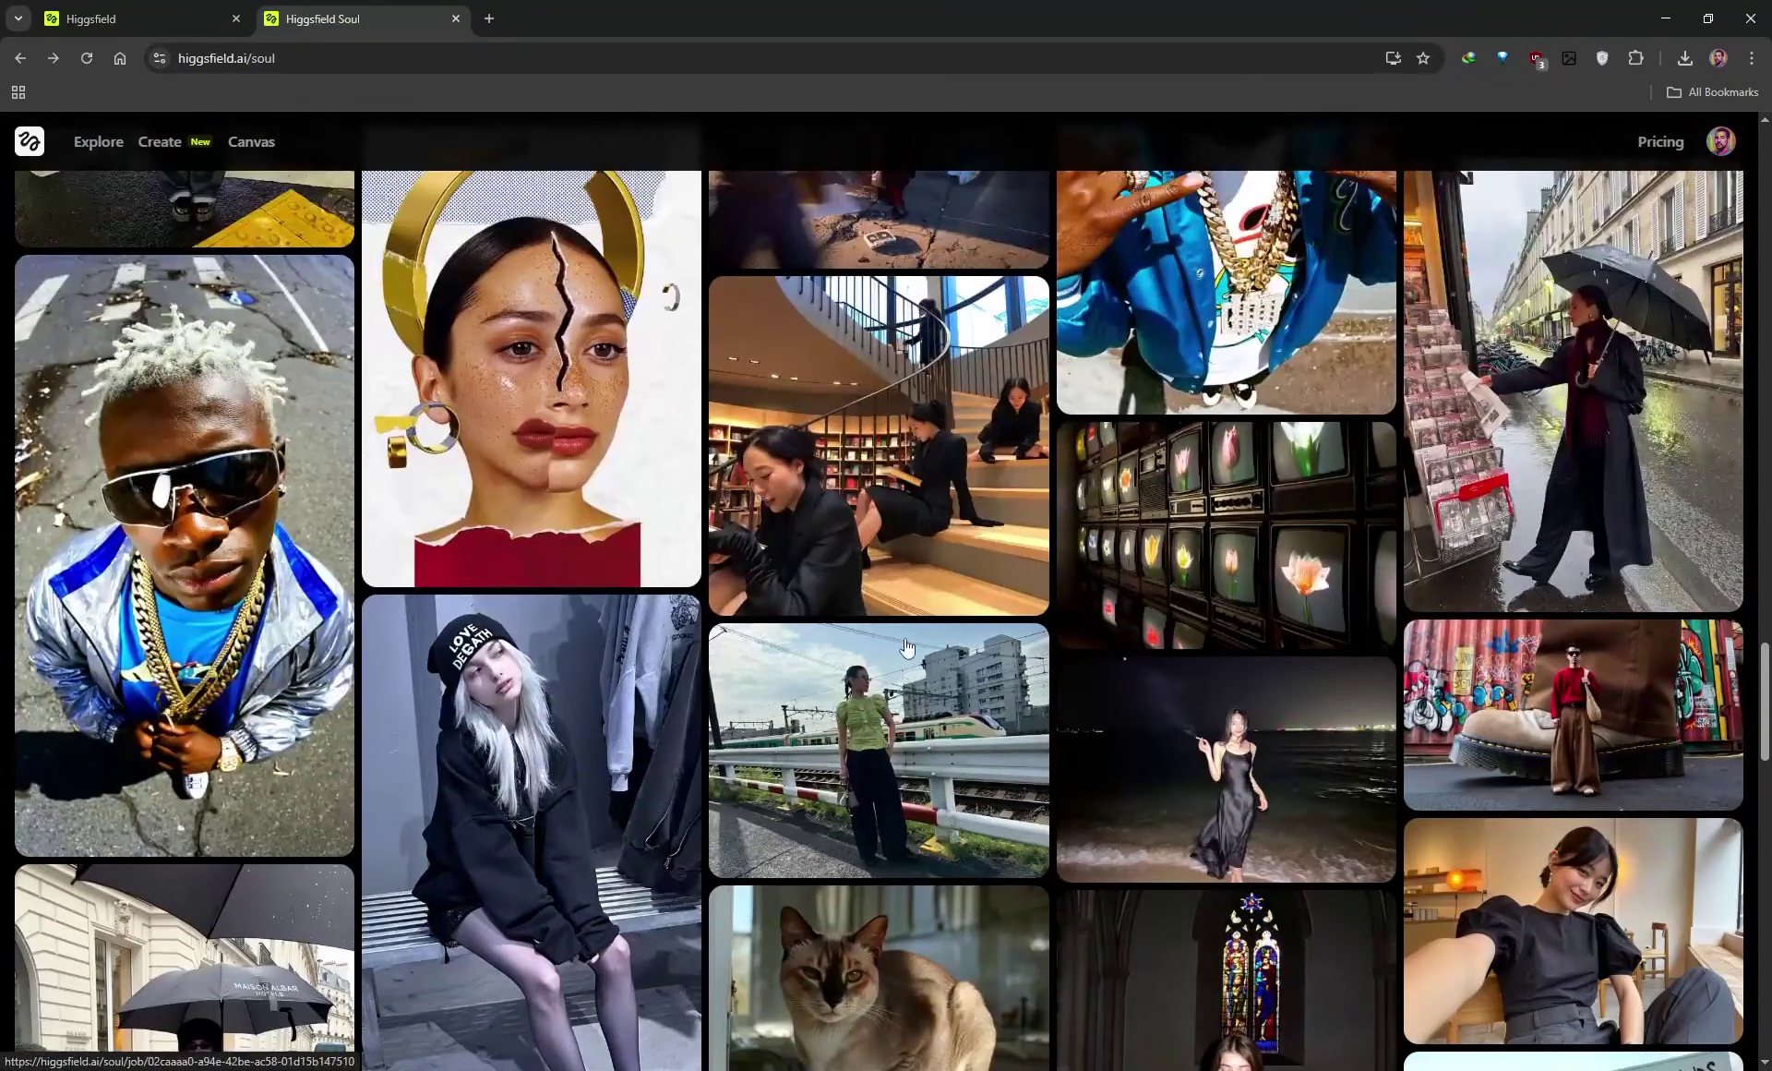
scroll(909, 655, up, 3)
scroll(926, 692, up, 7)
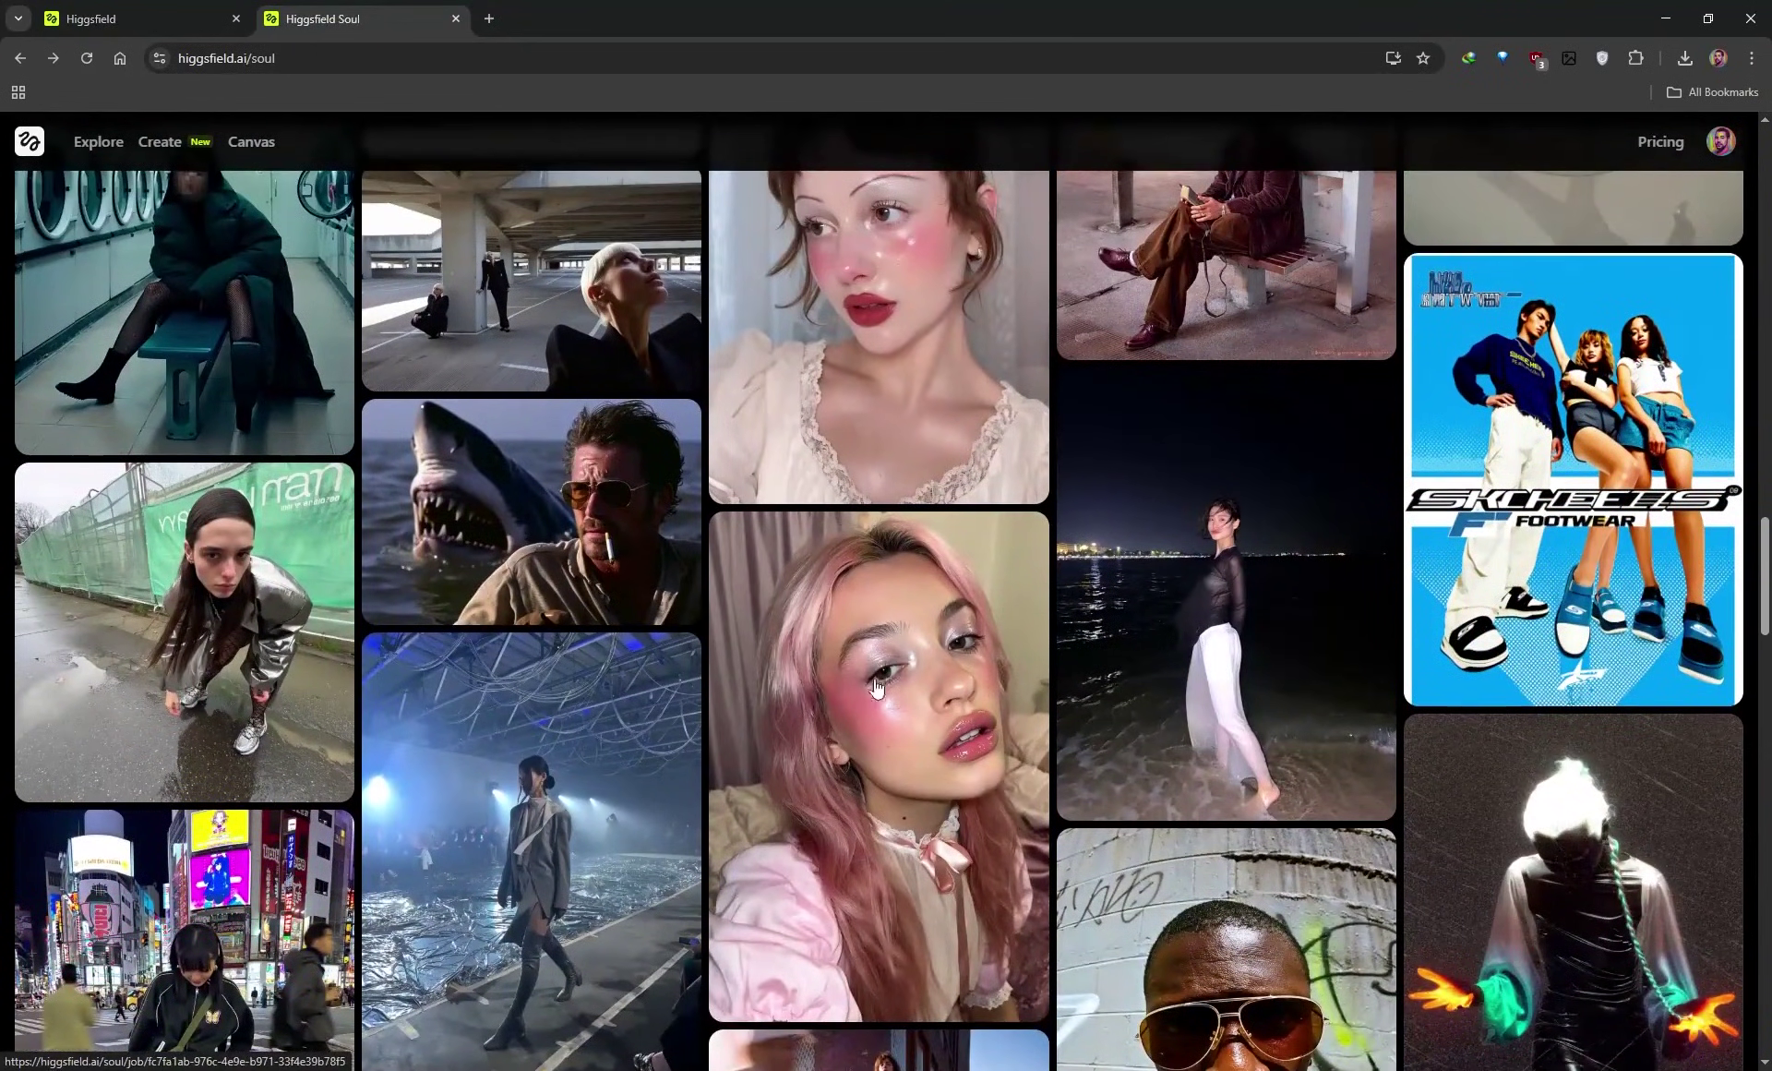
scroll(958, 643, up, 17)
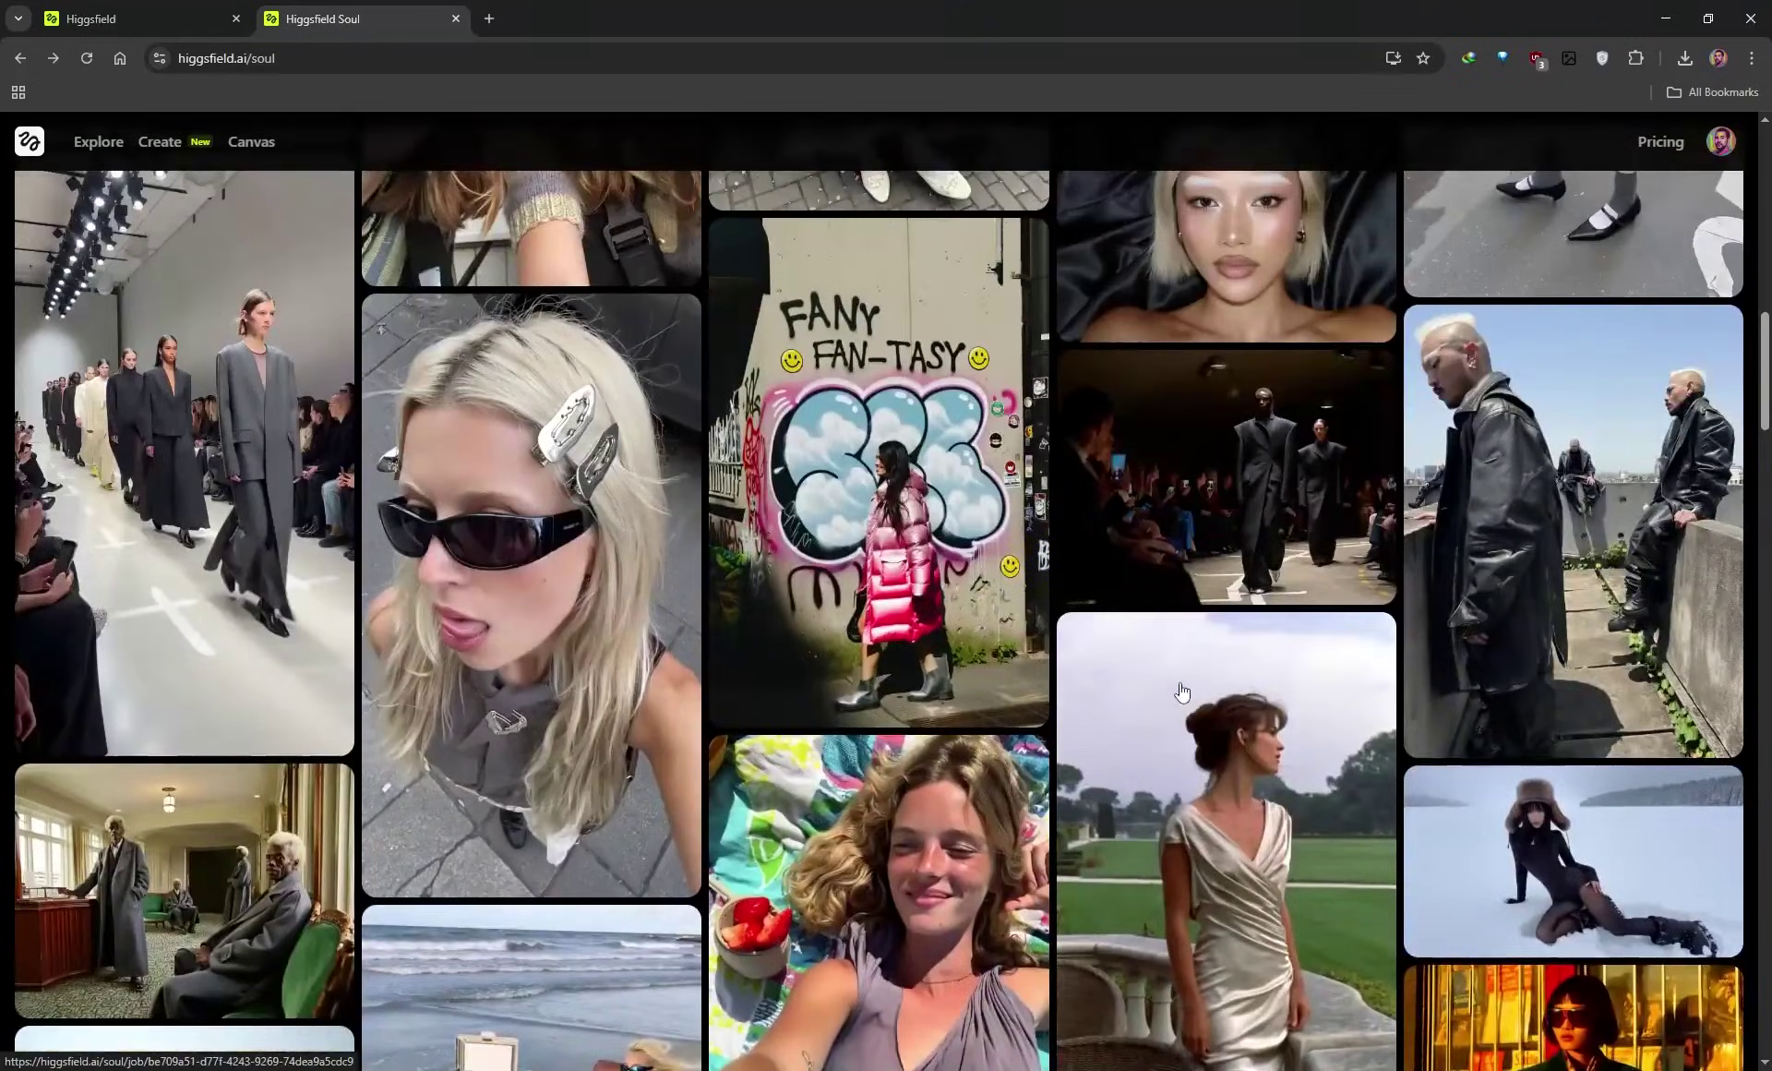
scroll(1182, 691, up, 13)
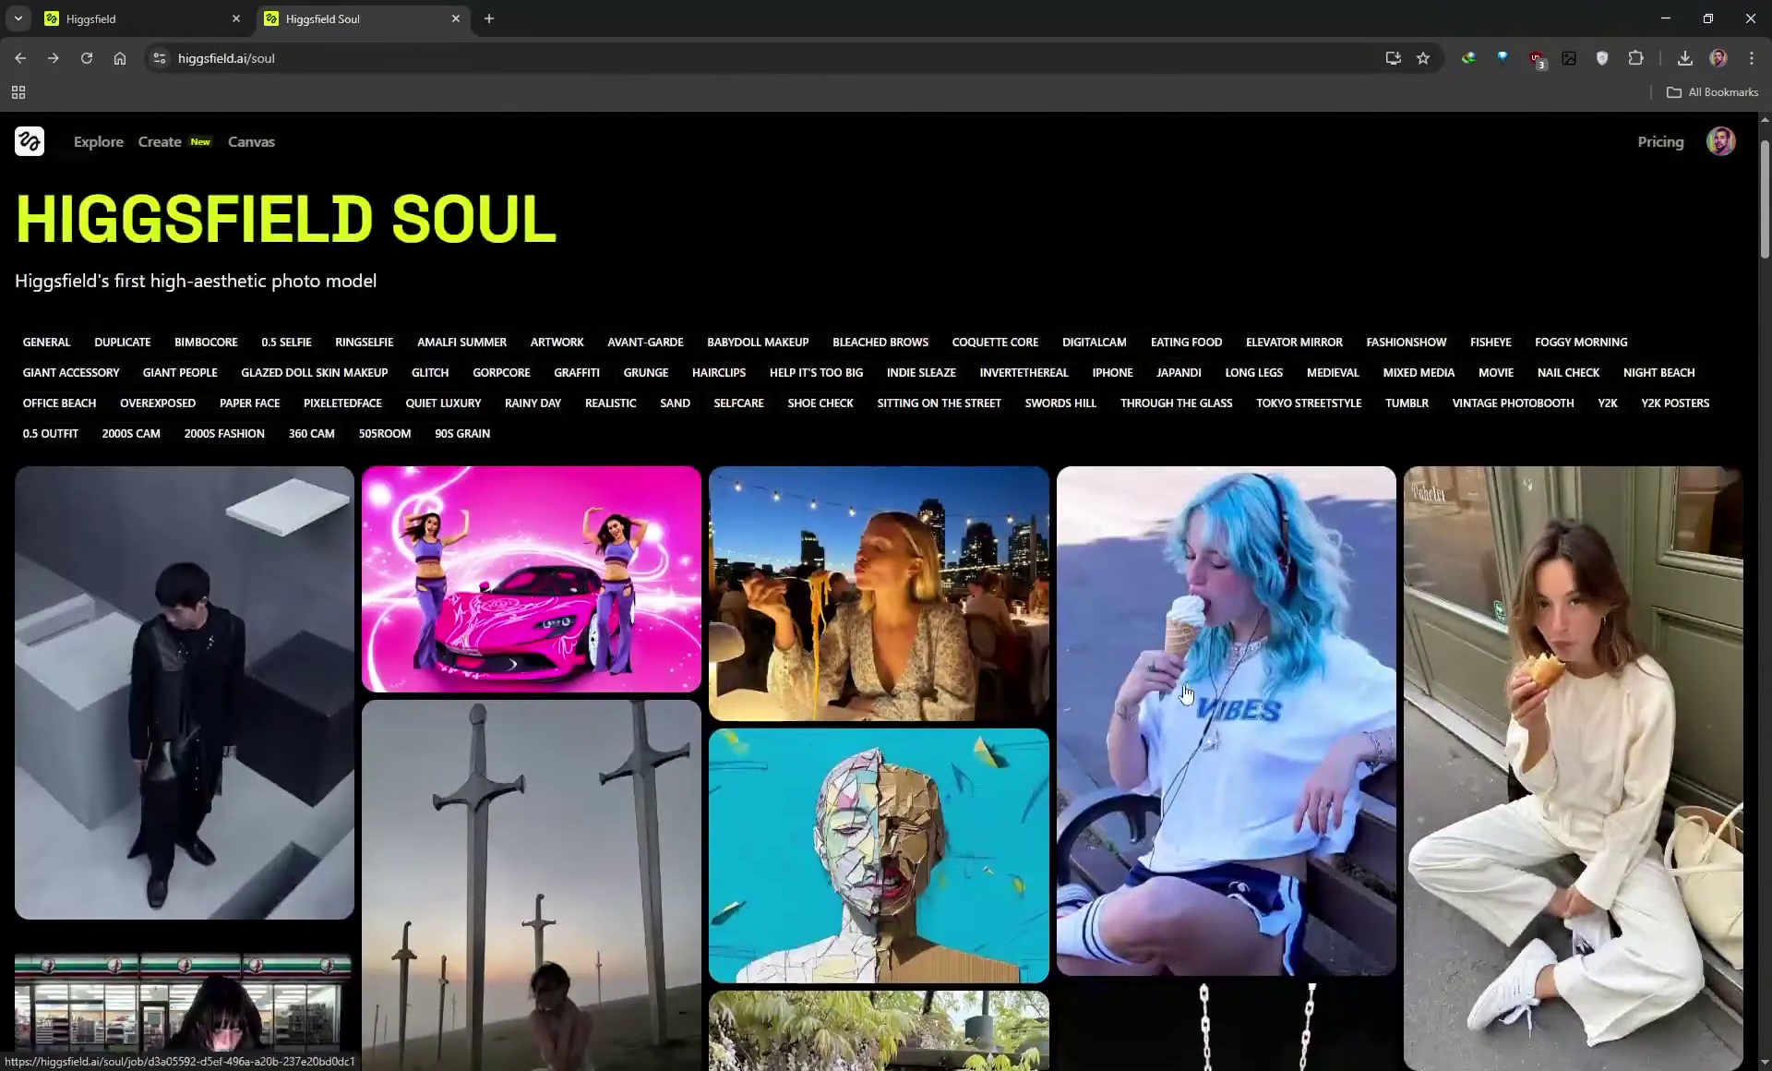
- View the prompt and style of the sample image of the woman eating a pastry by the green door, and close it
scroll(1572, 582, down, 3)
click(1572, 582)
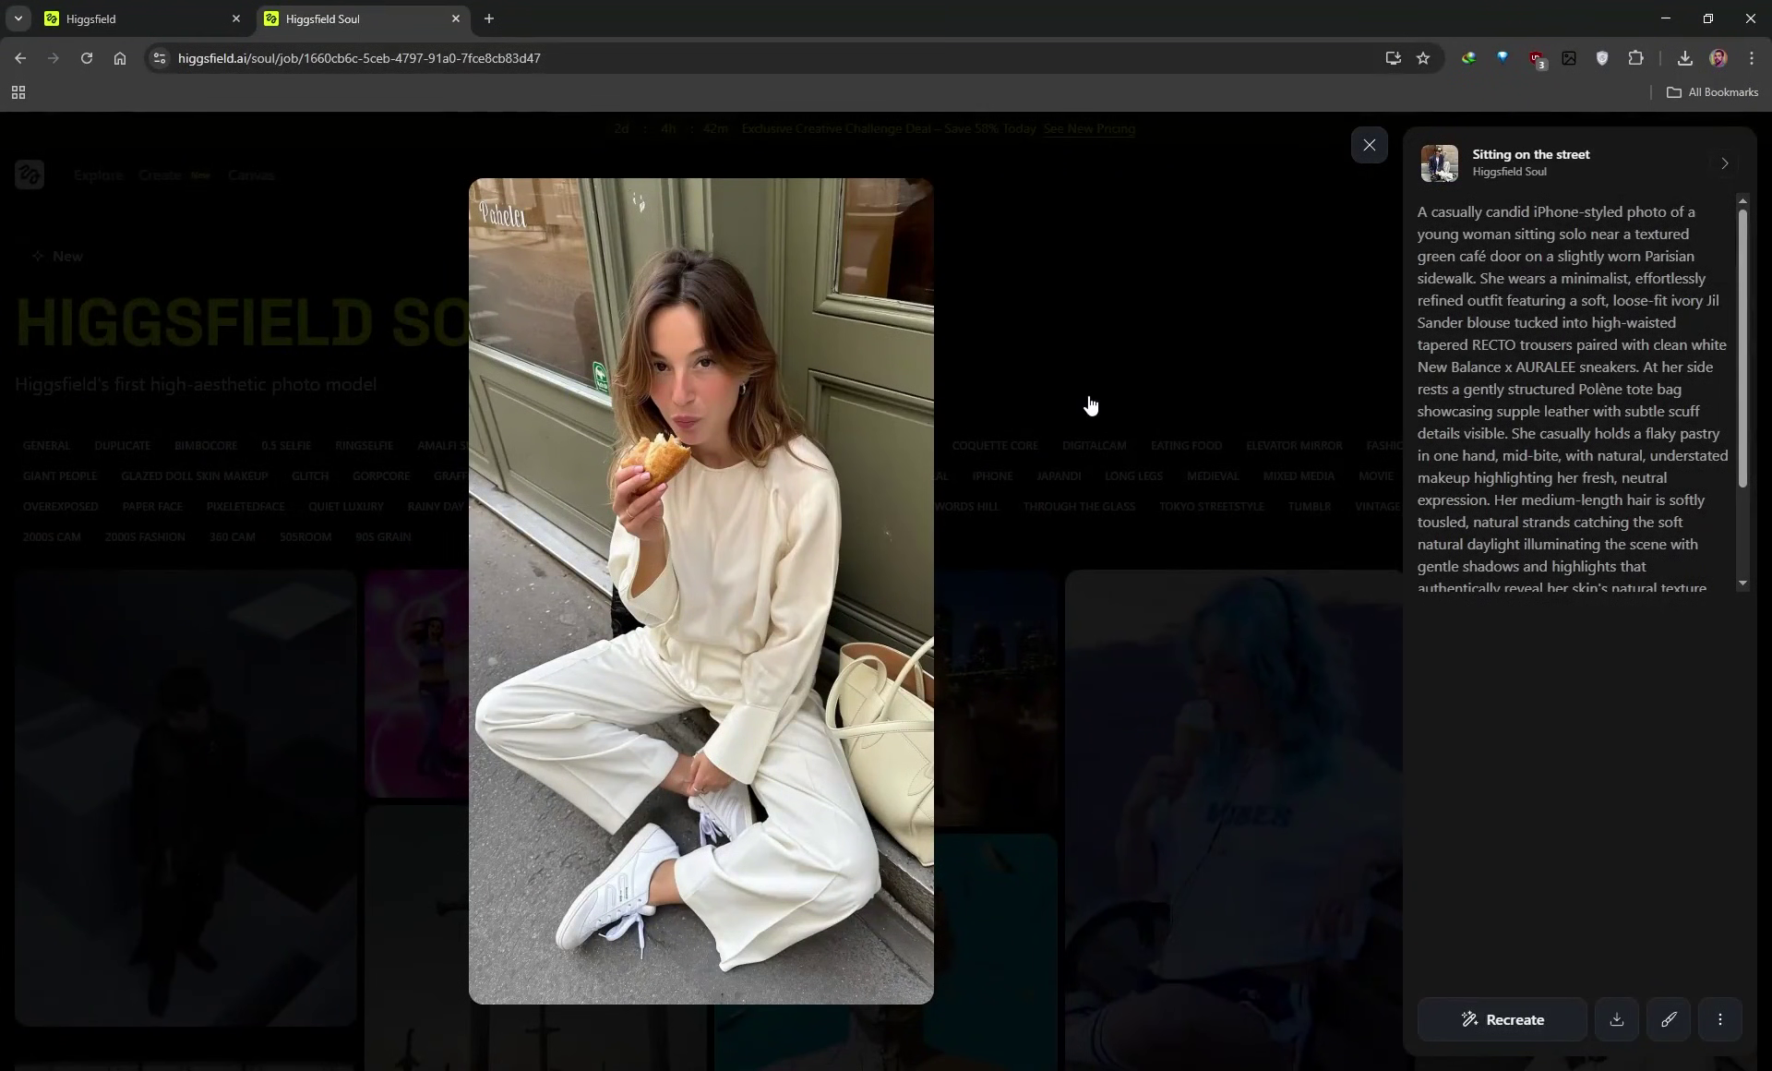
click(1090, 404)
- Find the sample image of the woman beside the railway, view its prompt and style, and close it
scroll(628, 703, down, 15)
scroll(628, 703, down, 20)
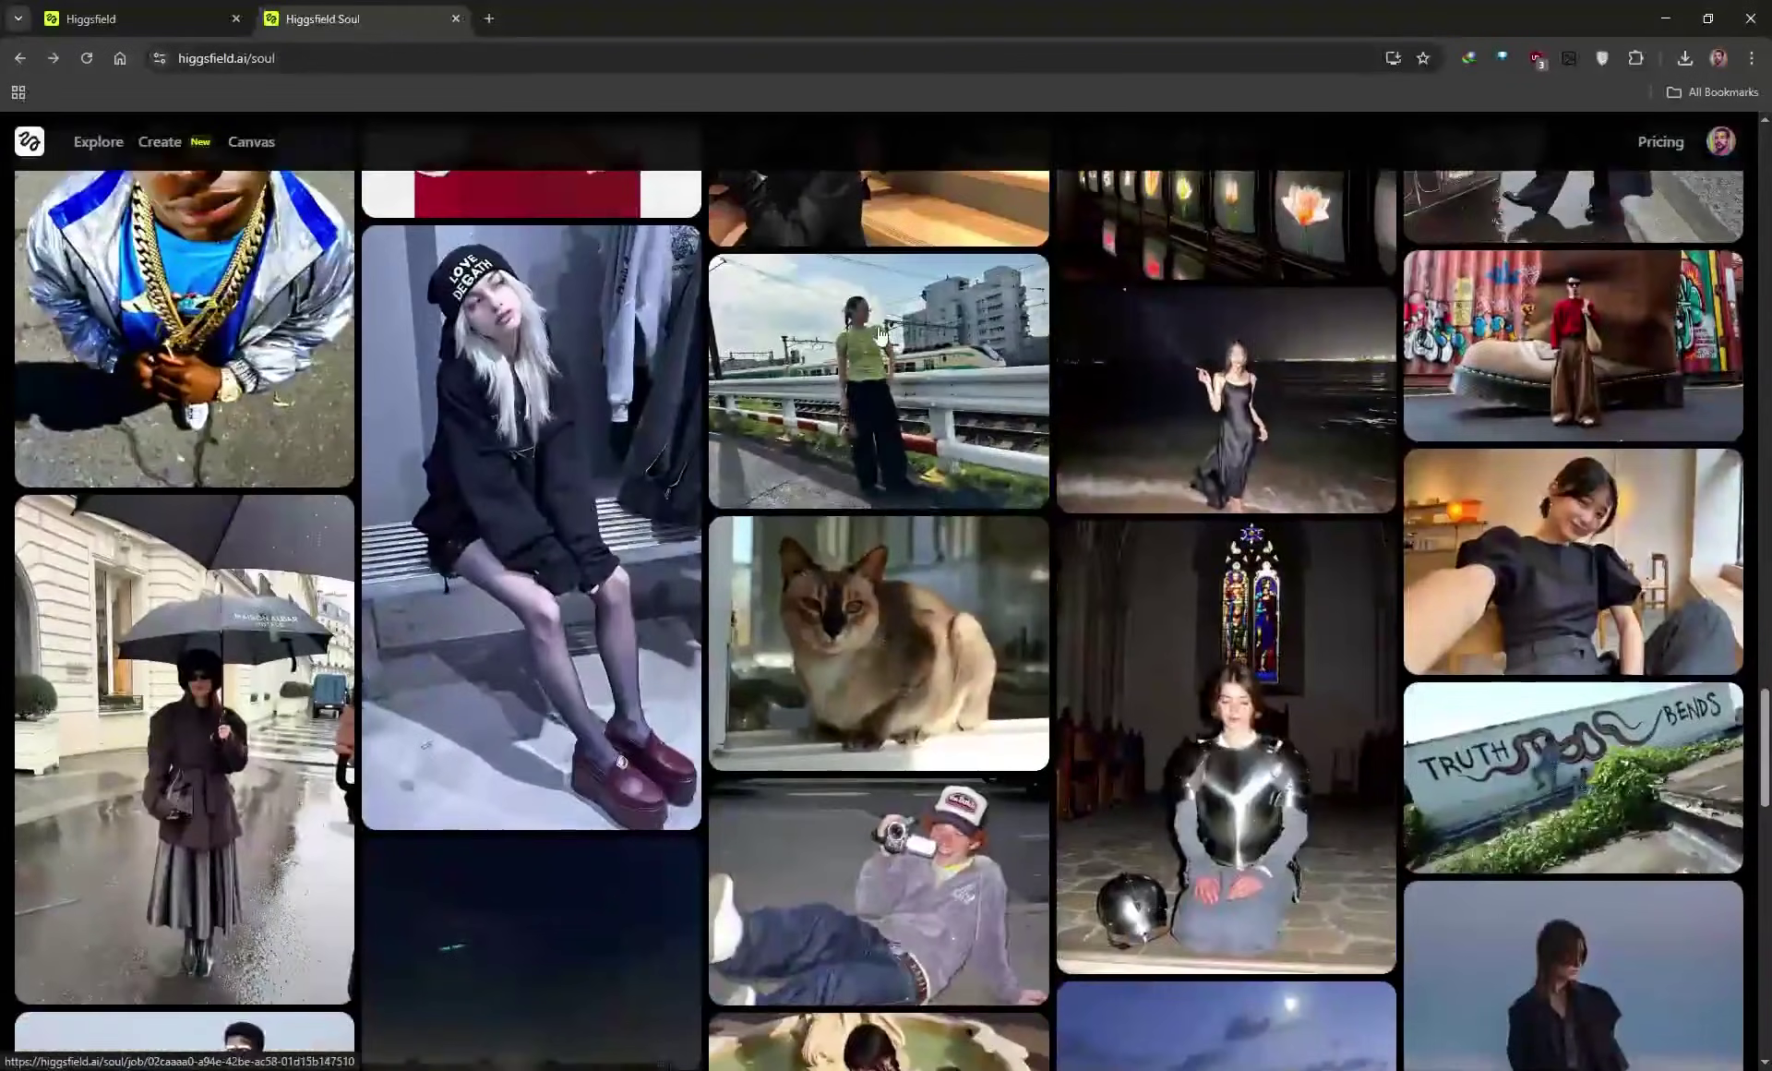
click(881, 335)
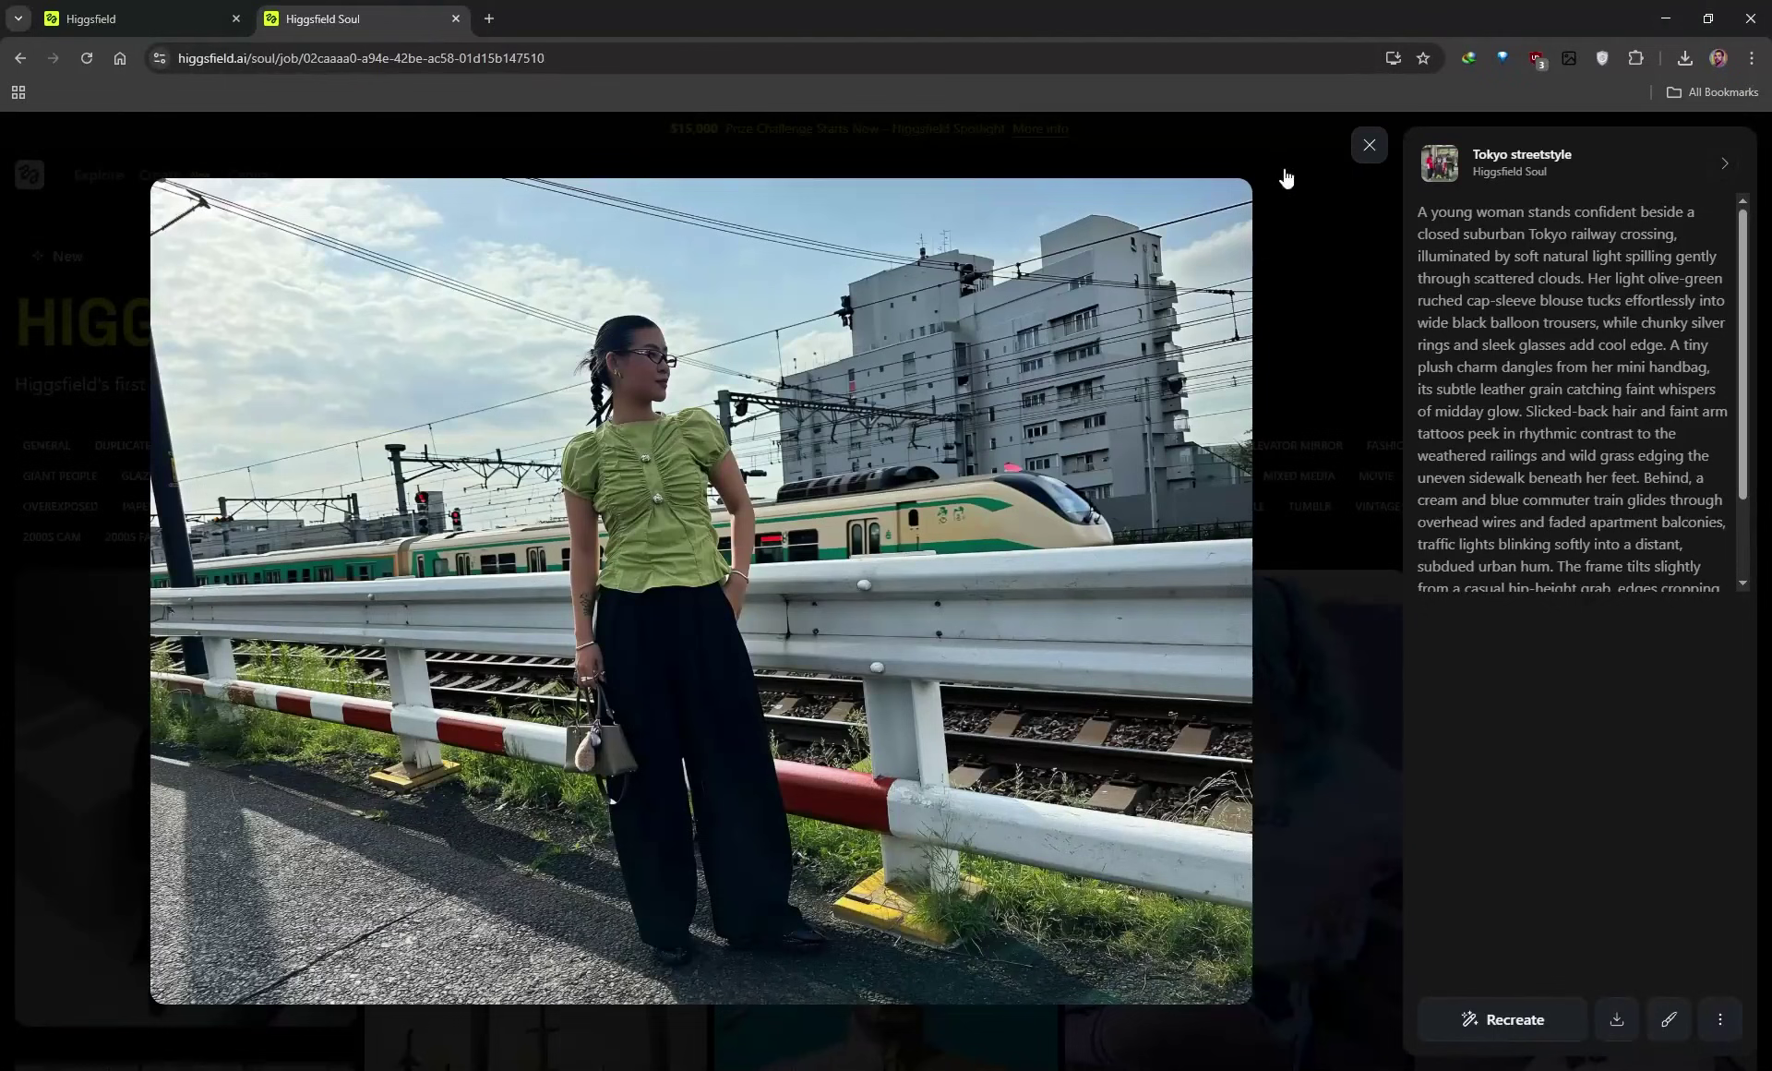
click(1369, 146)
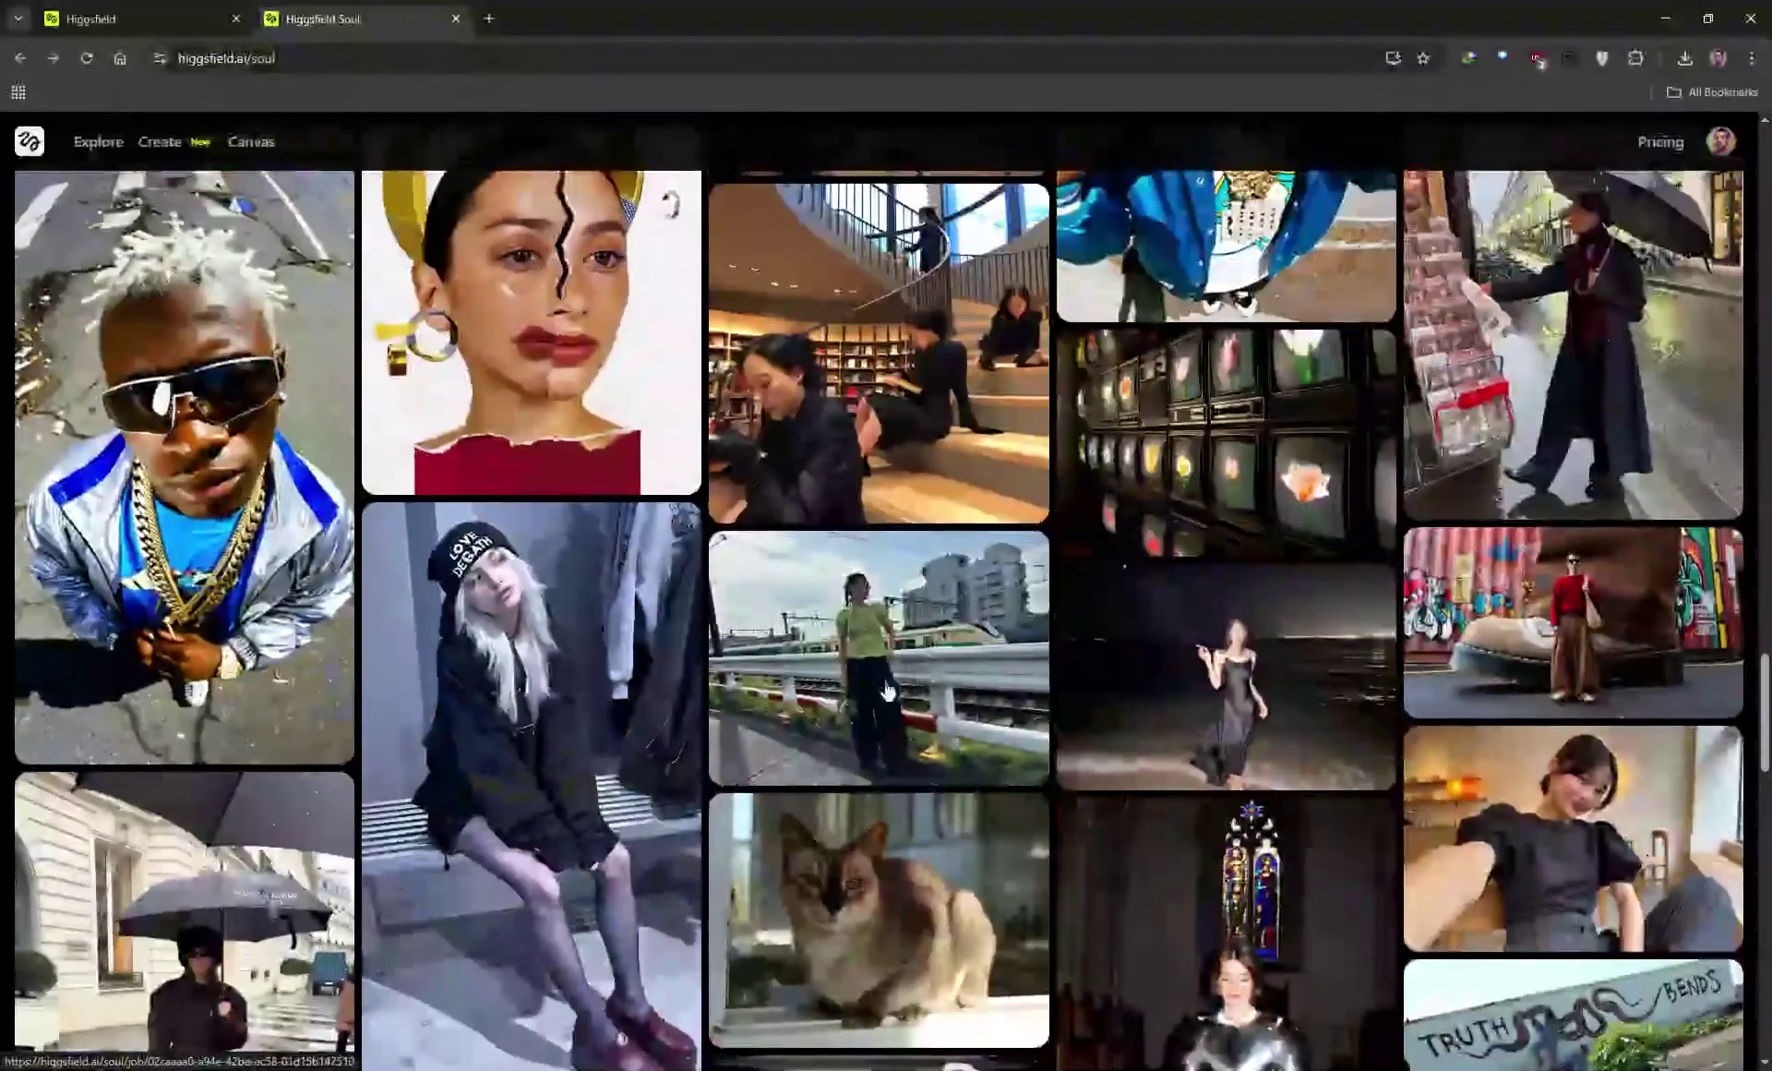
- View the prompt and style of the sample image with the man in front of the giant boot, and close it
scroll(646, 600, up, 1)
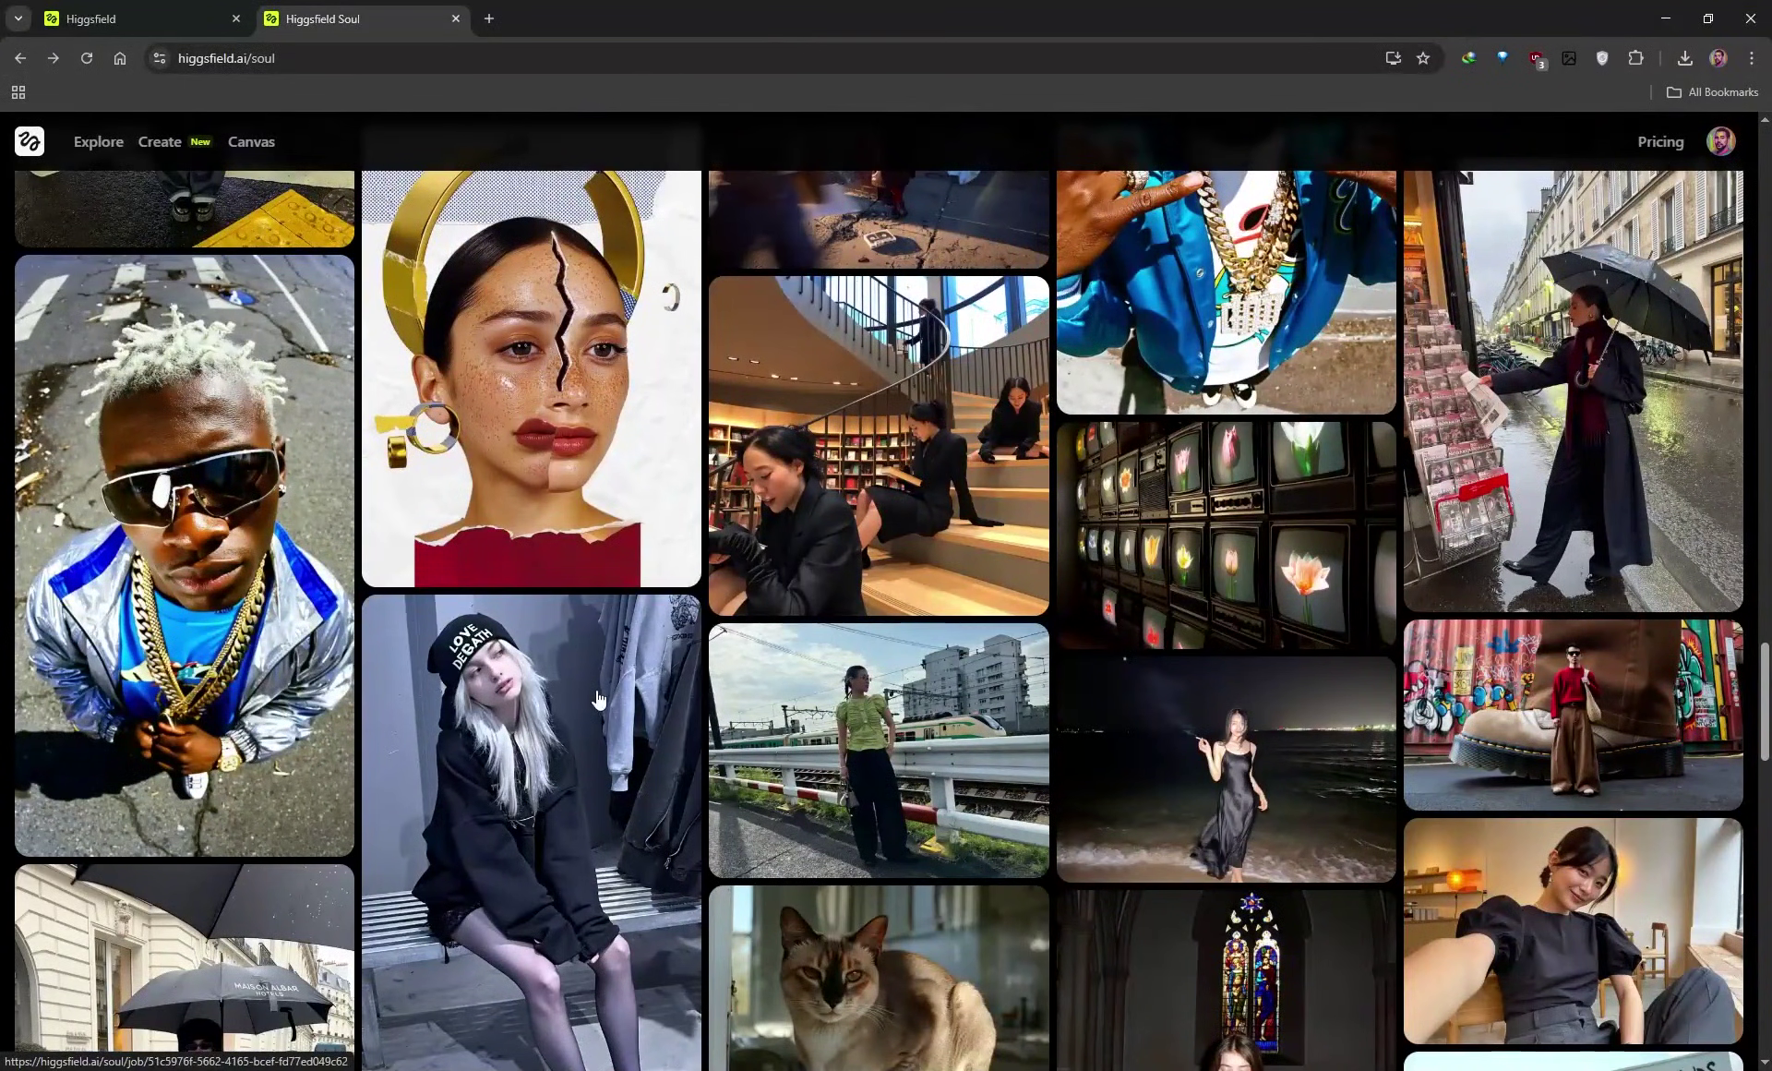
scroll(1523, 587, up, 2)
scroll(1557, 344, down, 6)
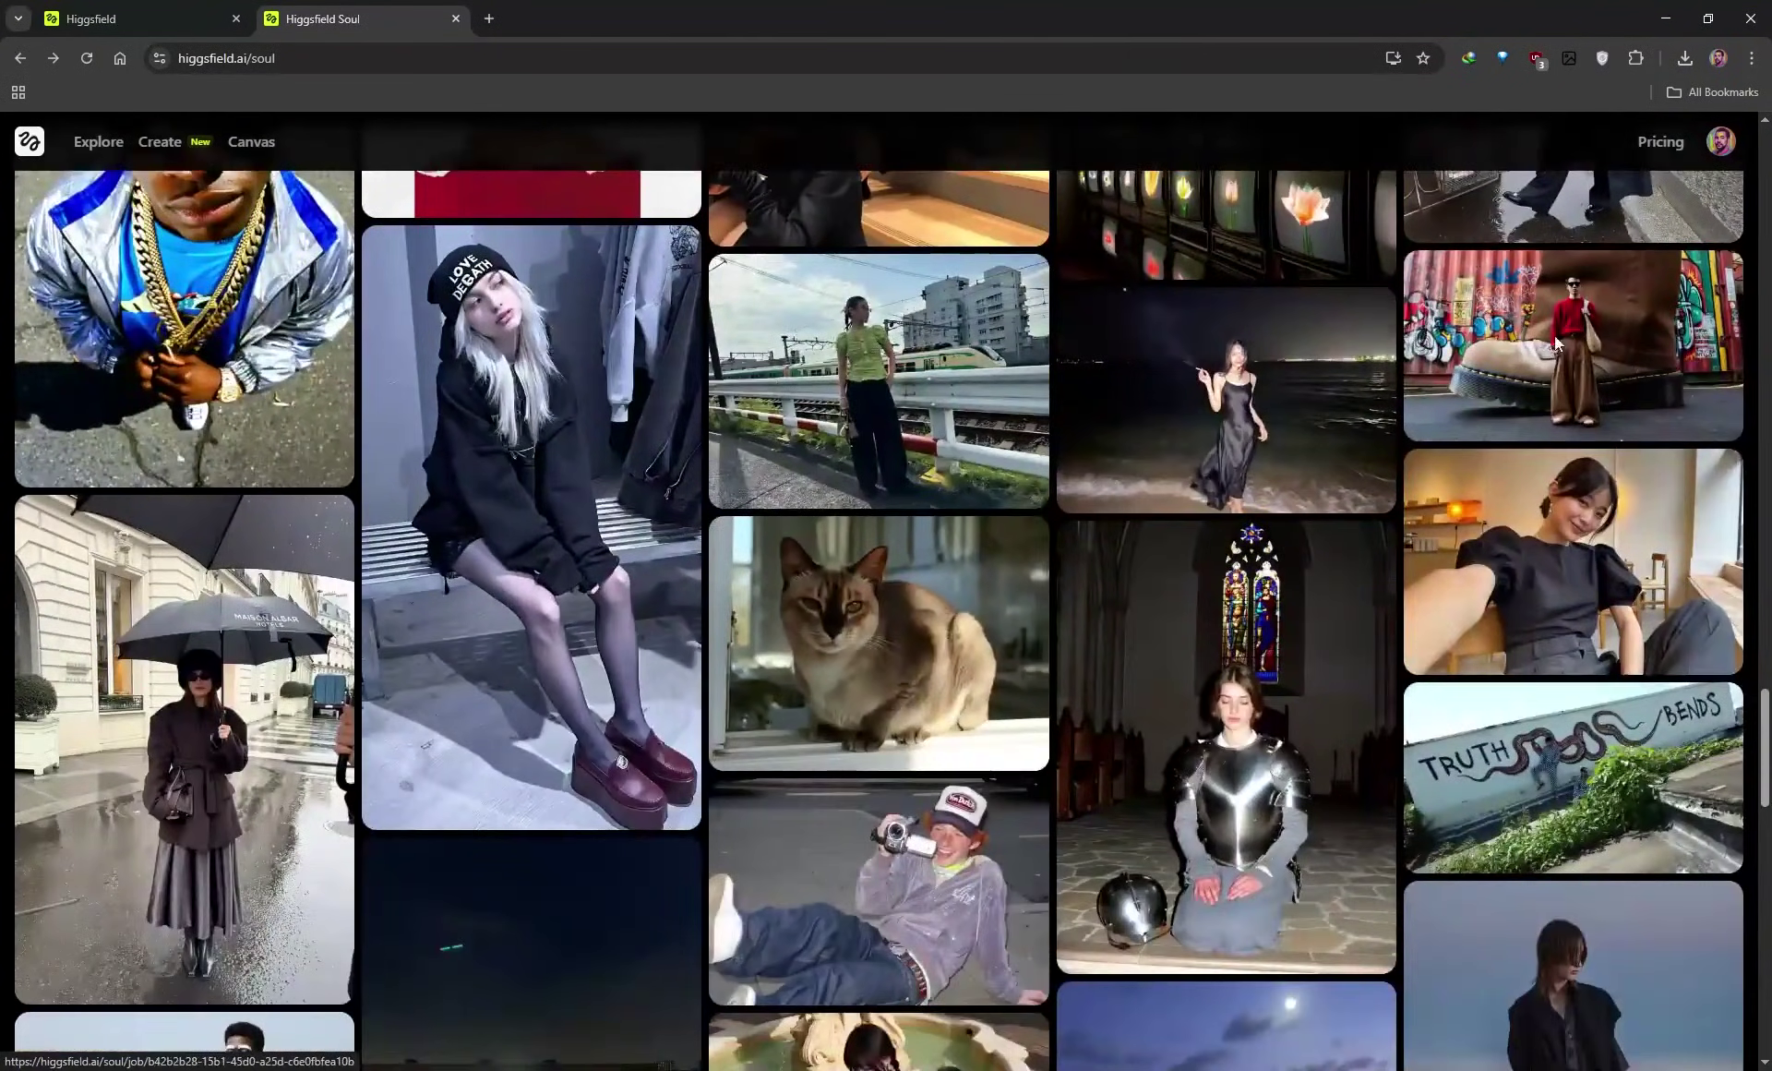
click(1557, 345)
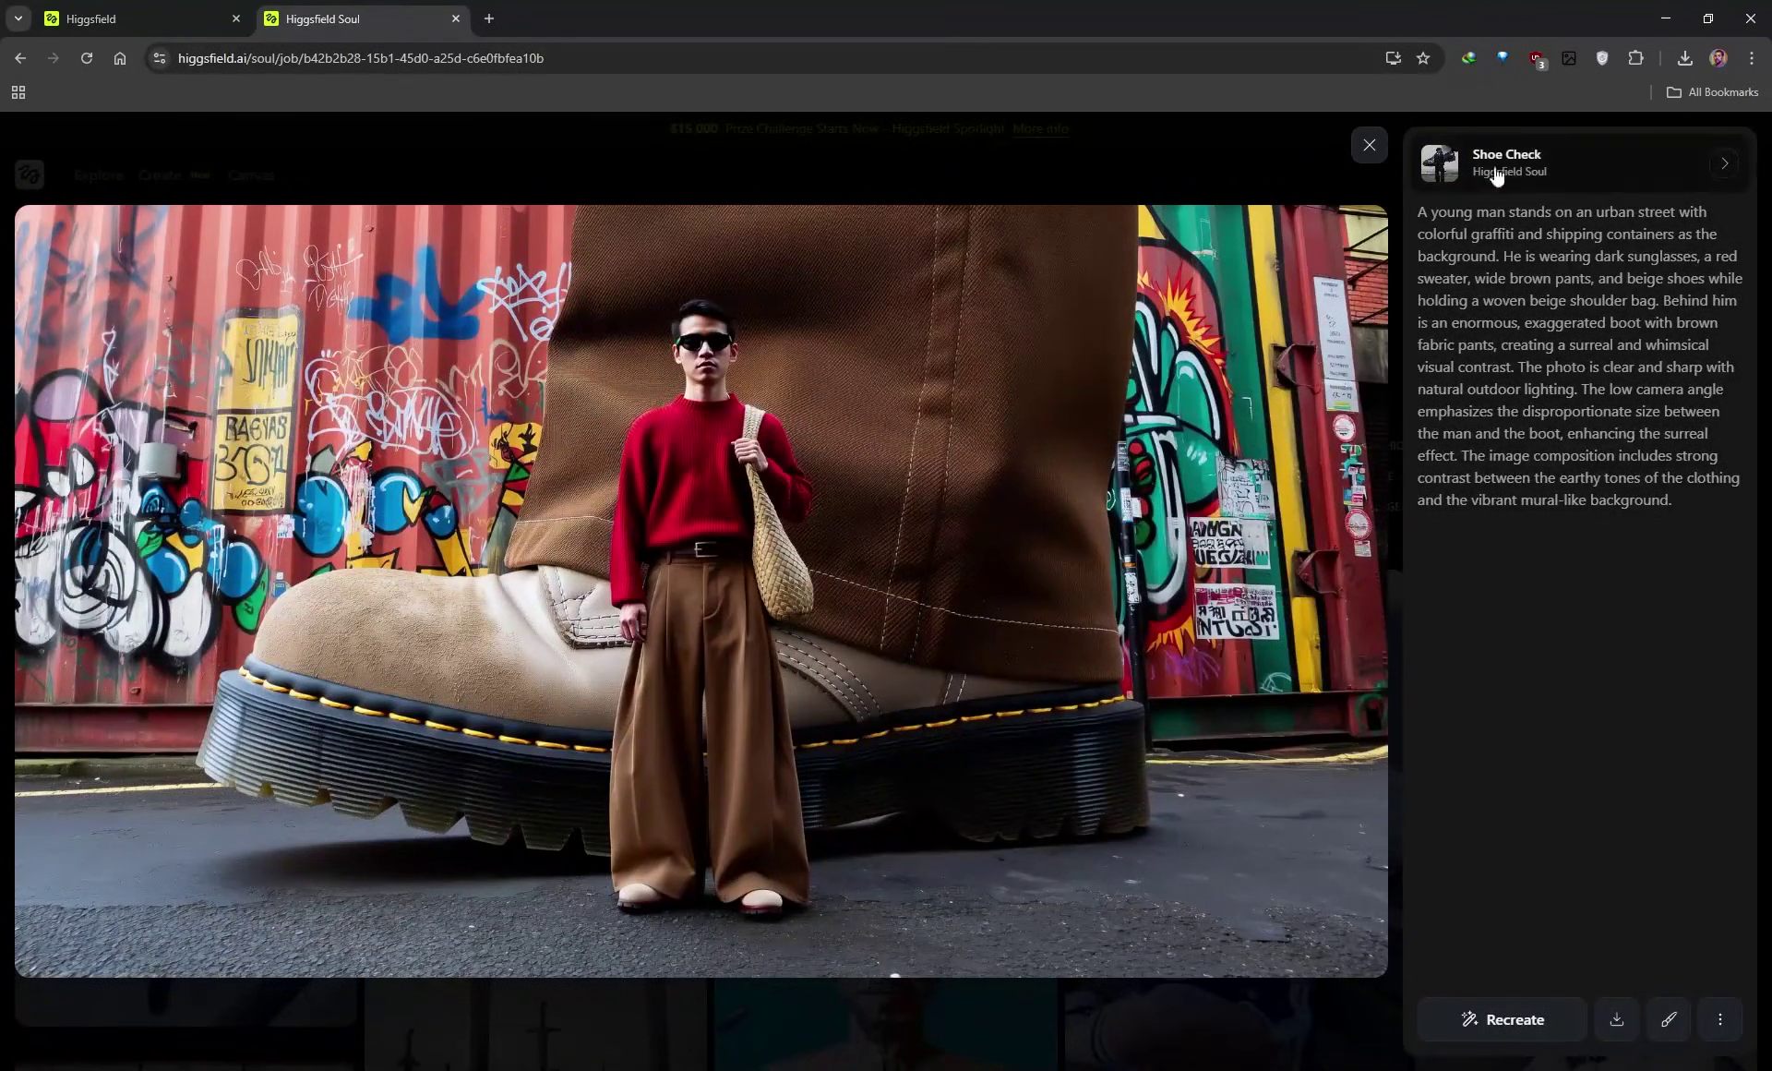
click(1369, 145)
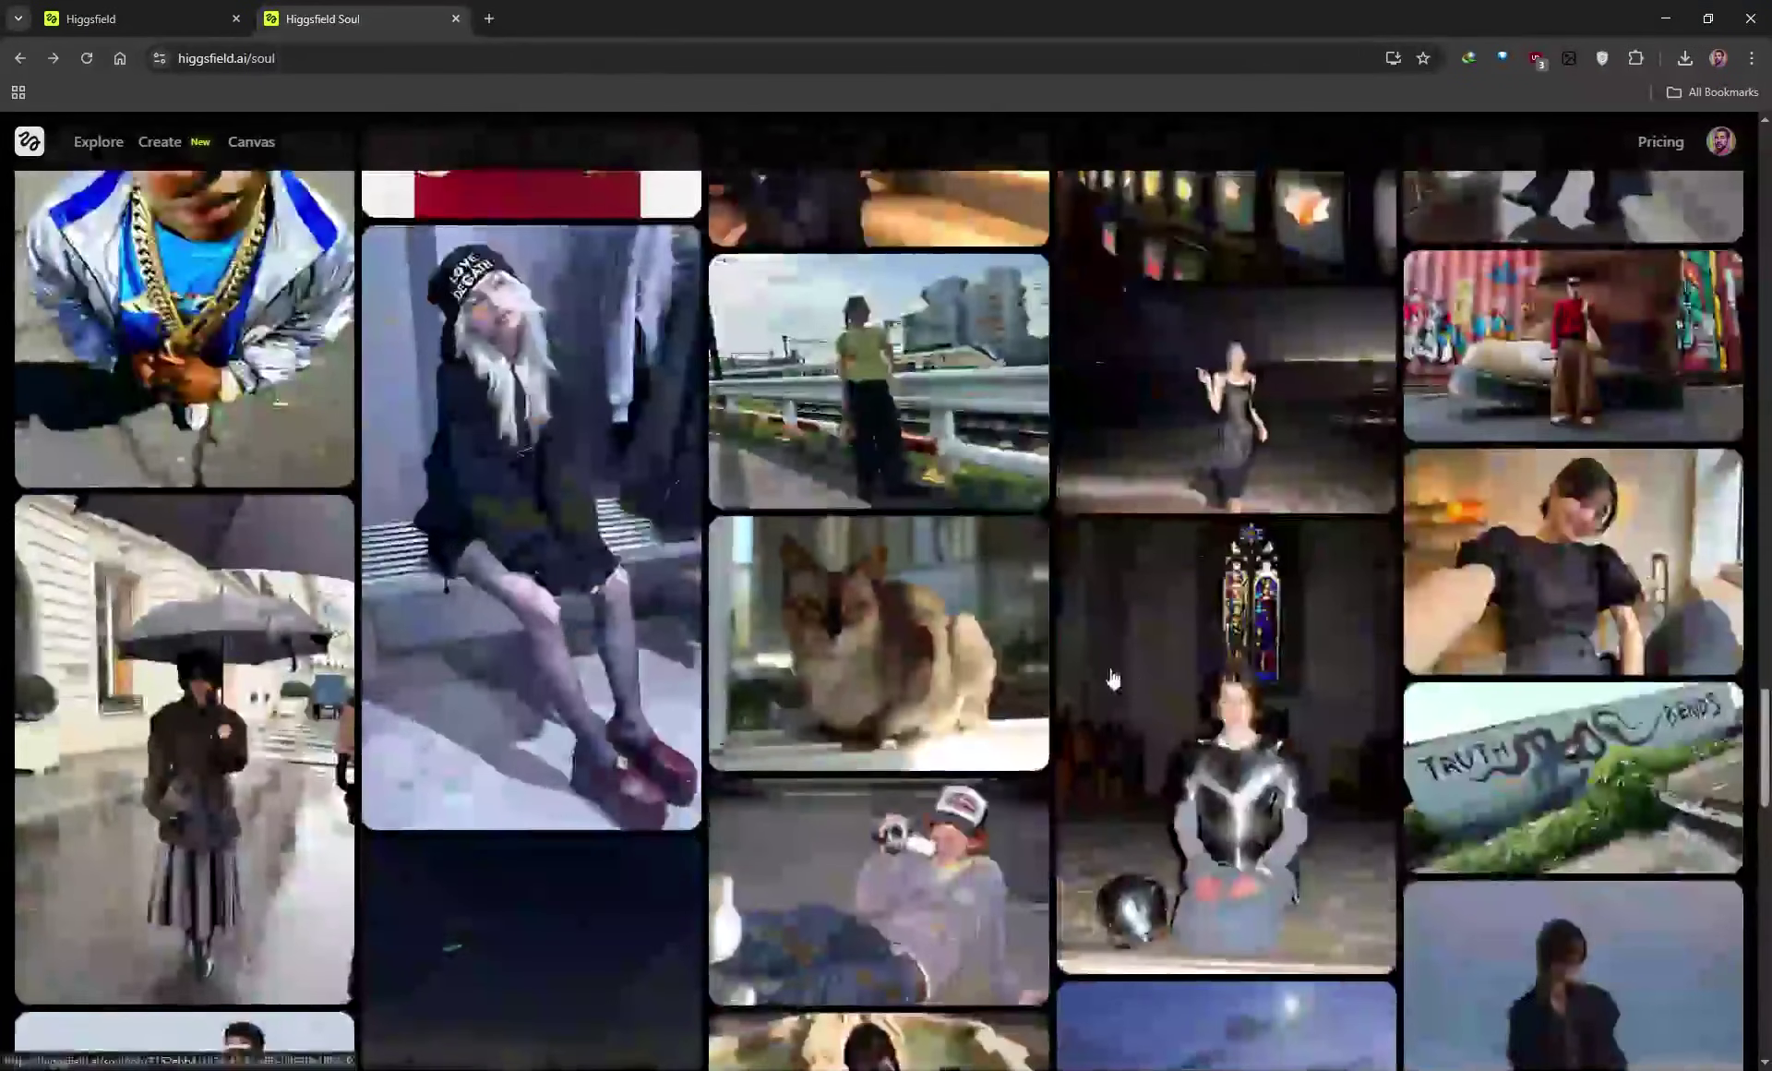
- Look through more sample images in the Higgsfield Soul gallery
scroll(1110, 671, down, 2)
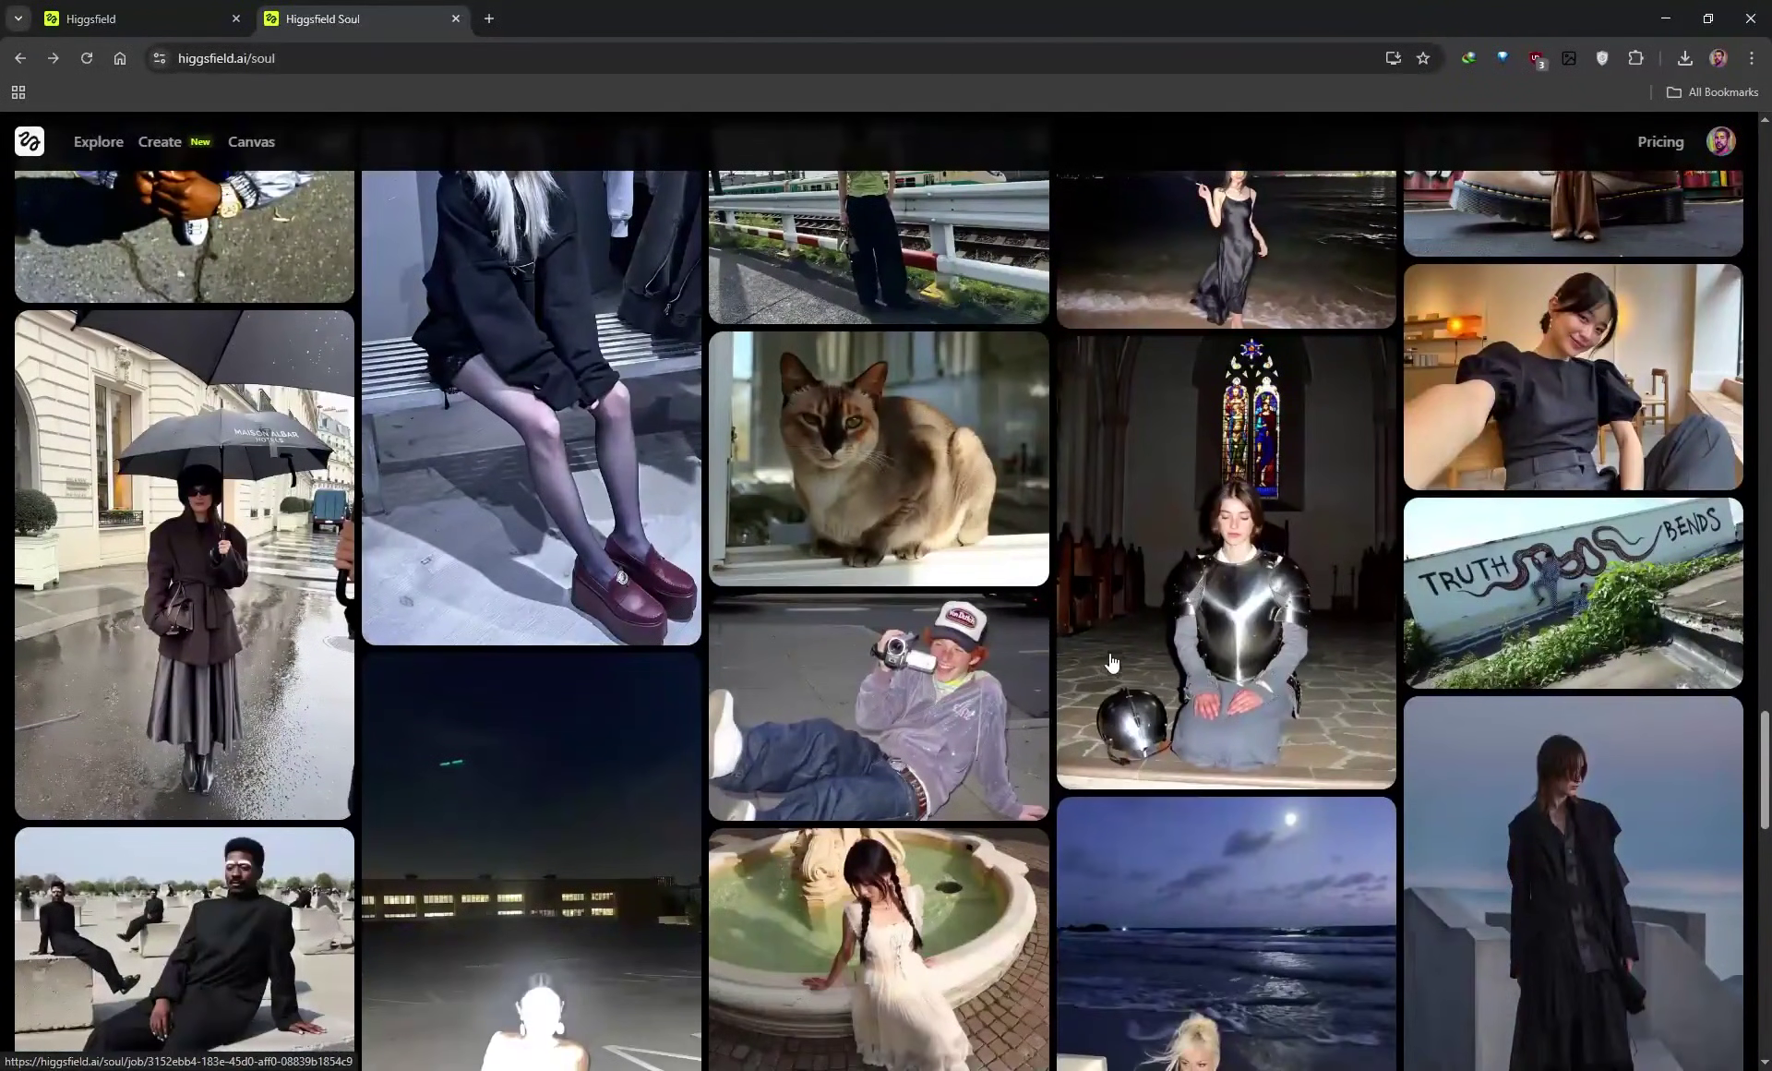
scroll(978, 773, up, 12)
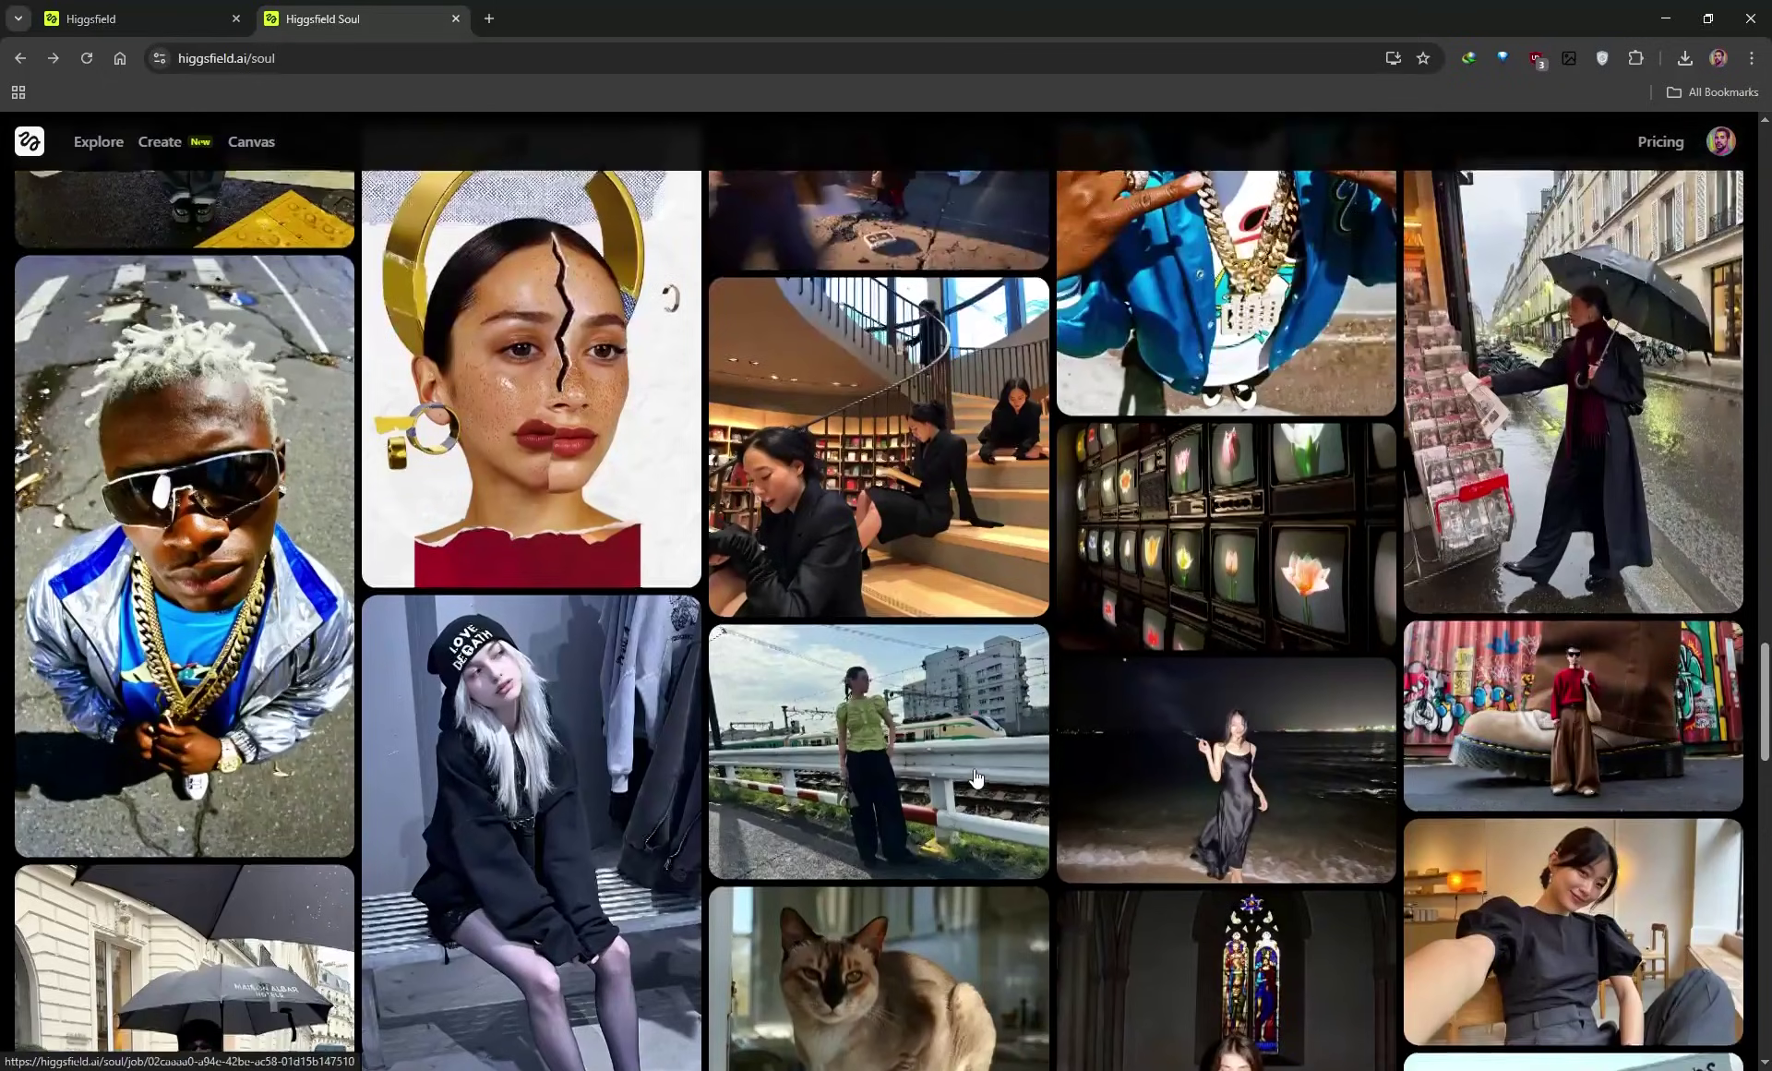
scroll(978, 774, up, 5)
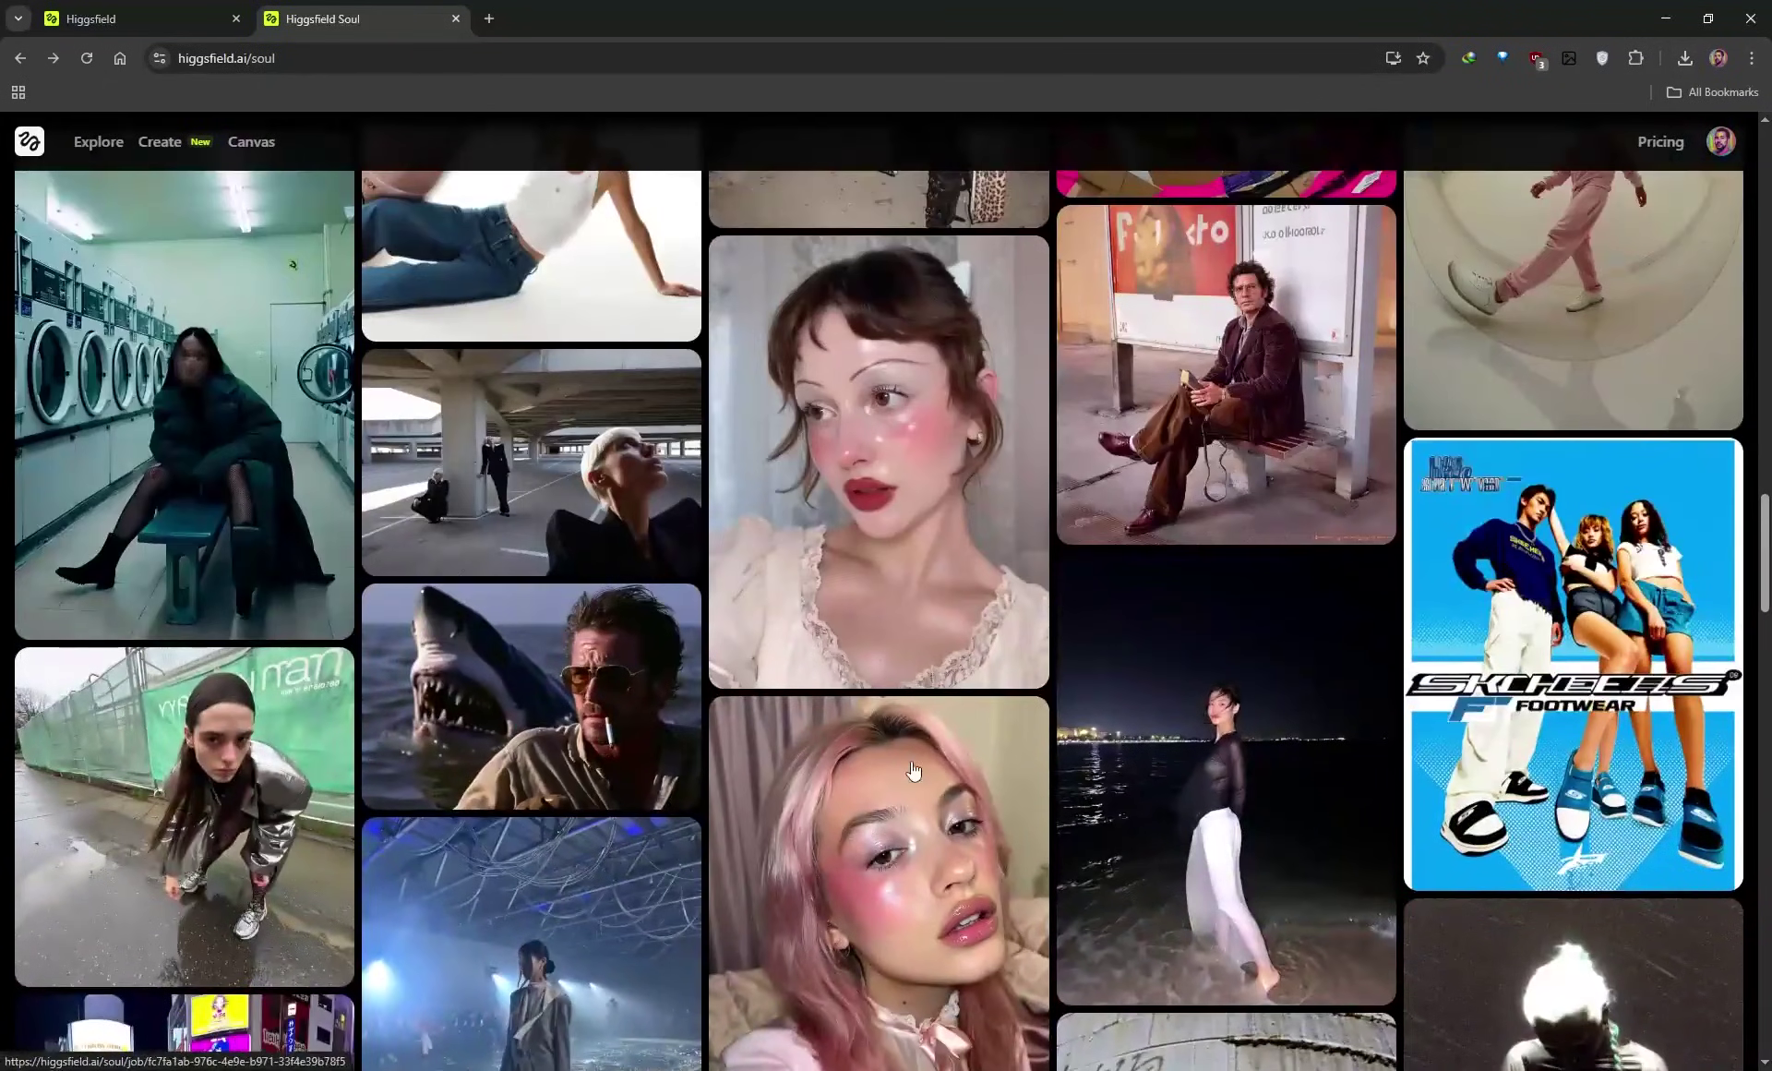
scroll(900, 757, up, 2)
scroll(888, 746, up, 5)
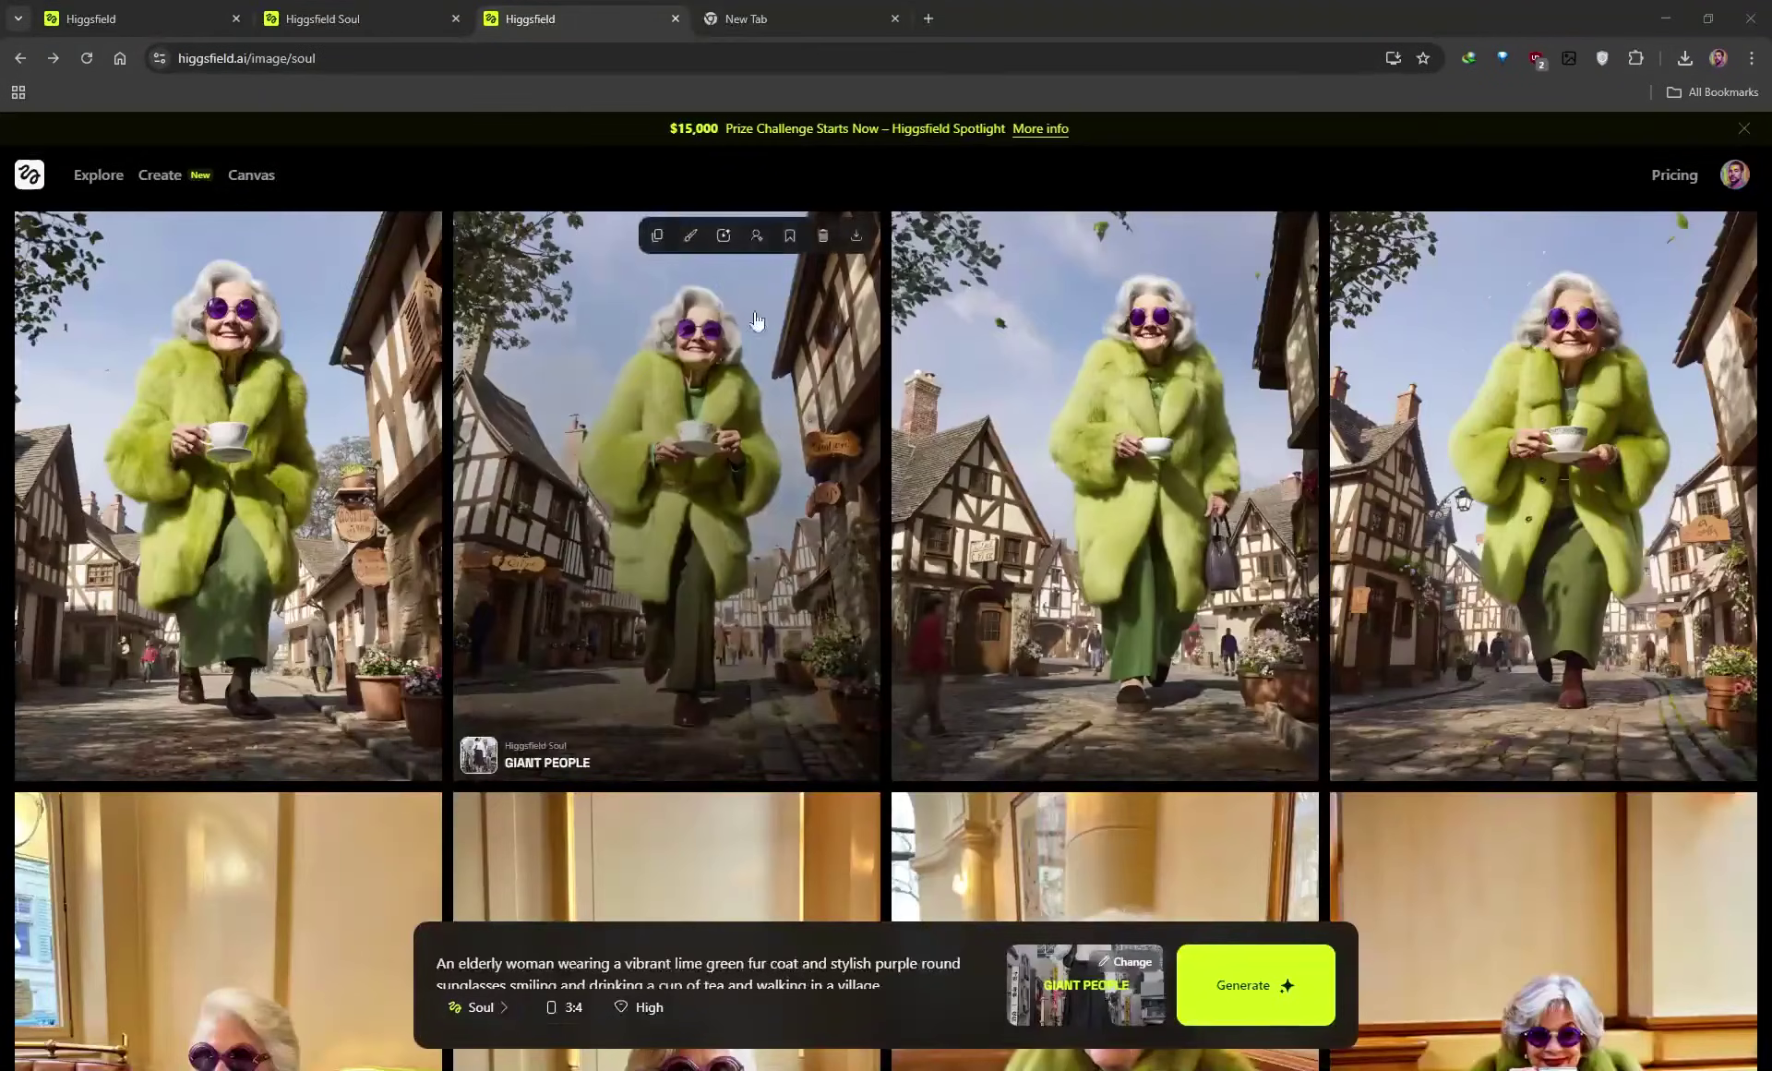
mouse_move(162, 180)
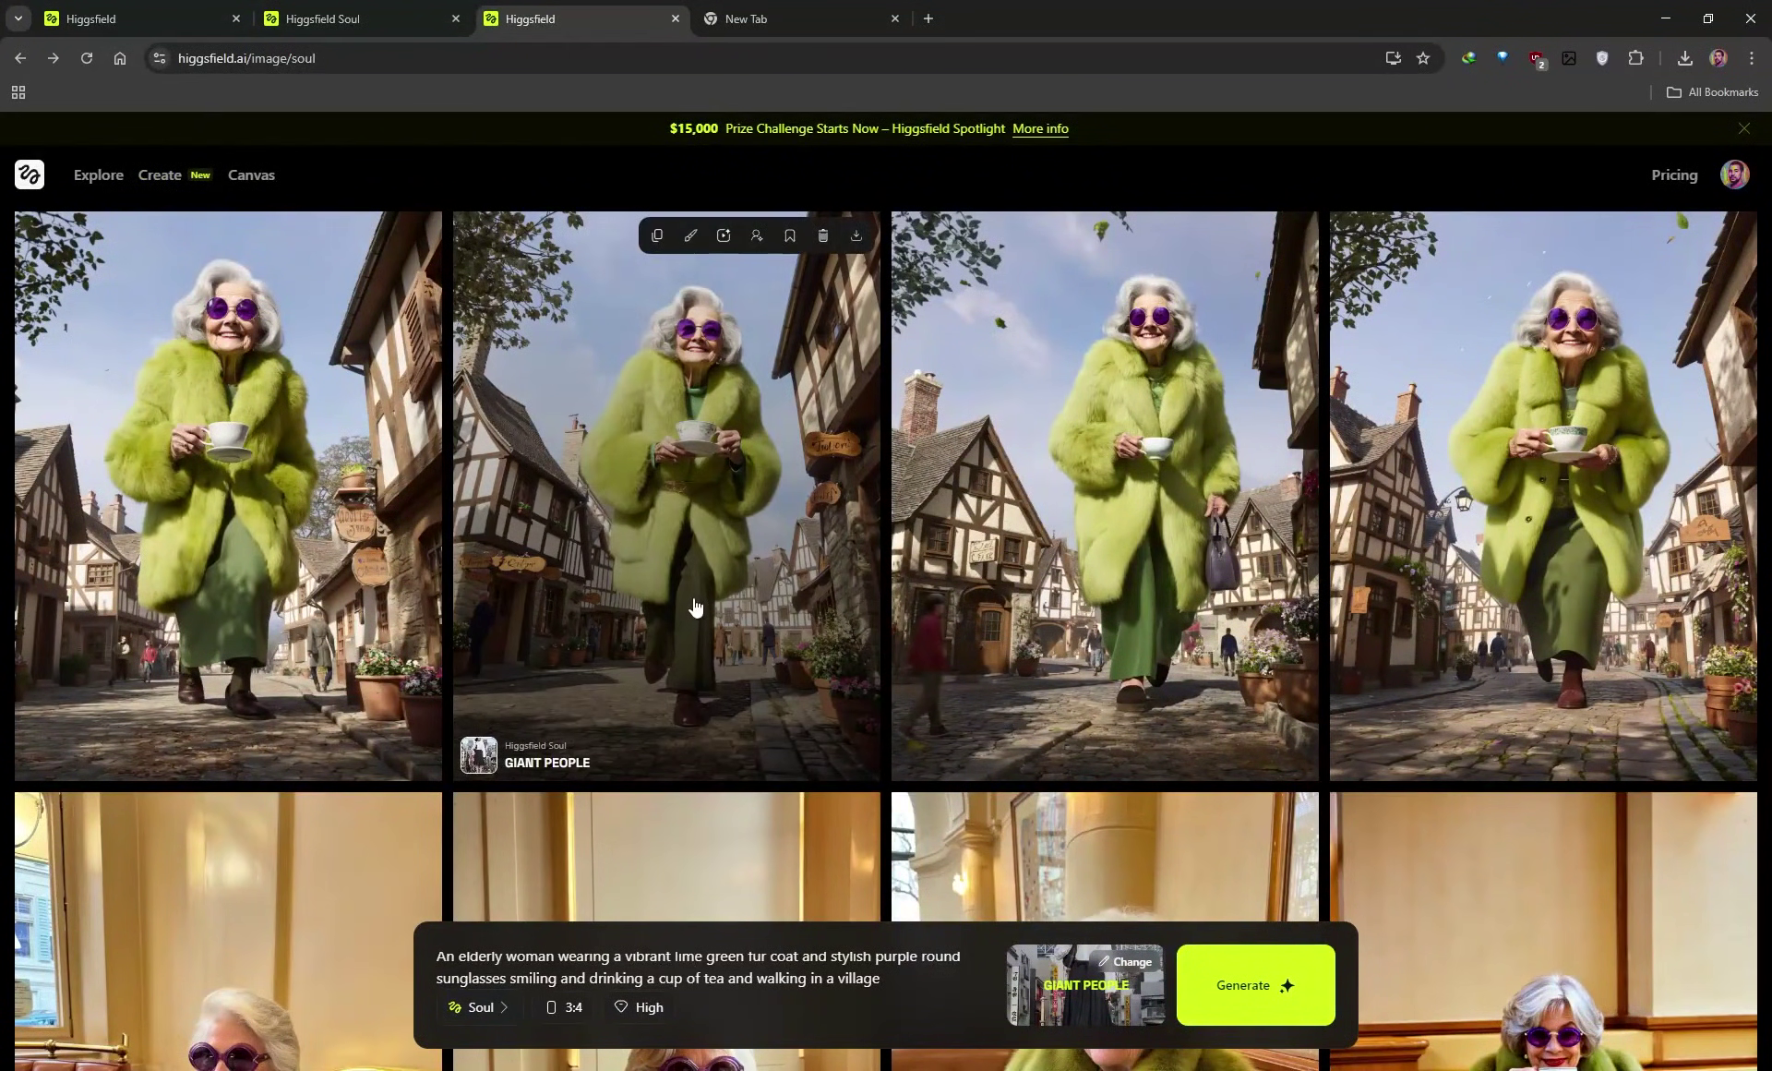
- Review the available models, aspect ratios and quality levels for image generation without changing them
click(494, 1008)
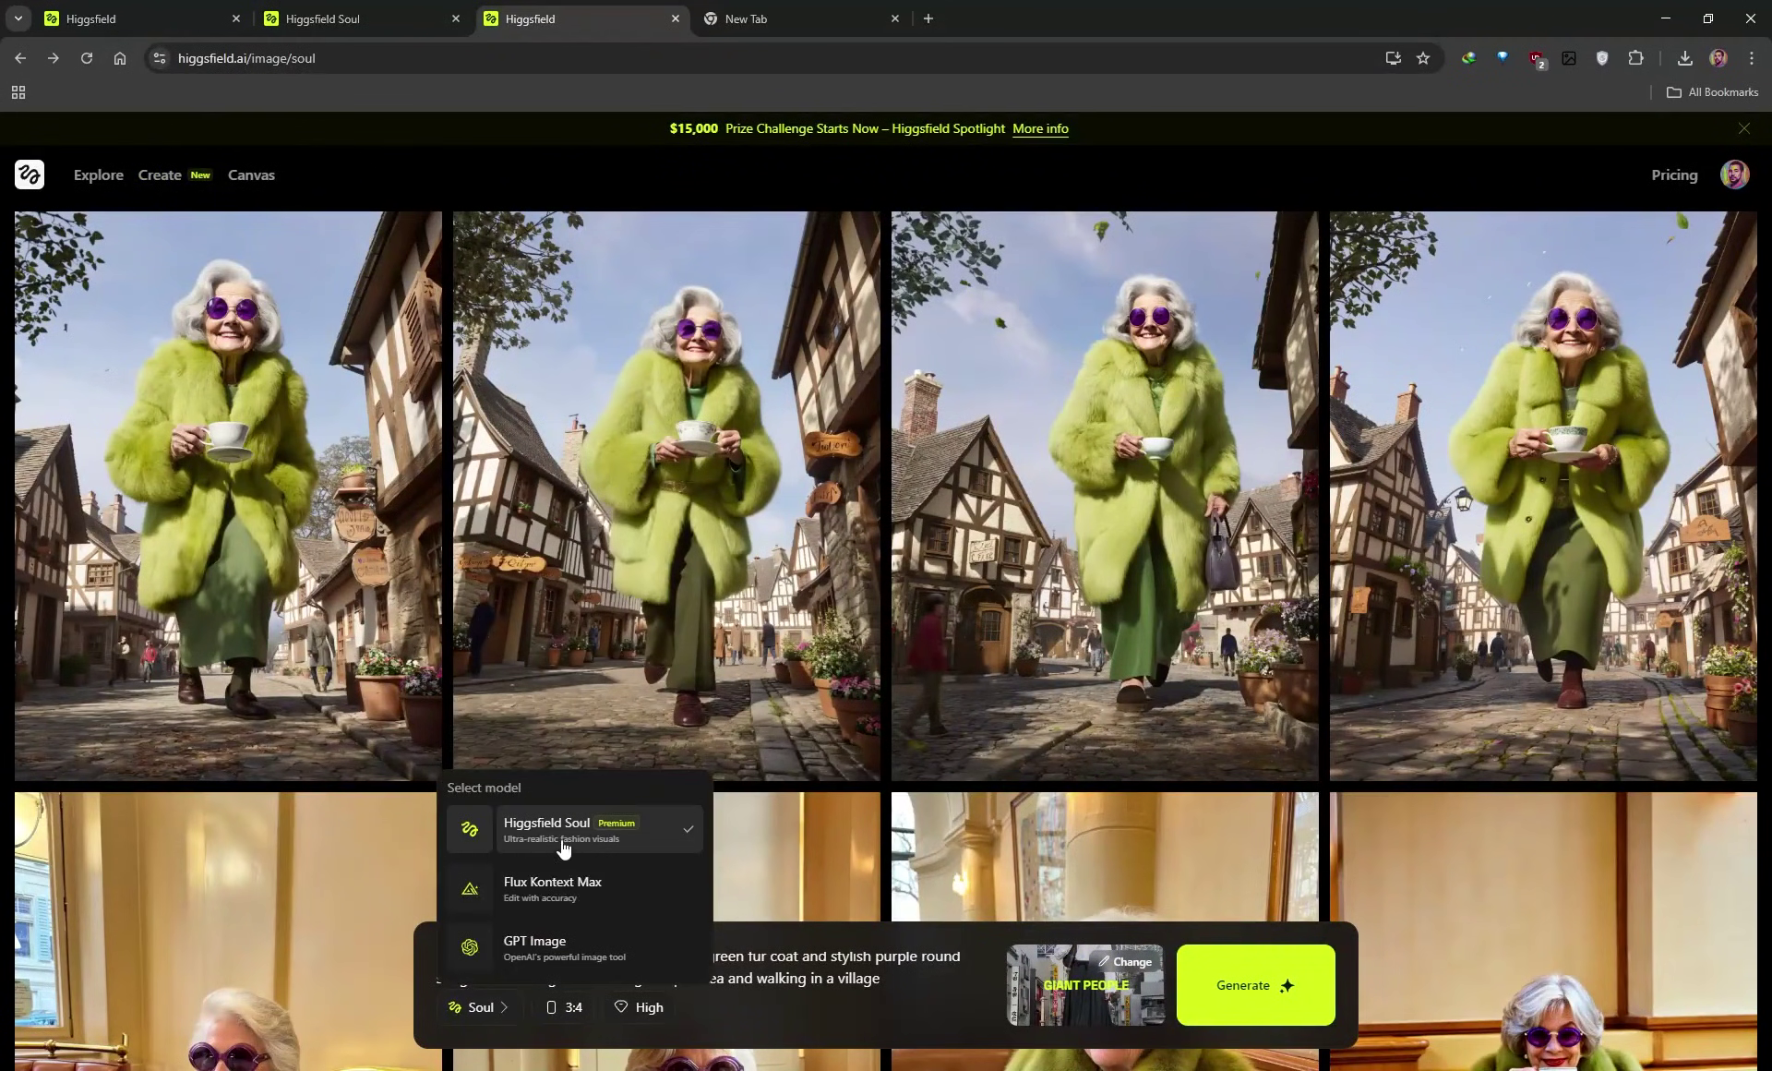
click(572, 1009)
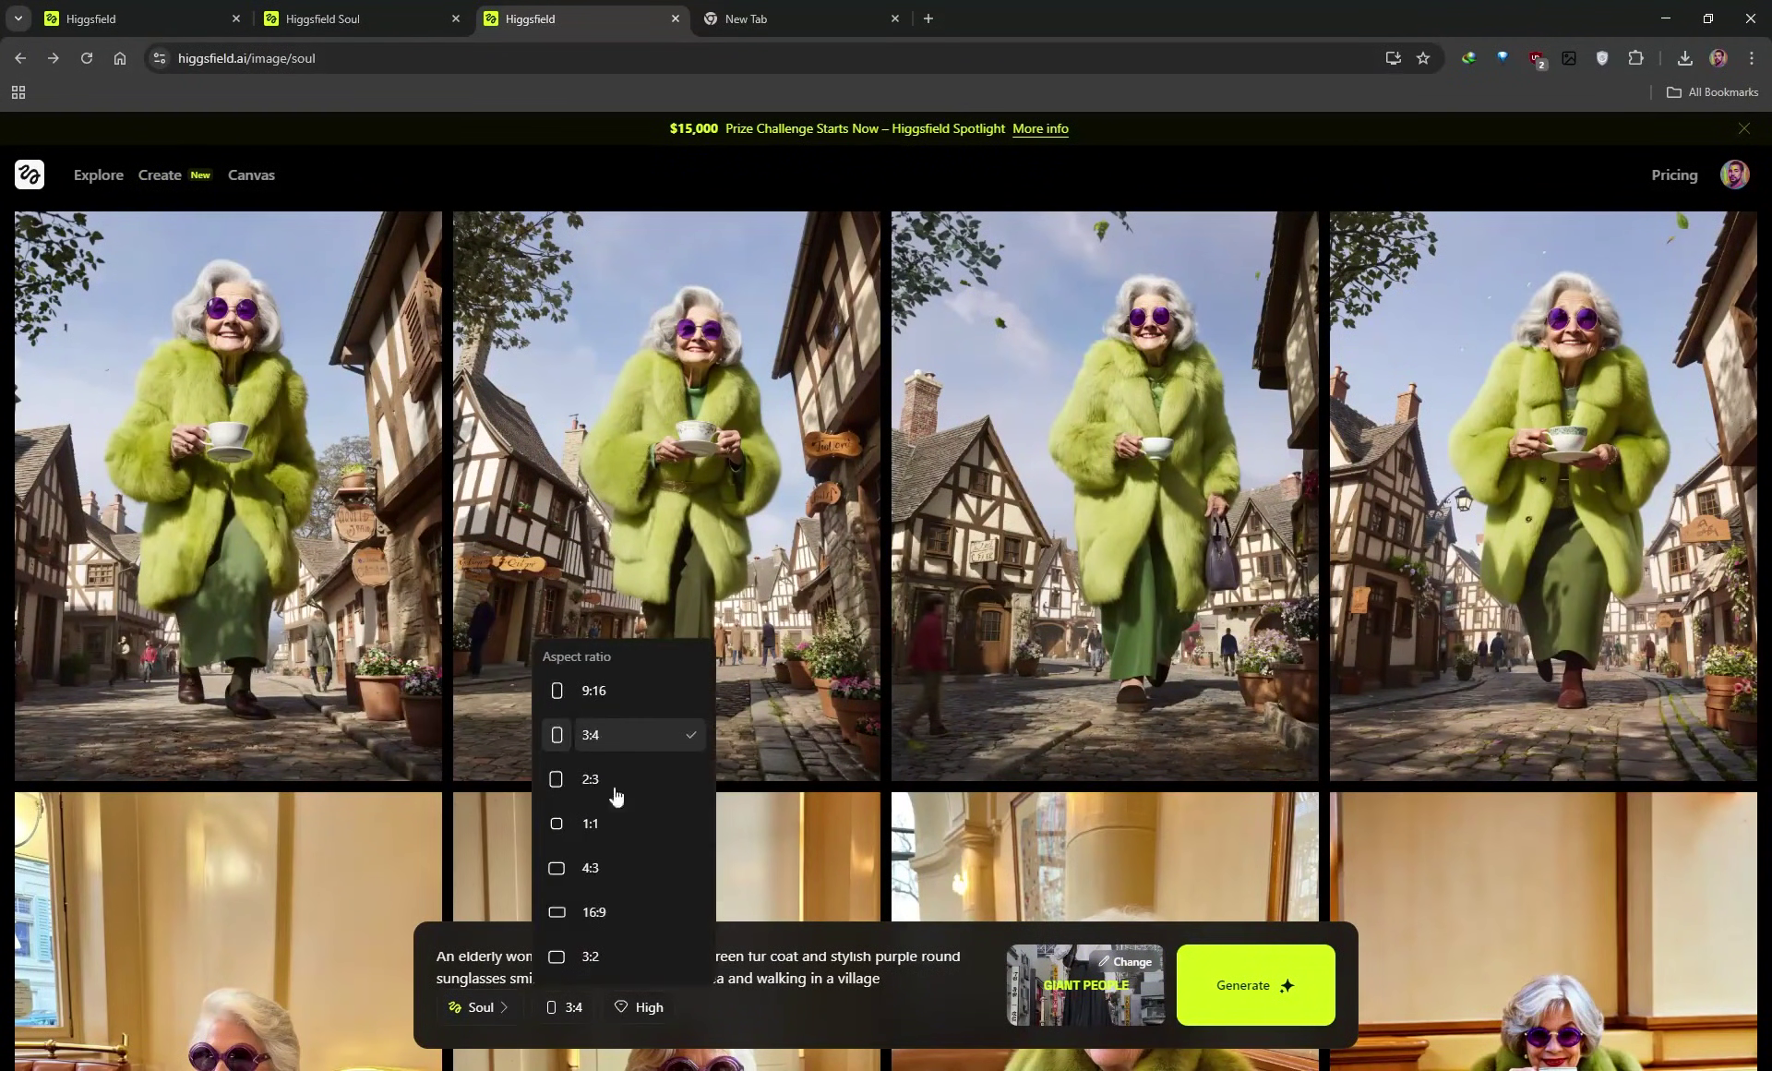
click(641, 1008)
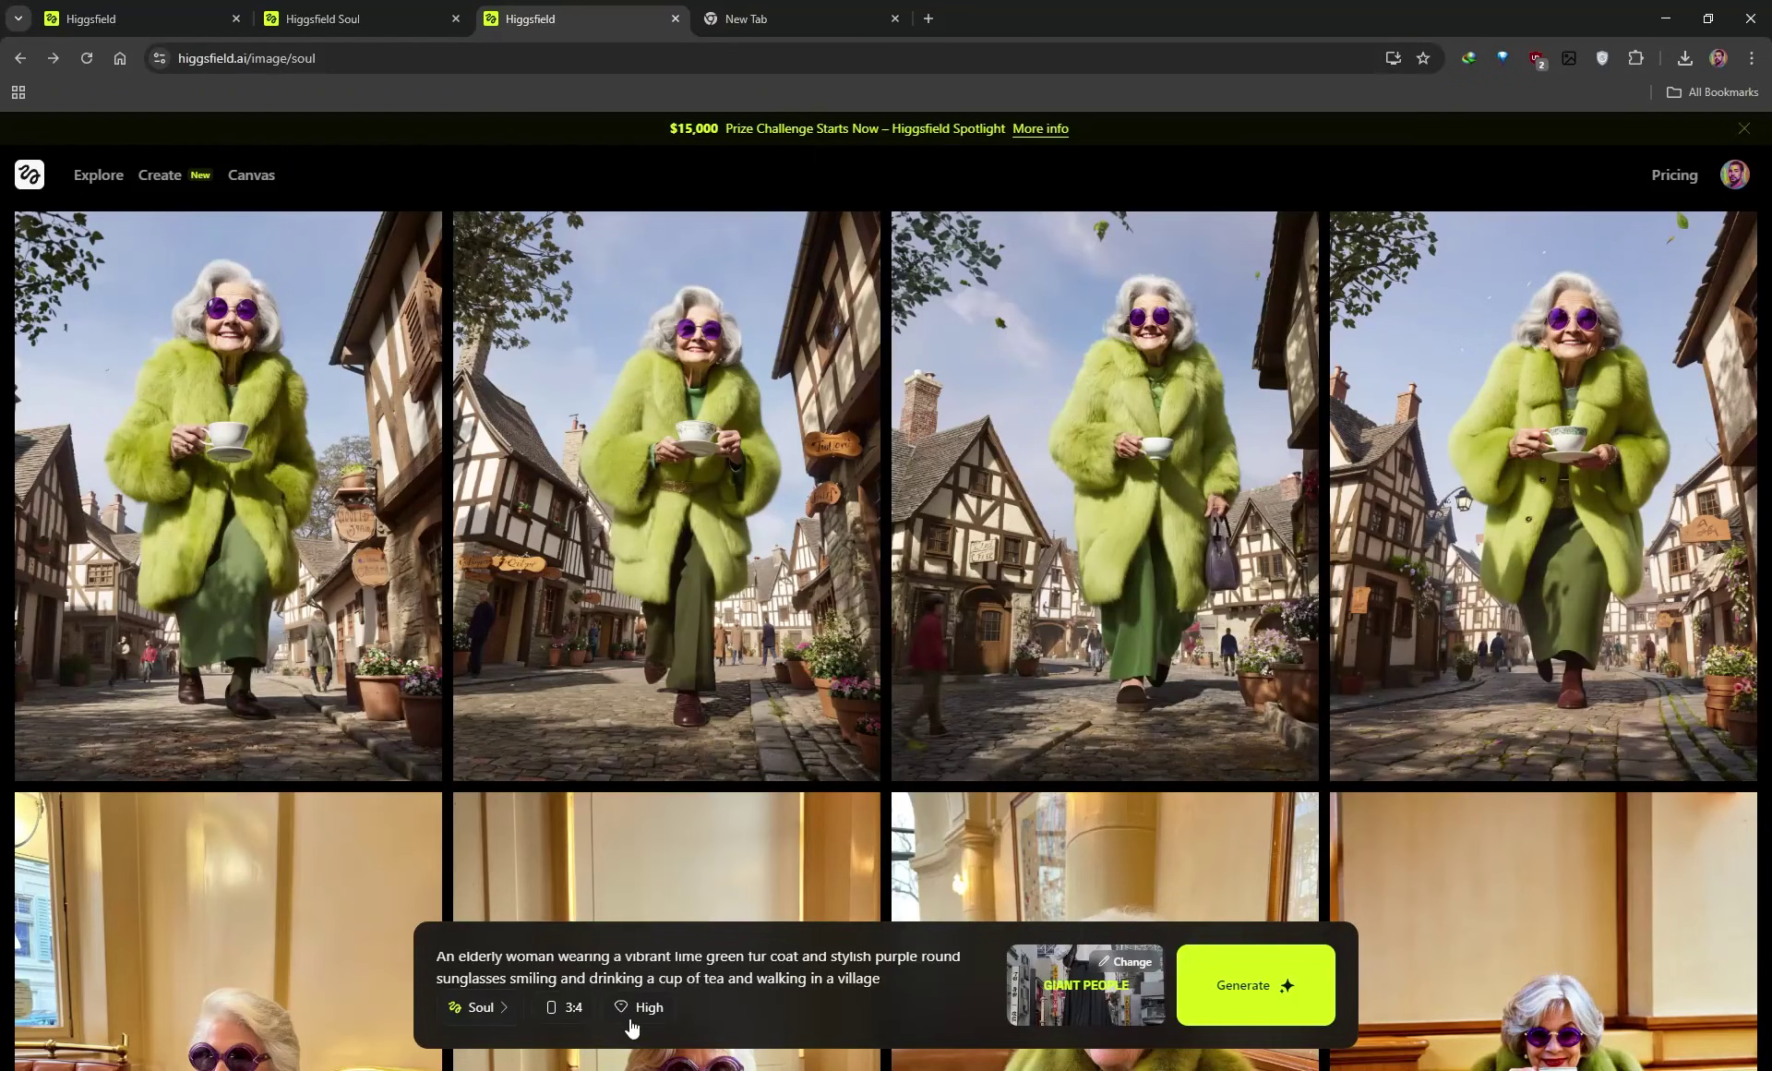
click(640, 1014)
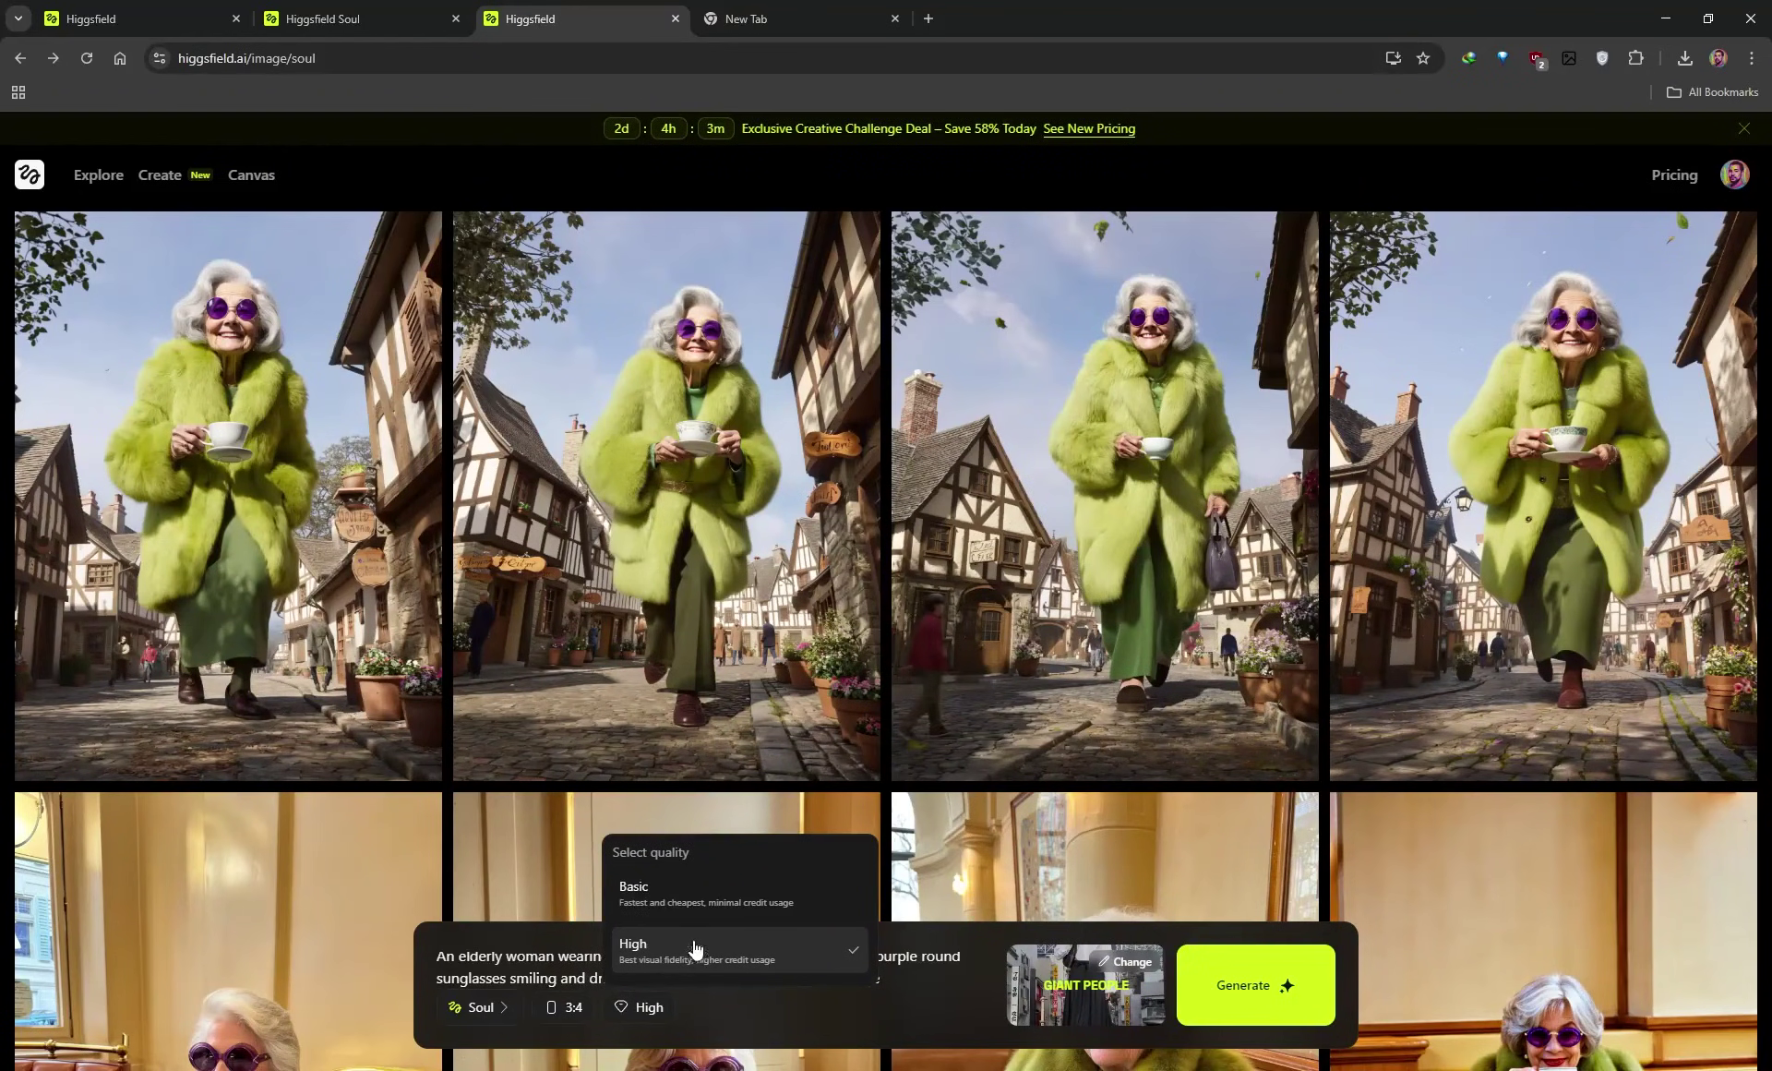
click(953, 974)
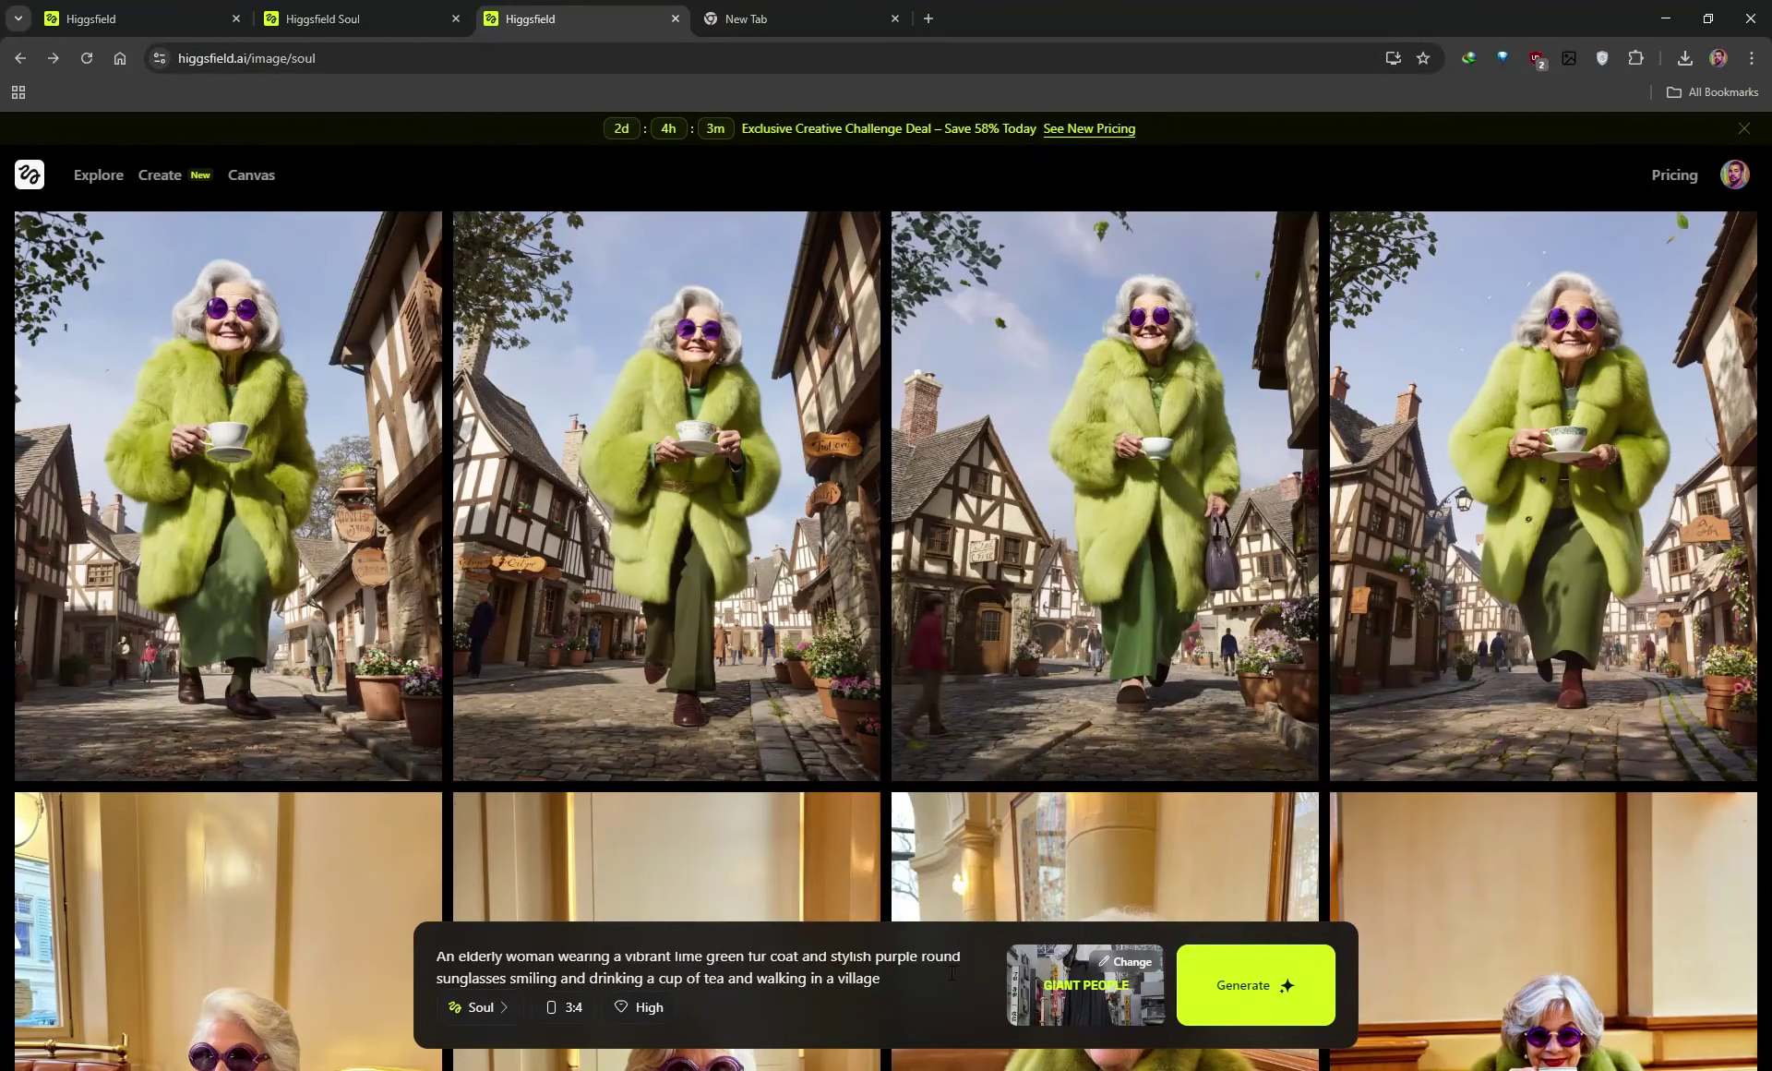
- Change the visual style to iPhone
click(1121, 964)
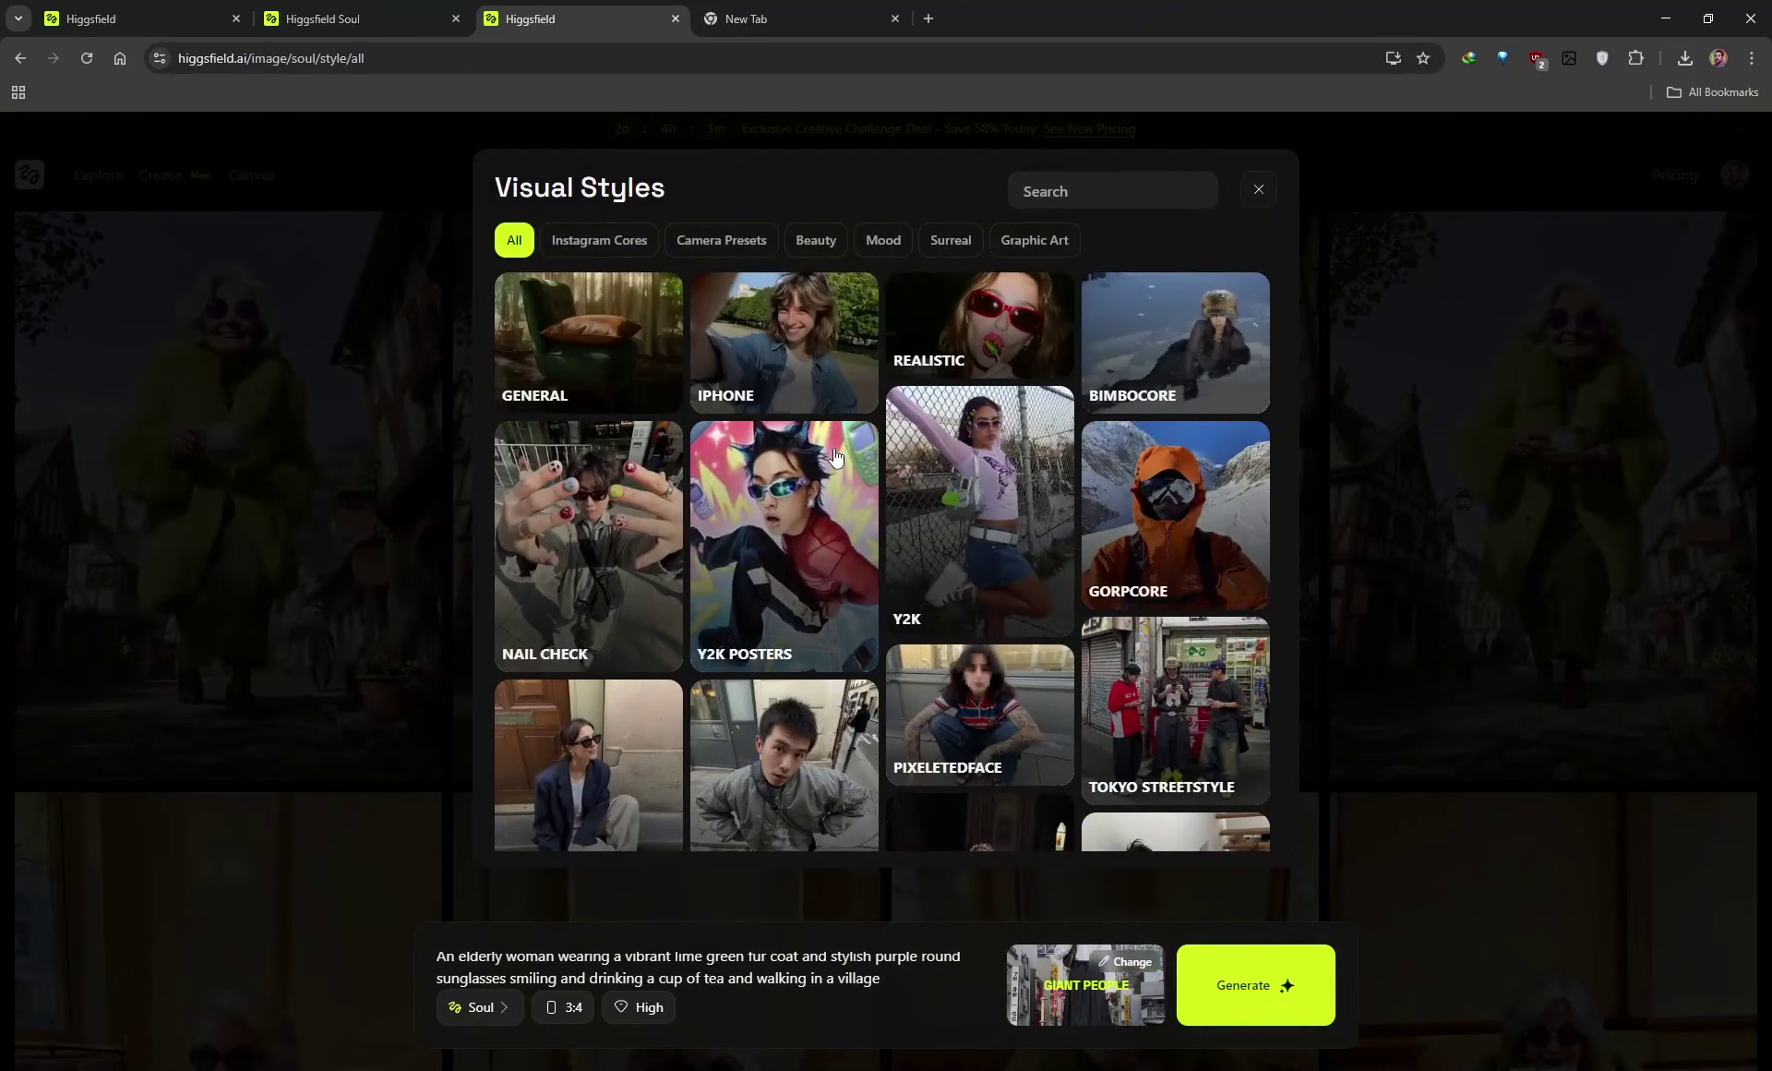
click(790, 342)
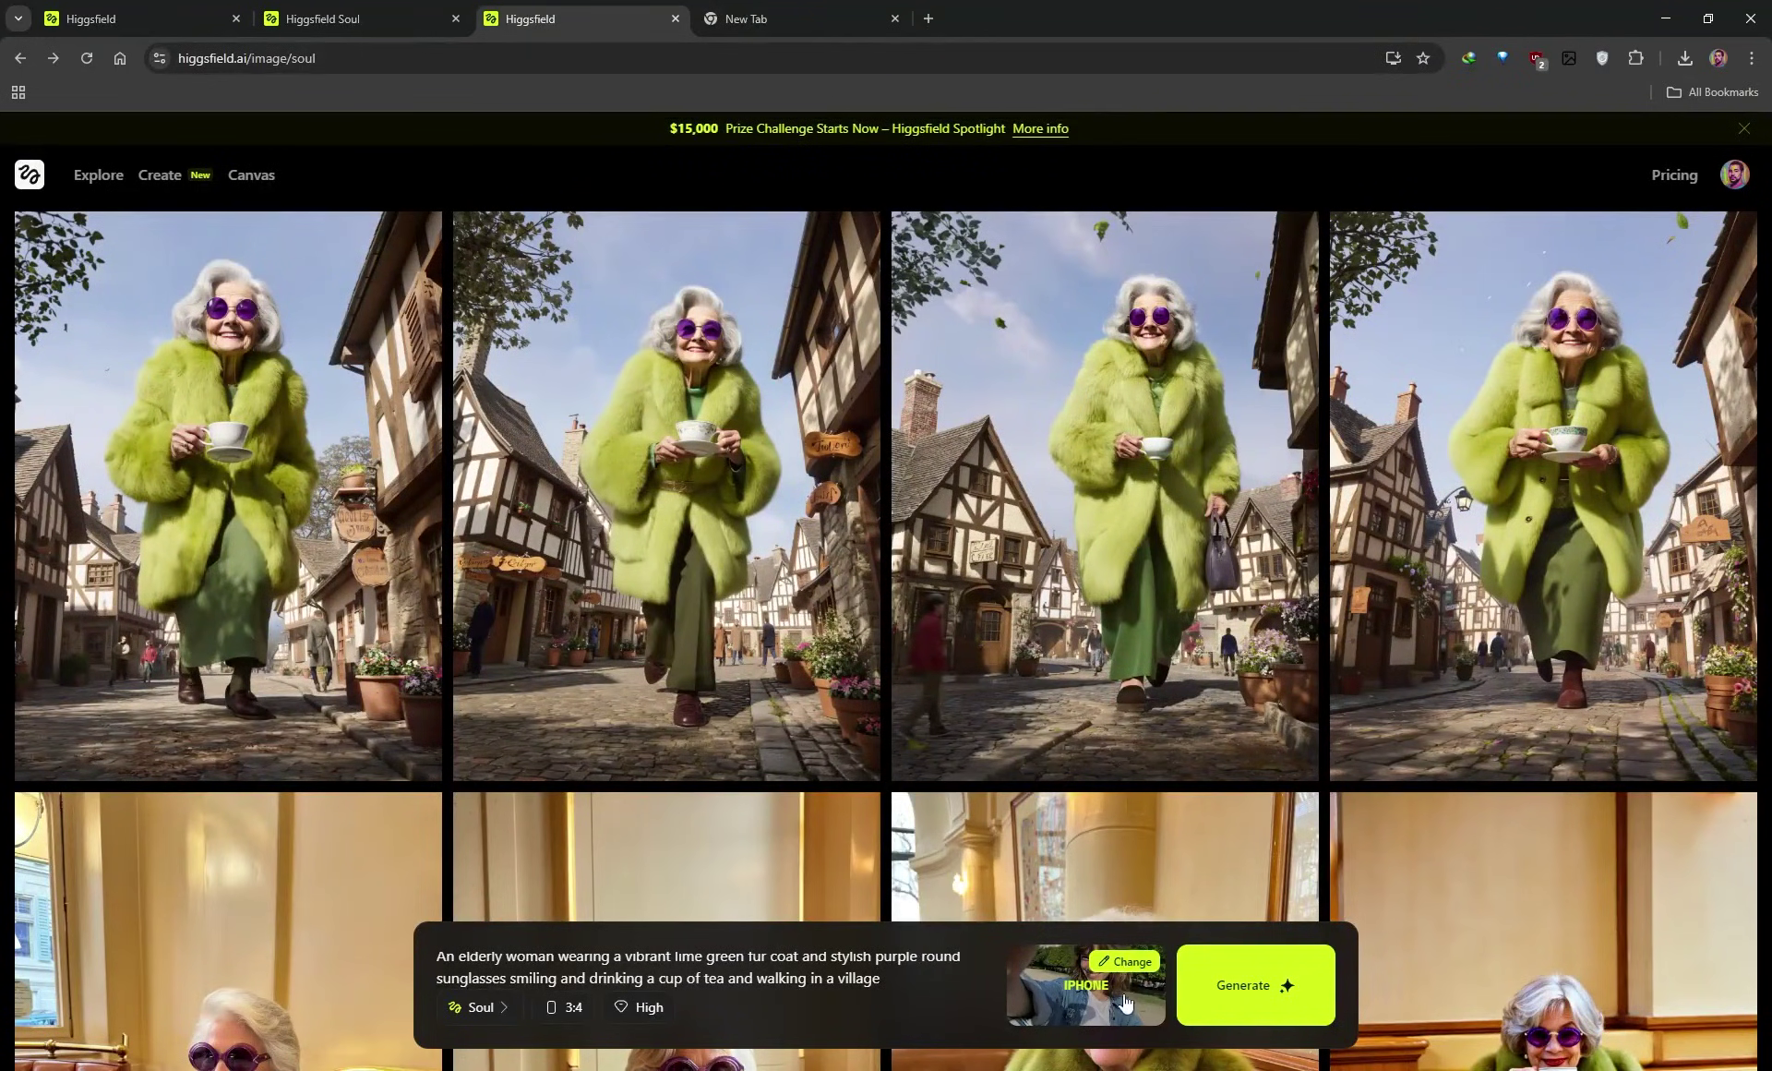
- Look through the visual styles, apply the General style, and turn on the prompt enhancement option
click(1123, 964)
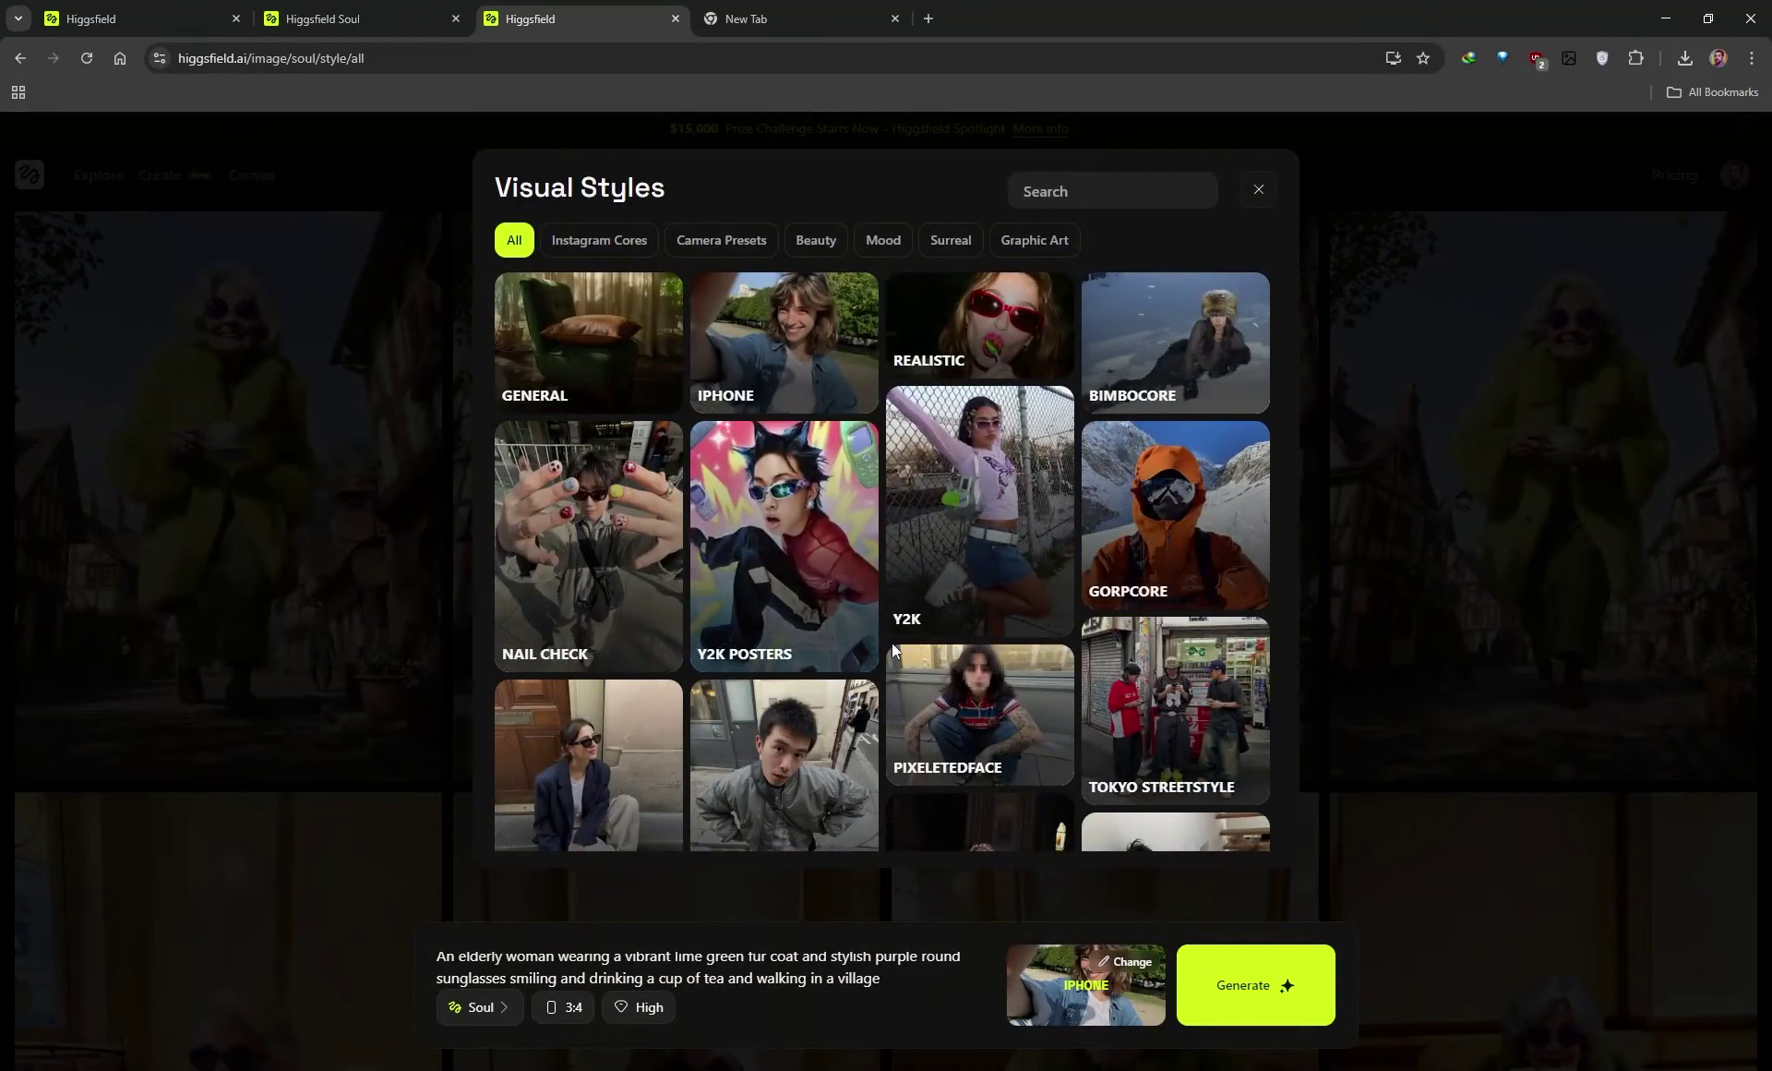
scroll(772, 487, down, 2)
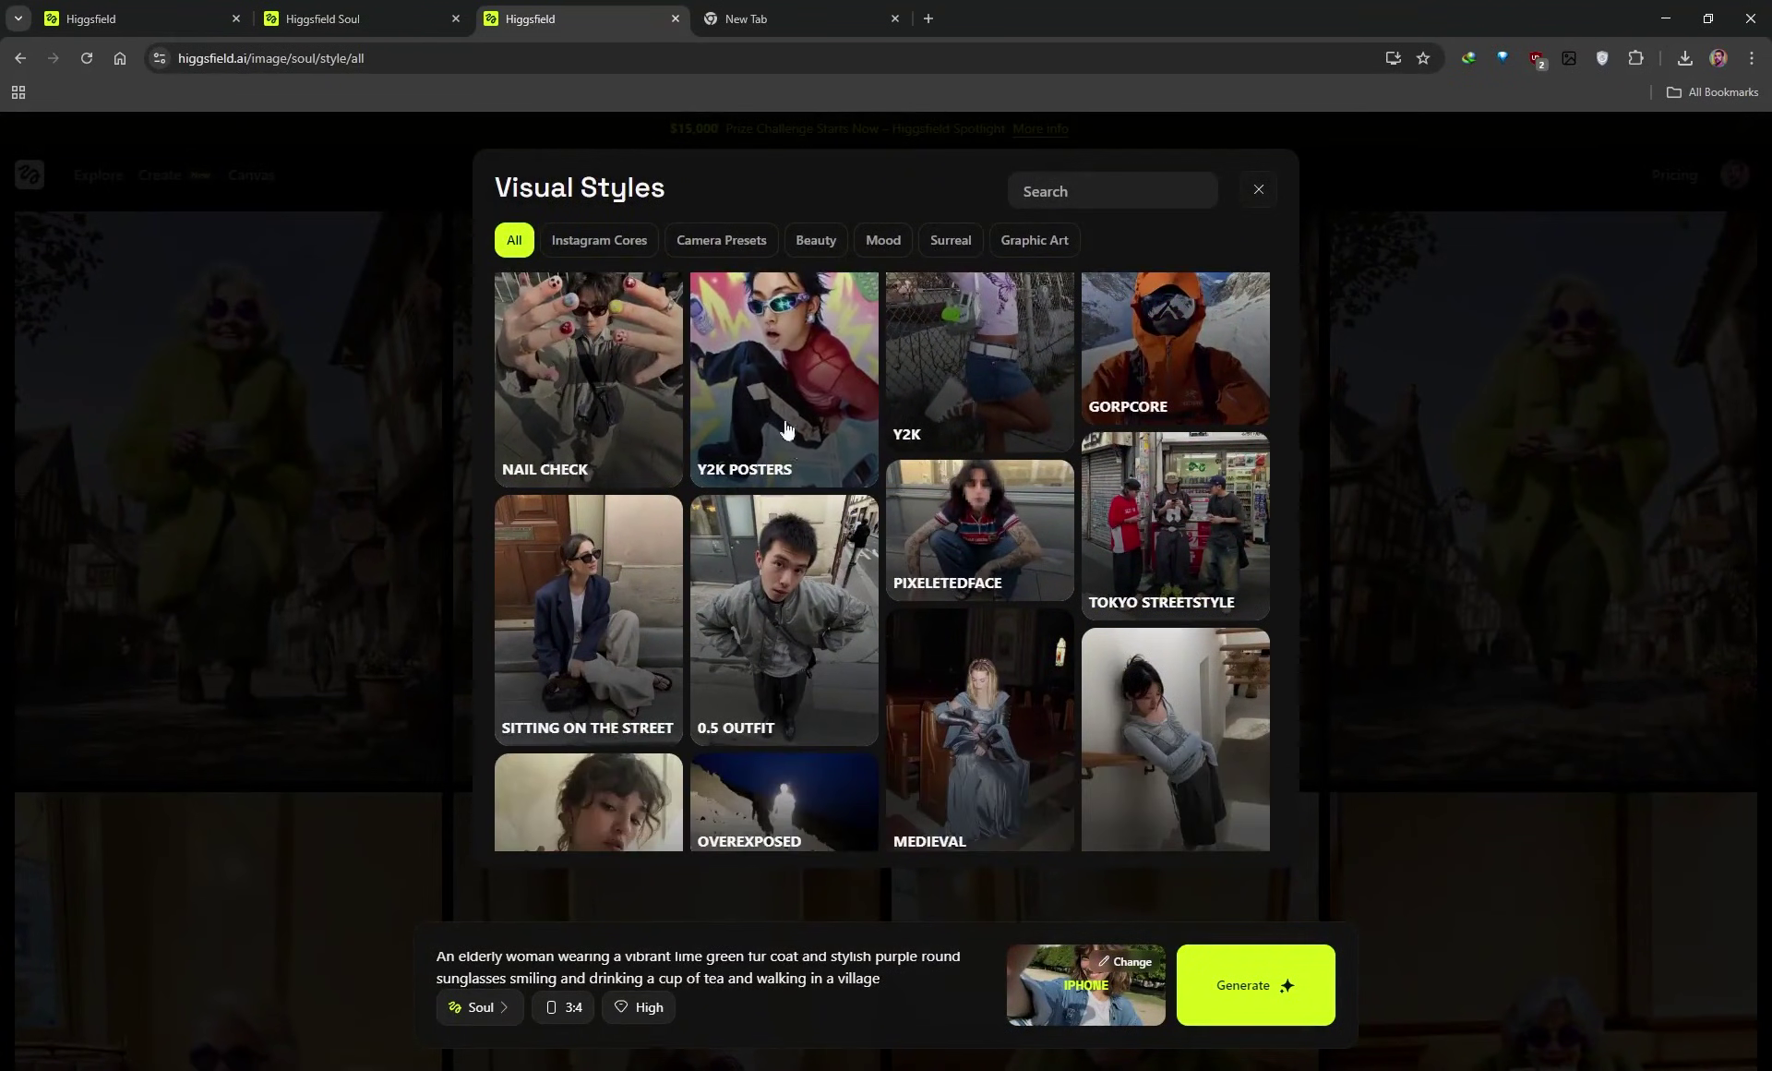
scroll(748, 507, down, 4)
scroll(725, 529, down, 2)
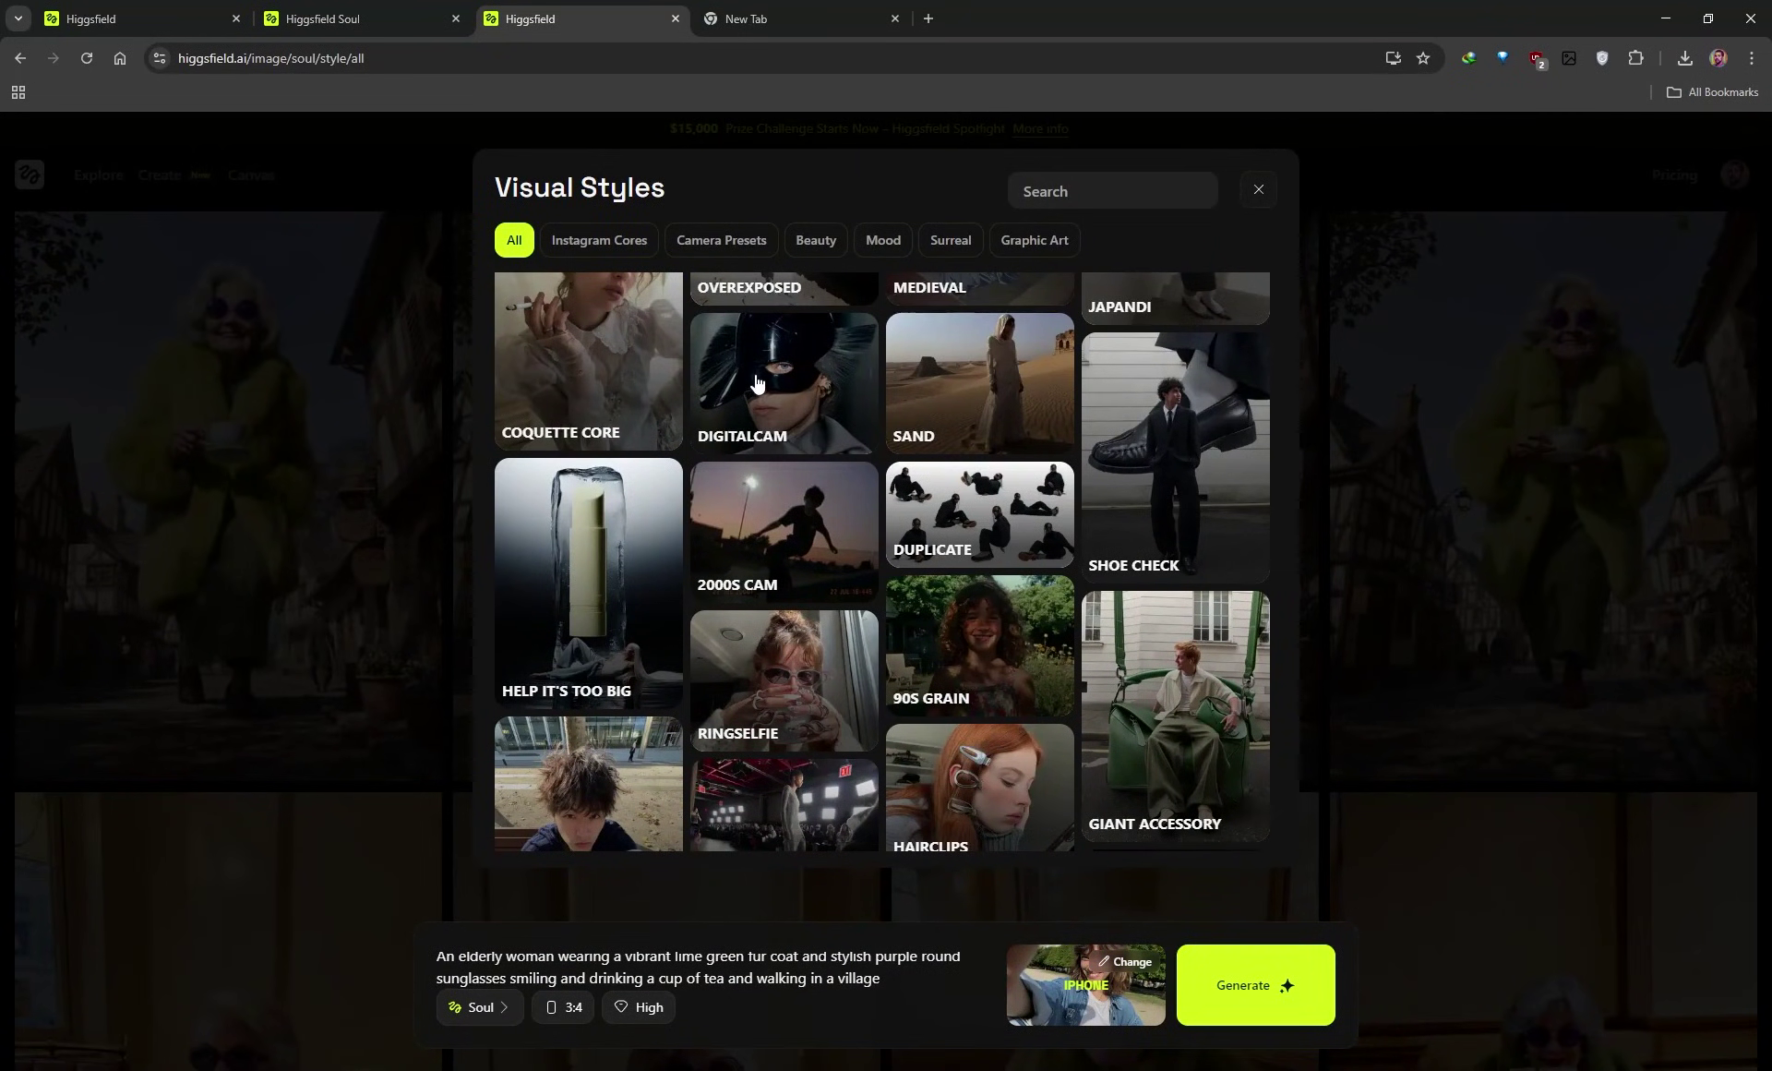
scroll(757, 383, down, 2)
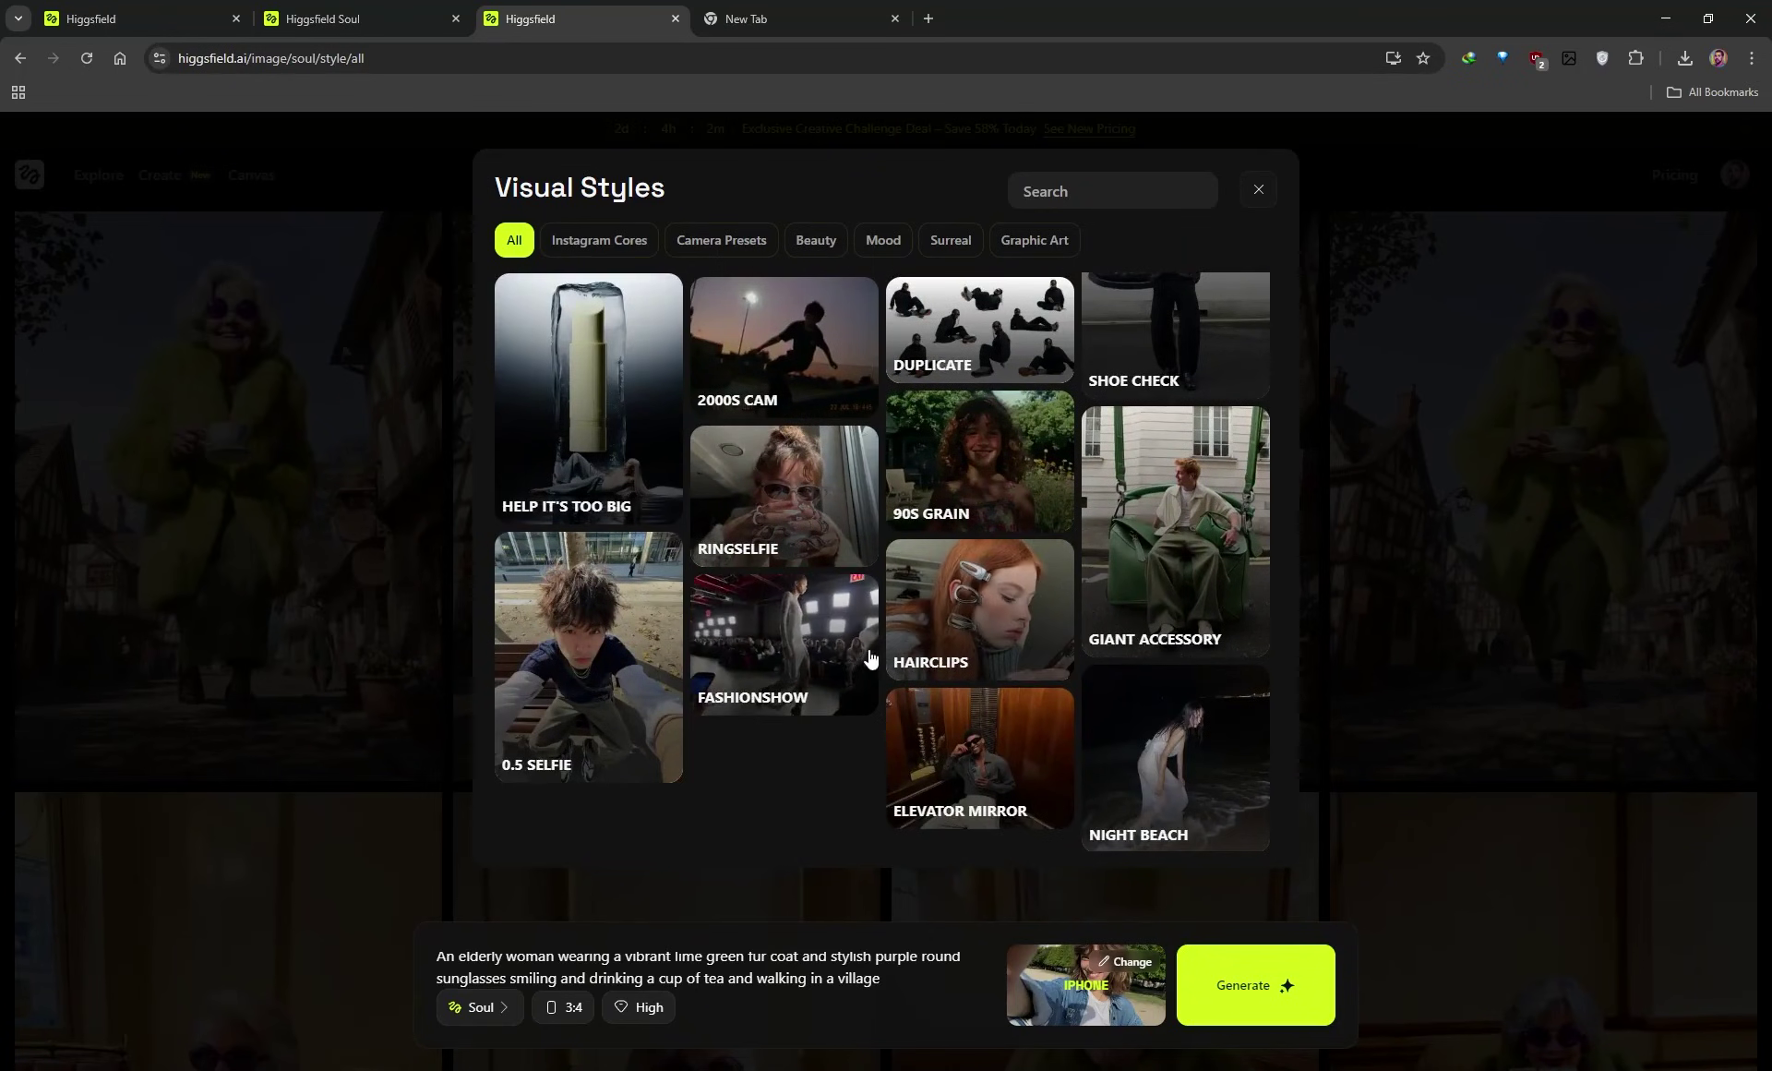
scroll(871, 659, down, 1)
scroll(855, 677, up, 4)
scroll(858, 709, up, 5)
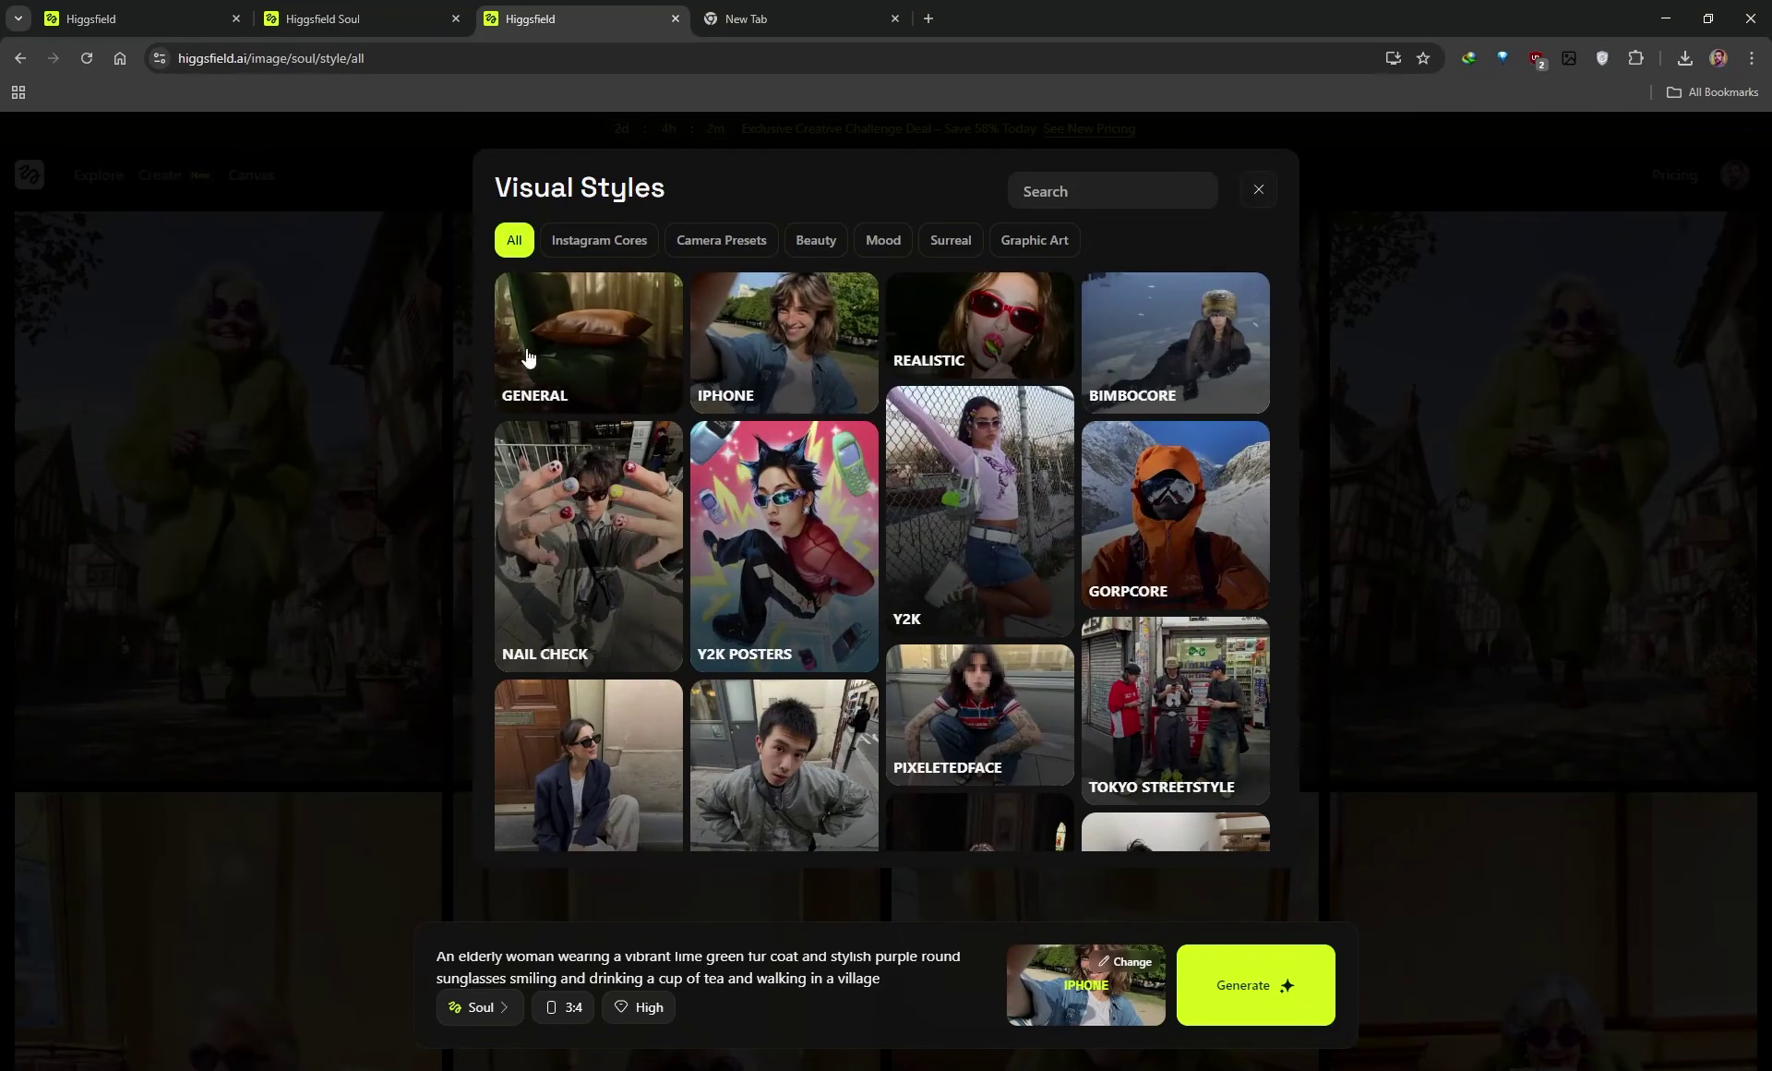
click(558, 330)
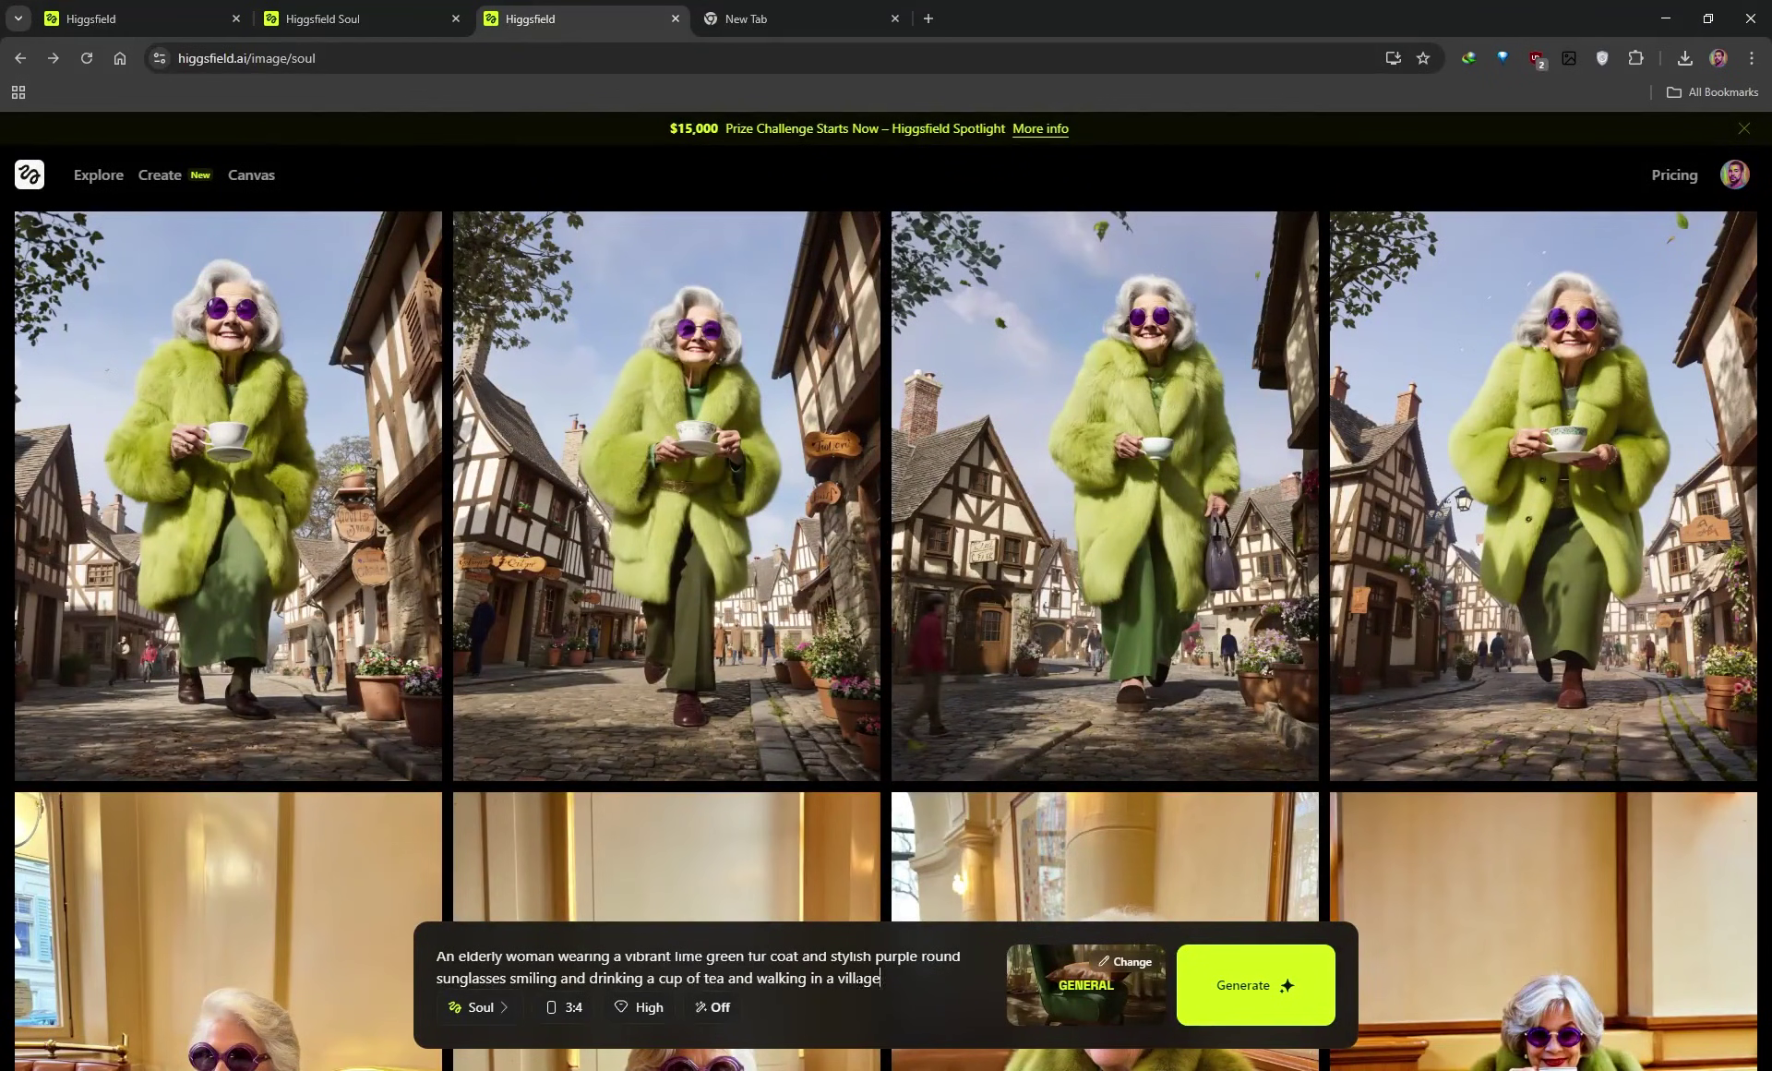
key(ctrl+a)
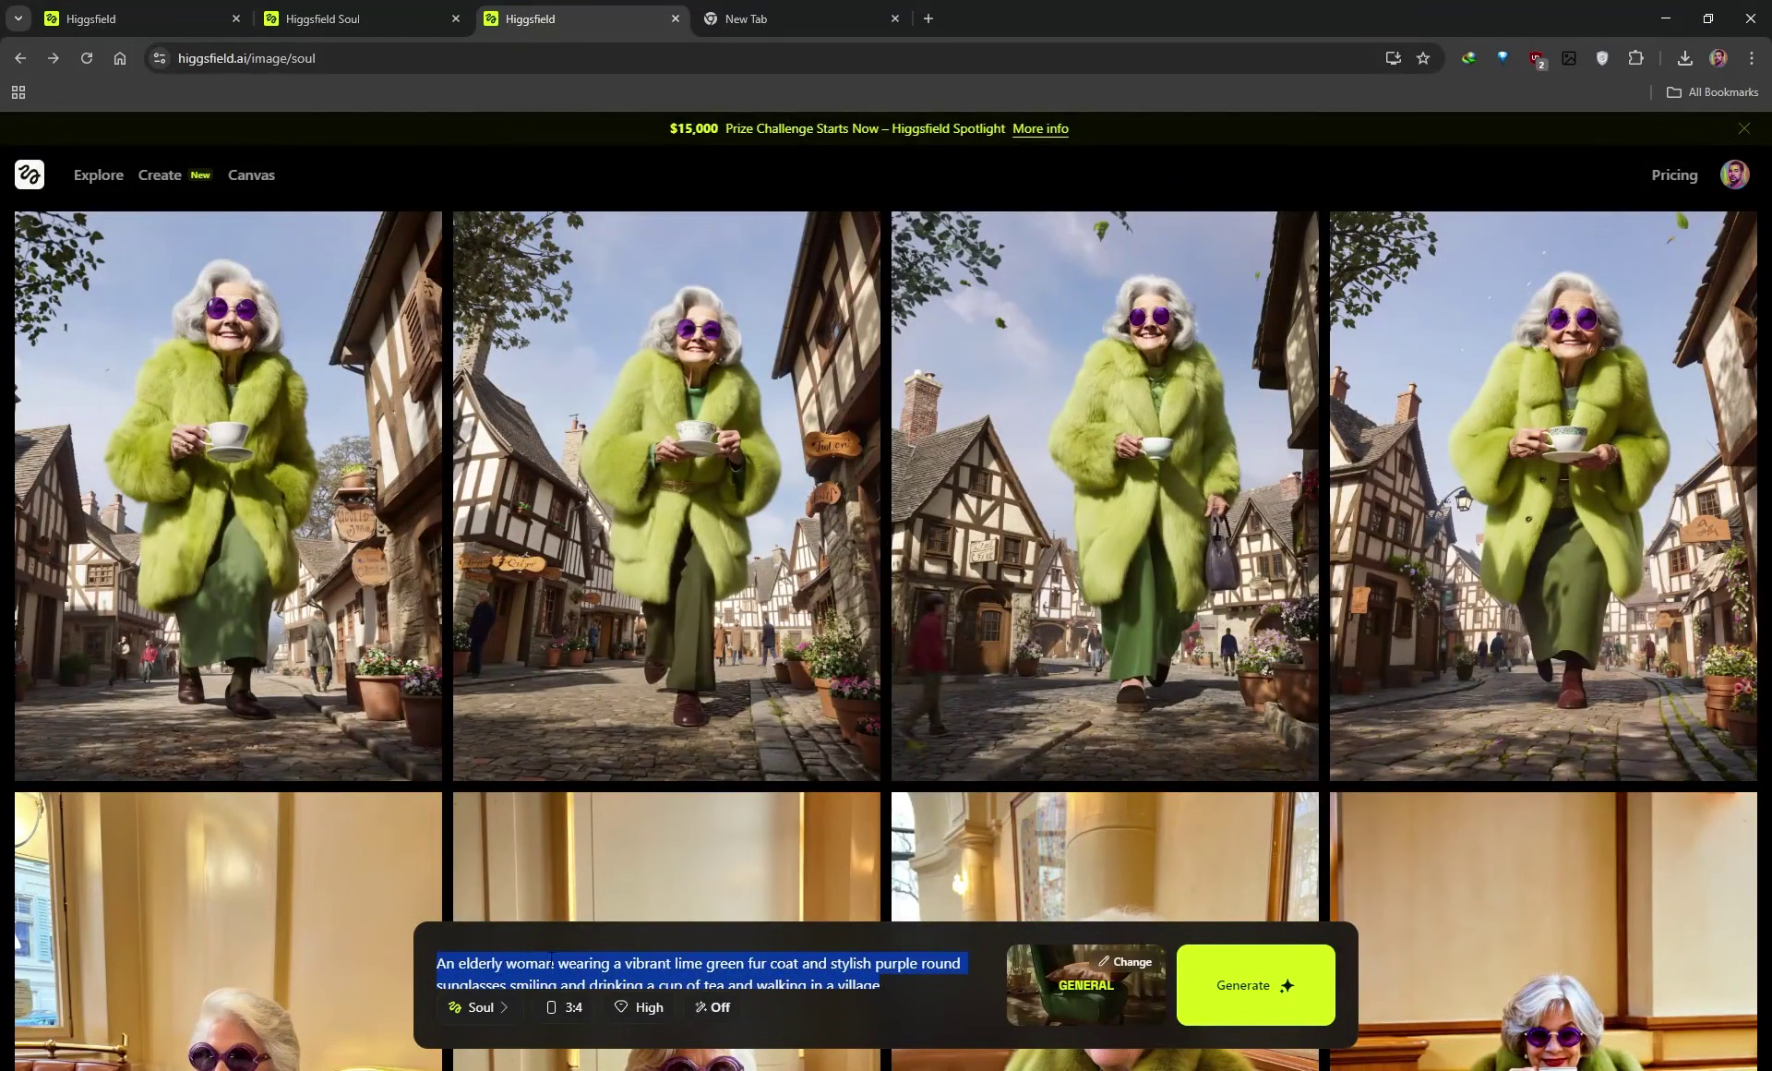
click(718, 1008)
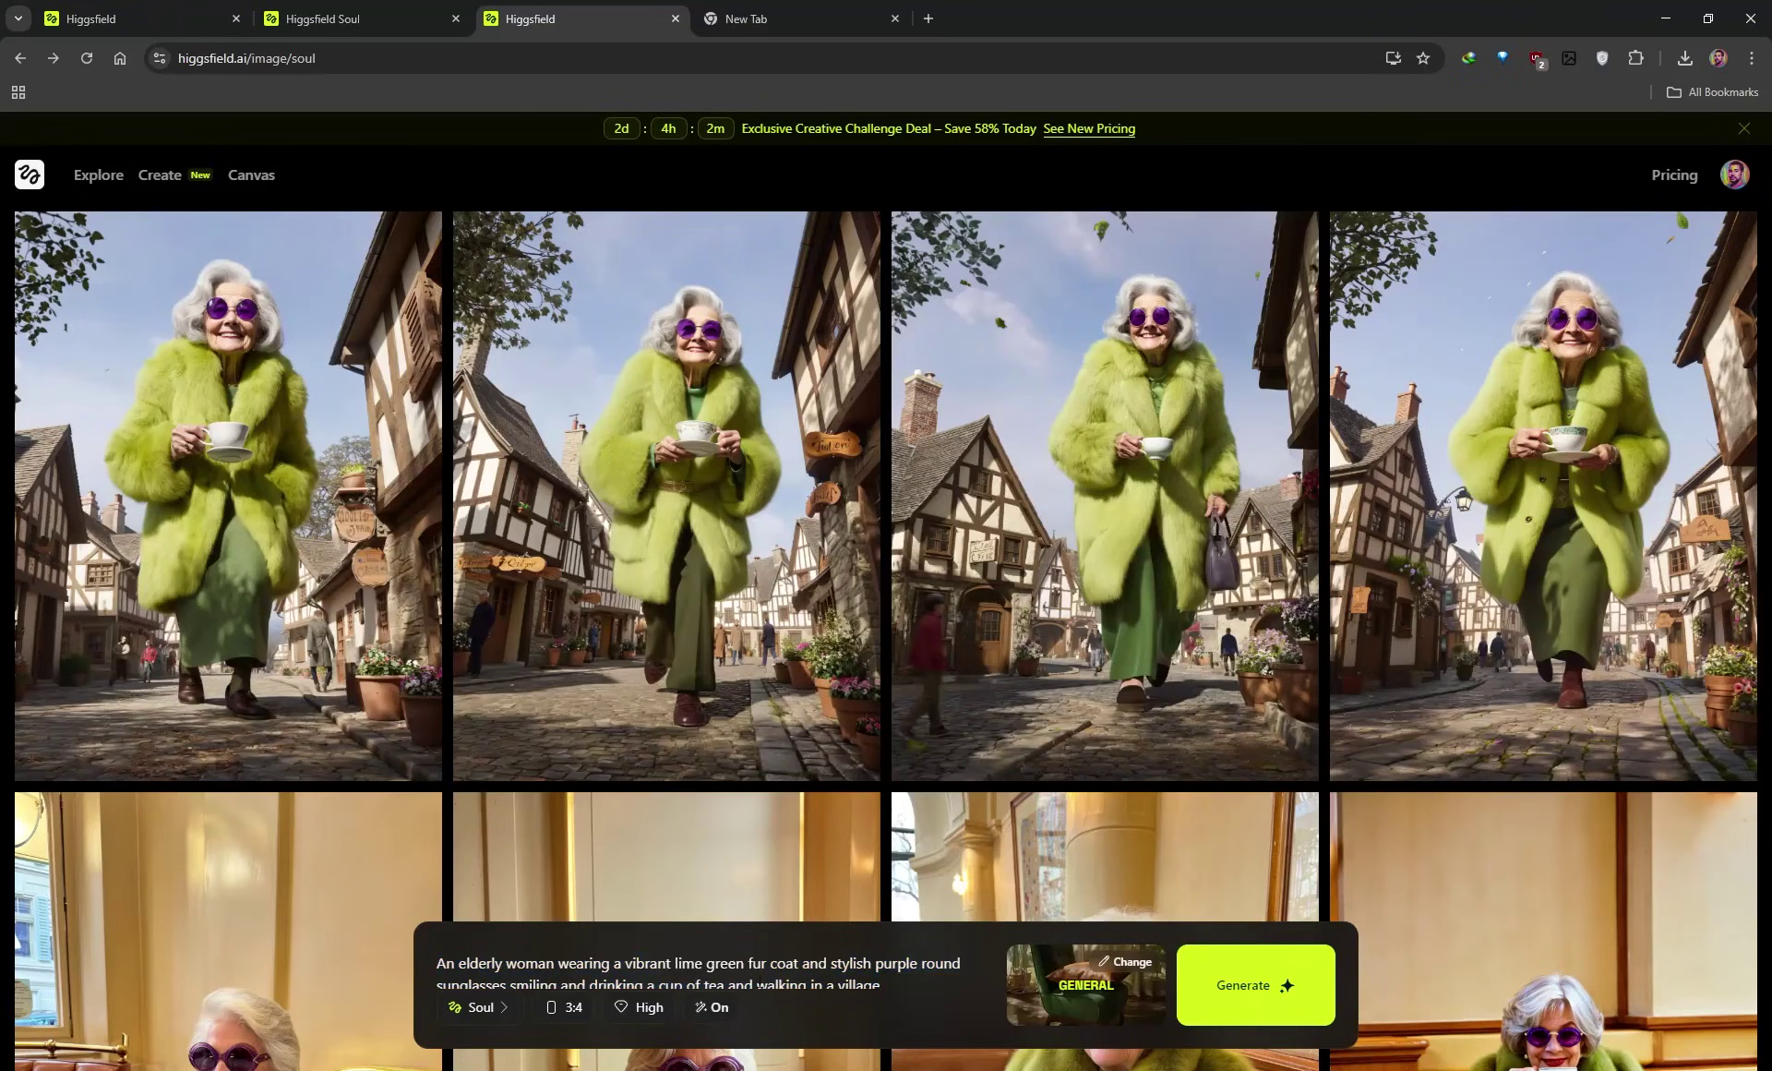
- Look through the Visual Styles collection again and close it without changing the style
click(1121, 961)
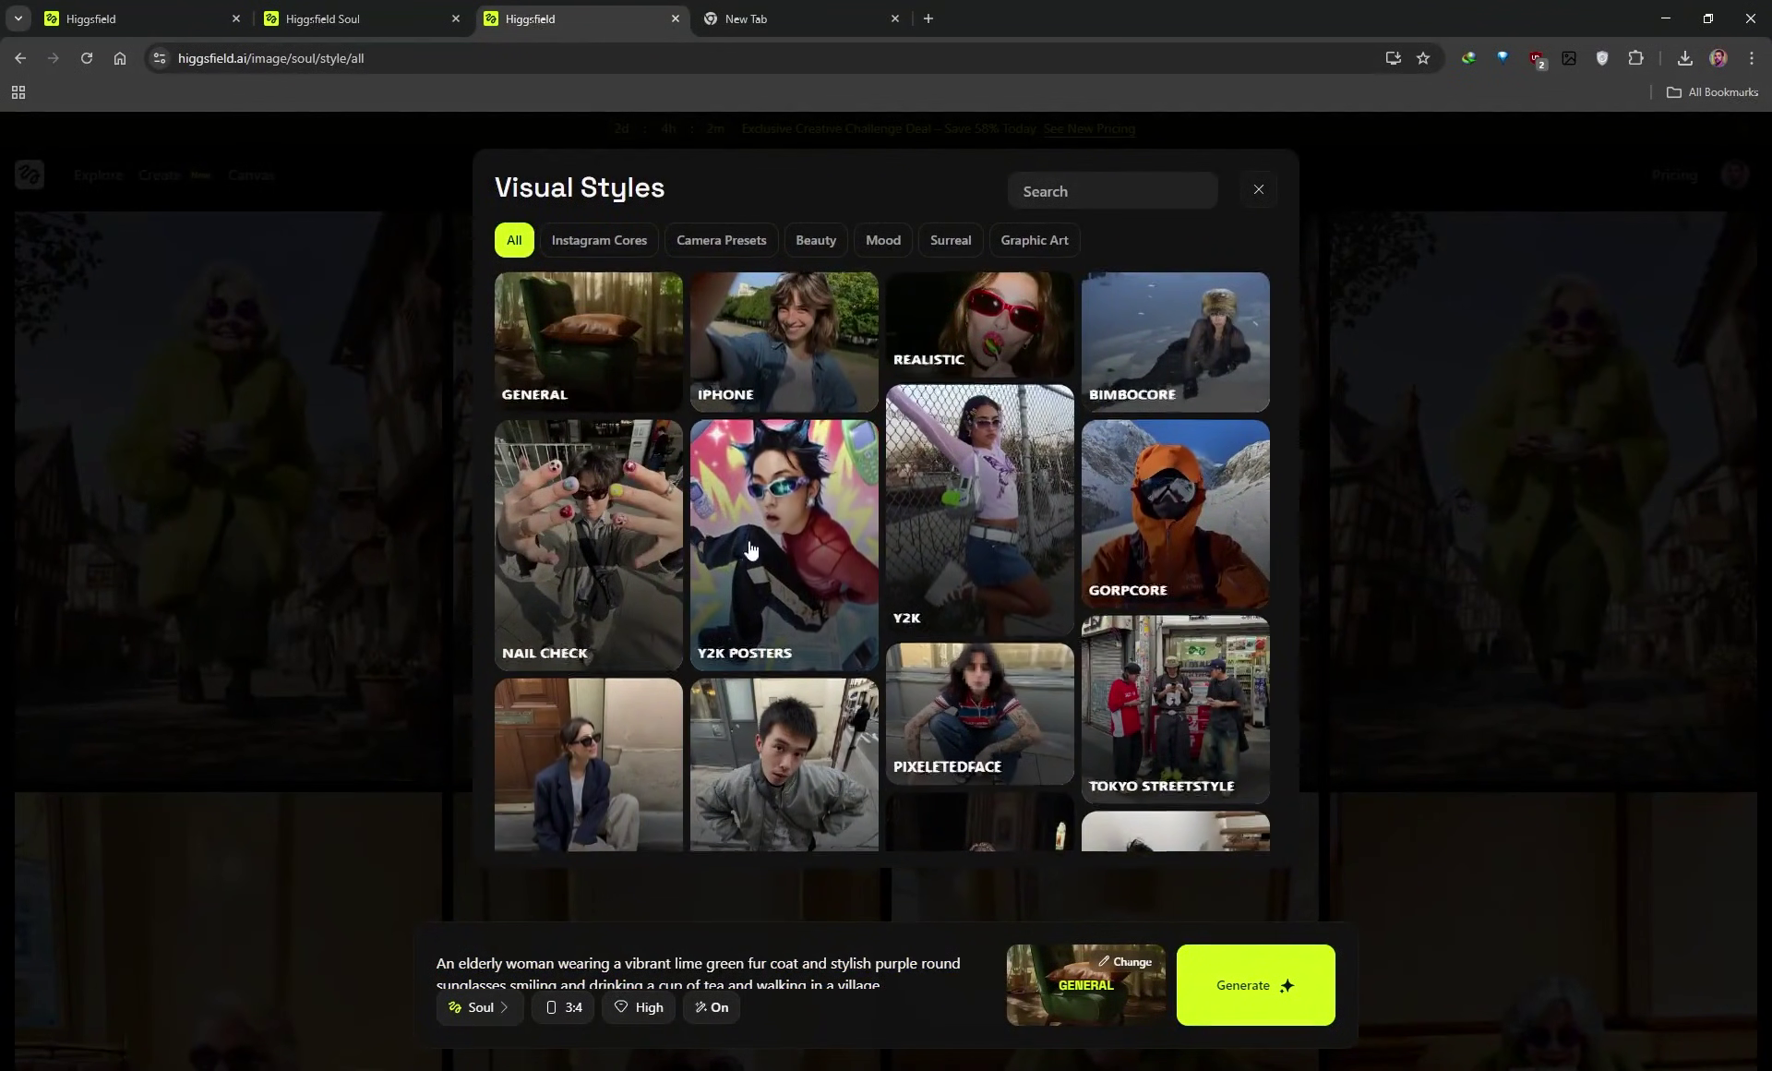
scroll(744, 600, down, 5)
scroll(744, 600, down, 2)
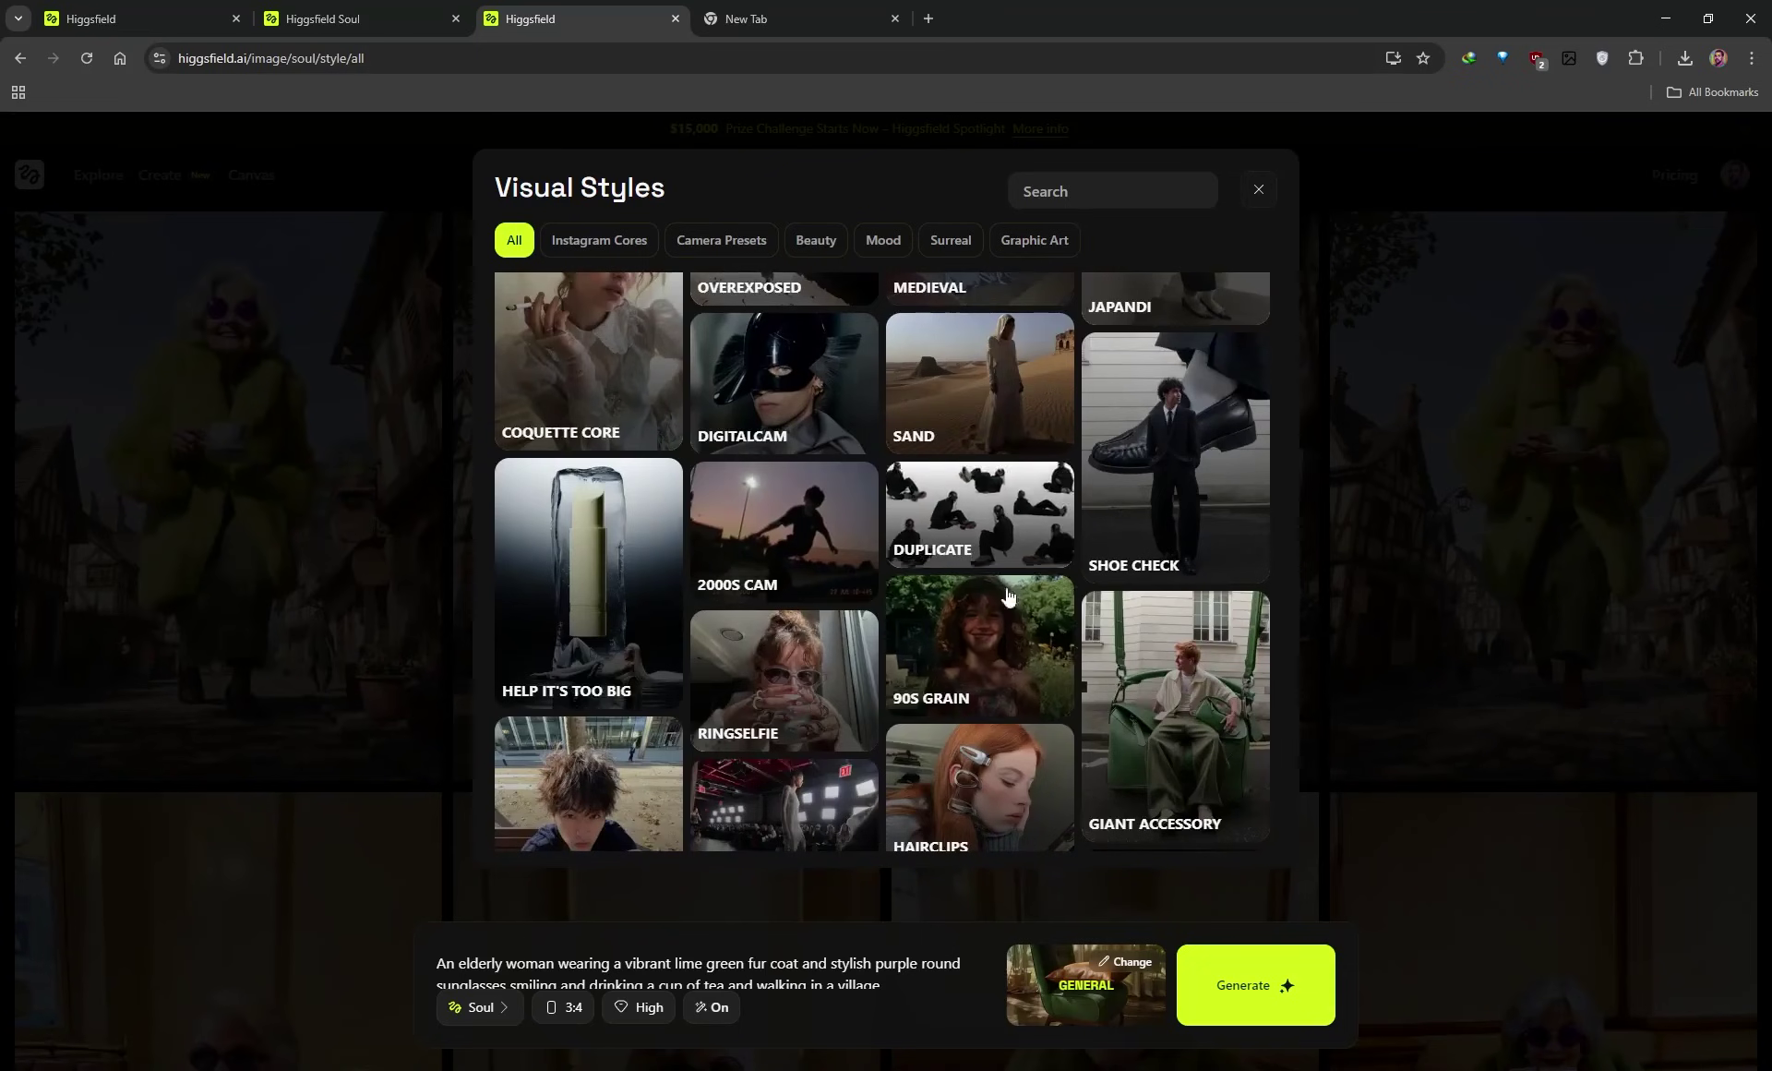
scroll(1050, 677, down, 1)
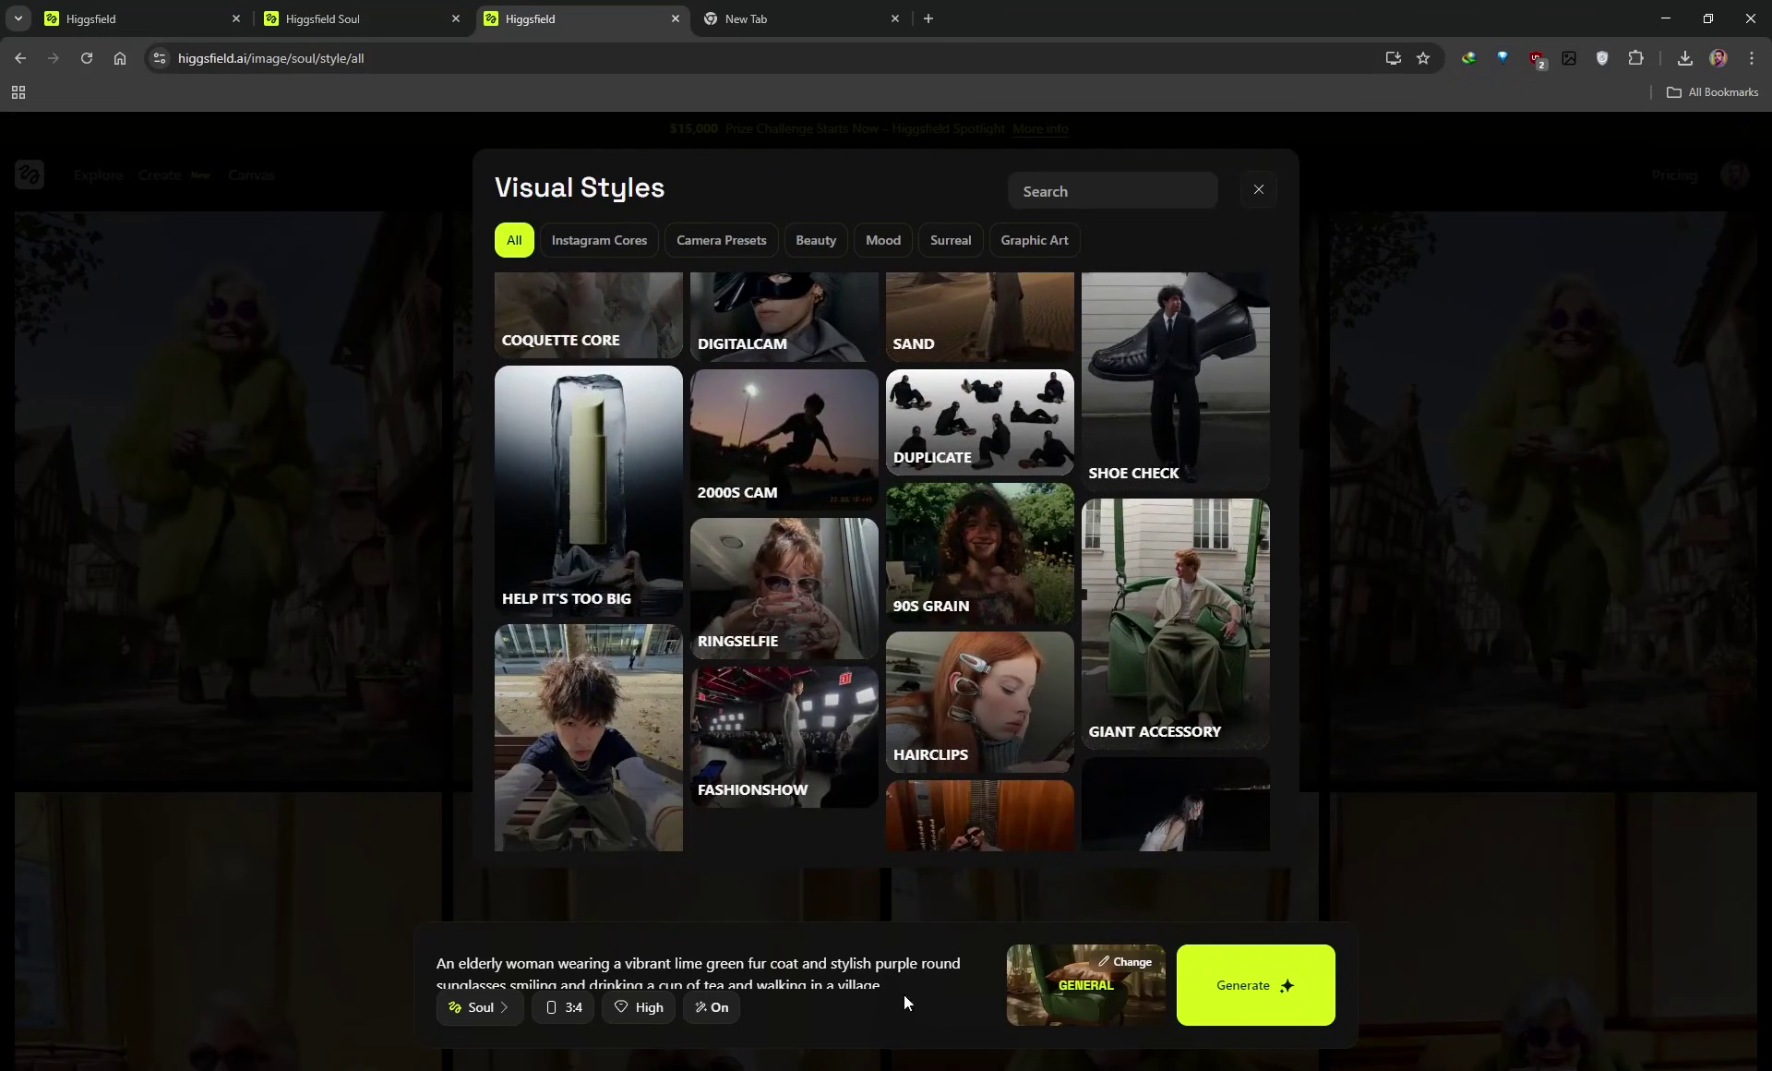
click(1259, 188)
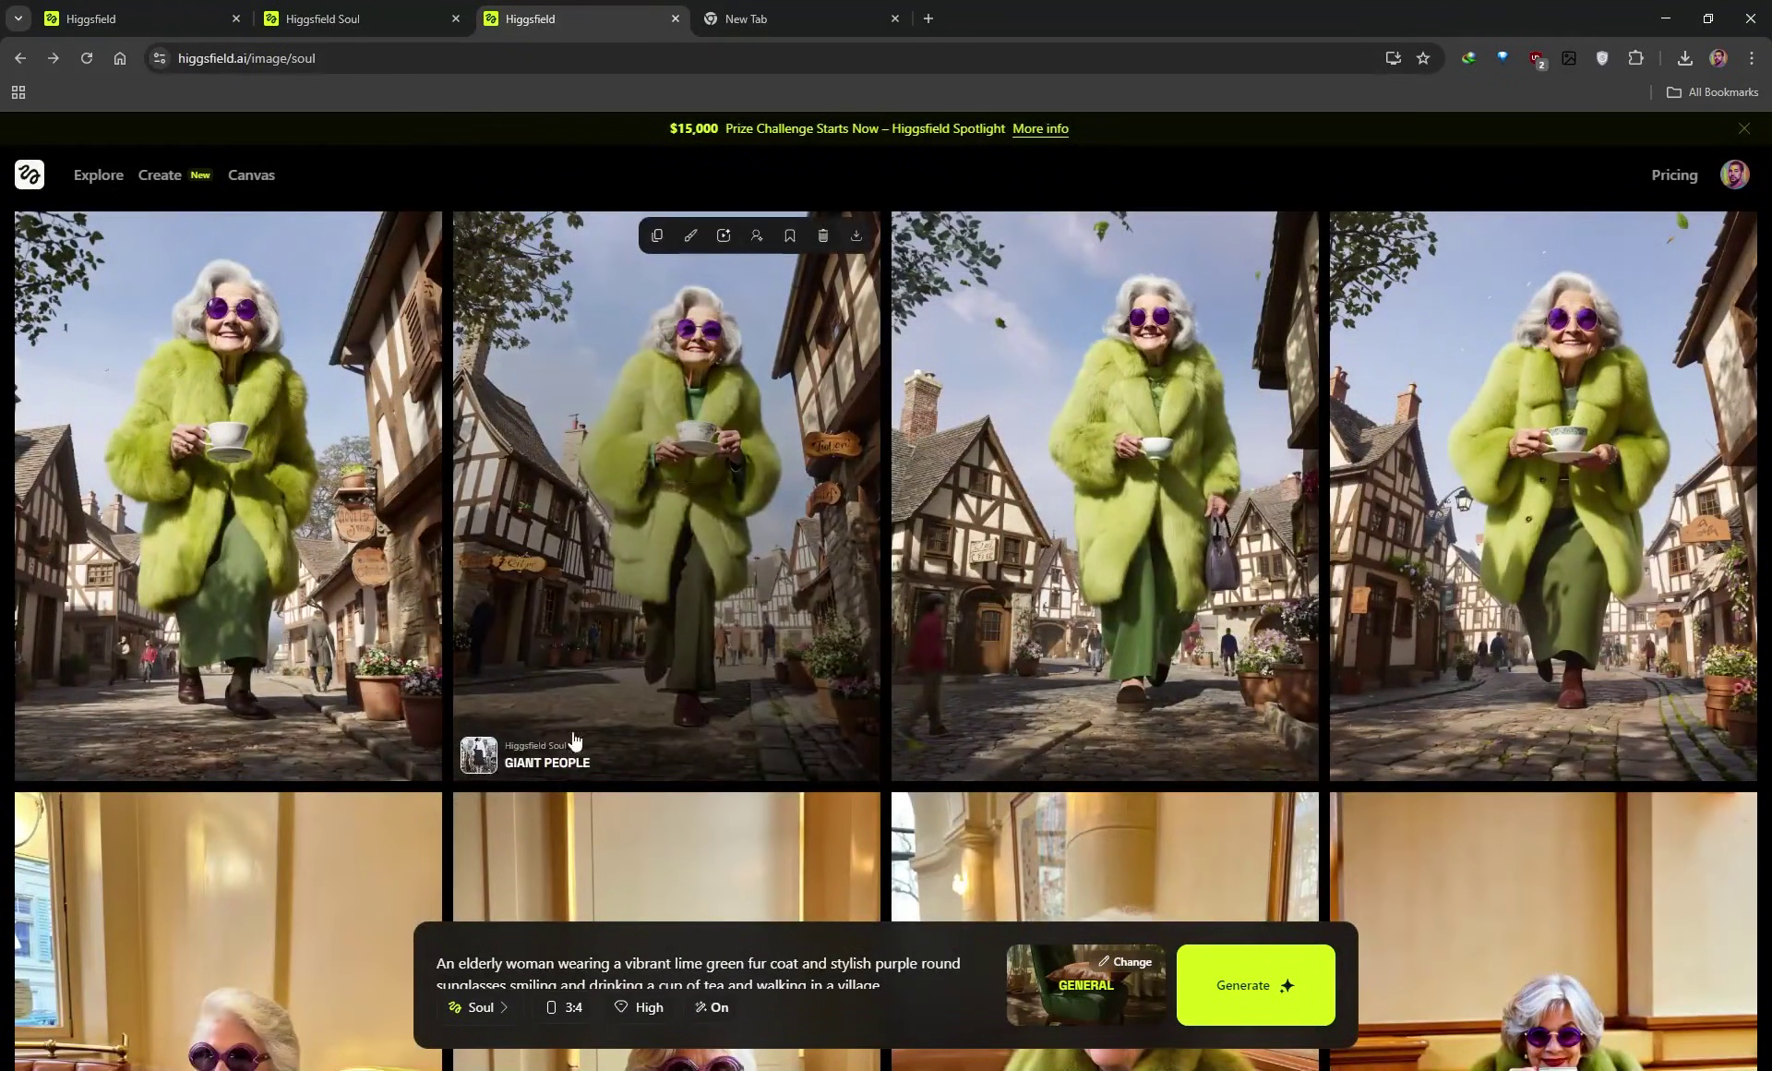
- Examine the generated images of the elderly woman in the green fur coat across the different visual styles
scroll(752, 505, down, 3)
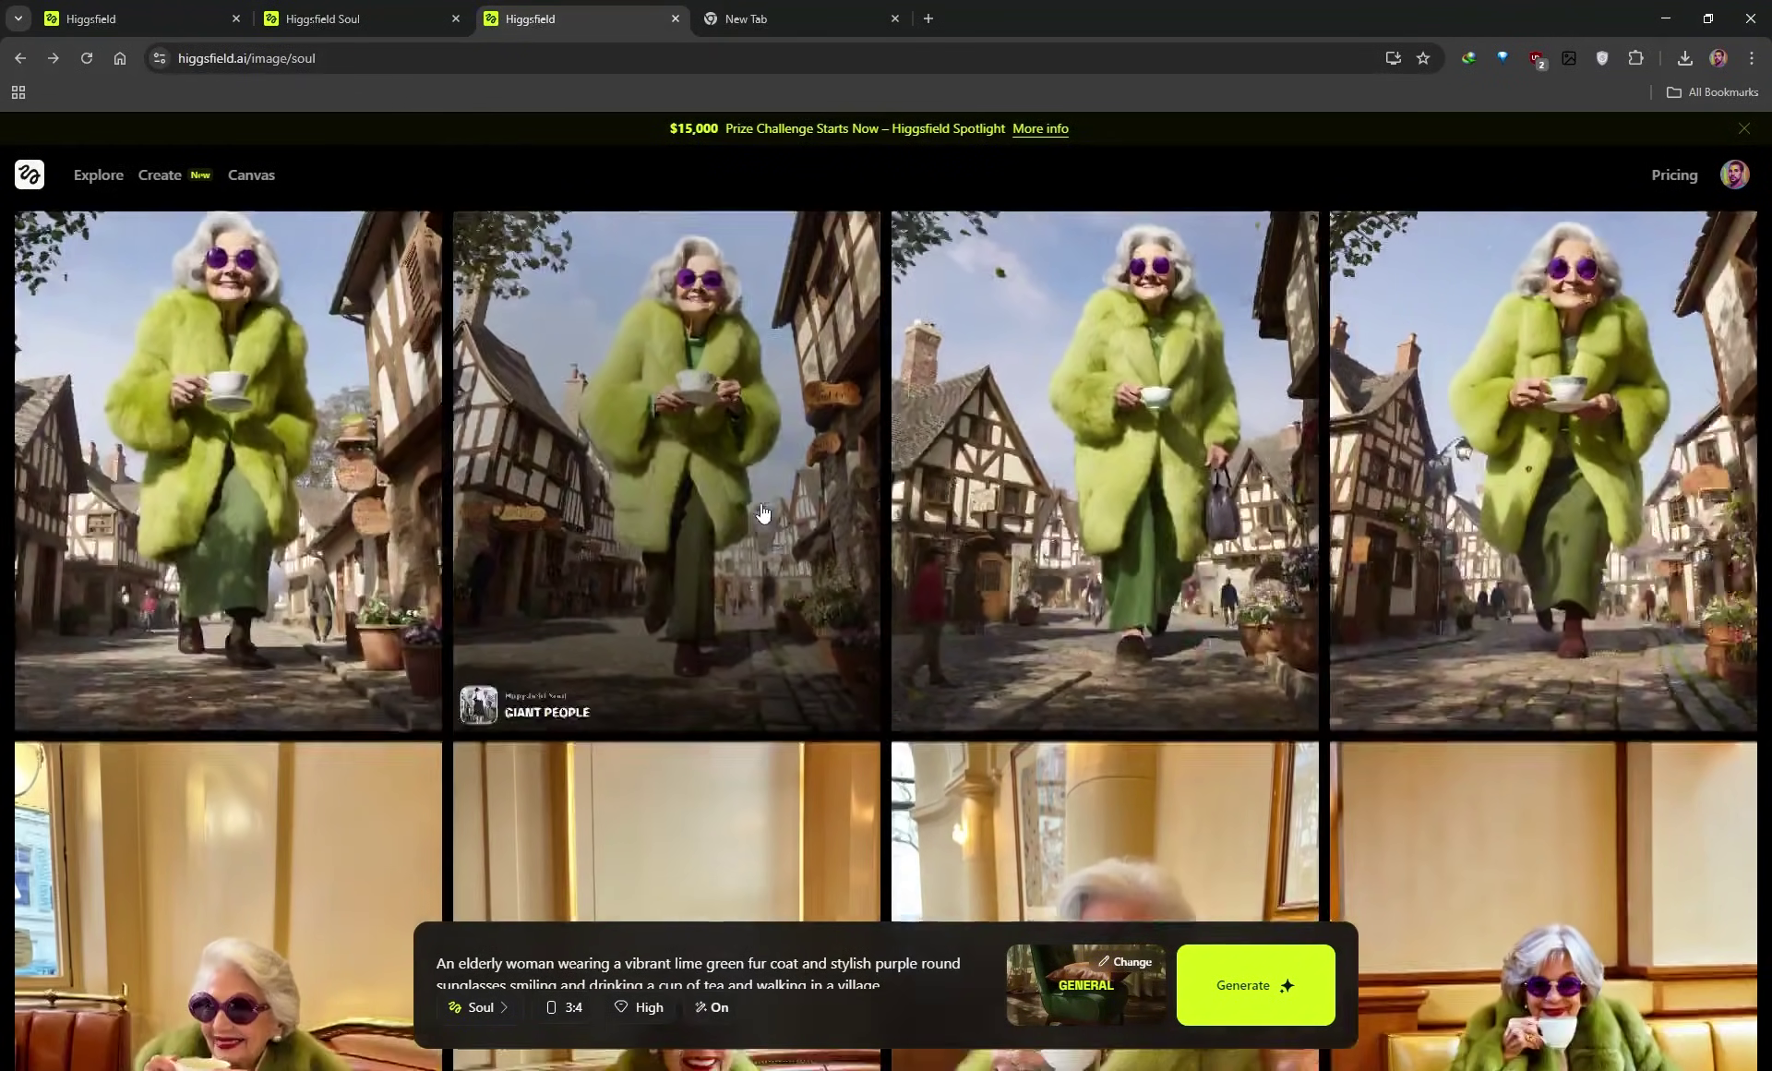
scroll(752, 506, down, 3)
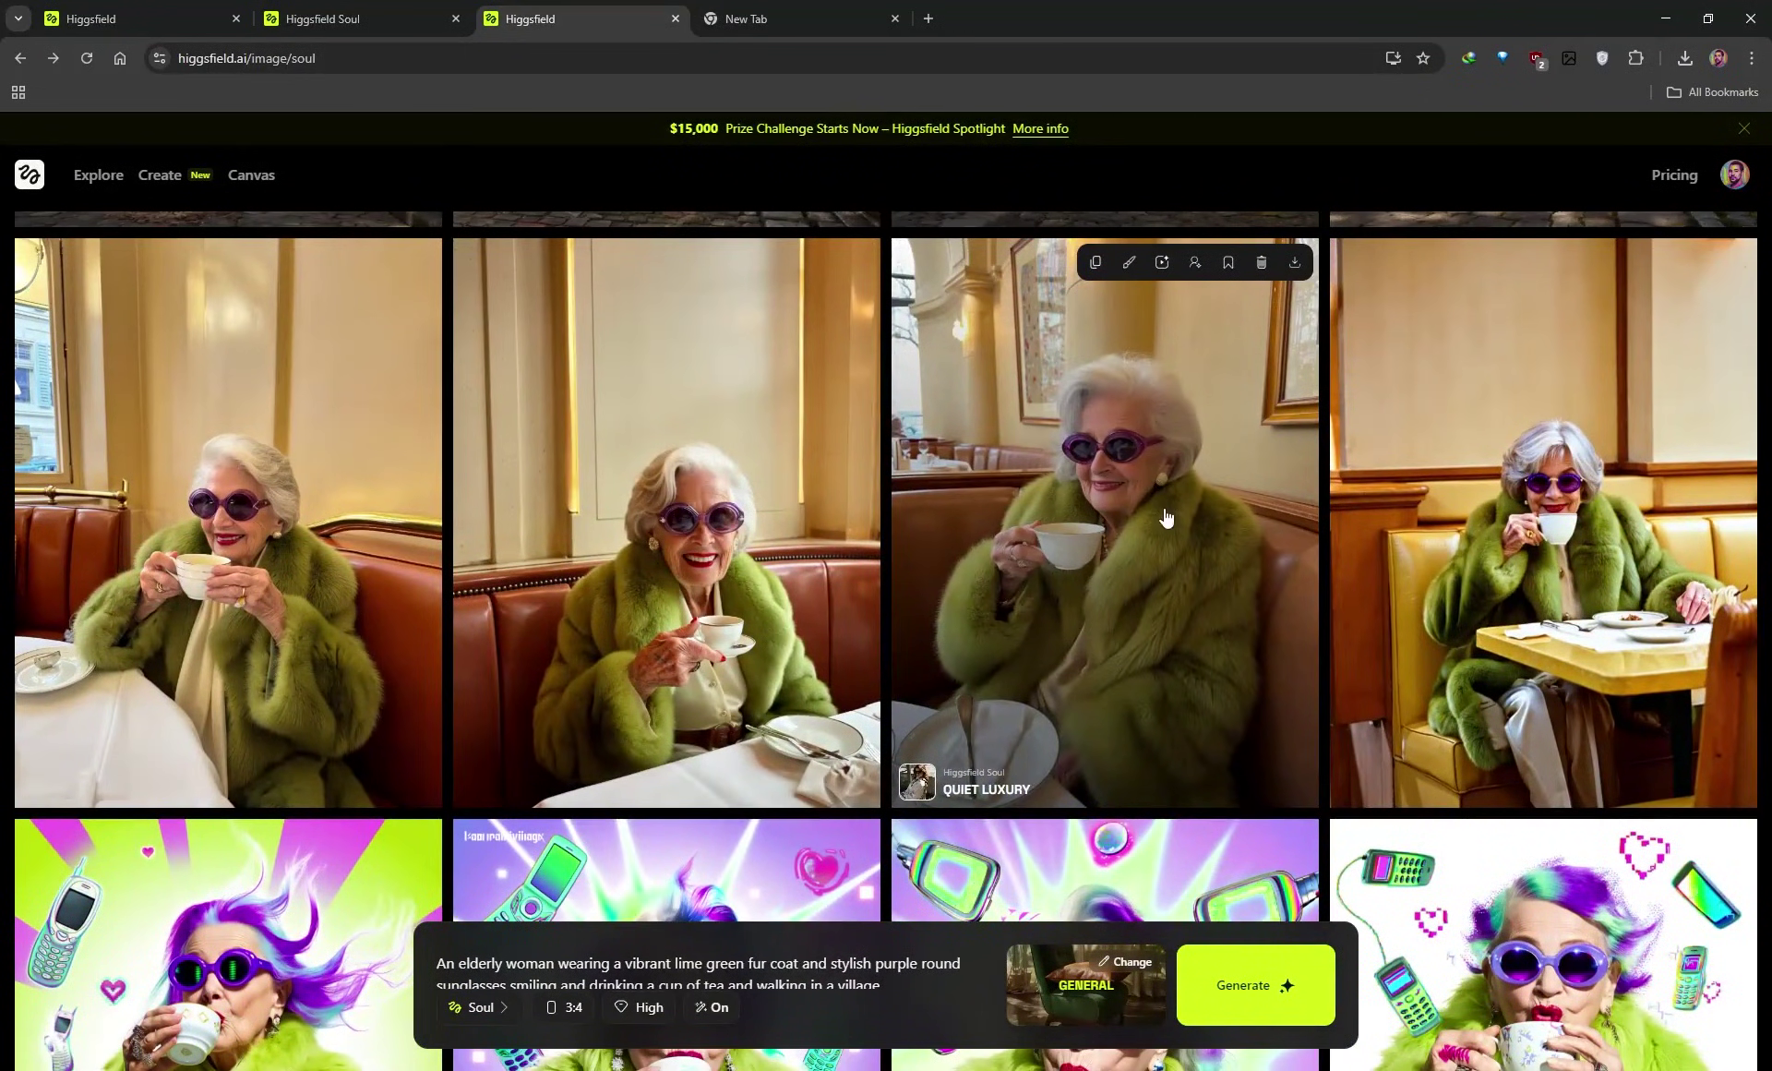
scroll(254, 390, down, 7)
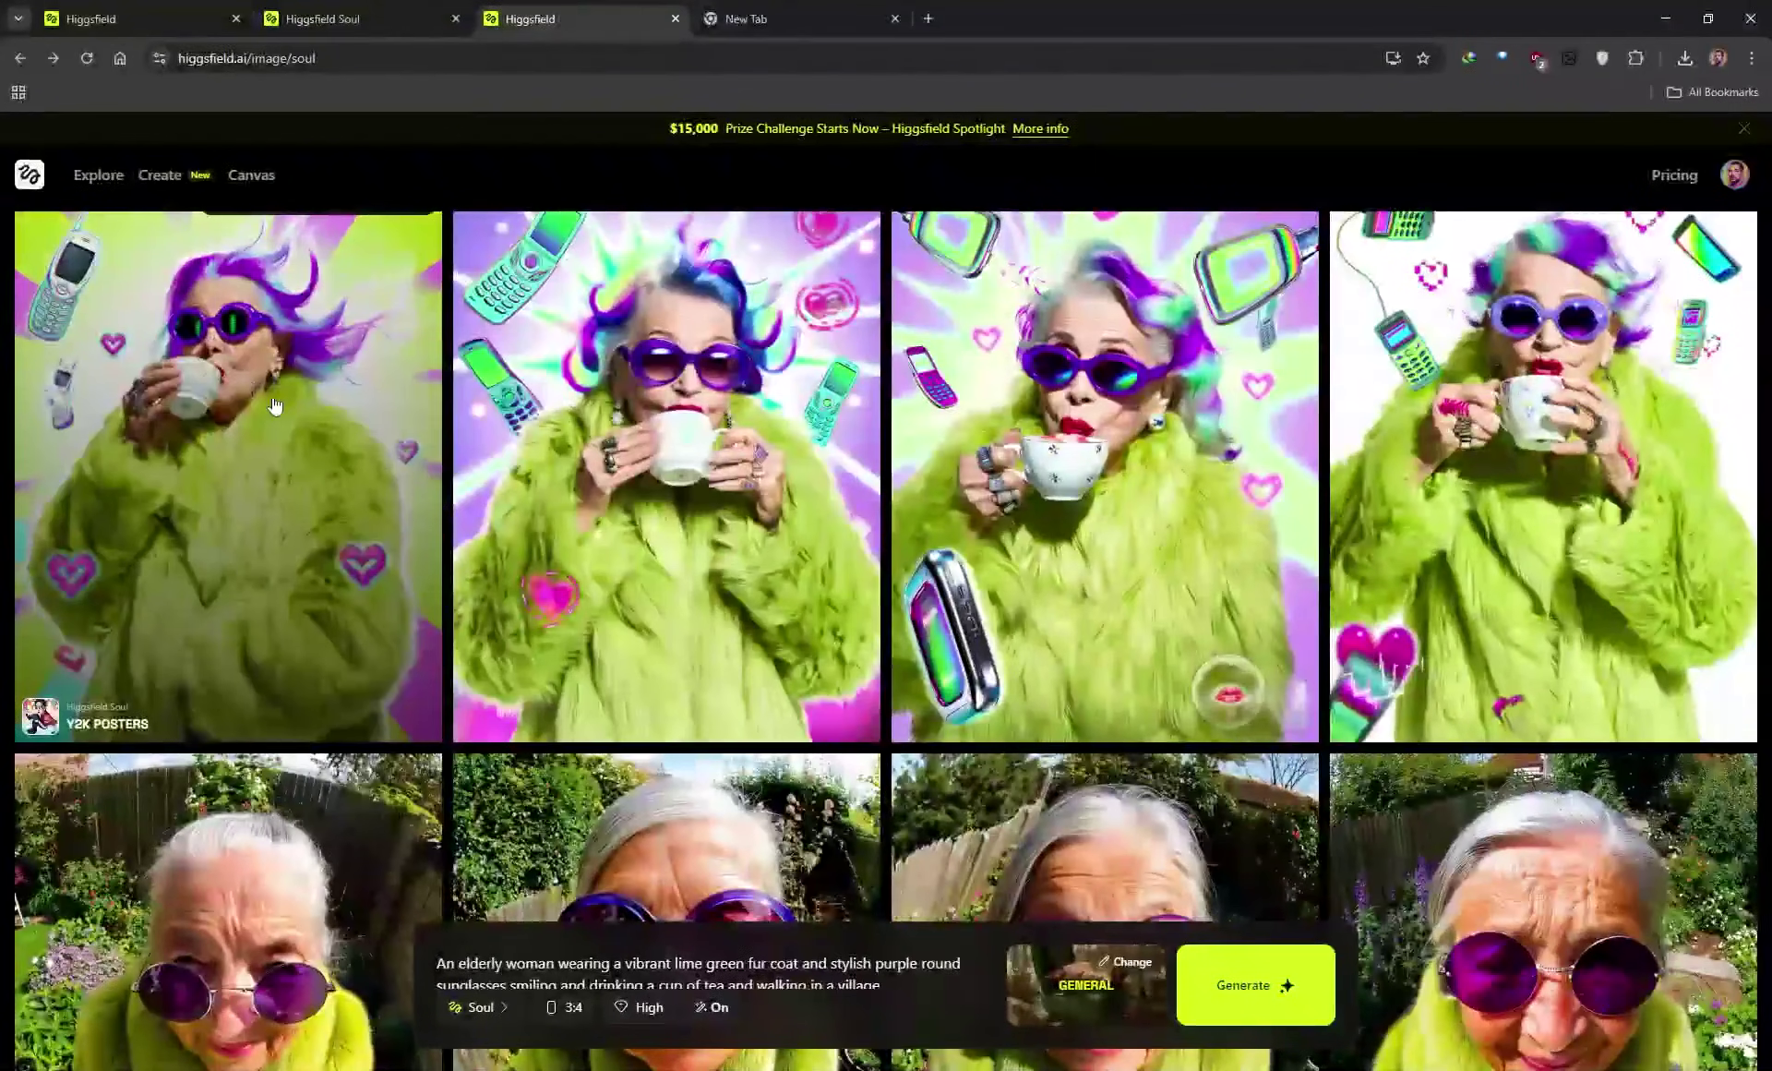
scroll(254, 390, down, 4)
scroll(692, 604, down, 1)
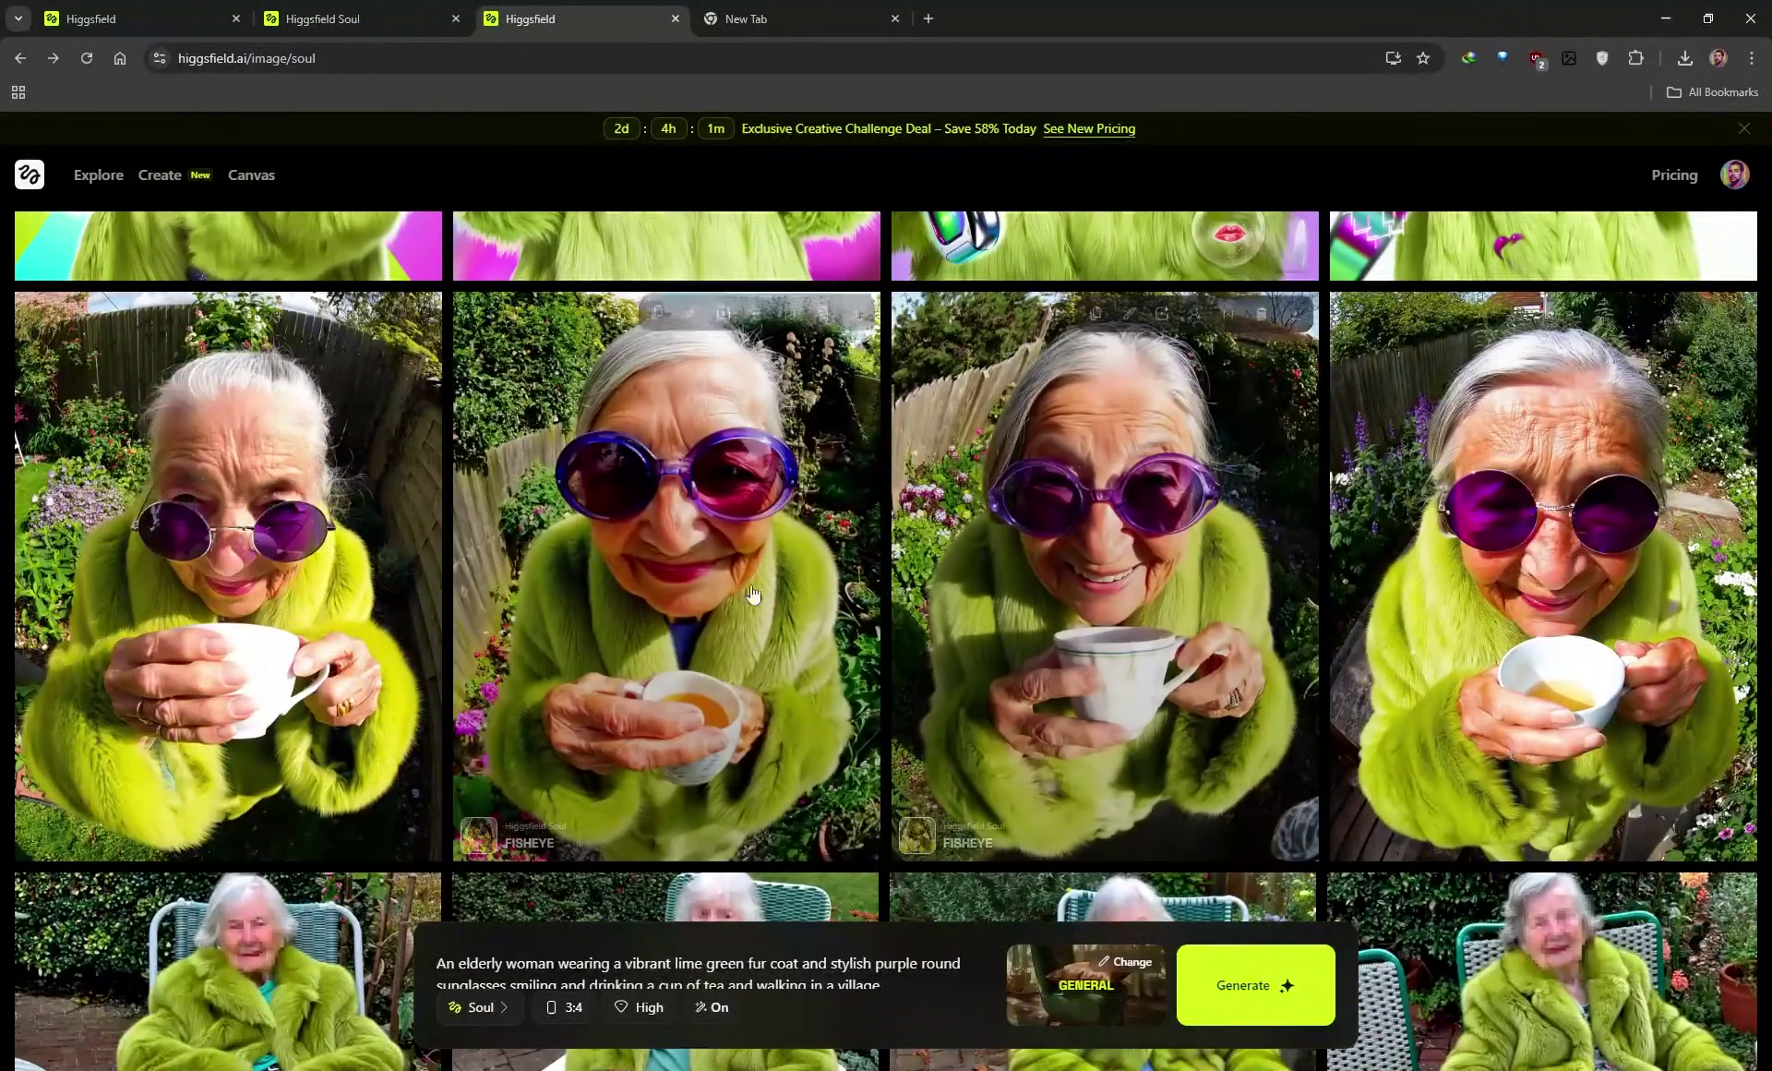
scroll(664, 611, down, 2)
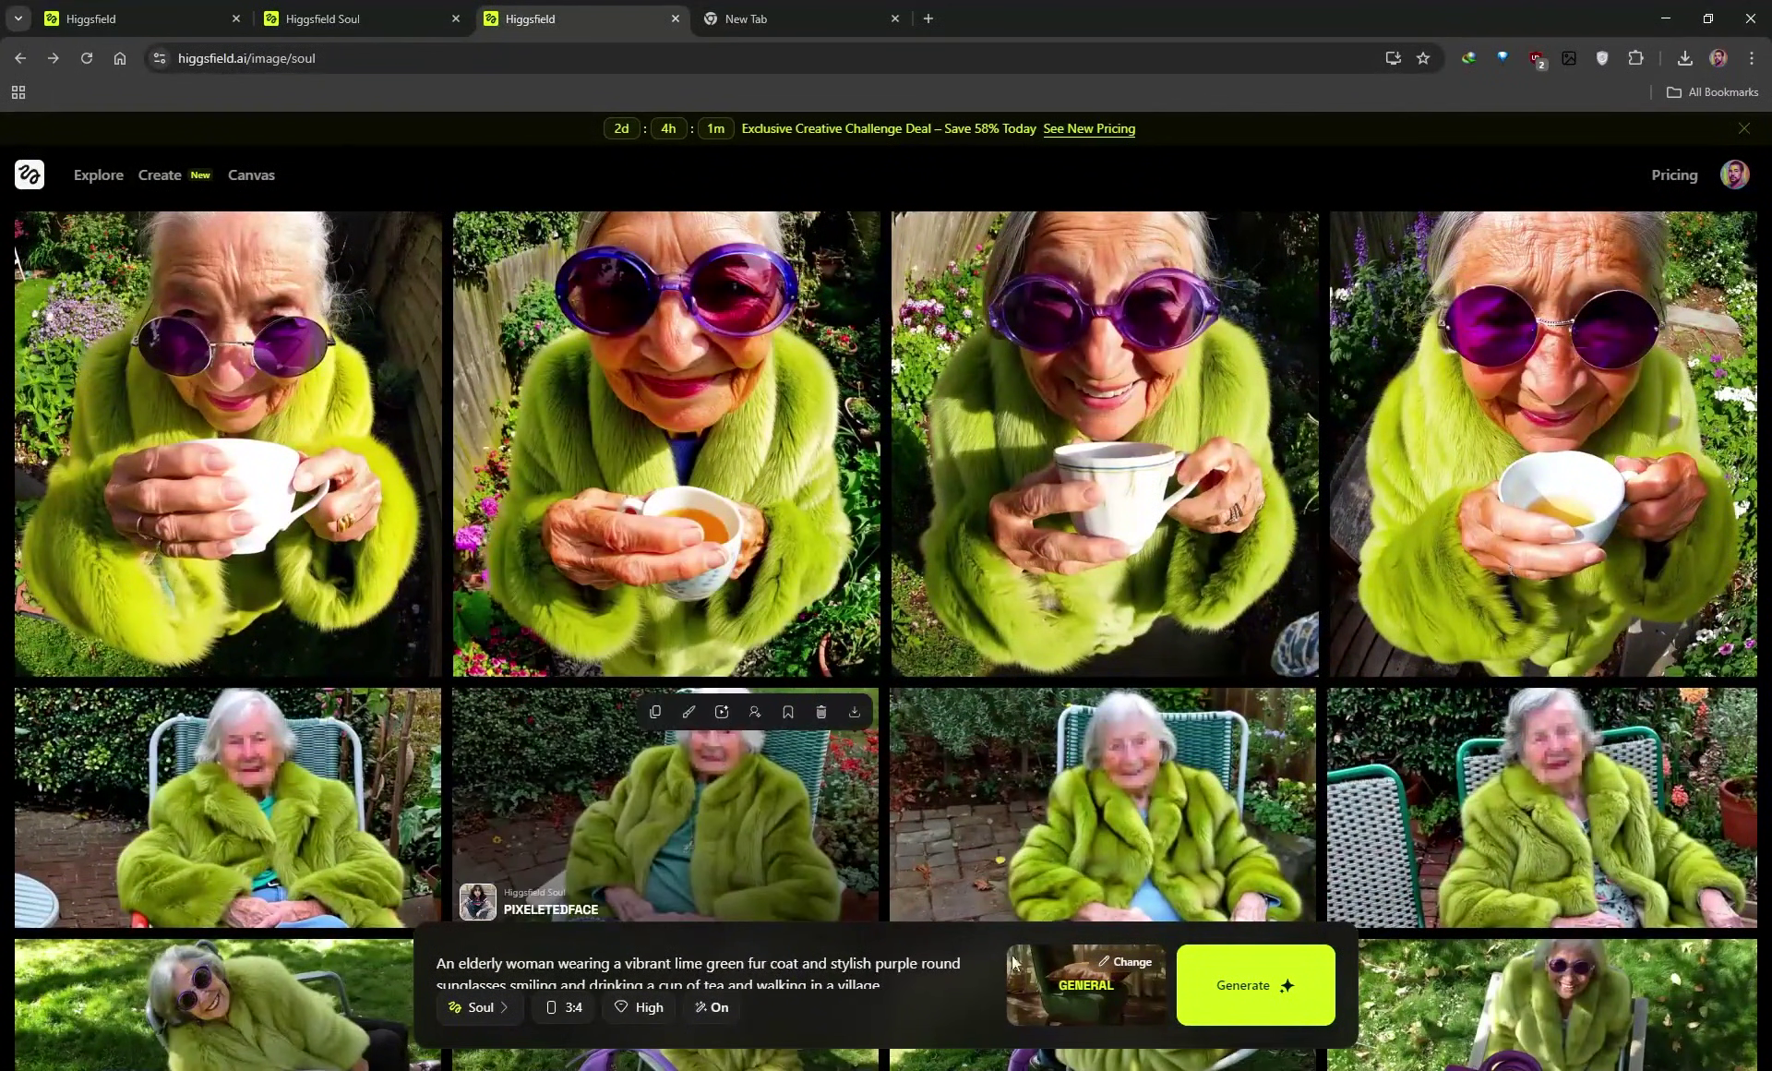
scroll(954, 792, down, 3)
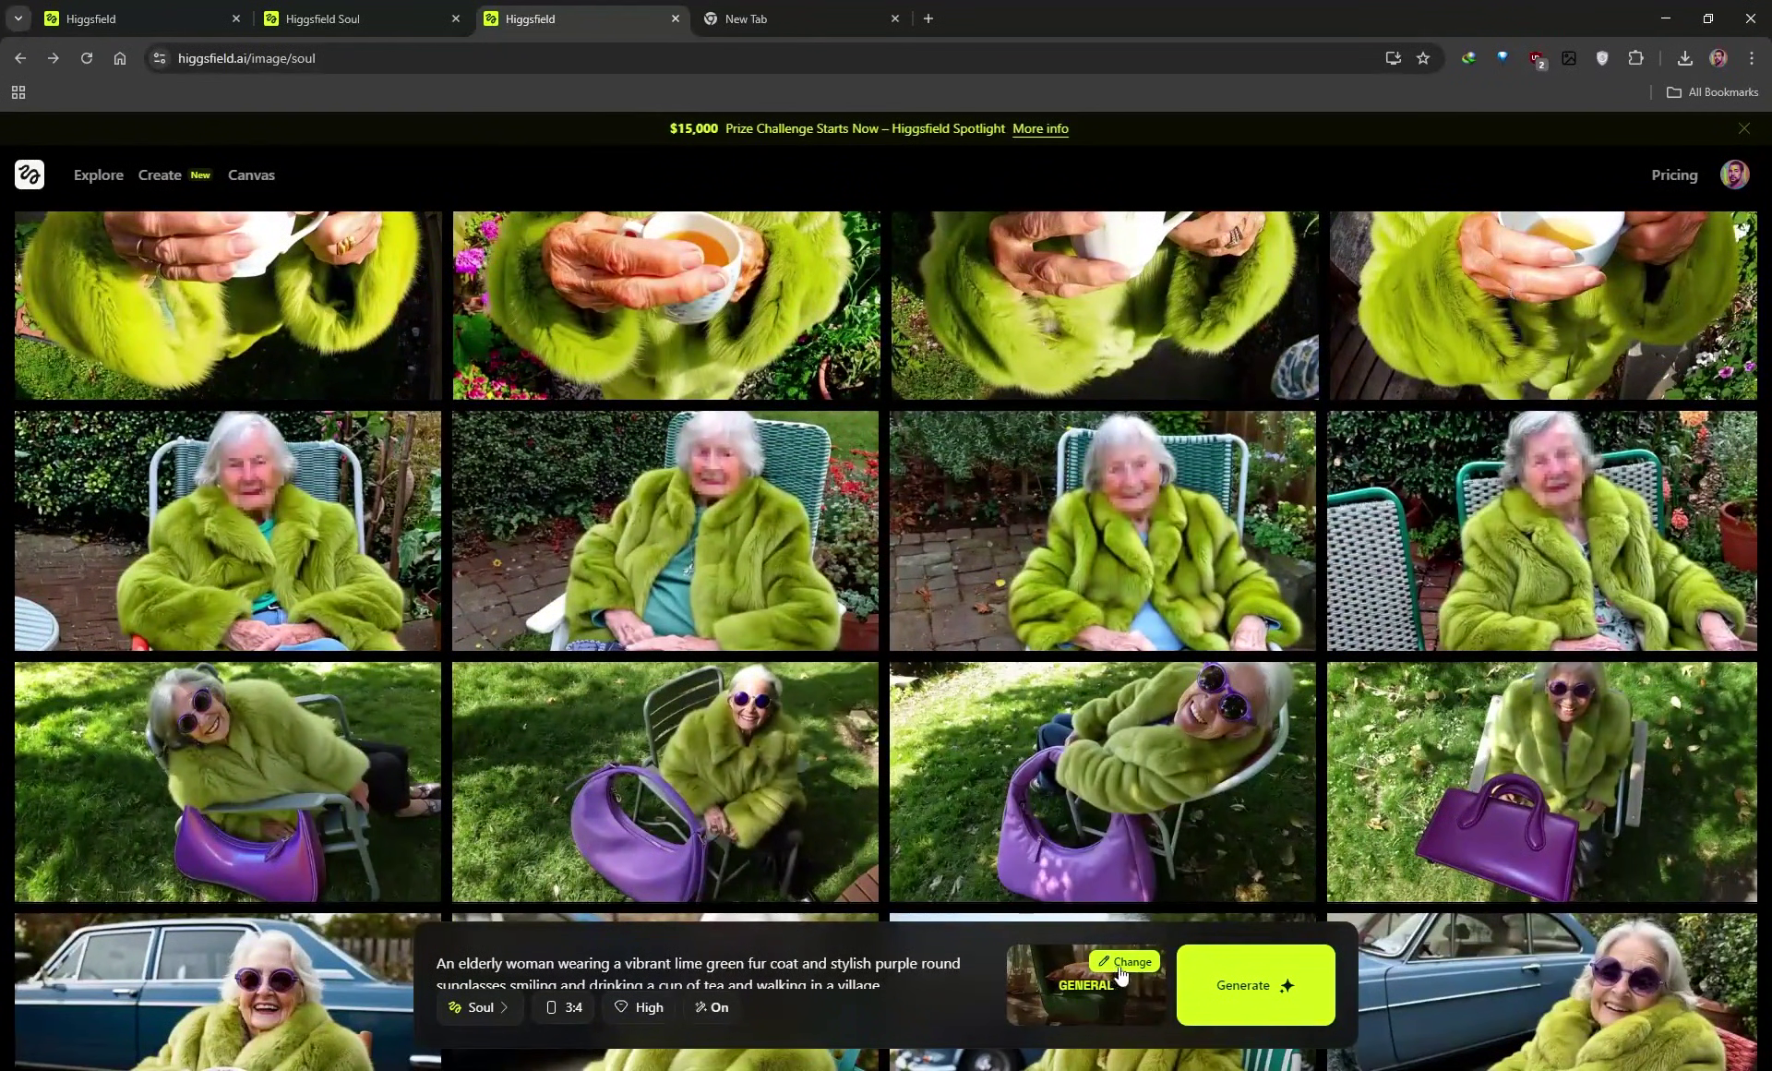
- Go to the Kontext image page, review the available models, and choose Flux Kontext Max
key(alt+Right)
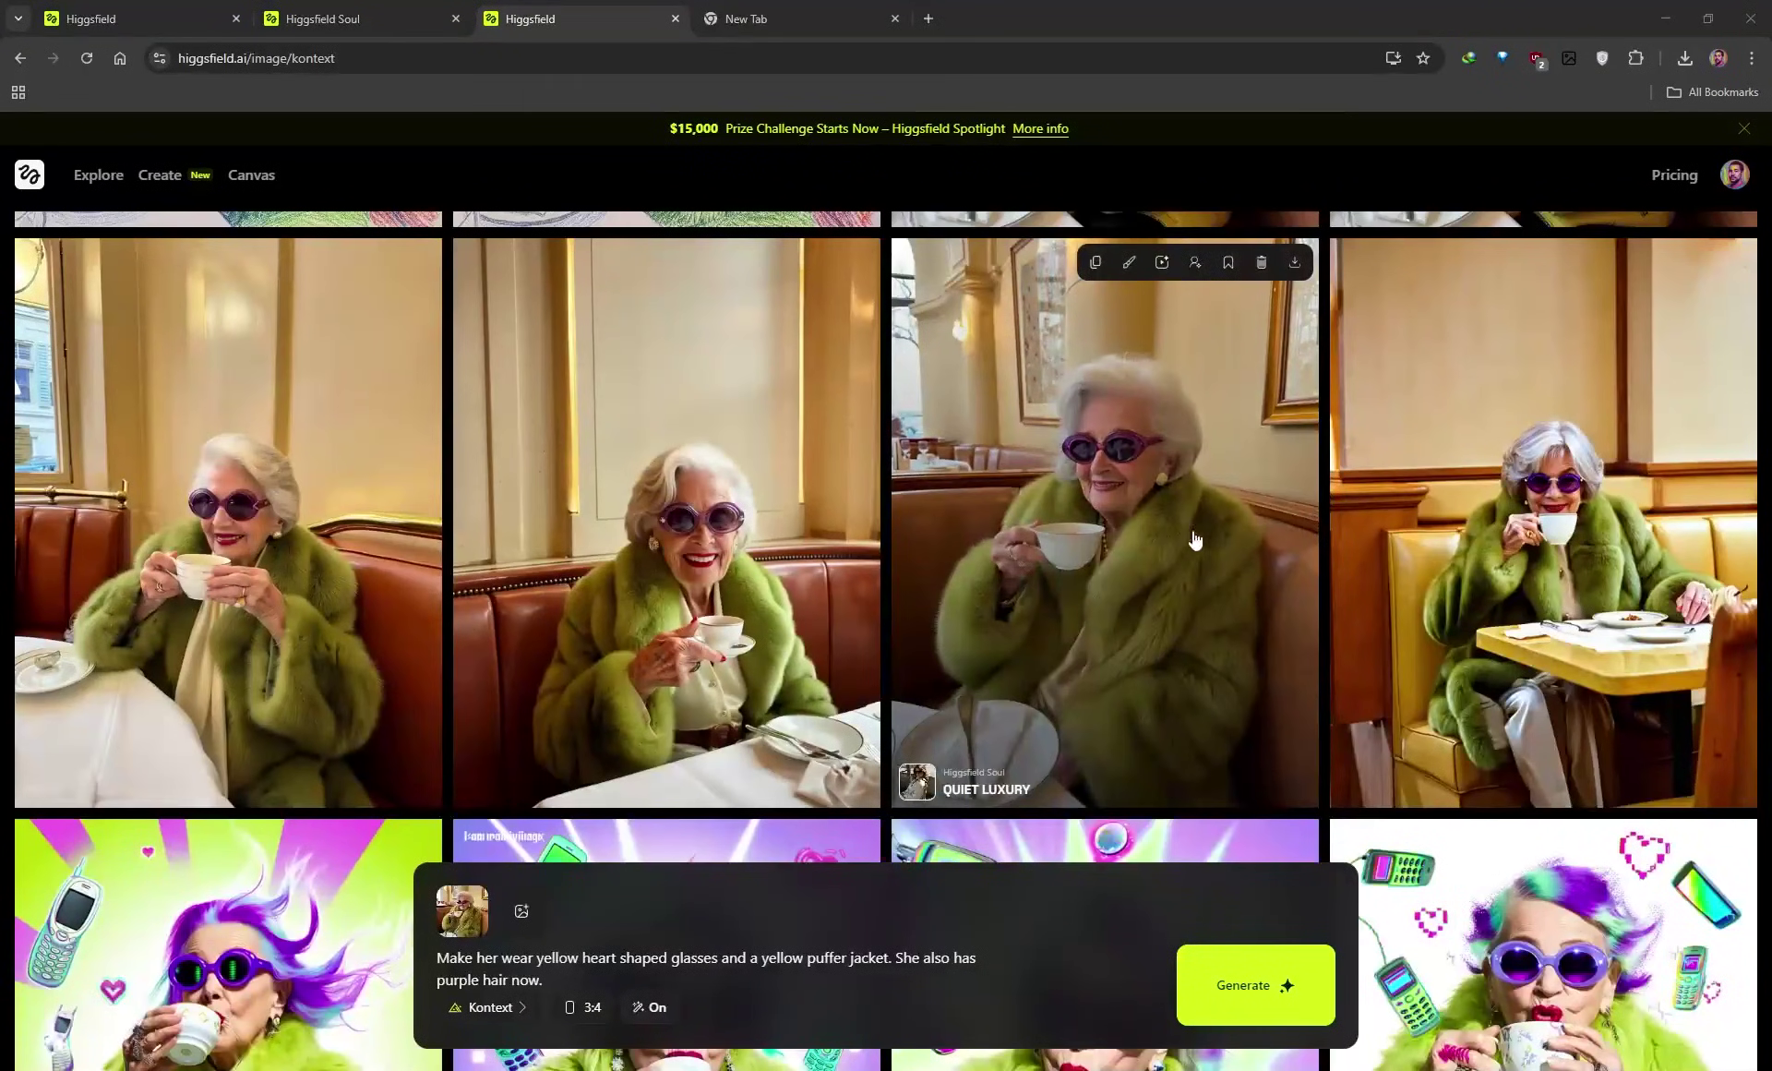
scroll(1220, 526, up, 1)
scroll(1201, 542, down, 1)
click(489, 1009)
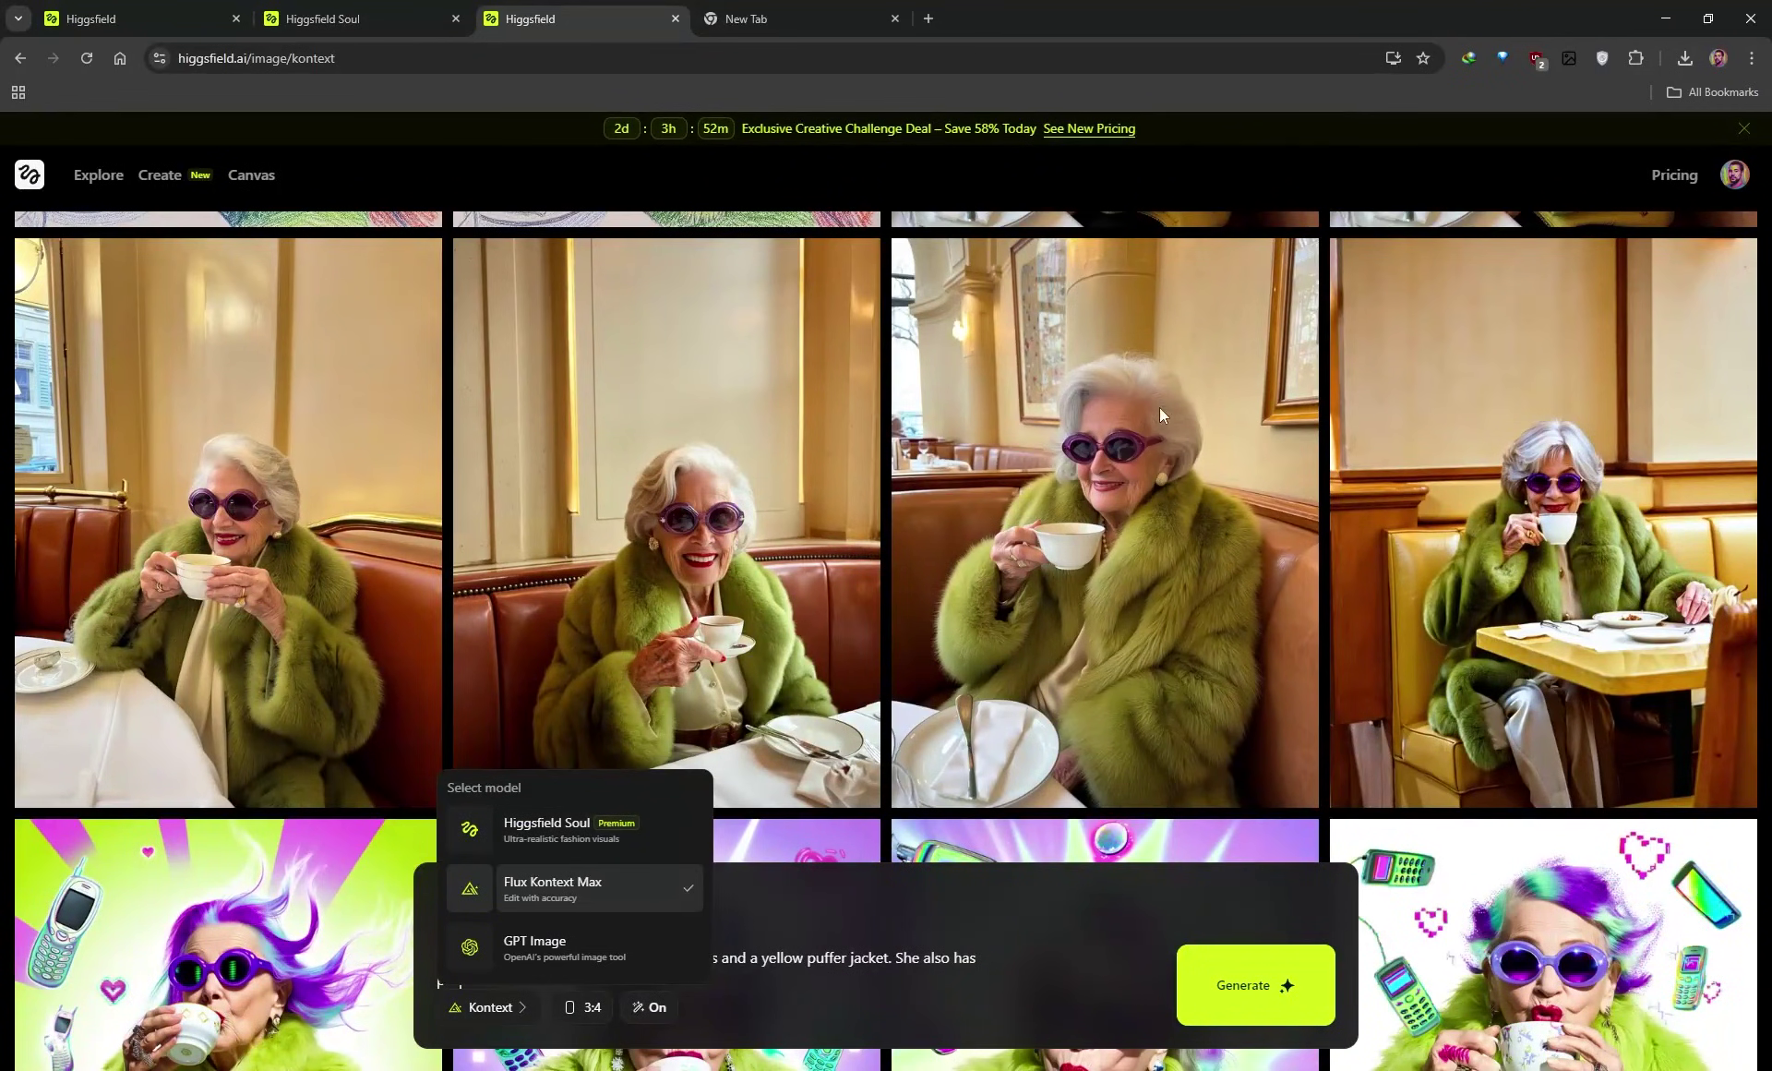
mouse_move(1290, 269)
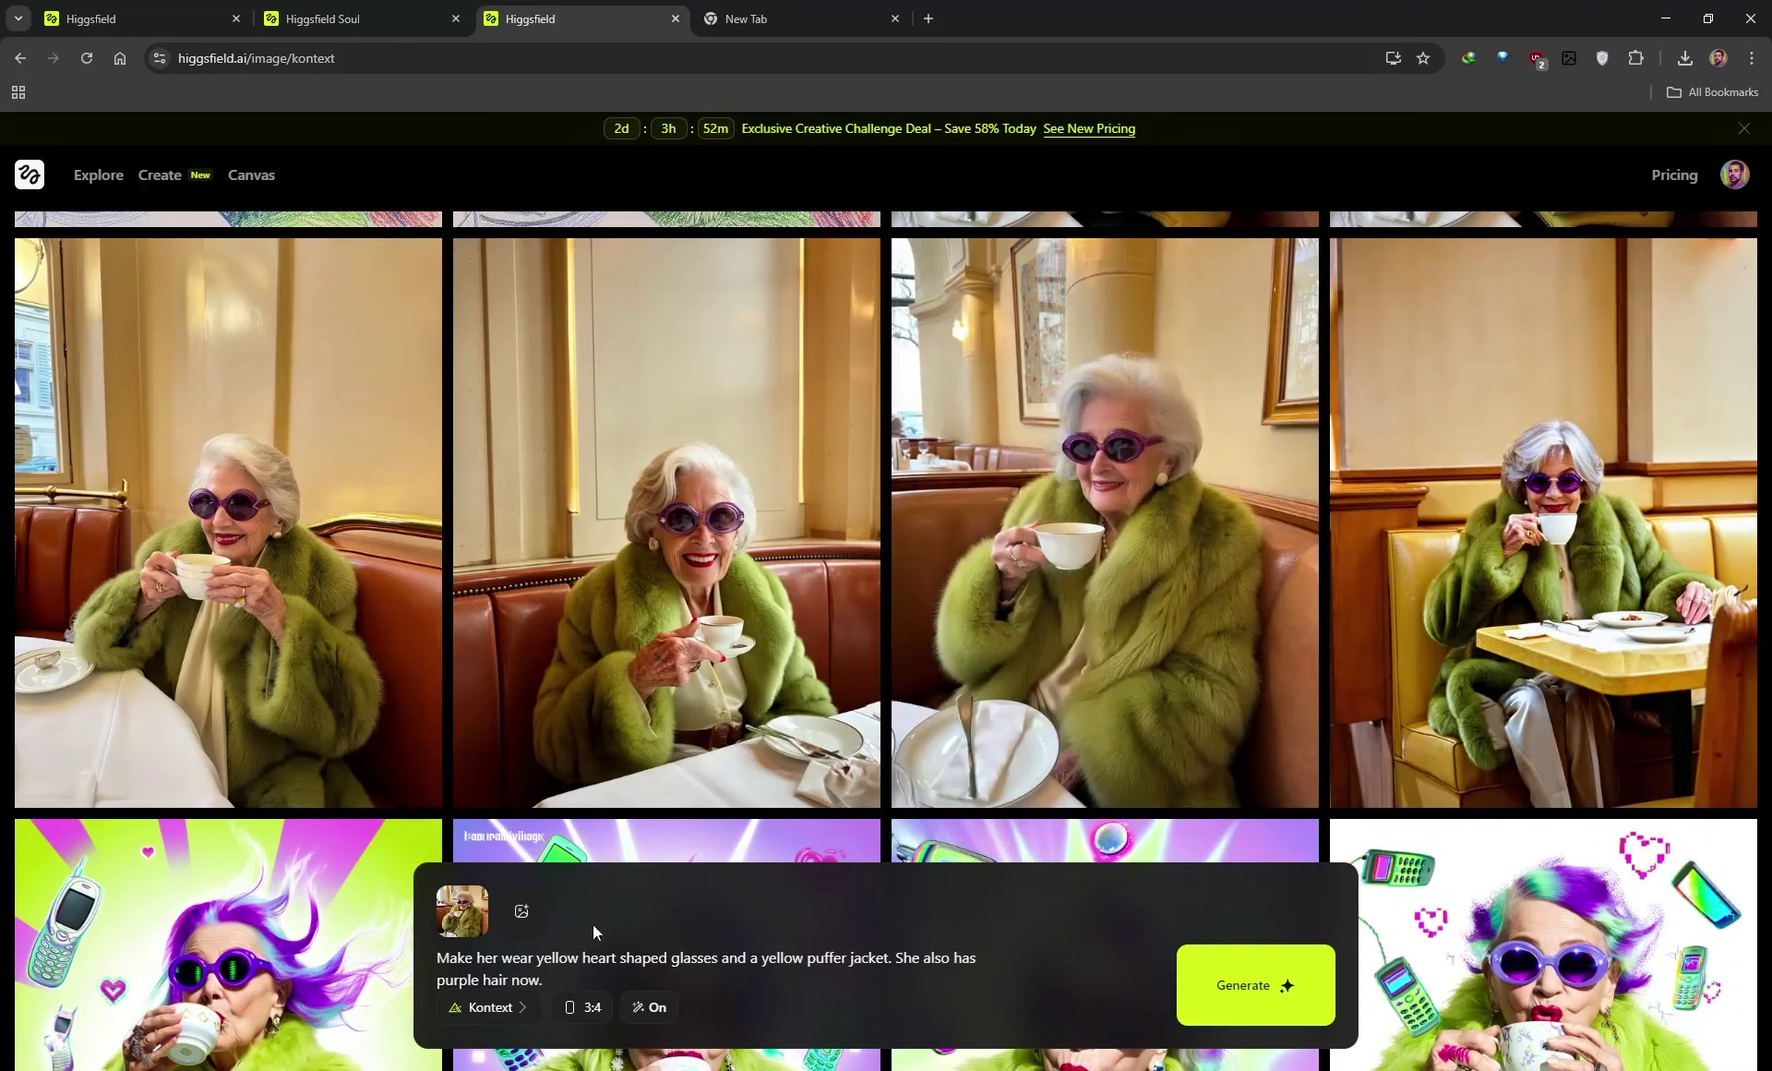
scroll(1139, 628, up, 4)
scroll(1139, 662, up, 1)
click(489, 1007)
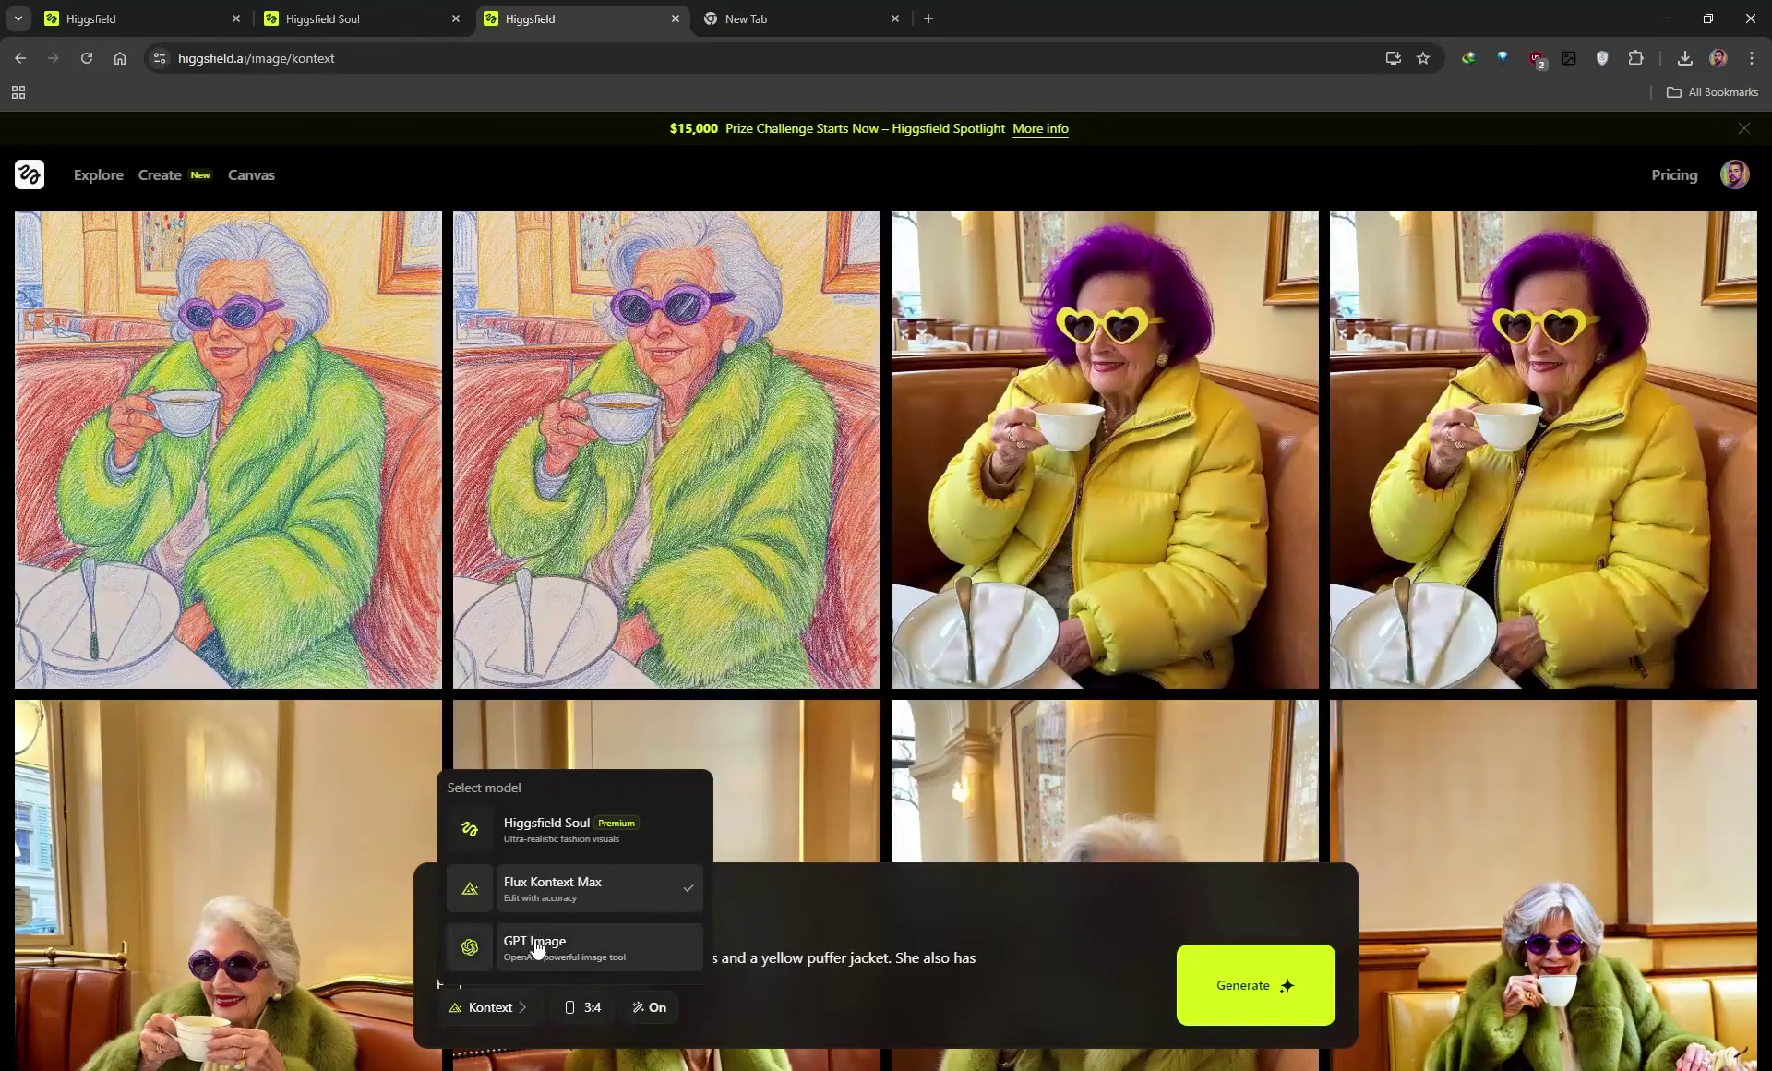
click(544, 885)
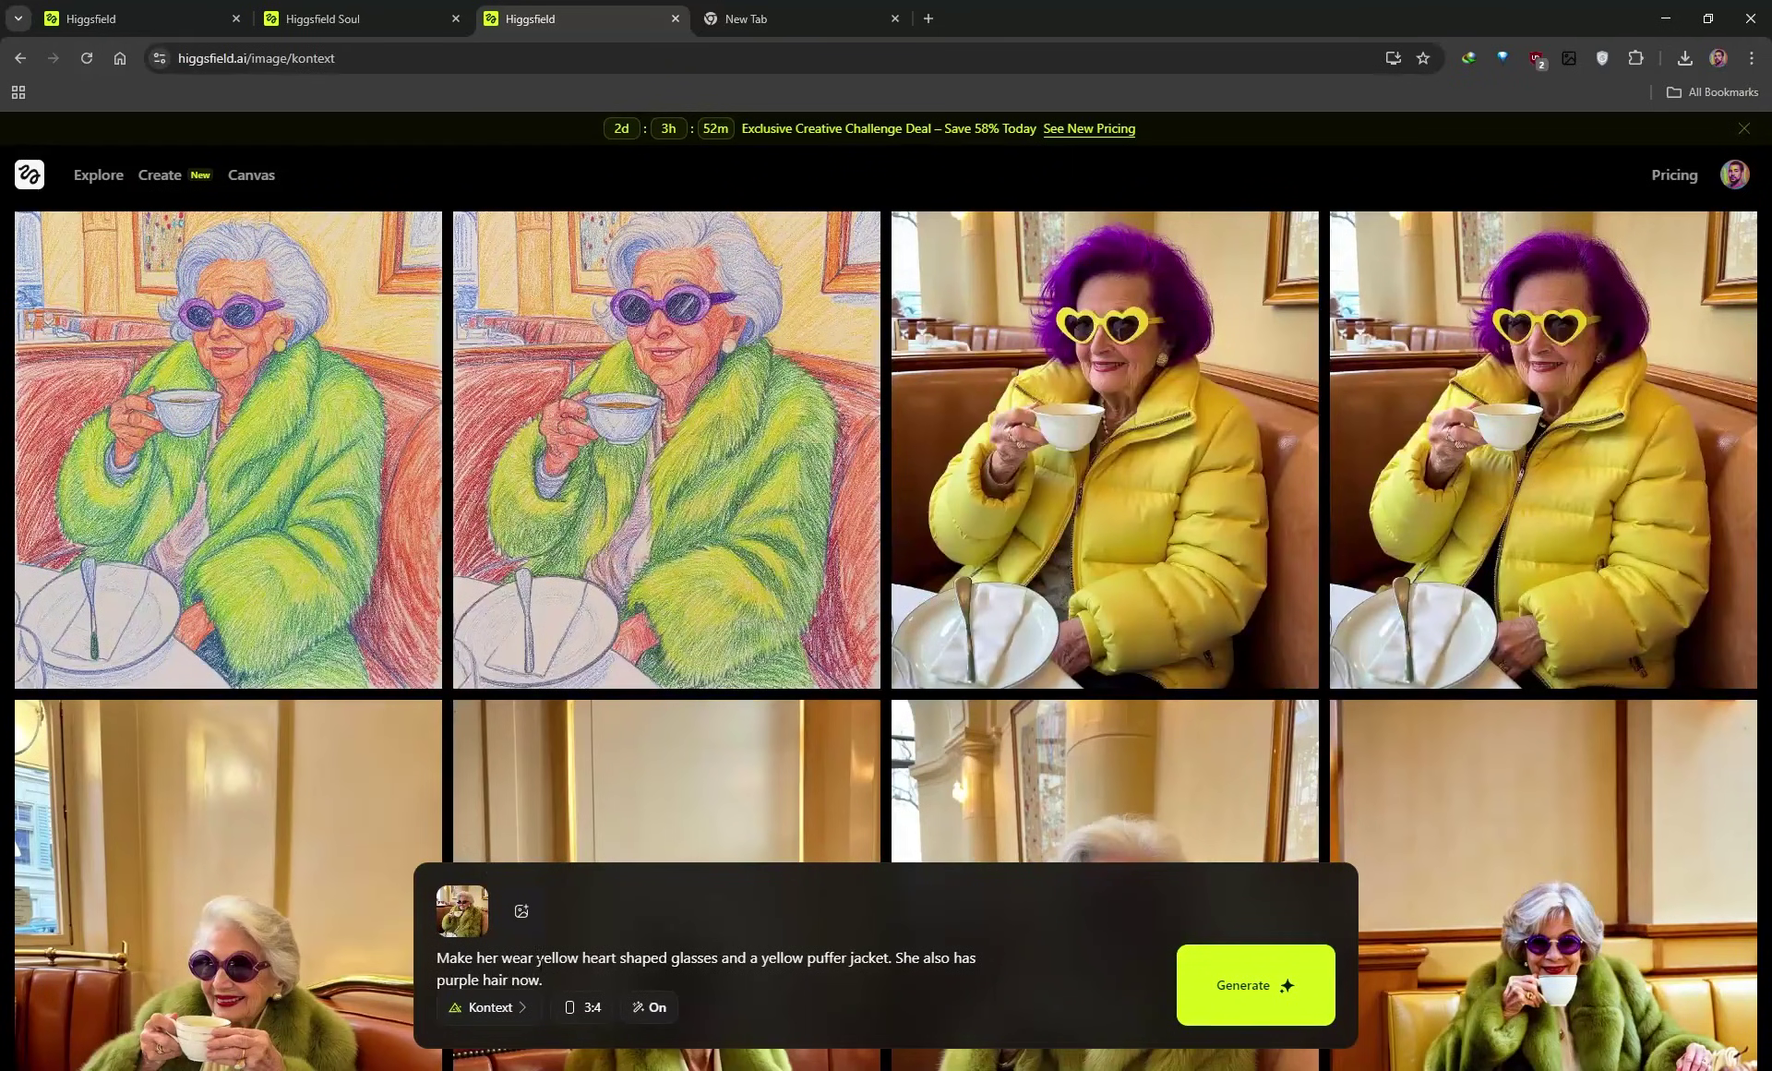
- Compare the yellow puffer jacket and coloured-pencil edits with the original café image of the elderly woman
scroll(1178, 563, down, 1)
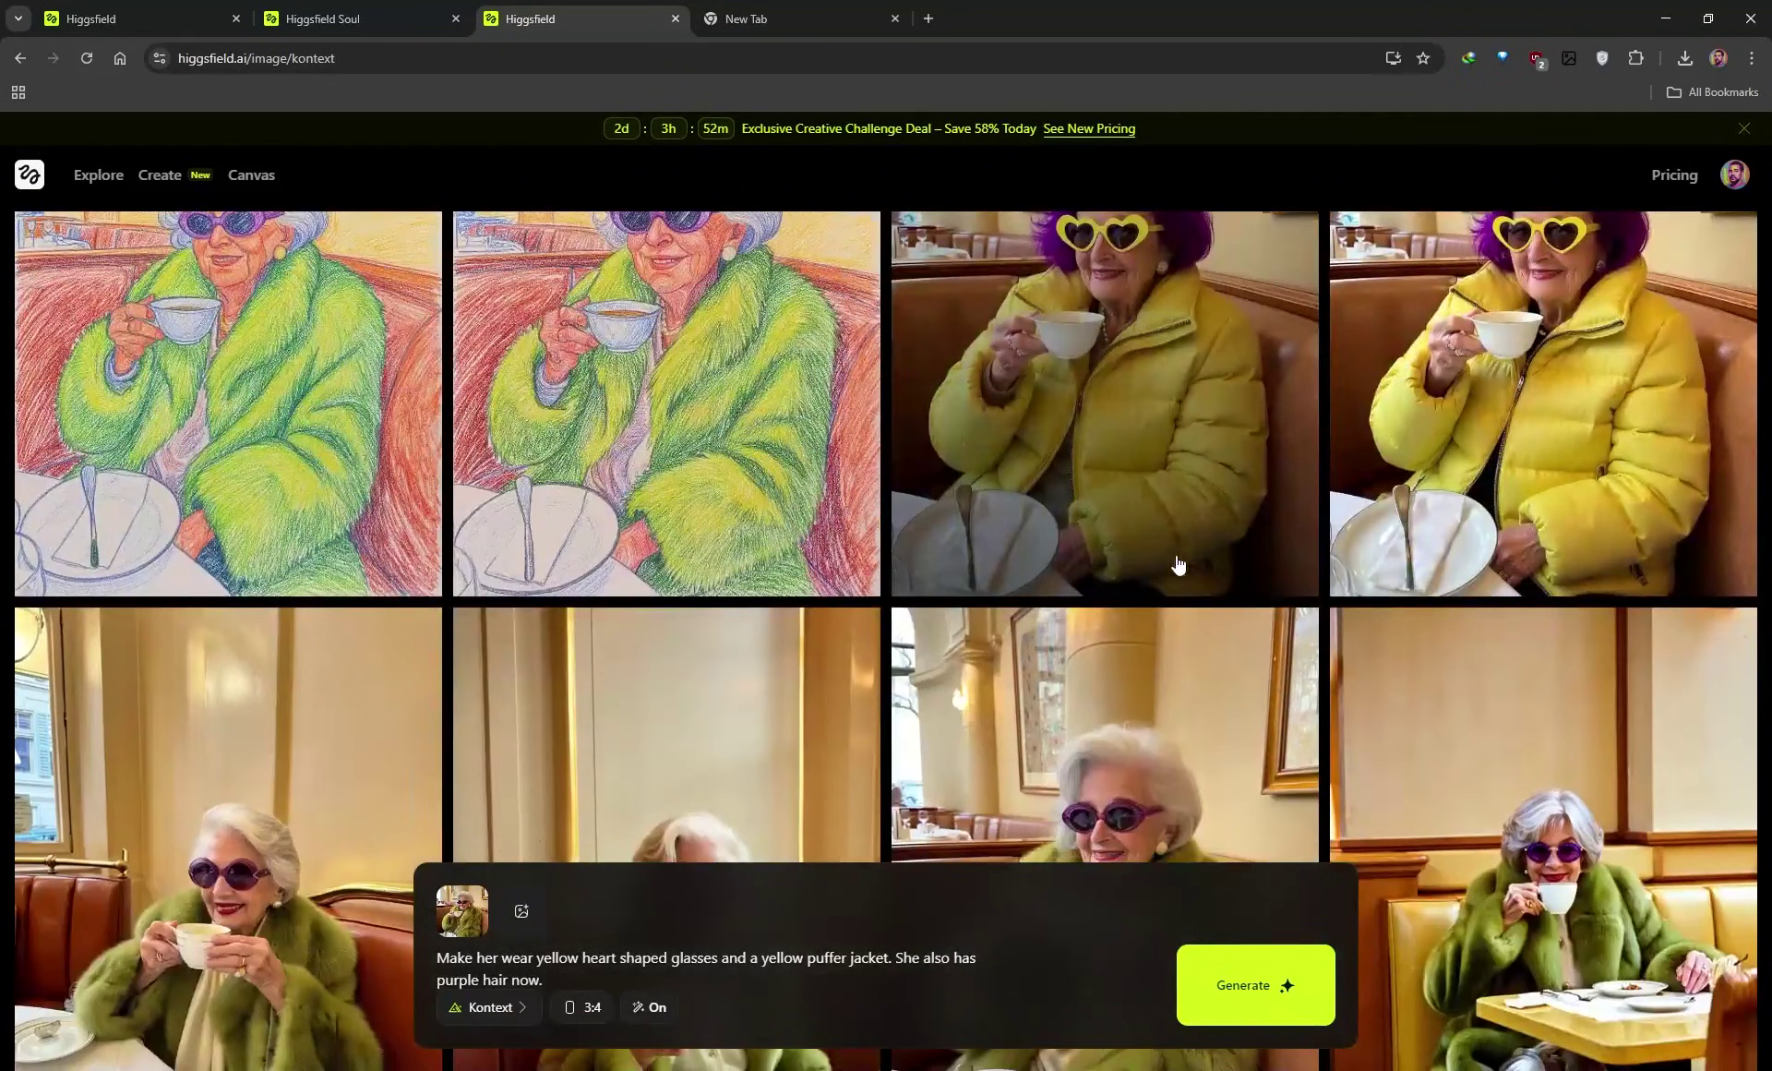
scroll(1089, 701, down, 1)
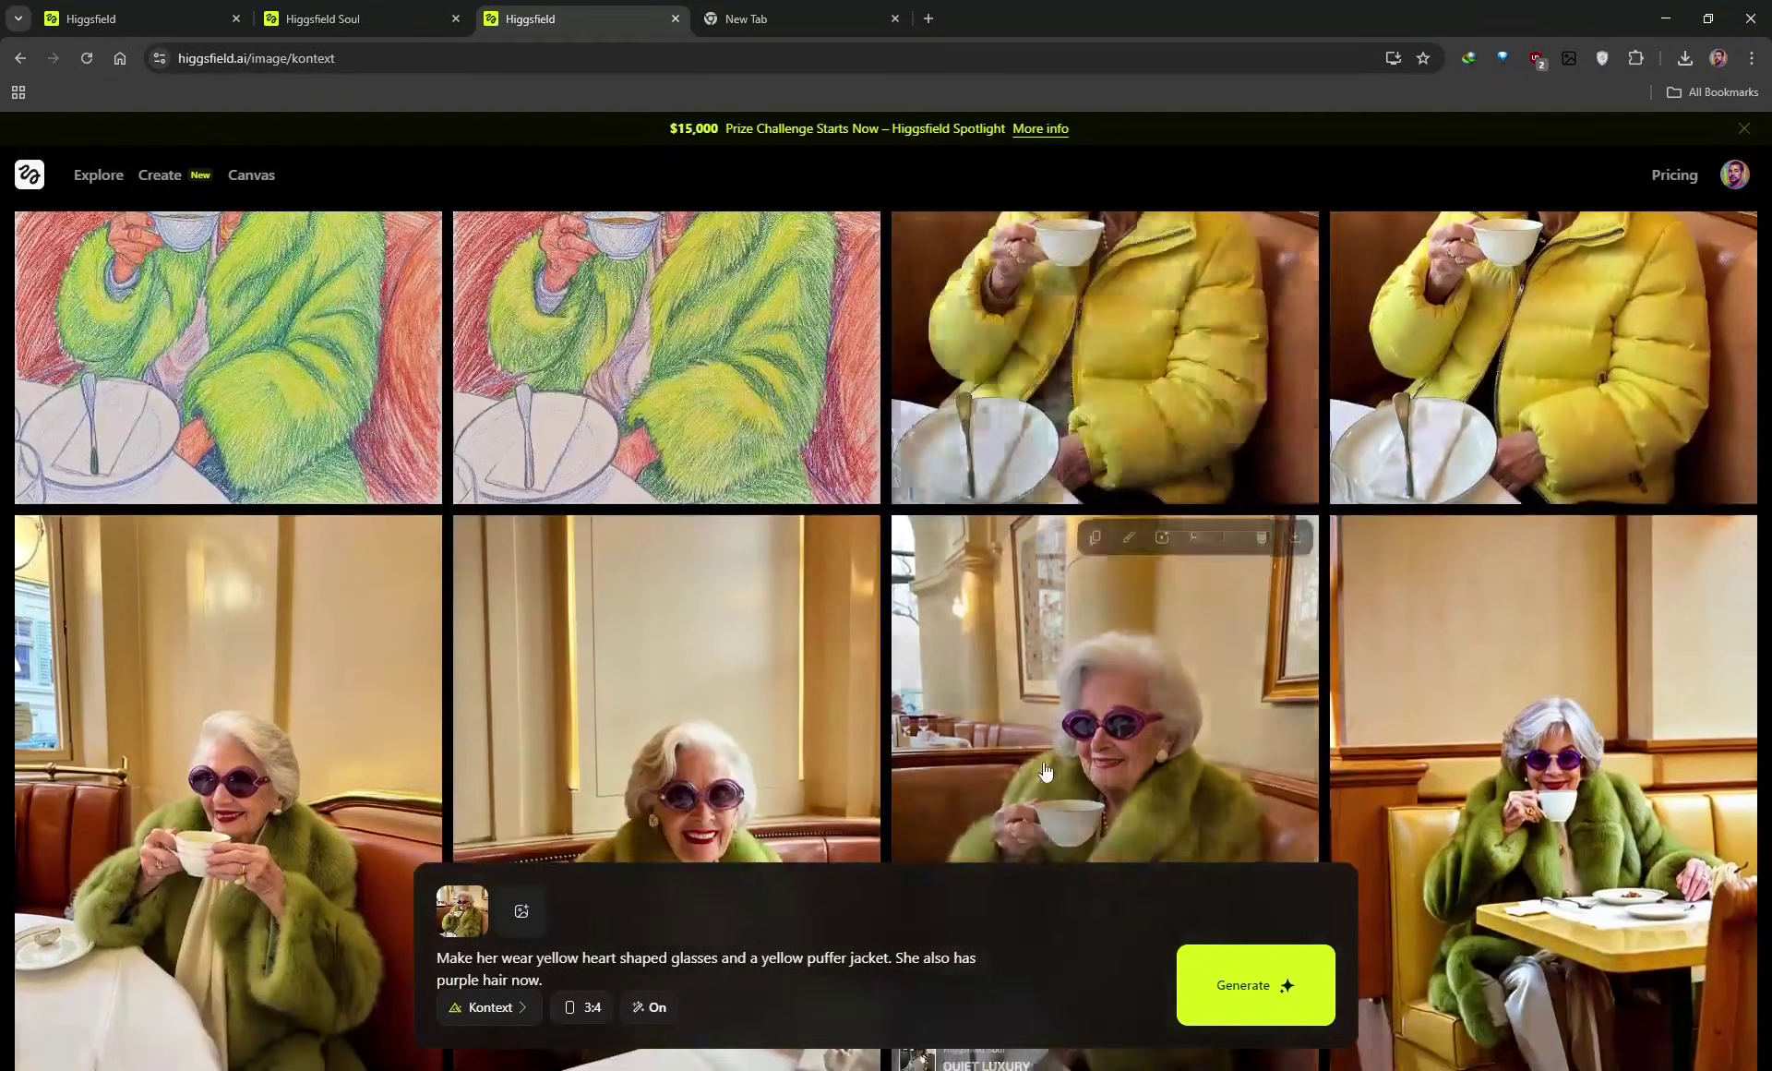
scroll(1218, 409, up, 2)
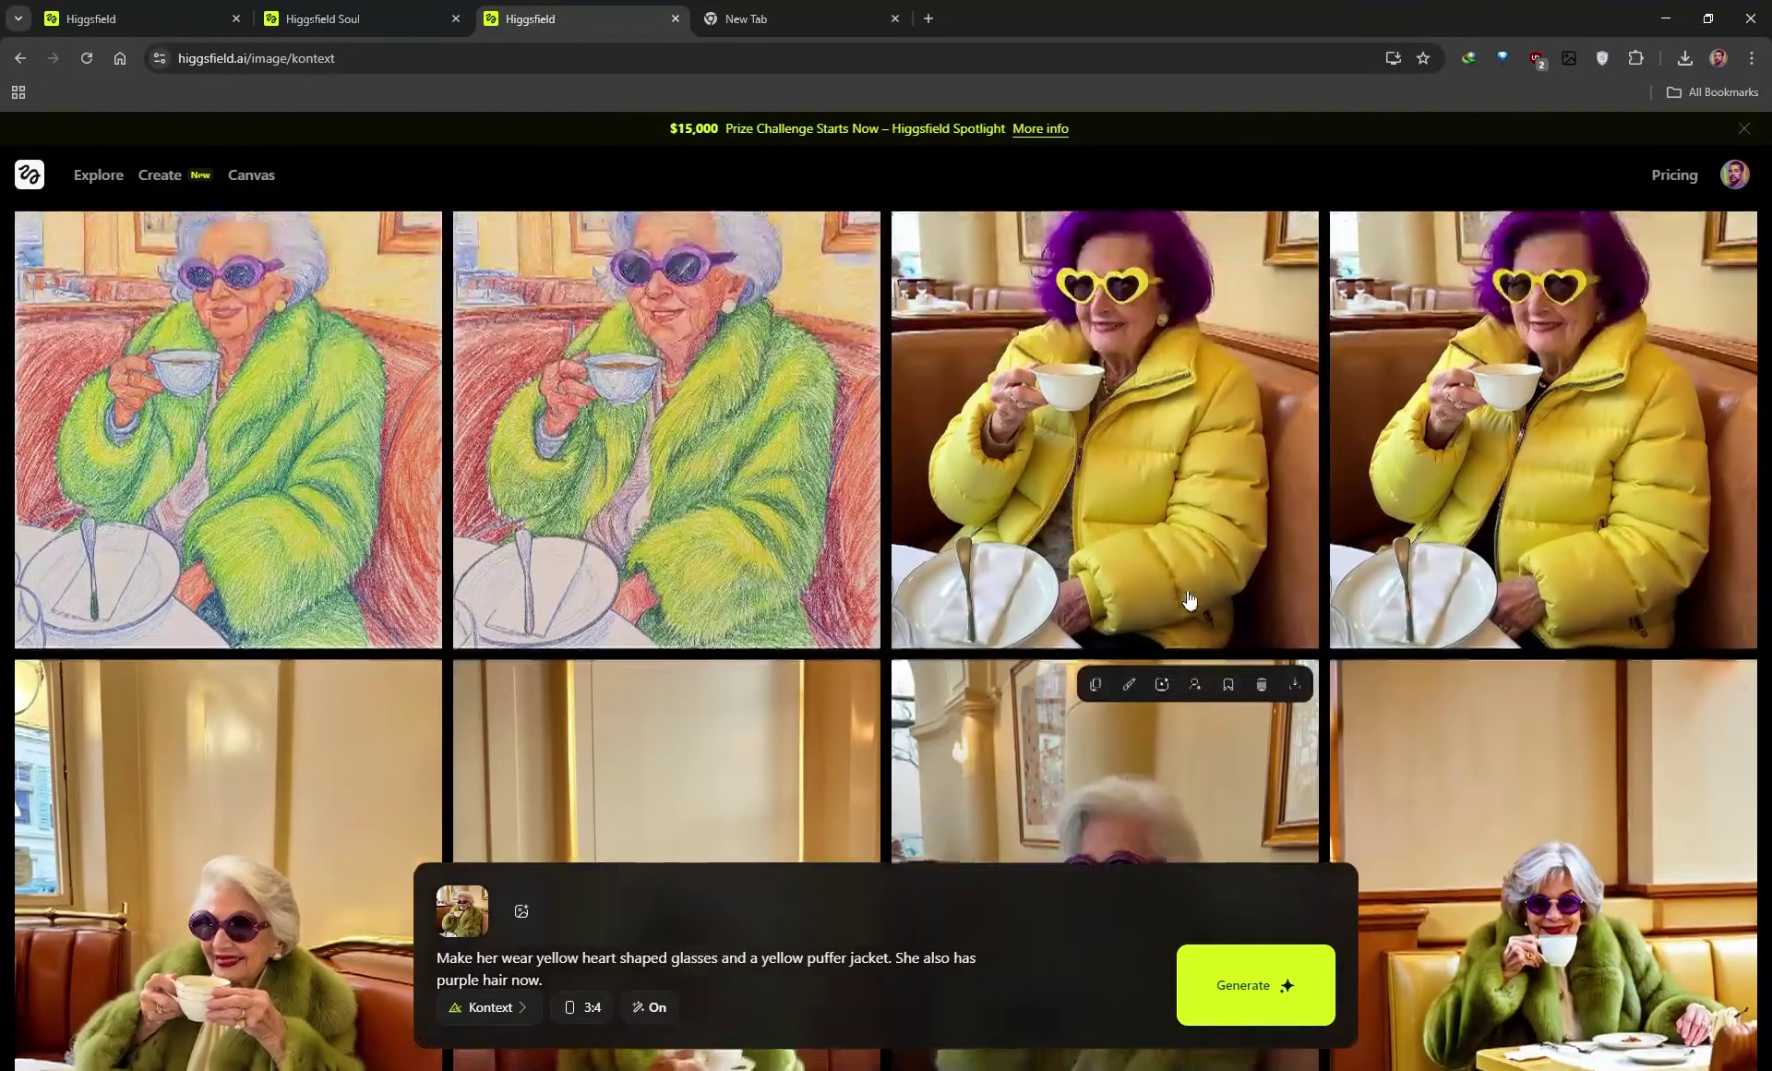
scroll(1191, 475, up, 1)
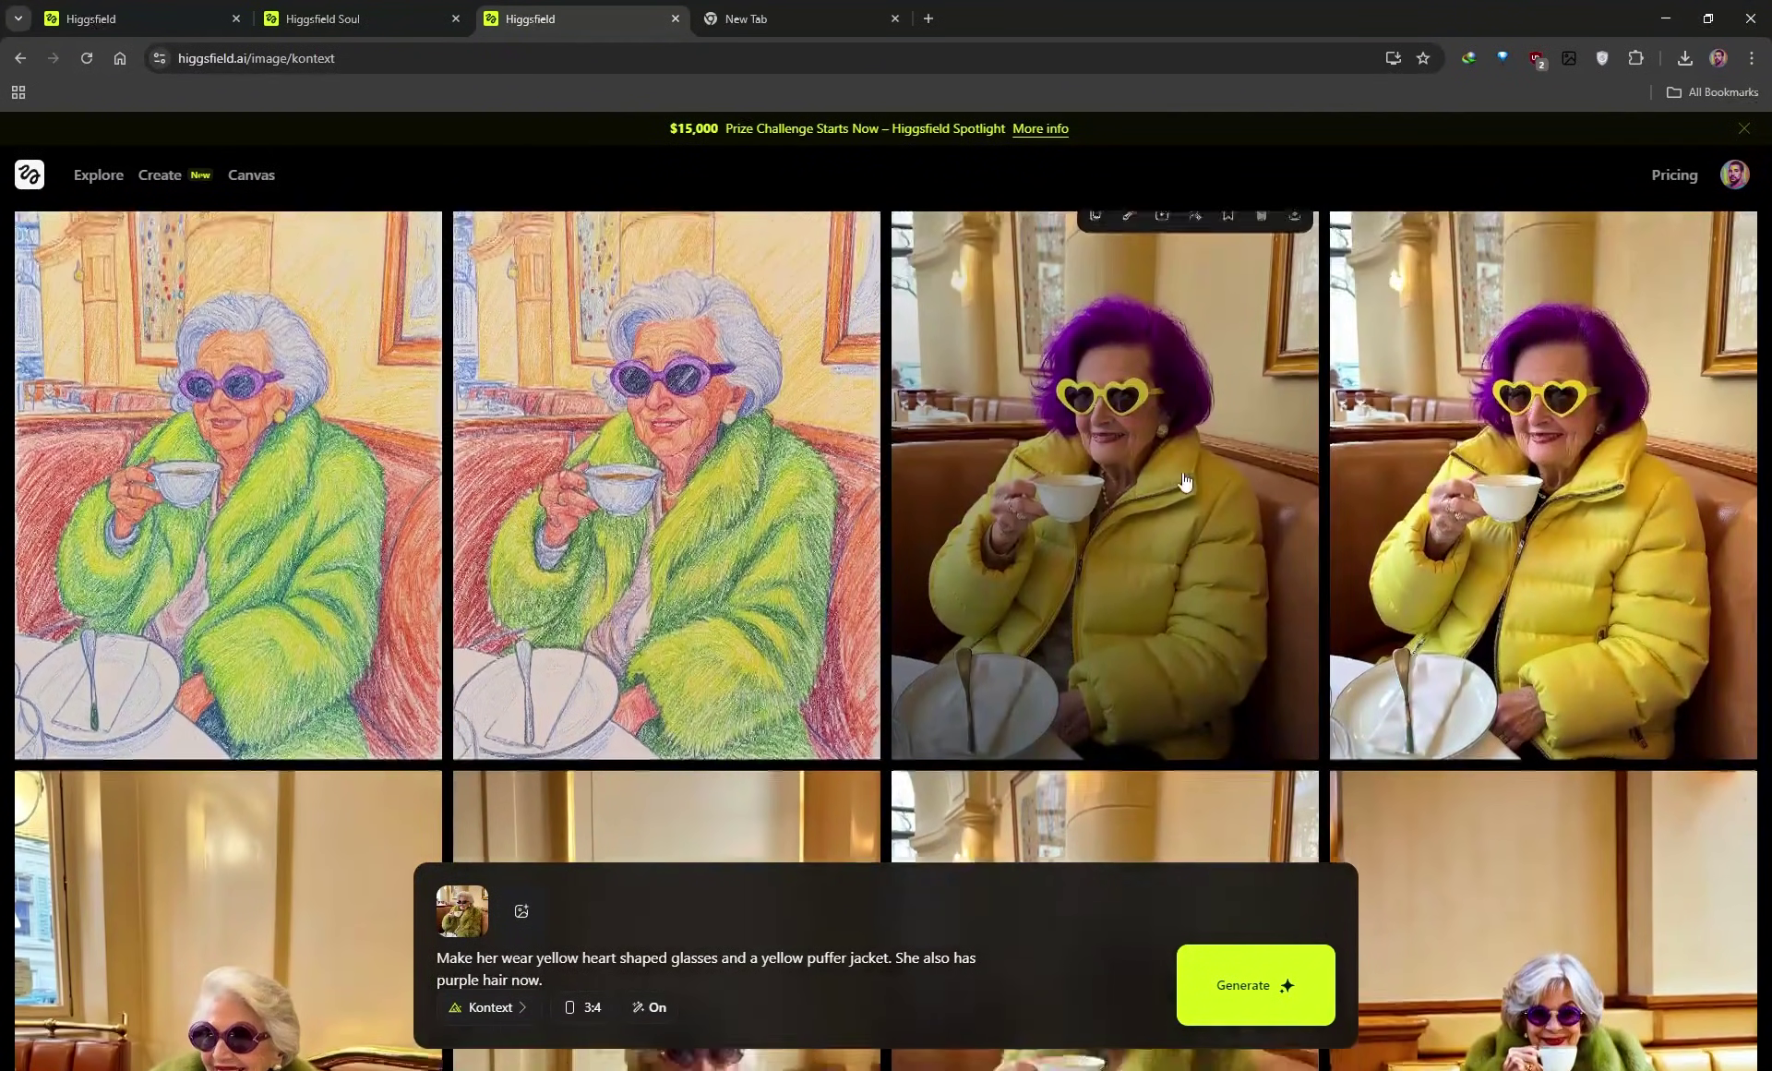
scroll(1161, 435, down, 2)
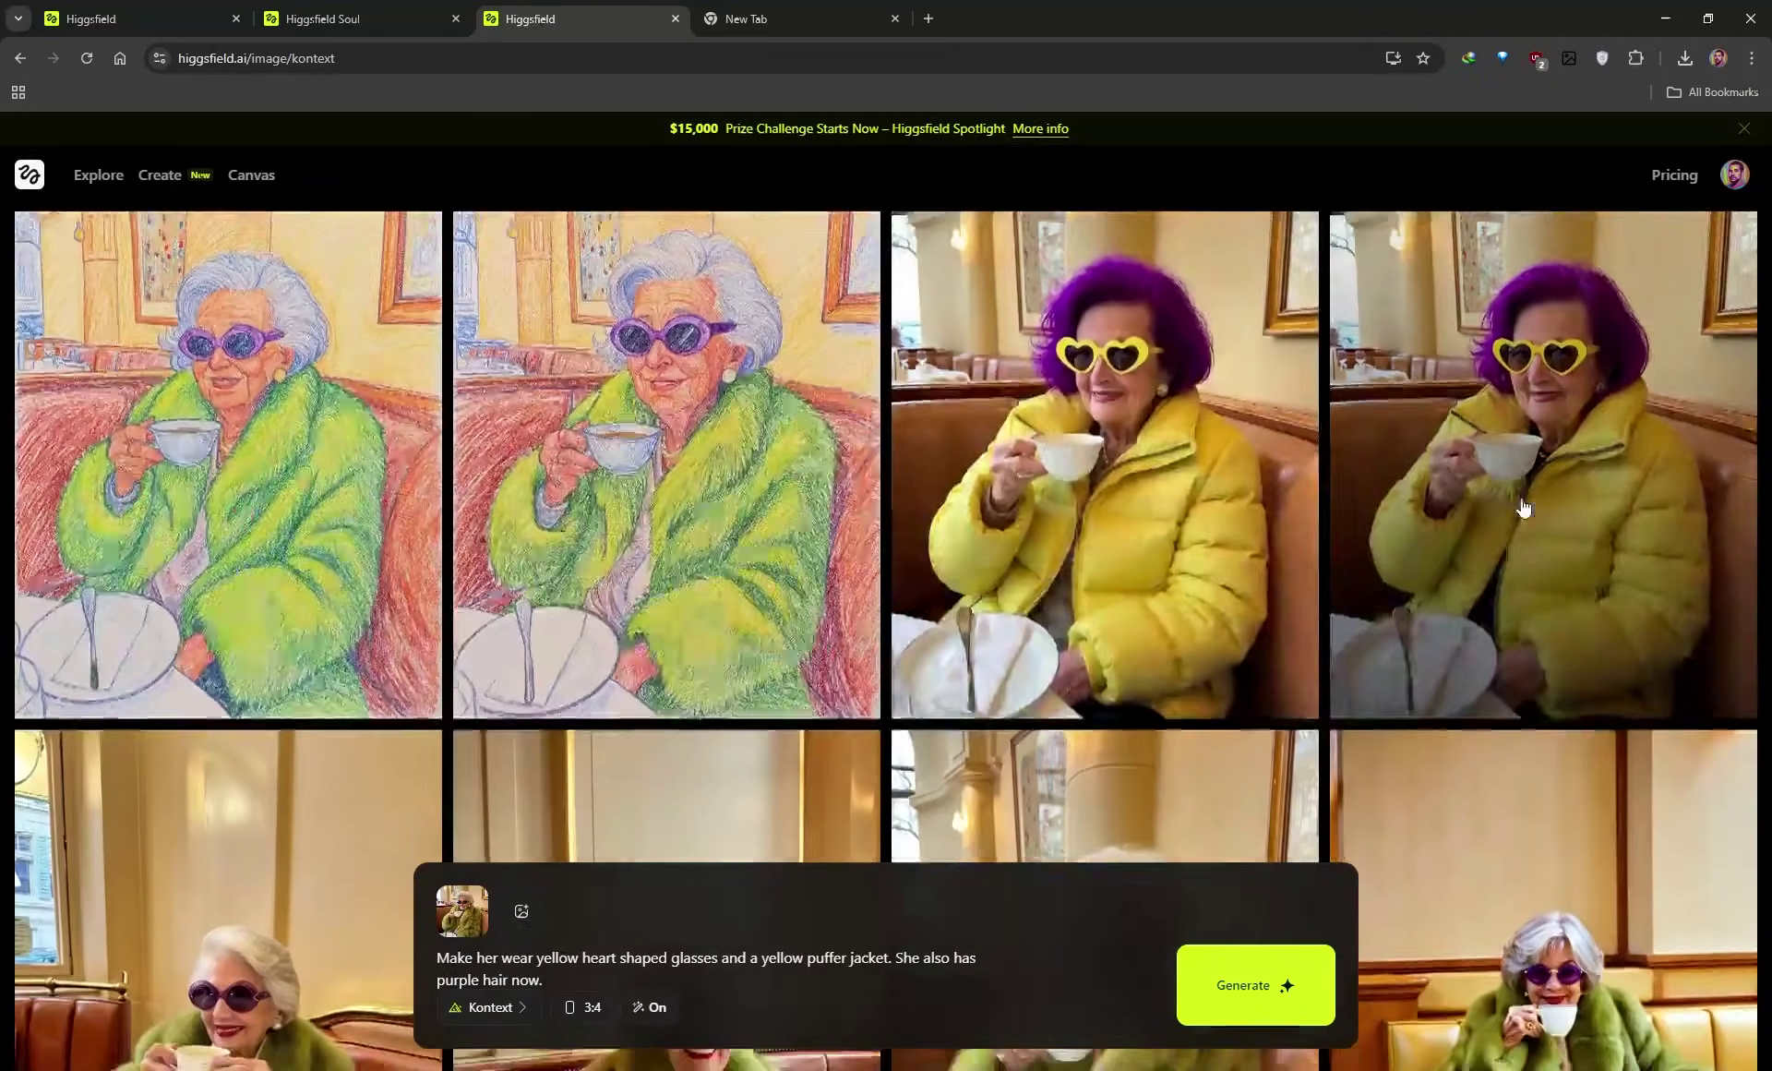
- Compare the puffer jacket and coloured-pencil edits with the original café image, and check the model choice without changing Flux Kontext Max
scroll(1176, 616, down, 2)
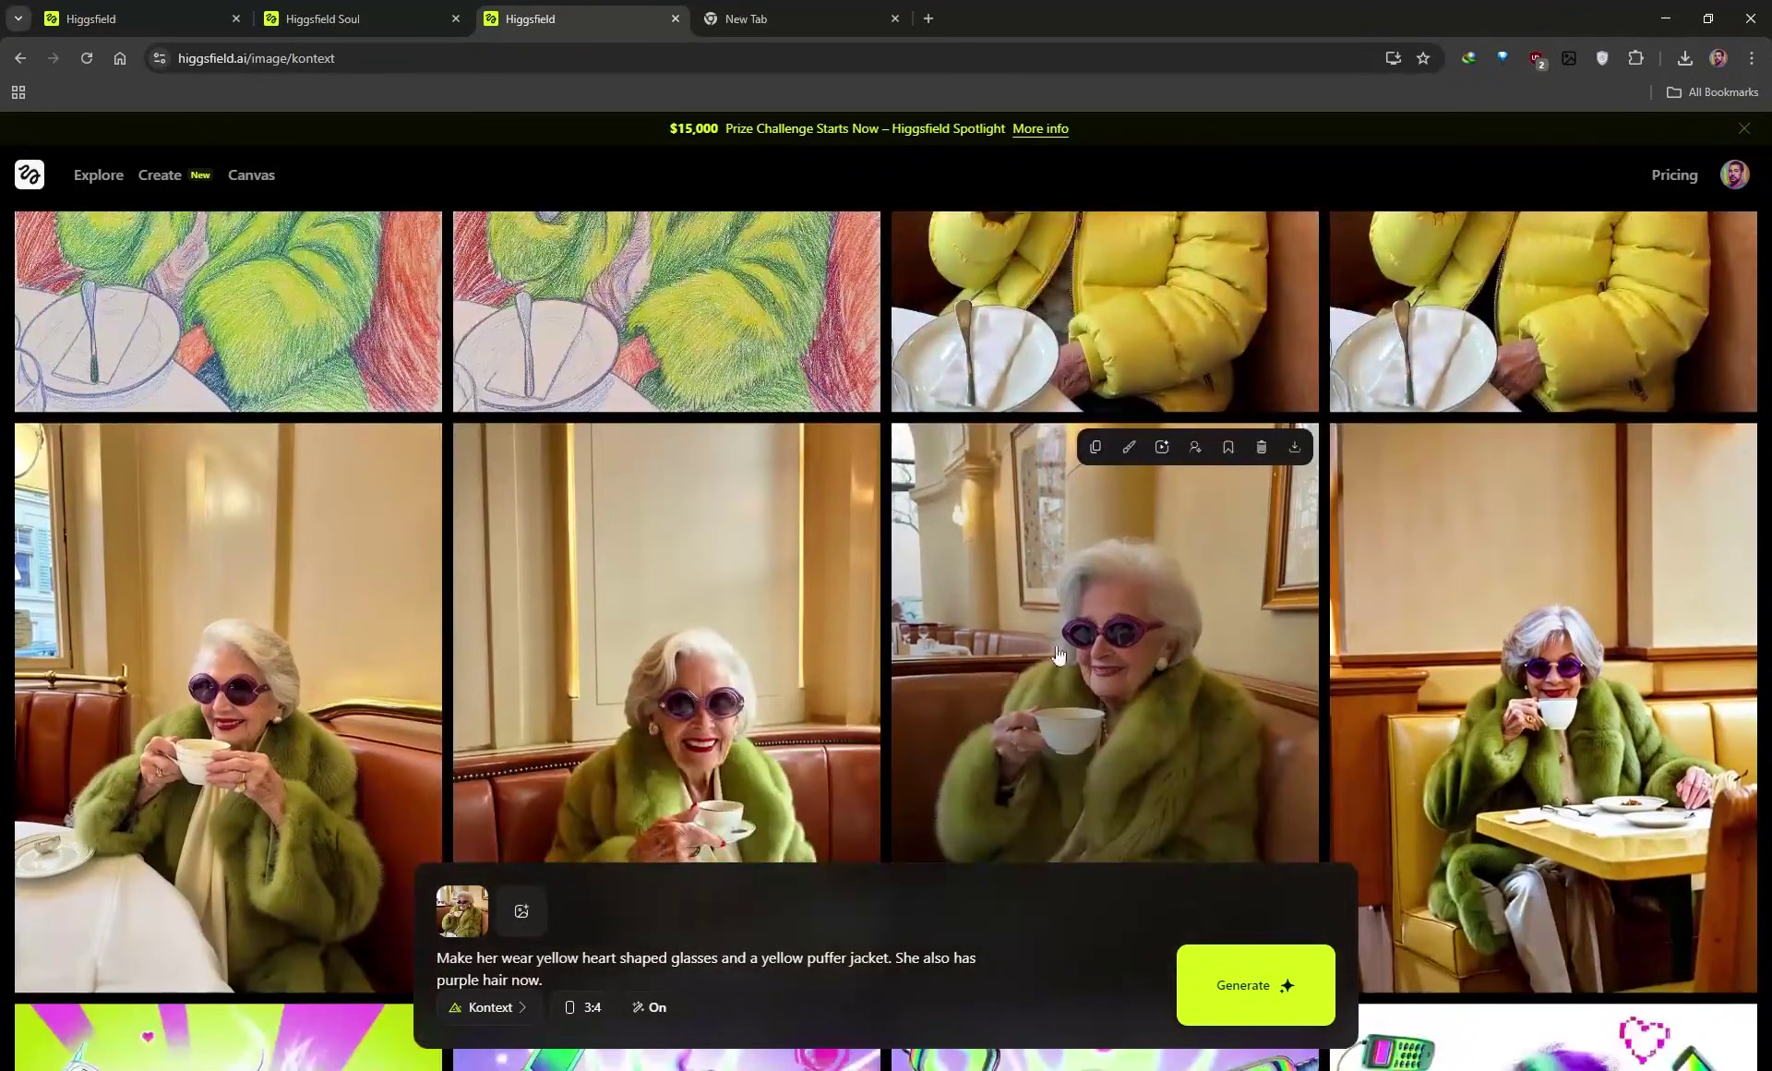
scroll(1108, 666, up, 4)
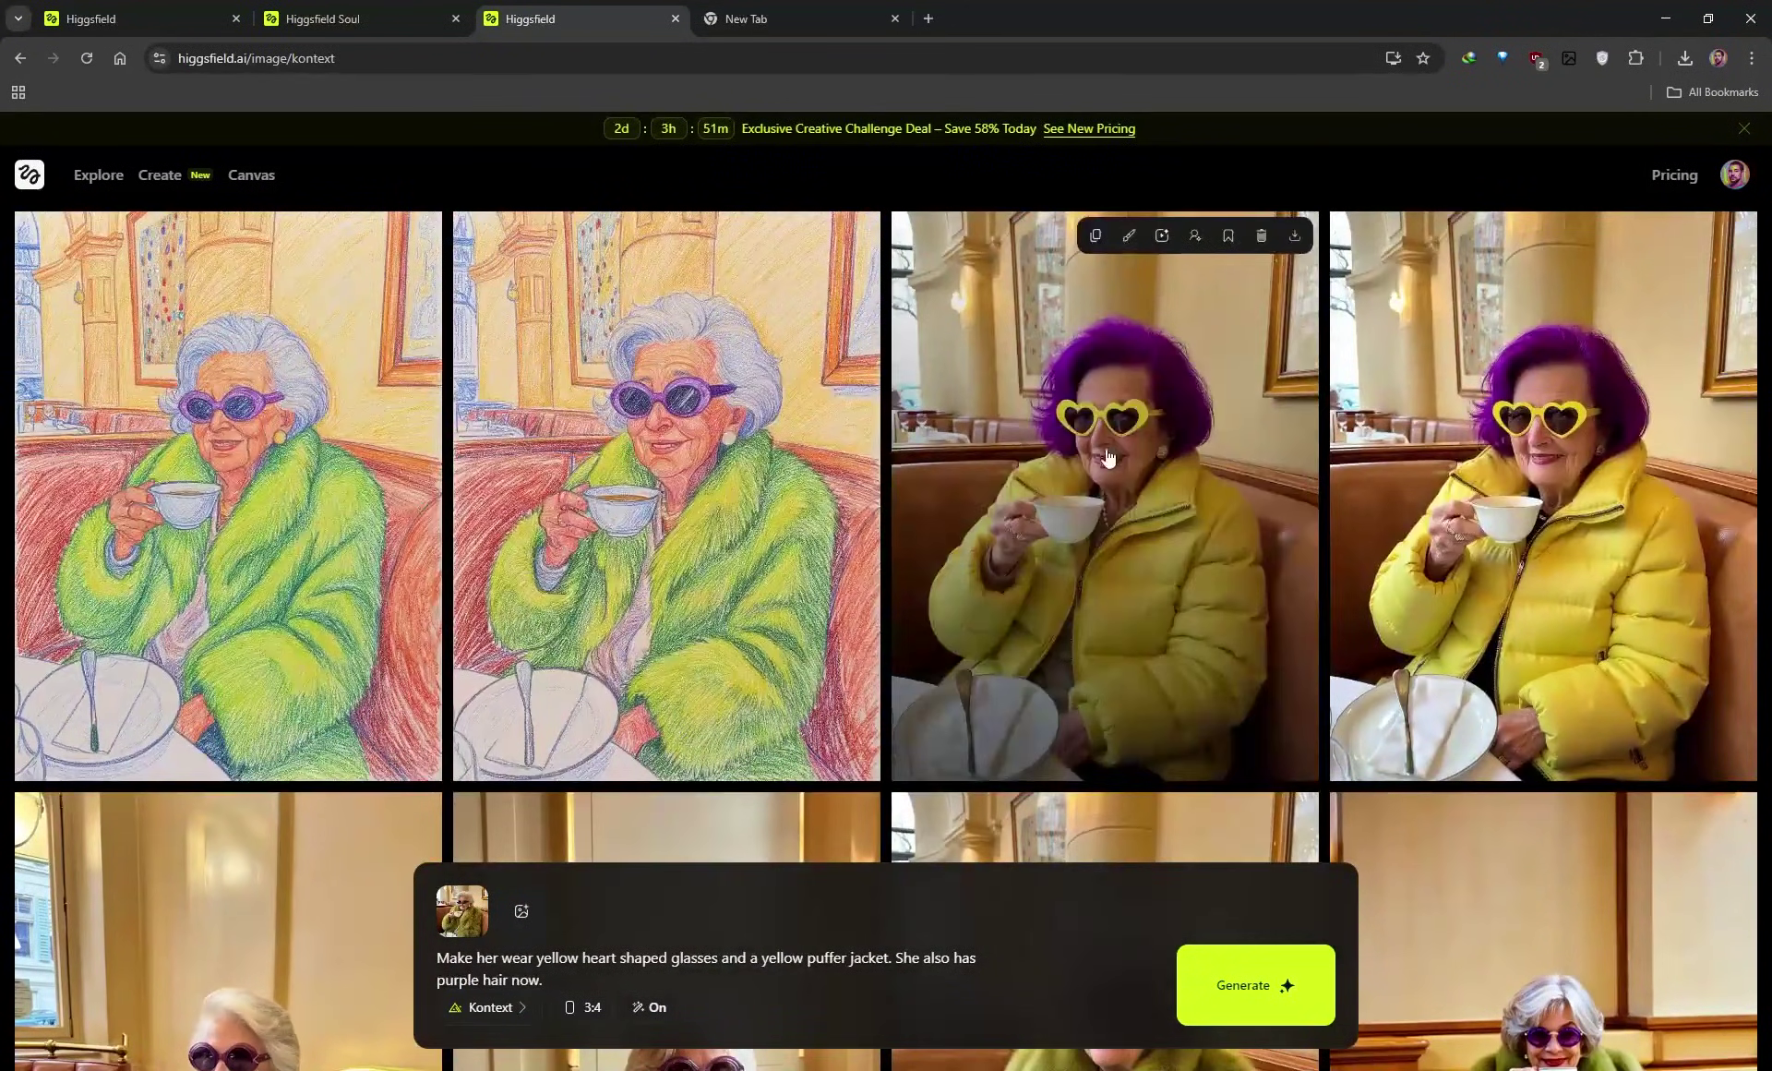
scroll(1107, 452, down, 4)
scroll(1148, 744, up, 4)
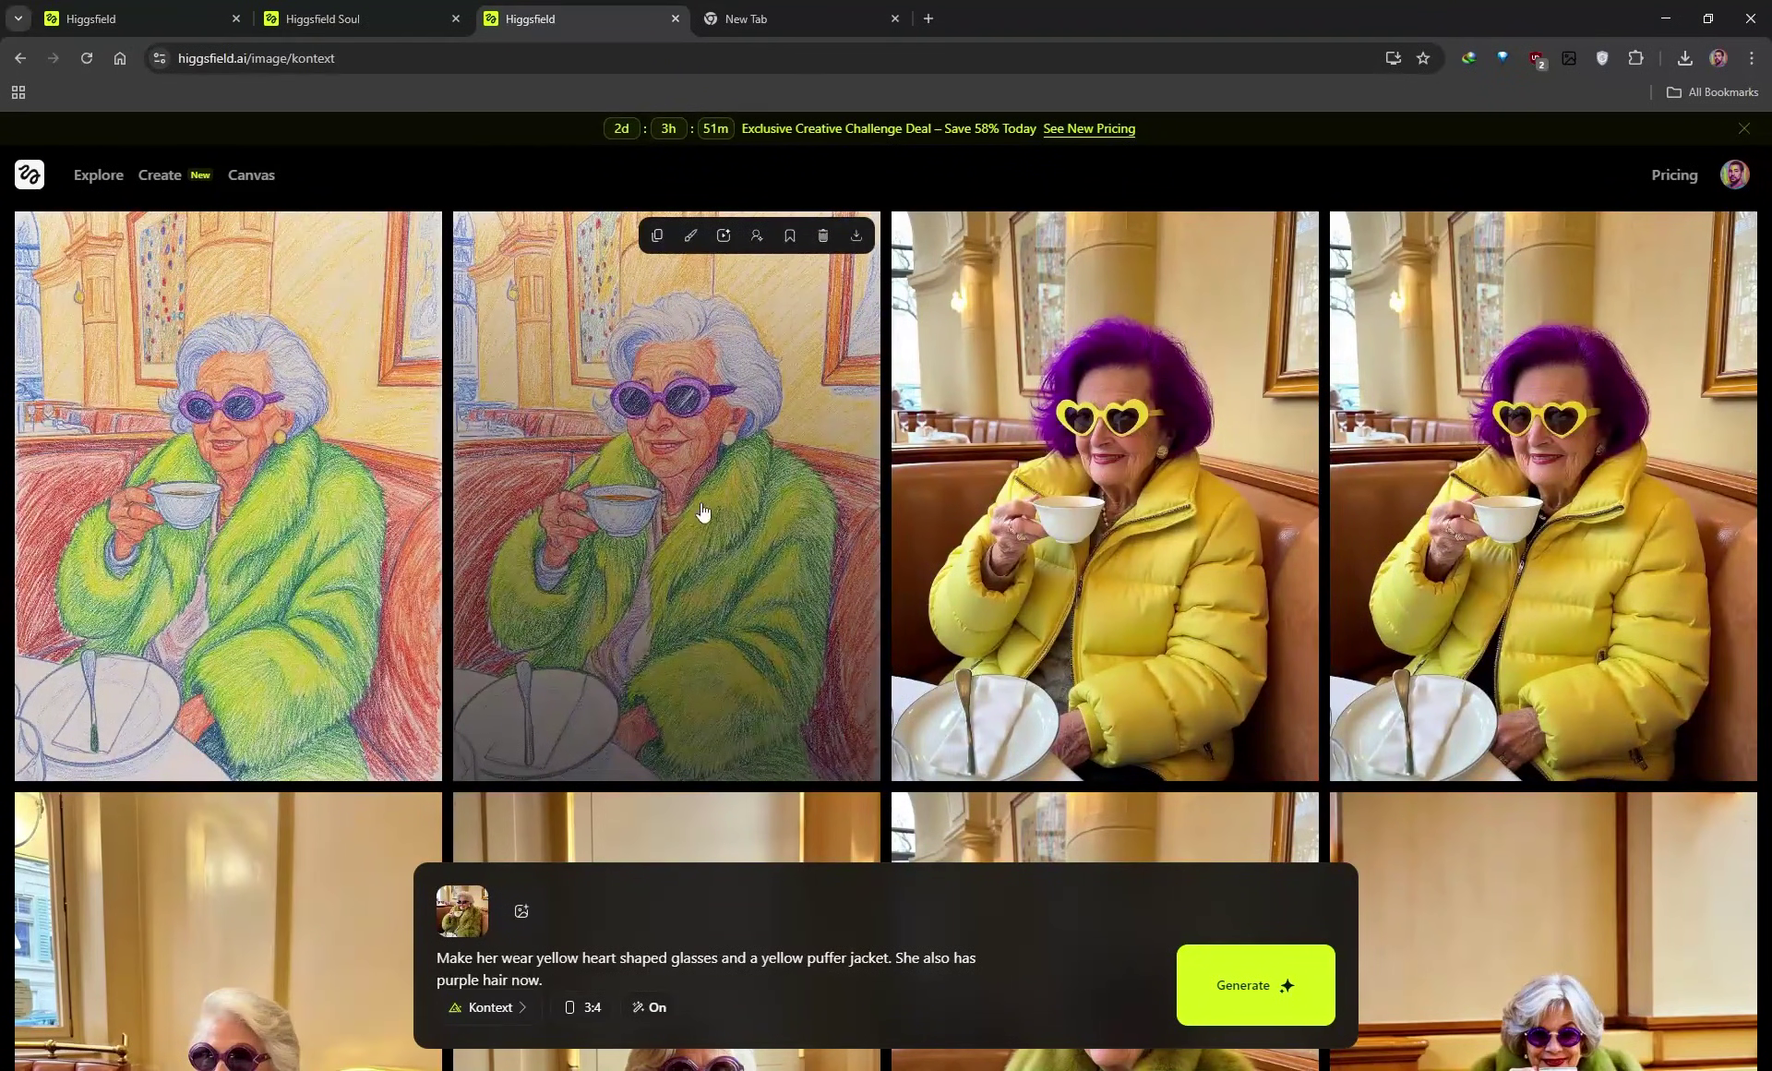
click(496, 1015)
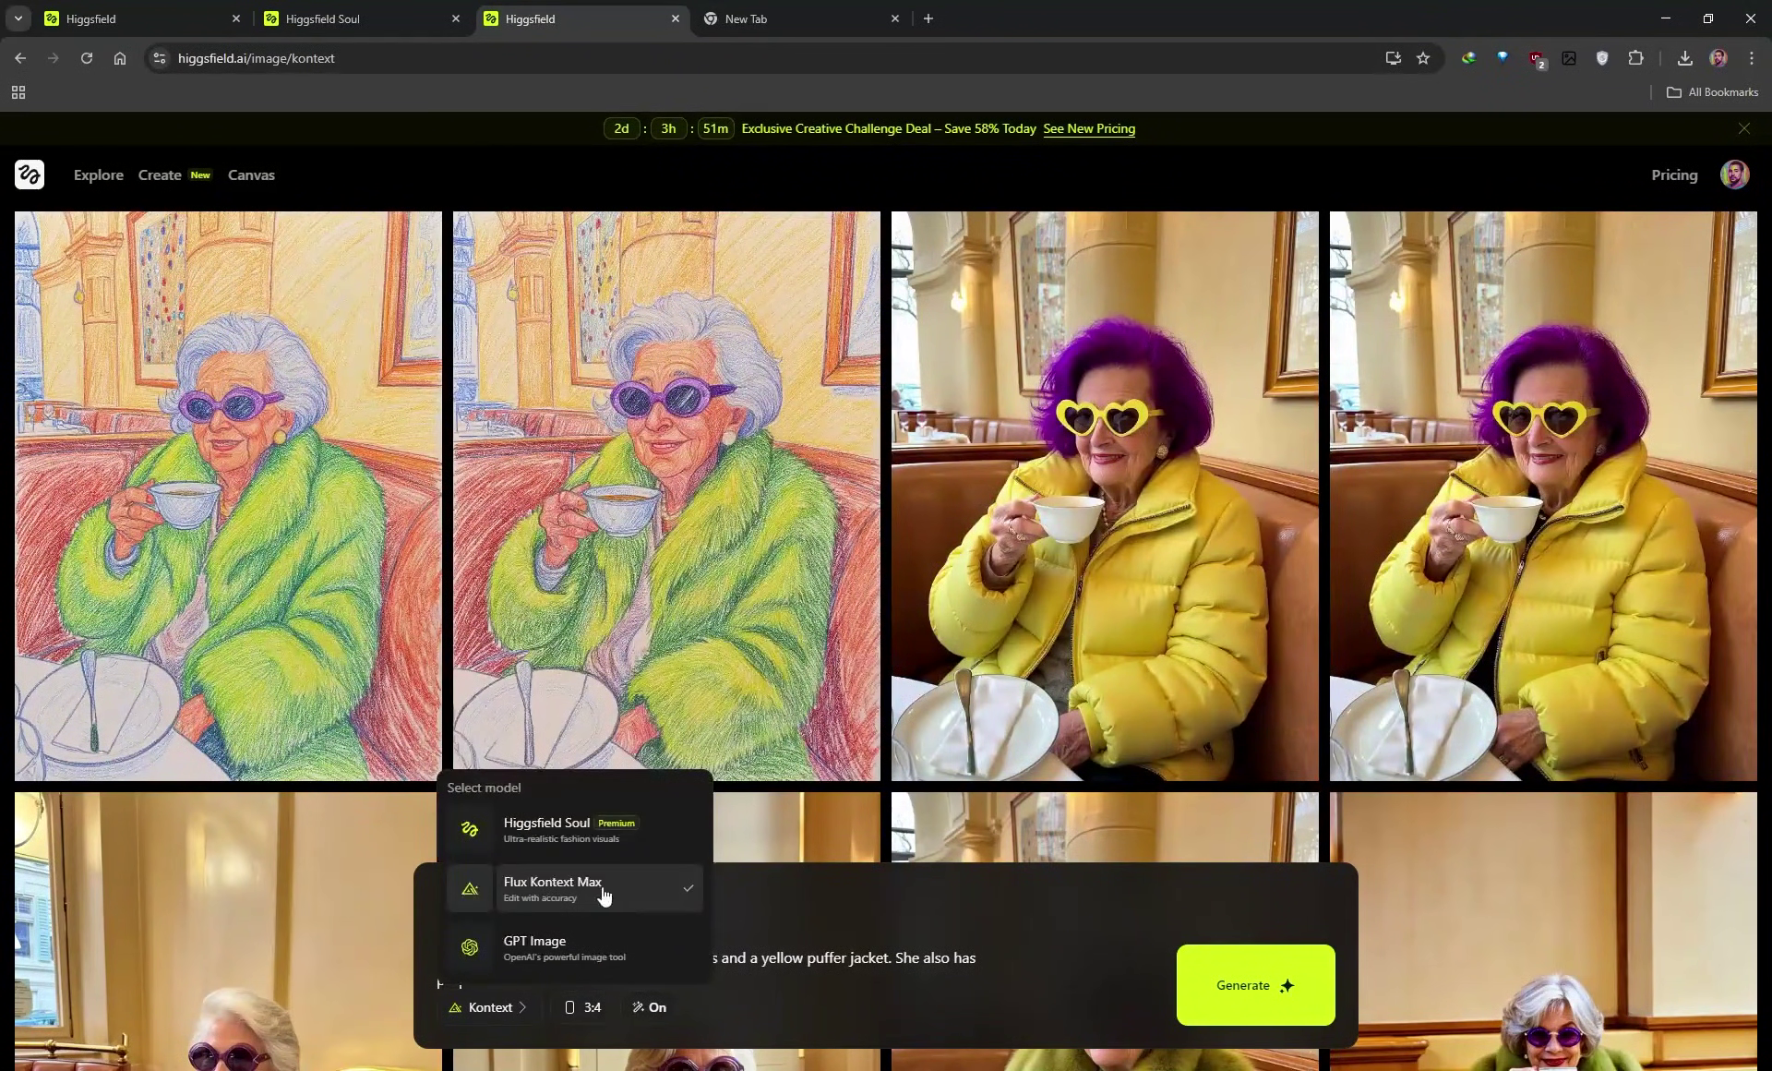
click(929, 900)
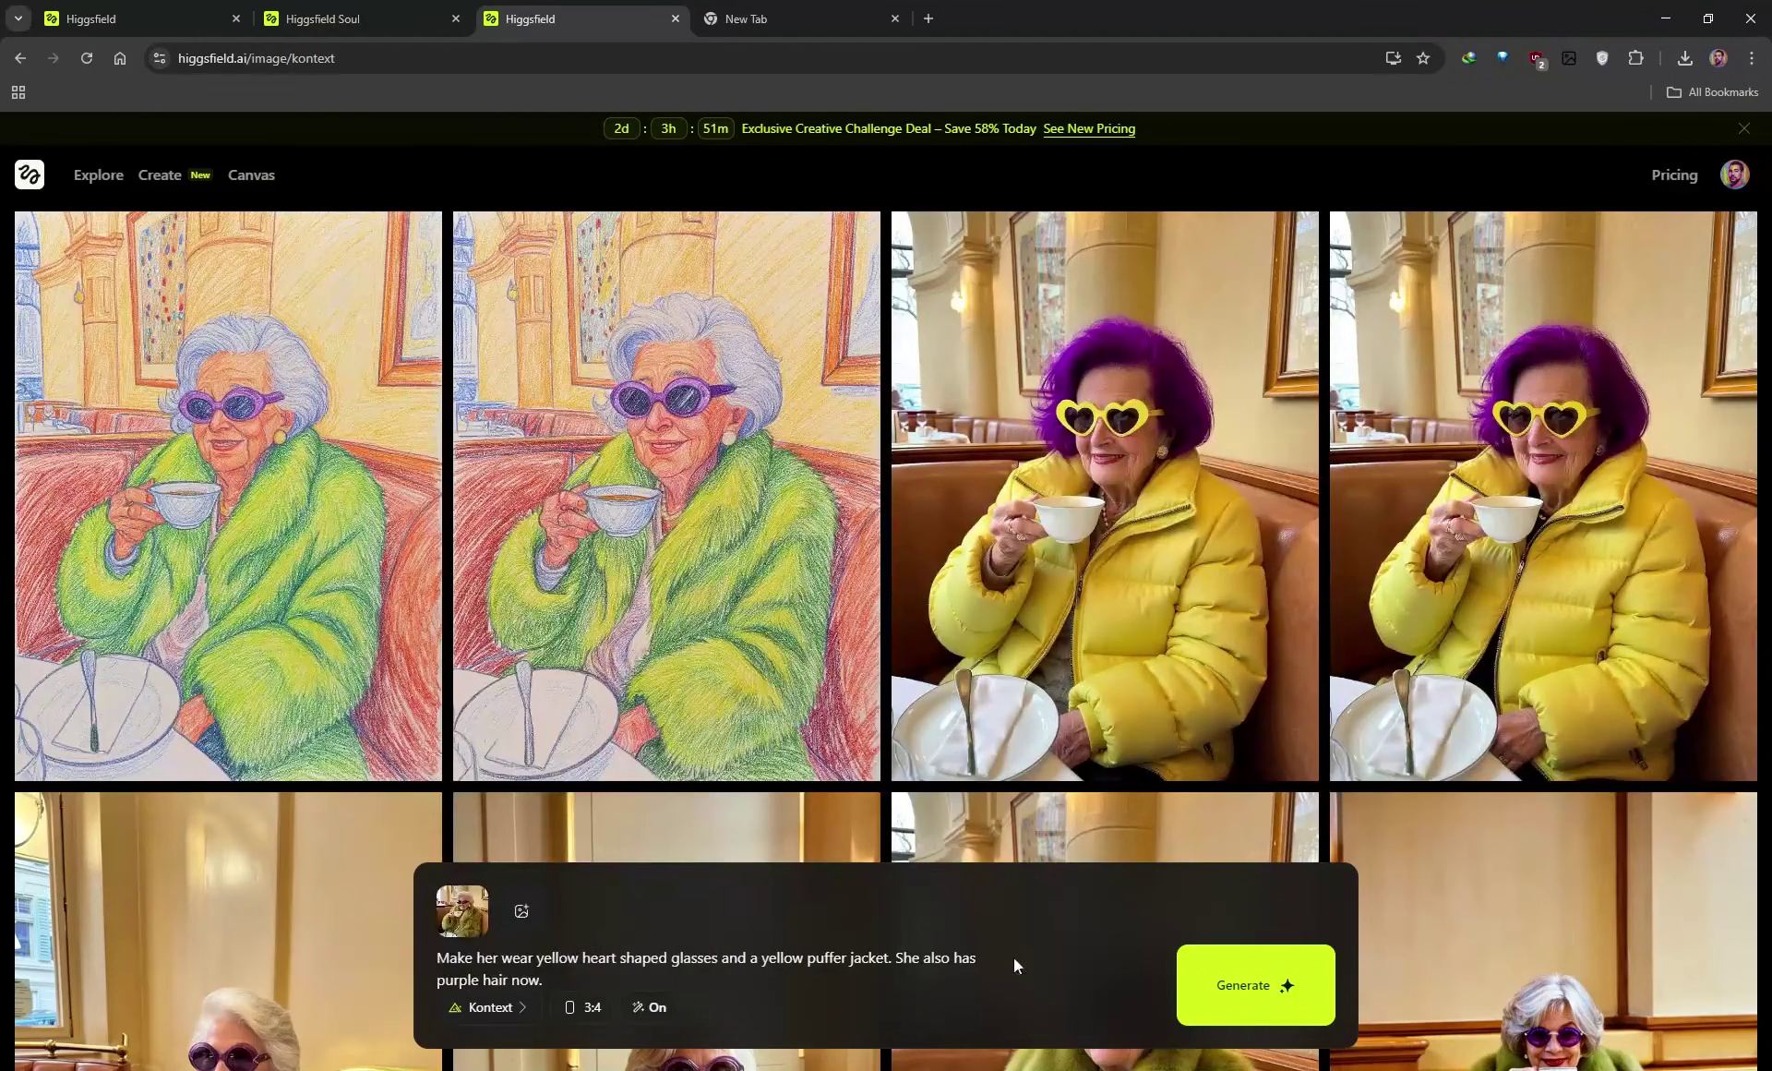
- Examine how the yellow puffer jacket, heart-shaped glasses and purple hair edit differs from the original green fur coat image
scroll(1062, 738, down, 1)
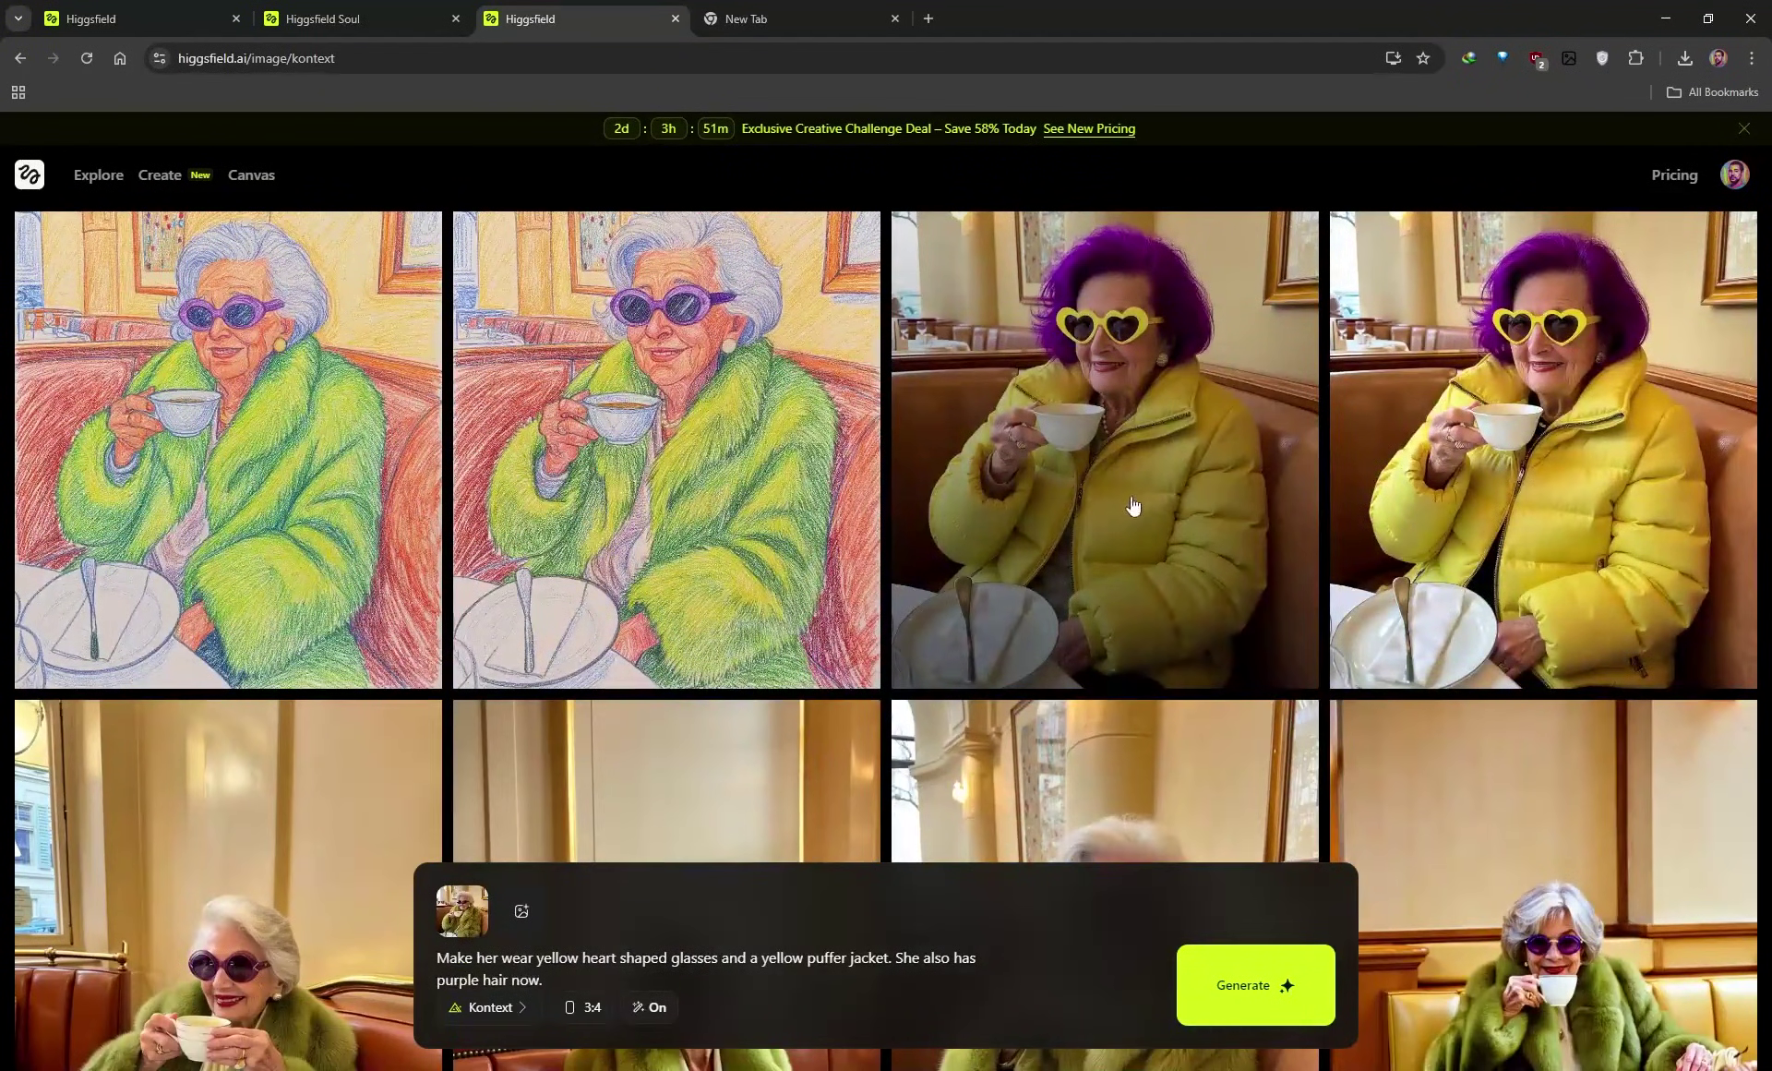
scroll(1121, 510, up, 1)
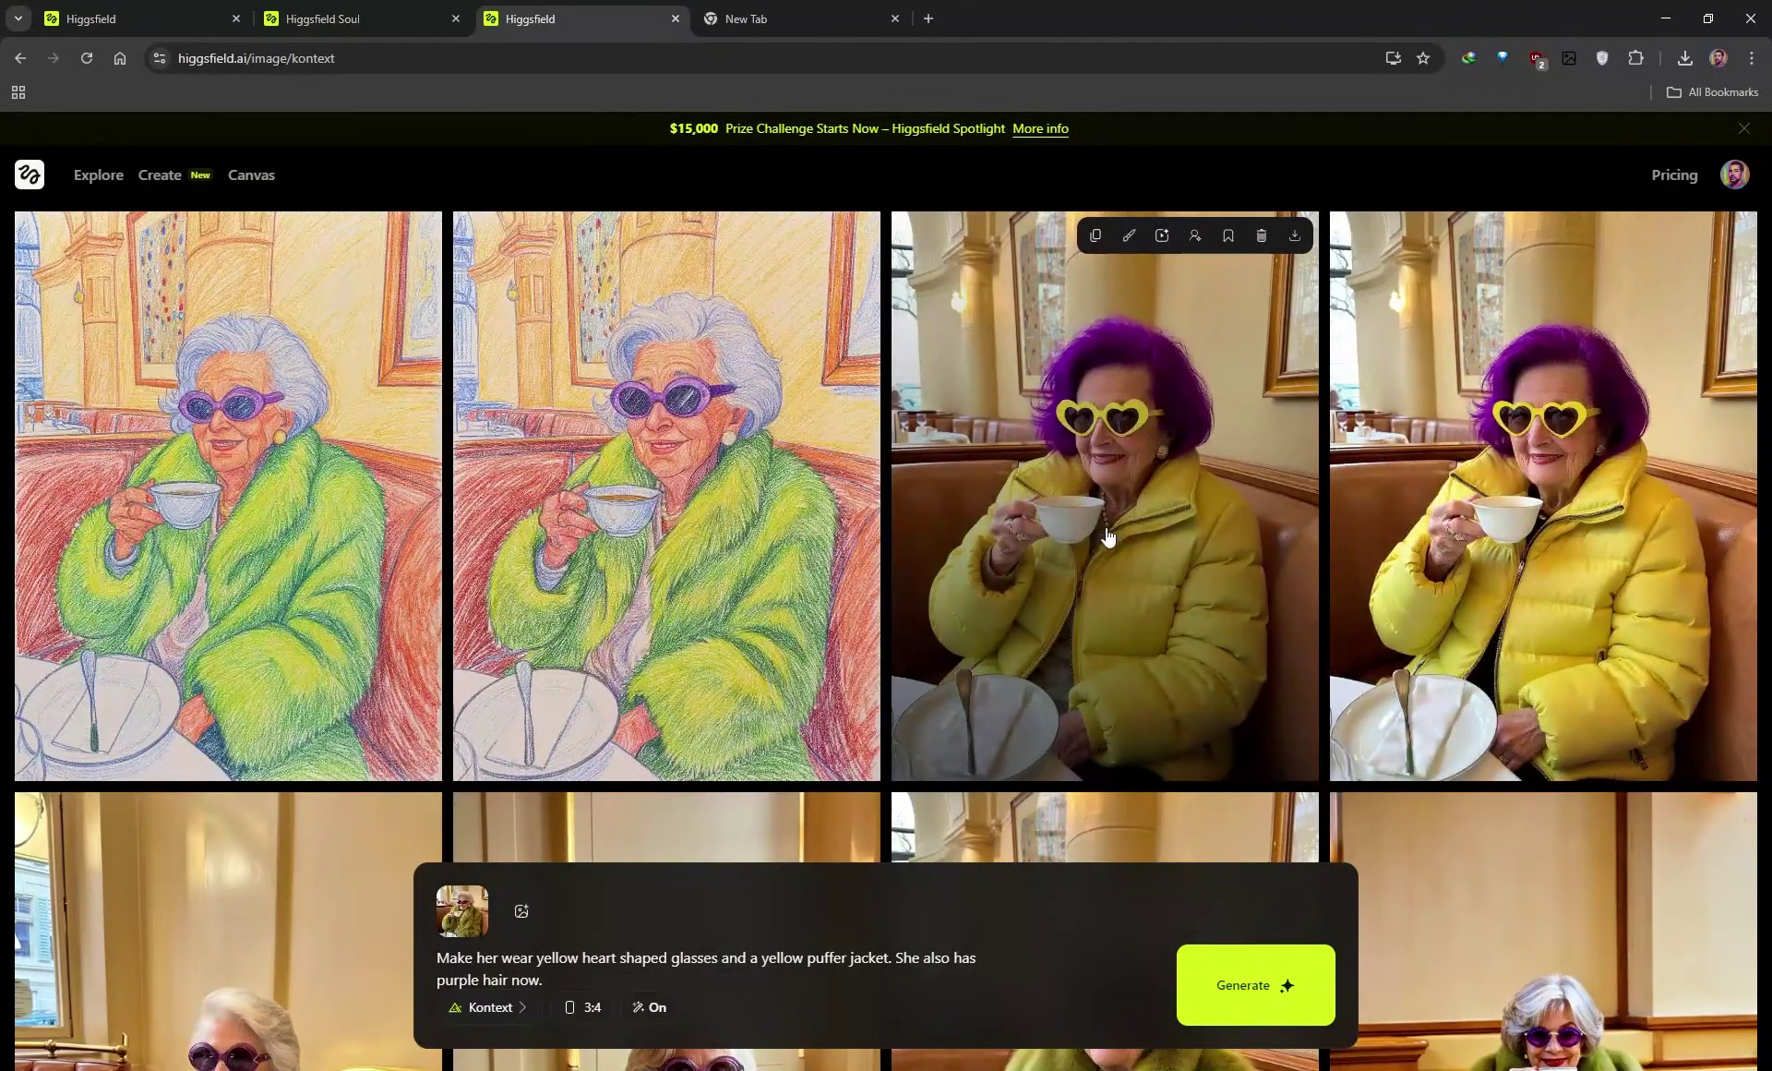
scroll(1108, 536, down, 2)
scroll(1181, 396, up, 2)
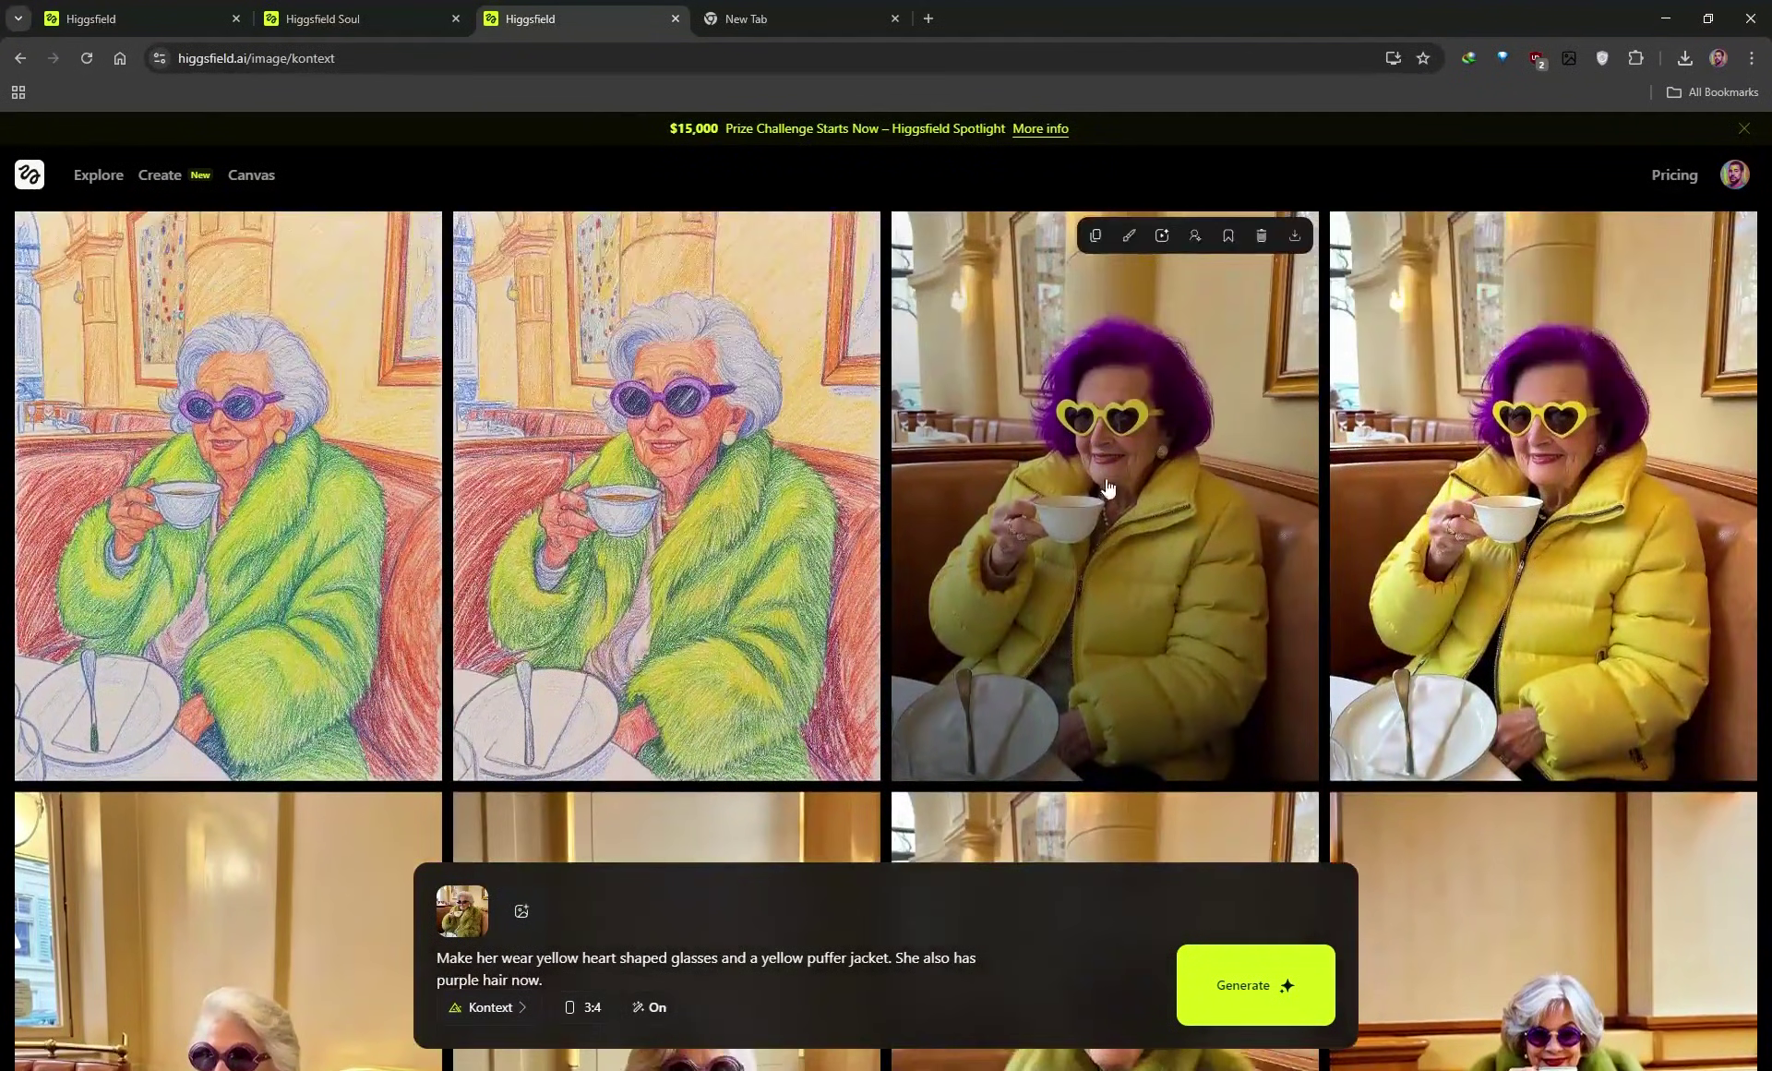
scroll(1107, 494, down, 2)
scroll(1112, 553, down, 3)
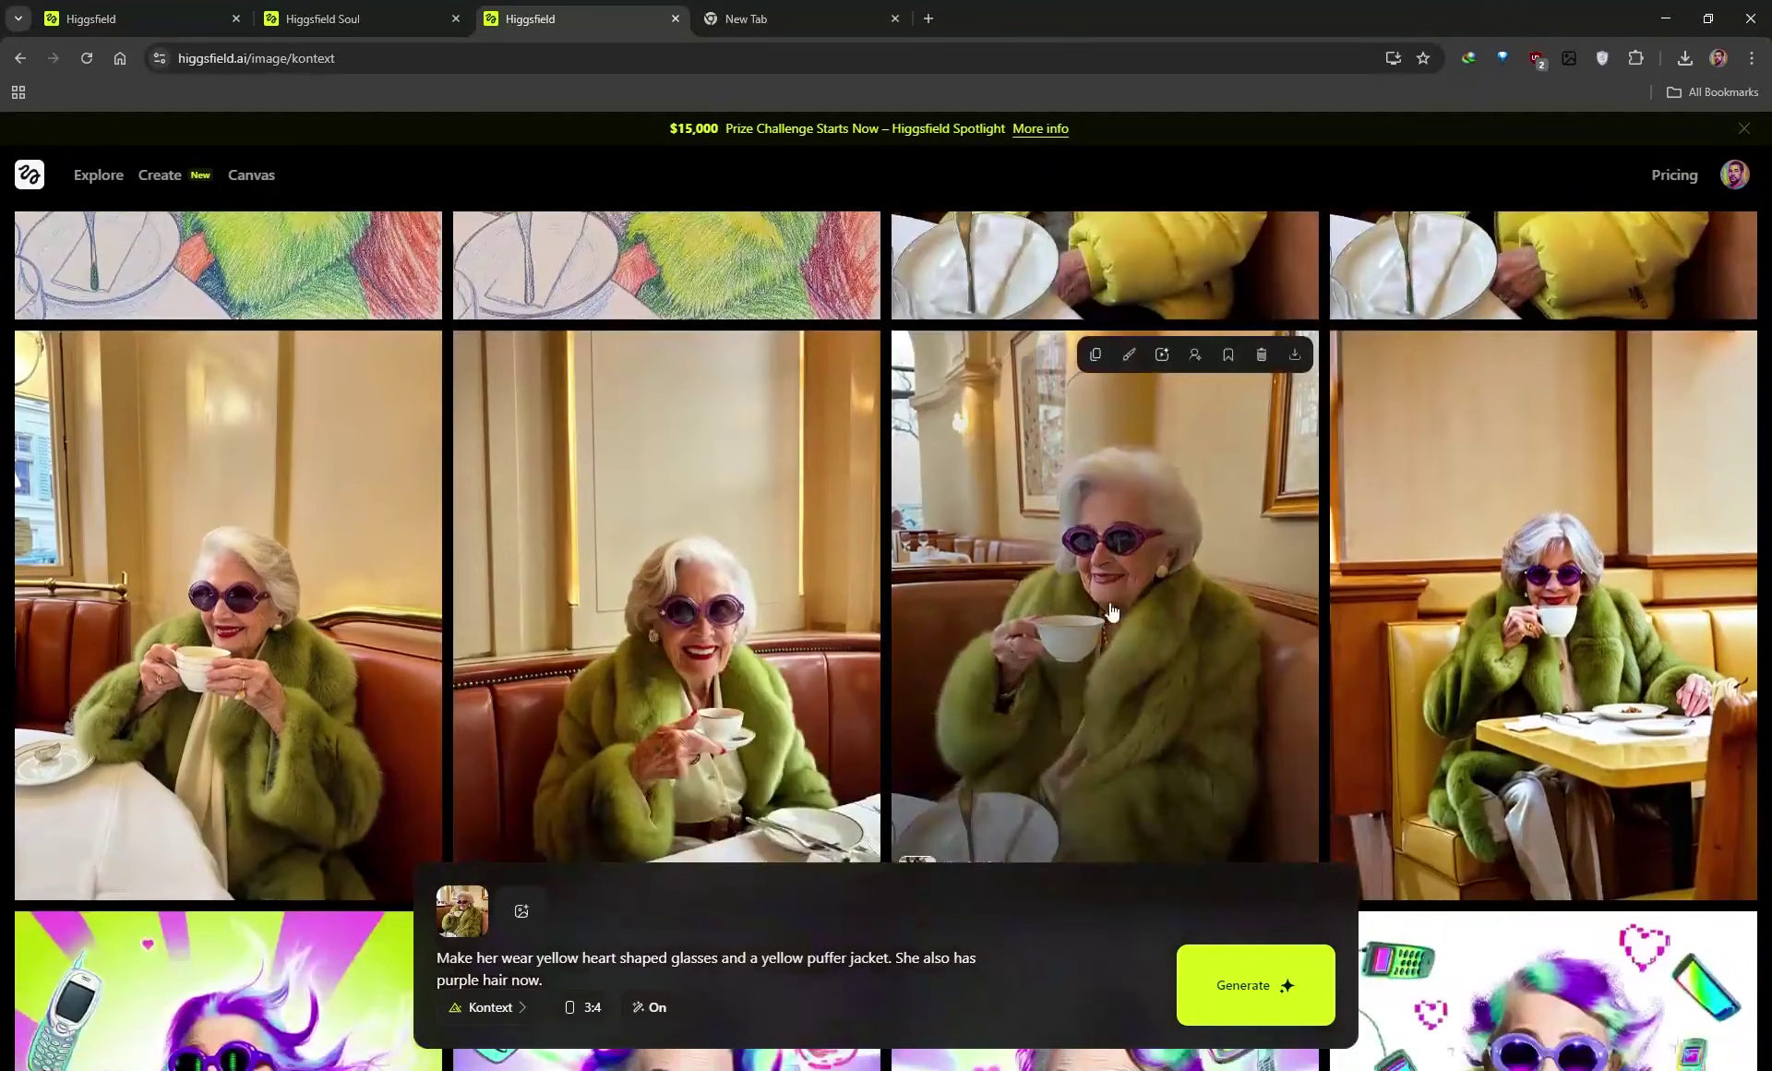
scroll(1233, 650, up, 3)
scroll(1234, 649, up, 2)
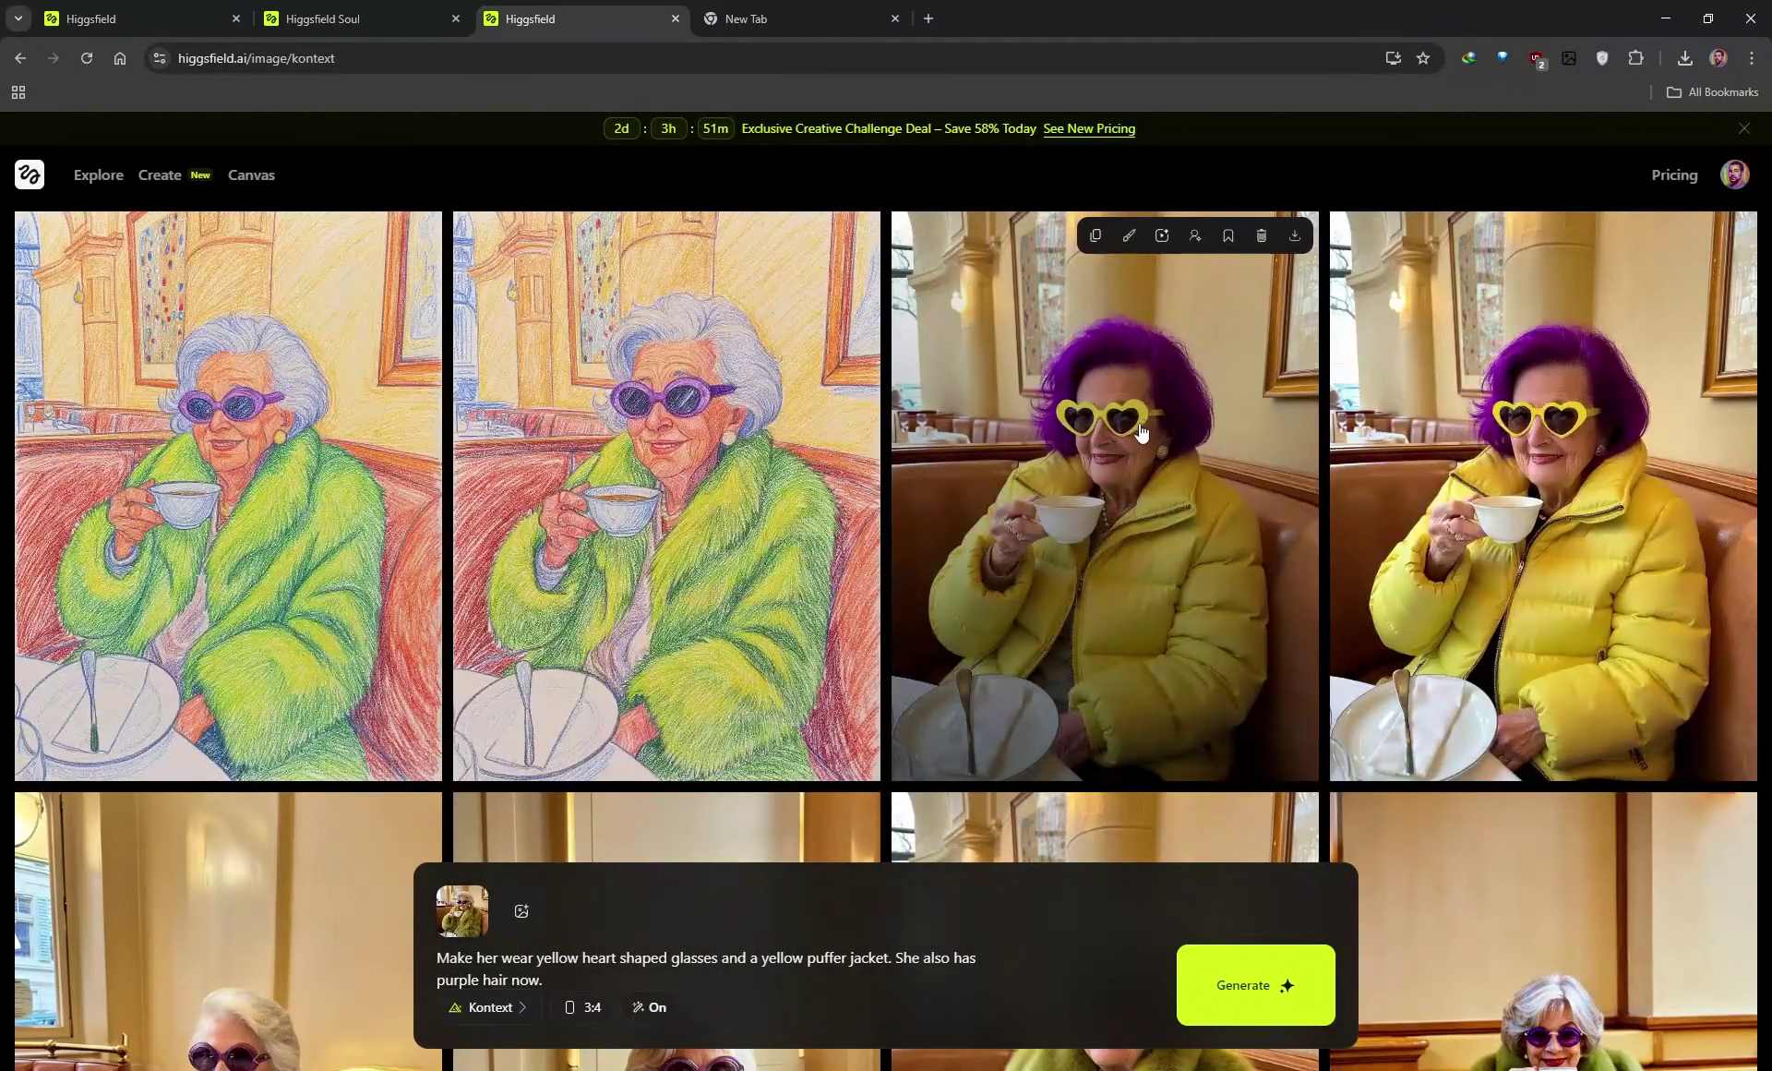
- Open the yellow puffer jacket image of the elderly woman and use it as the starting image for a video
key(ctrl+w)
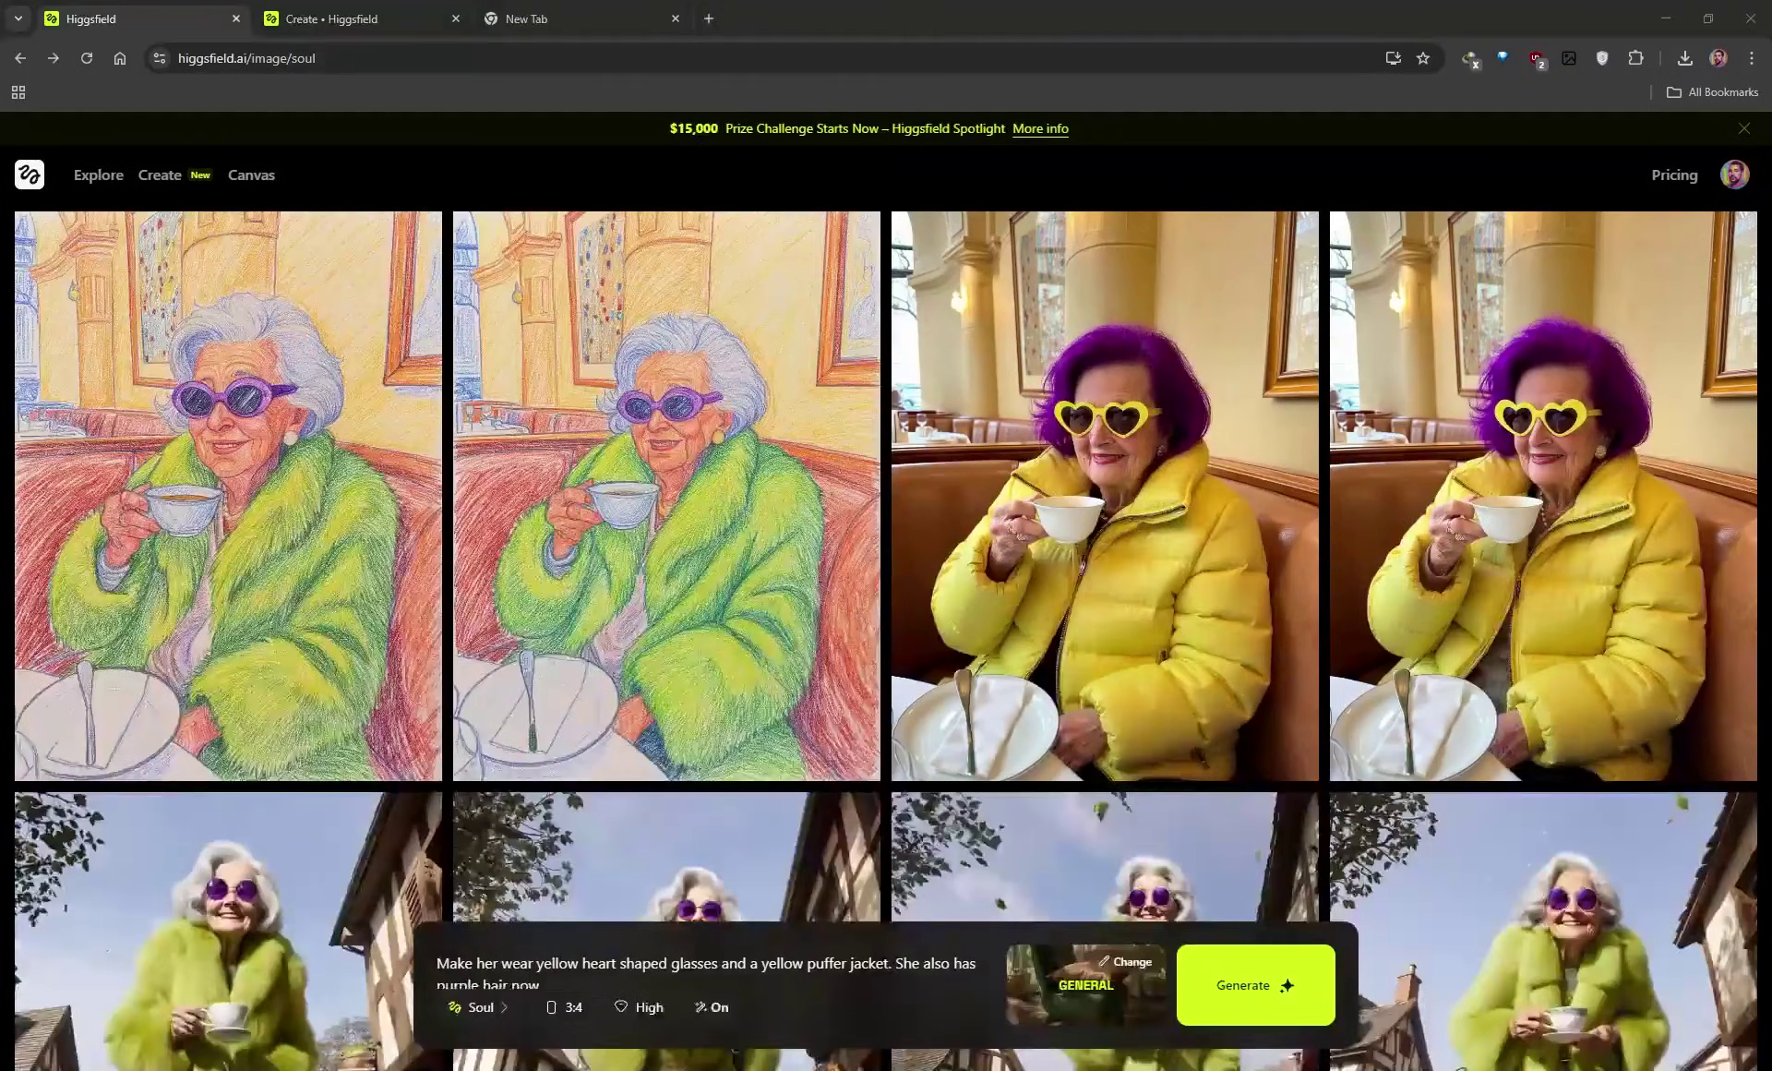
mouse_move(1078, 429)
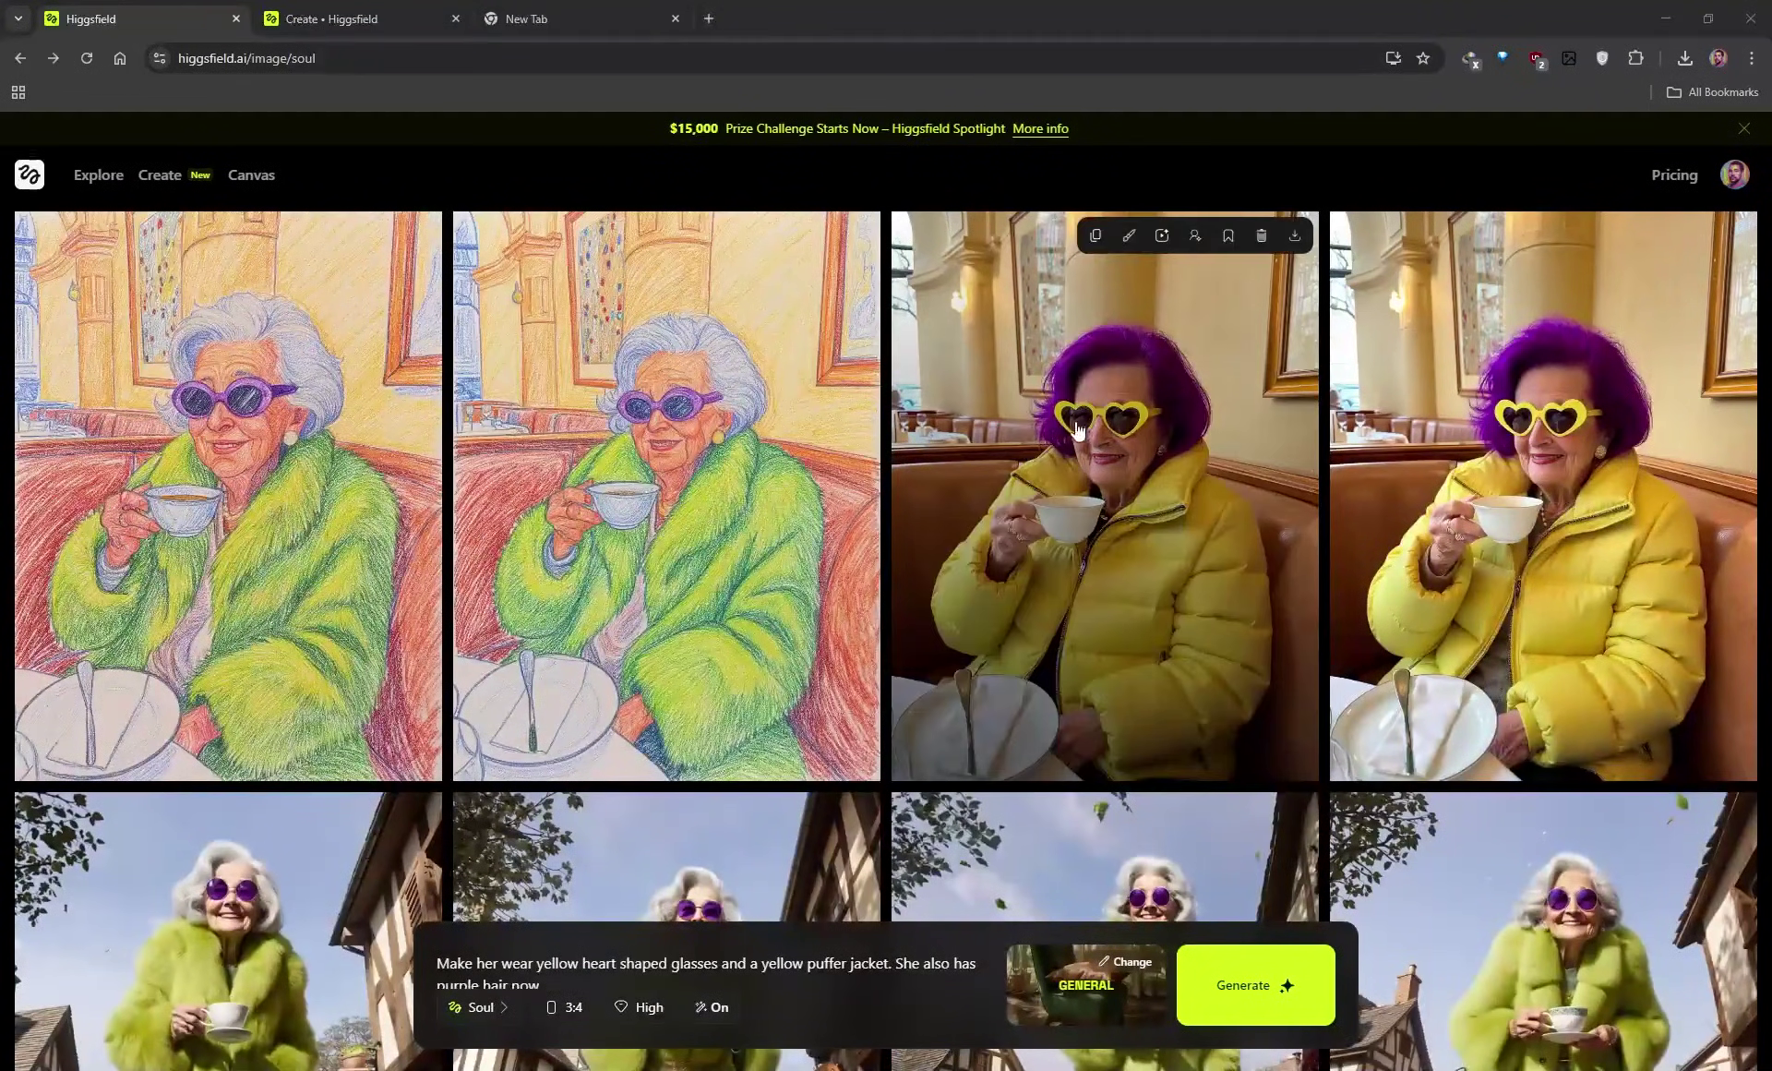
click(1128, 426)
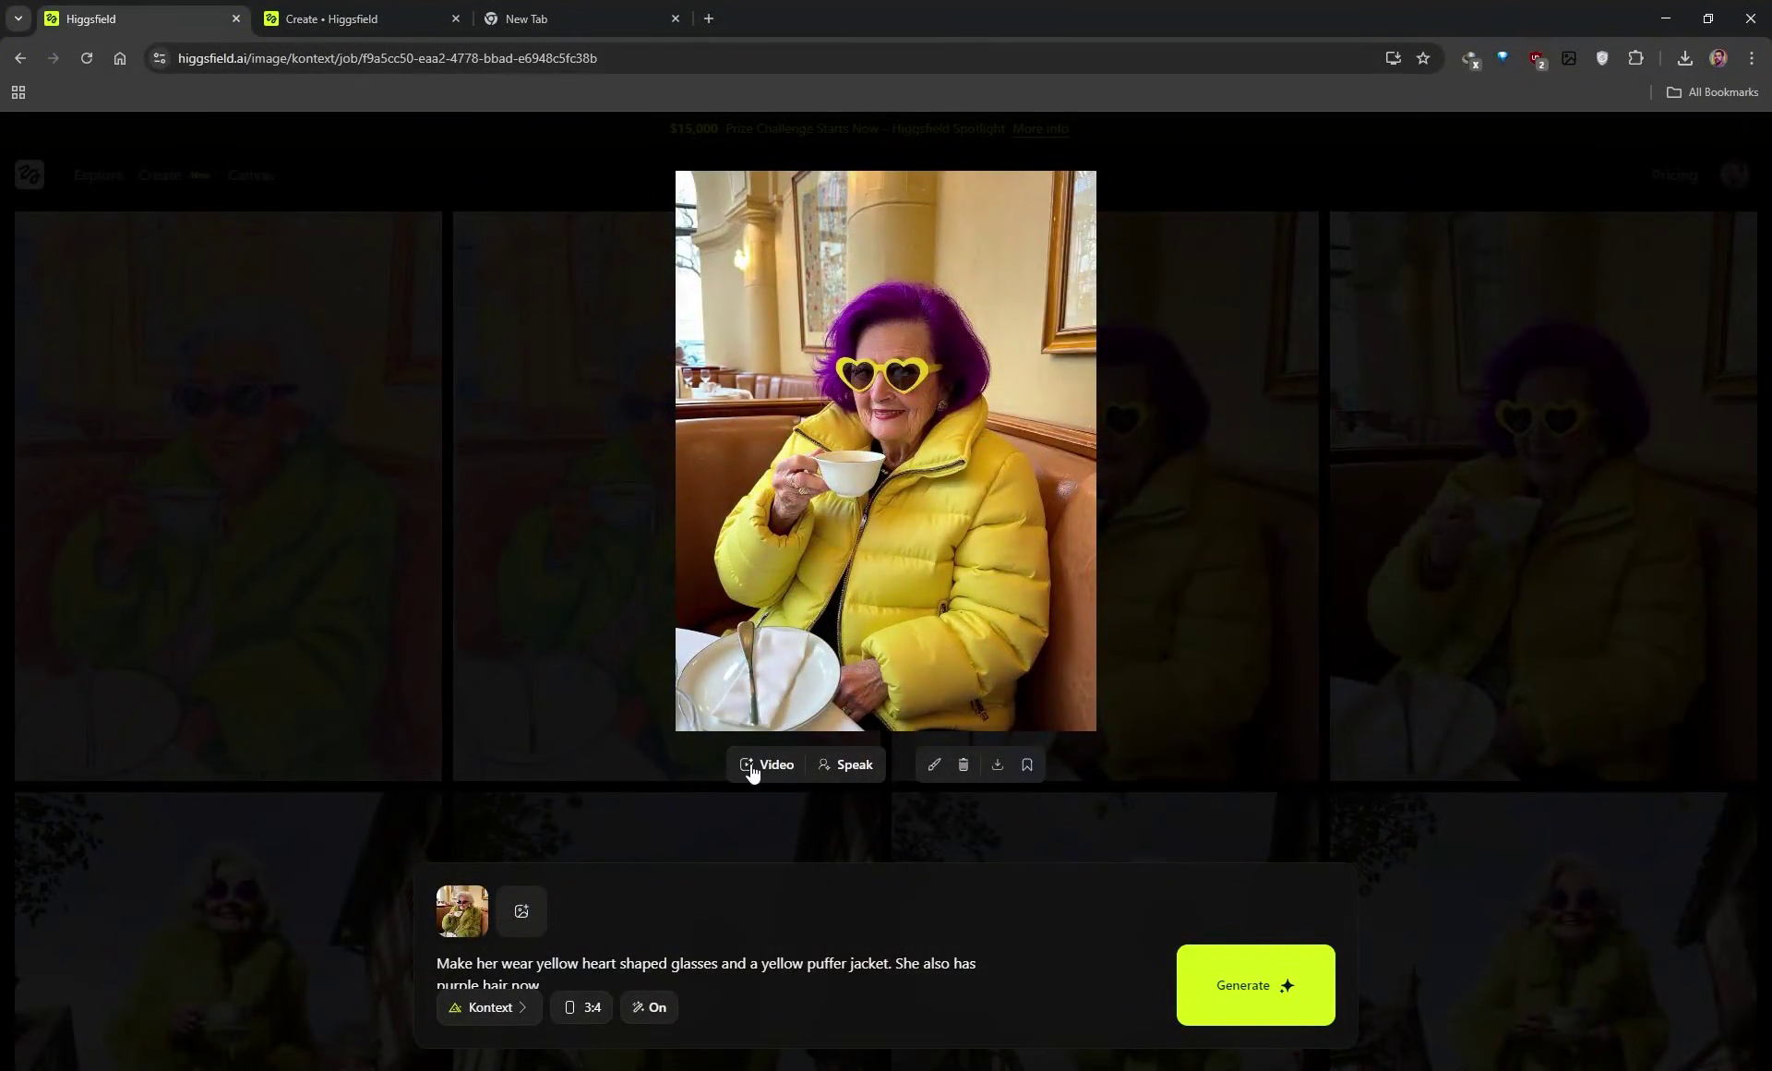
click(767, 765)
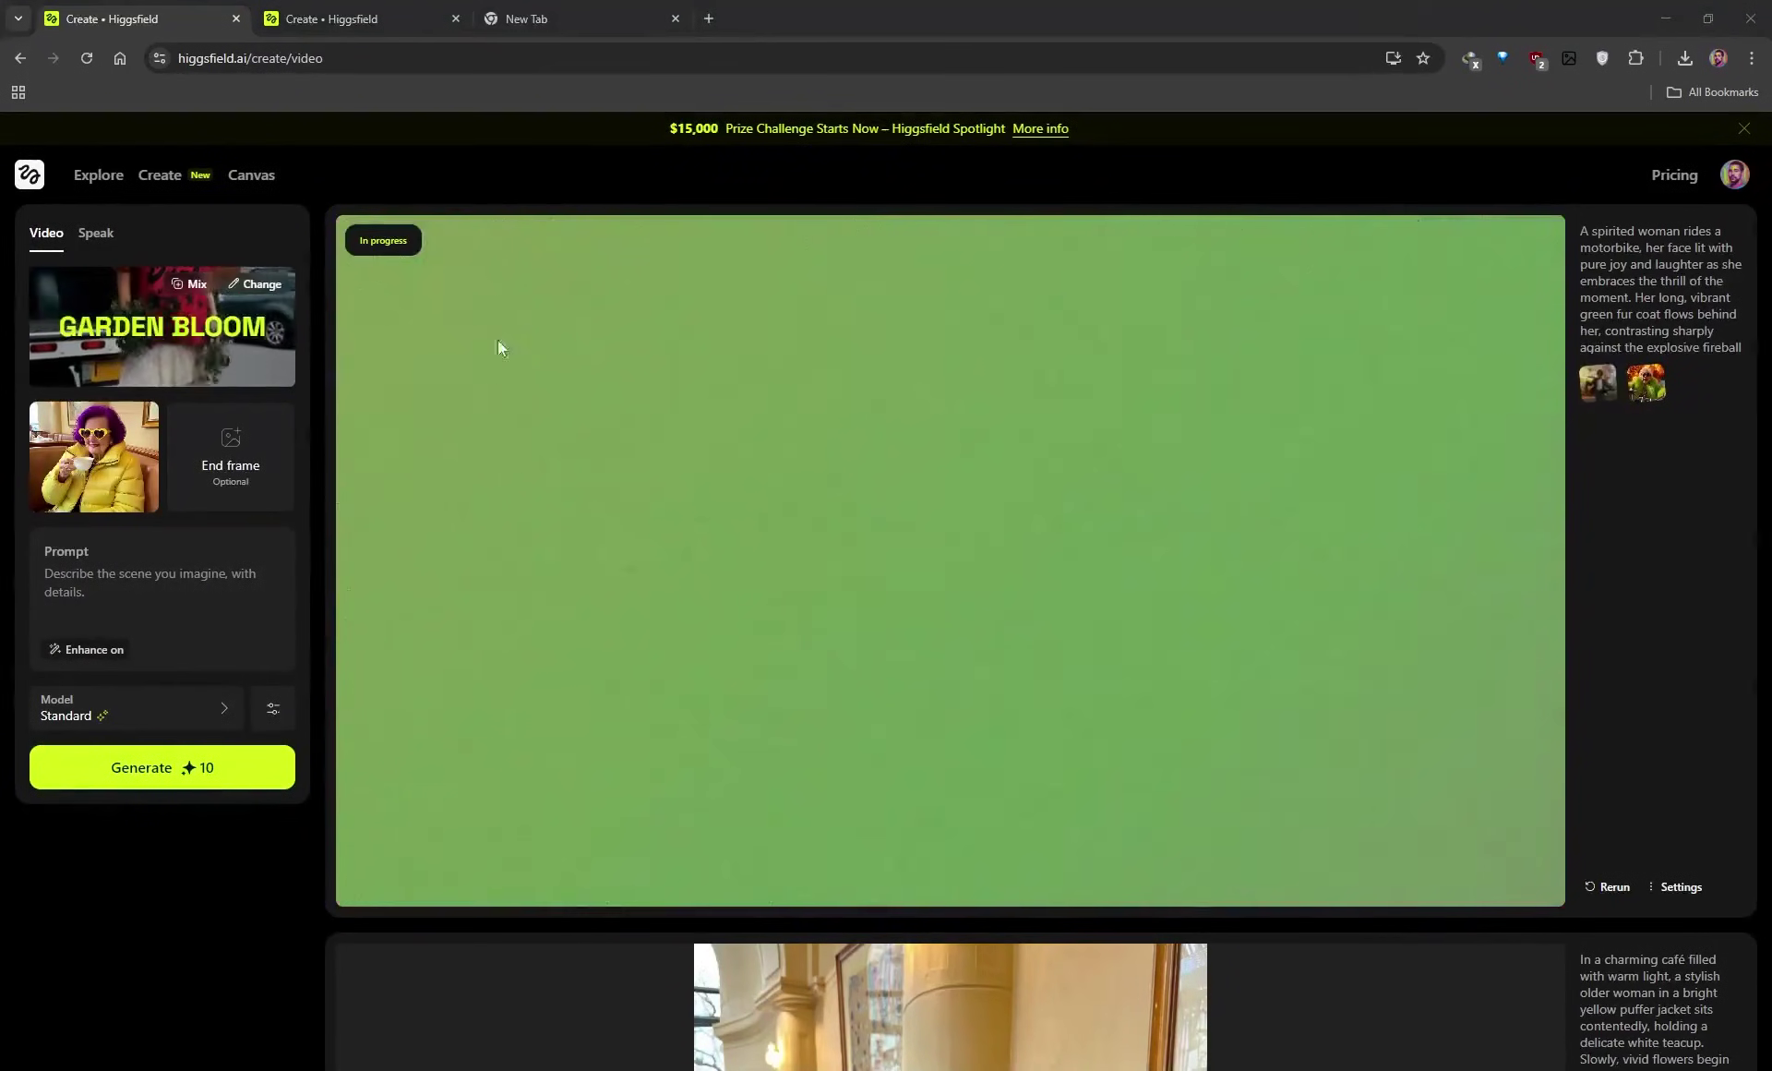
- Review the video's starting image, prompt and available models, keeping the Standard model selected
mouse_move(157, 185)
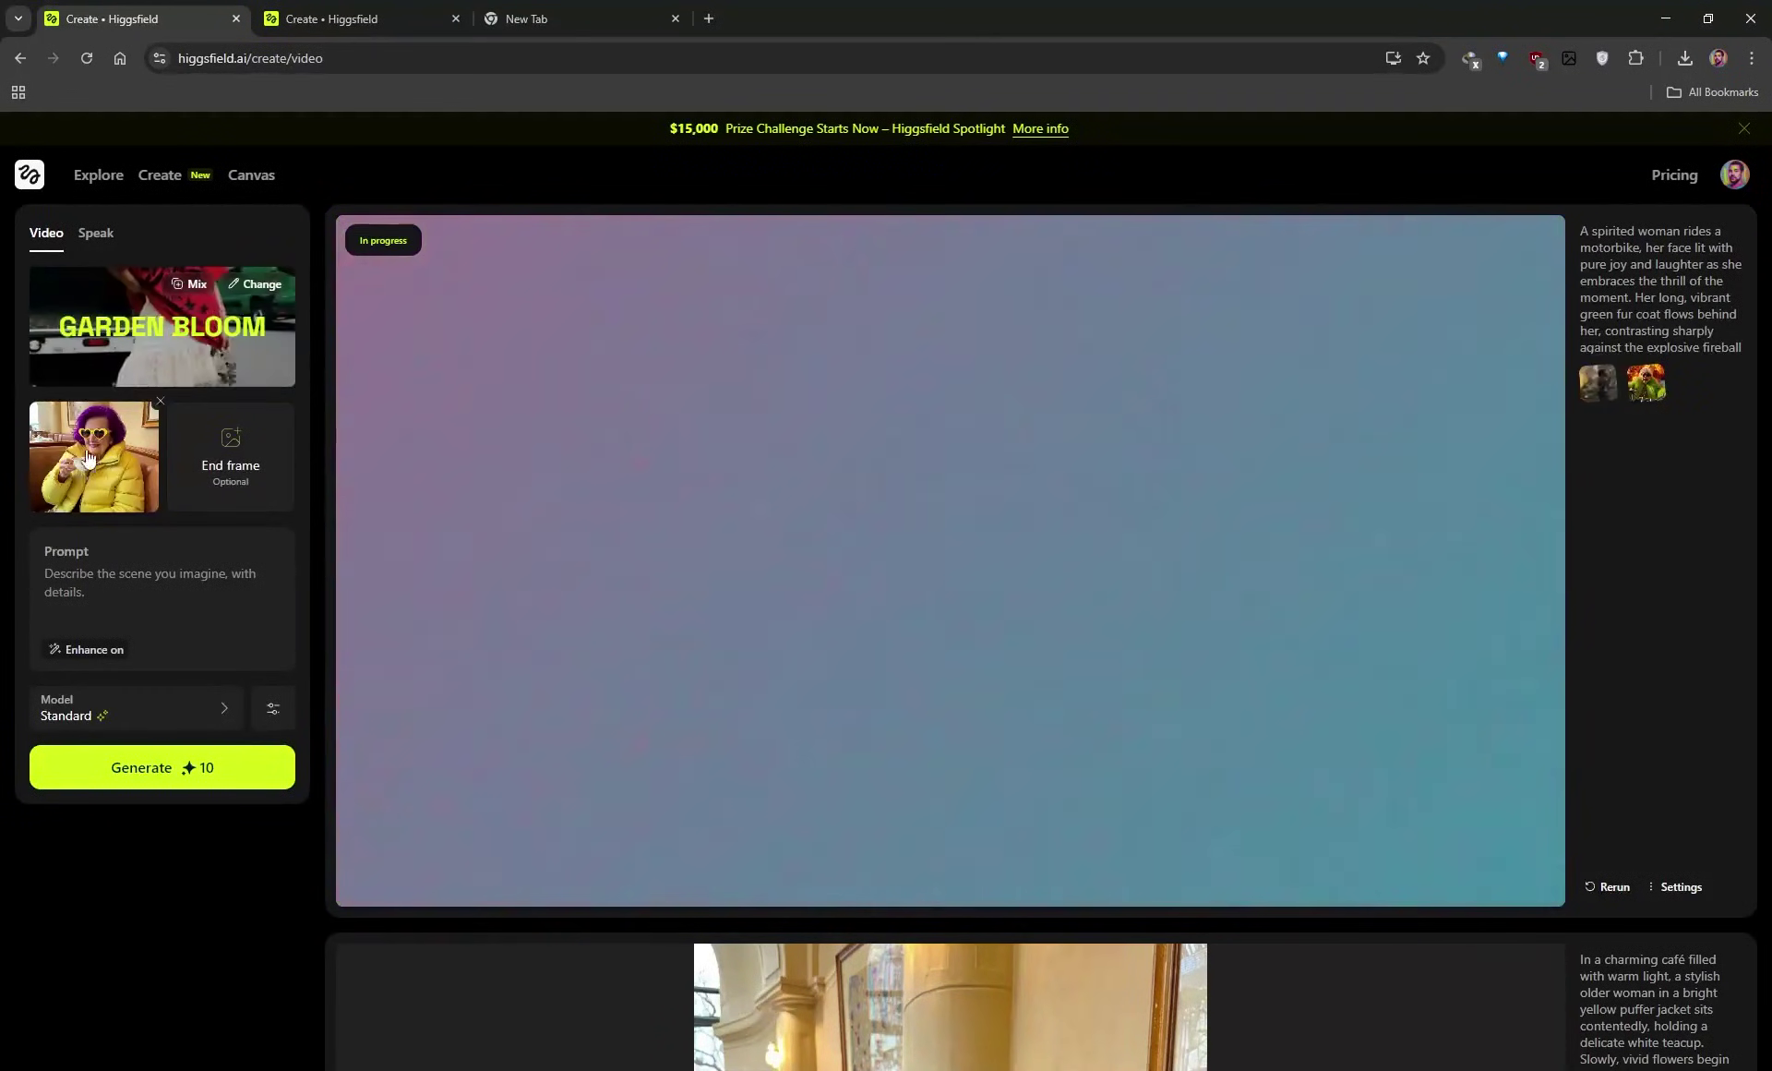
click(123, 561)
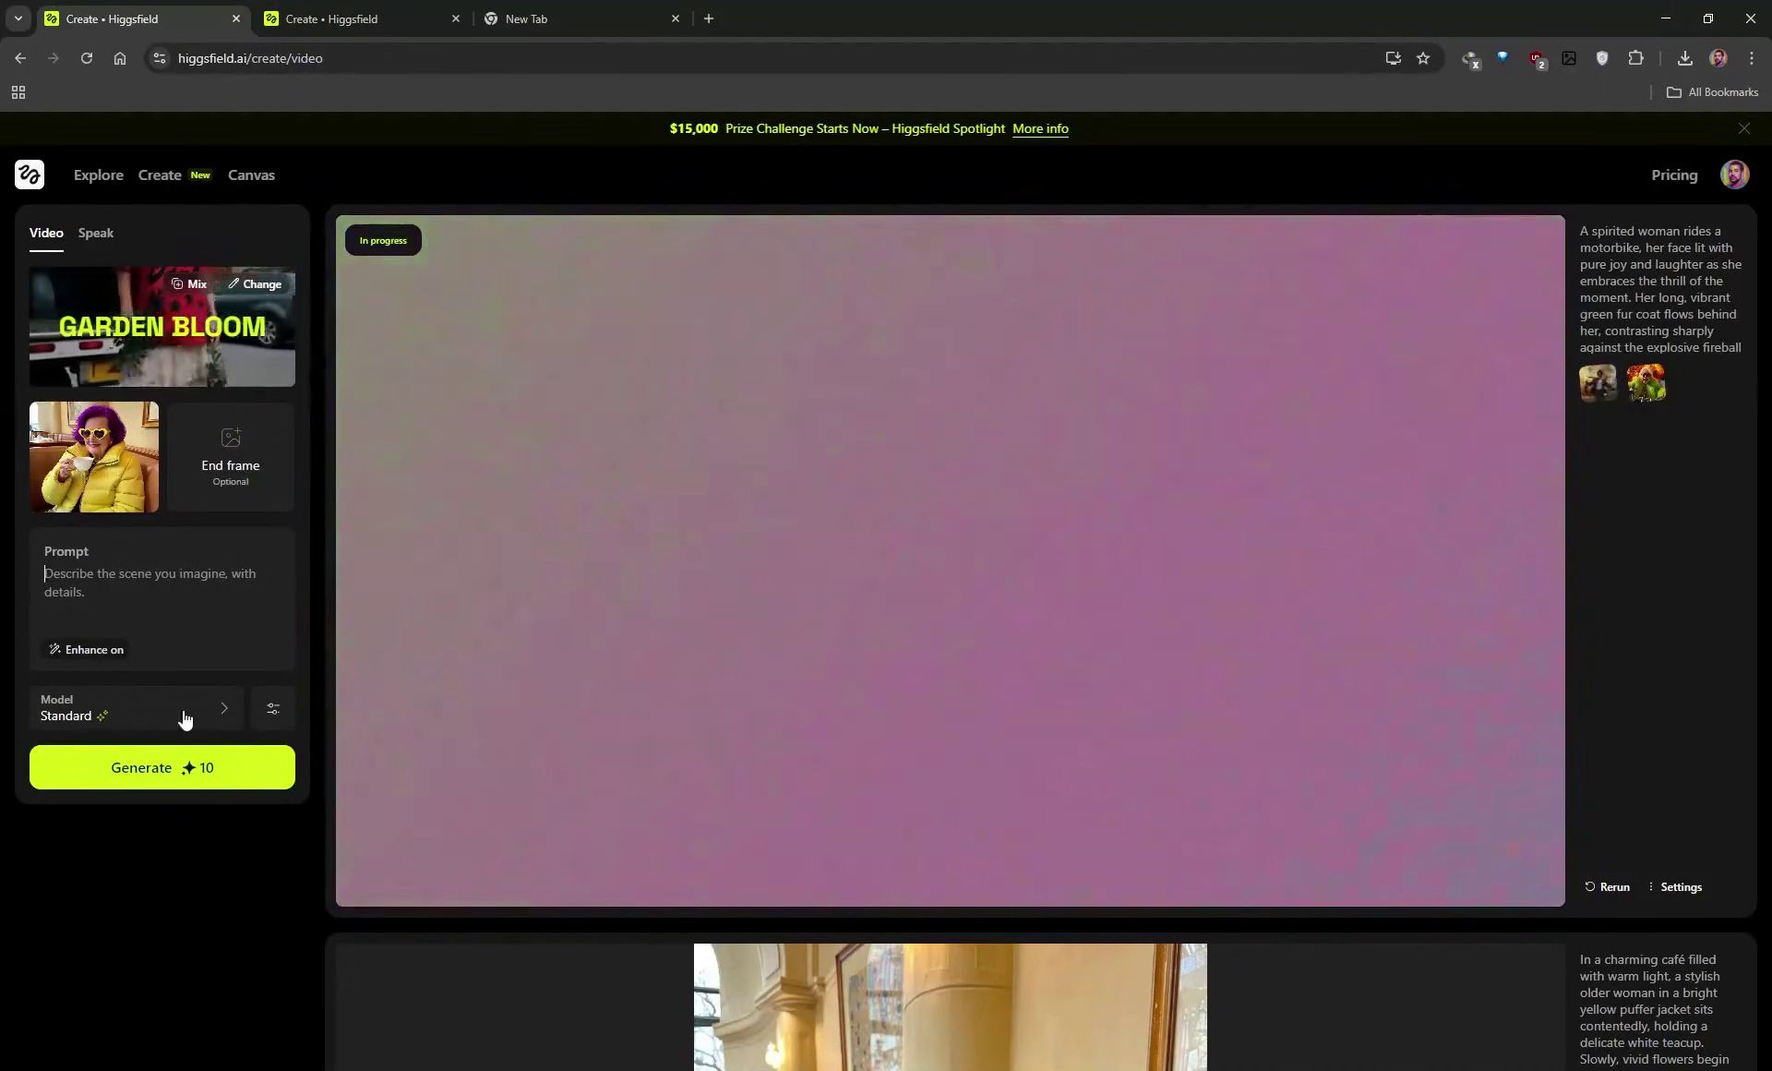
click(189, 718)
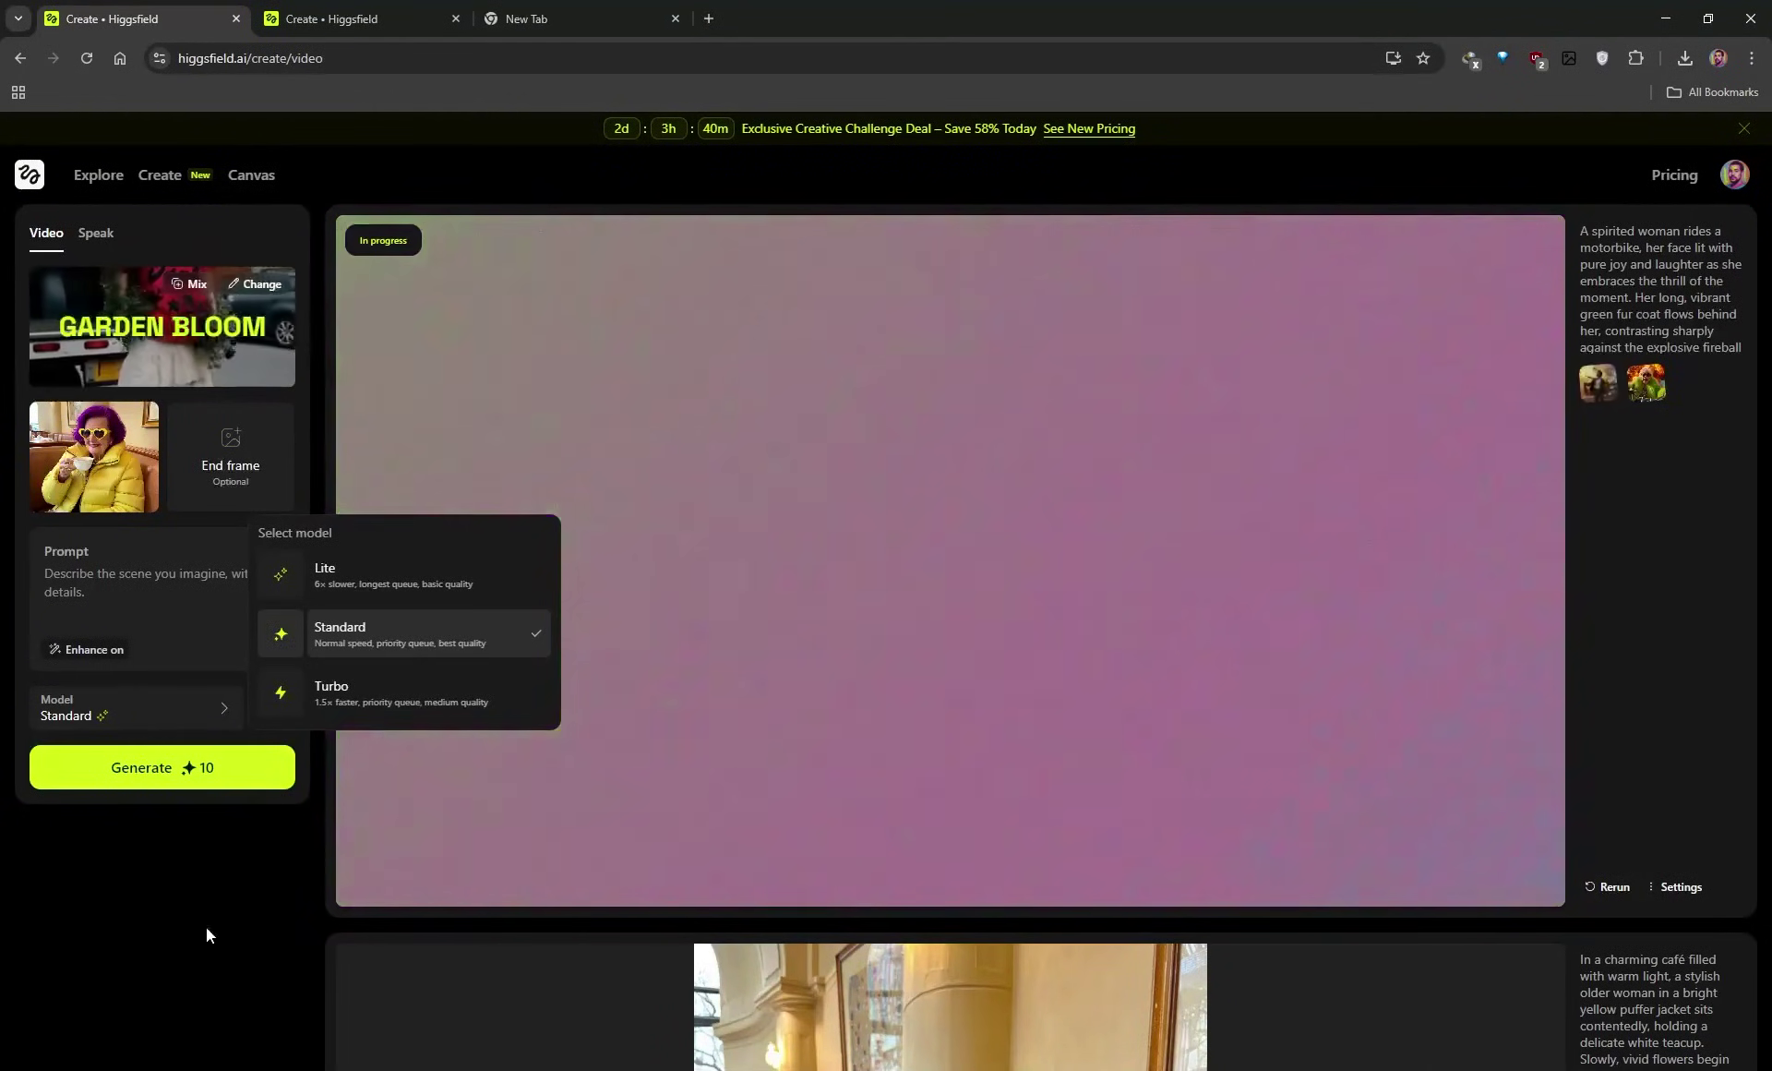
click(207, 927)
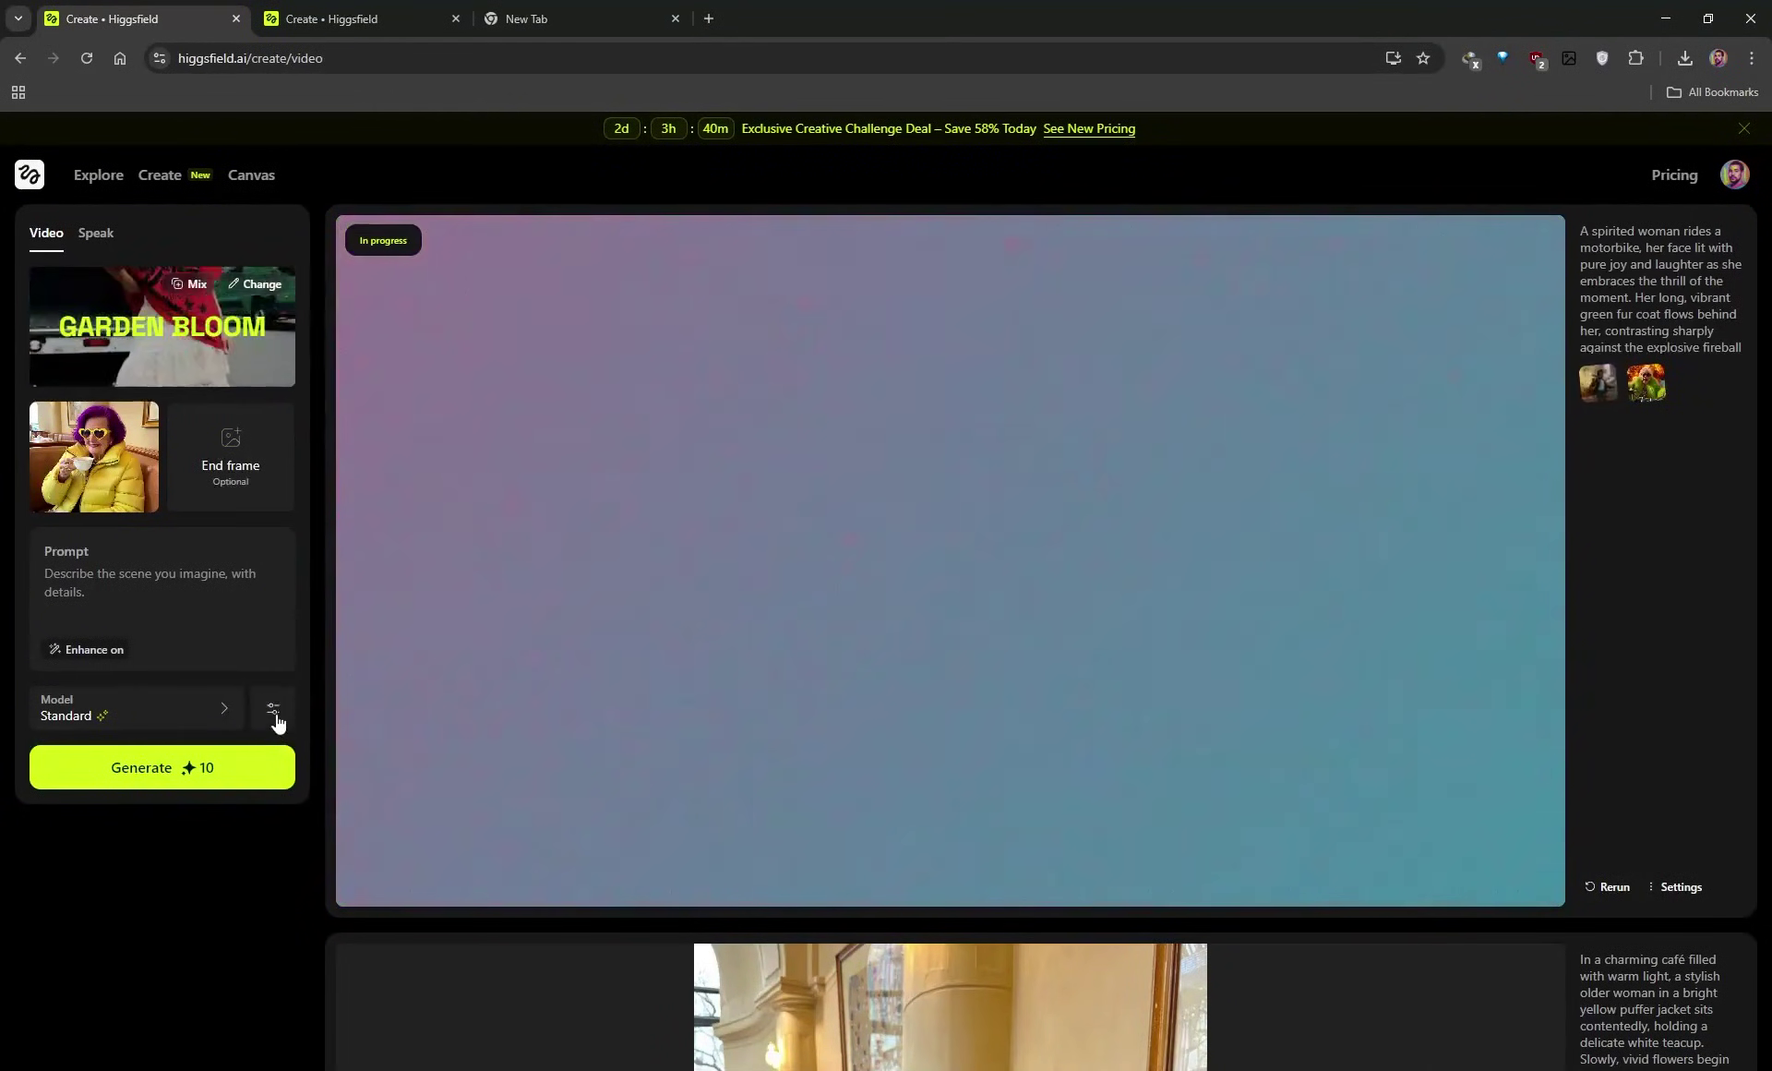
- Try 50 steps in the advanced video settings and return the value to 20
click(274, 711)
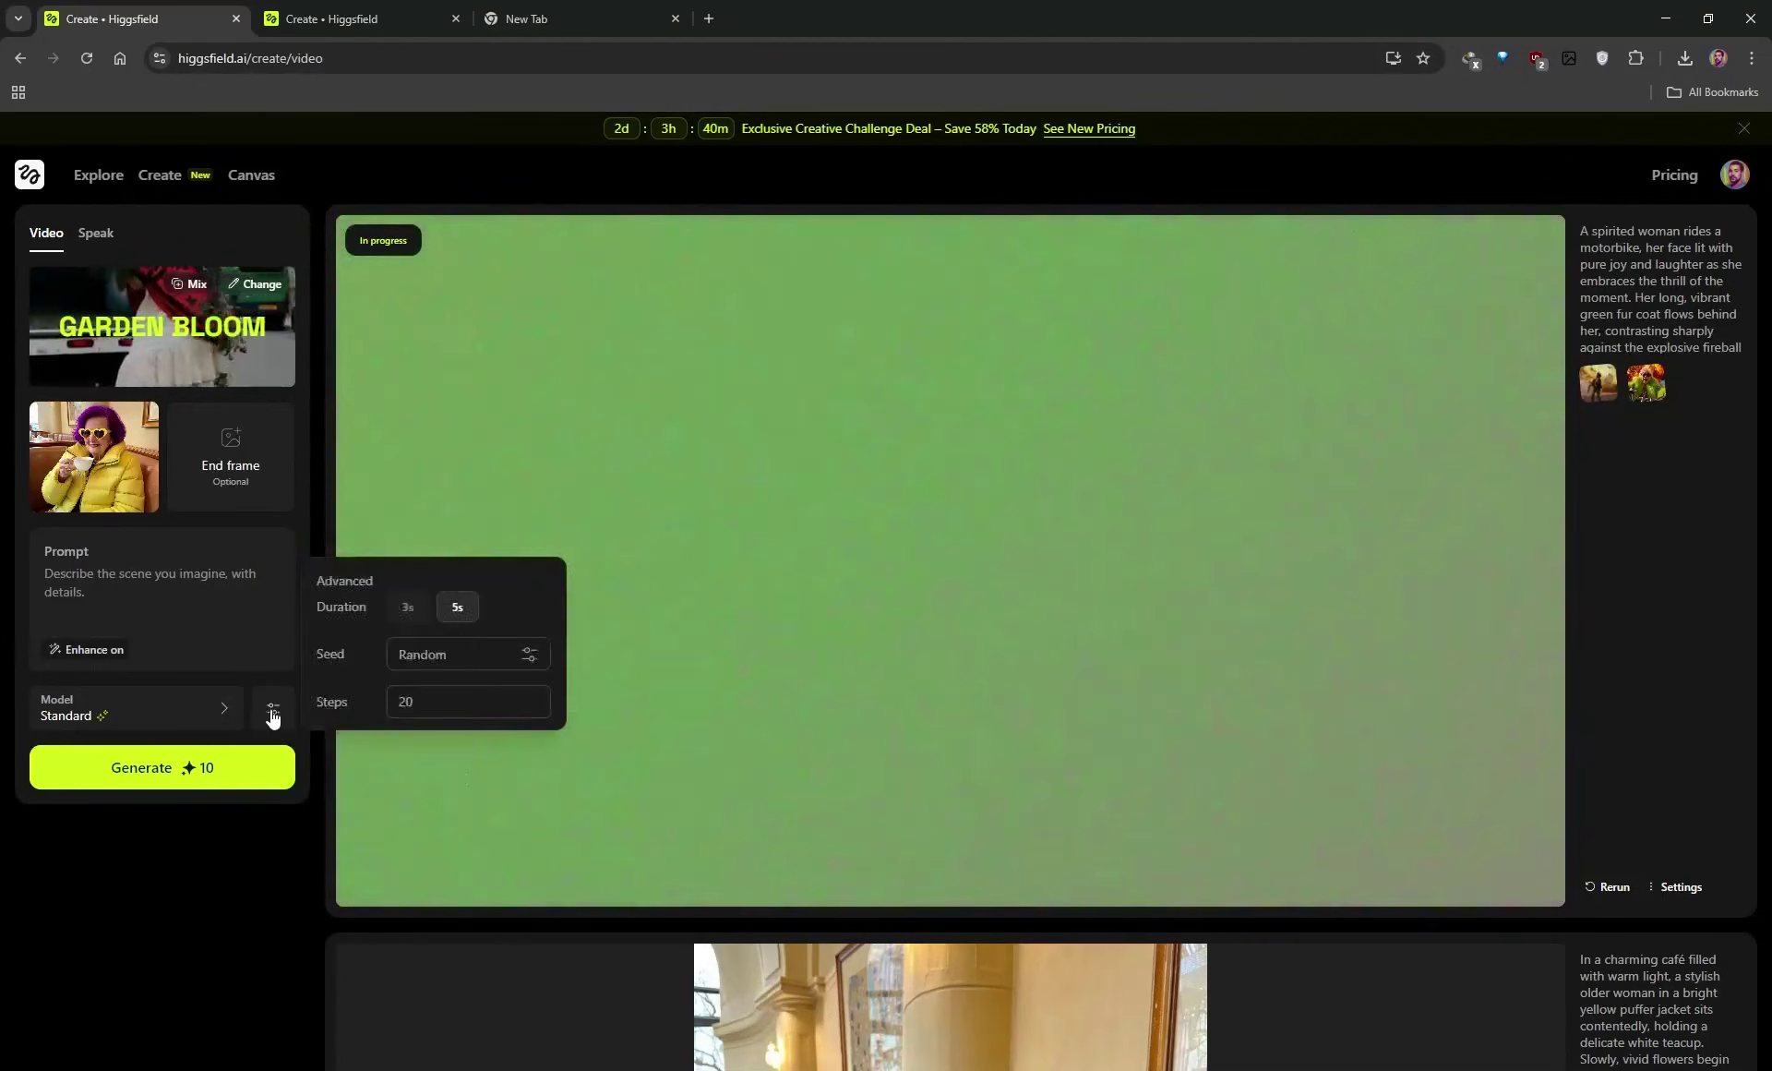
drag(404, 713, 466, 713)
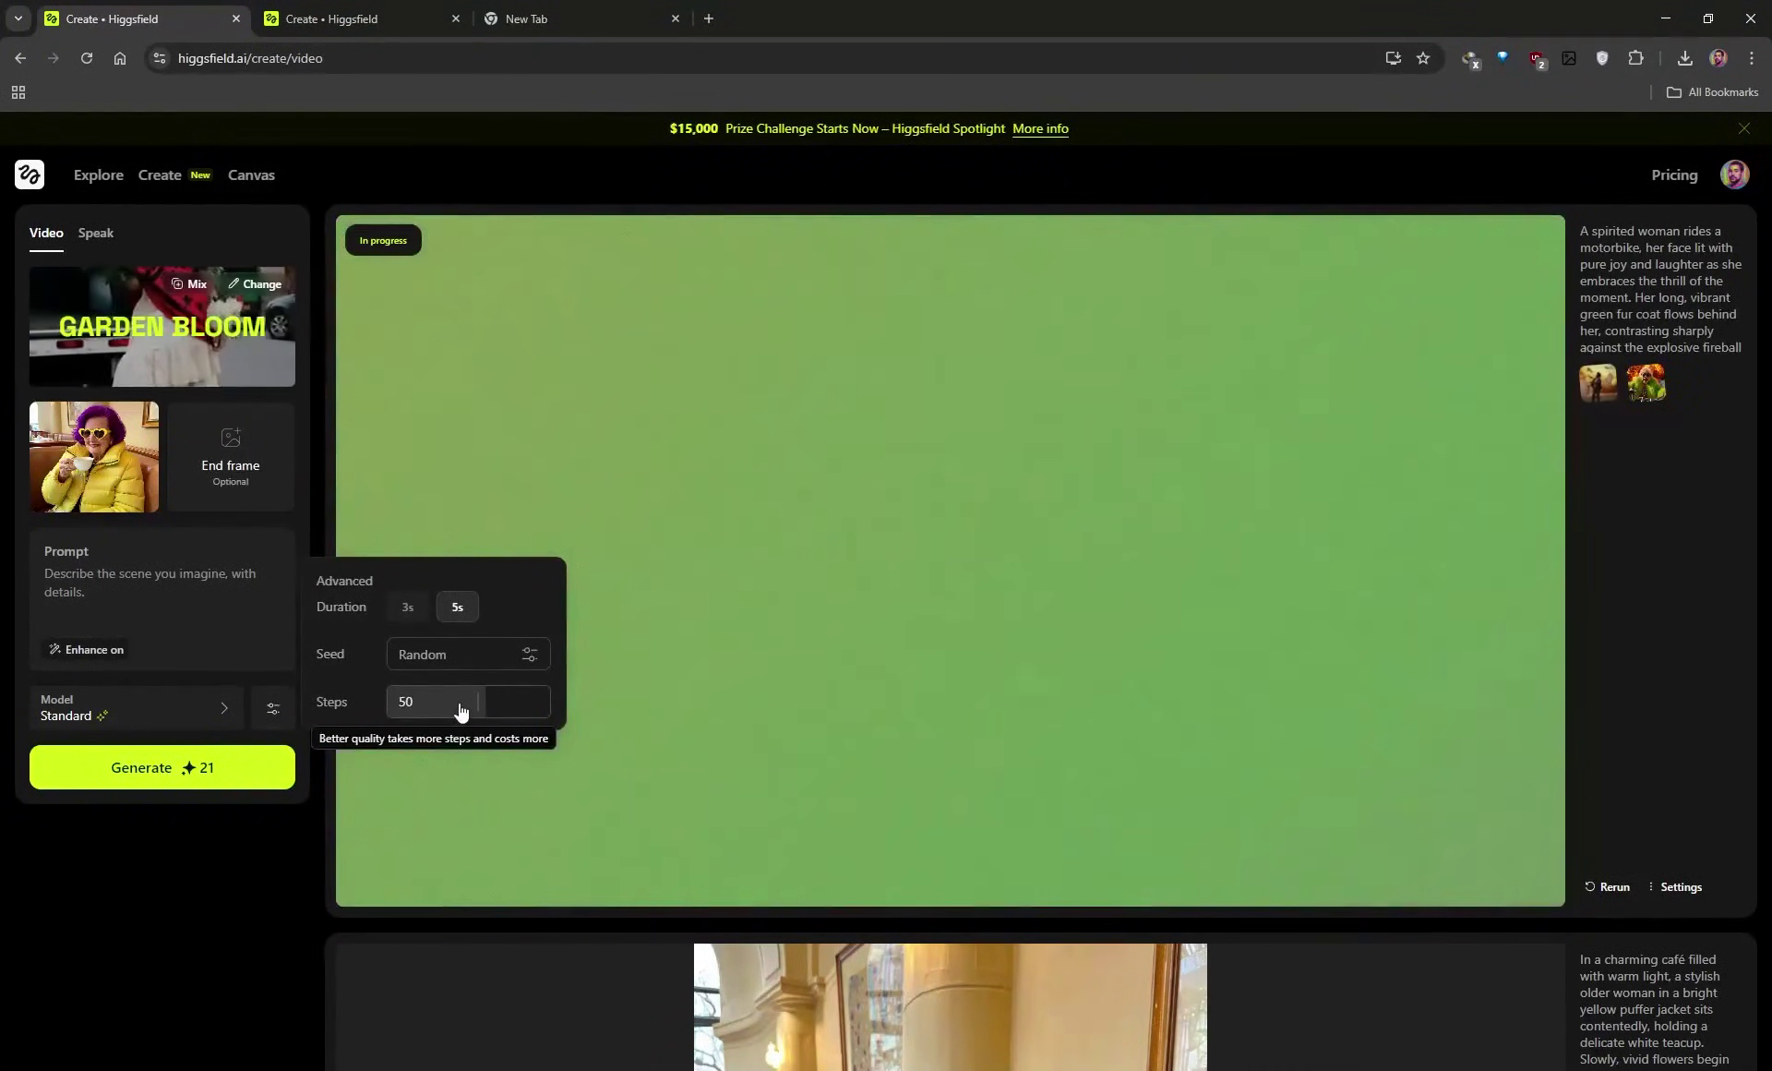
drag(457, 702, 413, 701)
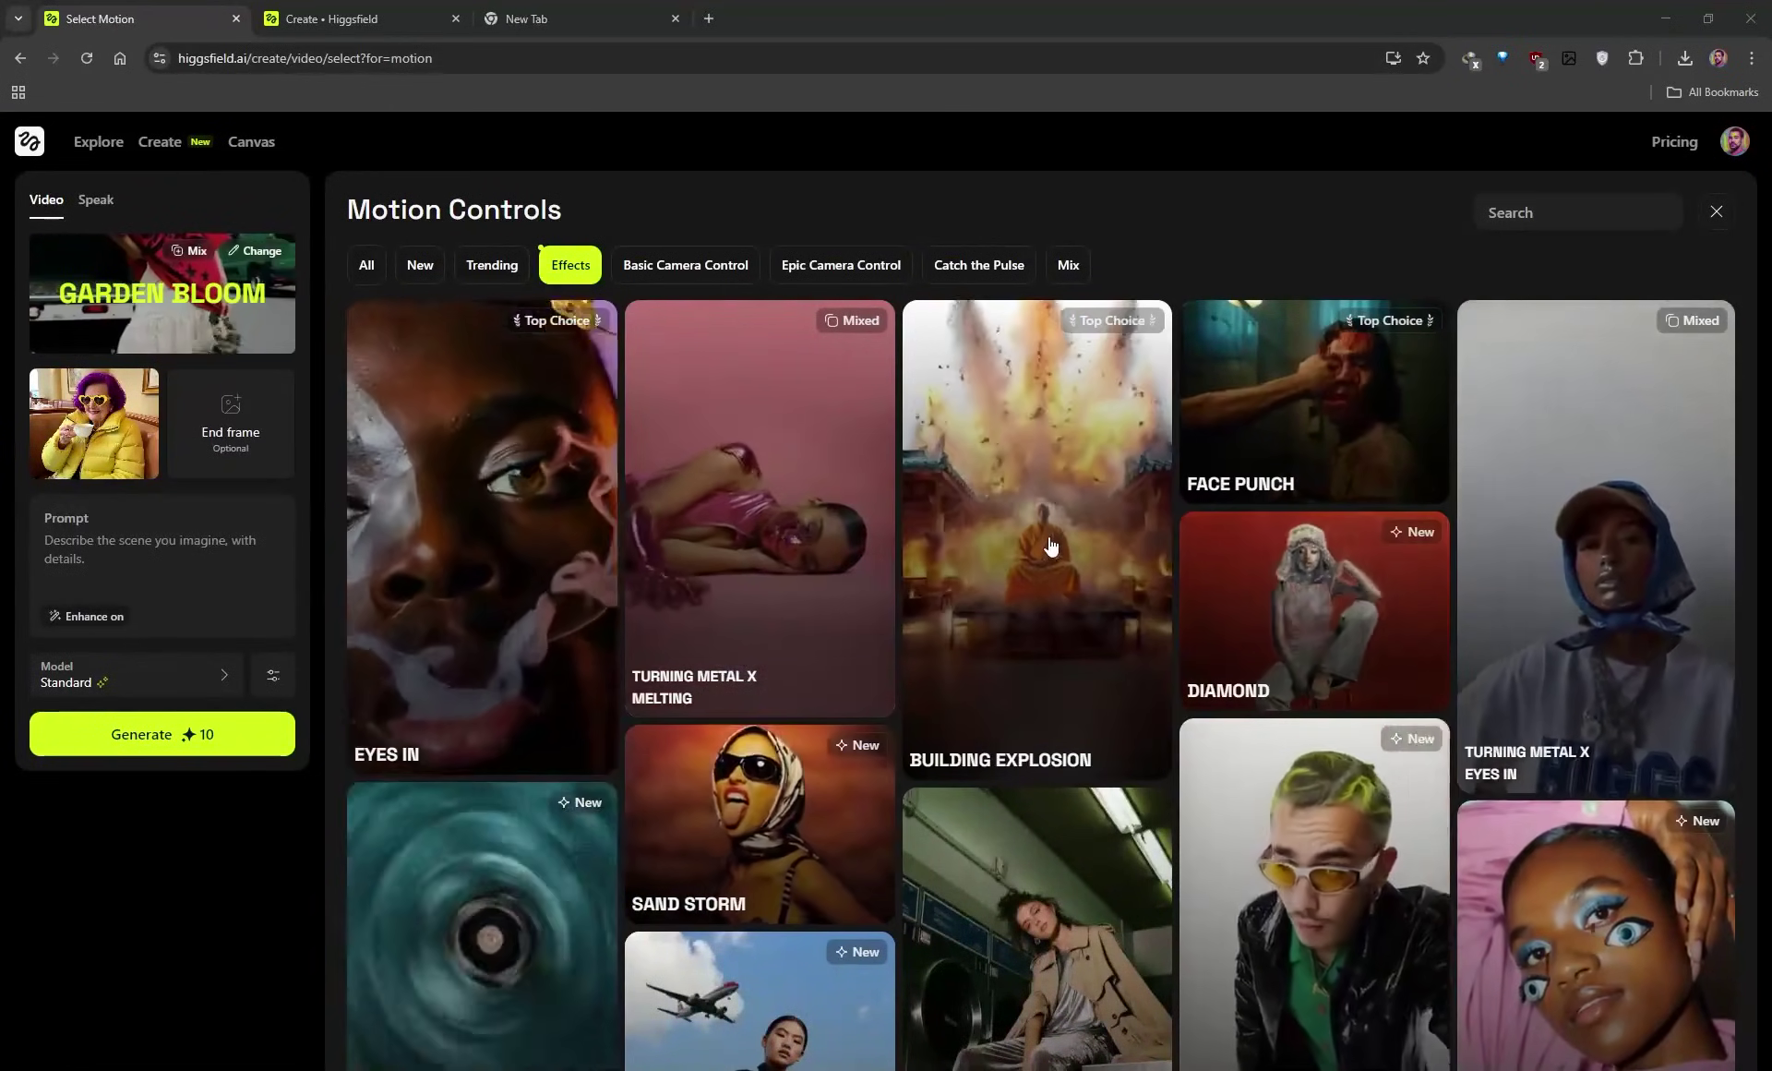
- Browse the Effects motion controls and choose Garden Bloom for the video
scroll(975, 578, down, 2)
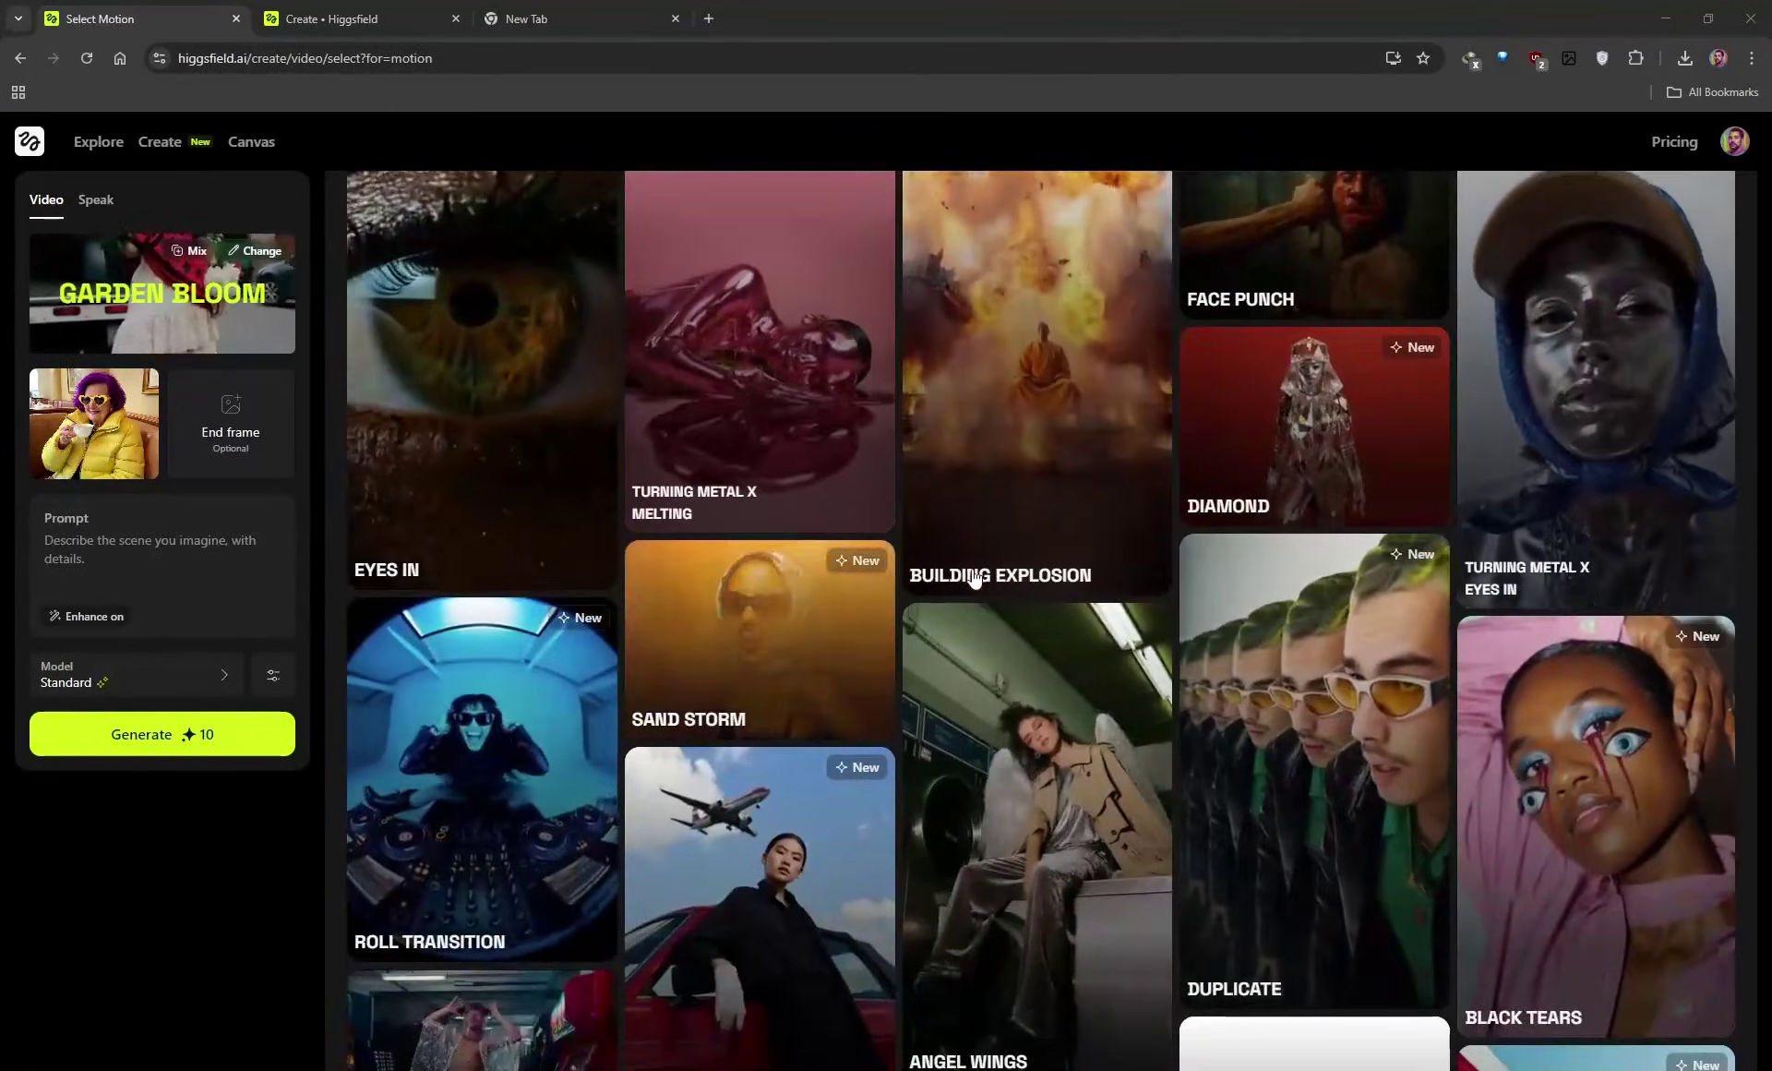
scroll(1044, 545, down, 1)
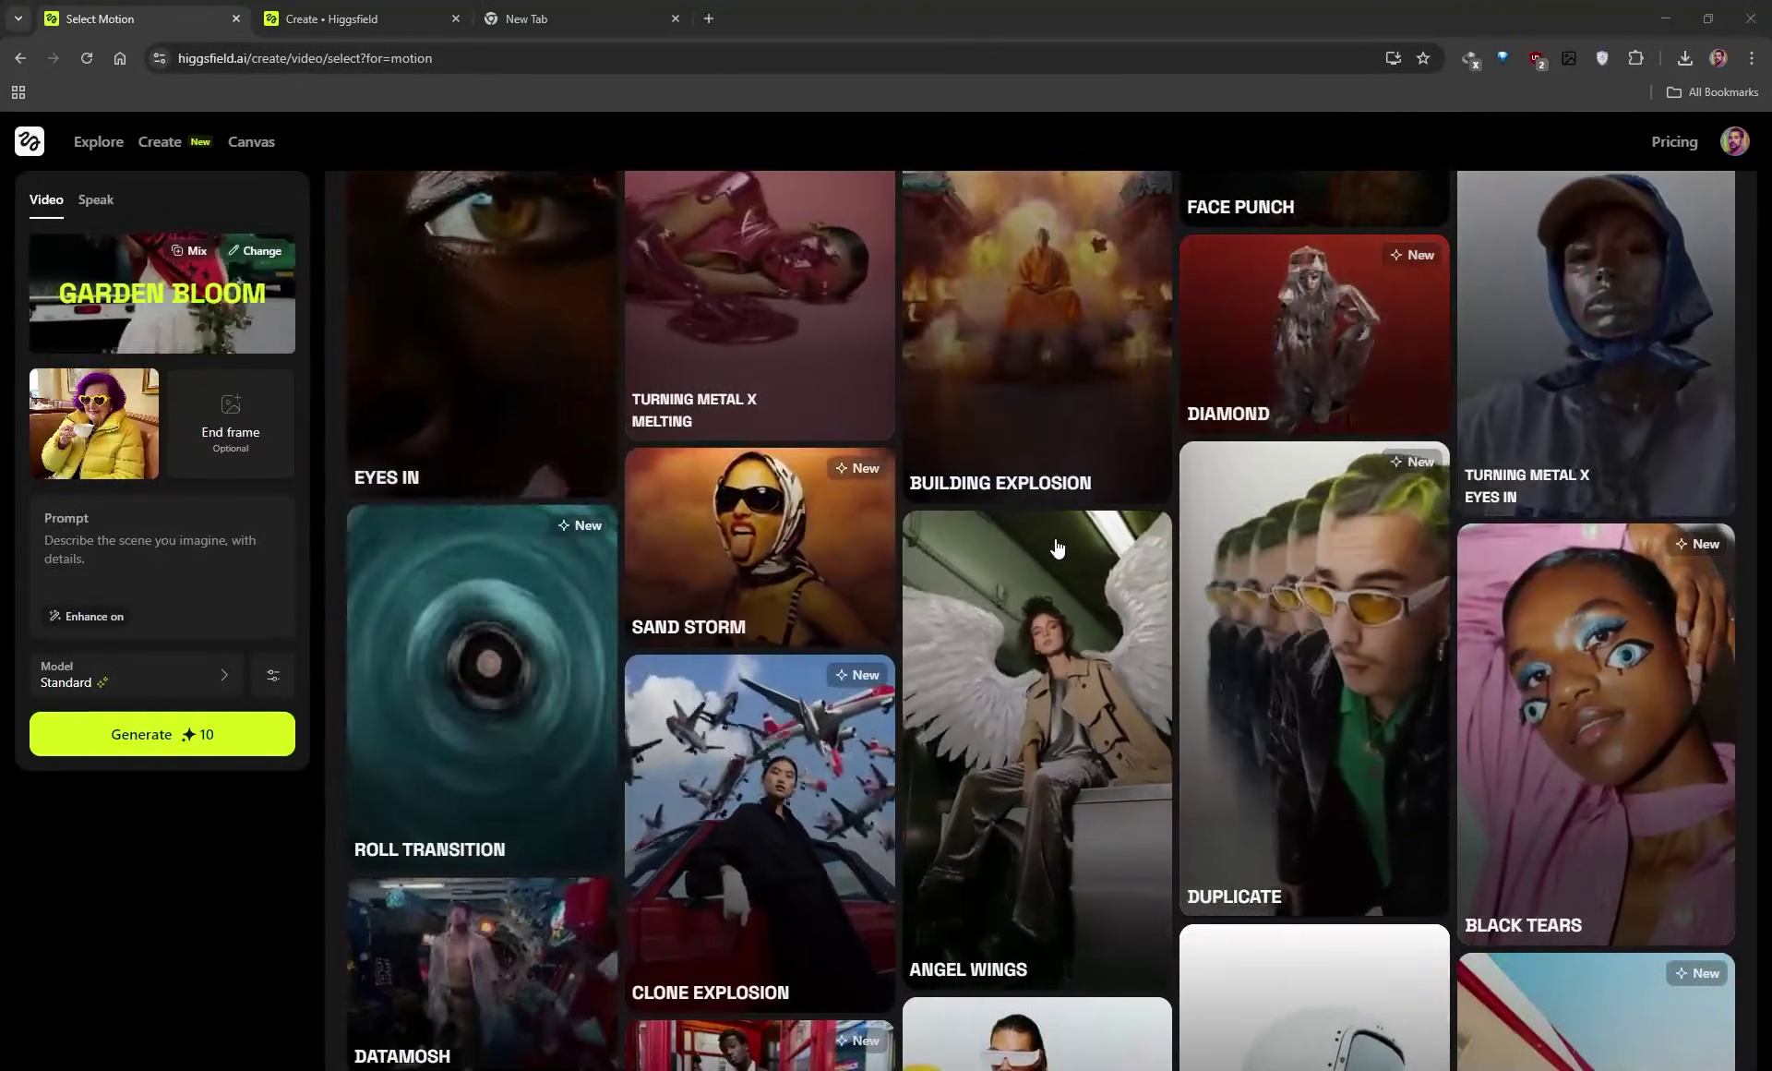
scroll(1057, 549, down, 2)
scroll(983, 526, up, 2)
scroll(958, 534, down, 10)
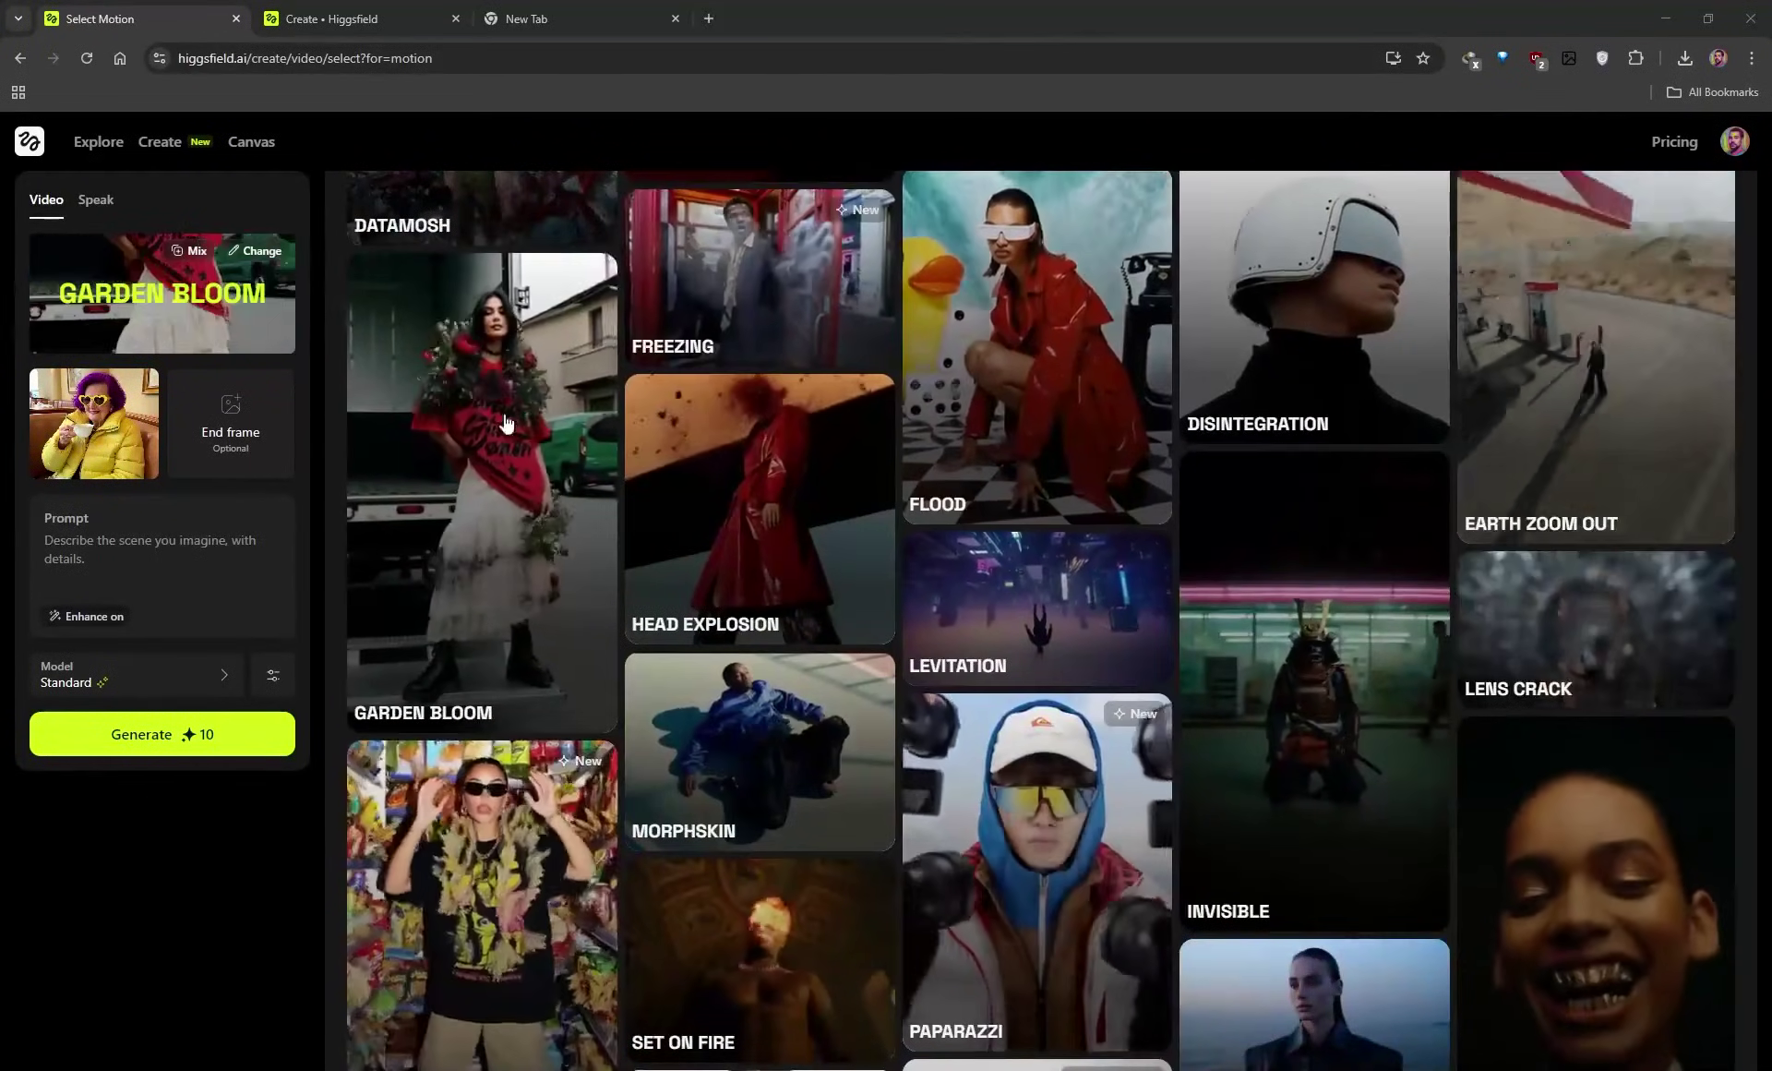
click(489, 450)
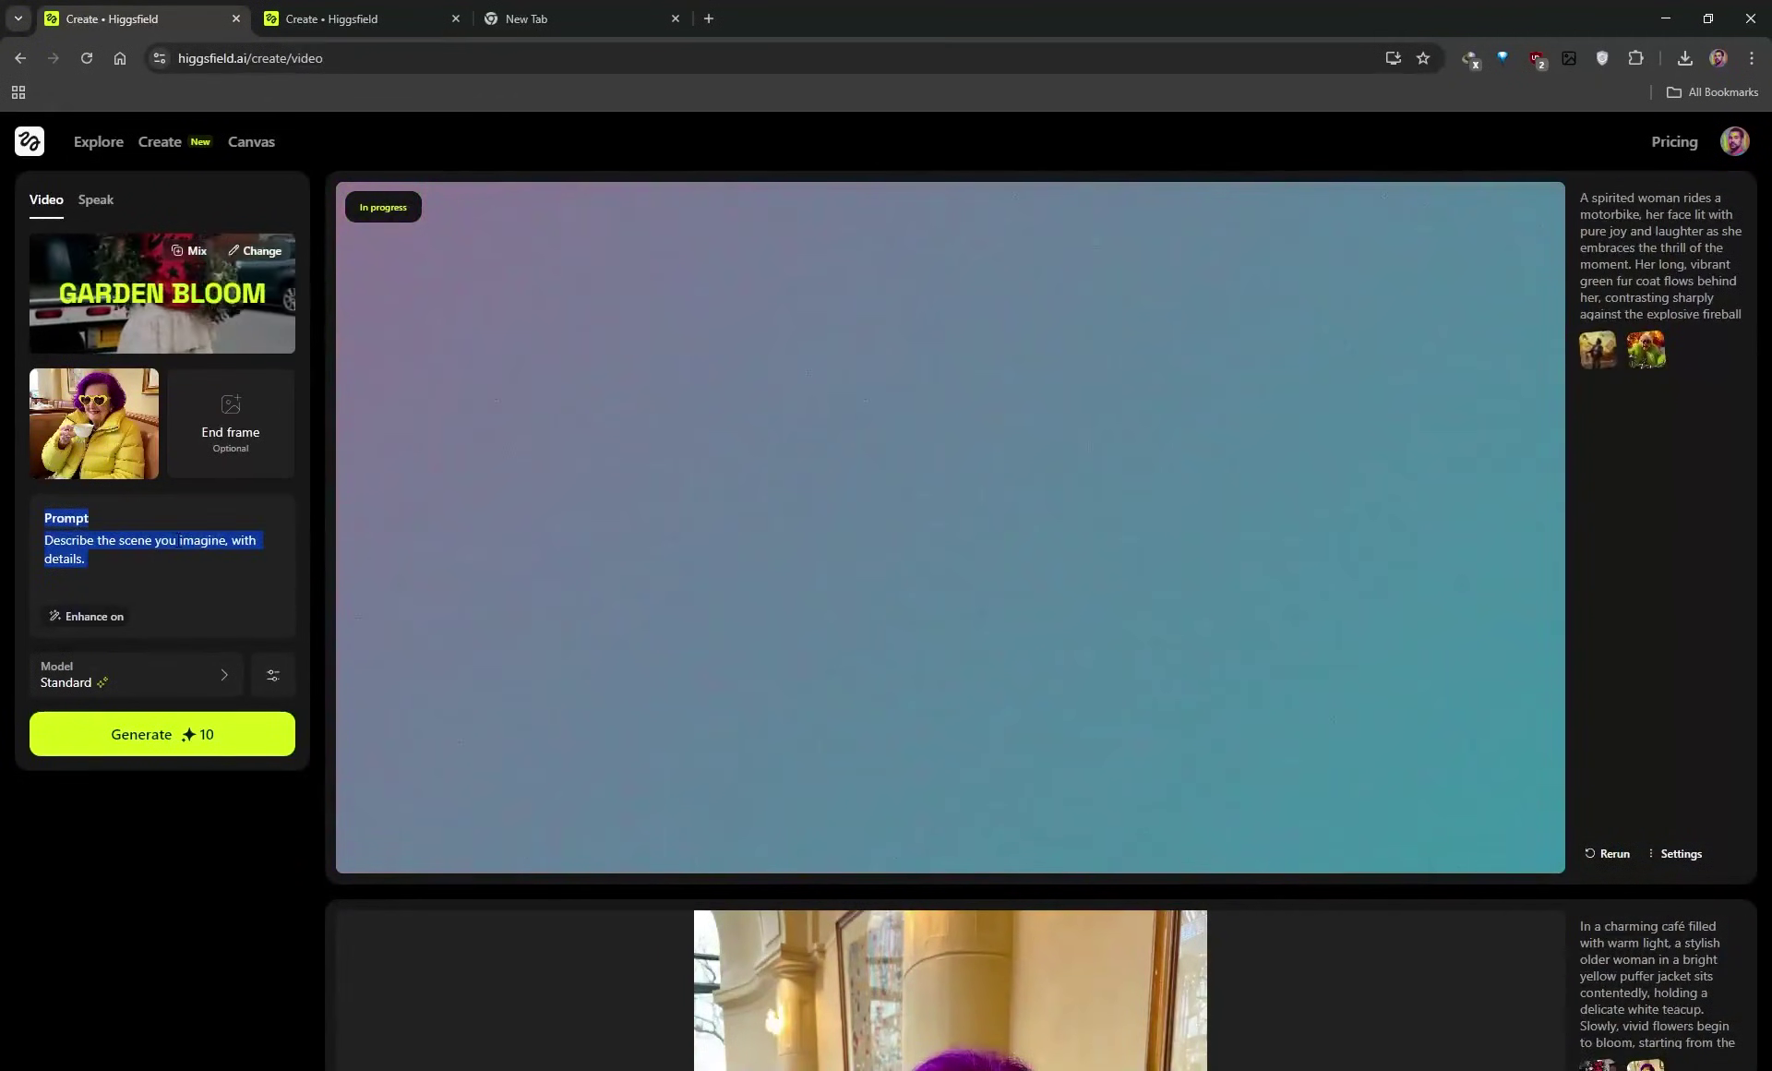
- Find the generated café video with the Garden Bloom effect among the results and play it
click(174, 549)
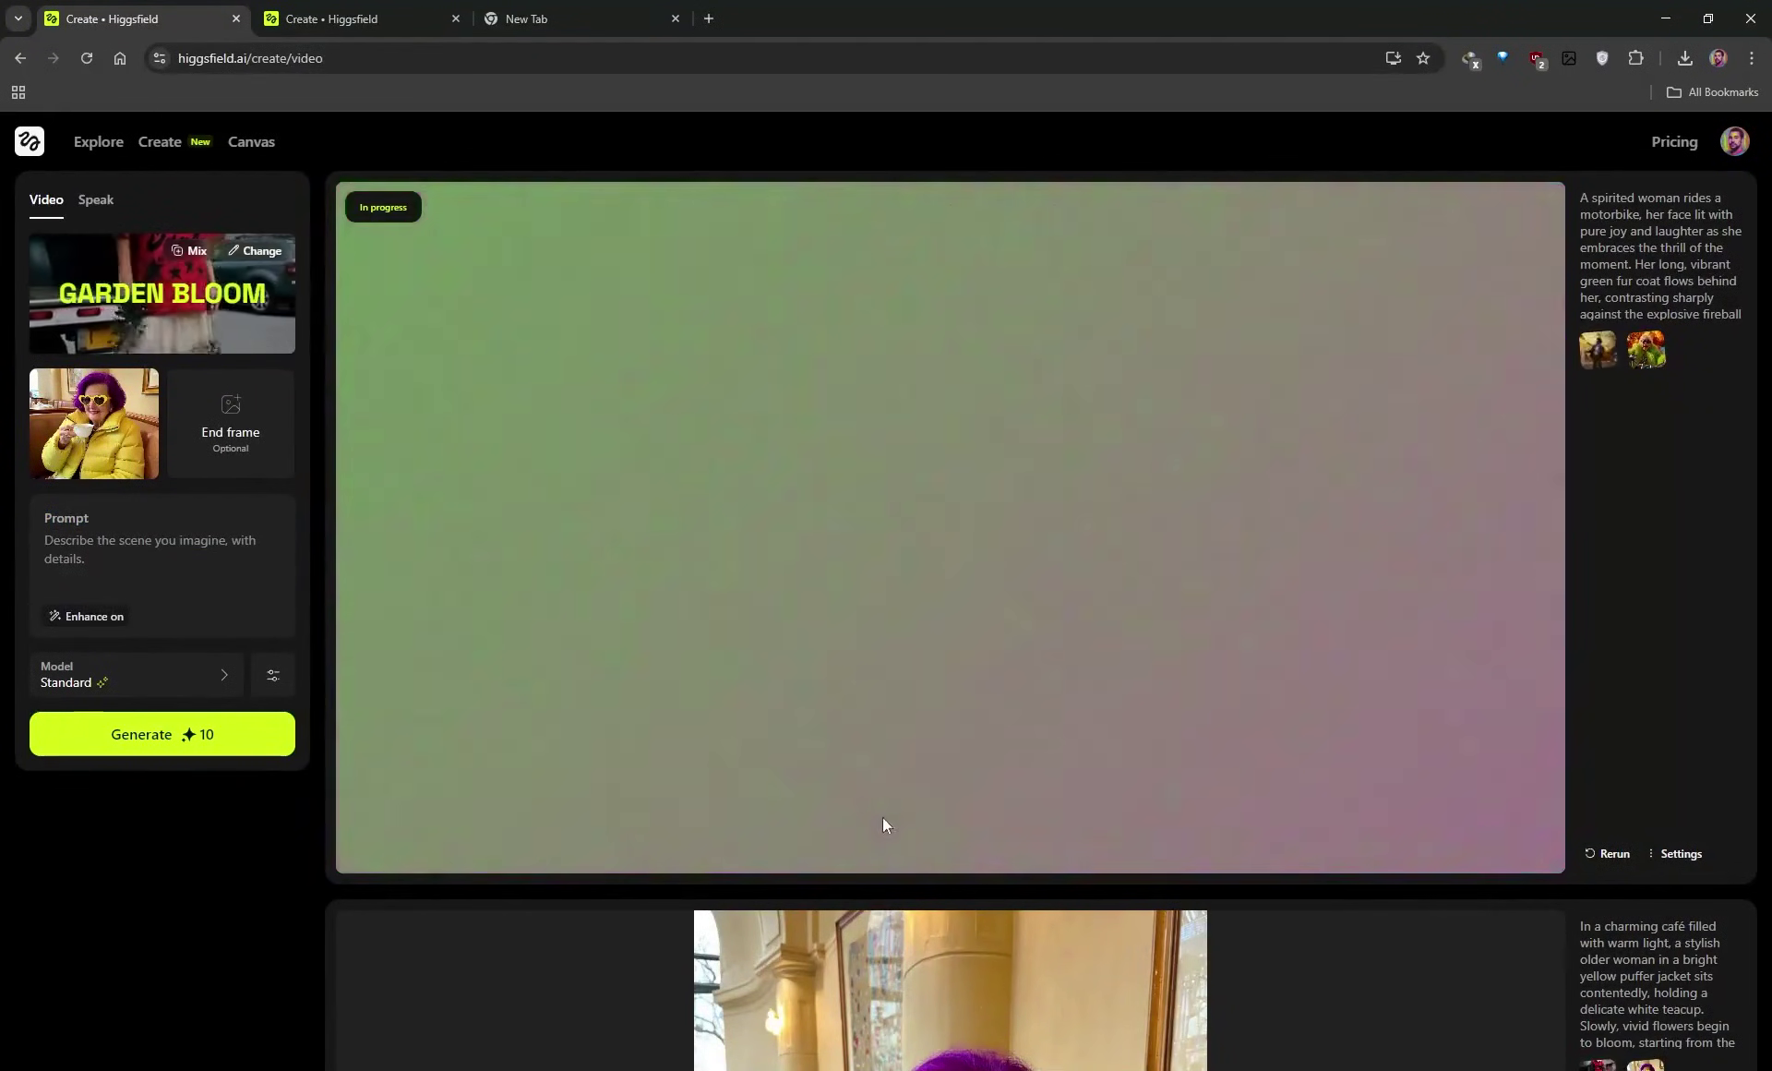
scroll(883, 817, down, 8)
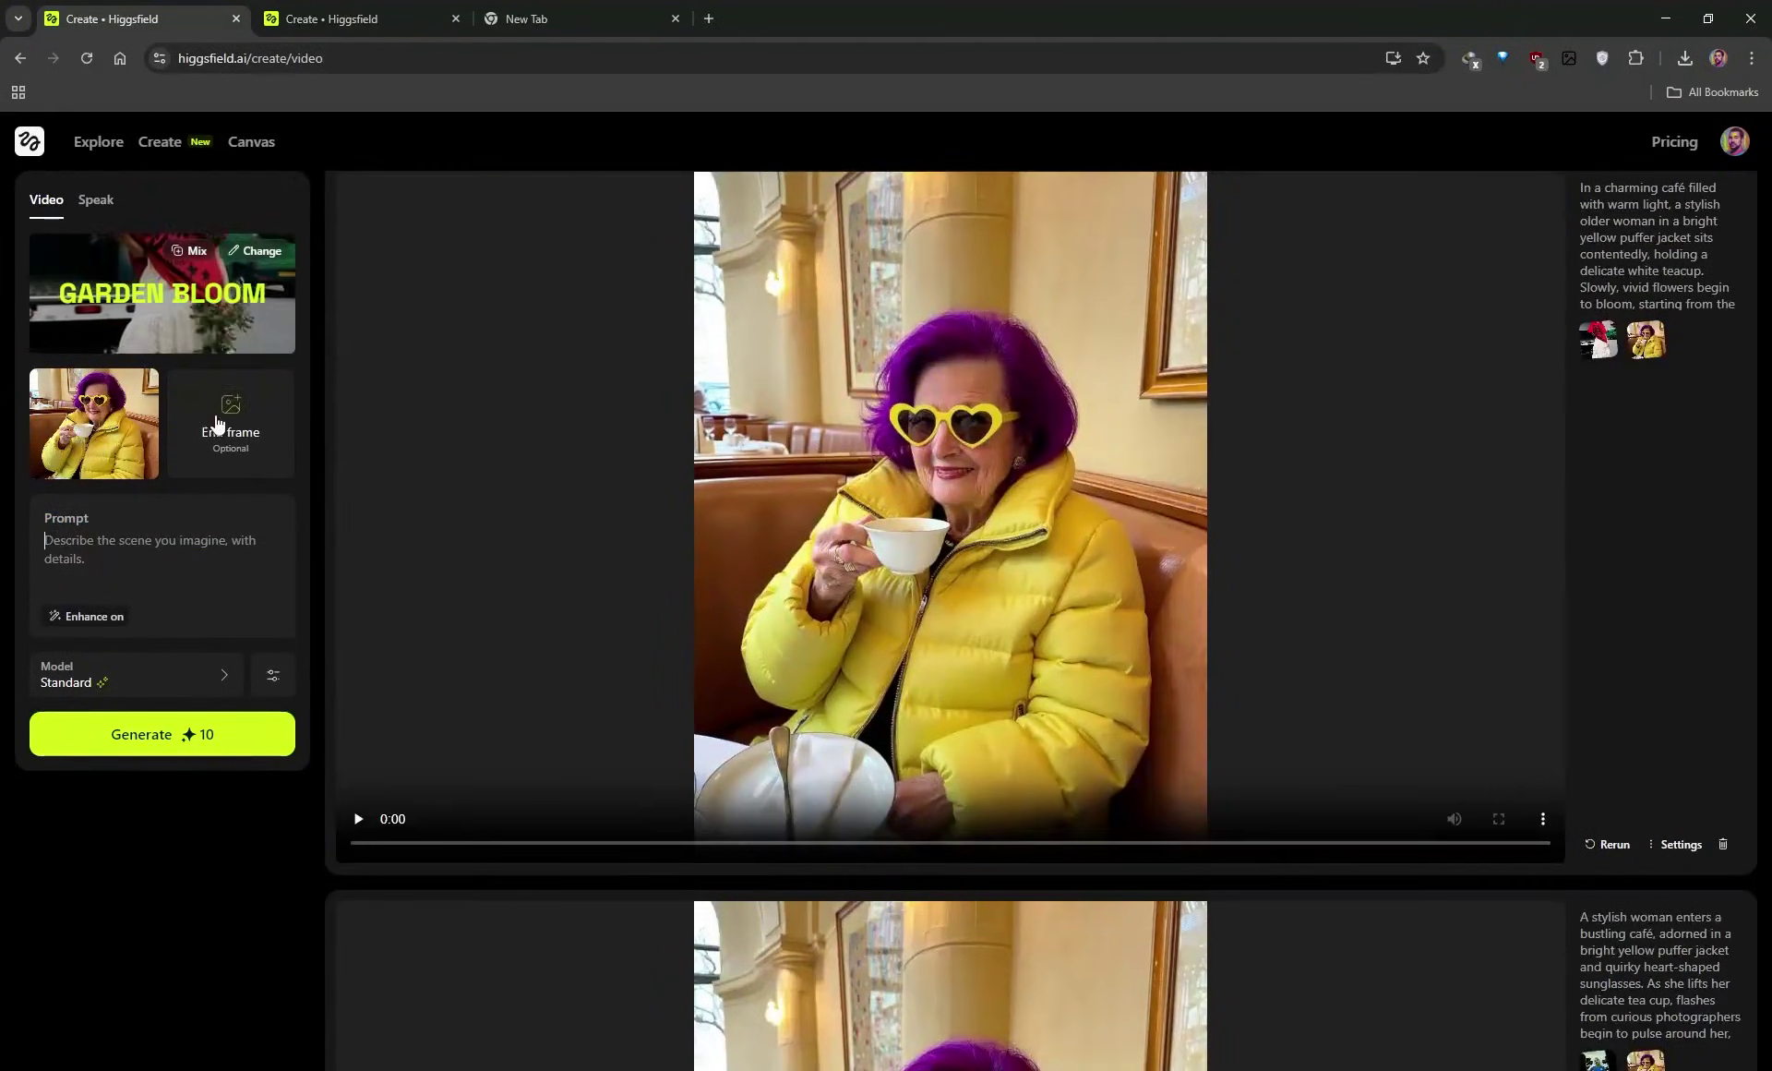
click(357, 817)
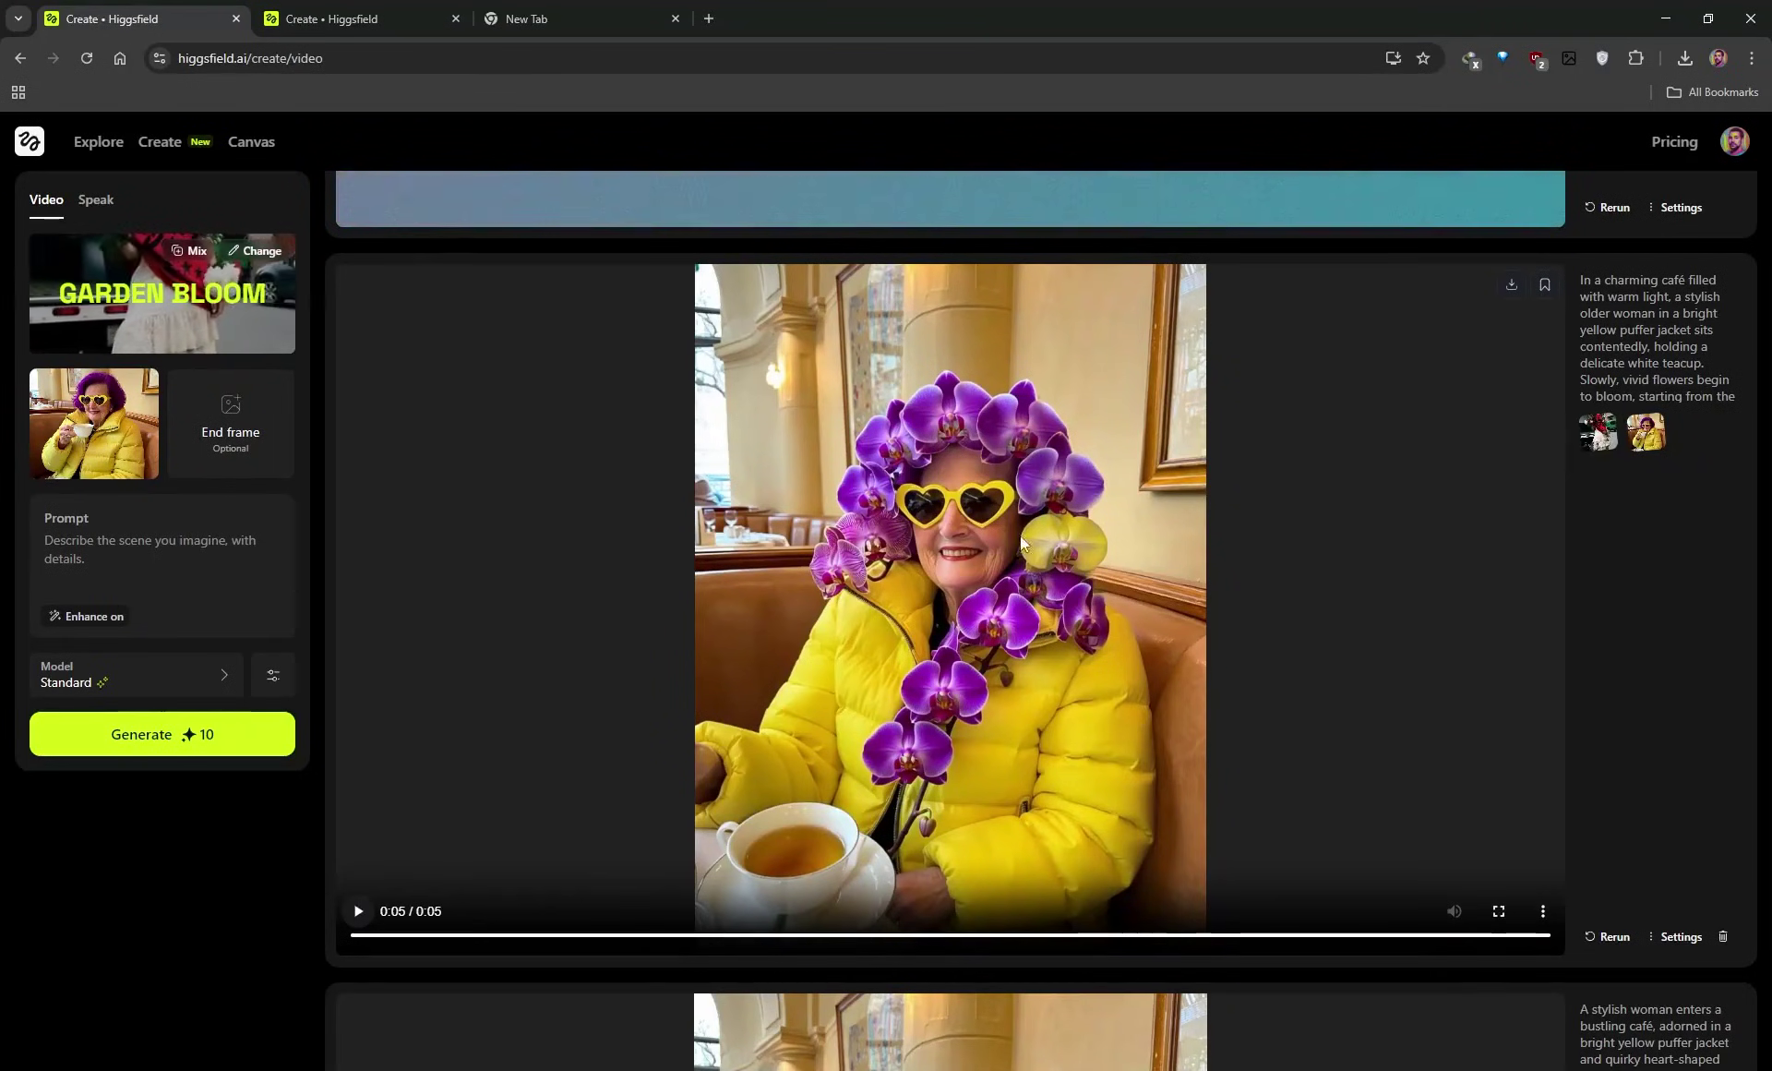
- Change the video's motion effect to Paparazzi
click(256, 250)
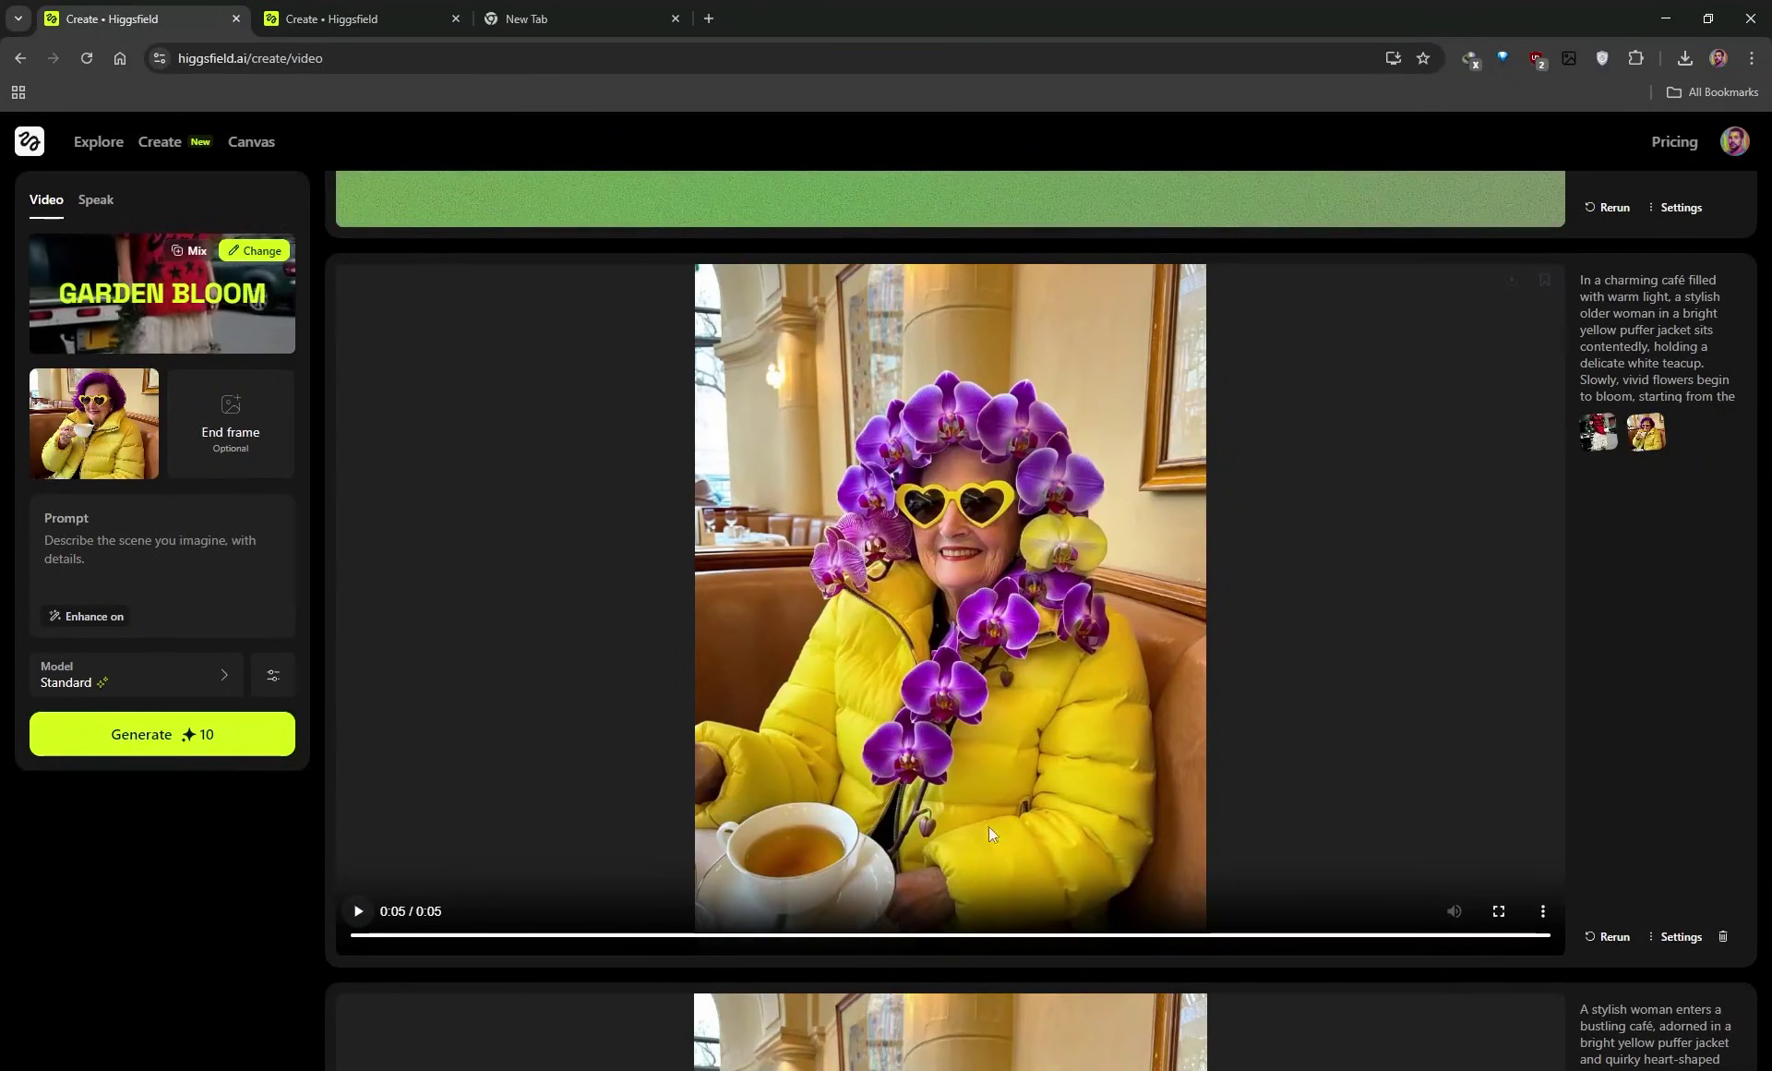
scroll(1033, 752, down, 5)
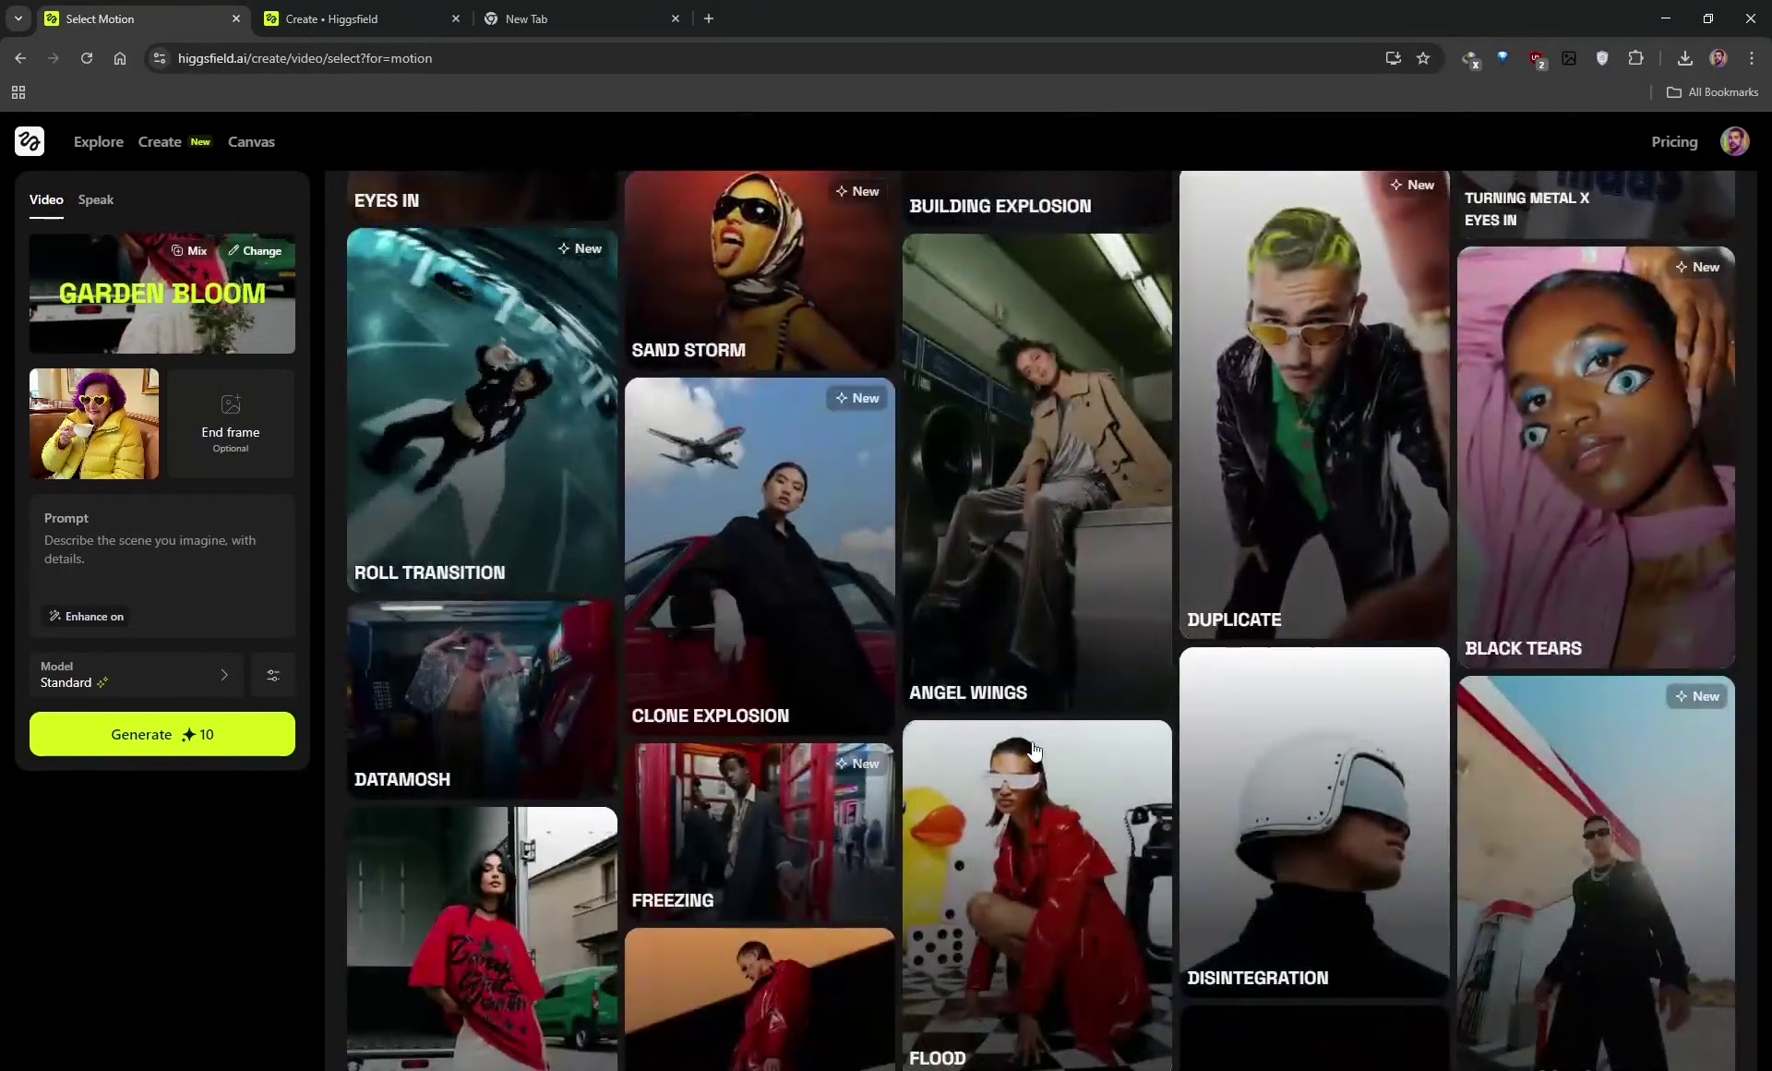
scroll(1033, 749, down, 5)
scroll(1034, 749, down, 3)
click(1034, 750)
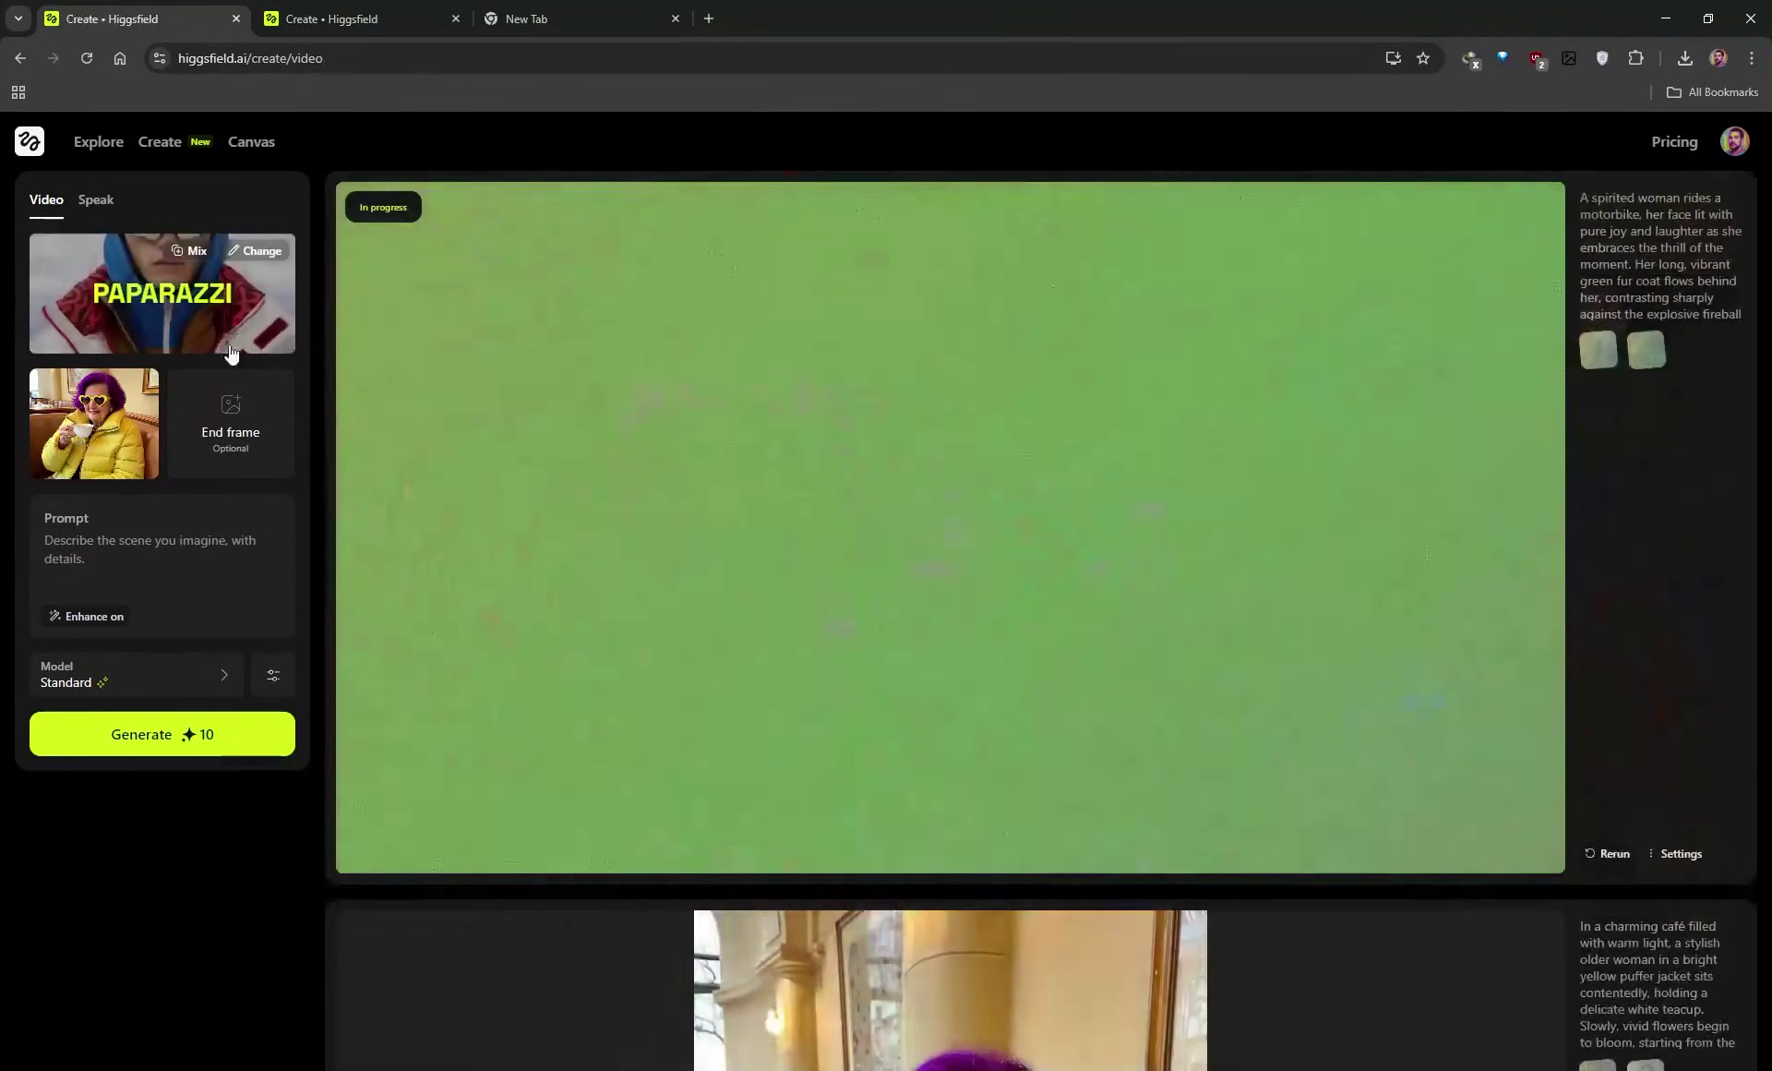
- Play the generated Paparazzi video of the woman in the yellow puffer jacket, and open the motion effect choices
scroll(863, 670, down, 16)
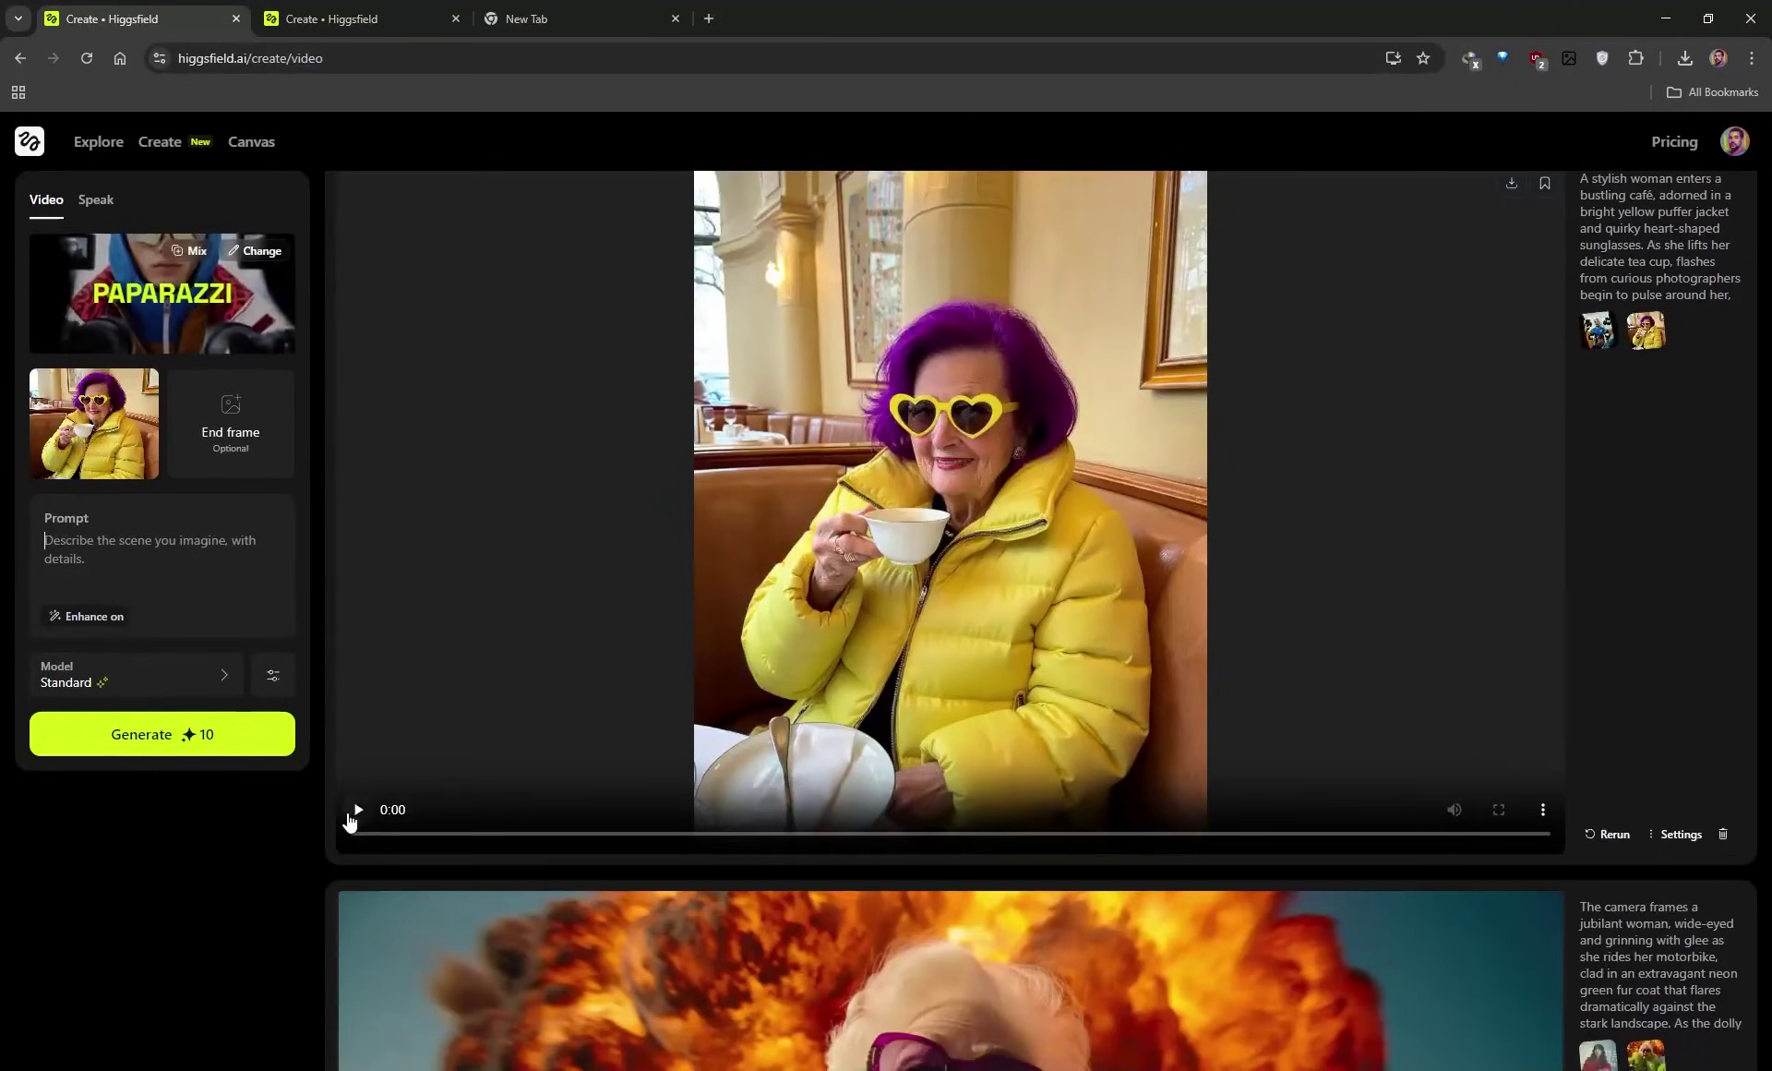
click(357, 809)
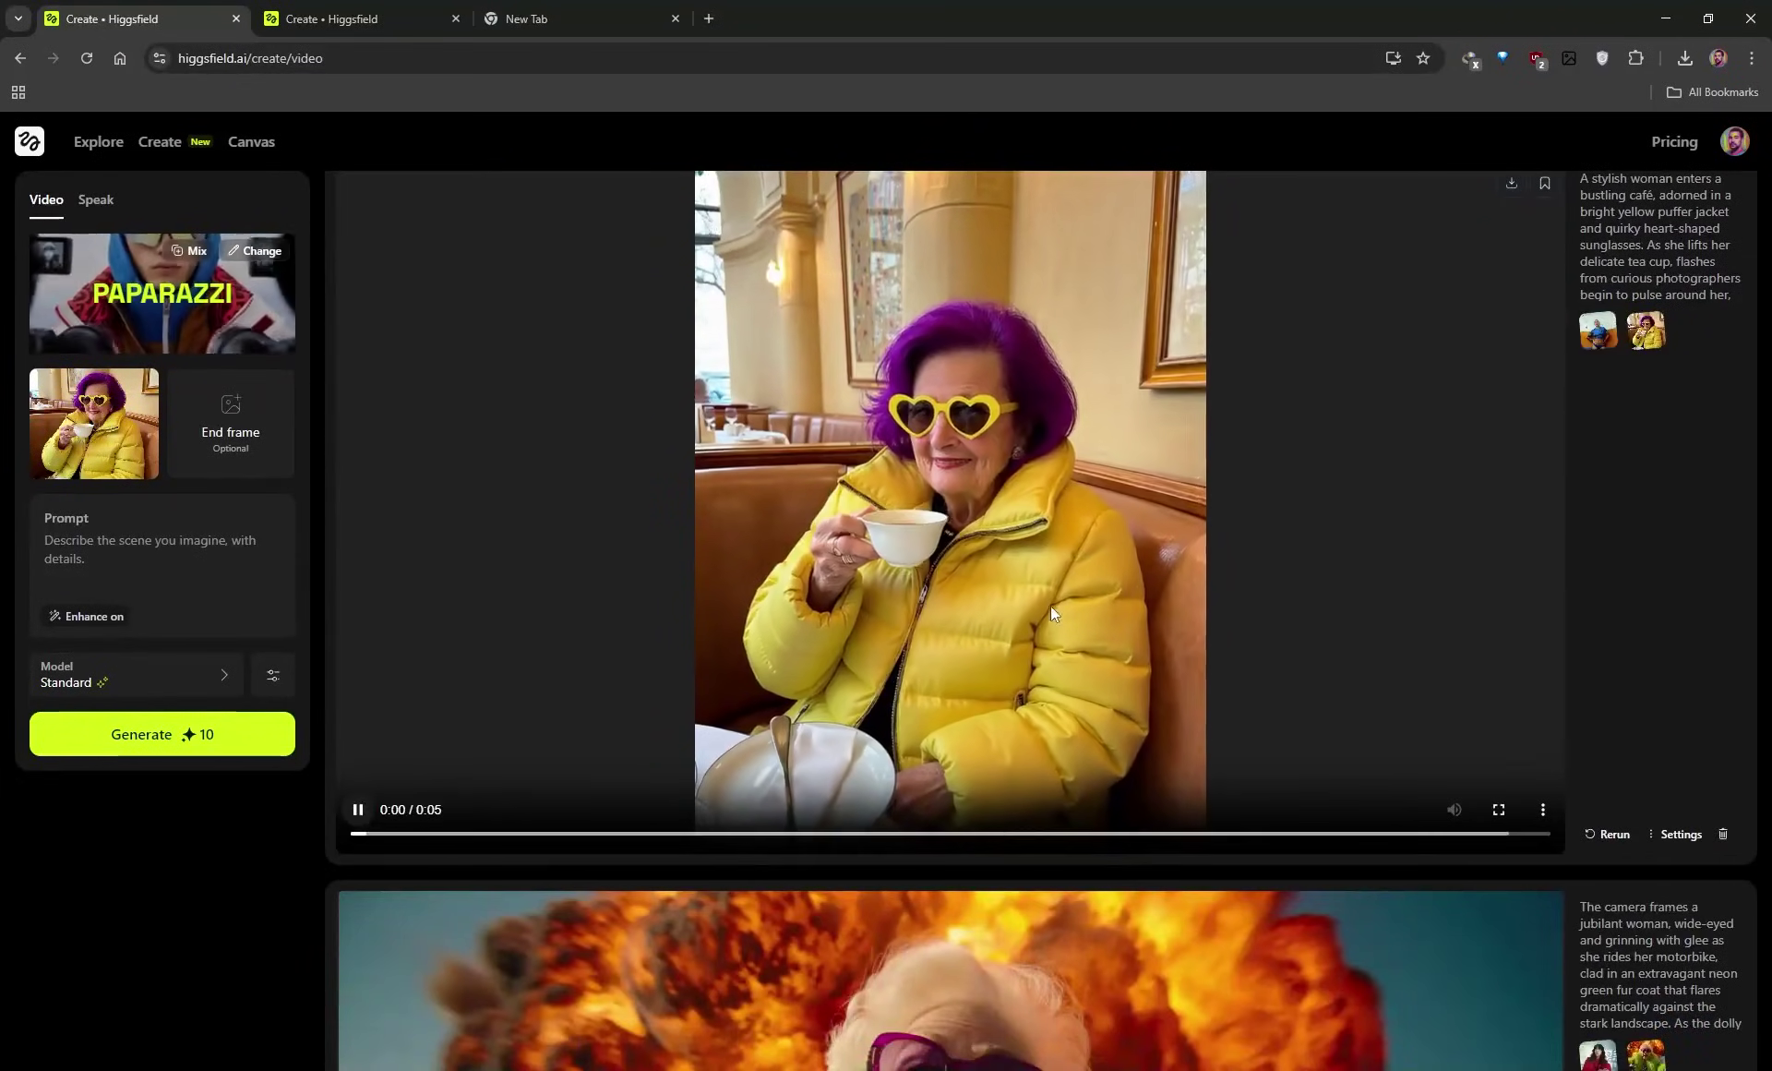
scroll(1031, 578, up, 1)
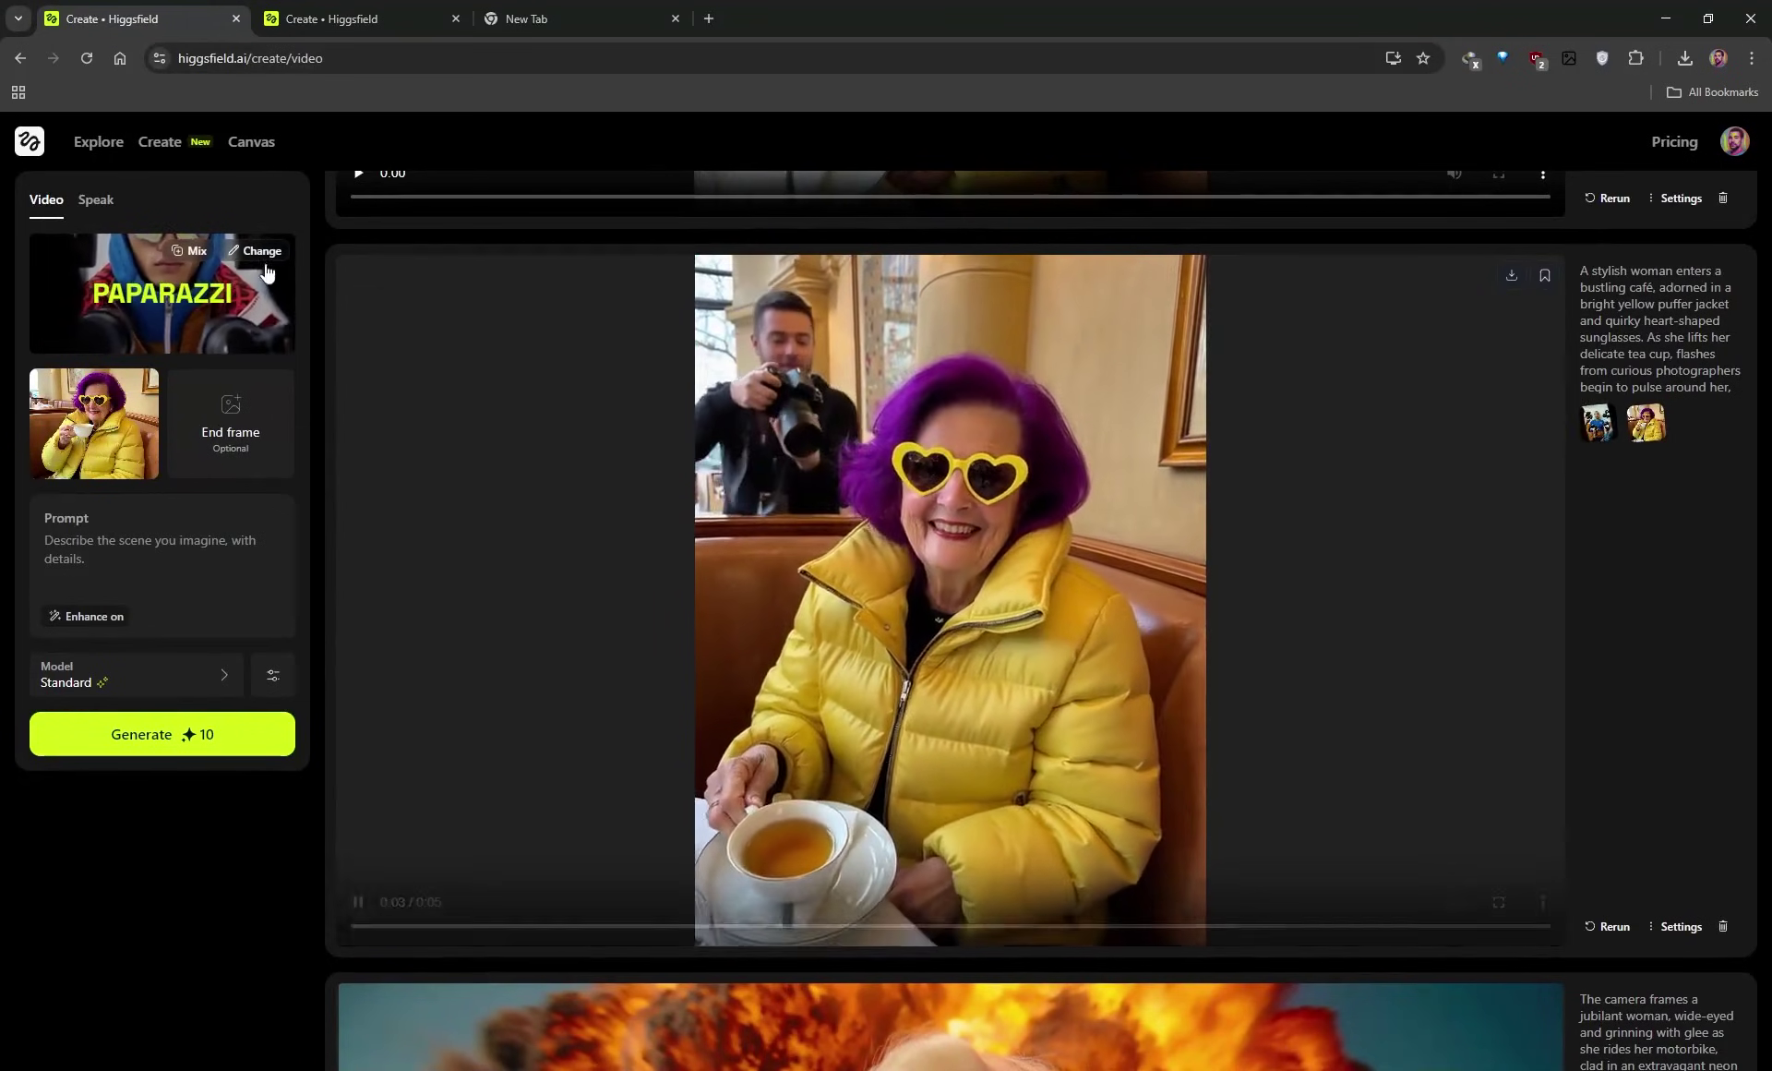
click(260, 257)
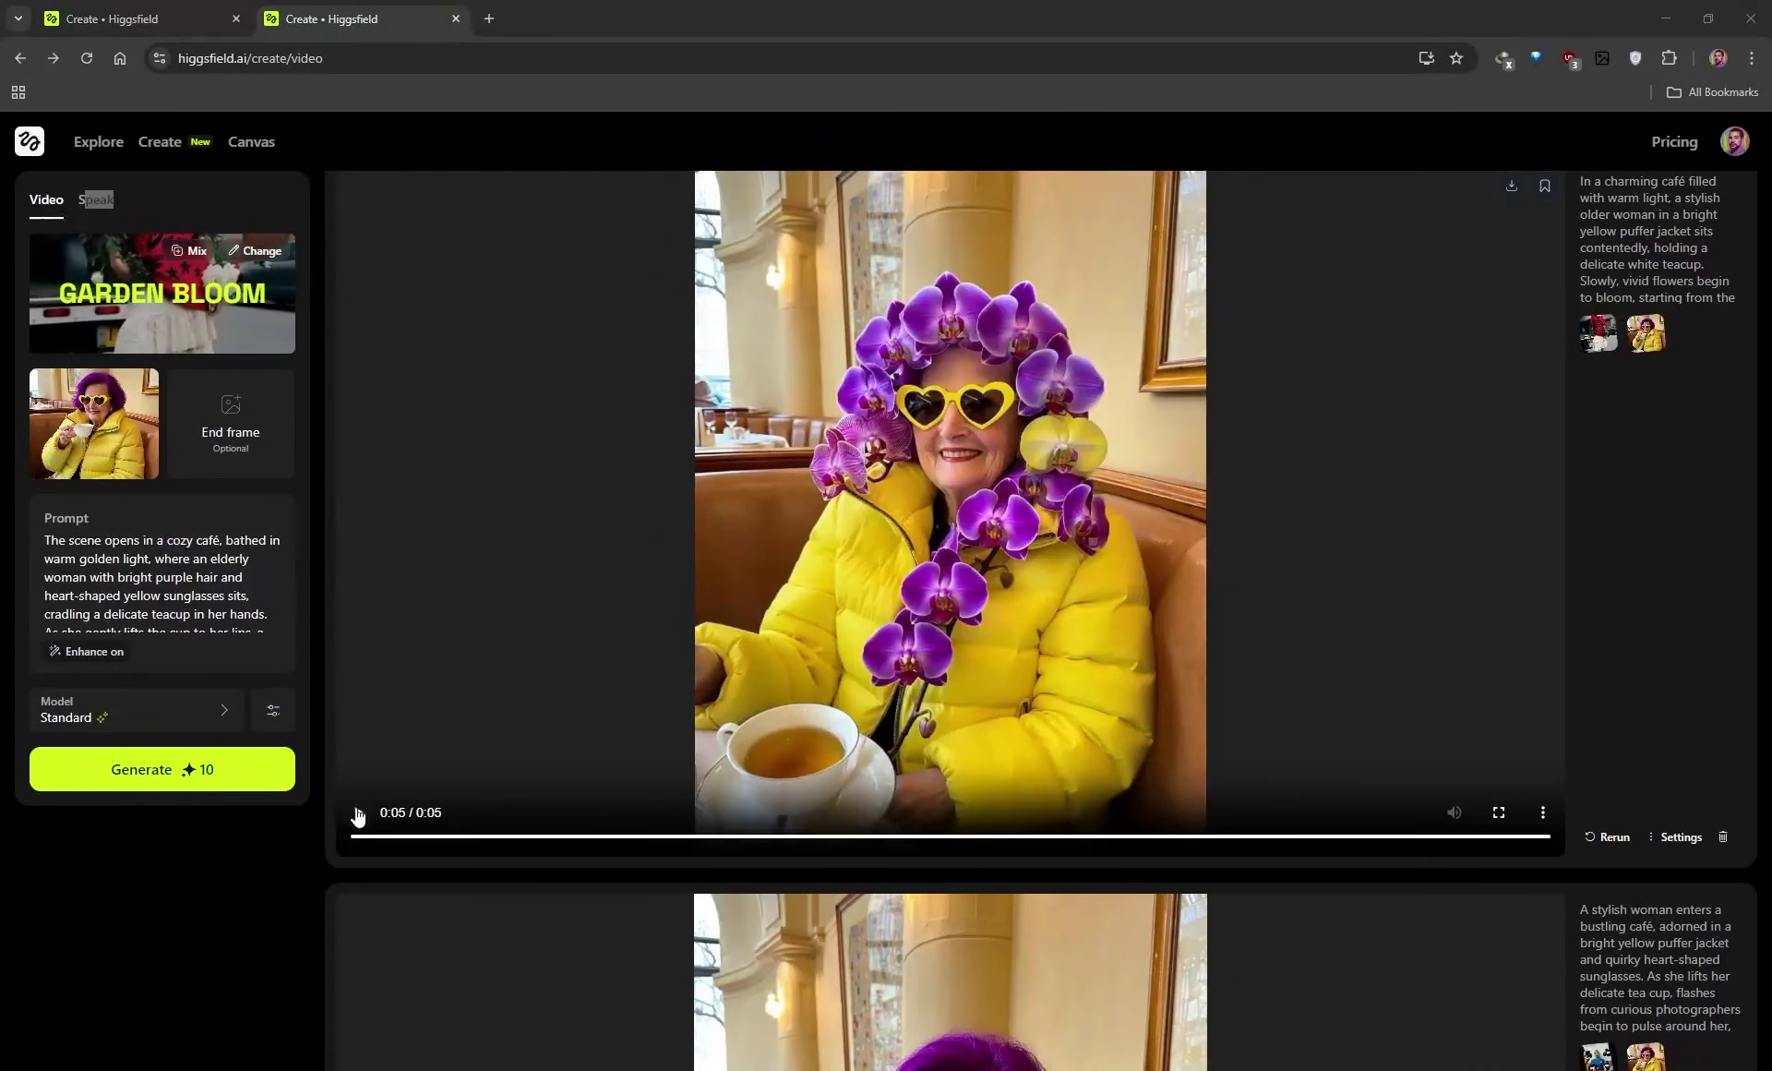
- Play the Garden Bloom video, compare the effect and camera categories for a second motion, and choose Dolly In to mix with Garden Bloom
click(358, 812)
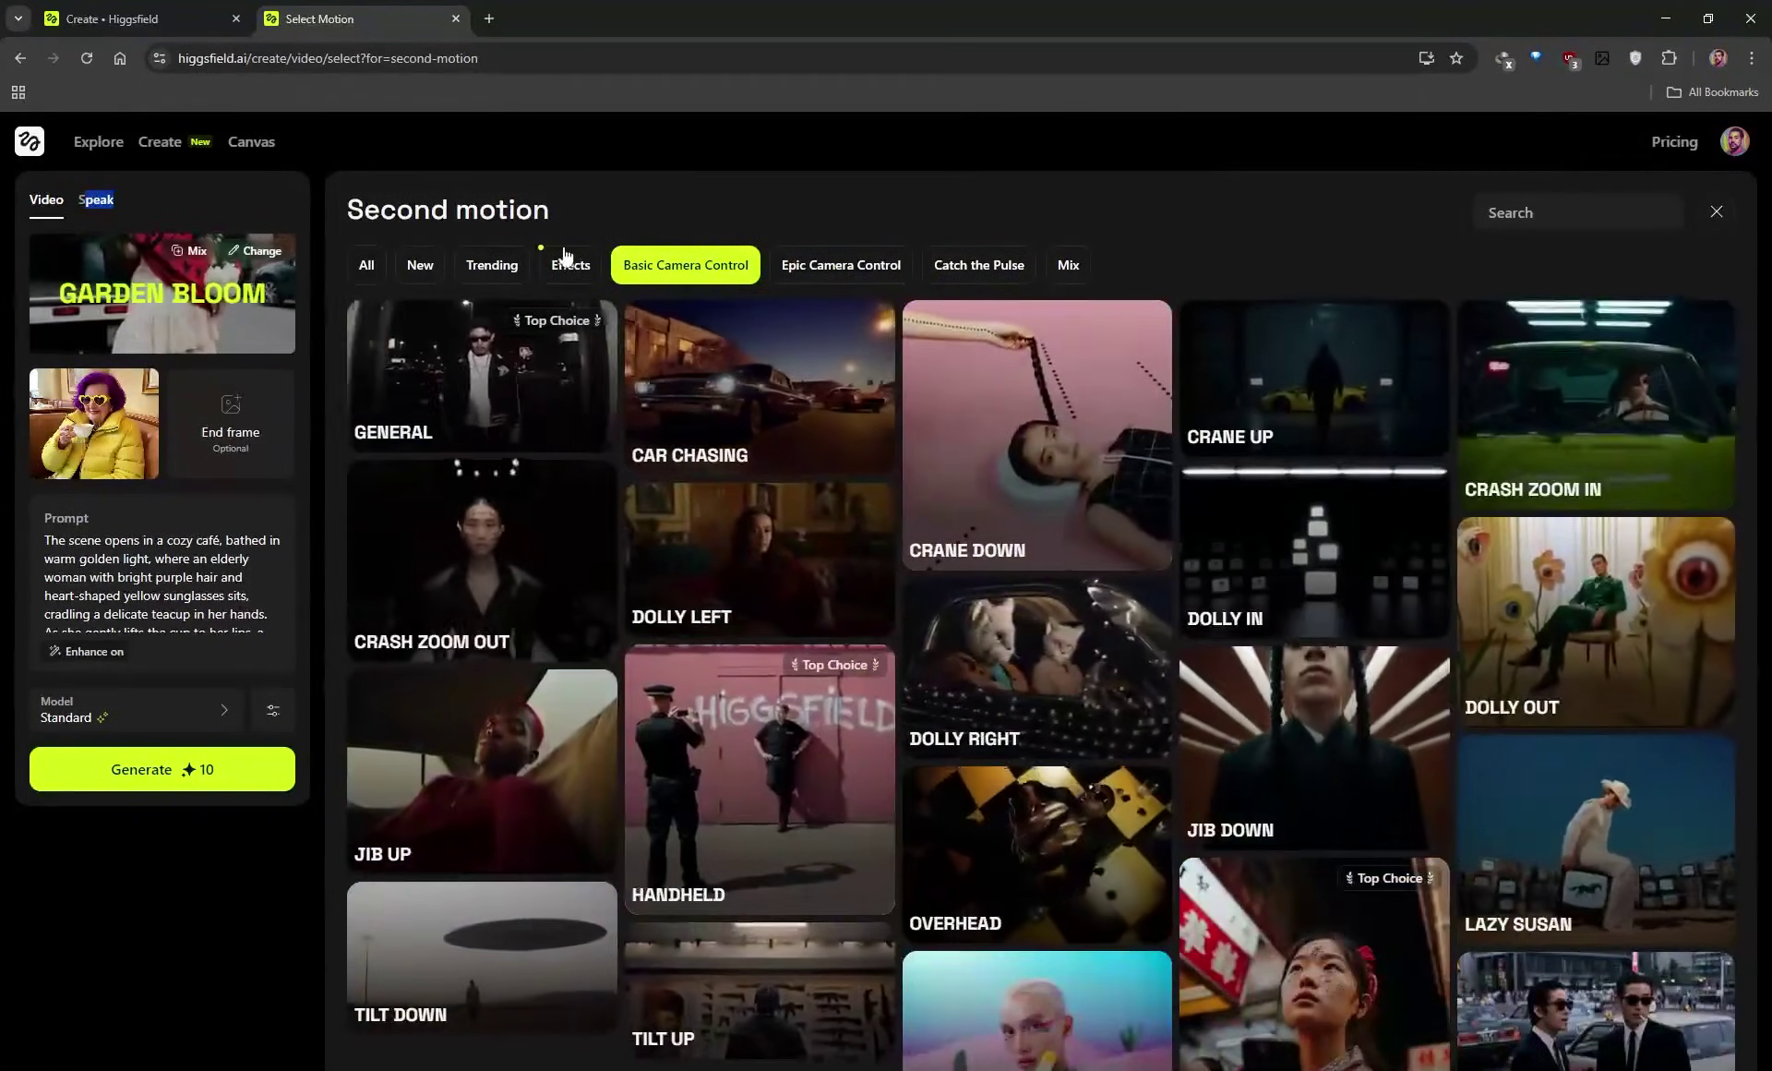
click(566, 258)
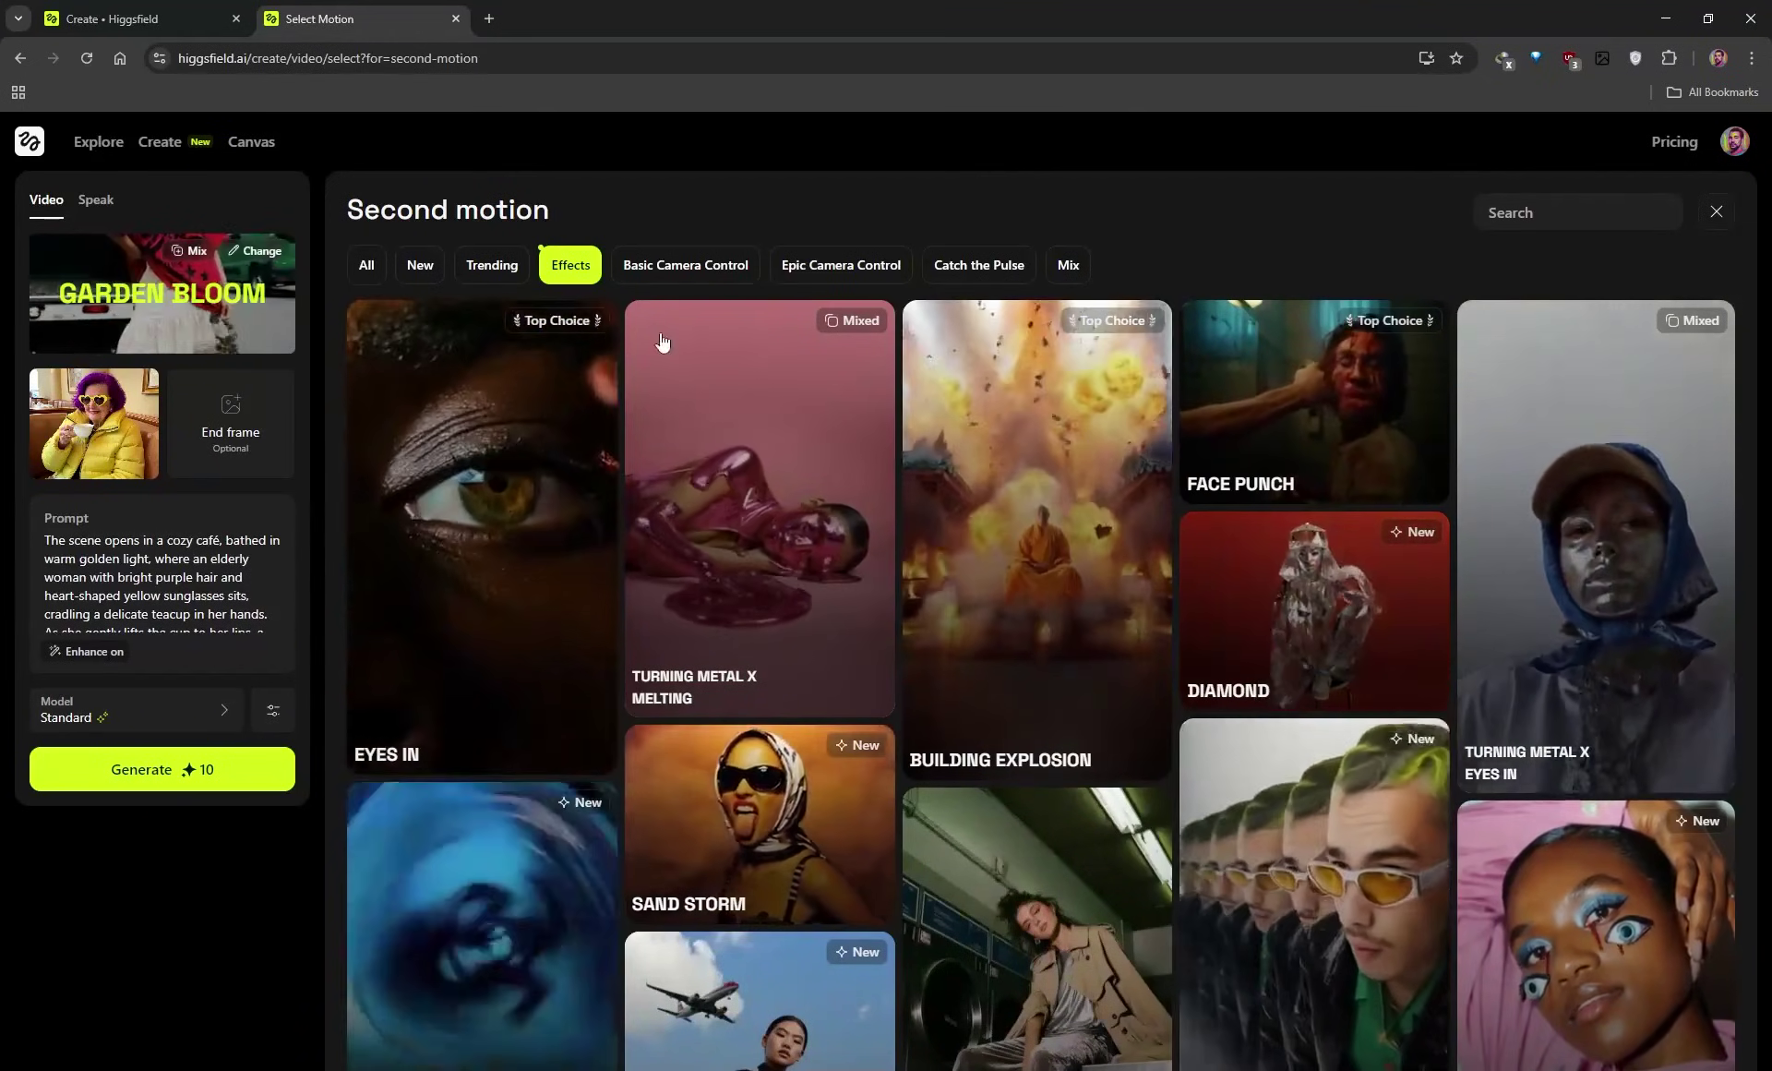
click(682, 267)
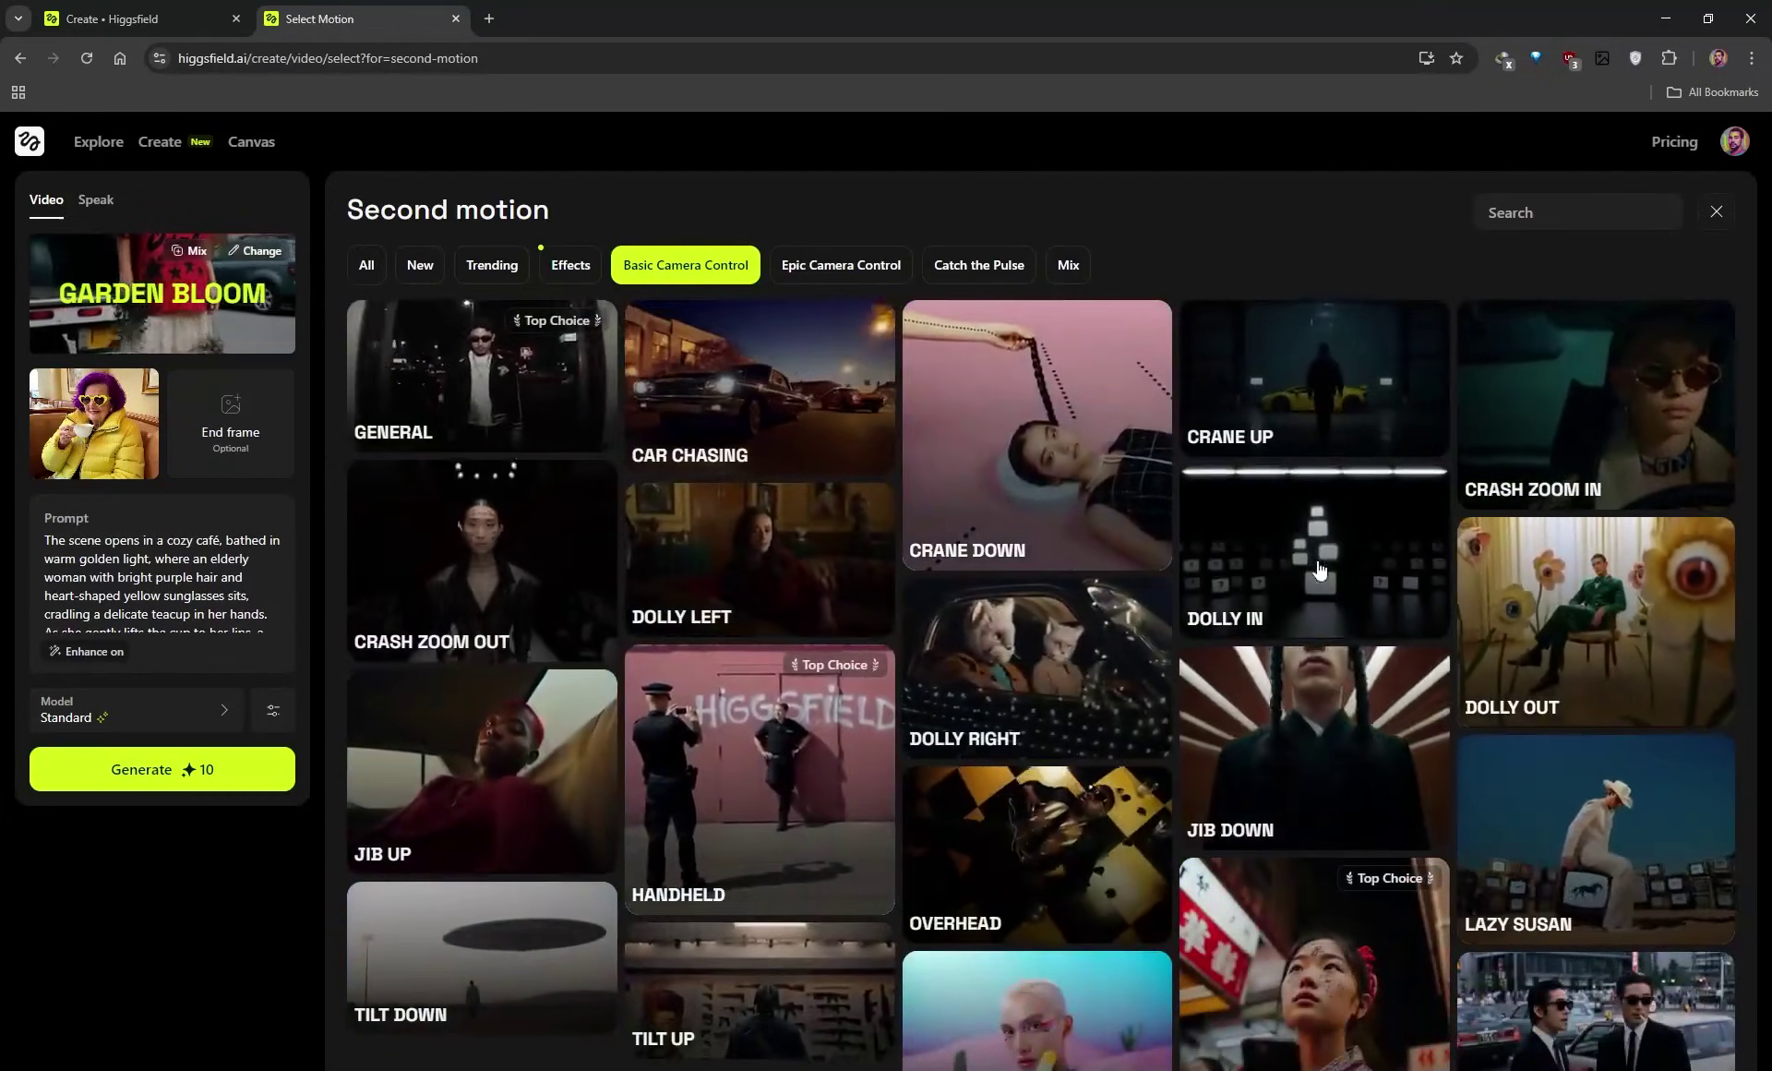
click(1326, 567)
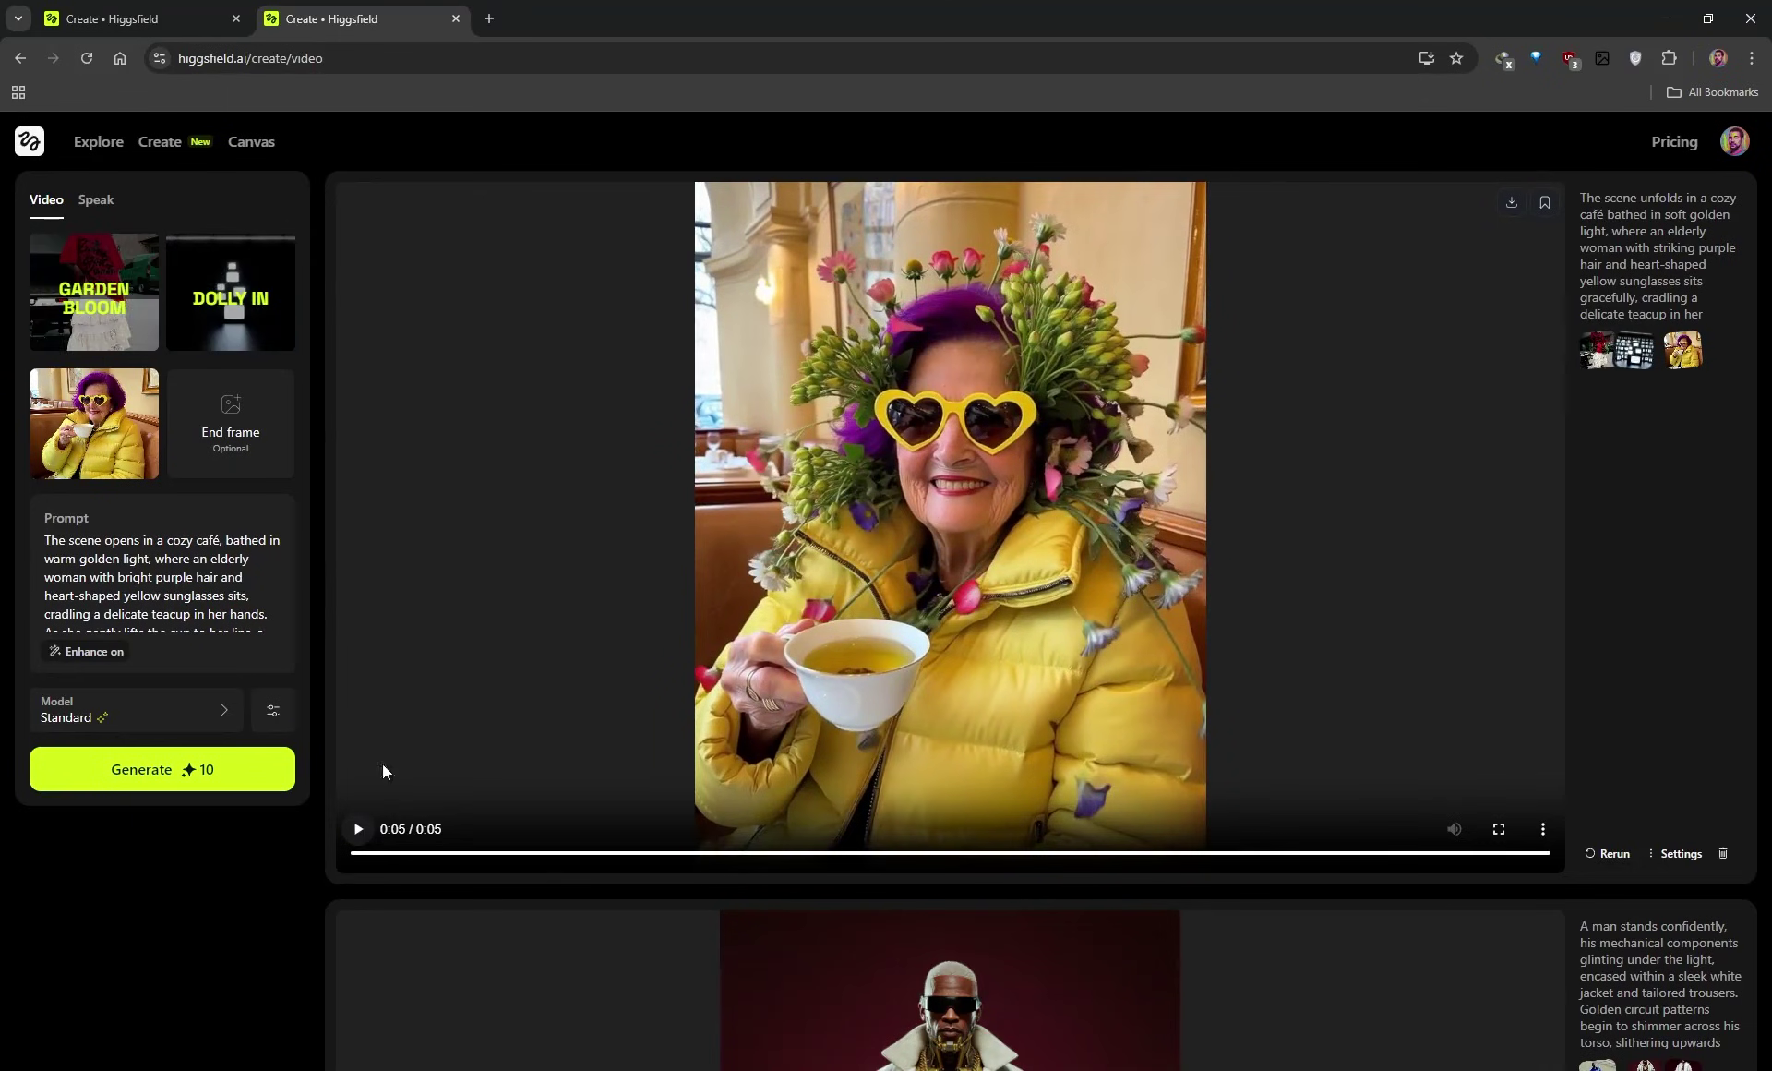
- Play the generated café video combining Garden Bloom and Dolly In, and open the second motion's choices
click(360, 829)
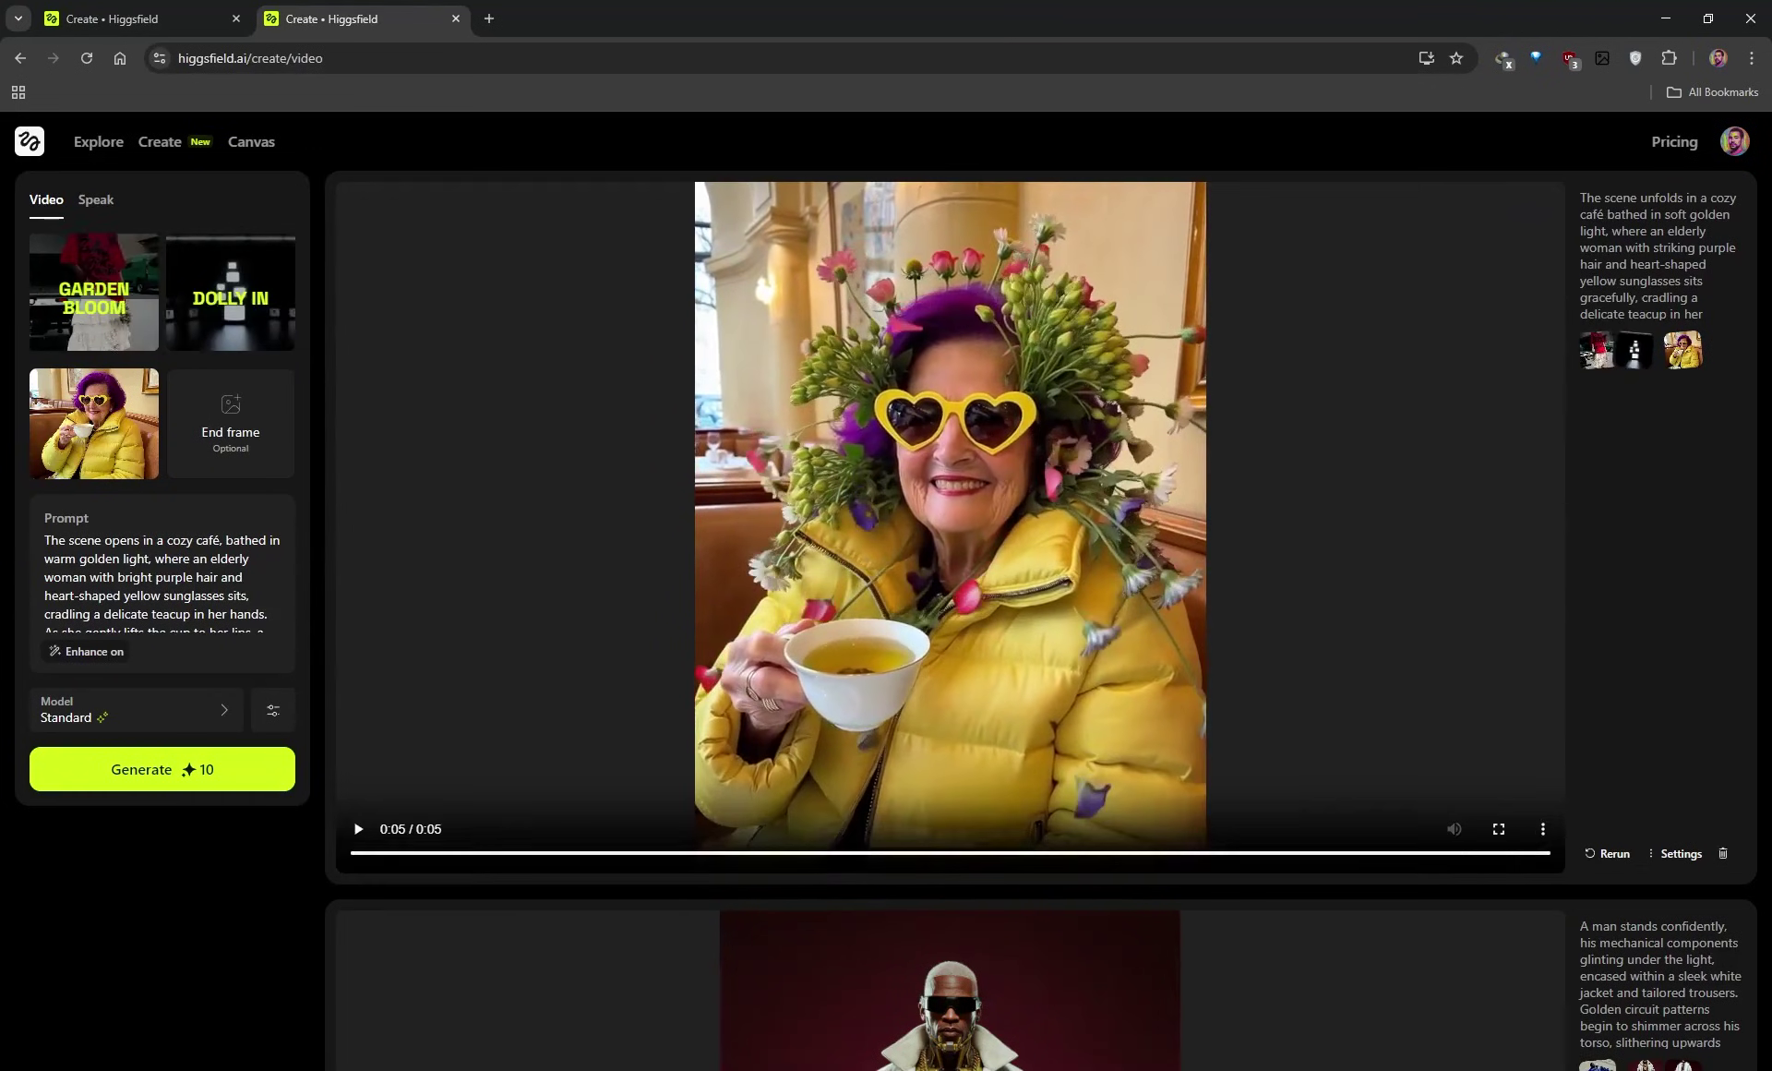
click(231, 276)
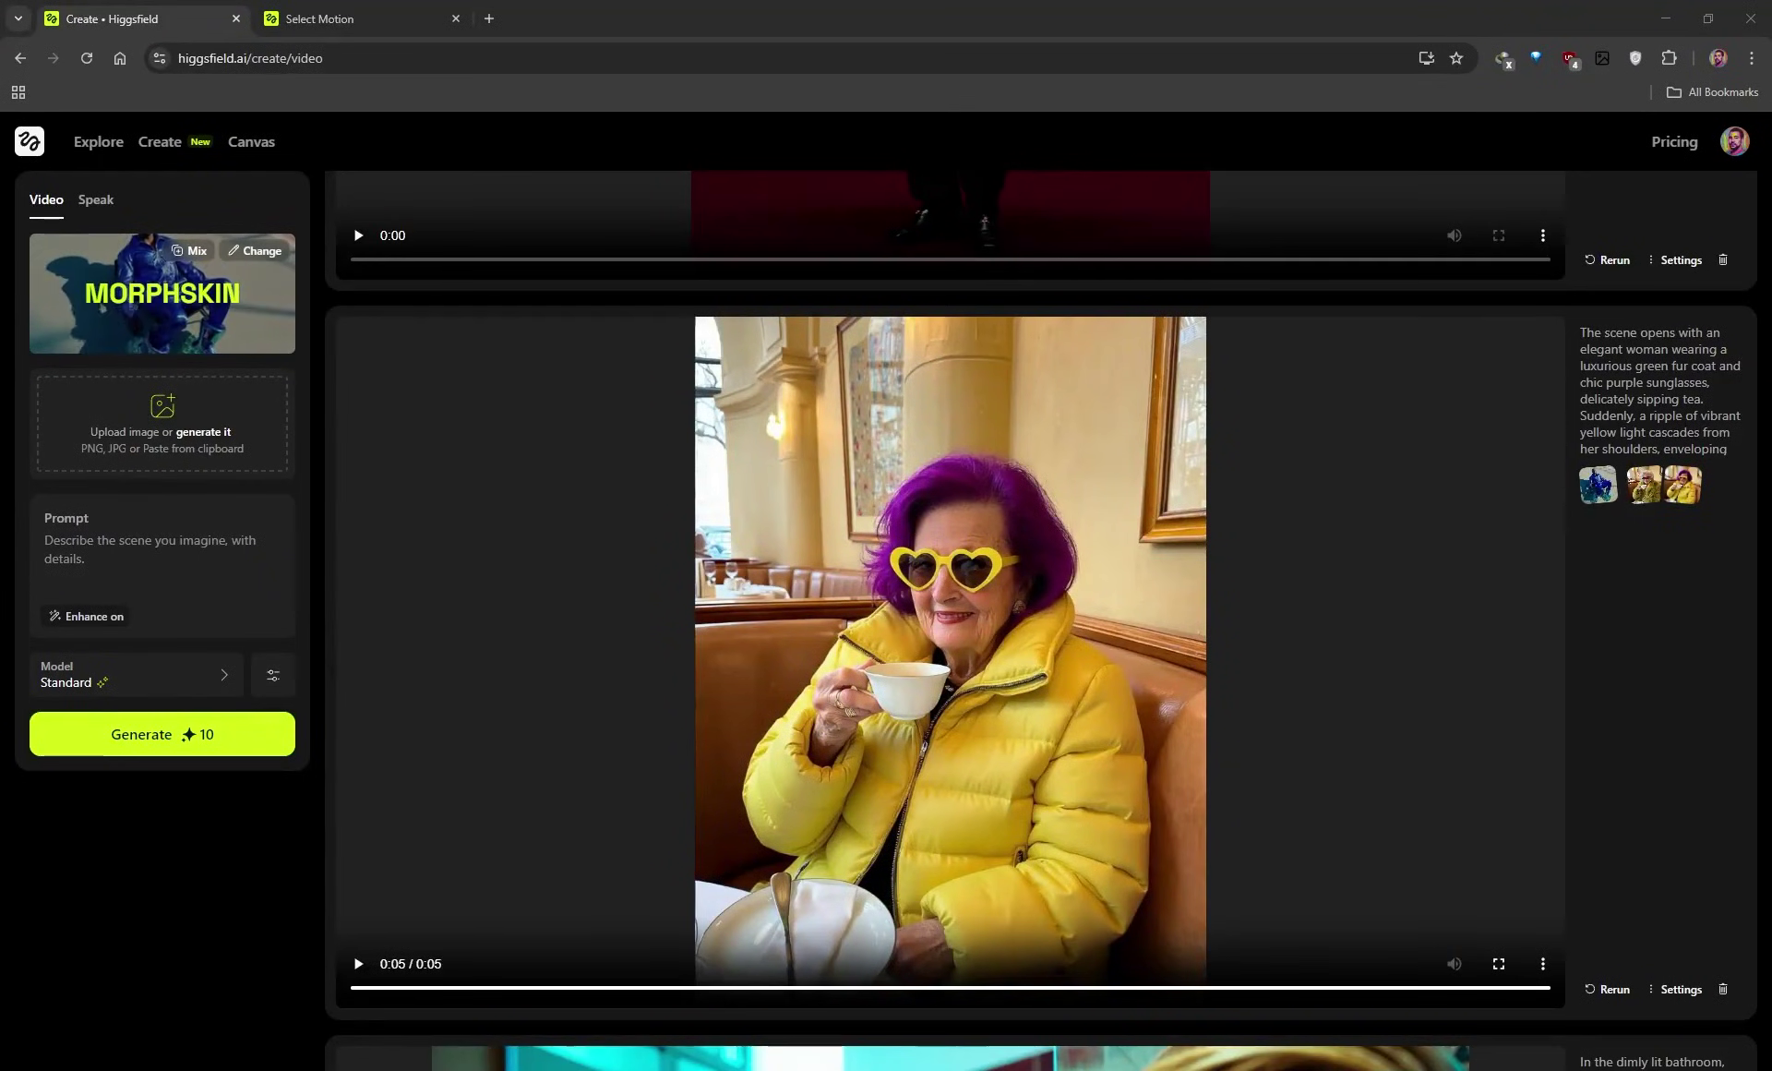
- Add the green fur coat image as start frame and the yellow jacket image as end frame for Morphskin, and play the existing Morphskin video
drag(160, 446, 193, 464)
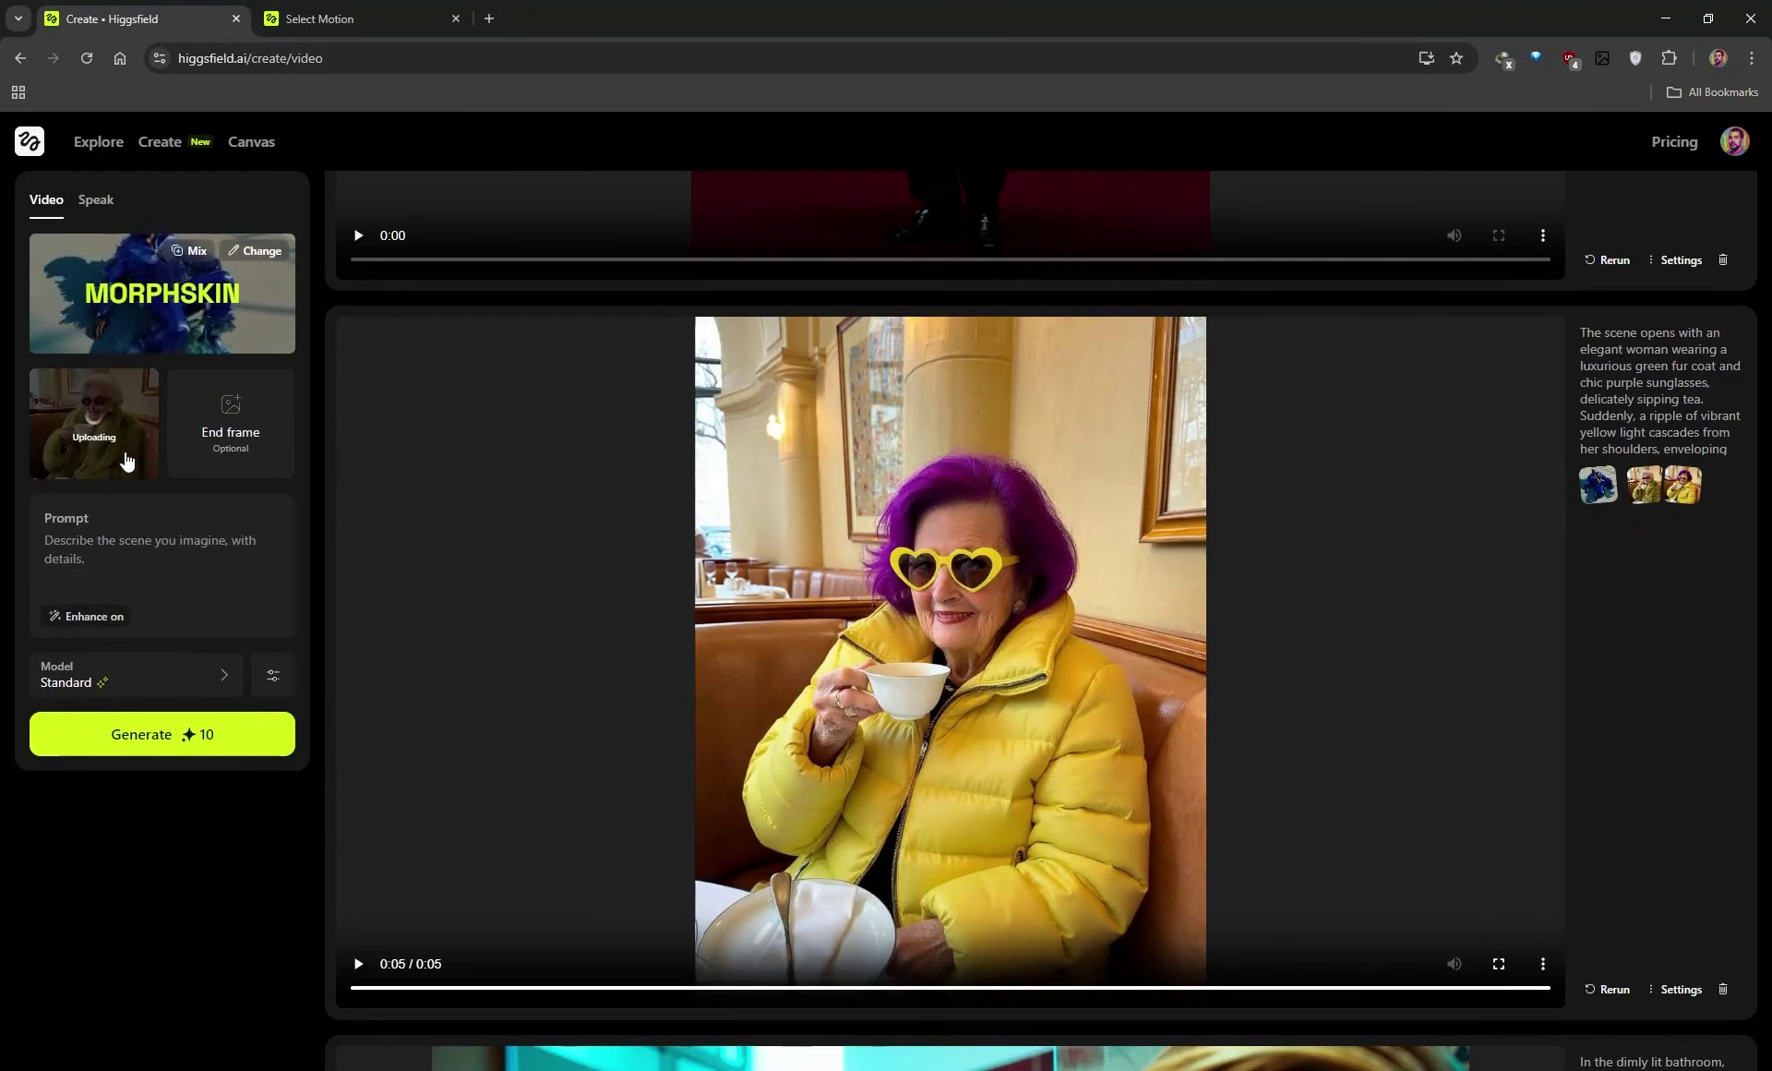
drag(286, 5, 286, 426)
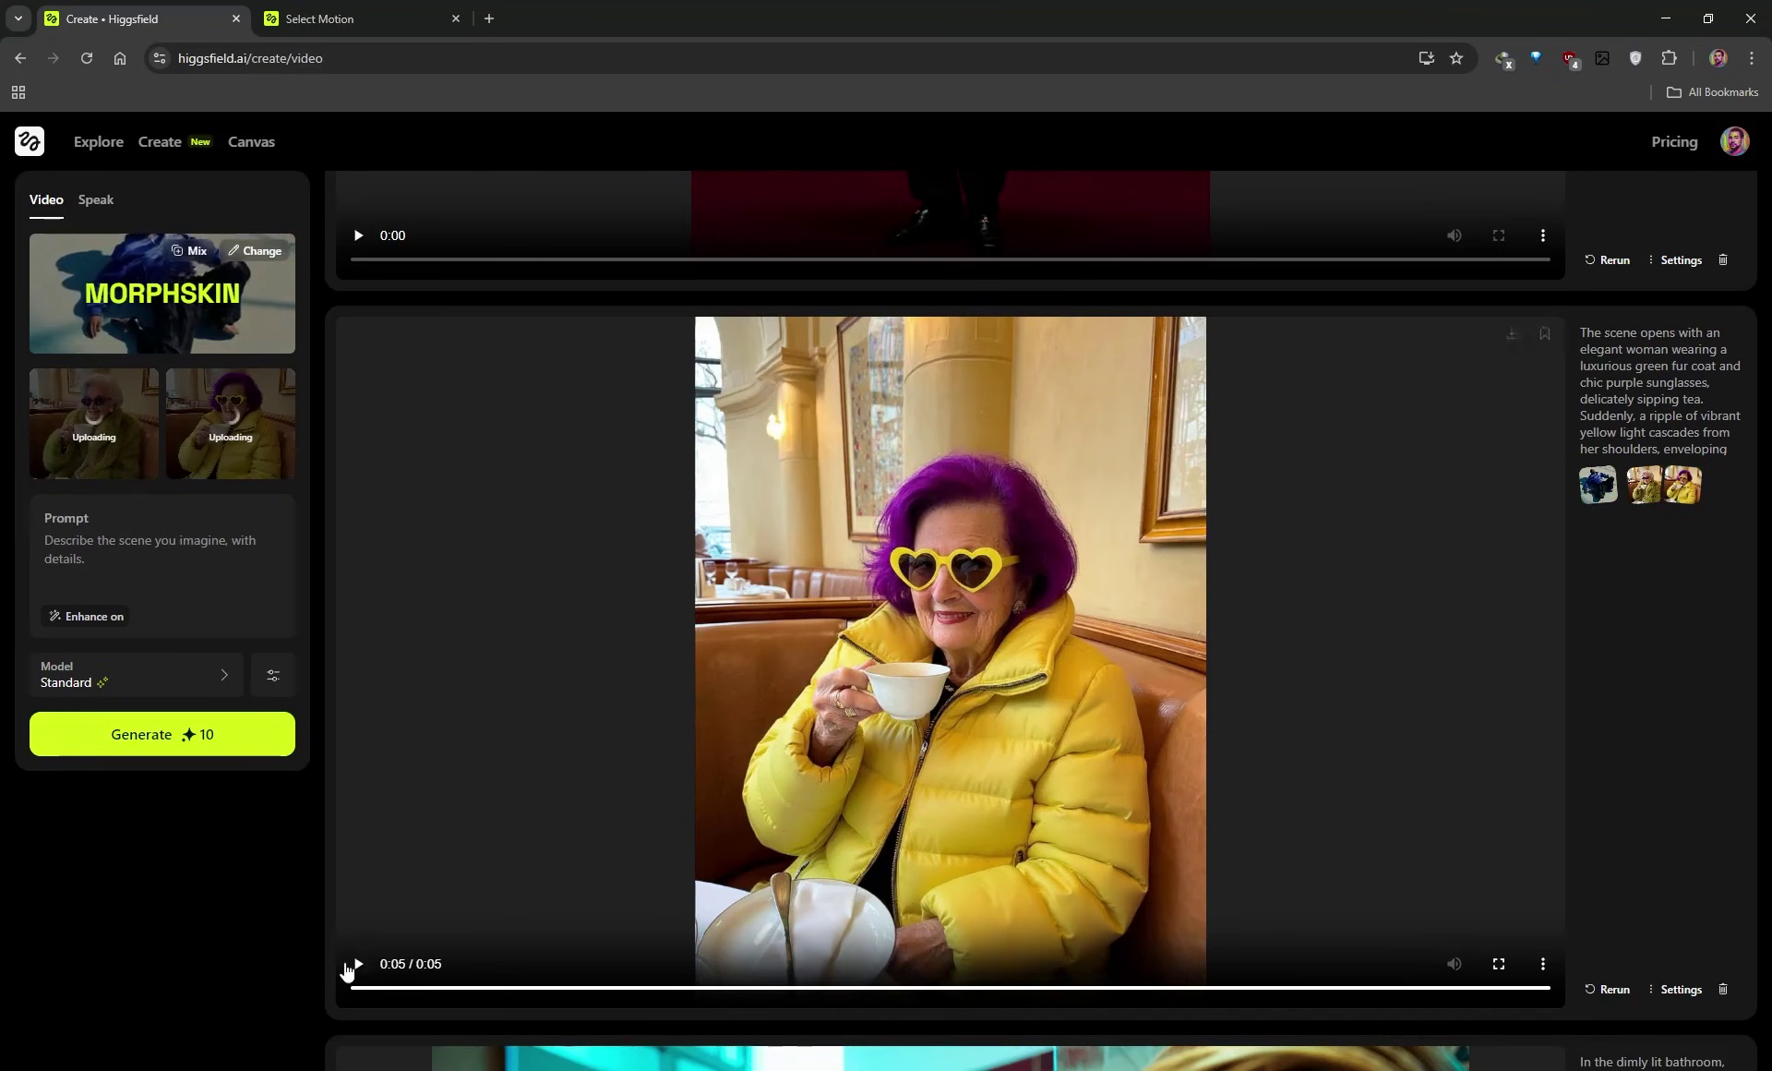
click(356, 965)
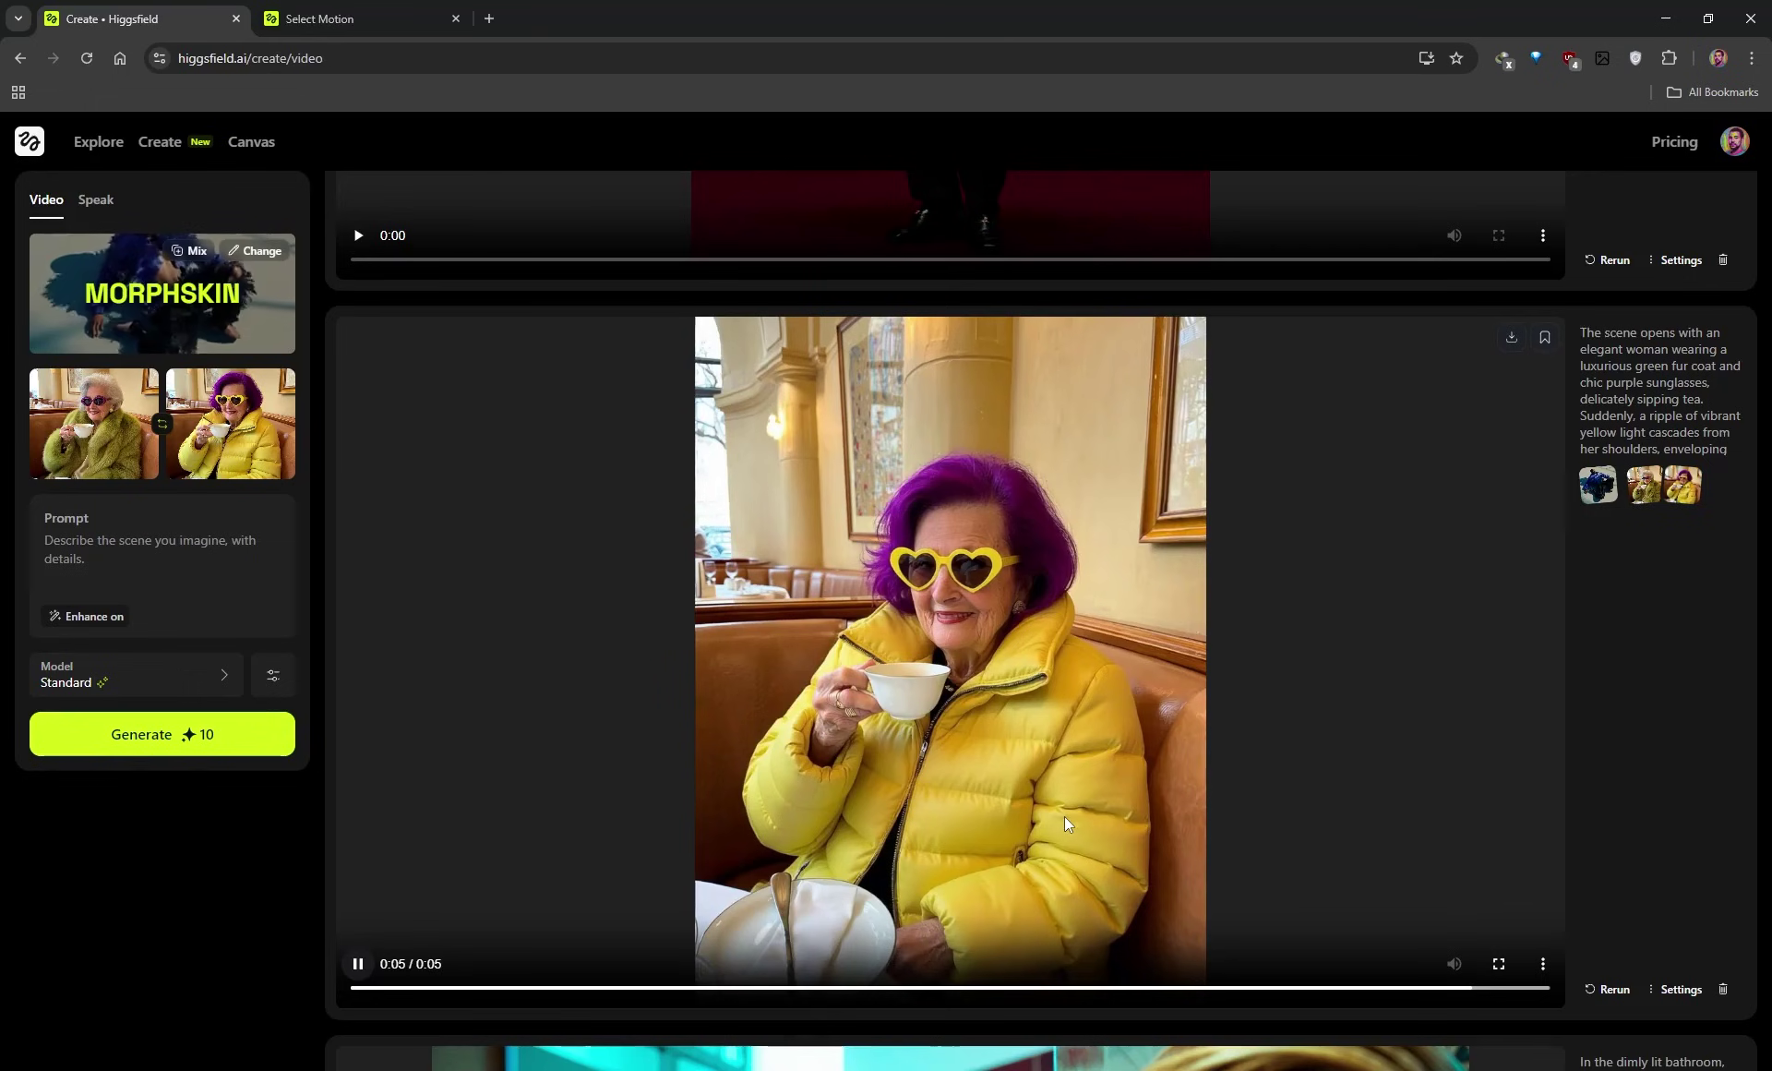
click(358, 964)
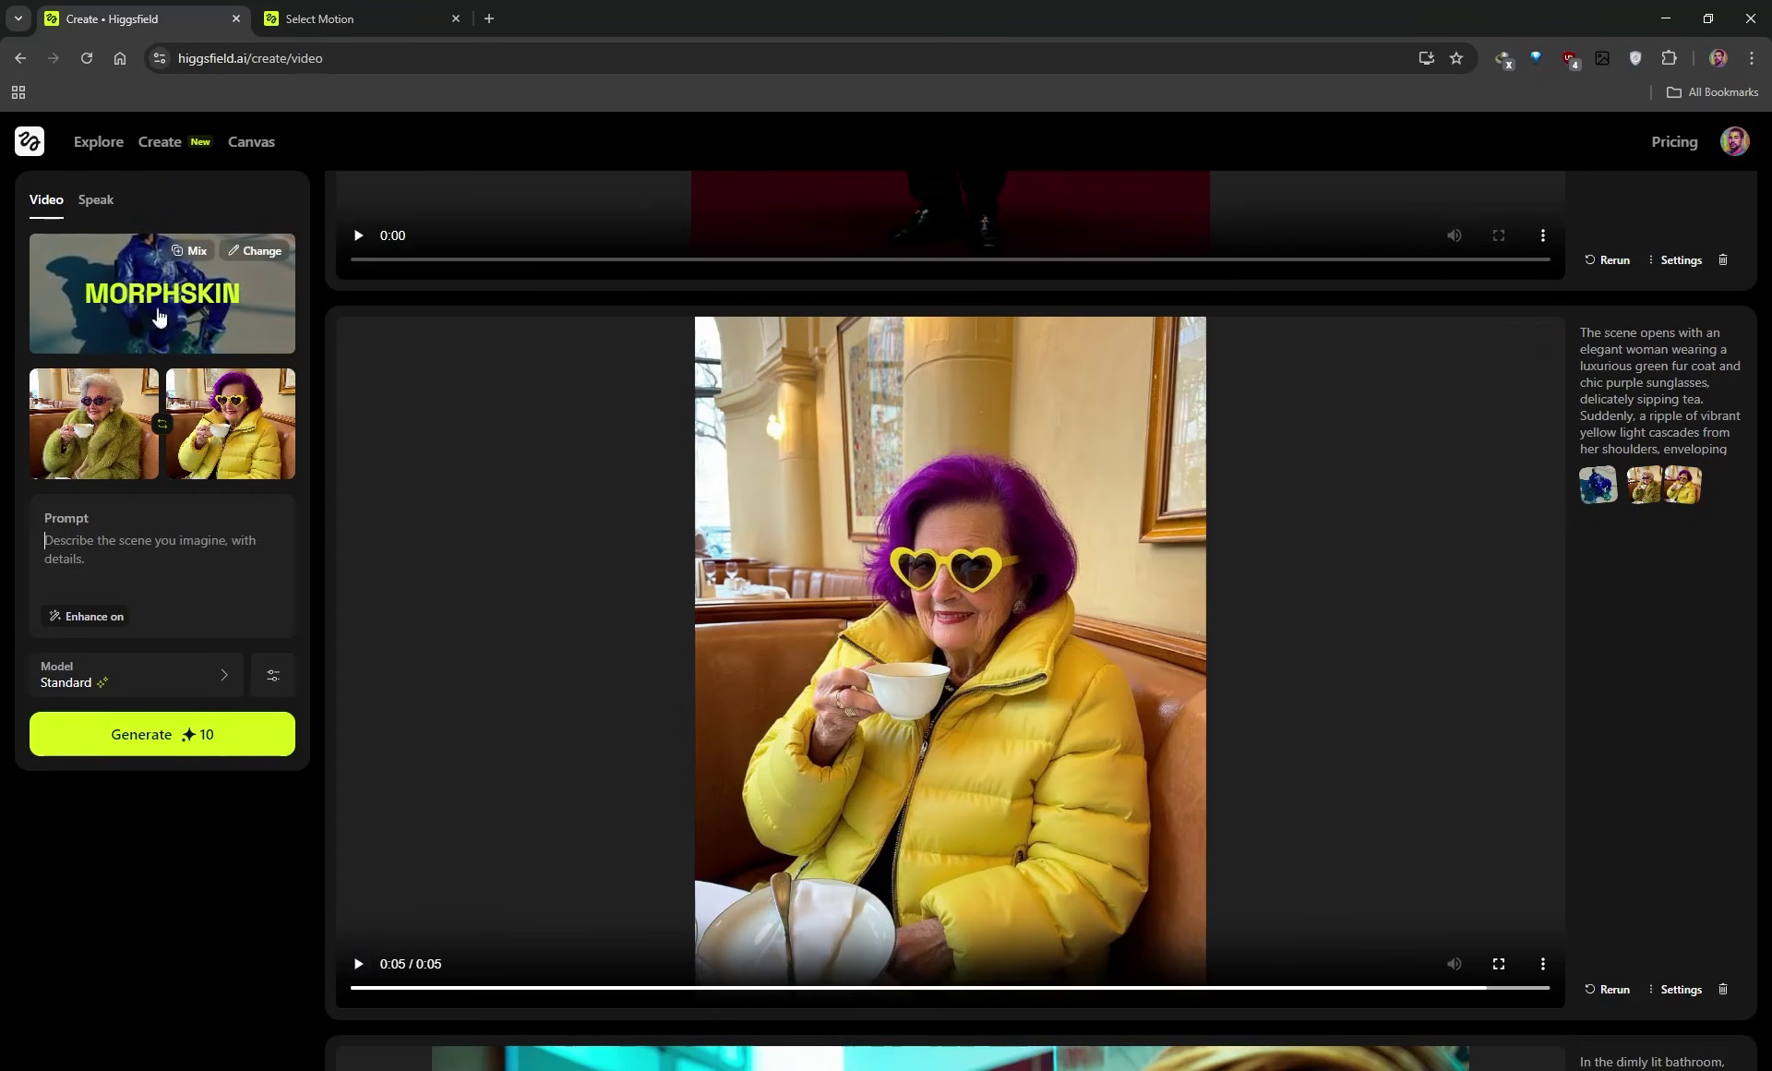
click(359, 965)
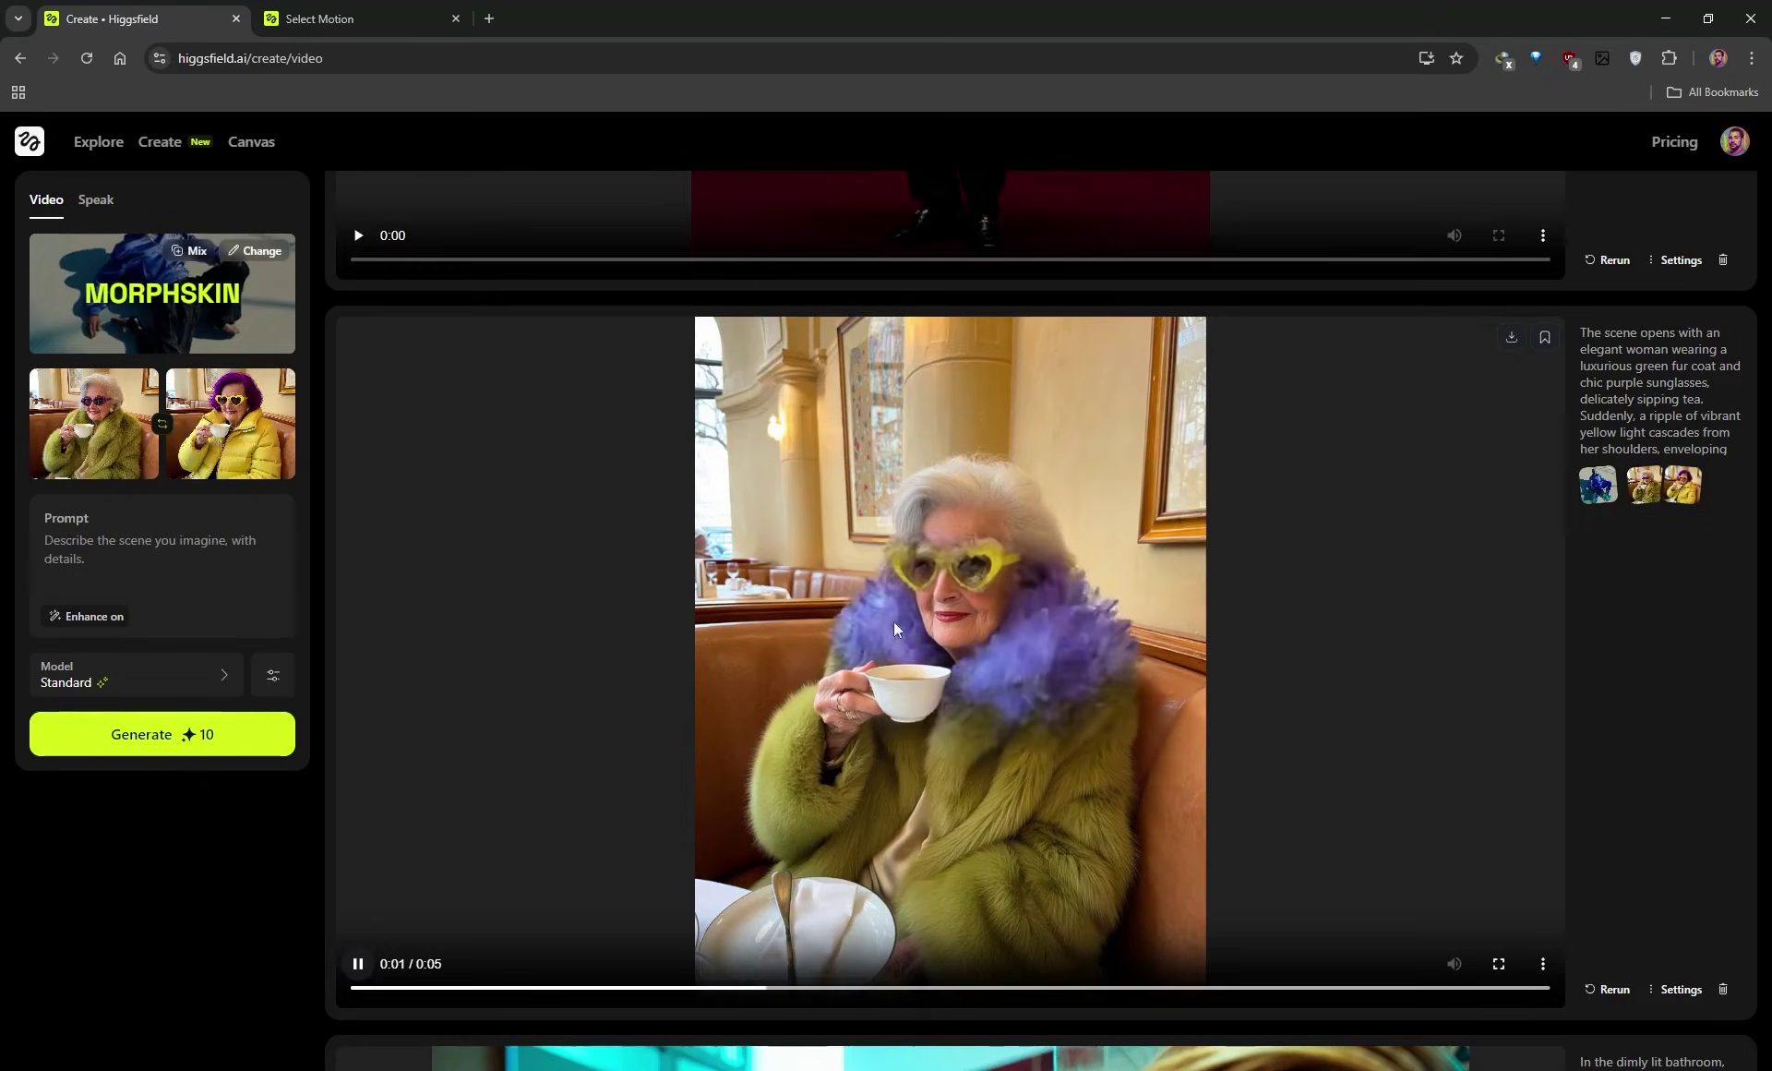
- Play the two generated 3D Rotation videos of the visored figure in a white jacket and the woman with the golden bat
scroll(895, 624, up, 7)
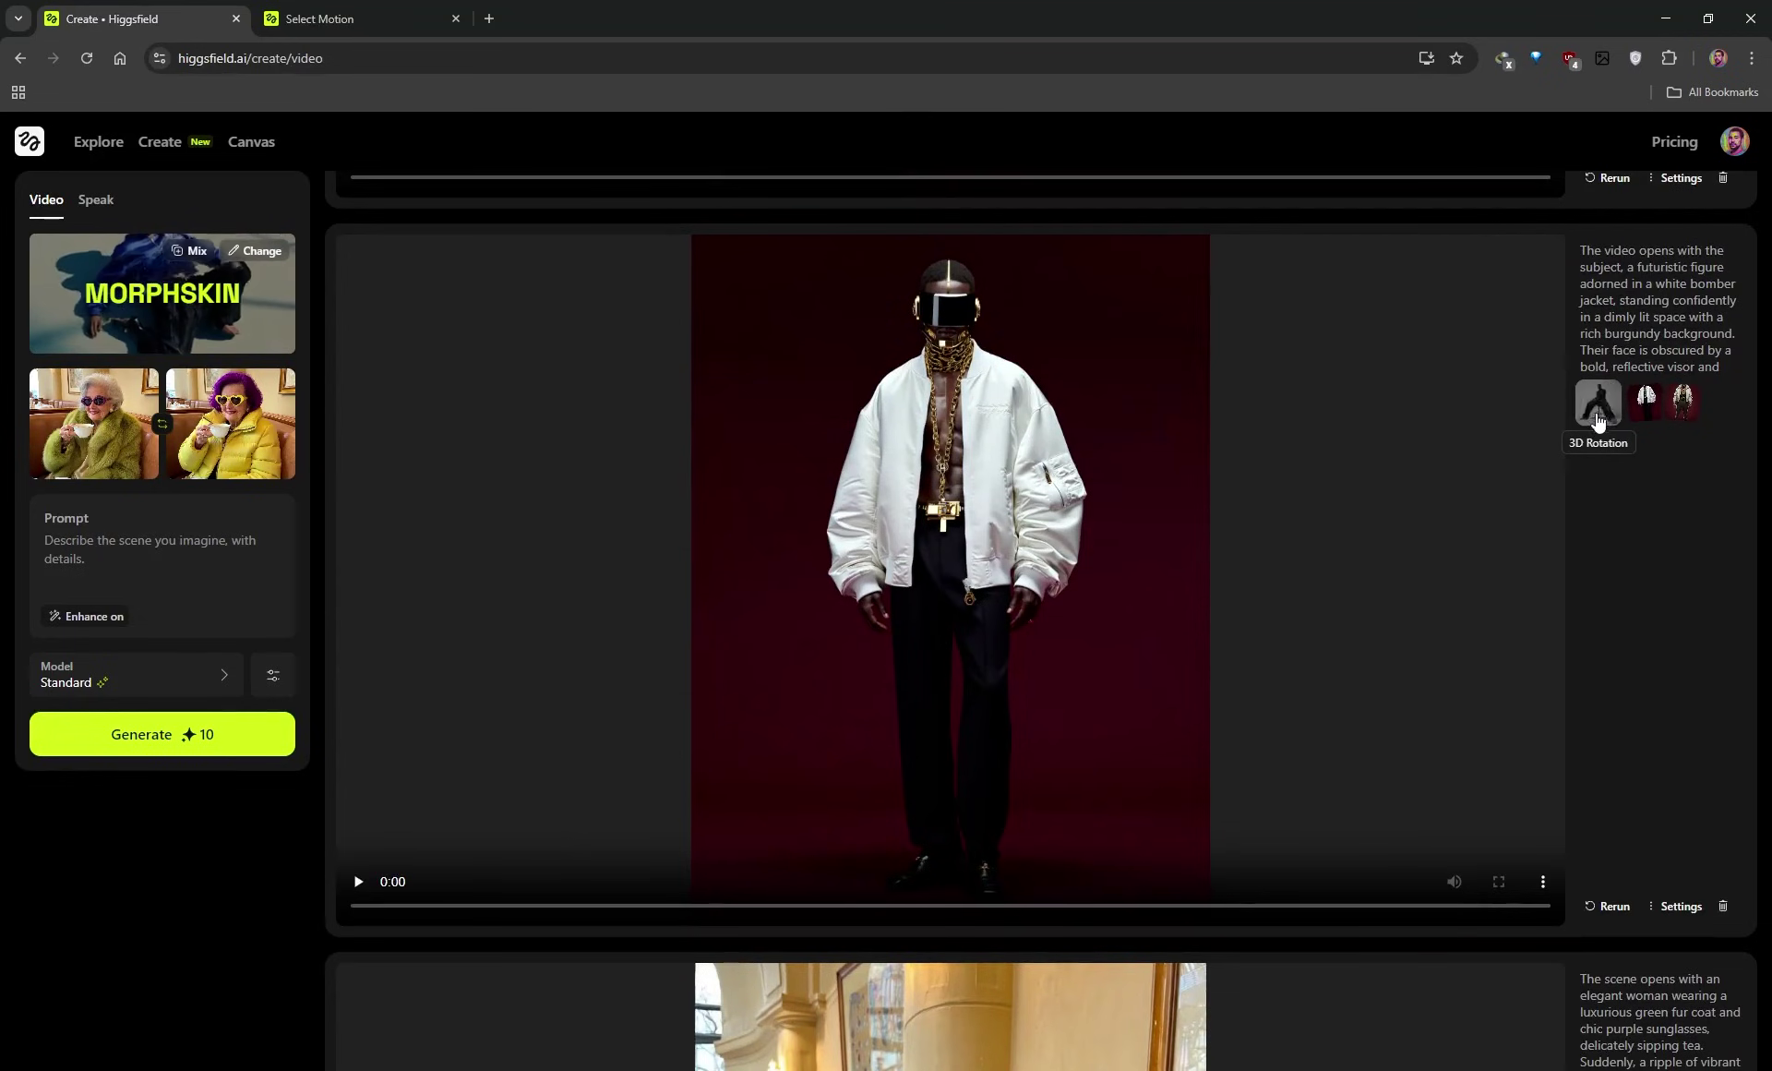
click(358, 880)
scroll(954, 533, up, 1)
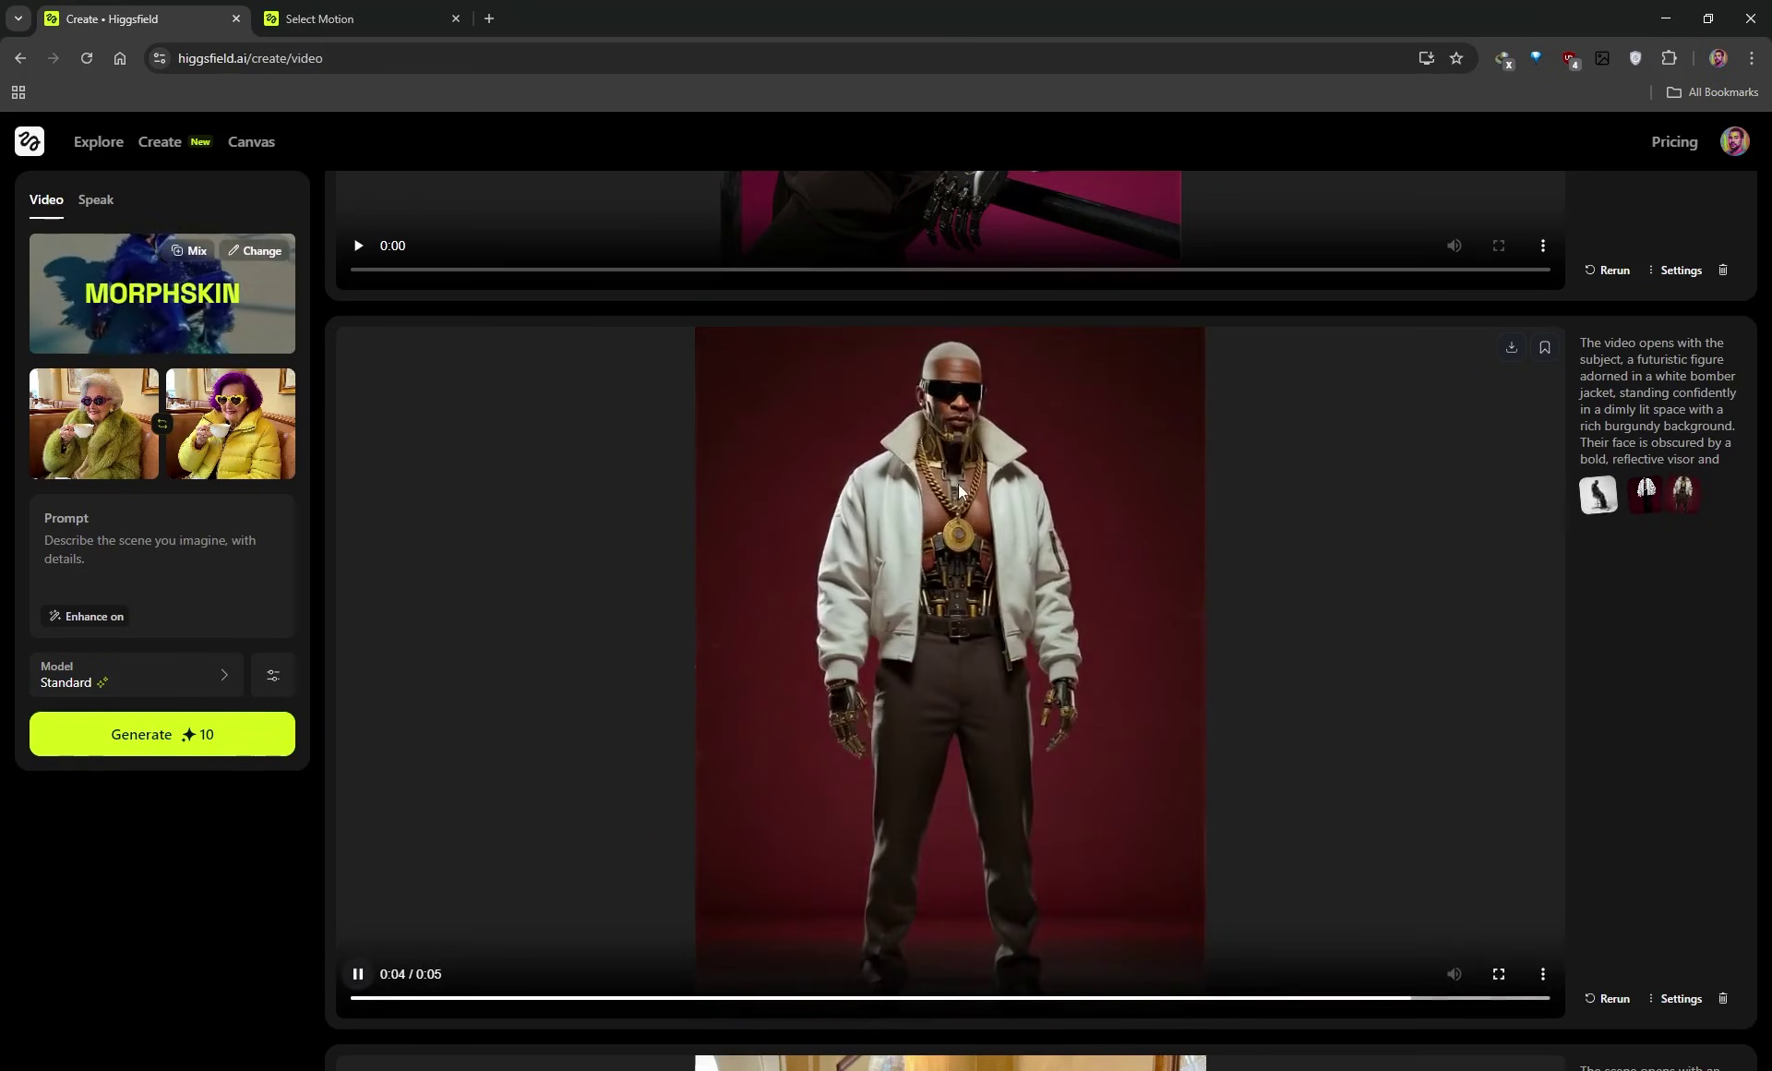
scroll(701, 833, up, 8)
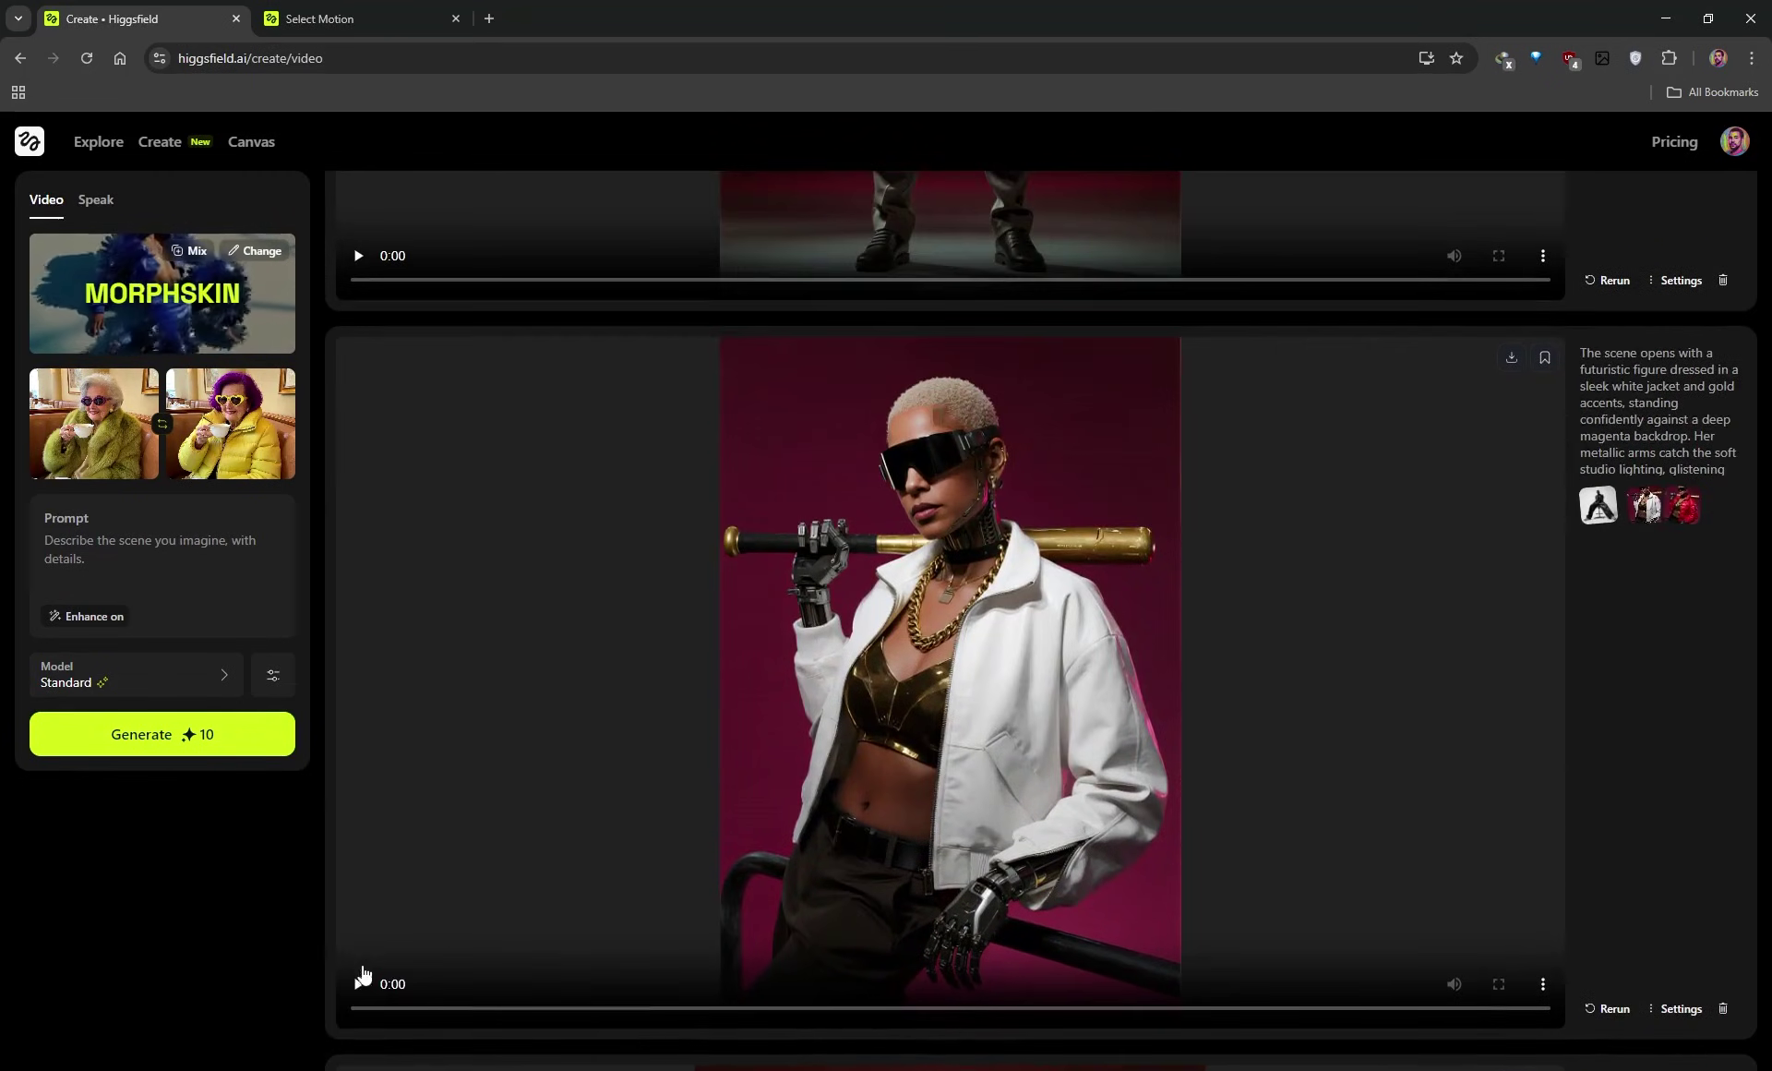
click(360, 980)
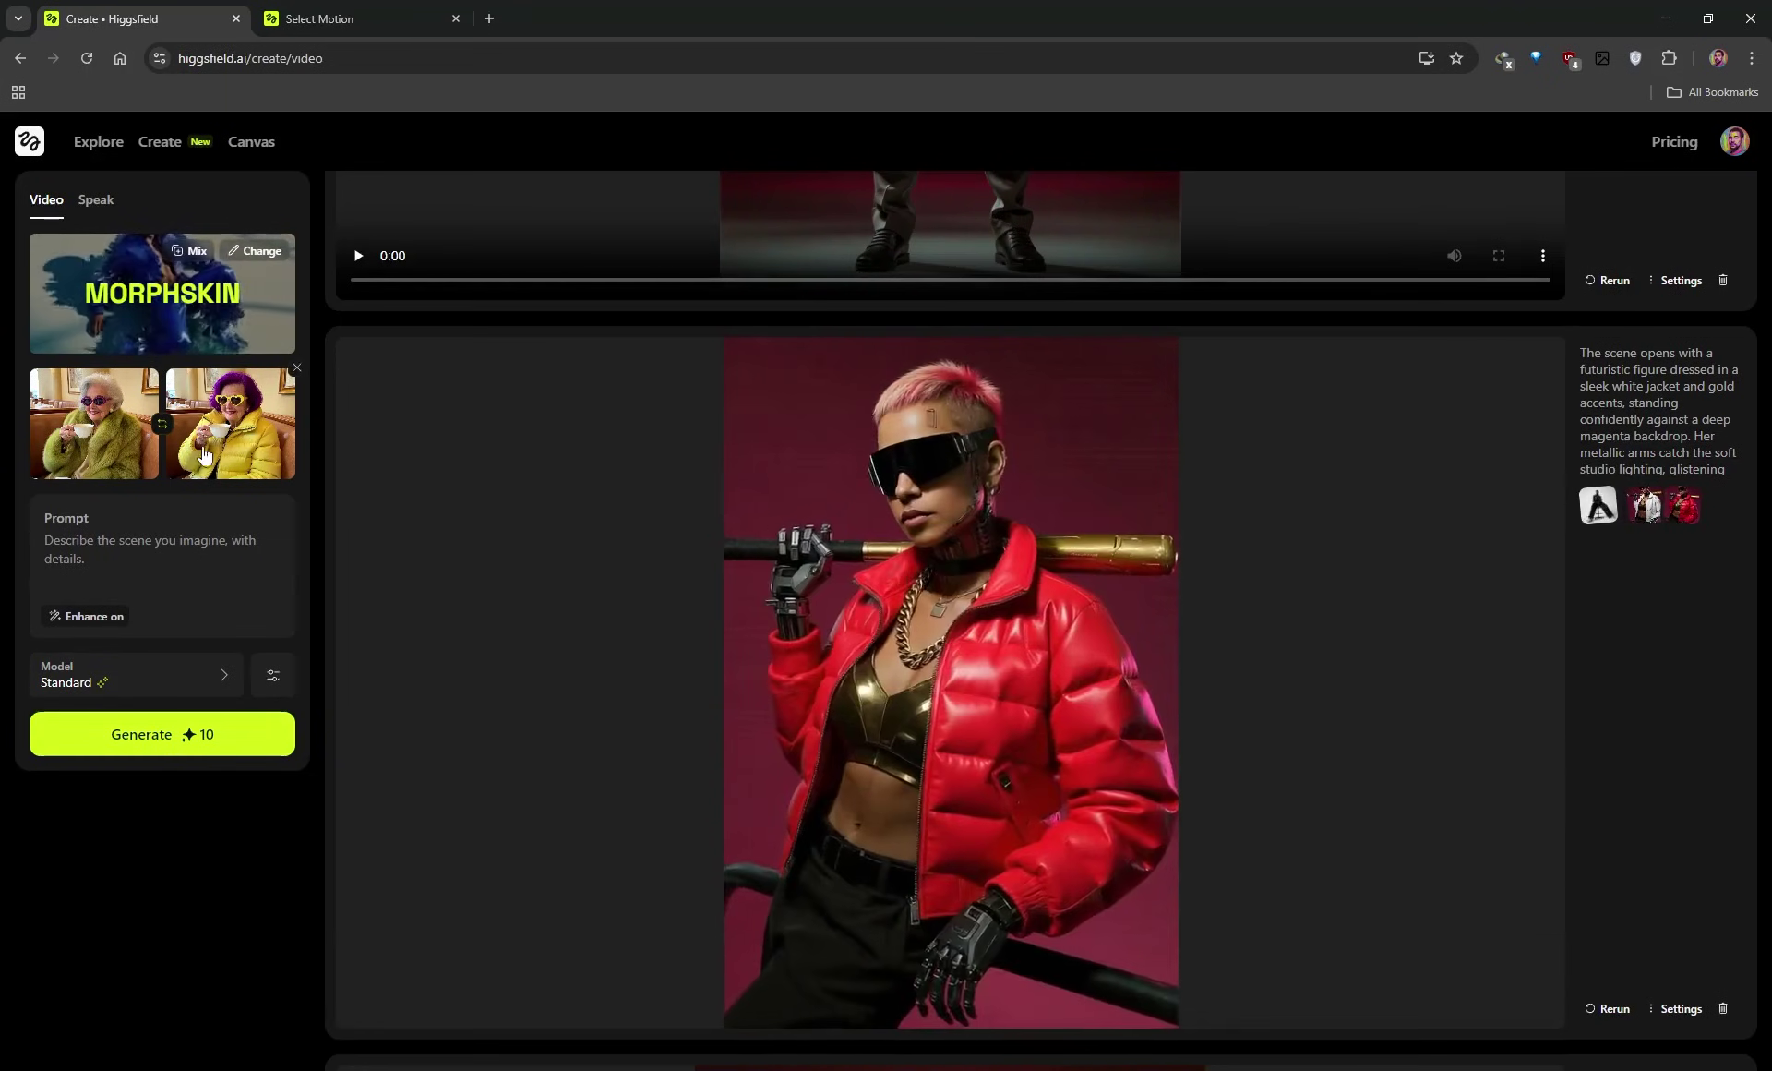
- Look through the newer generated videos of the man in the white jacket and play one of them
scroll(621, 762, up, 5)
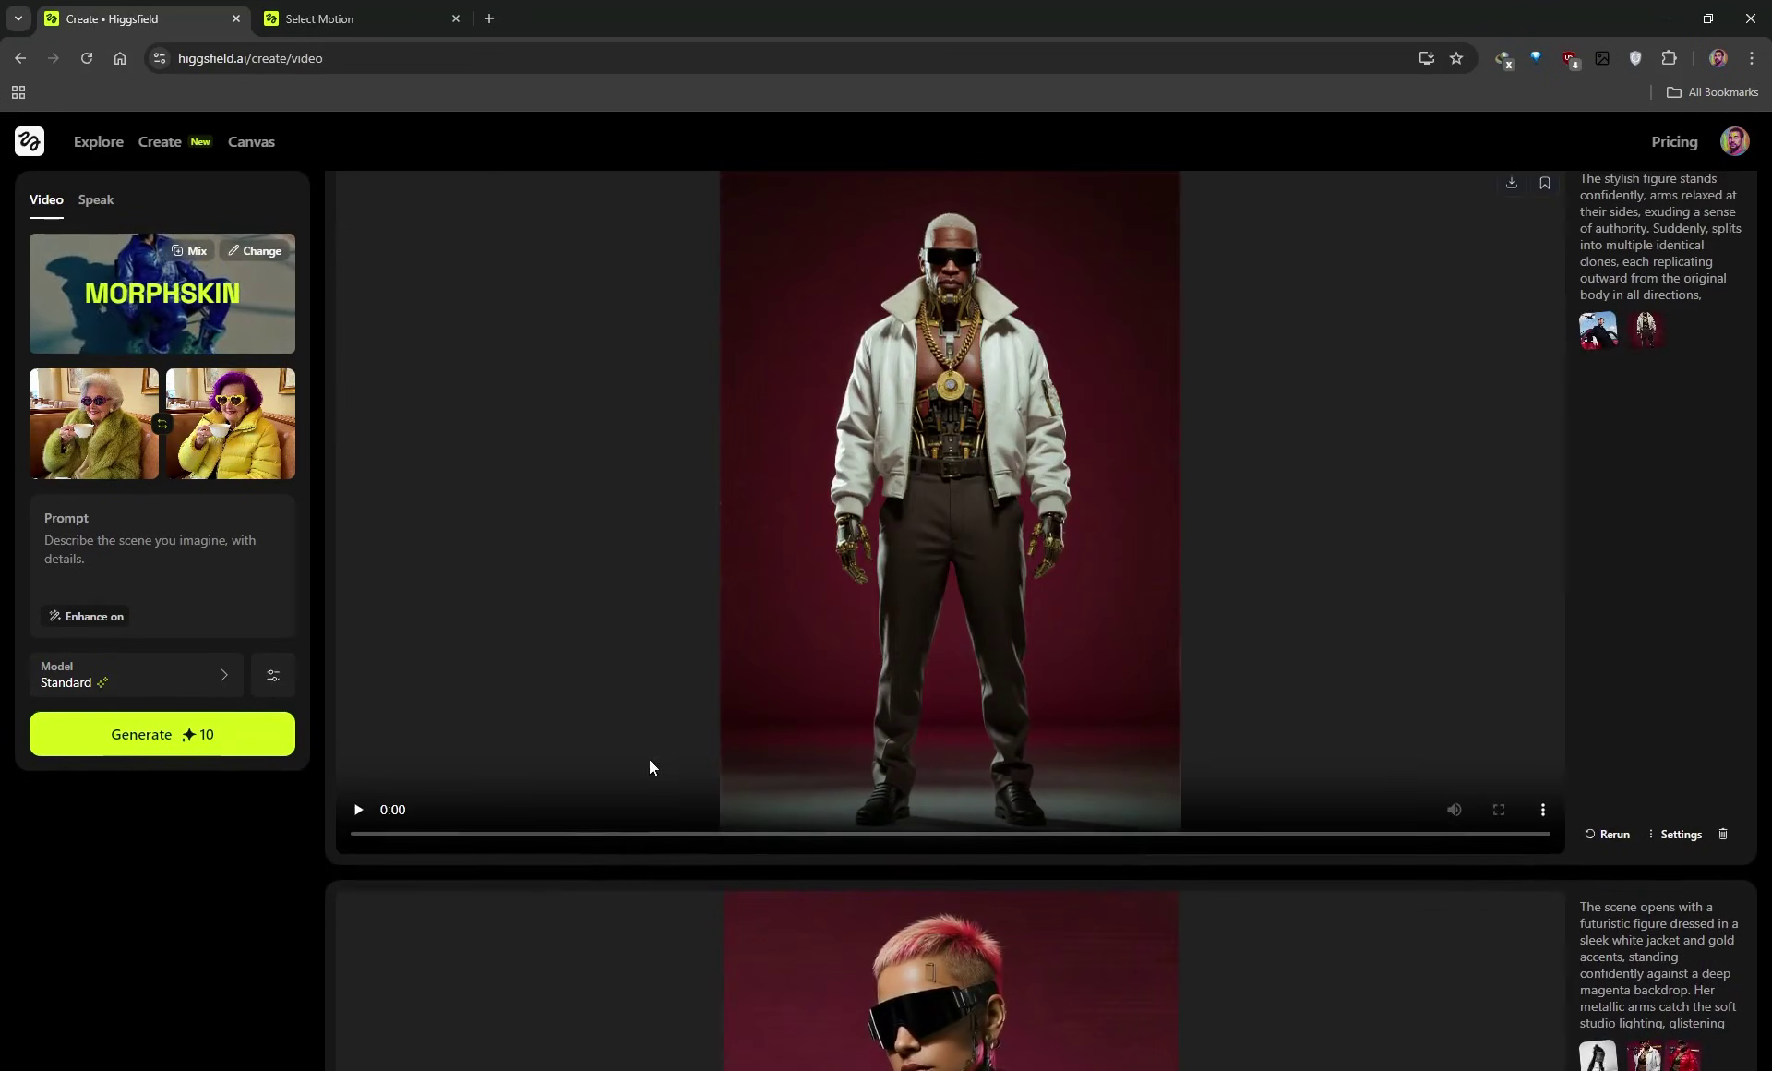
scroll(727, 718, up, 5)
scroll(731, 742, up, 3)
click(356, 819)
scroll(1199, 611, up, 1)
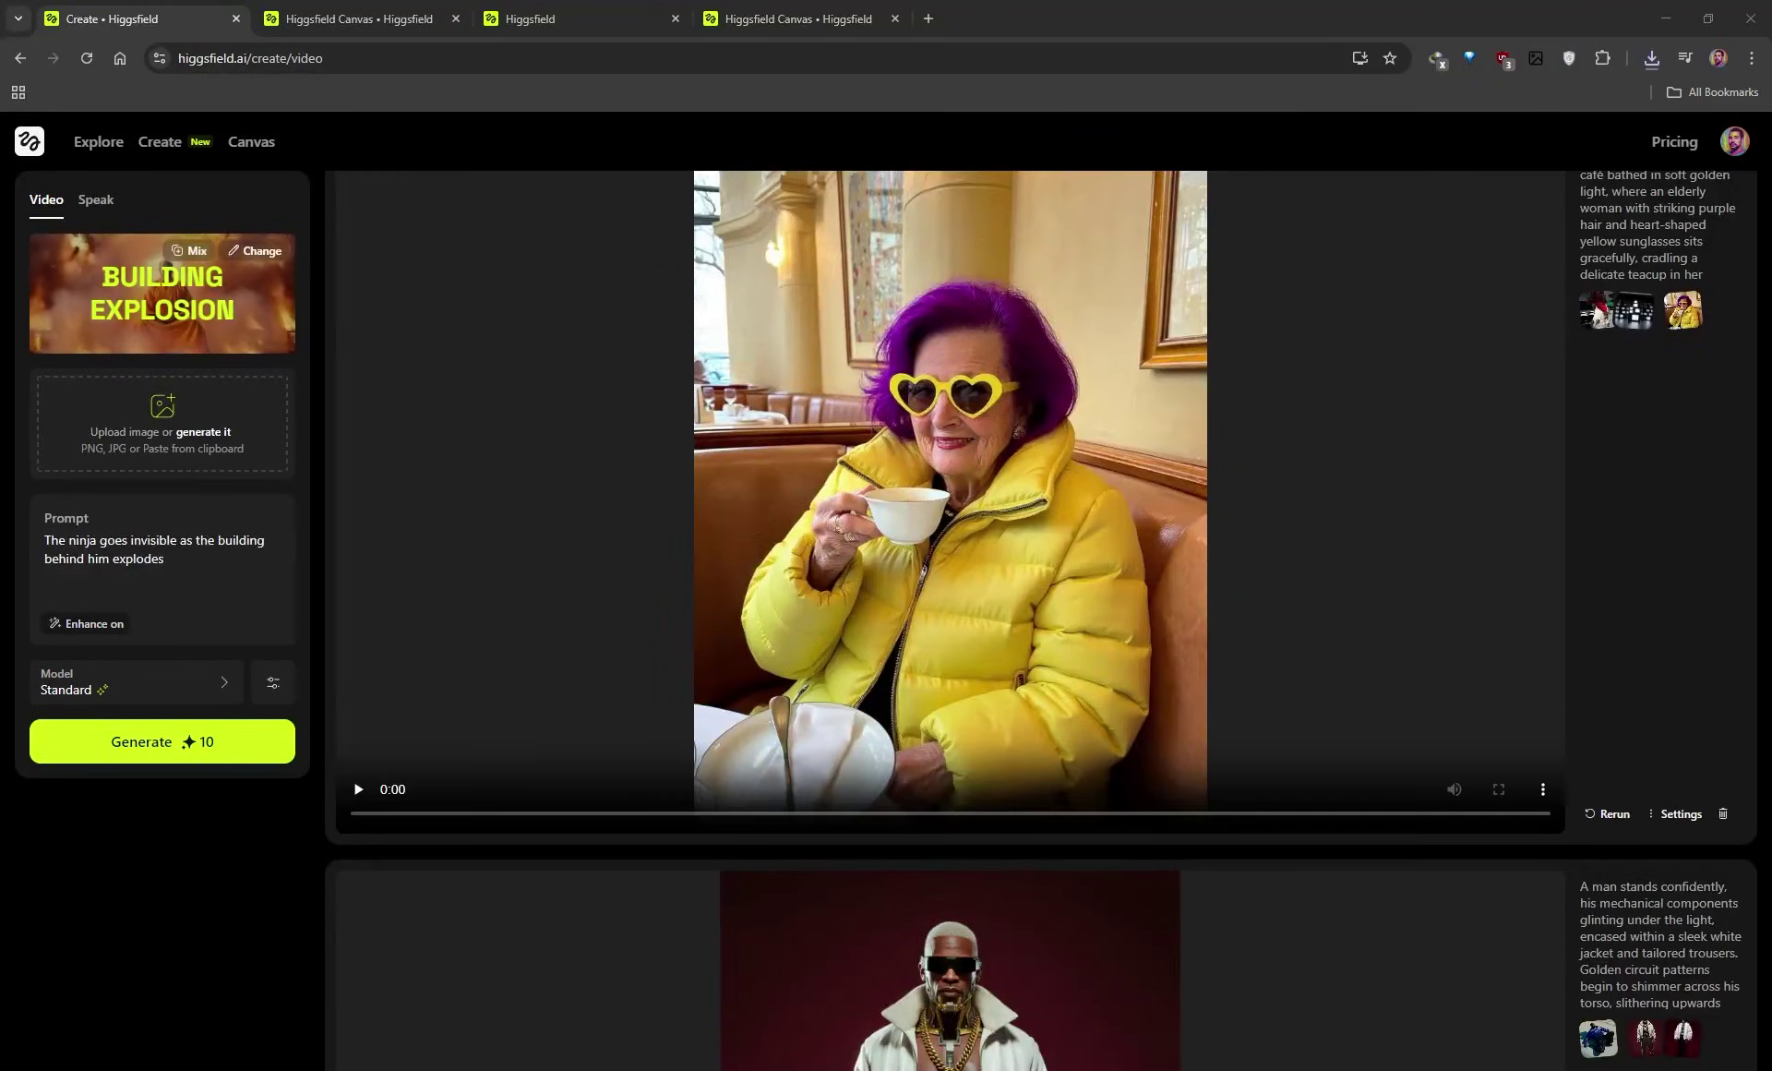
- Open the product placement canvas with the underwater selfie and undo the mask stroke on the woman's arm
click(249, 146)
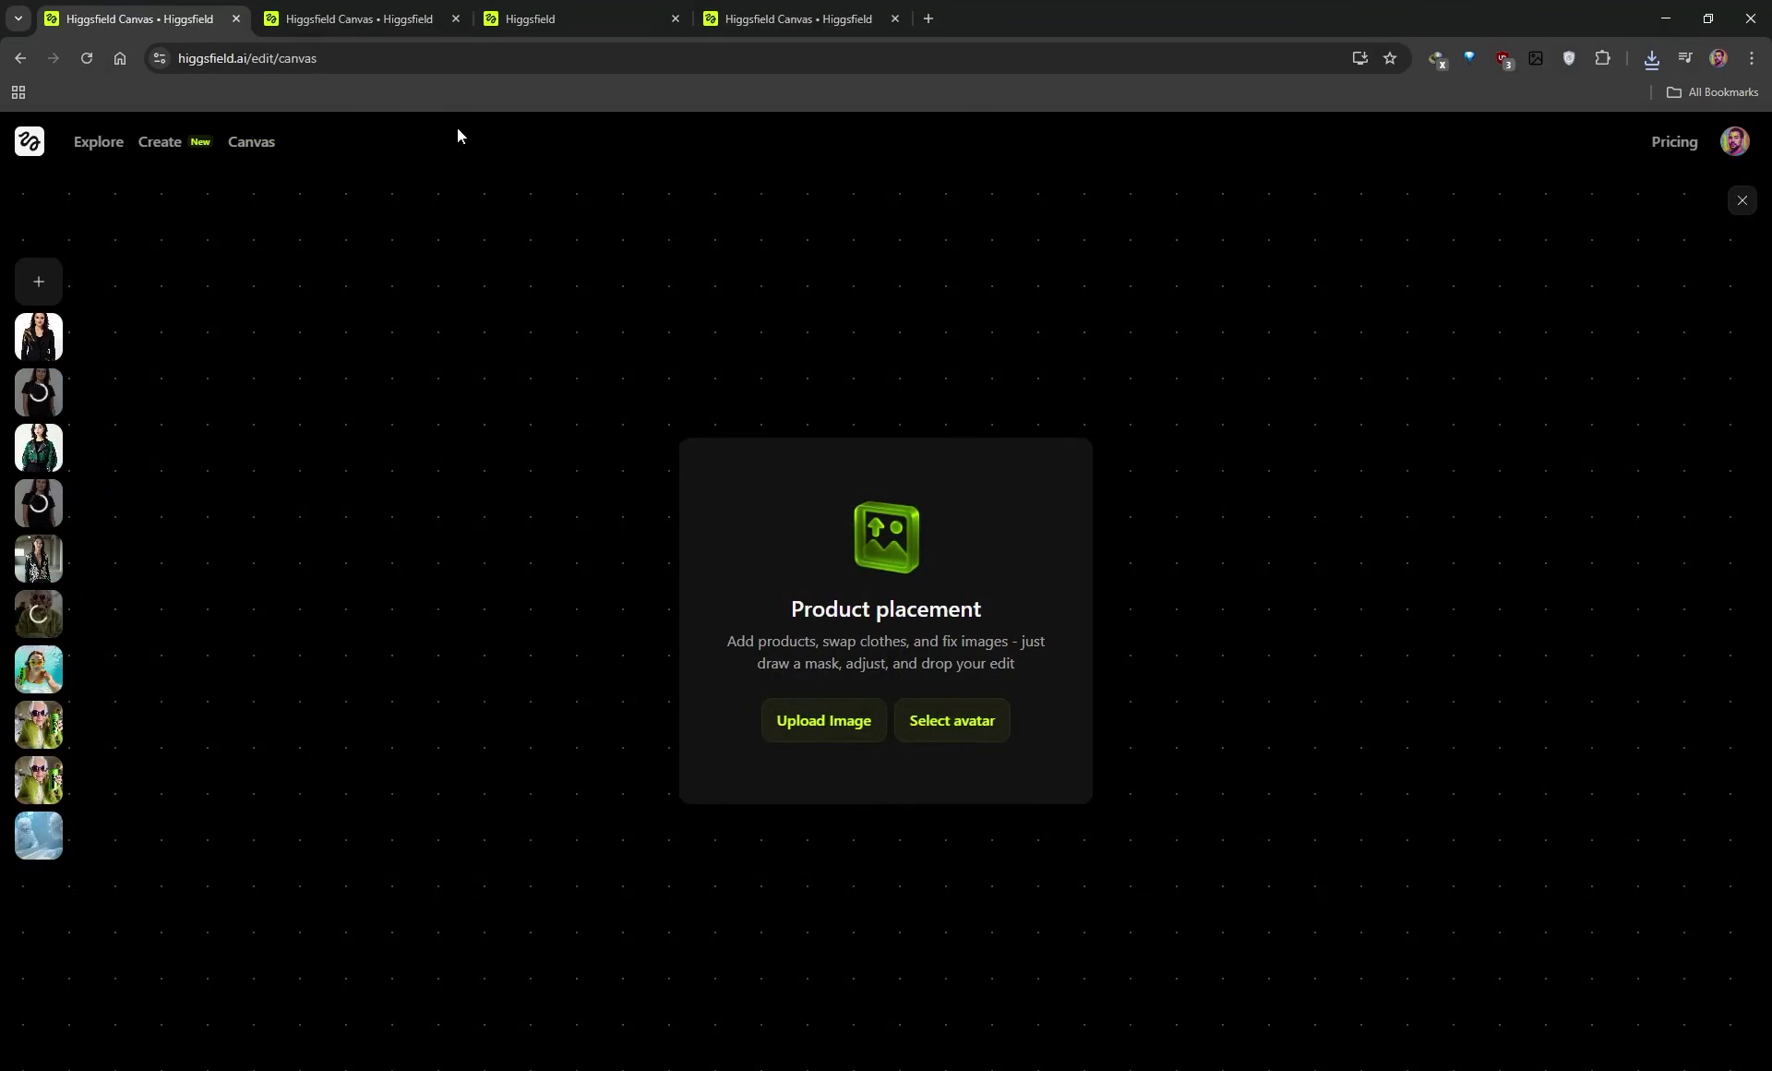
click(358, 19)
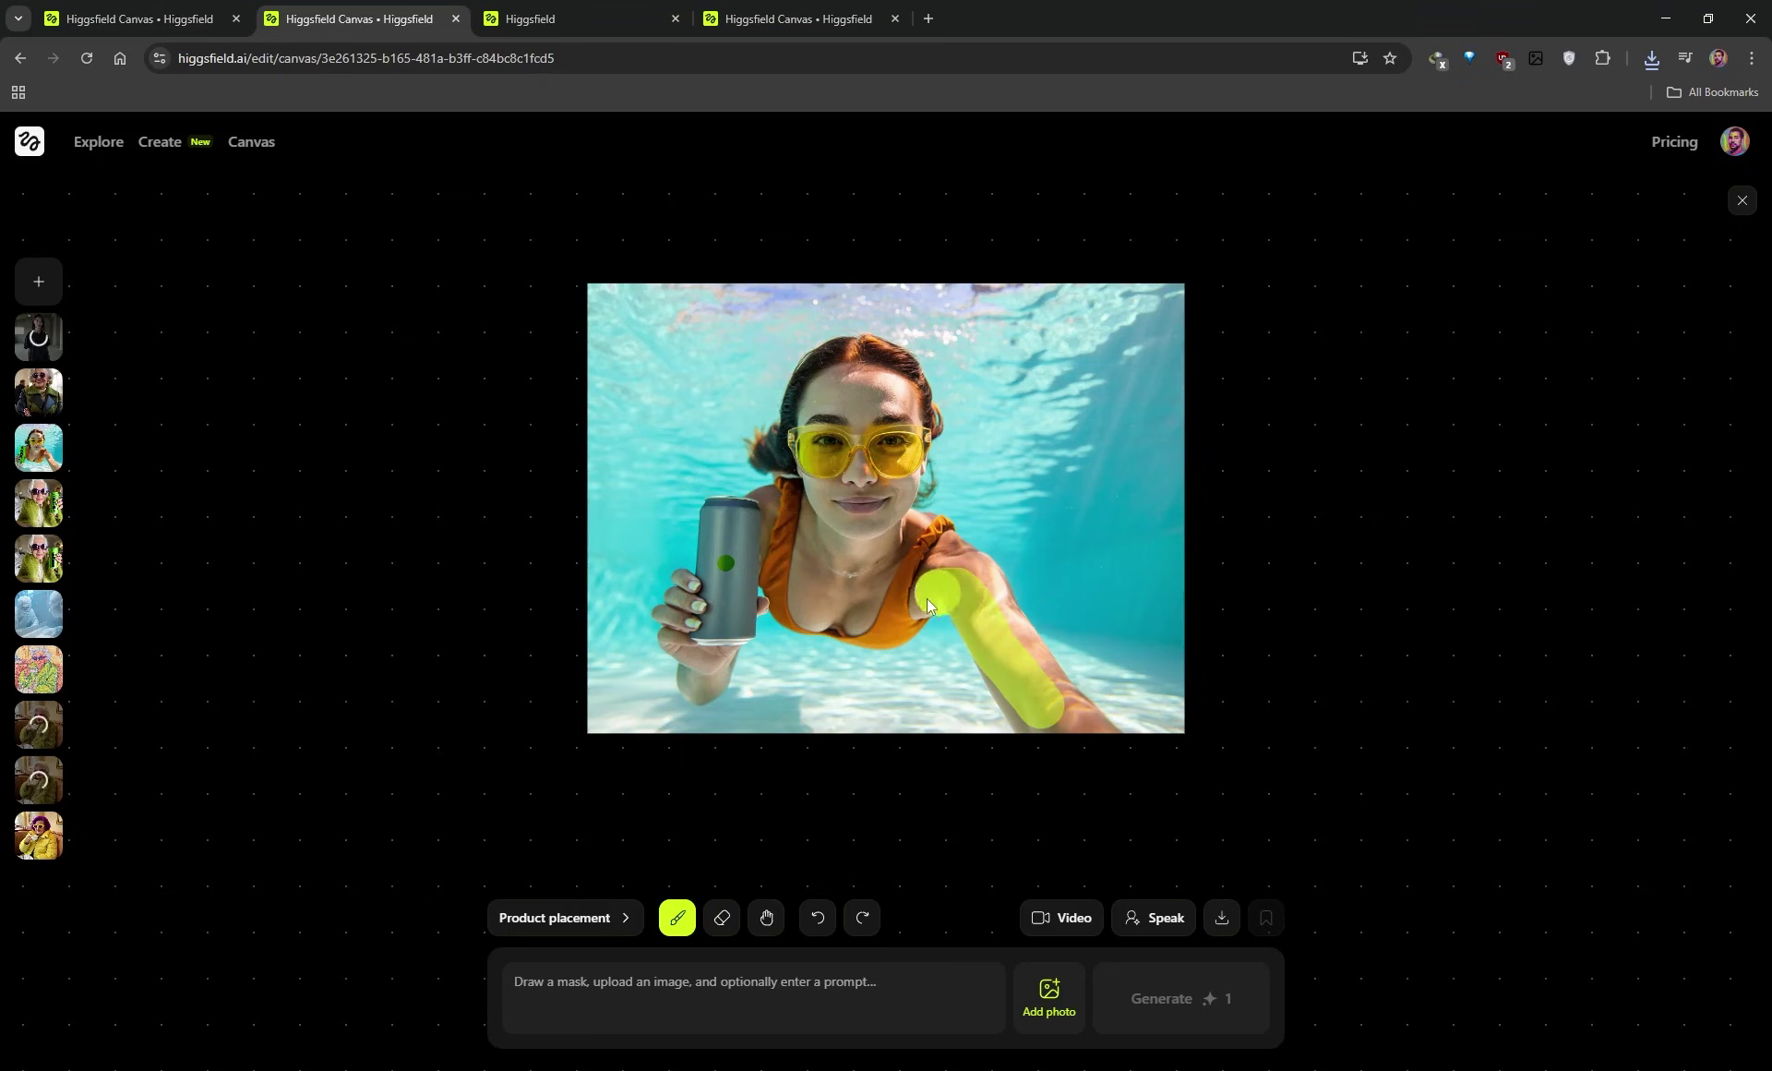
click(818, 919)
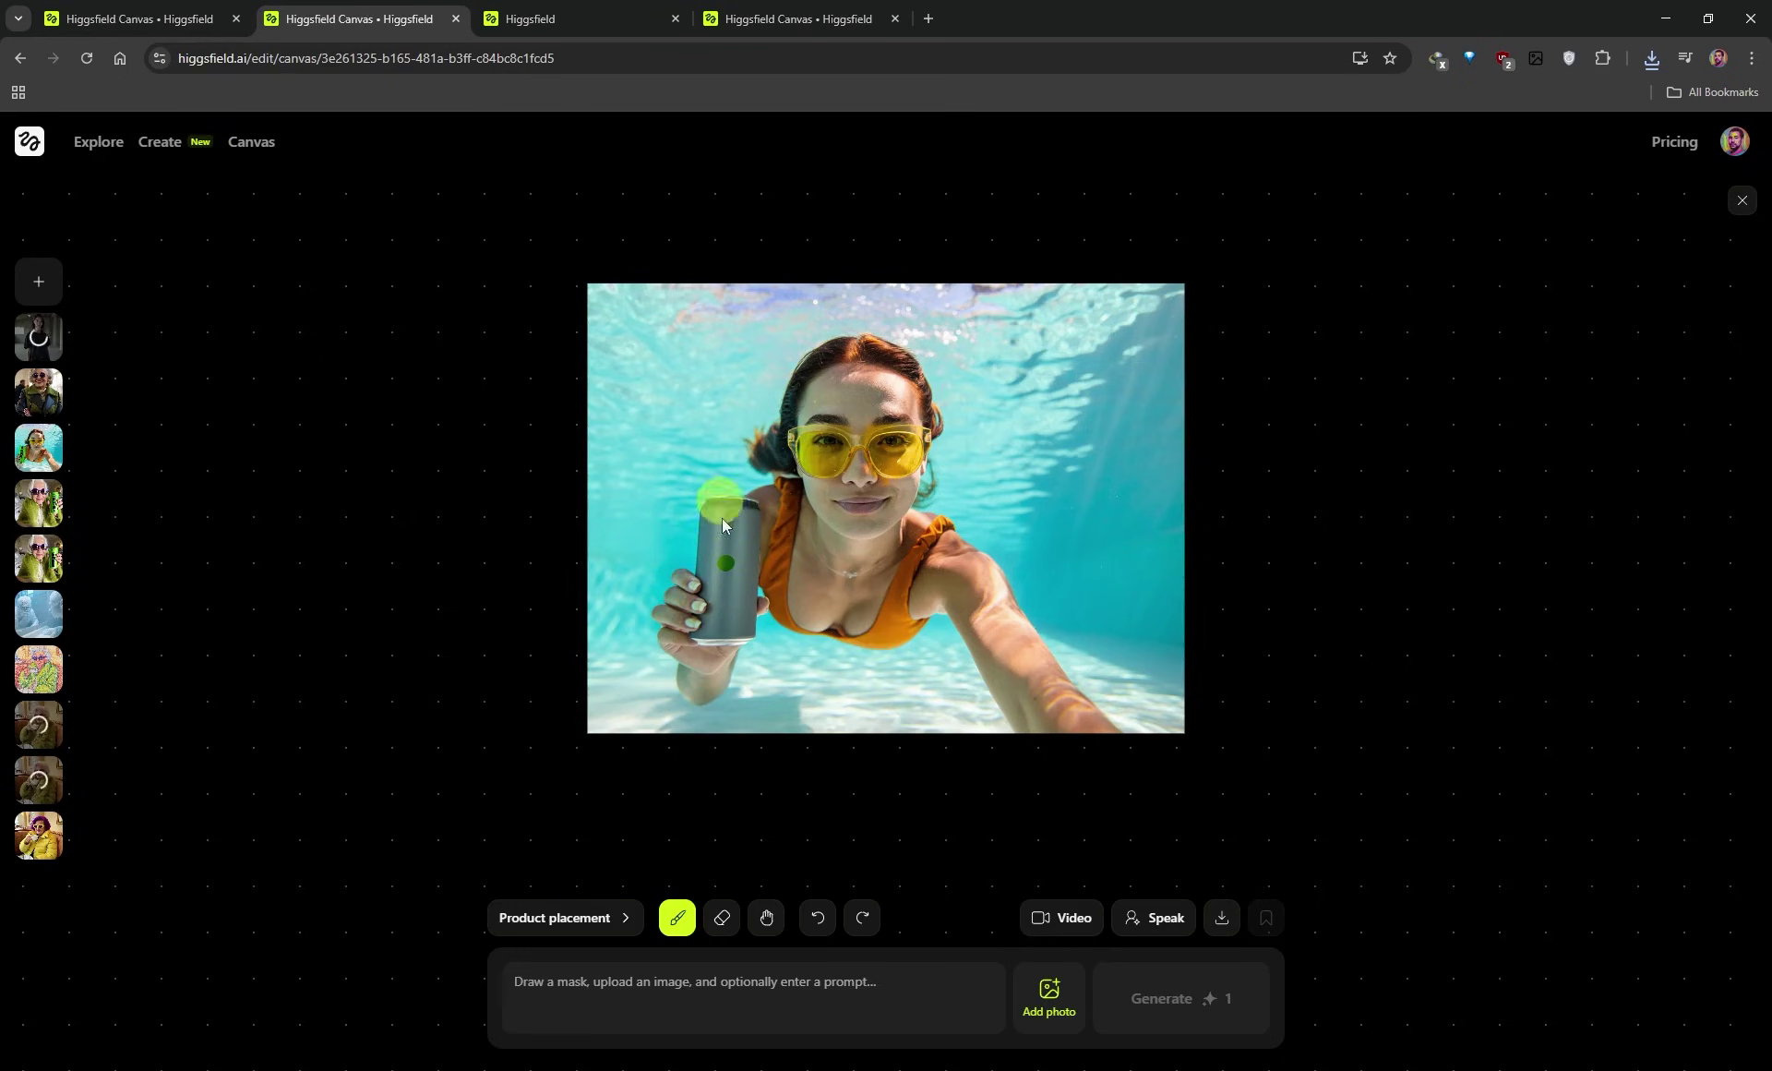
- Mask the grey can in the woman's hand and add the green Higgsfield can image as the product photo
mouse_move(723, 515)
mouse_down()
mouse_move(702, 628)
mouse_move(740, 627)
mouse_move(738, 523)
mouse_move(718, 522)
mouse_move(735, 521)
mouse_move(730, 575)
mouse_move(690, 602)
mouse_up()
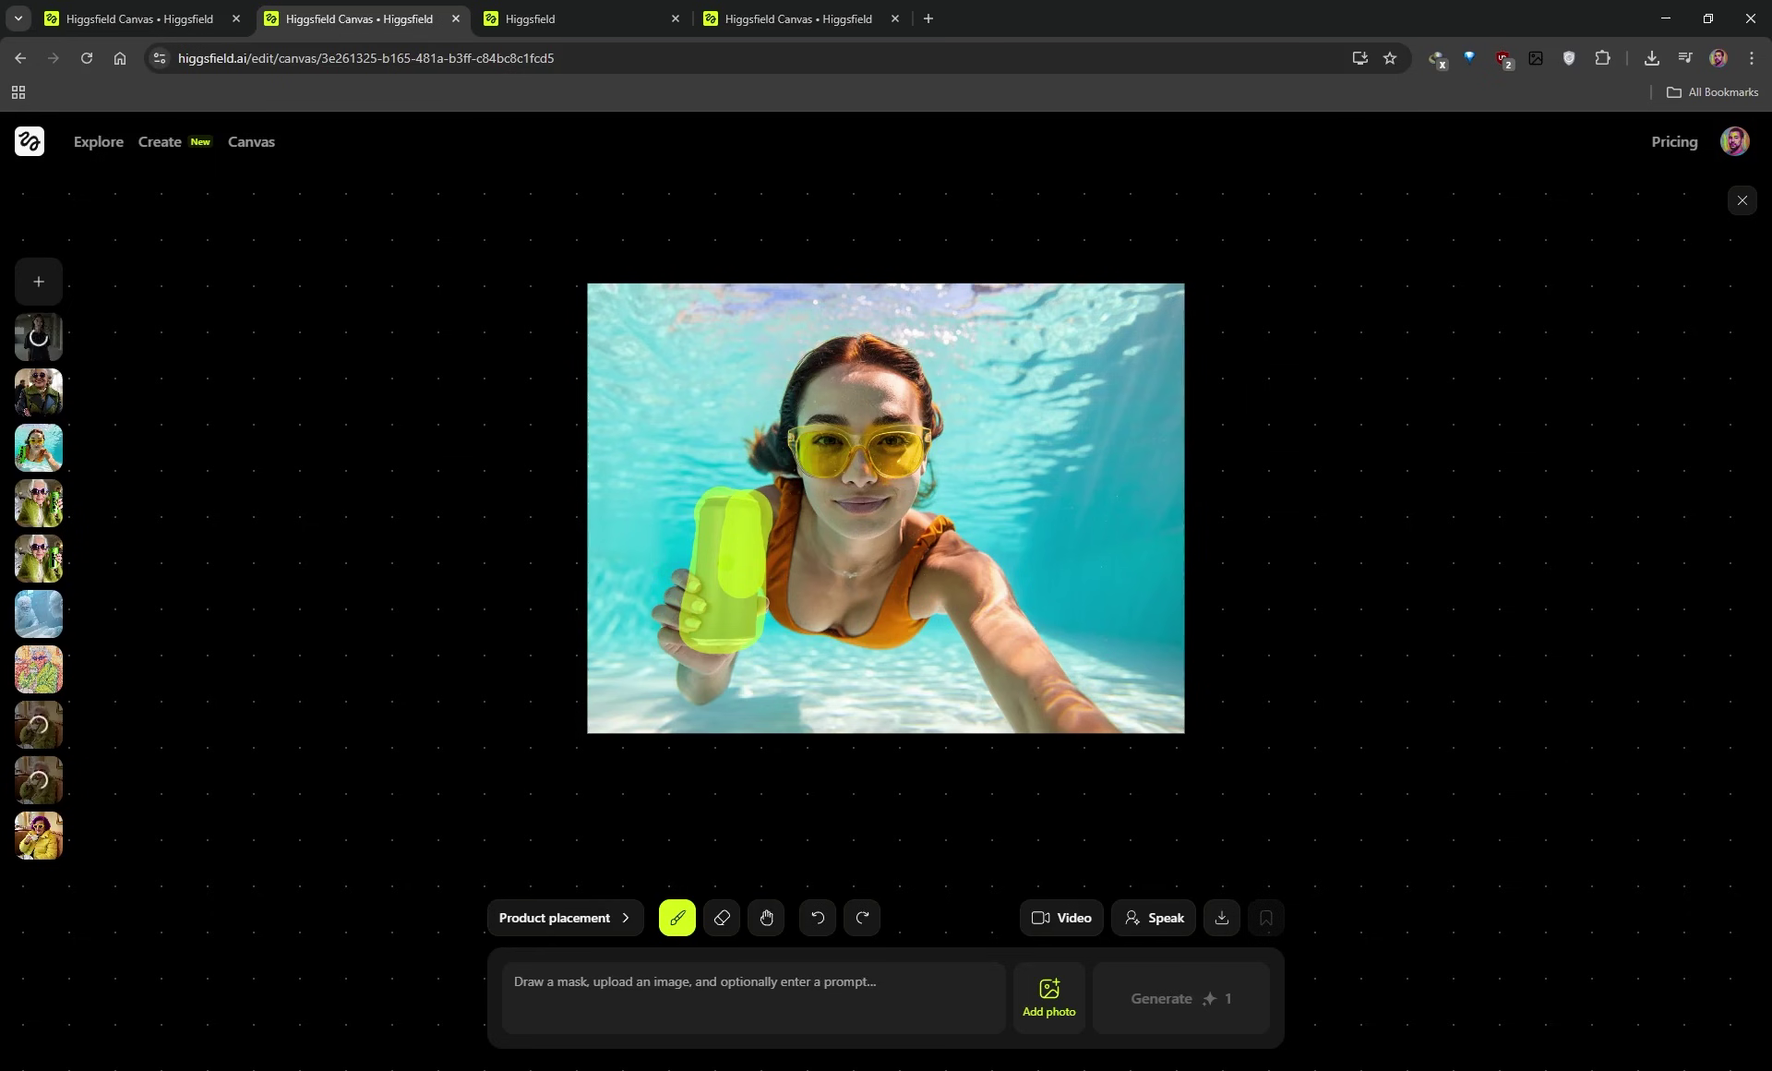
key(alt+Tab)
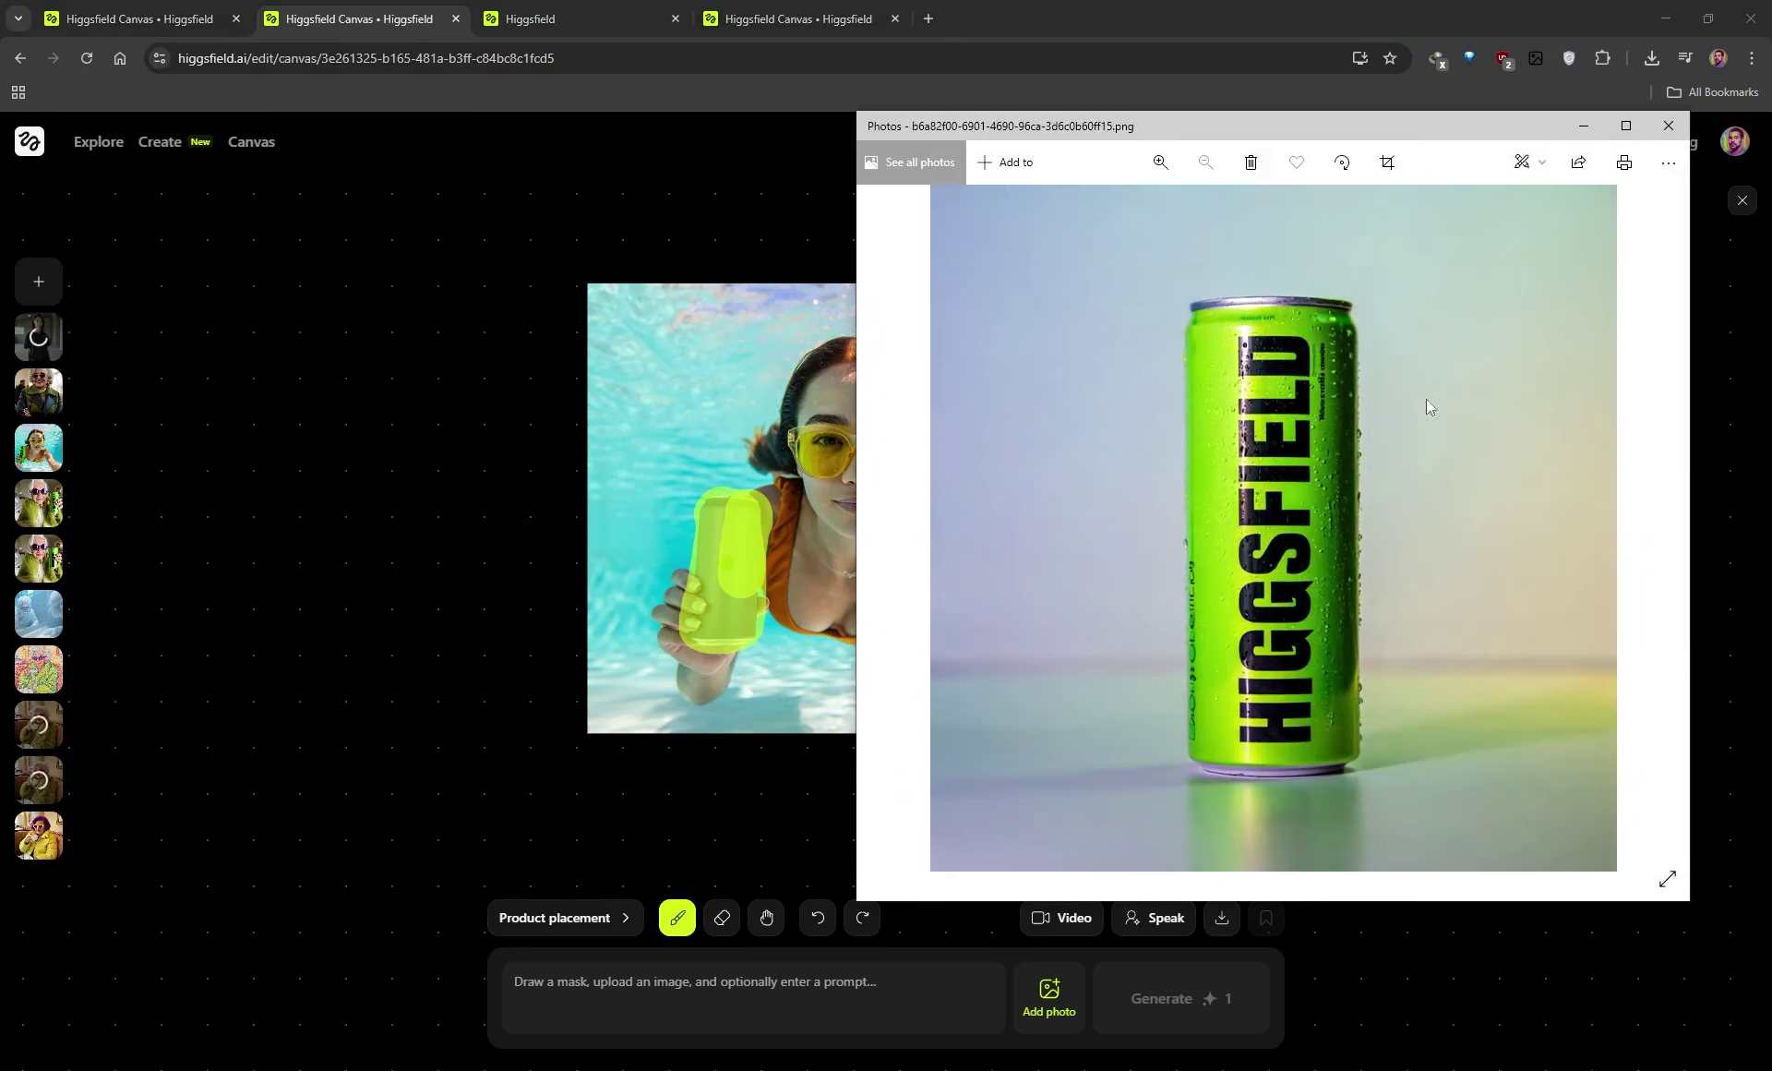
click(1669, 126)
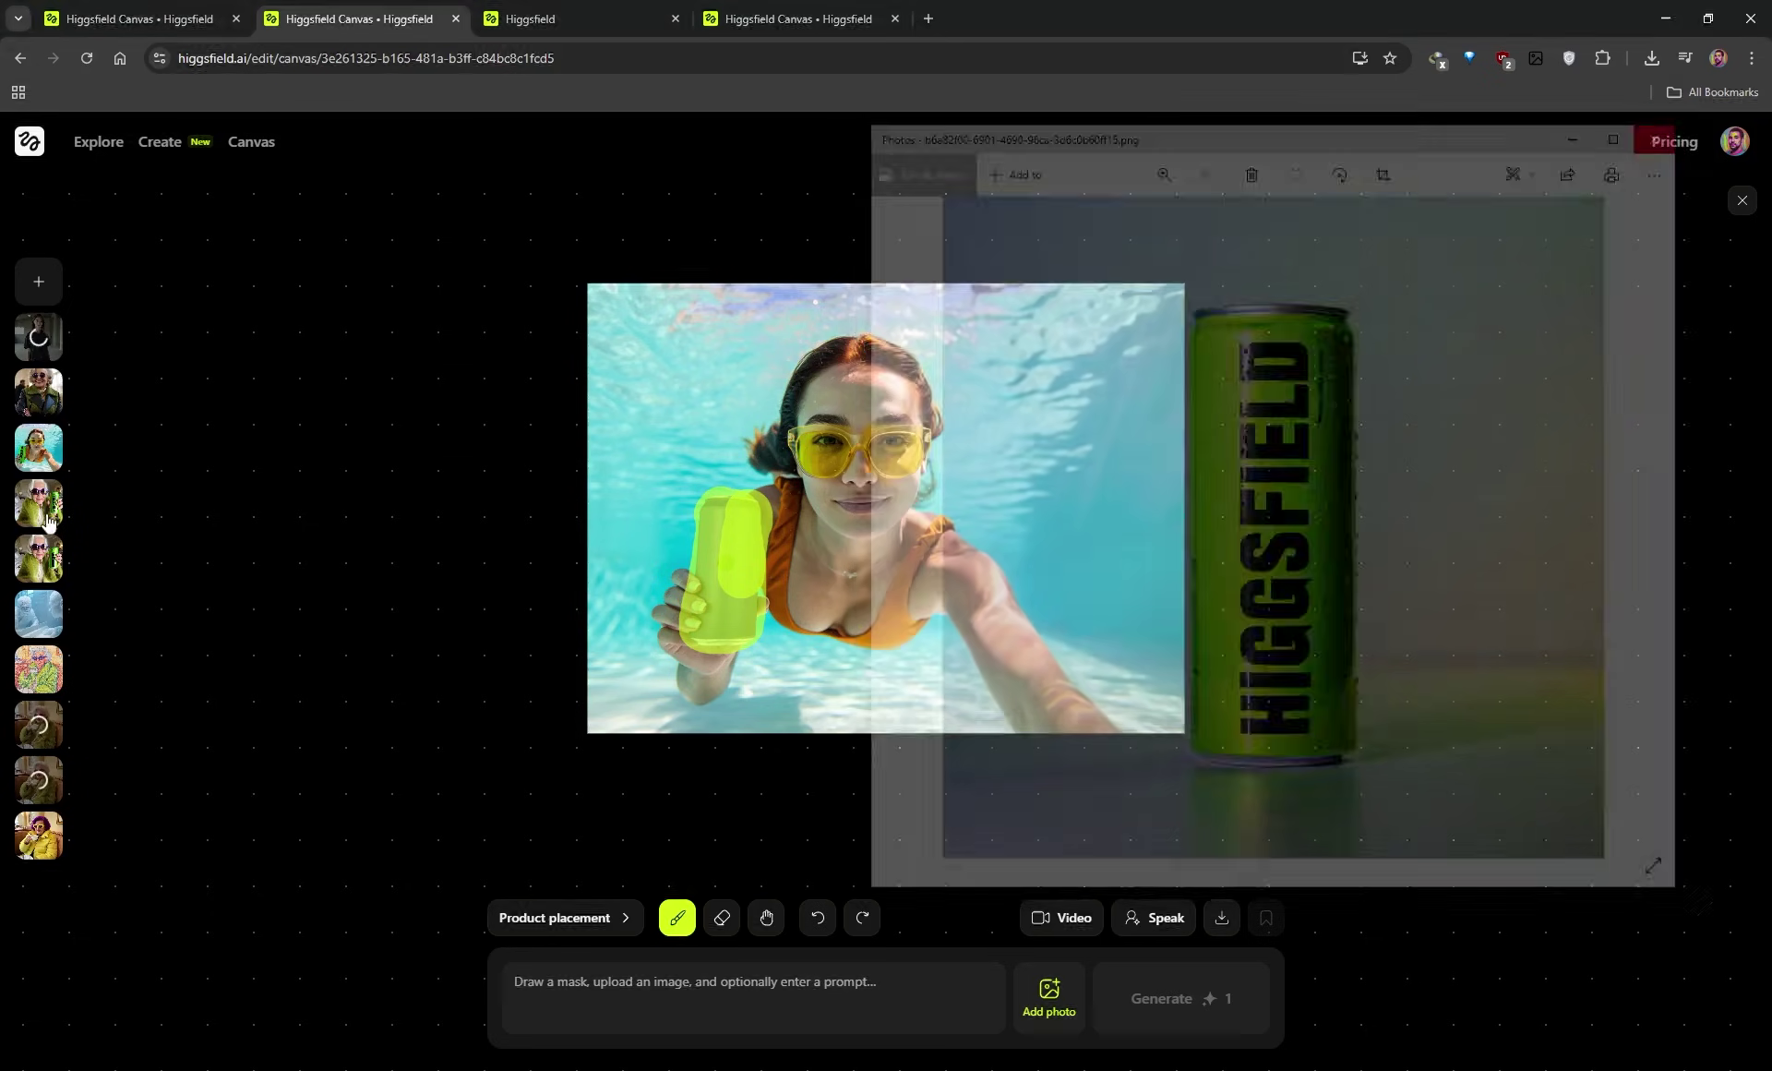
drag(1052, 886, 1043, 992)
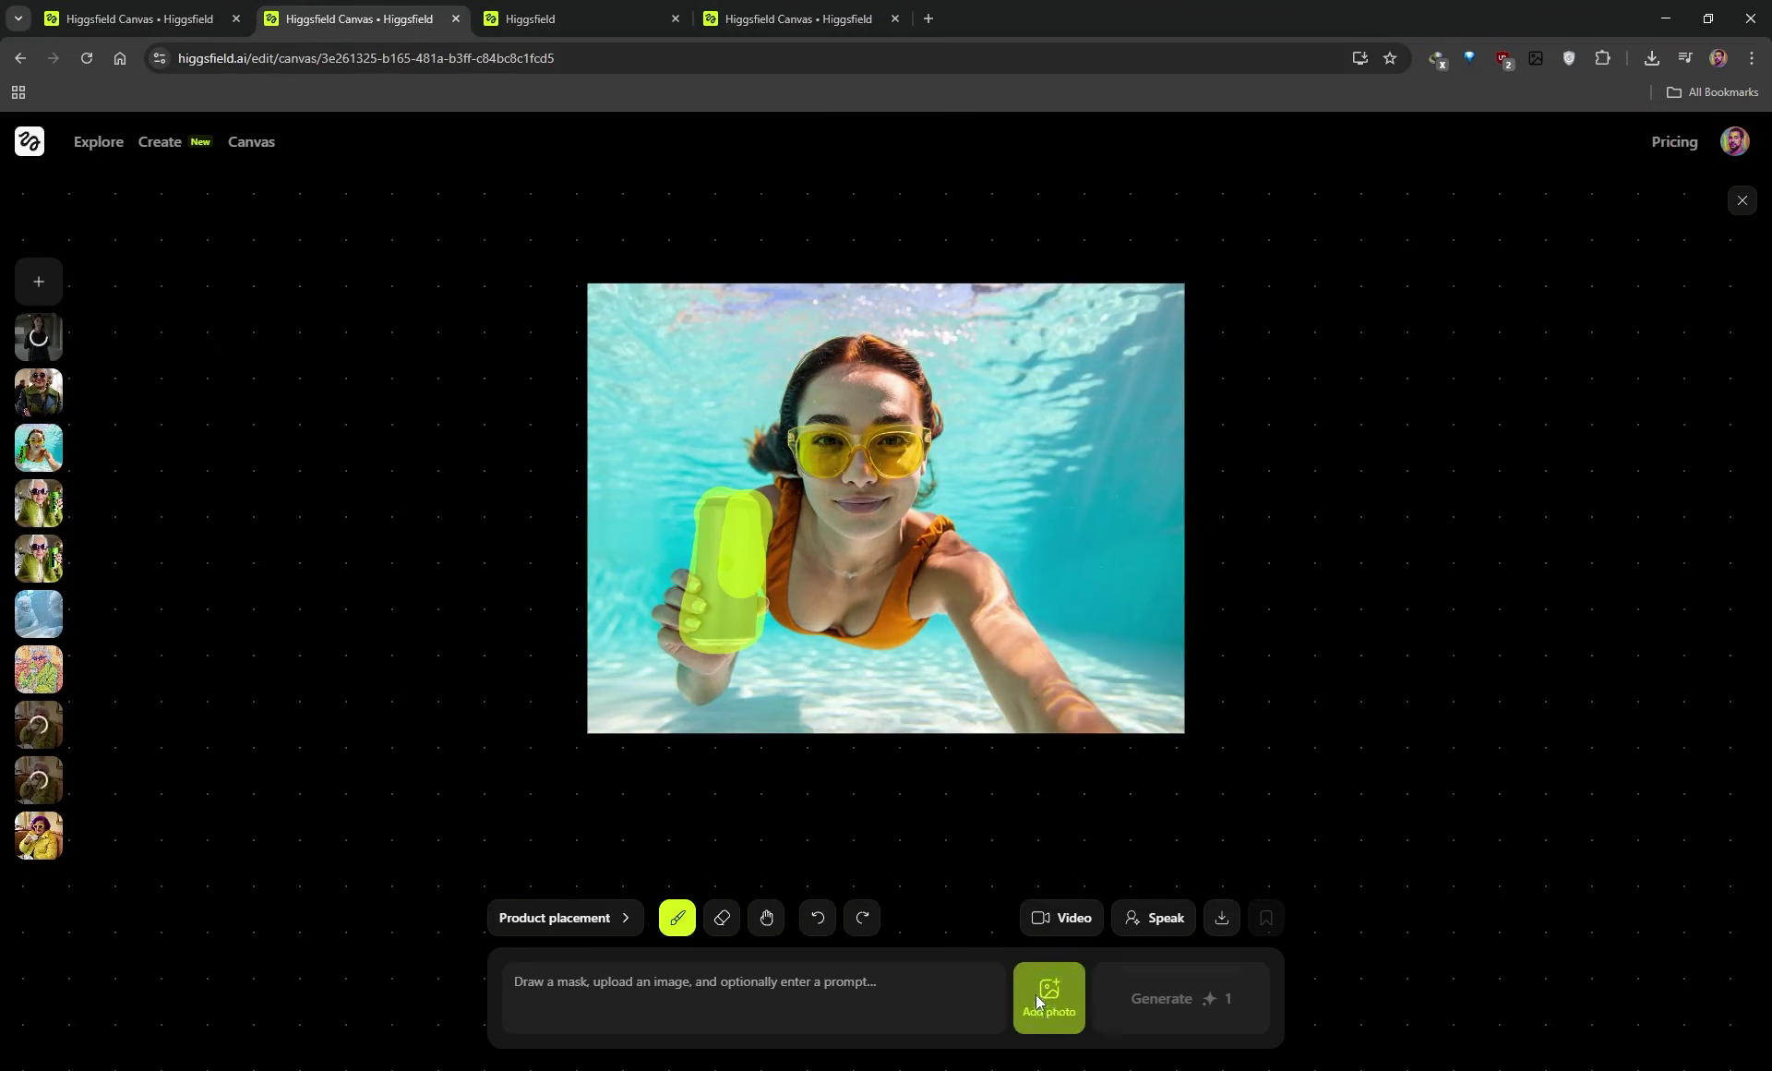
- Enter the prompt "She is holding an energy drink can" for the masked product placement
click(616, 982)
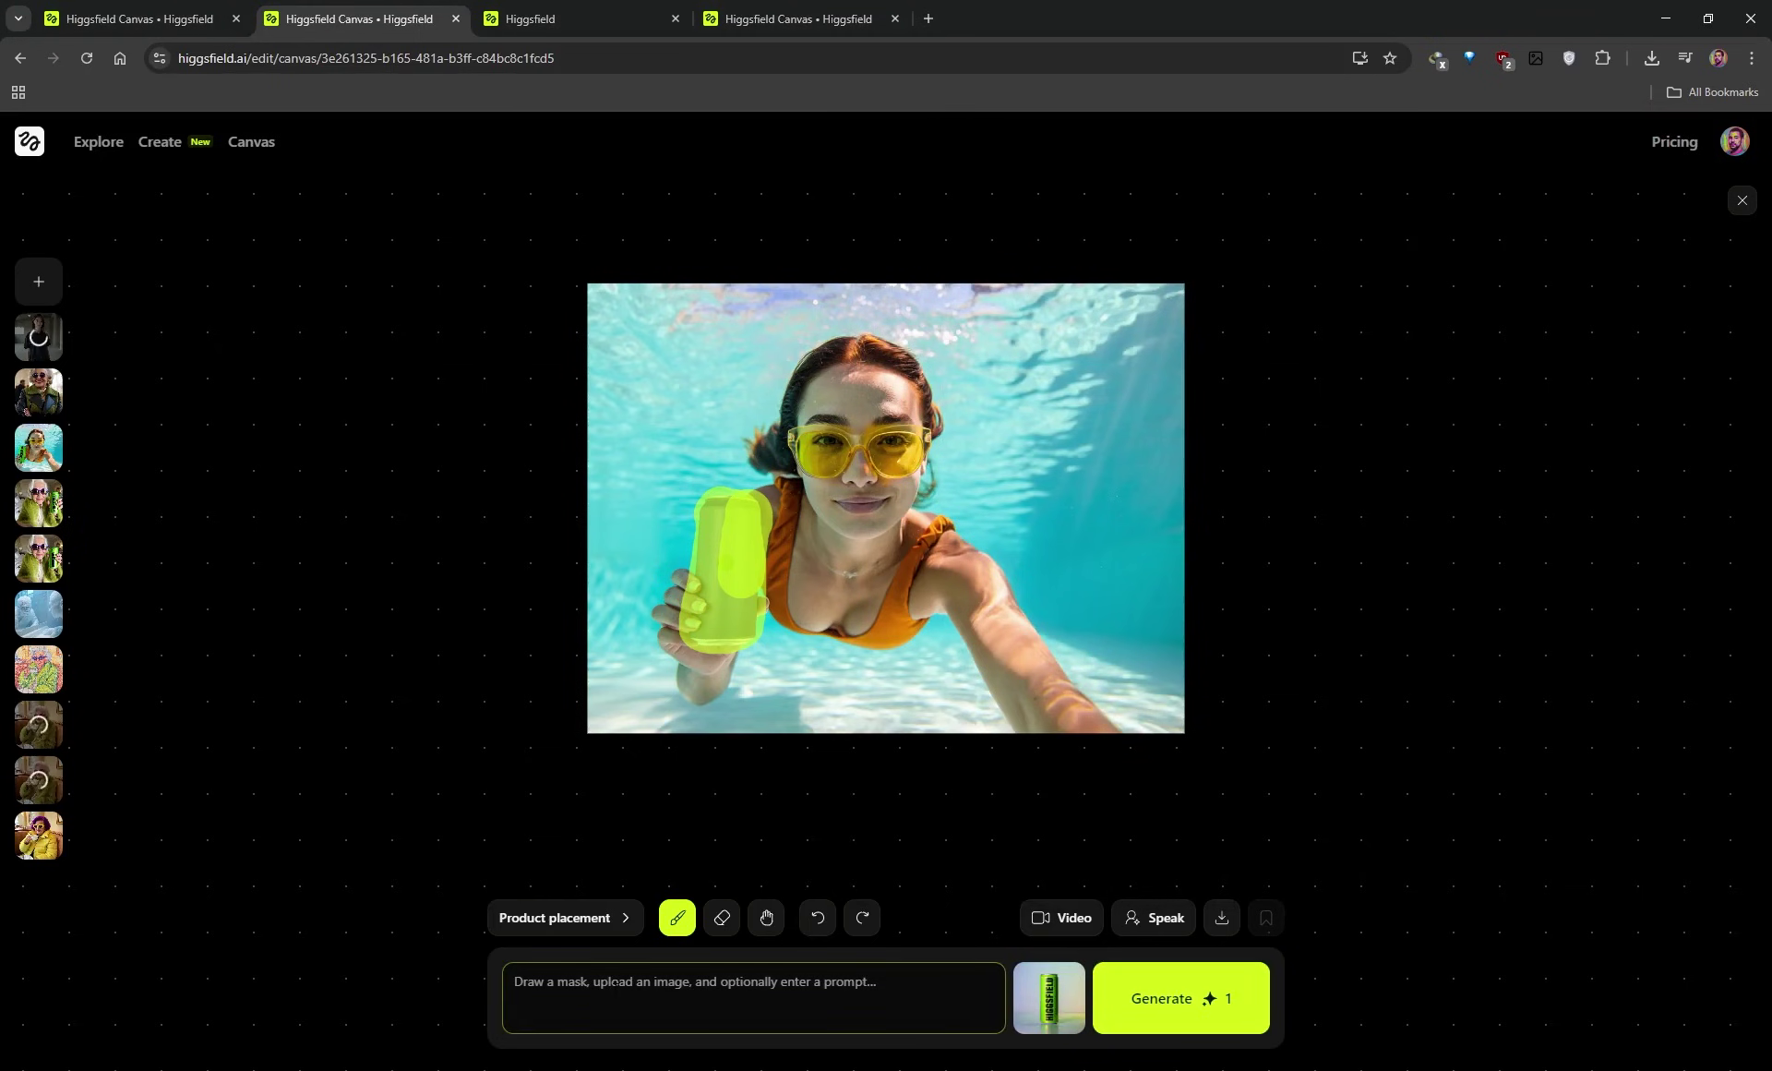
text(Sh)
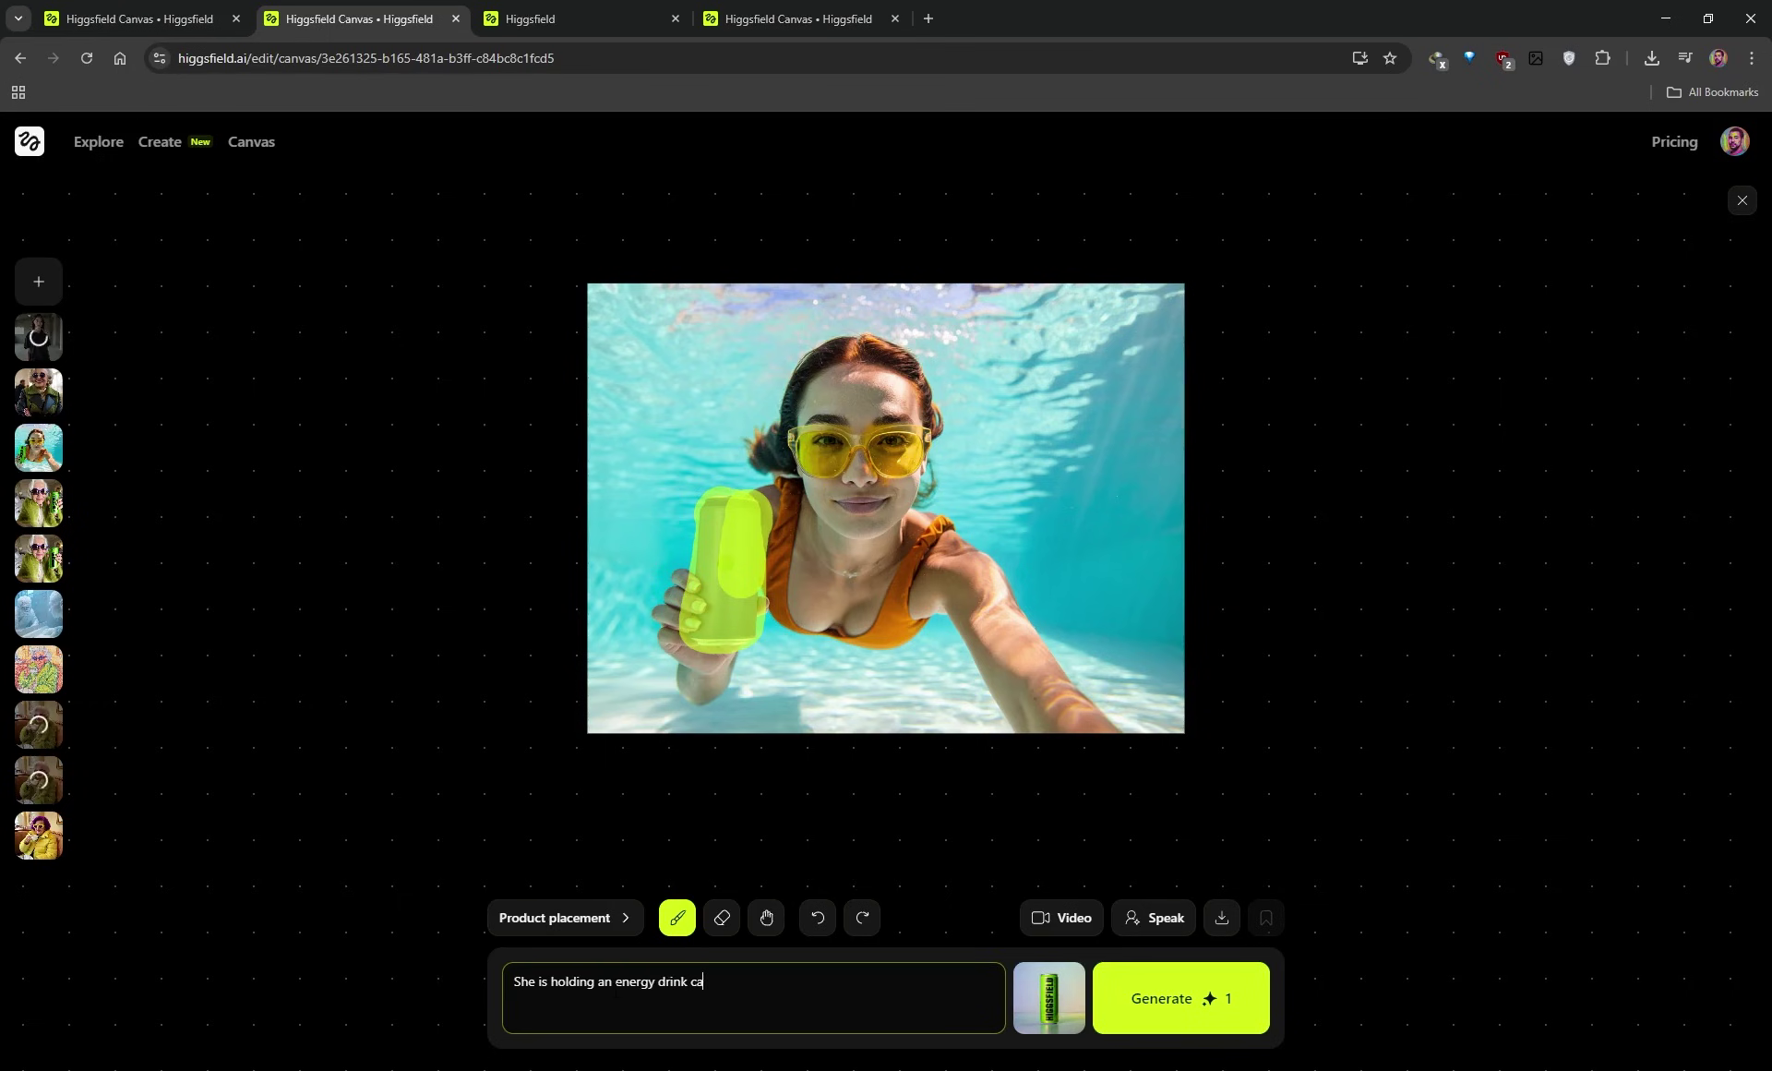
mouse_move(1035, 984)
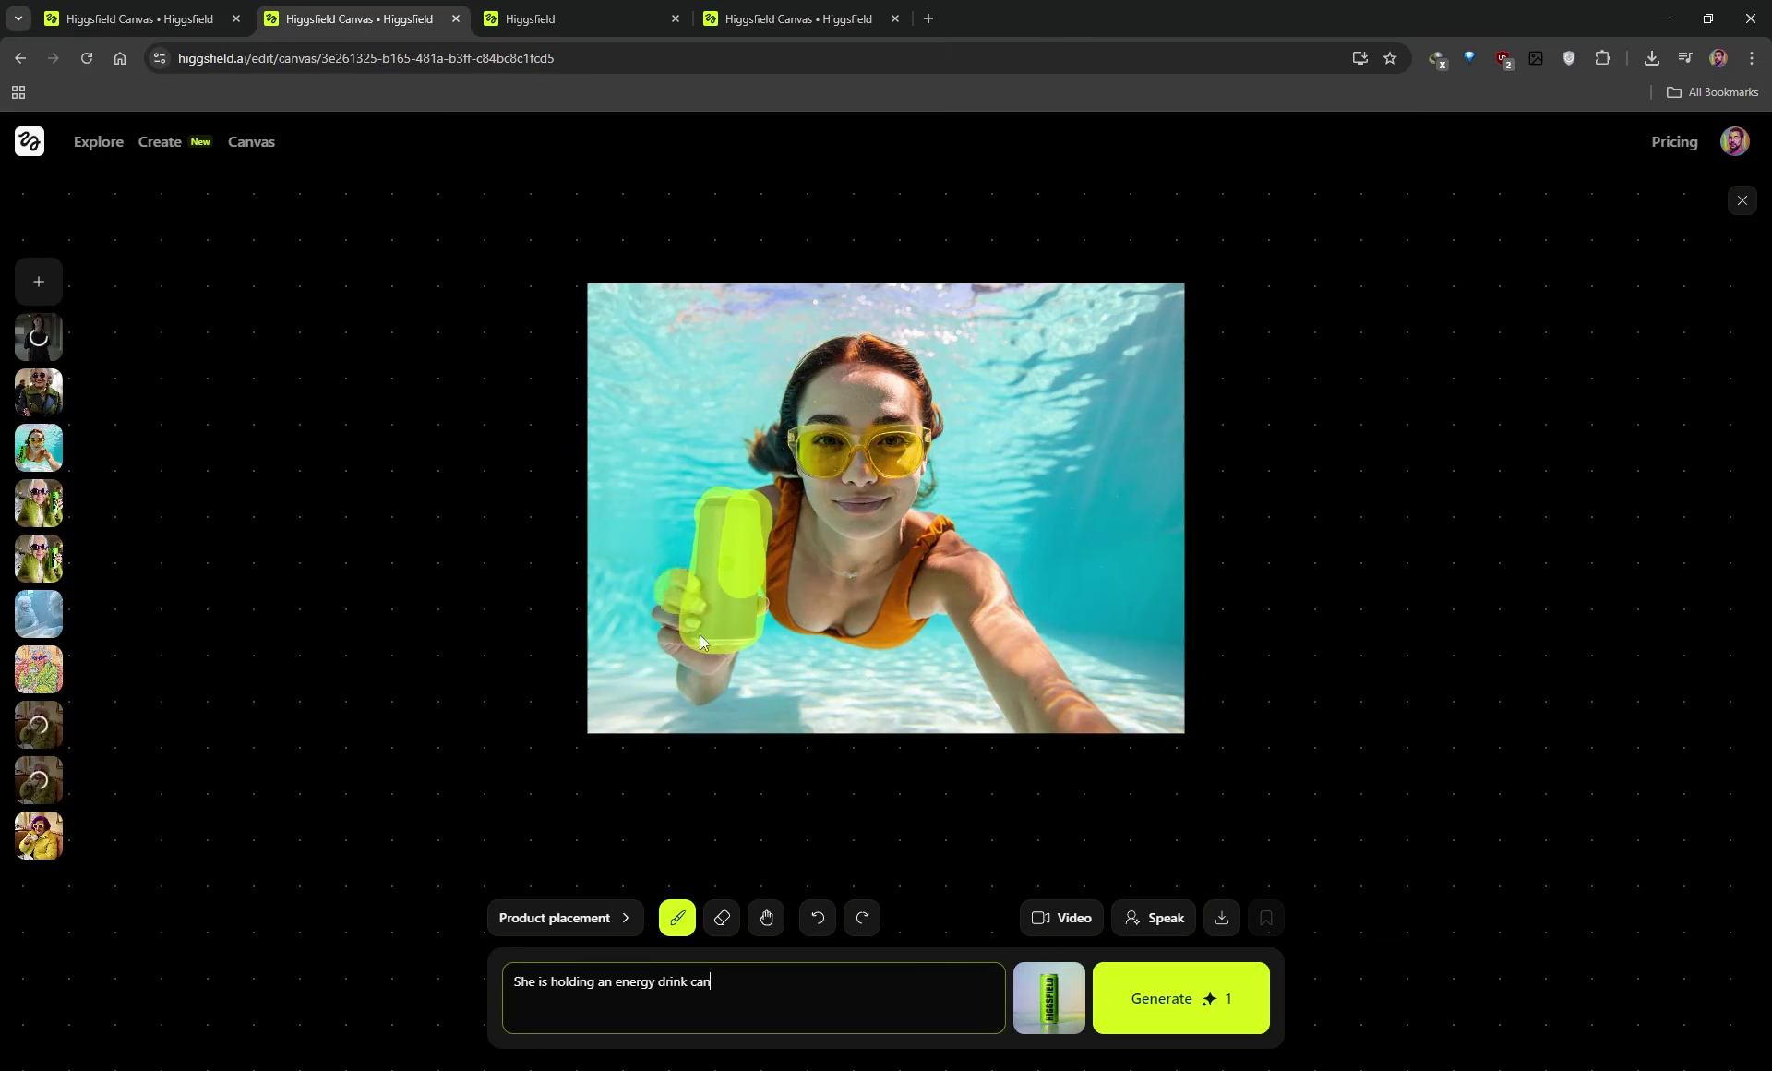
drag(746, 556, 736, 552)
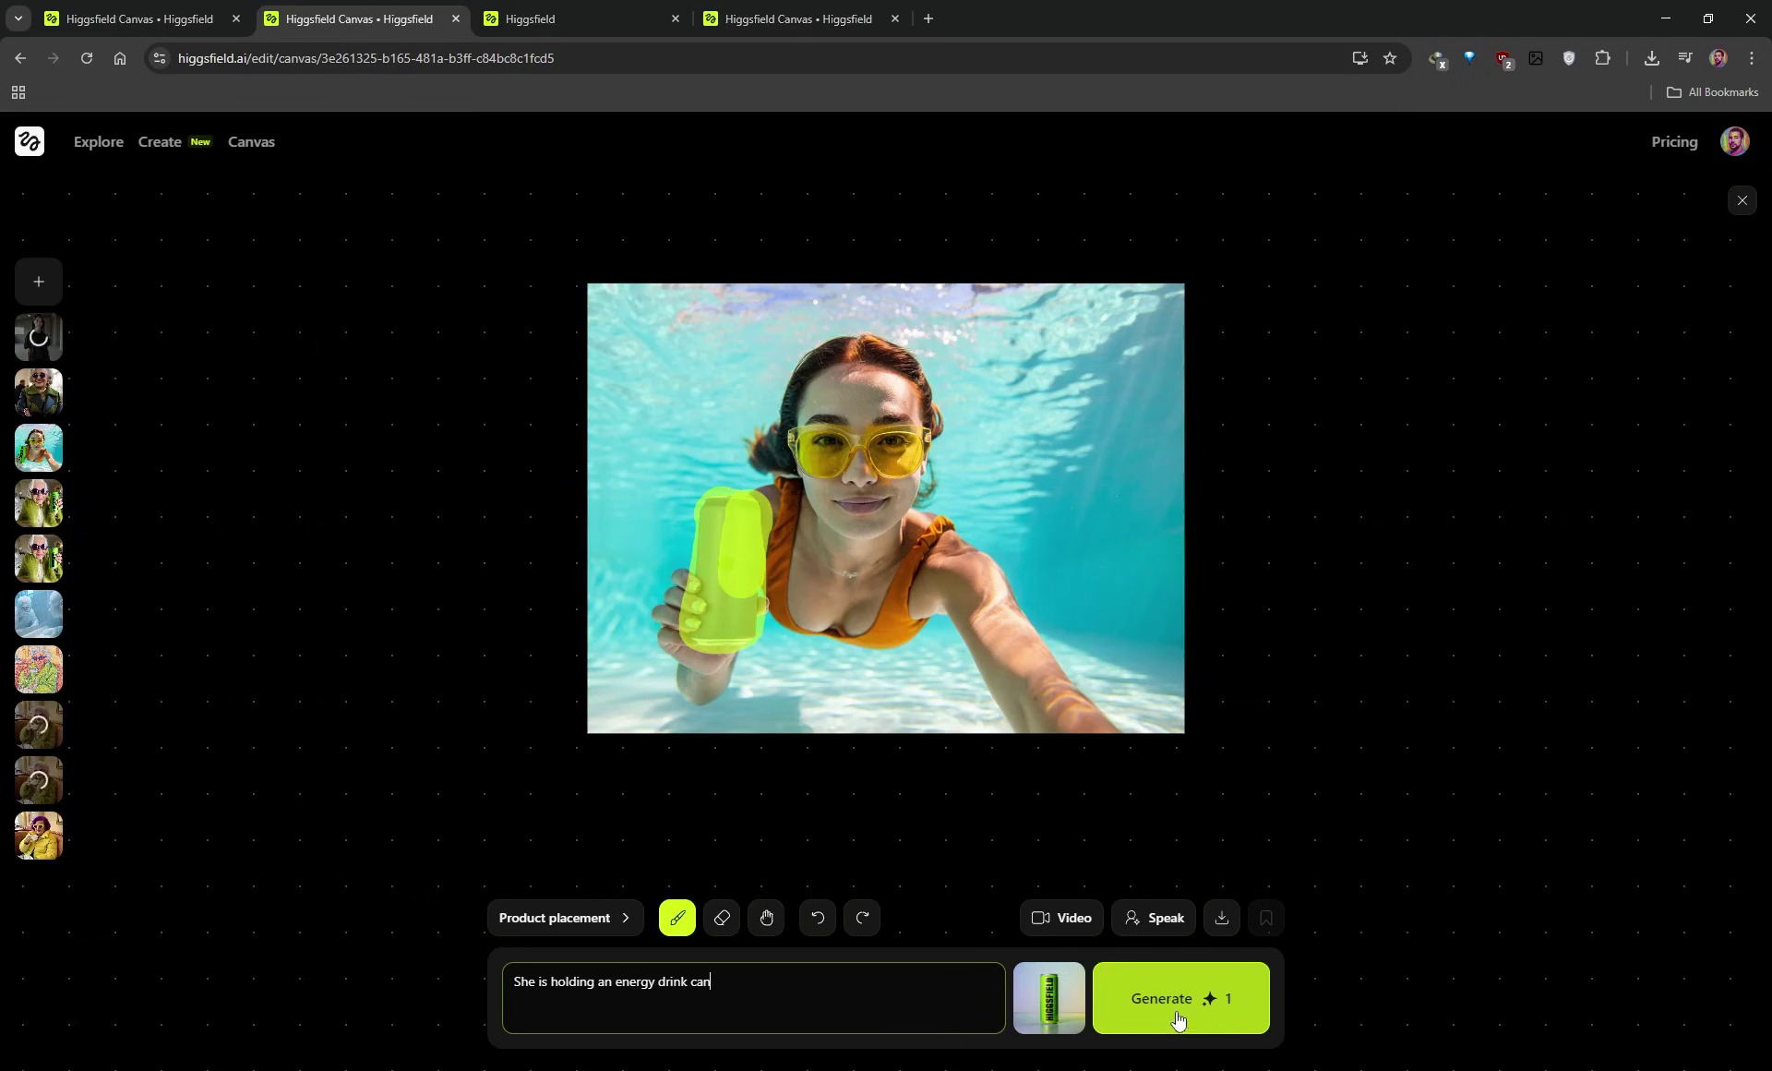
- Open a generated underwater image with the Higgsfield can and compare it with the original can photo
click(179, 13)
click(534, 19)
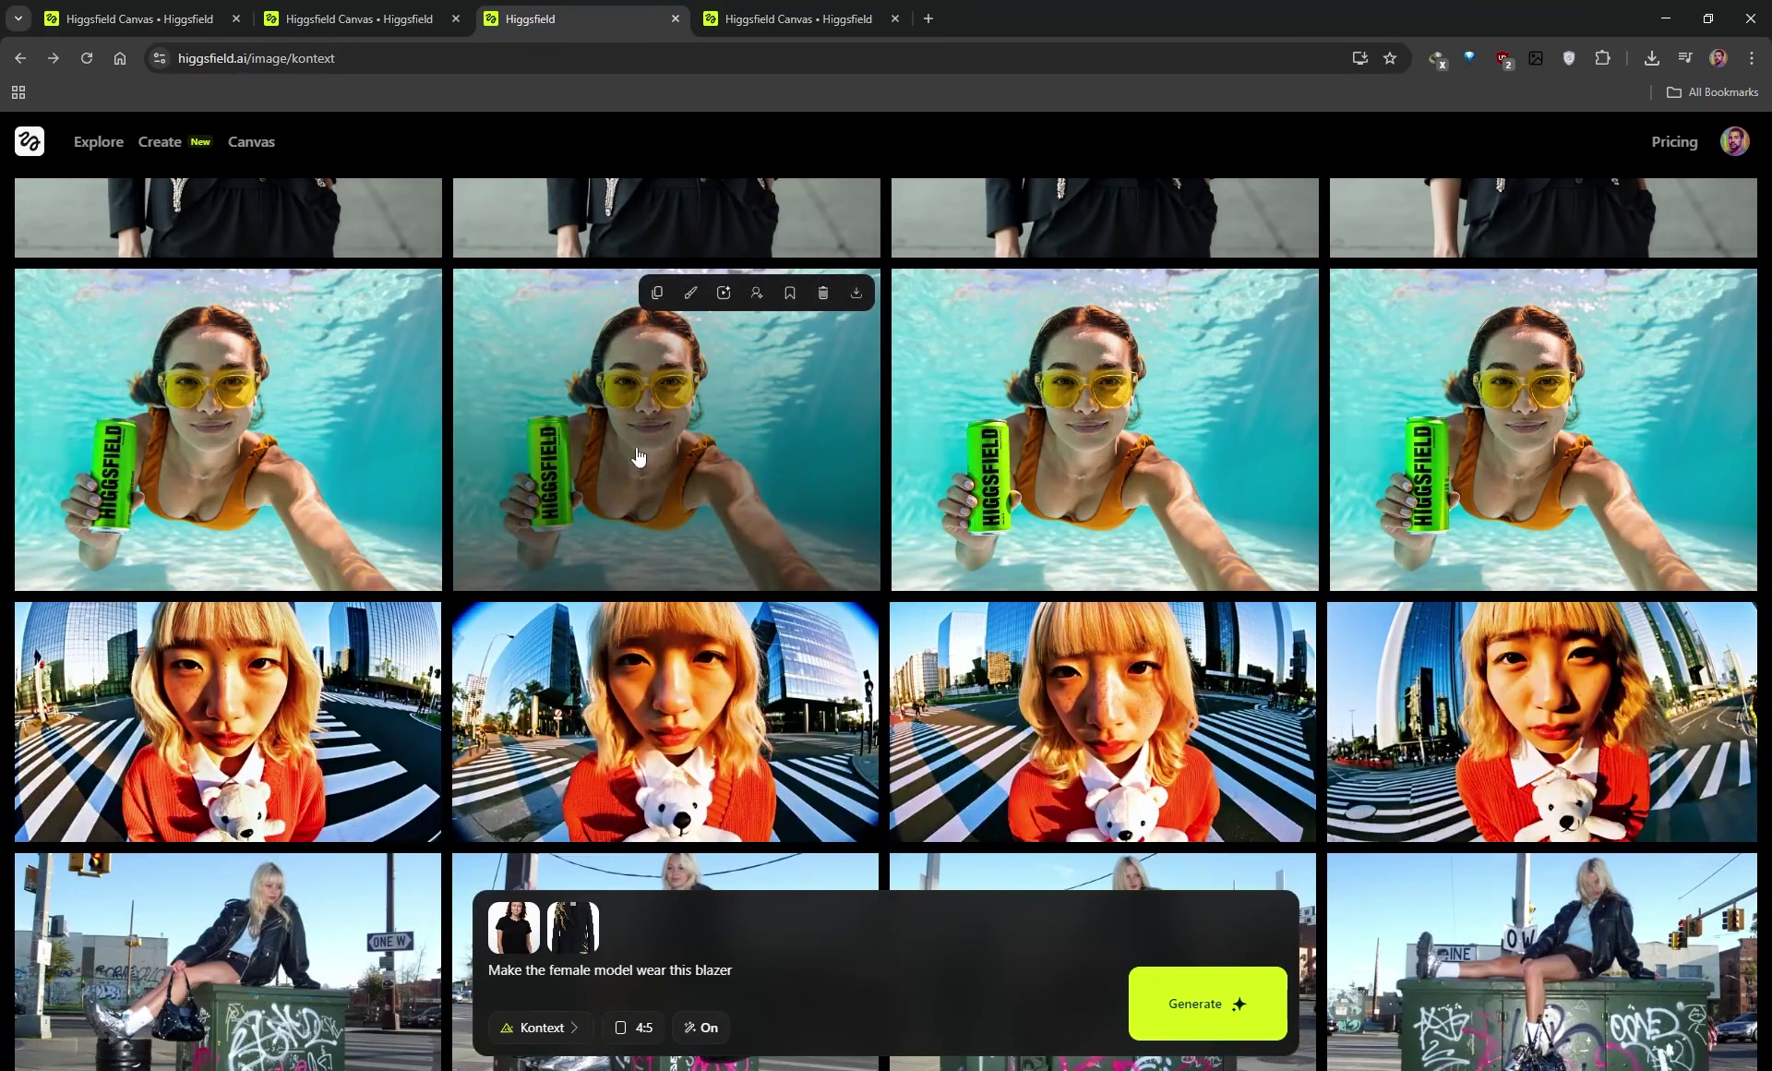
click(693, 408)
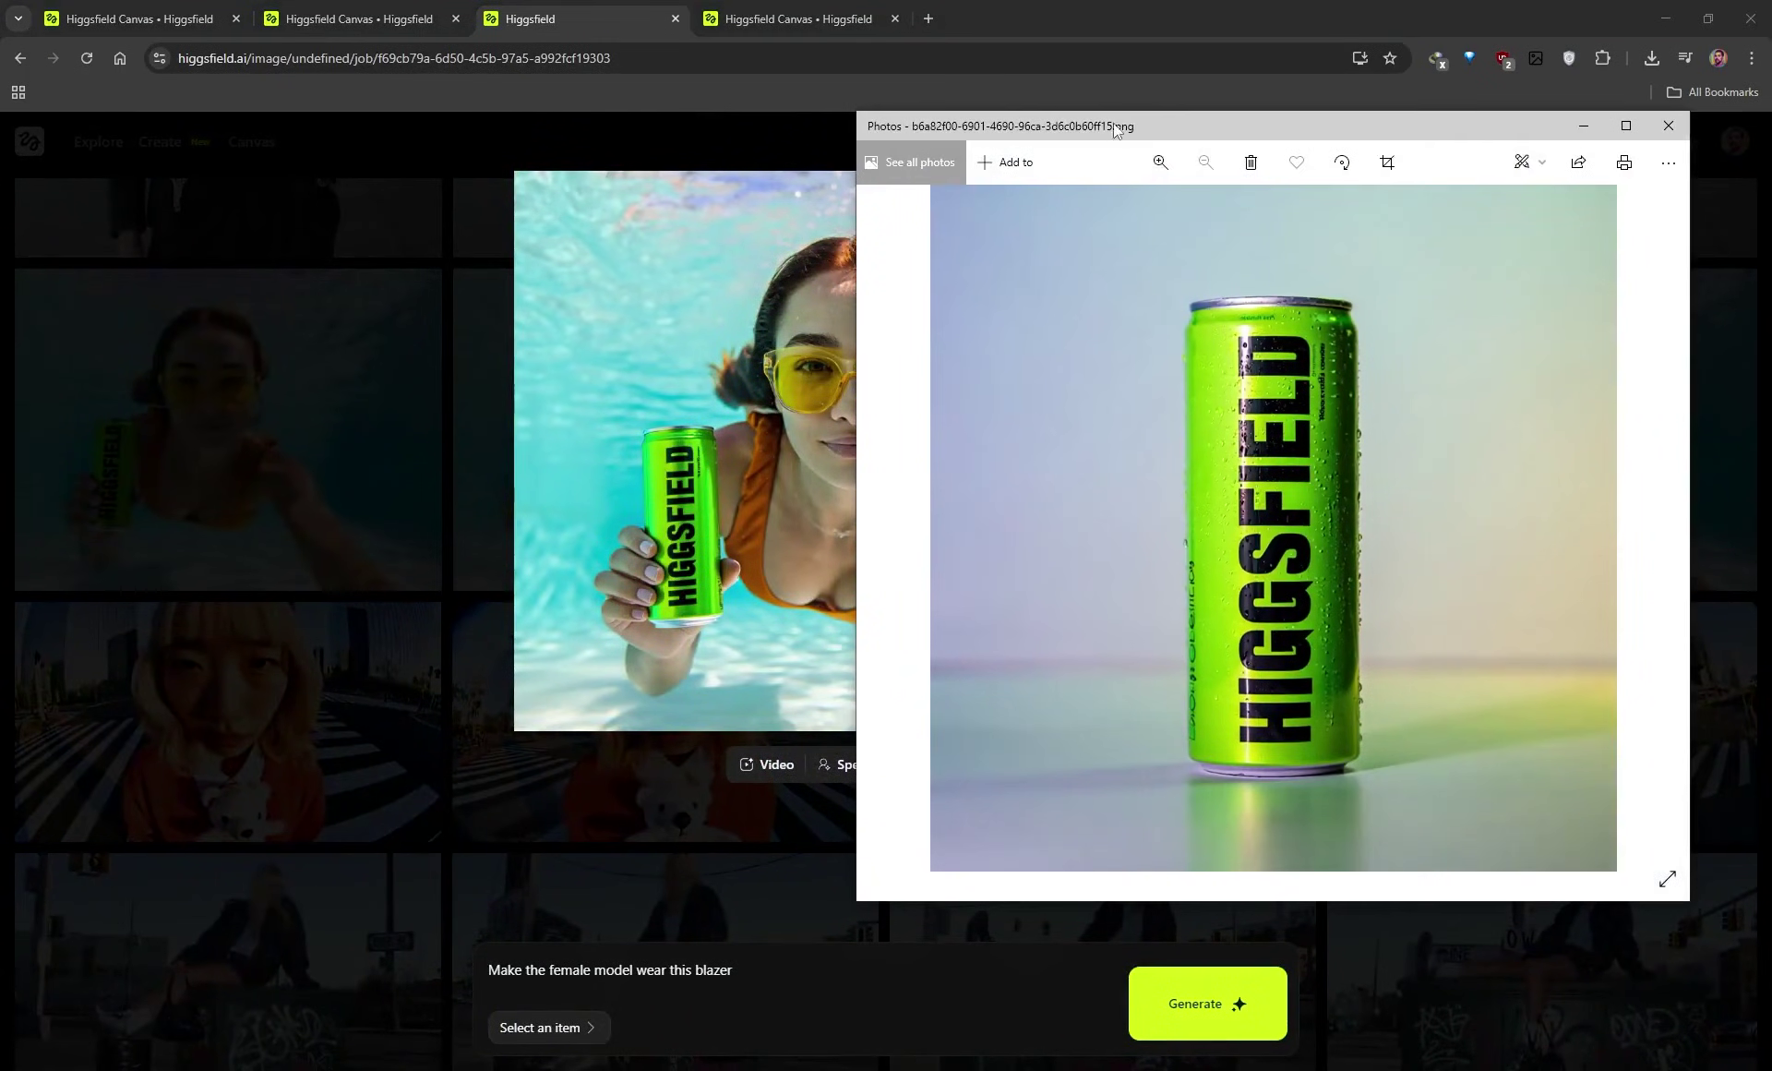
drag(1132, 140, 1232, 120)
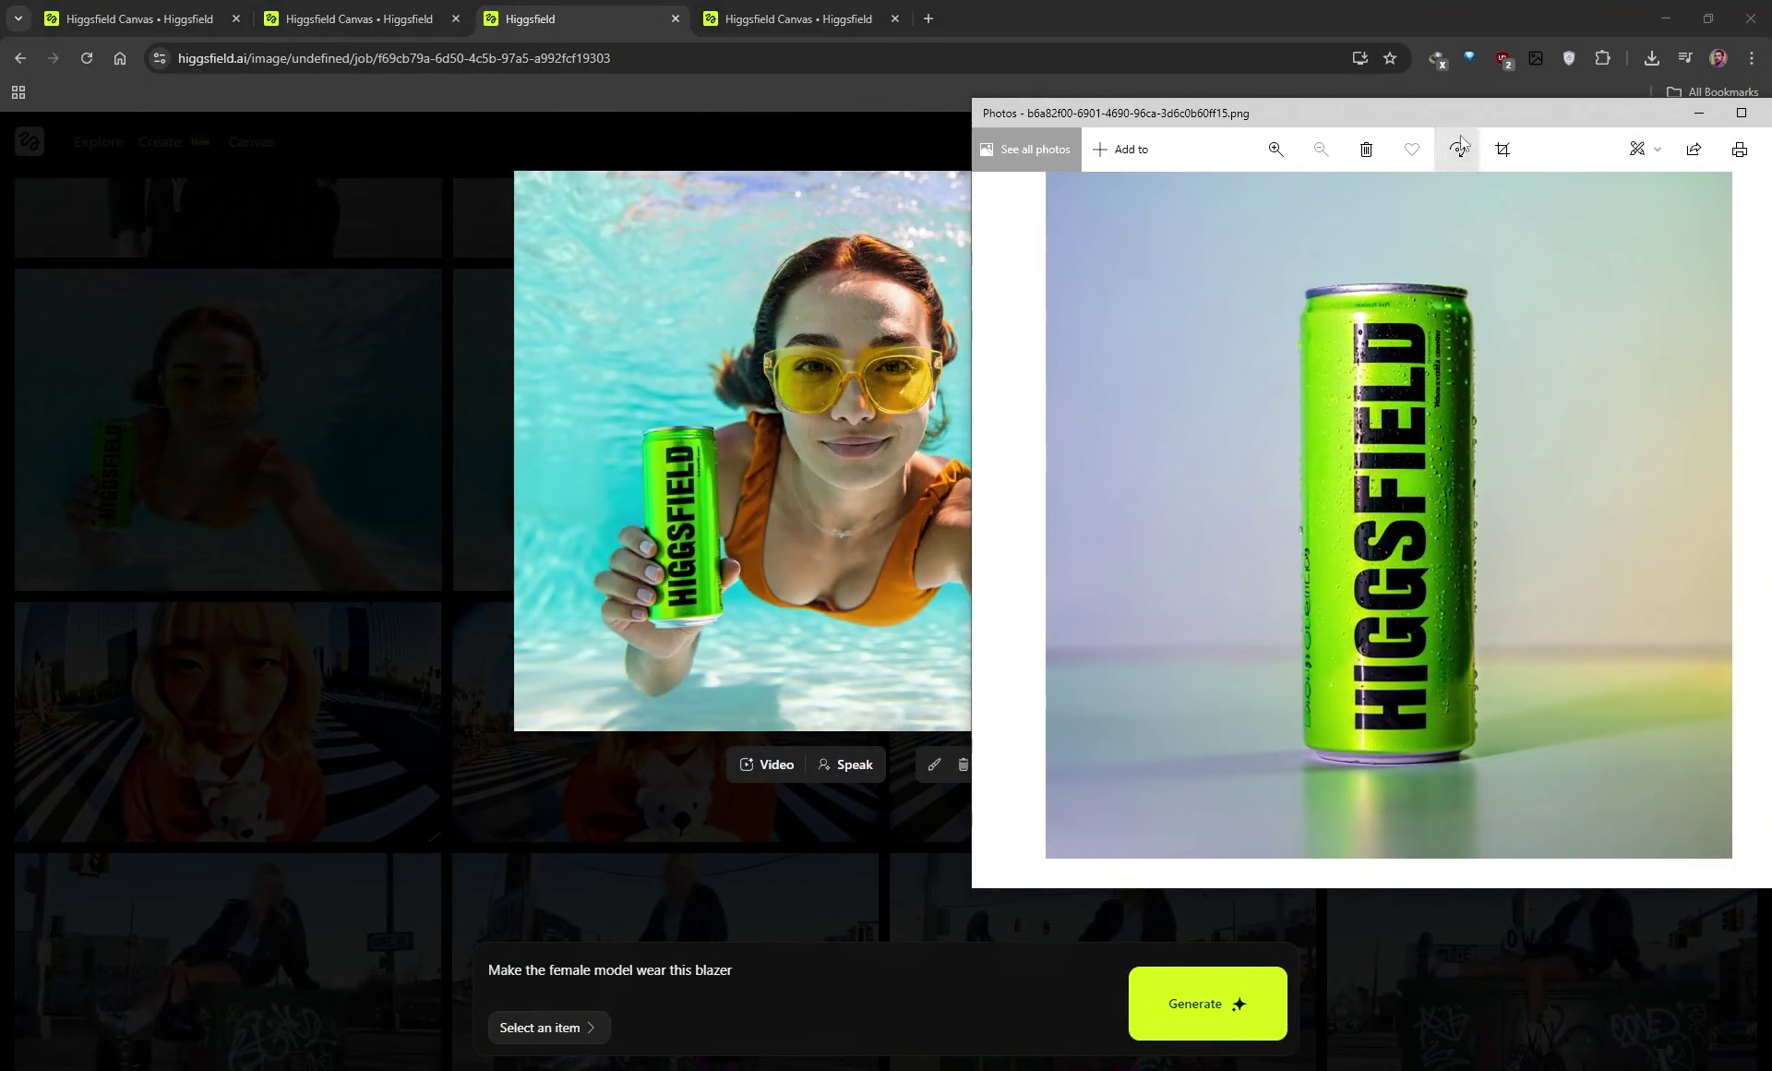
mouse_move(1333, 109)
mouse_down()
mouse_move(1297, 125)
mouse_move(1315, 133)
mouse_up()
click(1753, 119)
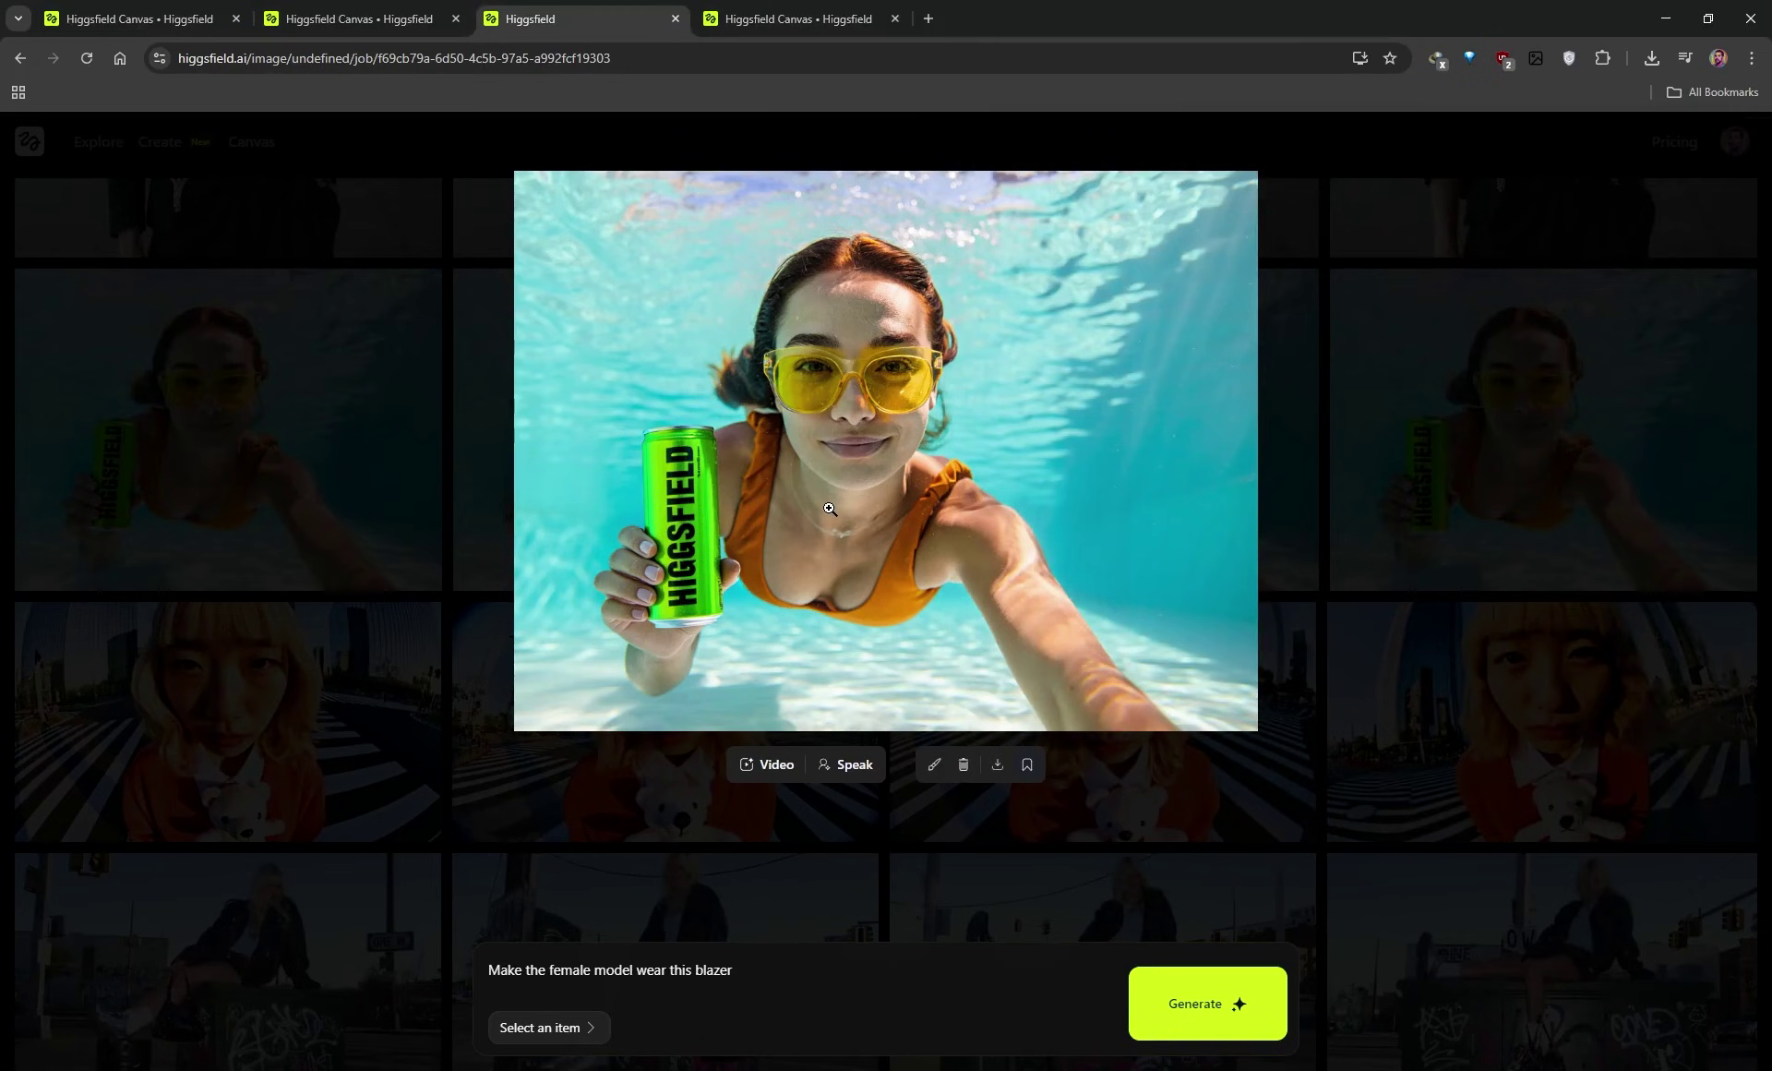
- Switch to the canvas with the masked black T-shirt model and examine the embroidered blazer reference photo beside it
key(ctrl+Tab)
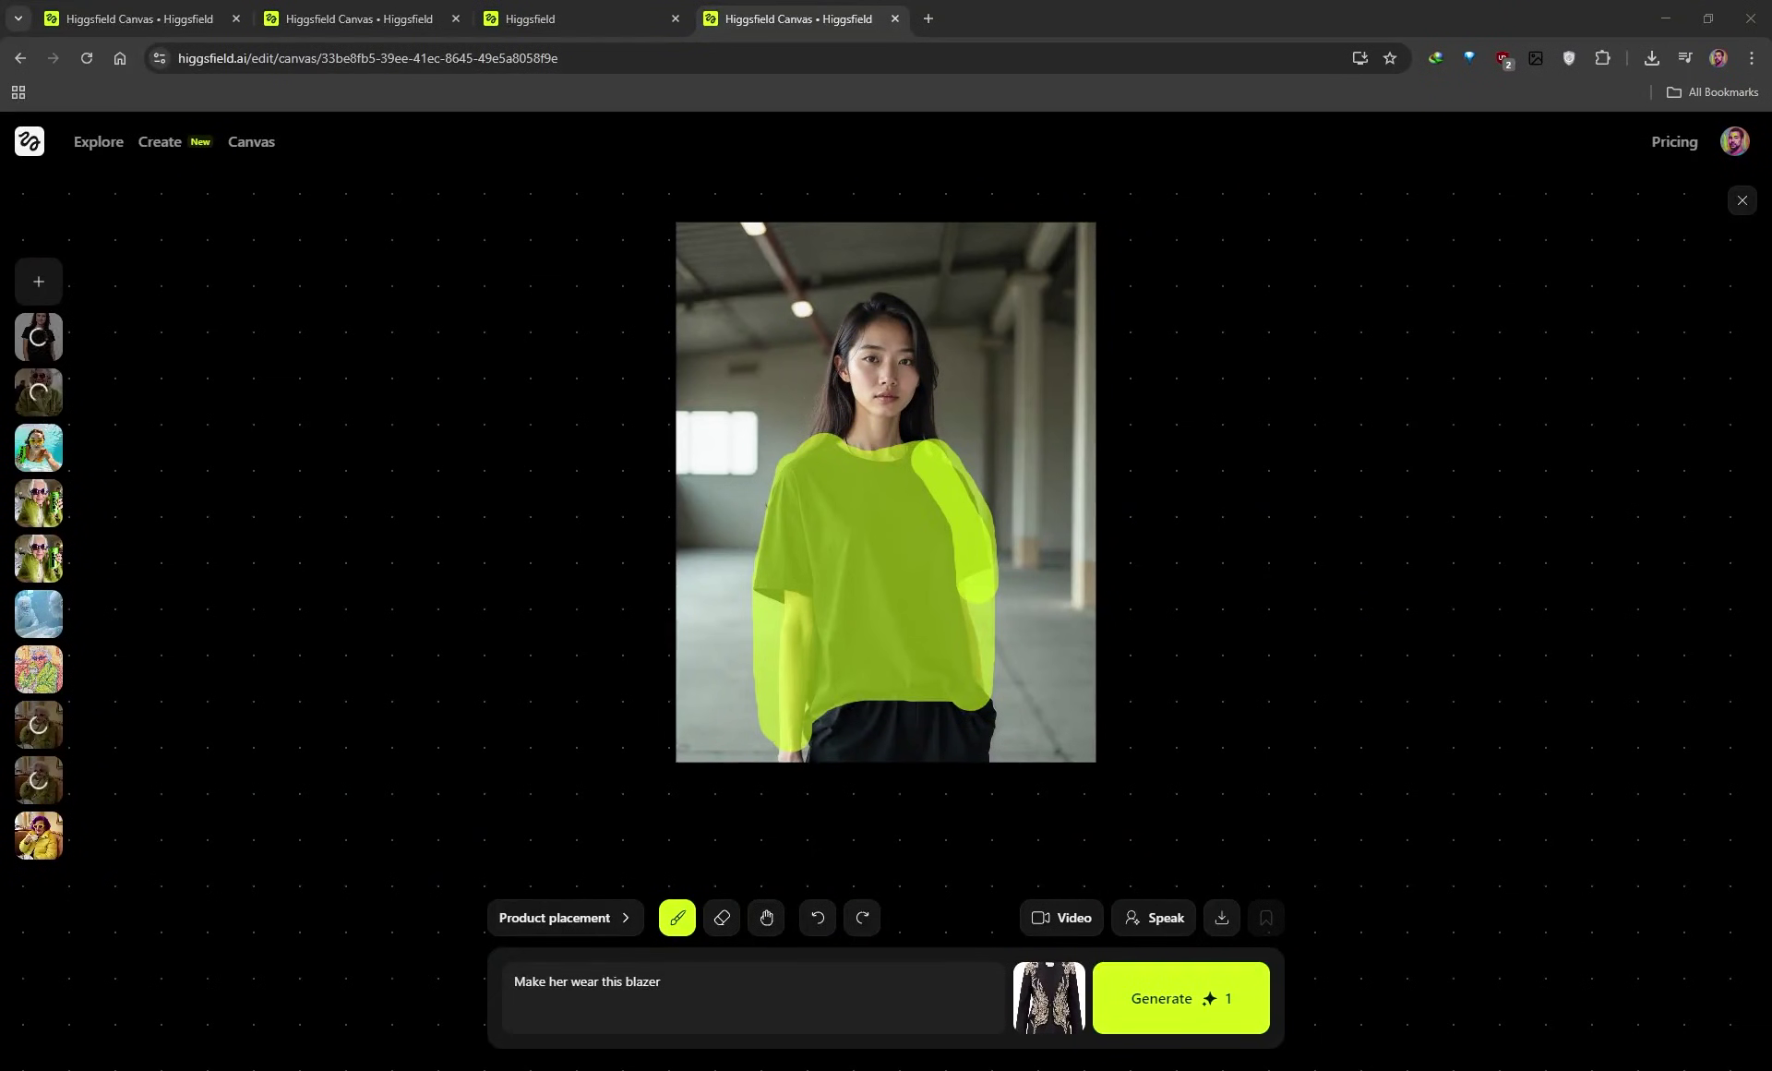
key(alt+Tab)
drag(1178, 151, 91, 135)
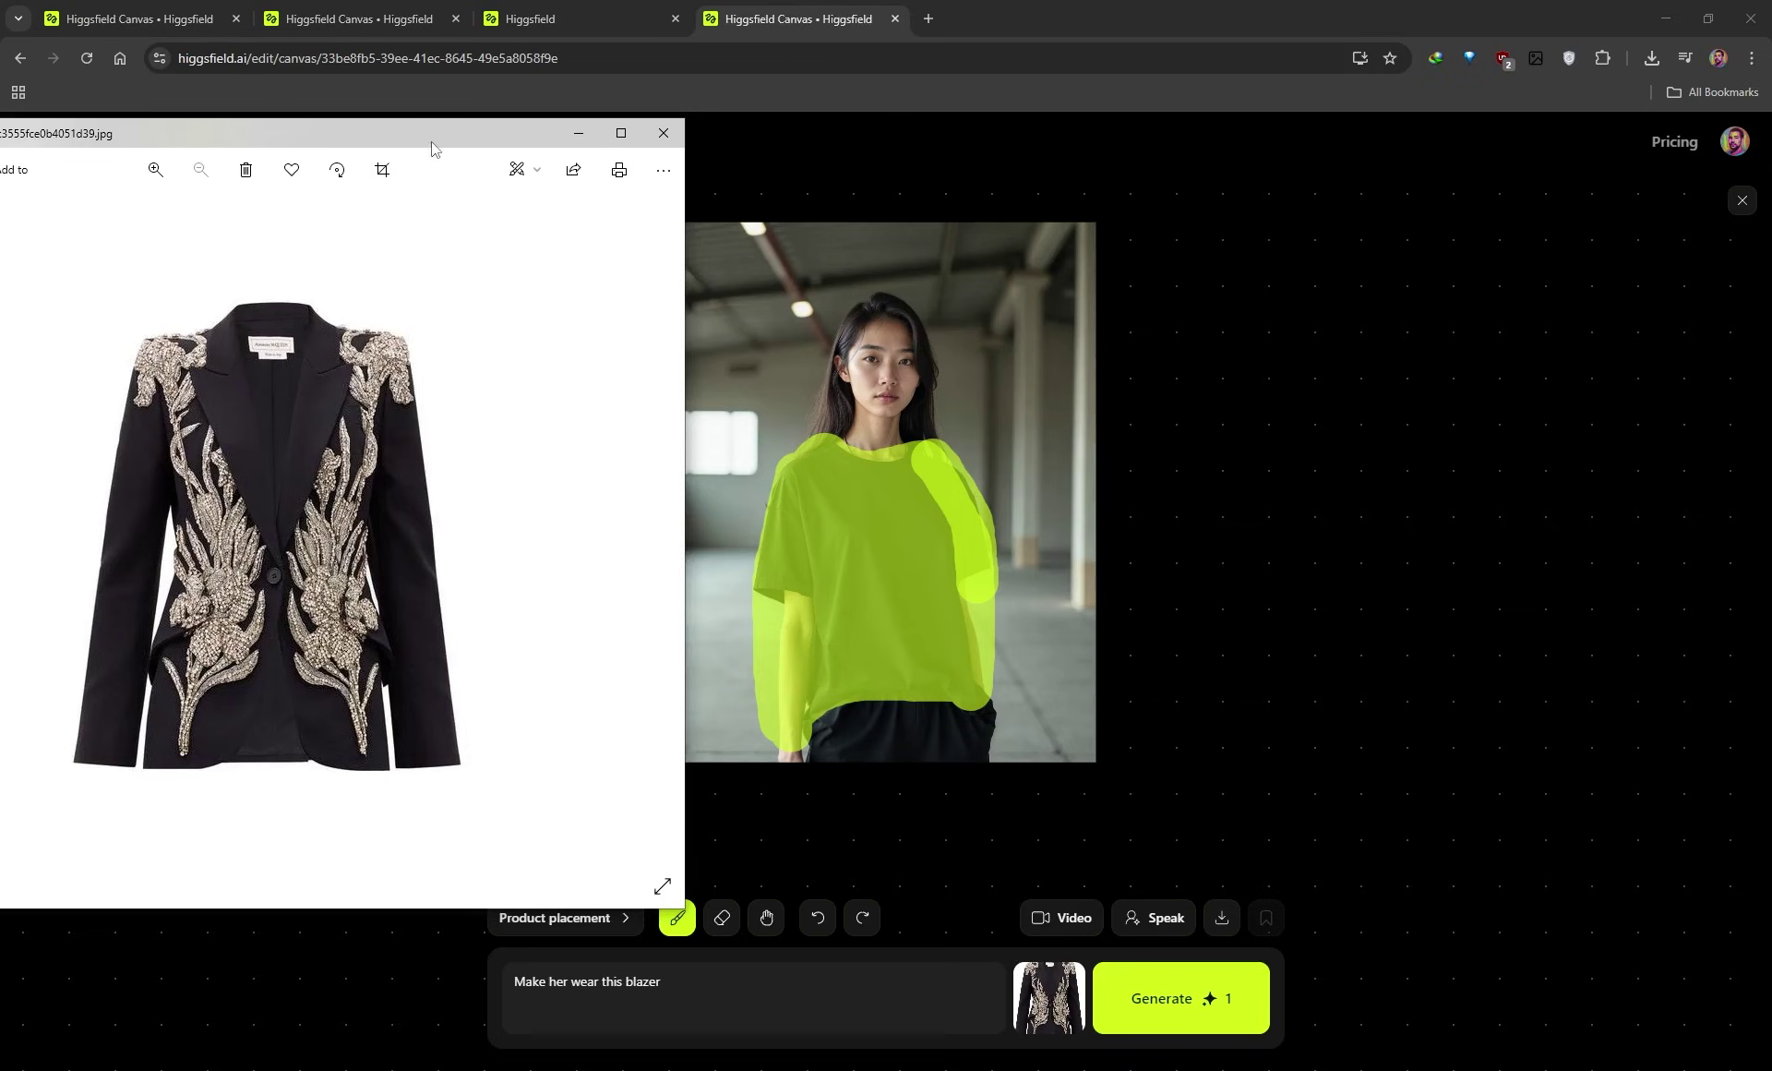
drag(431, 144, 487, 144)
click(718, 133)
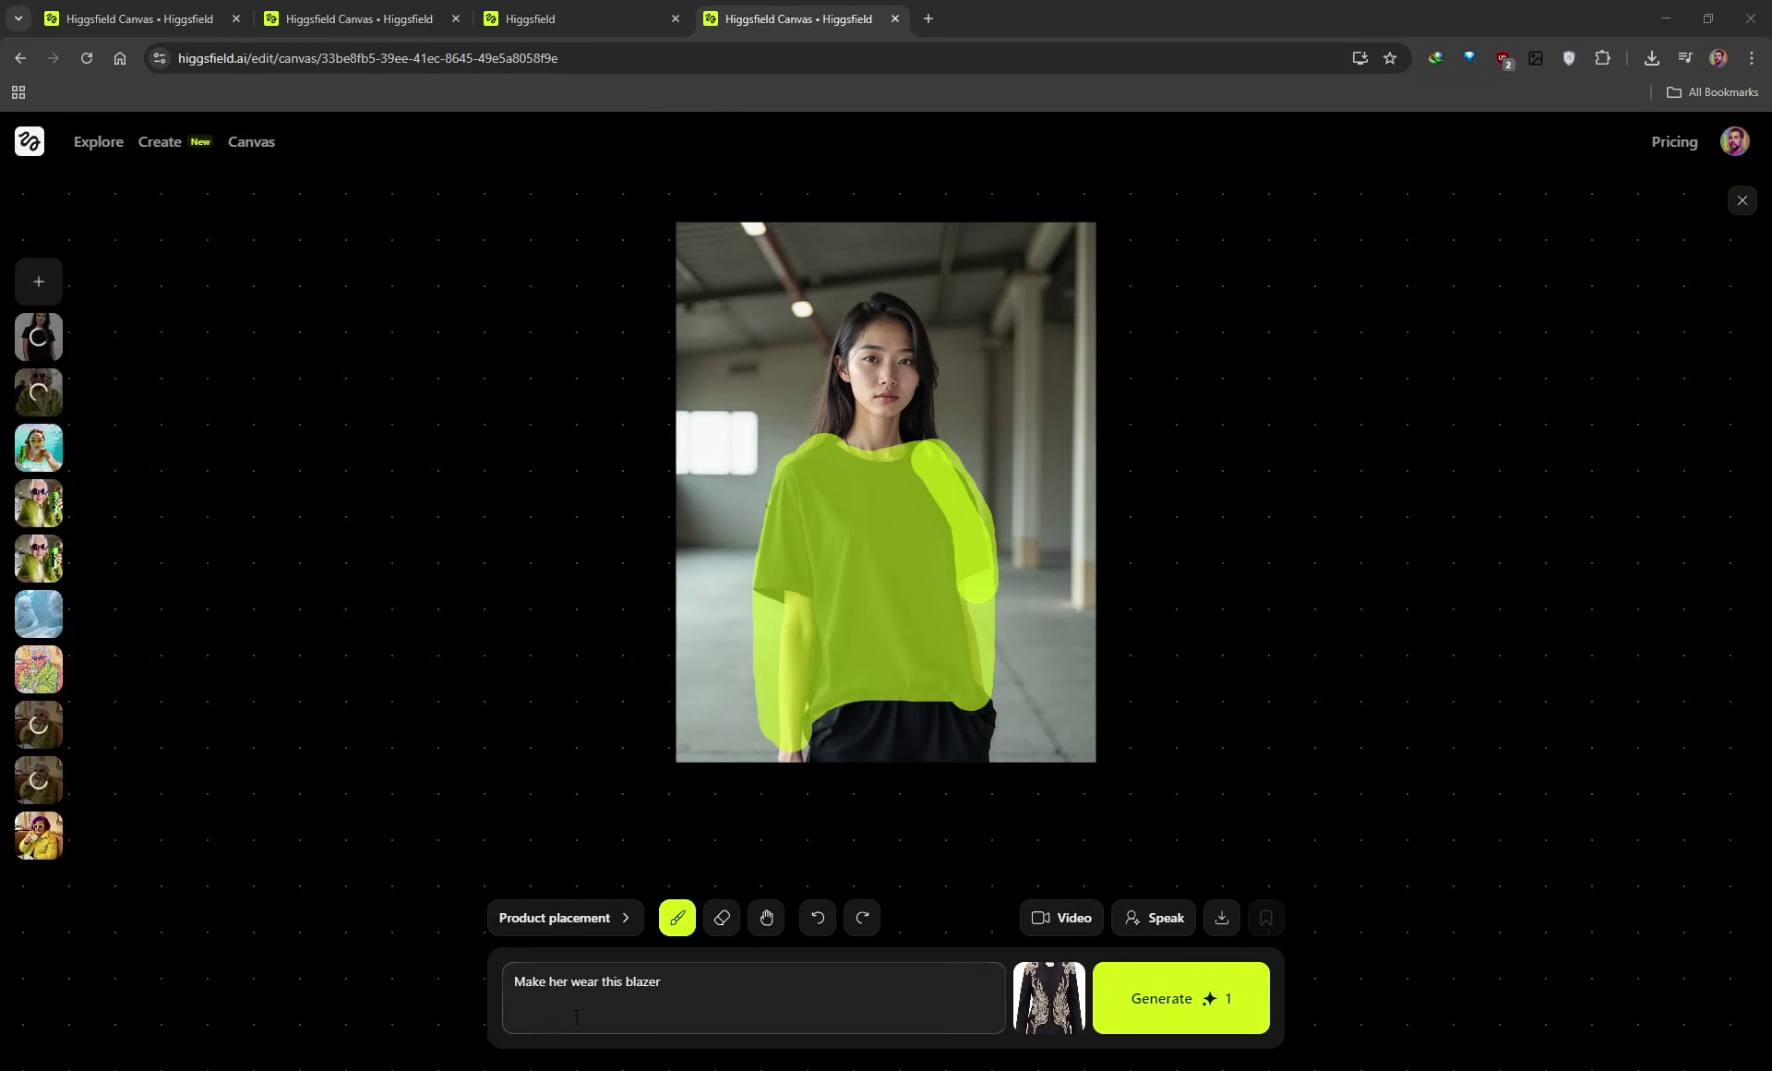
- Open a generated image of the model in the embroidered blazer and compare it with the blazer reference photo
click(519, 11)
mouse_move(1159, 503)
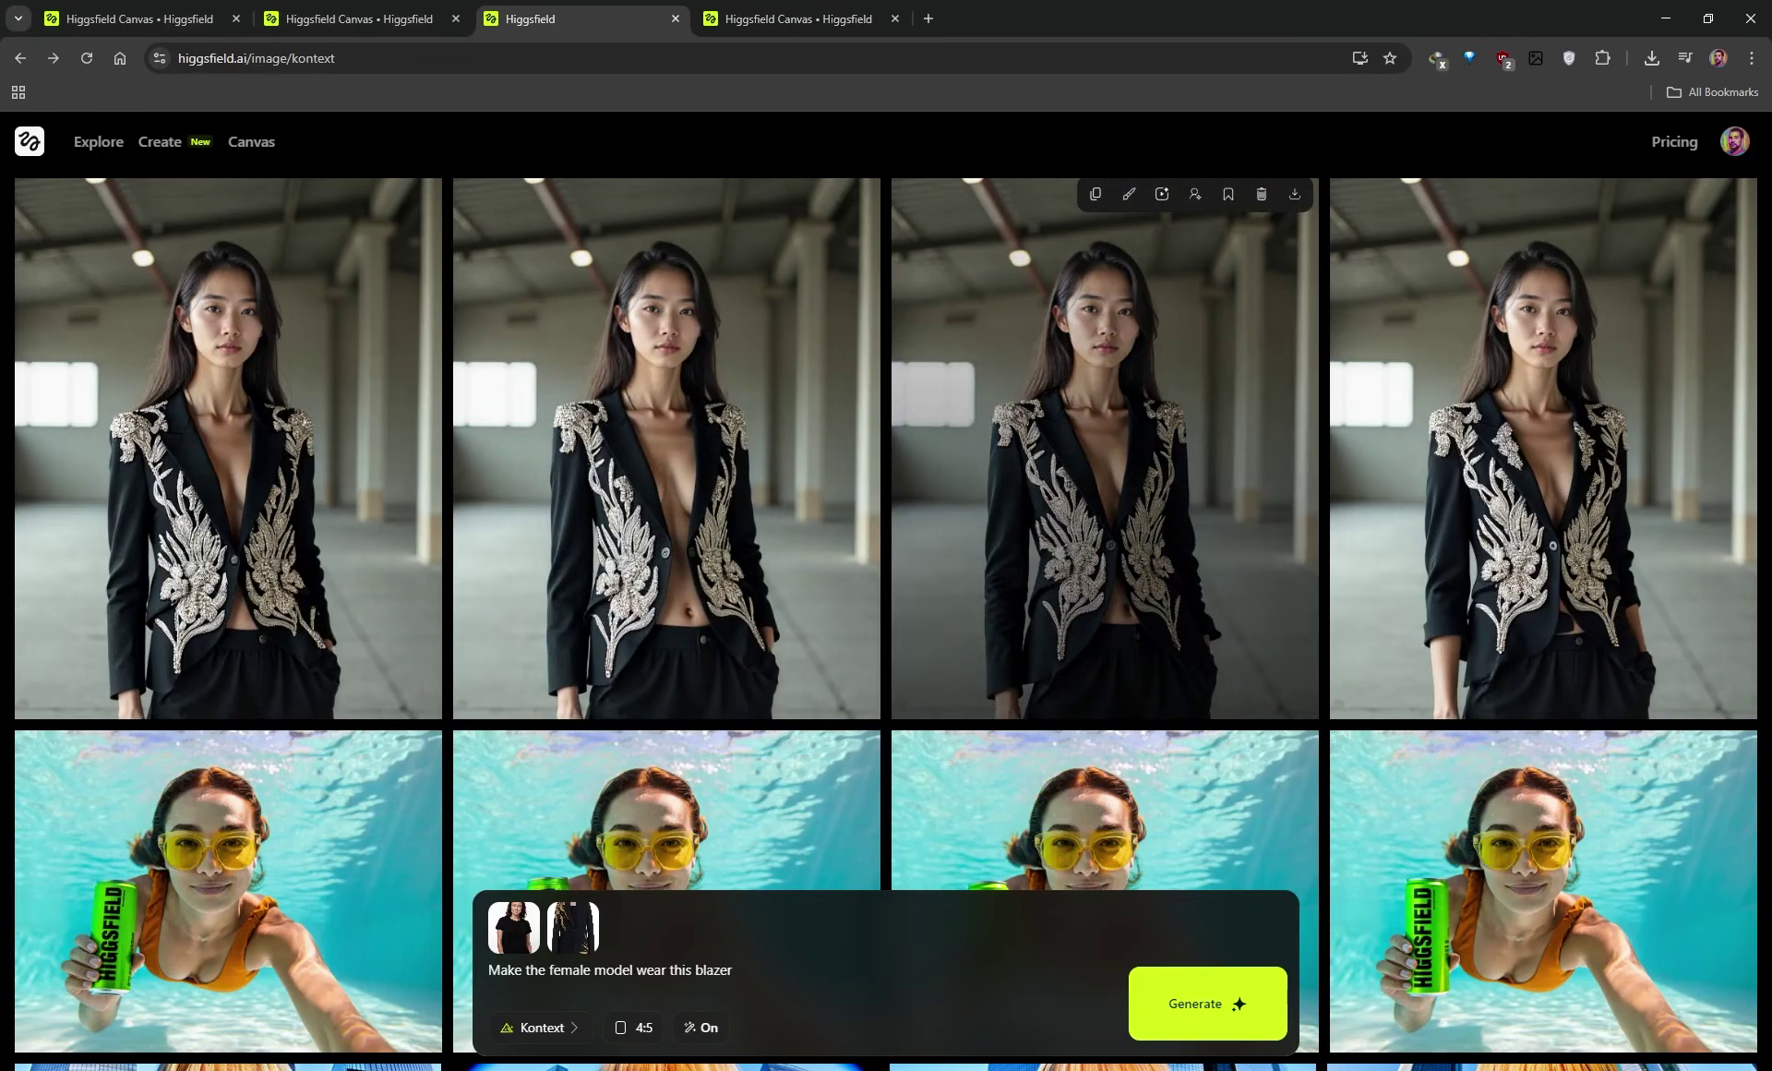
click(1198, 424)
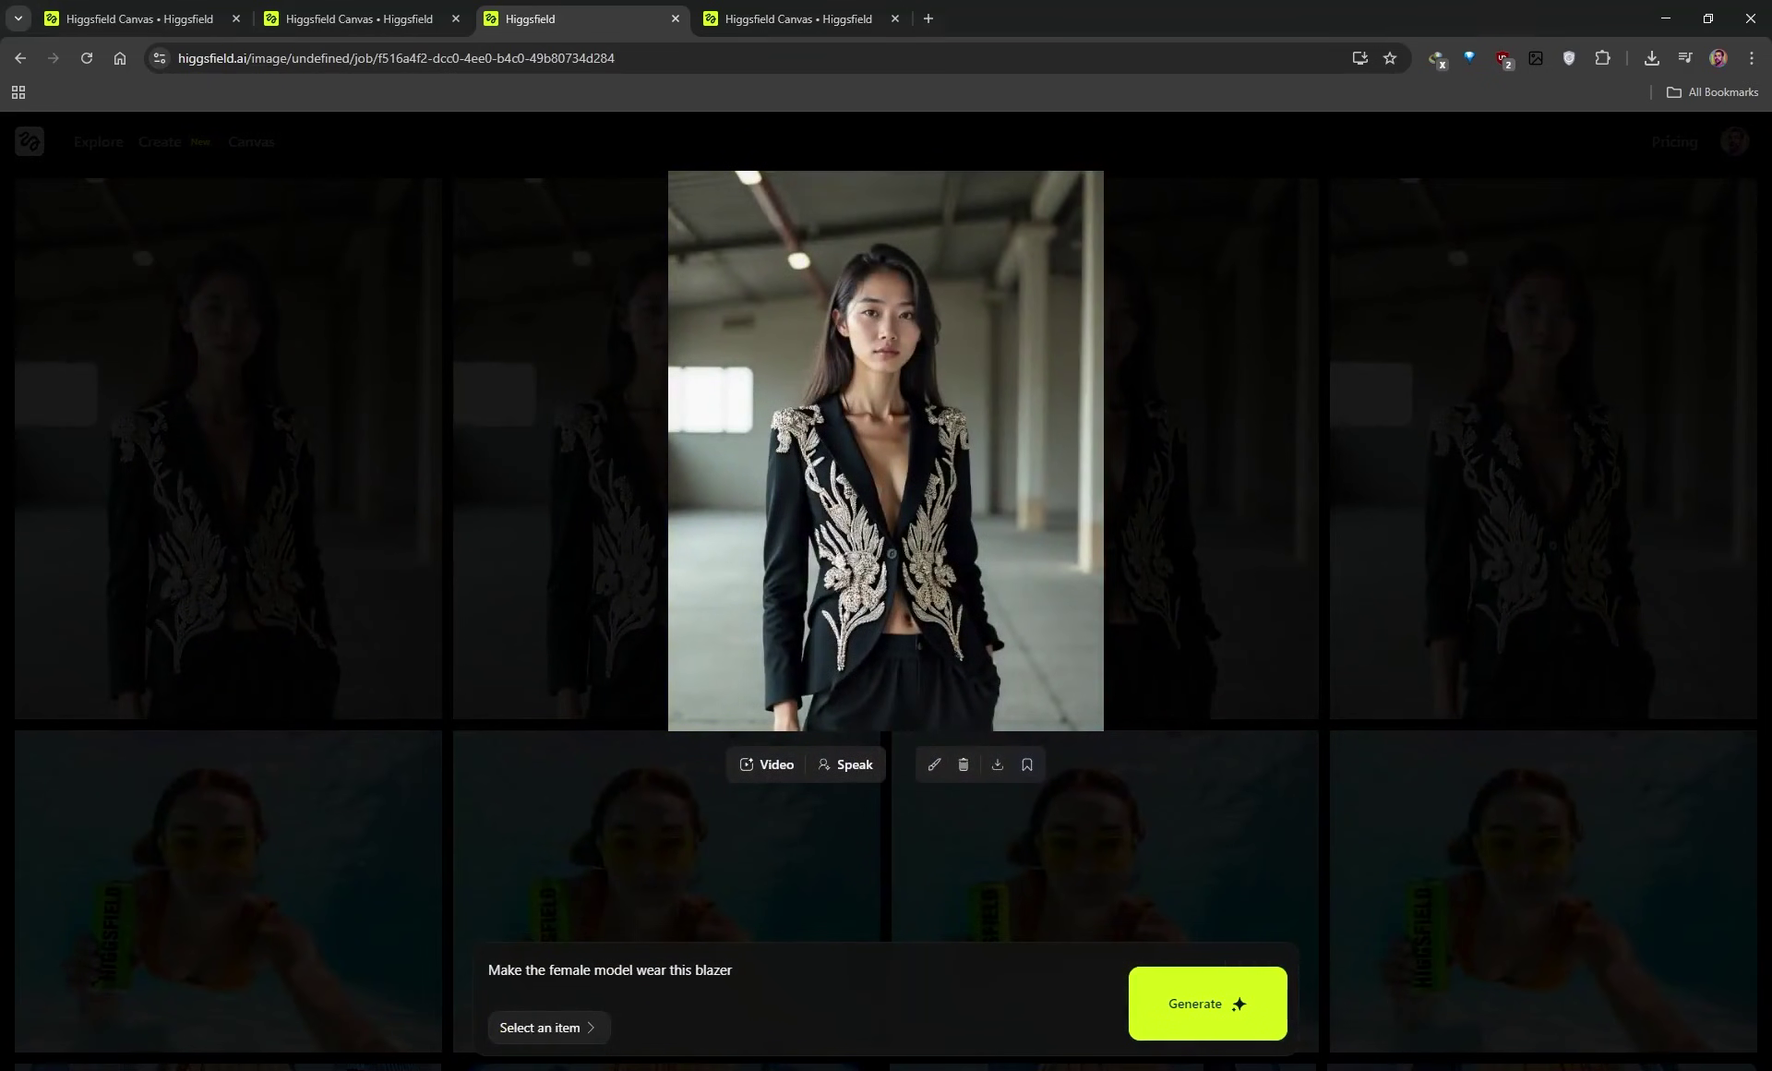
drag(0, 157, 1426, 173)
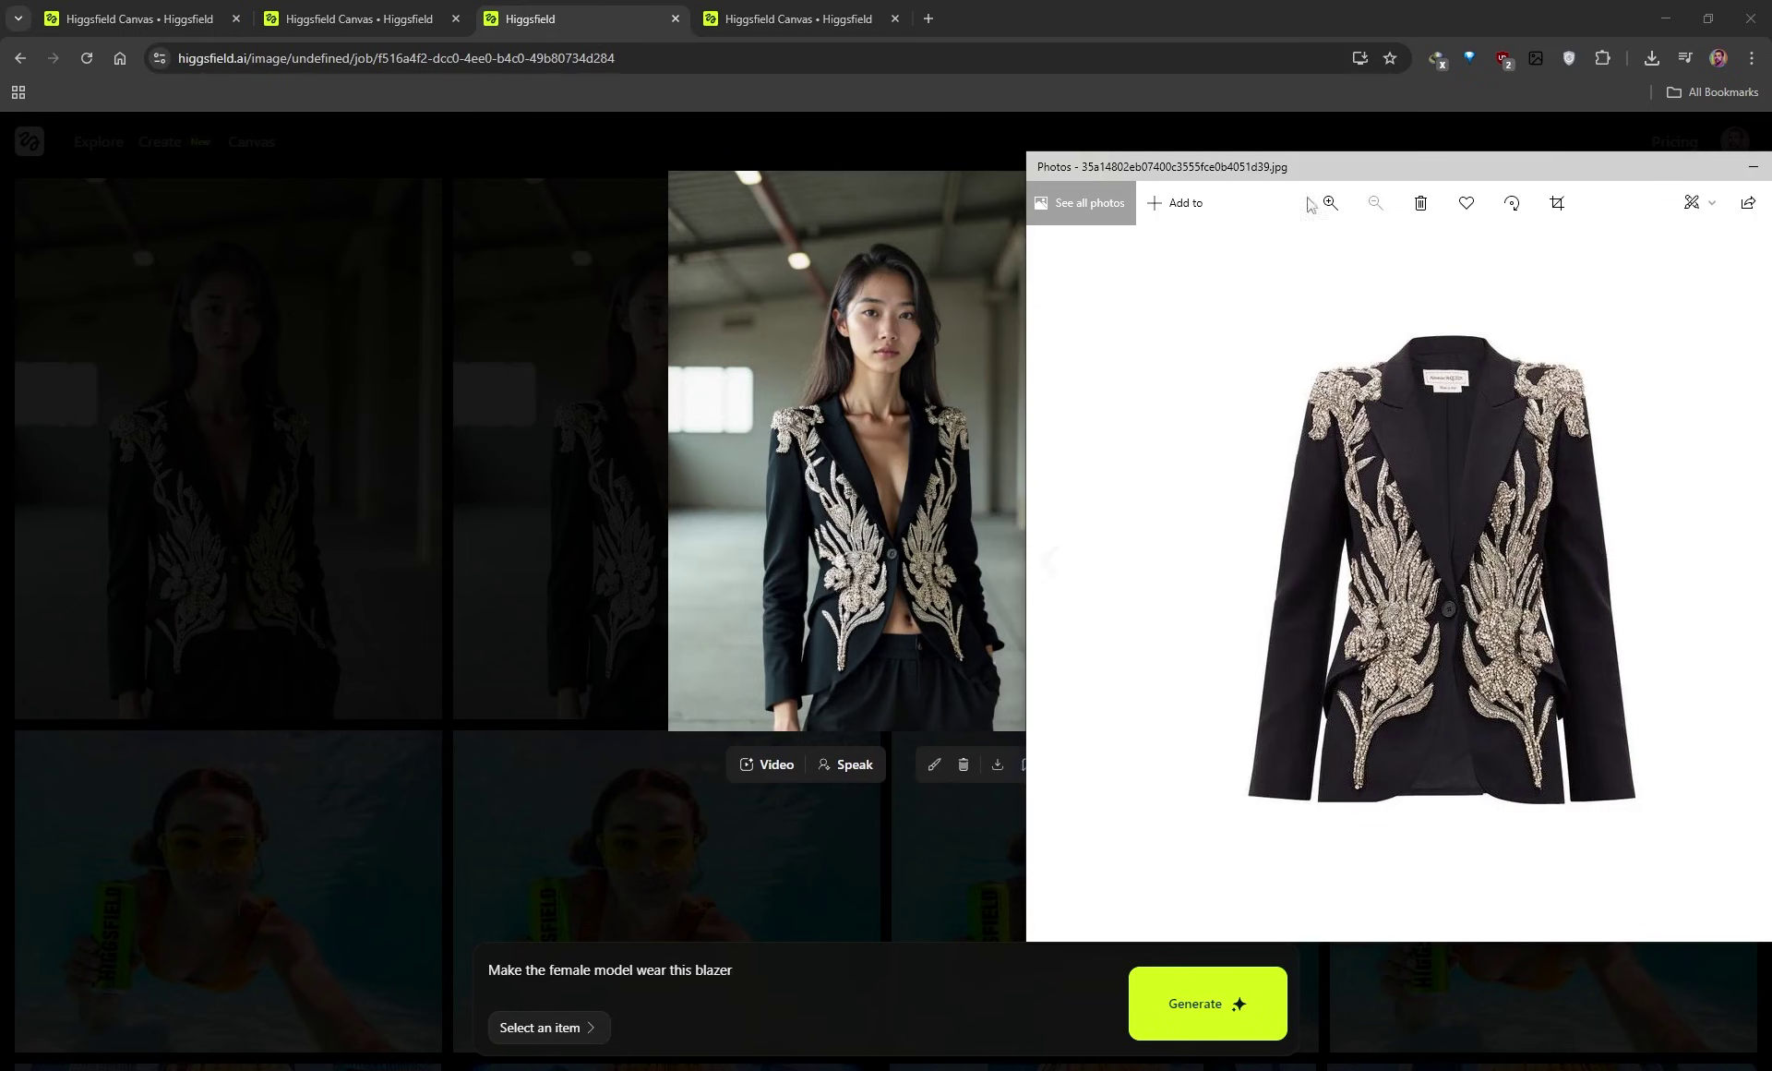
mouse_move(1341, 177)
mouse_down()
mouse_move(1289, 185)
mouse_move(1308, 184)
mouse_up()
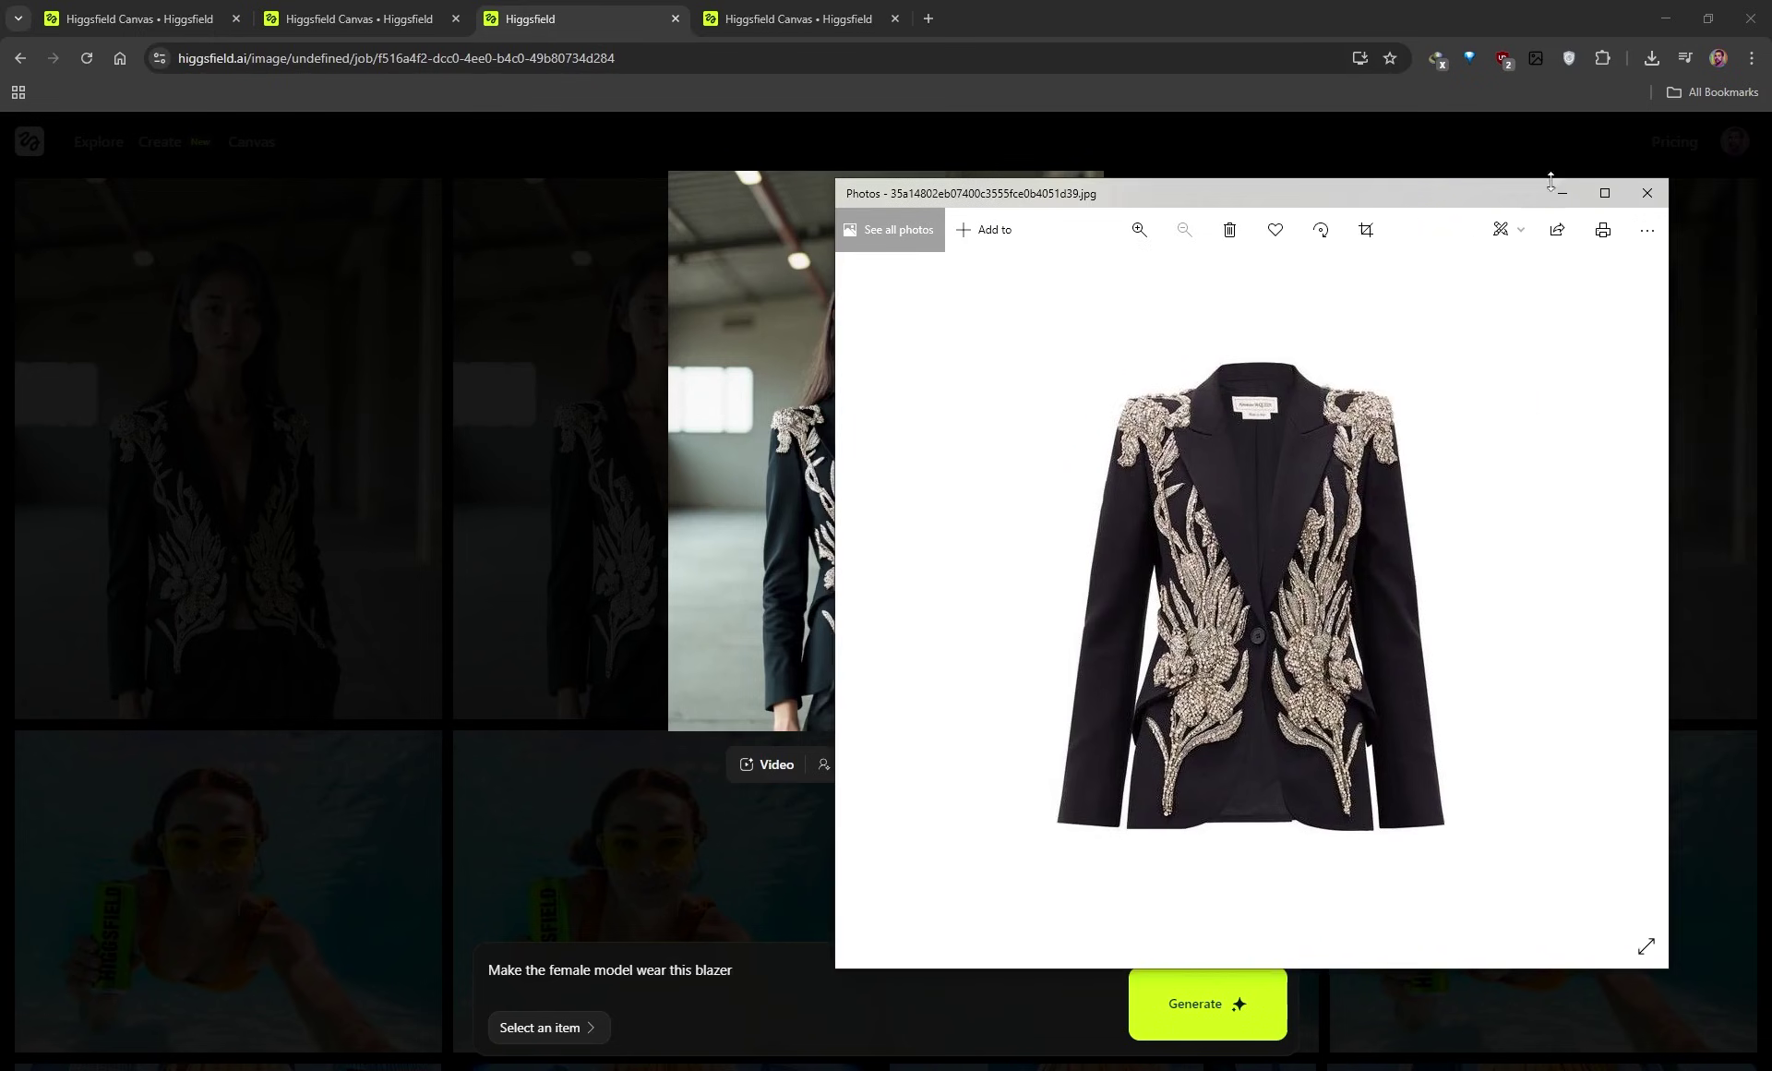
click(1648, 186)
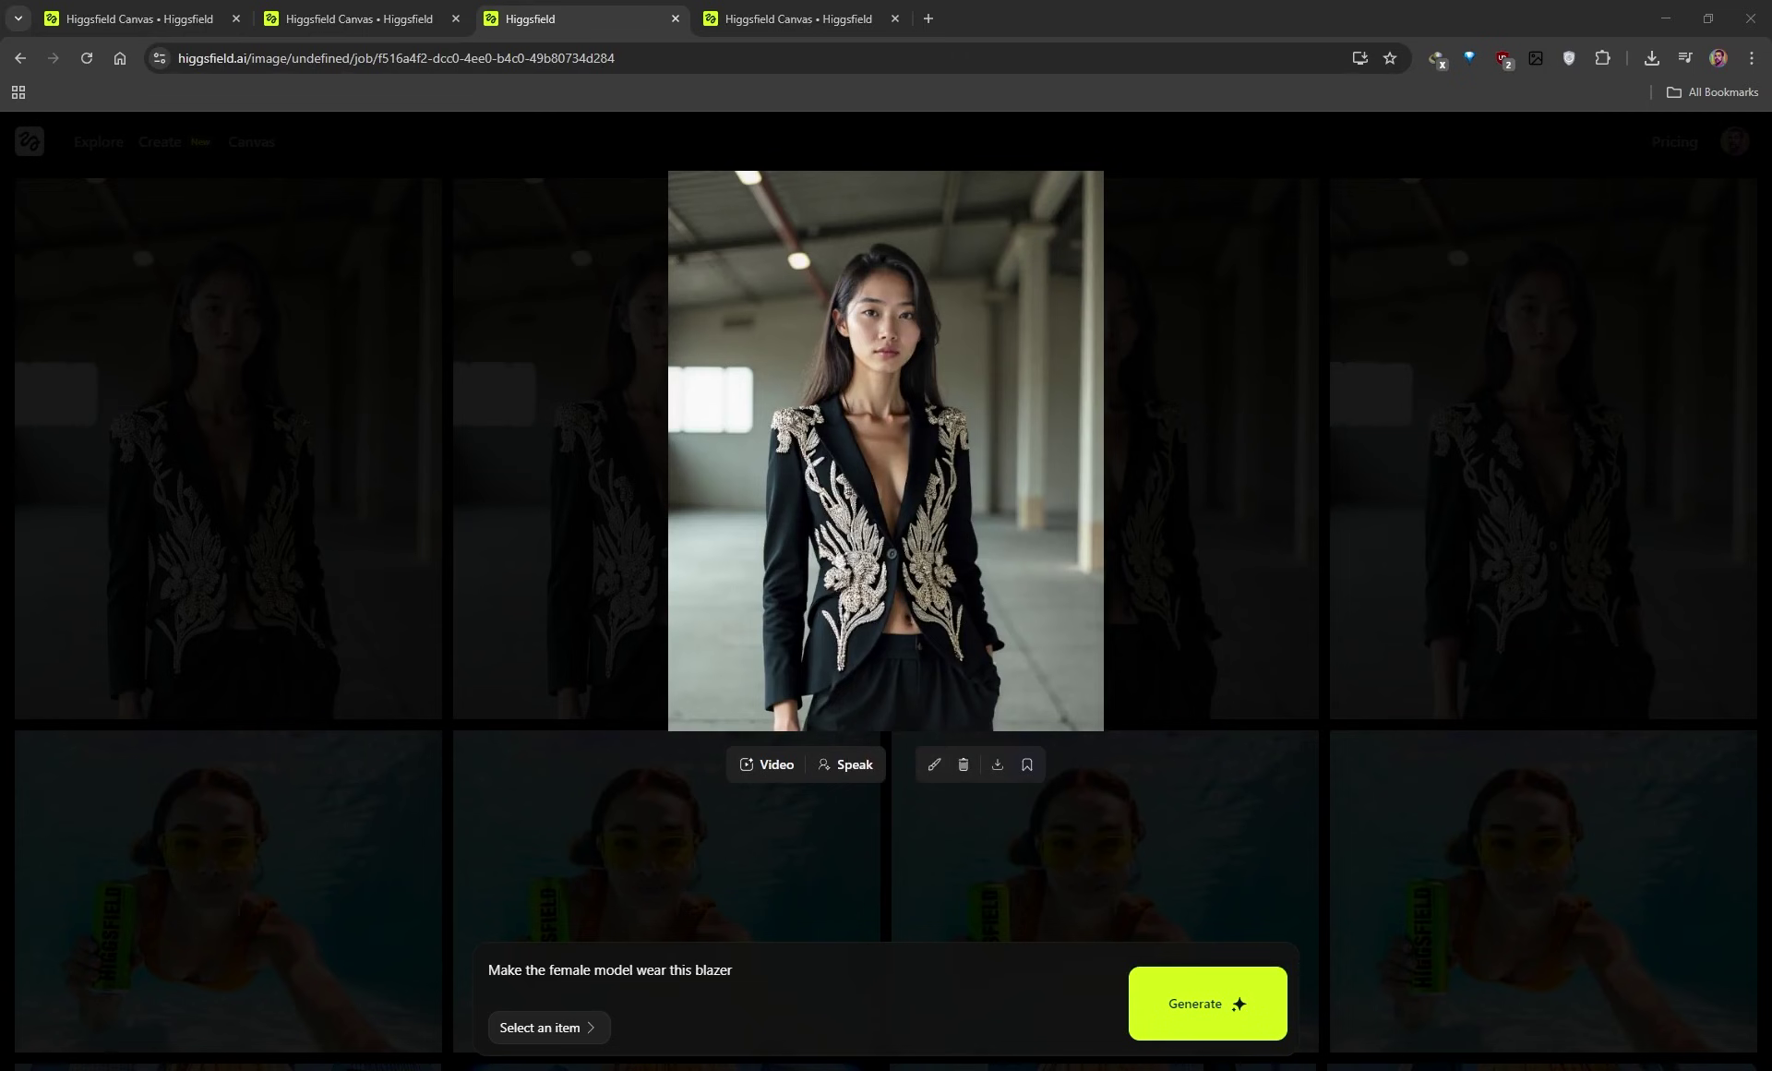
key(ctrl+Tab)
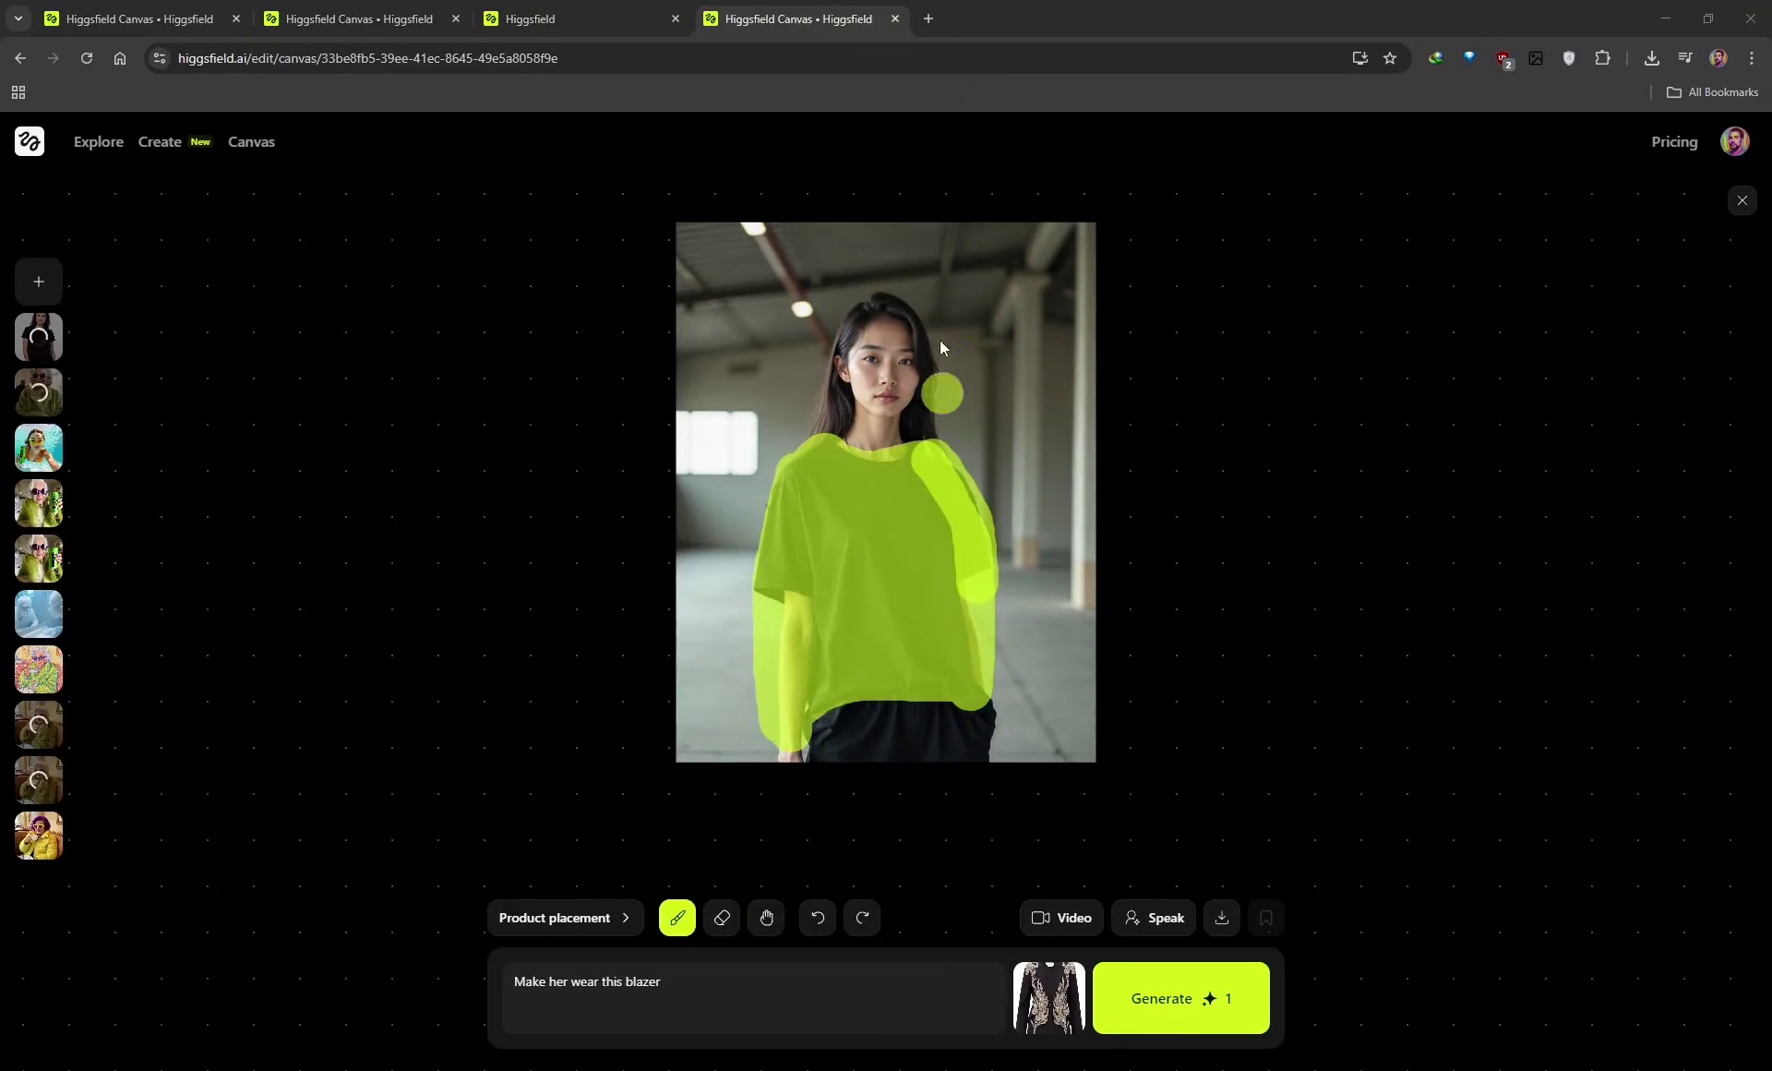
- Examine the model choices and aspect ratio options for the Kontext blazer generation
click(583, 24)
mouse_move(1106, 416)
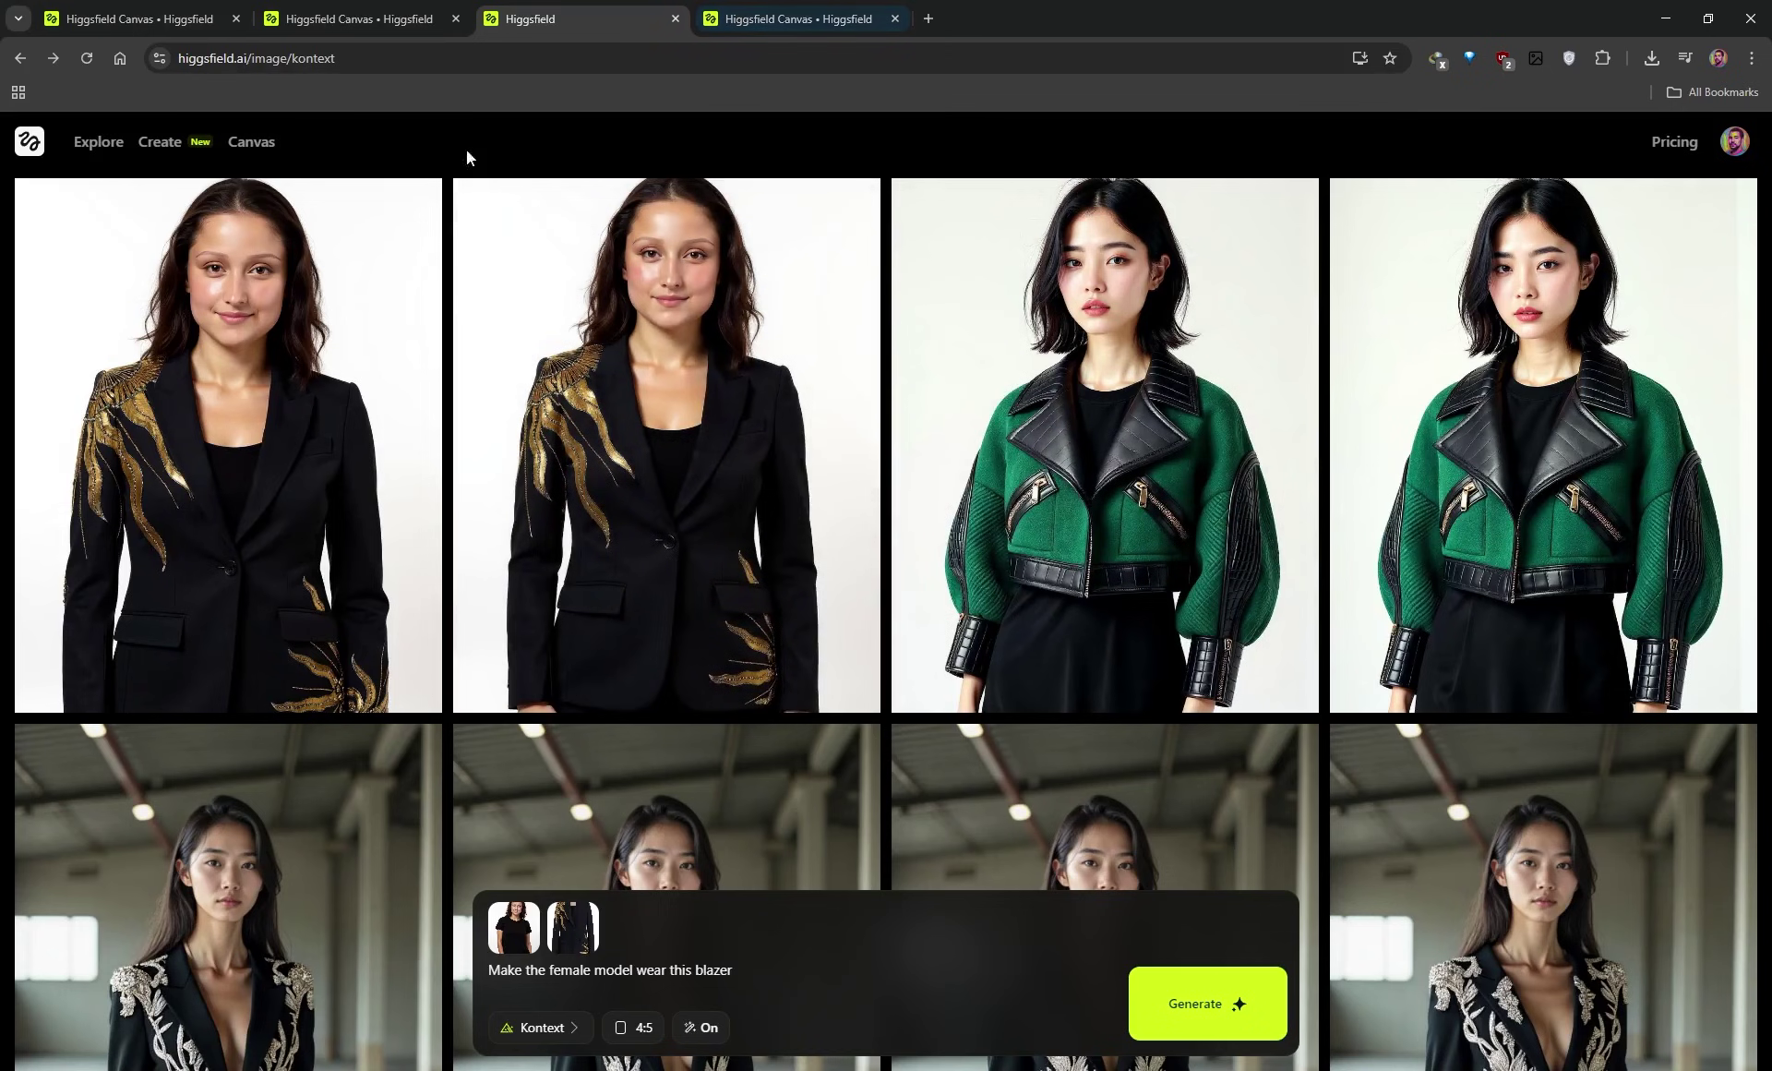
click(548, 1030)
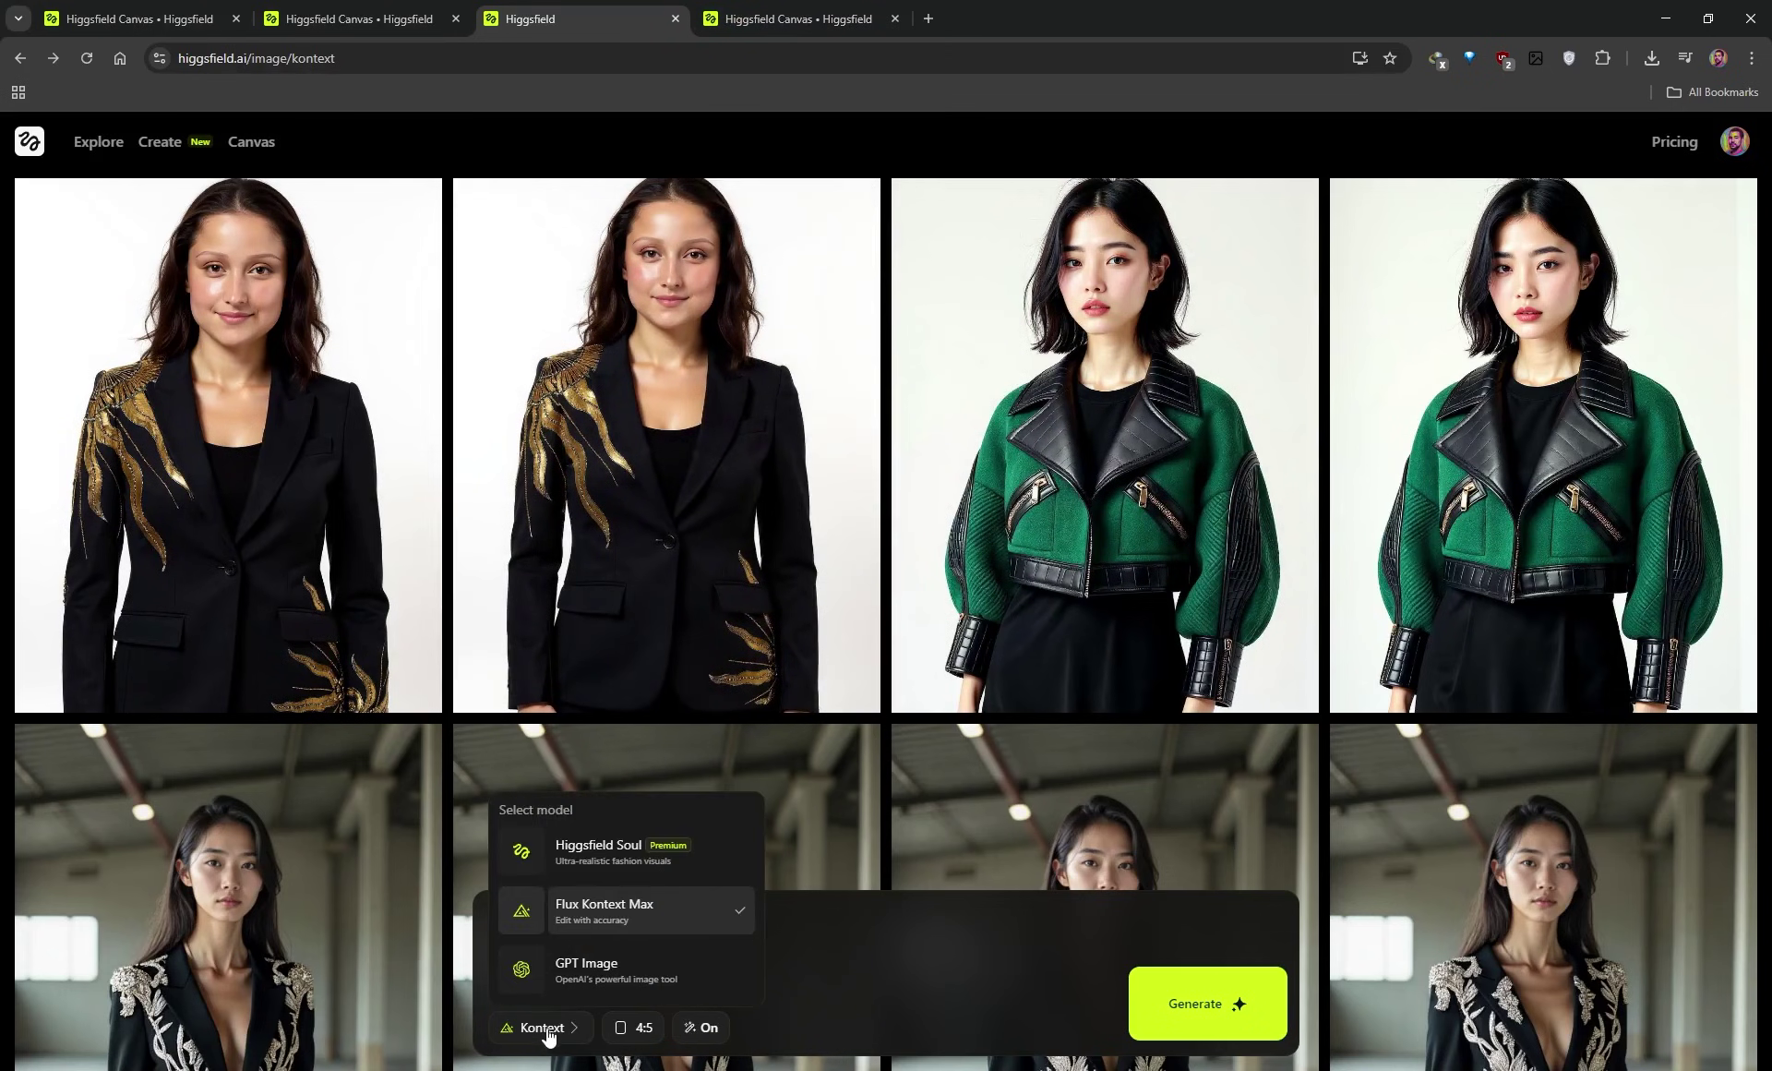
mouse_move(186, 157)
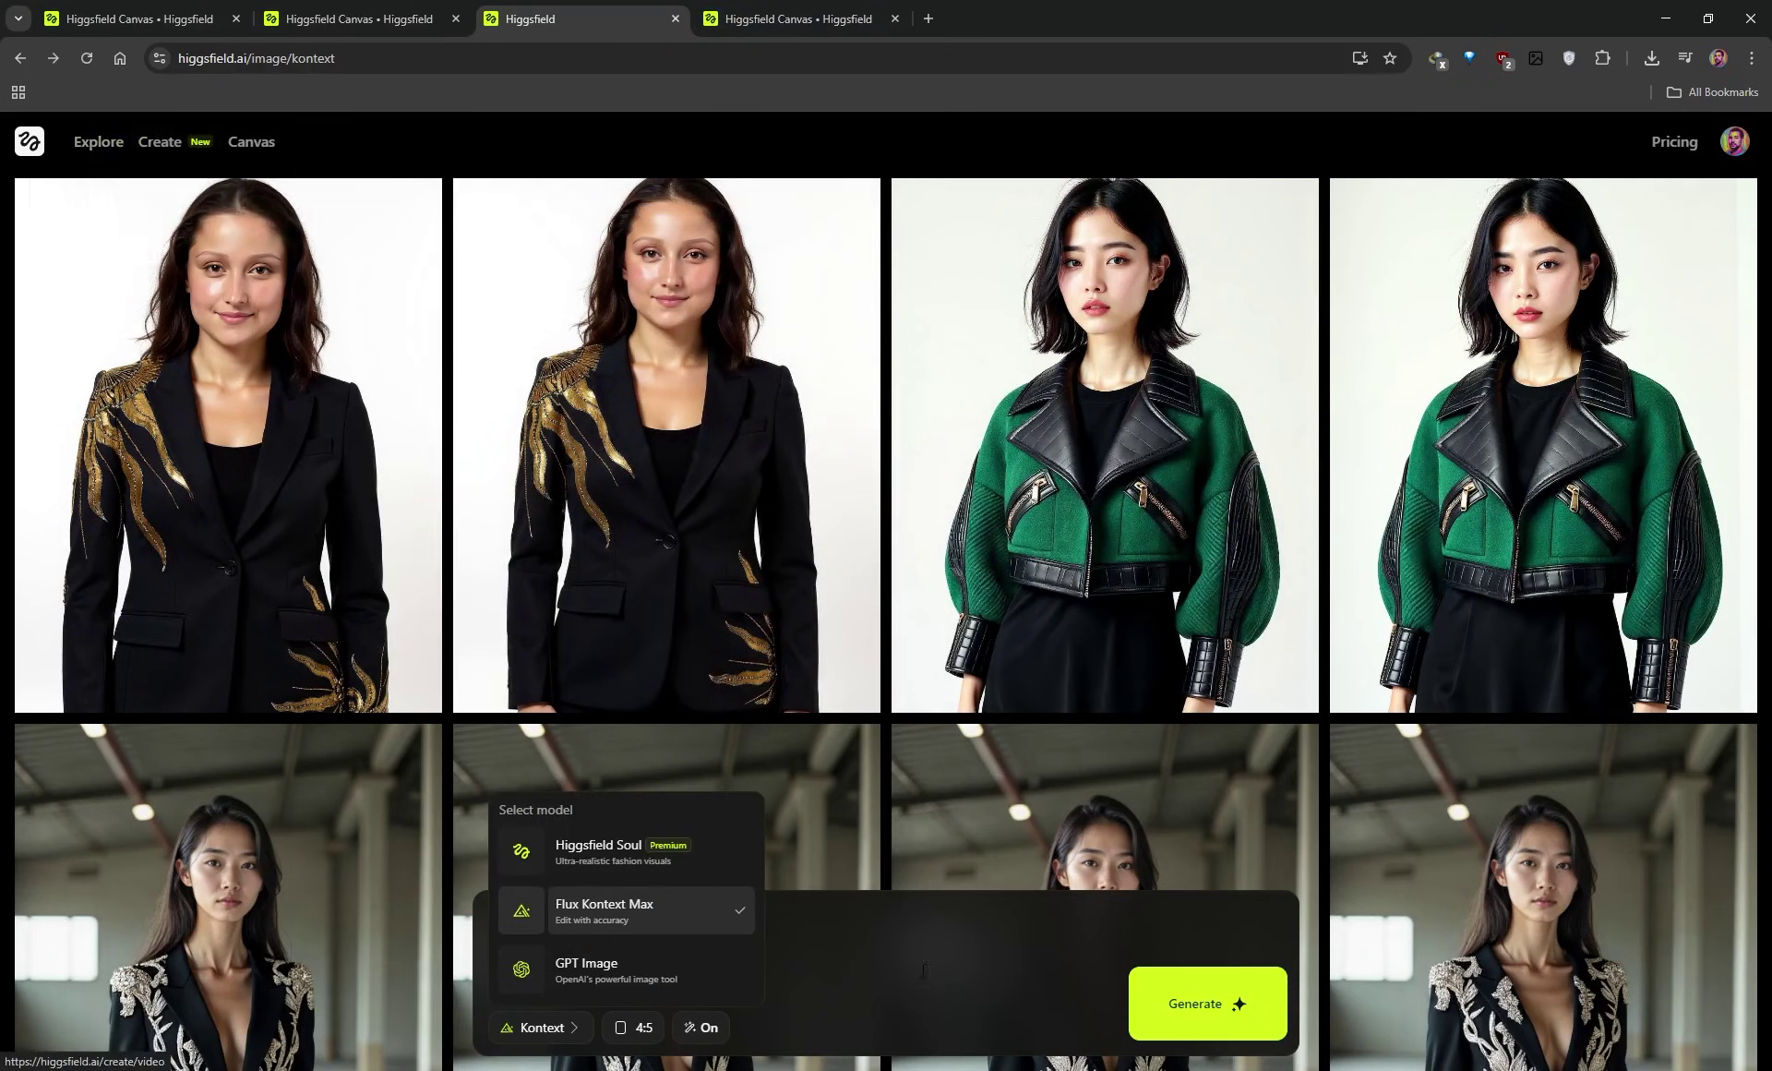
click(620, 953)
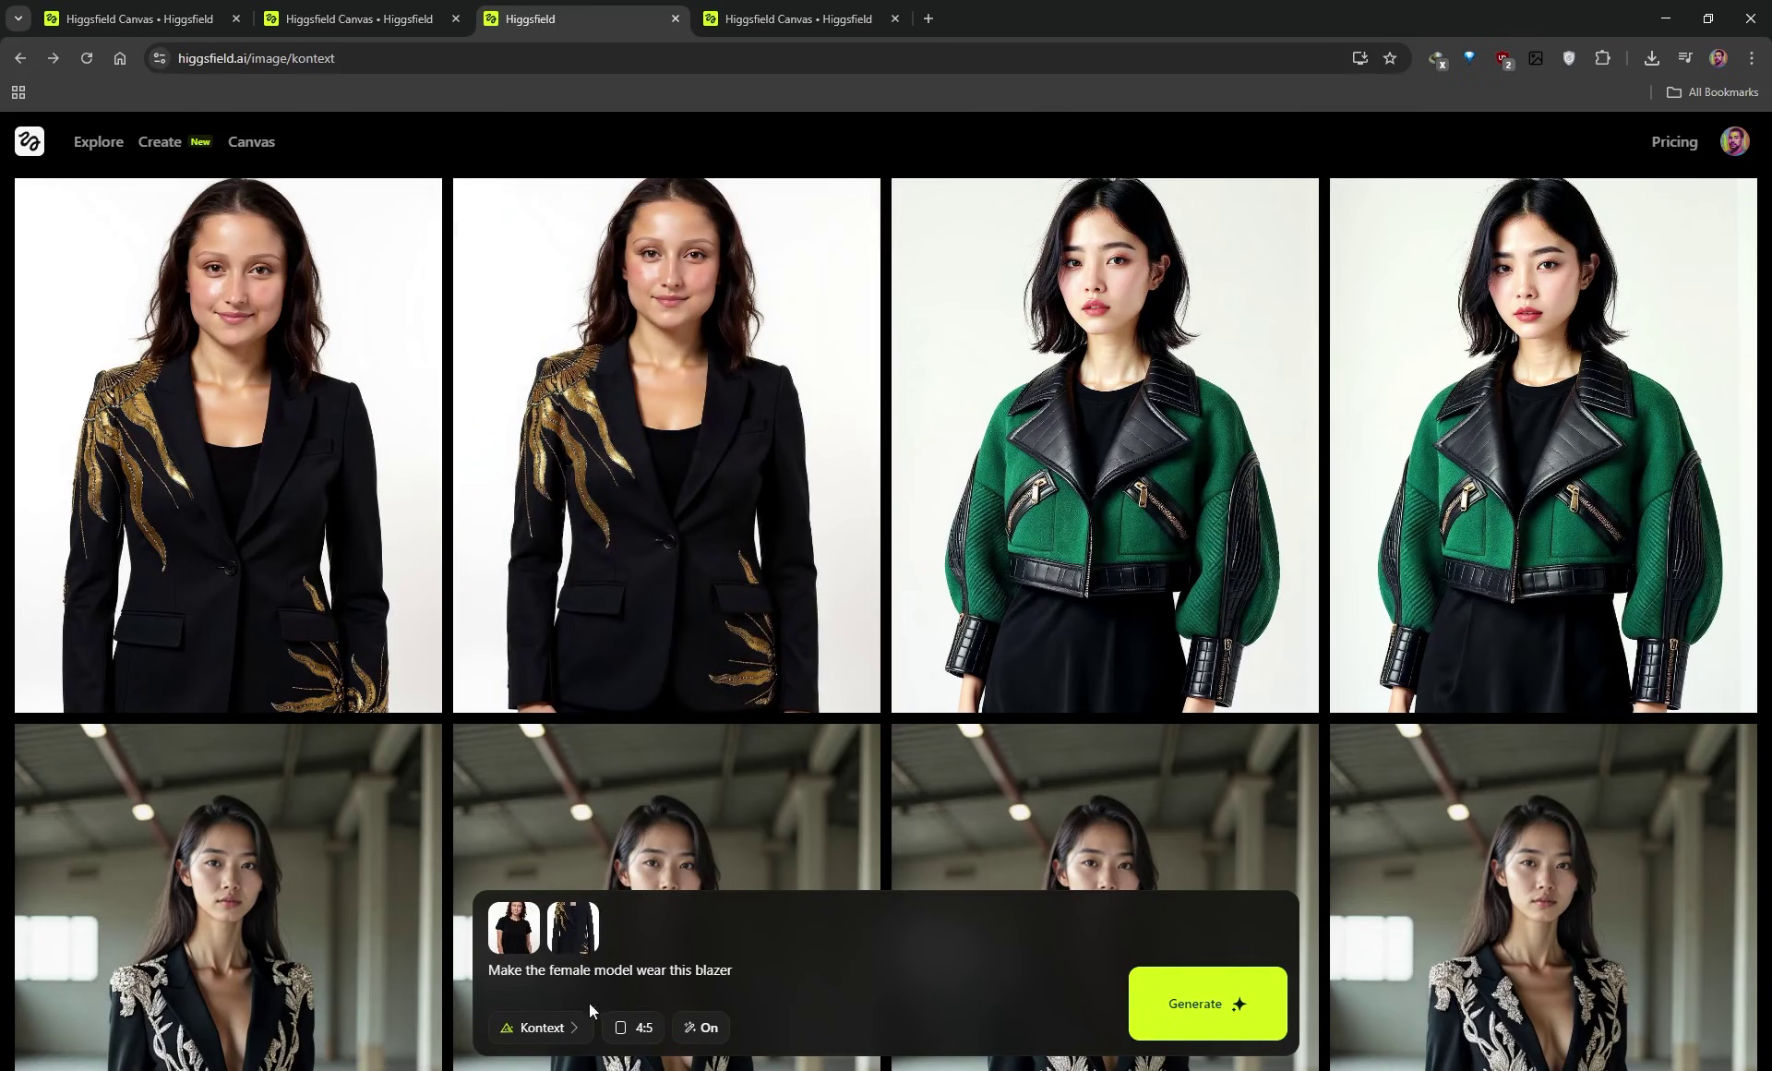
click(637, 1026)
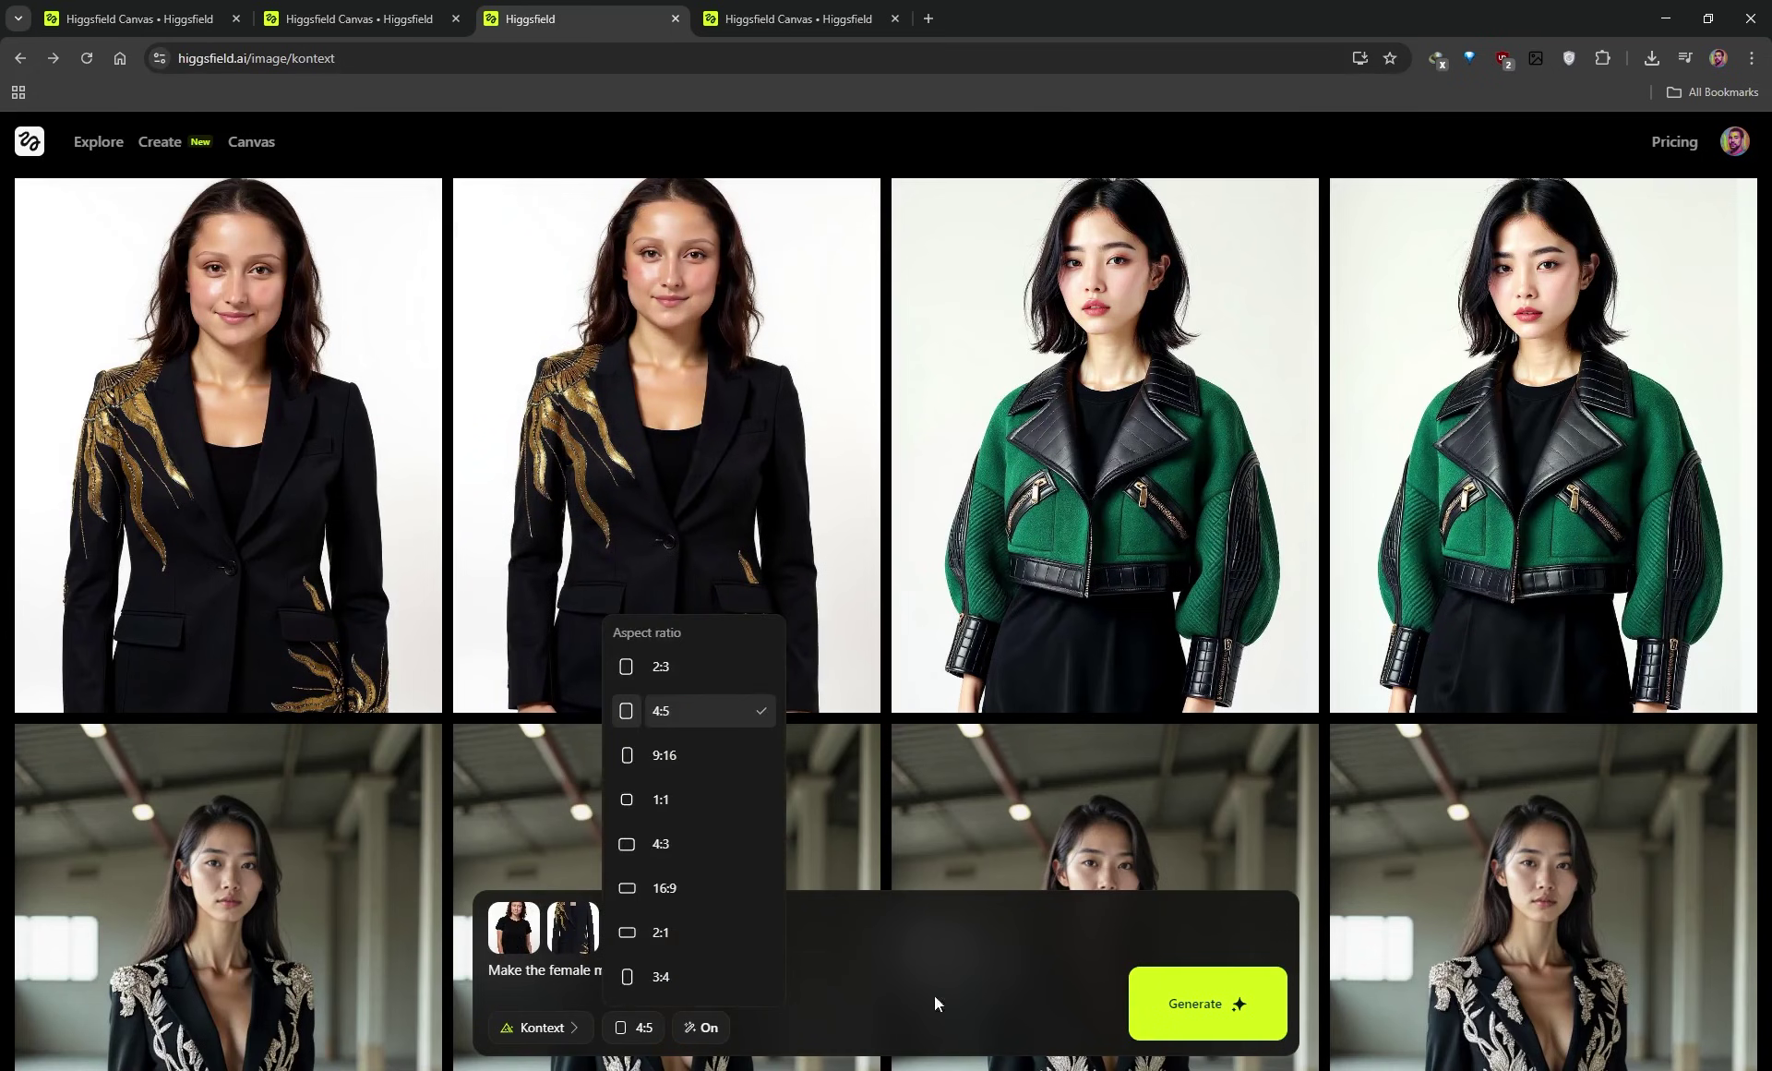
click(602, 1041)
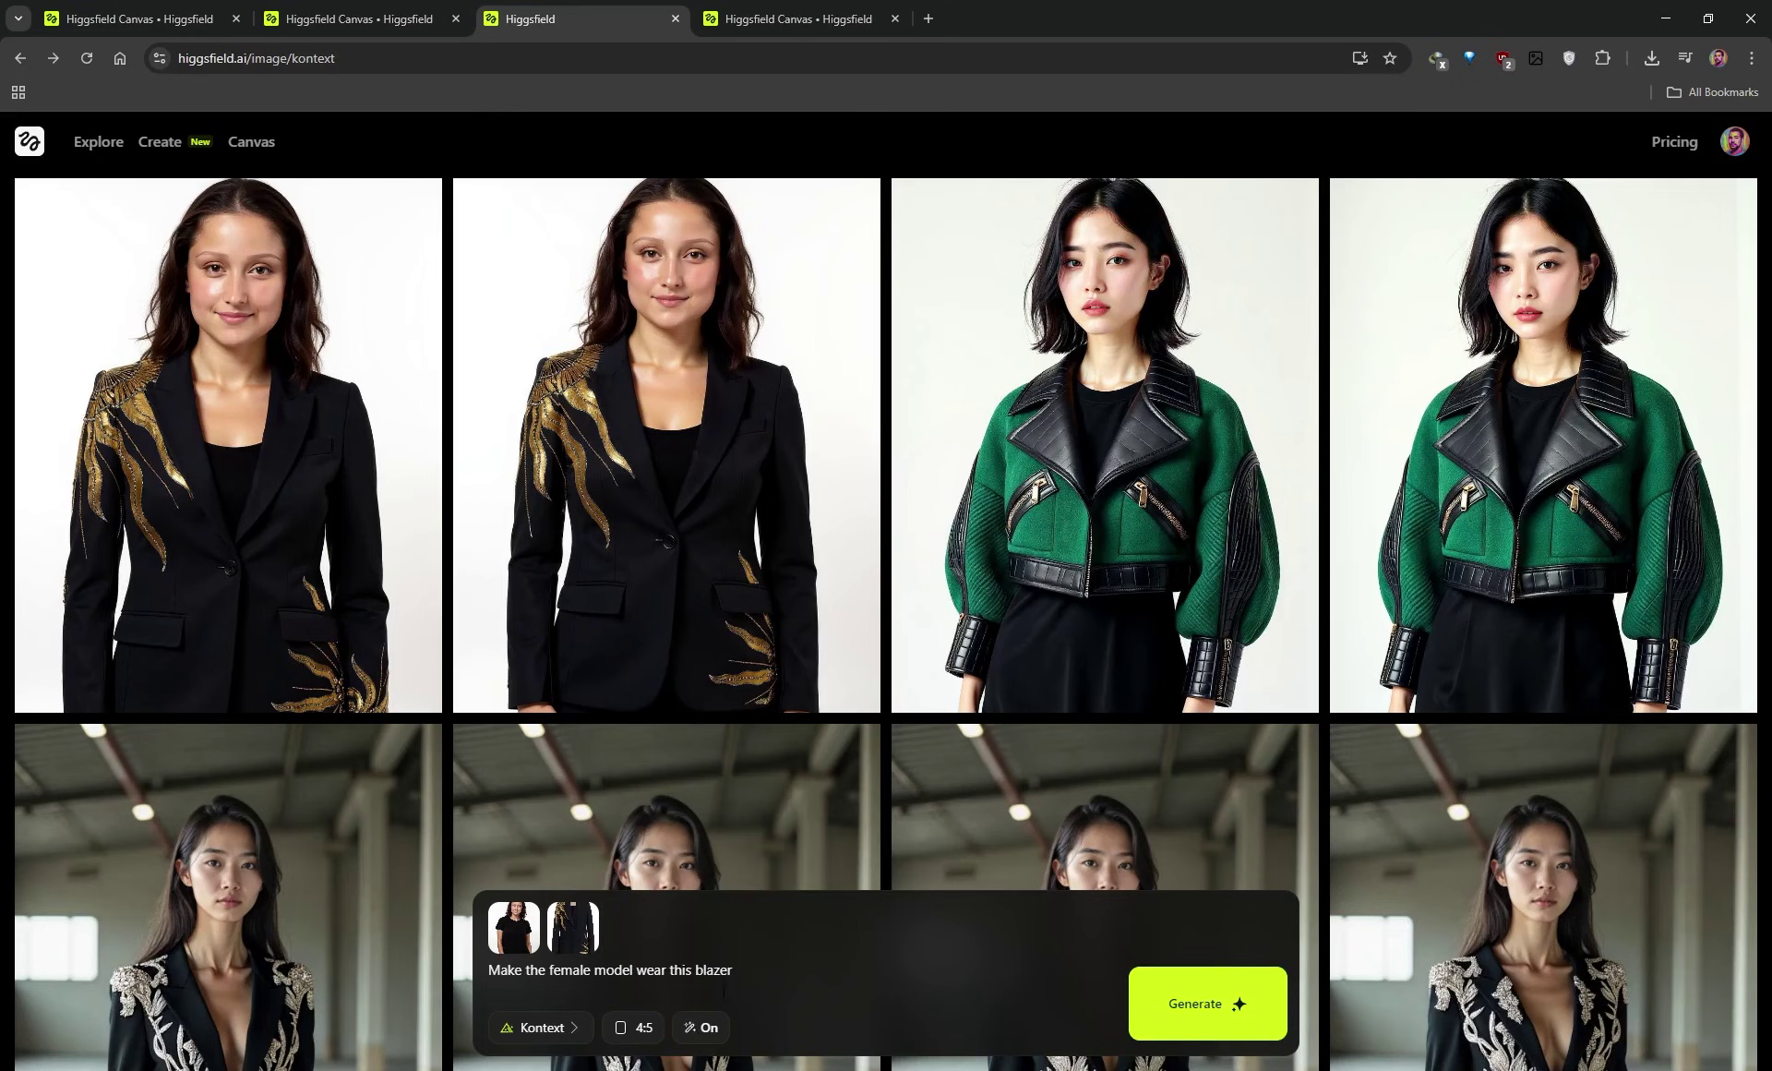
- Review the prompt "Make the female model wear this blazer" and compare the Kontext setup with the masked T-shirt canvas
drag(721, 969, 497, 978)
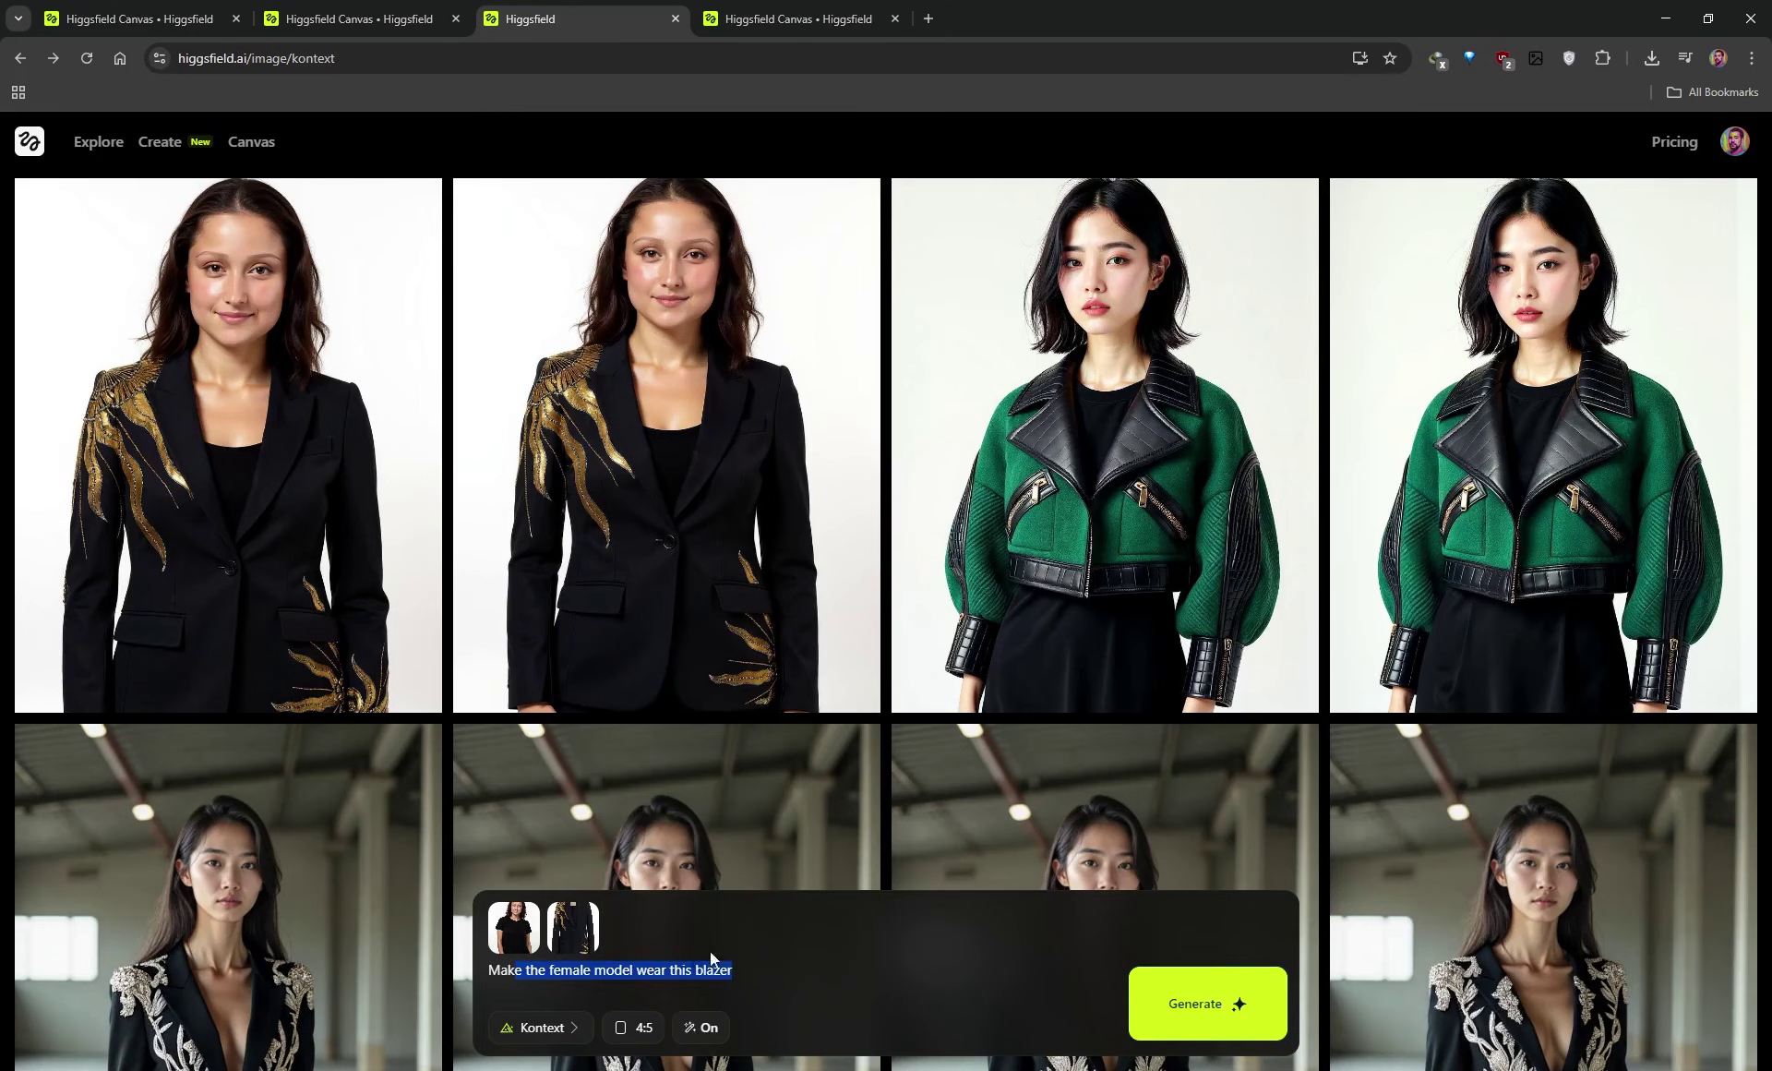
click(733, 969)
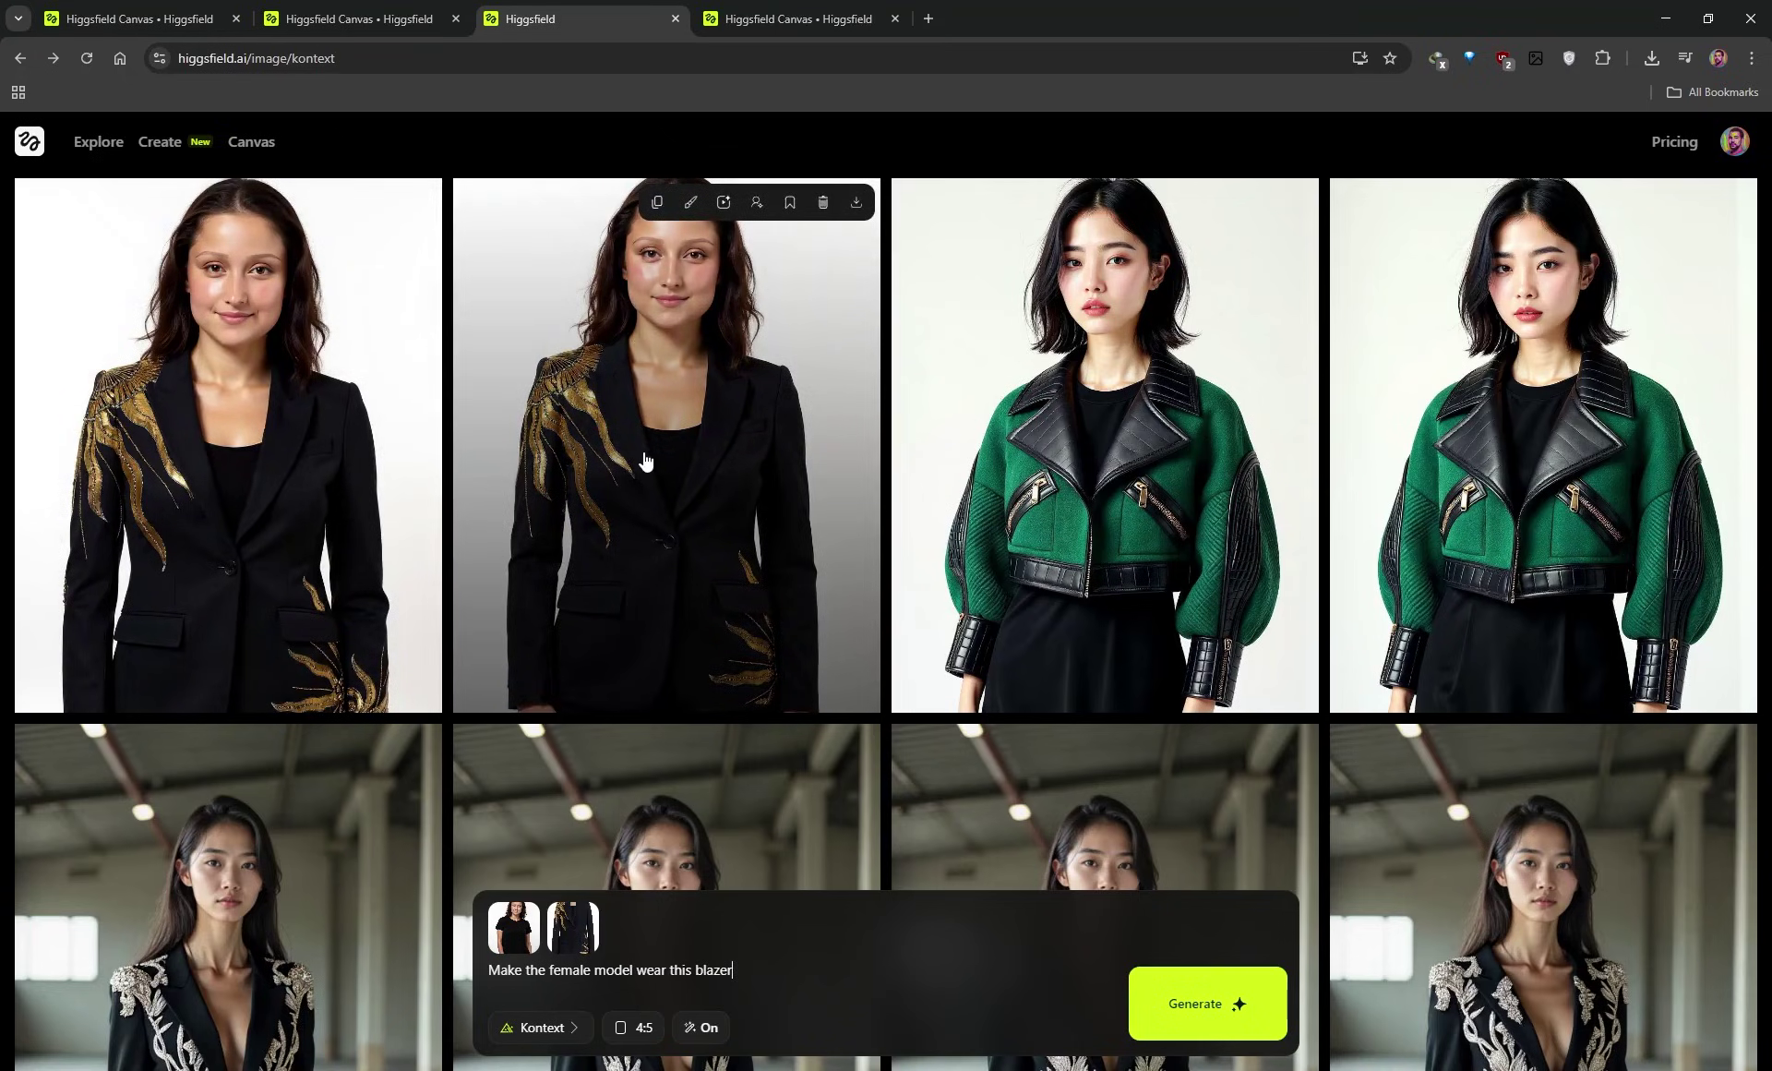
click(778, 15)
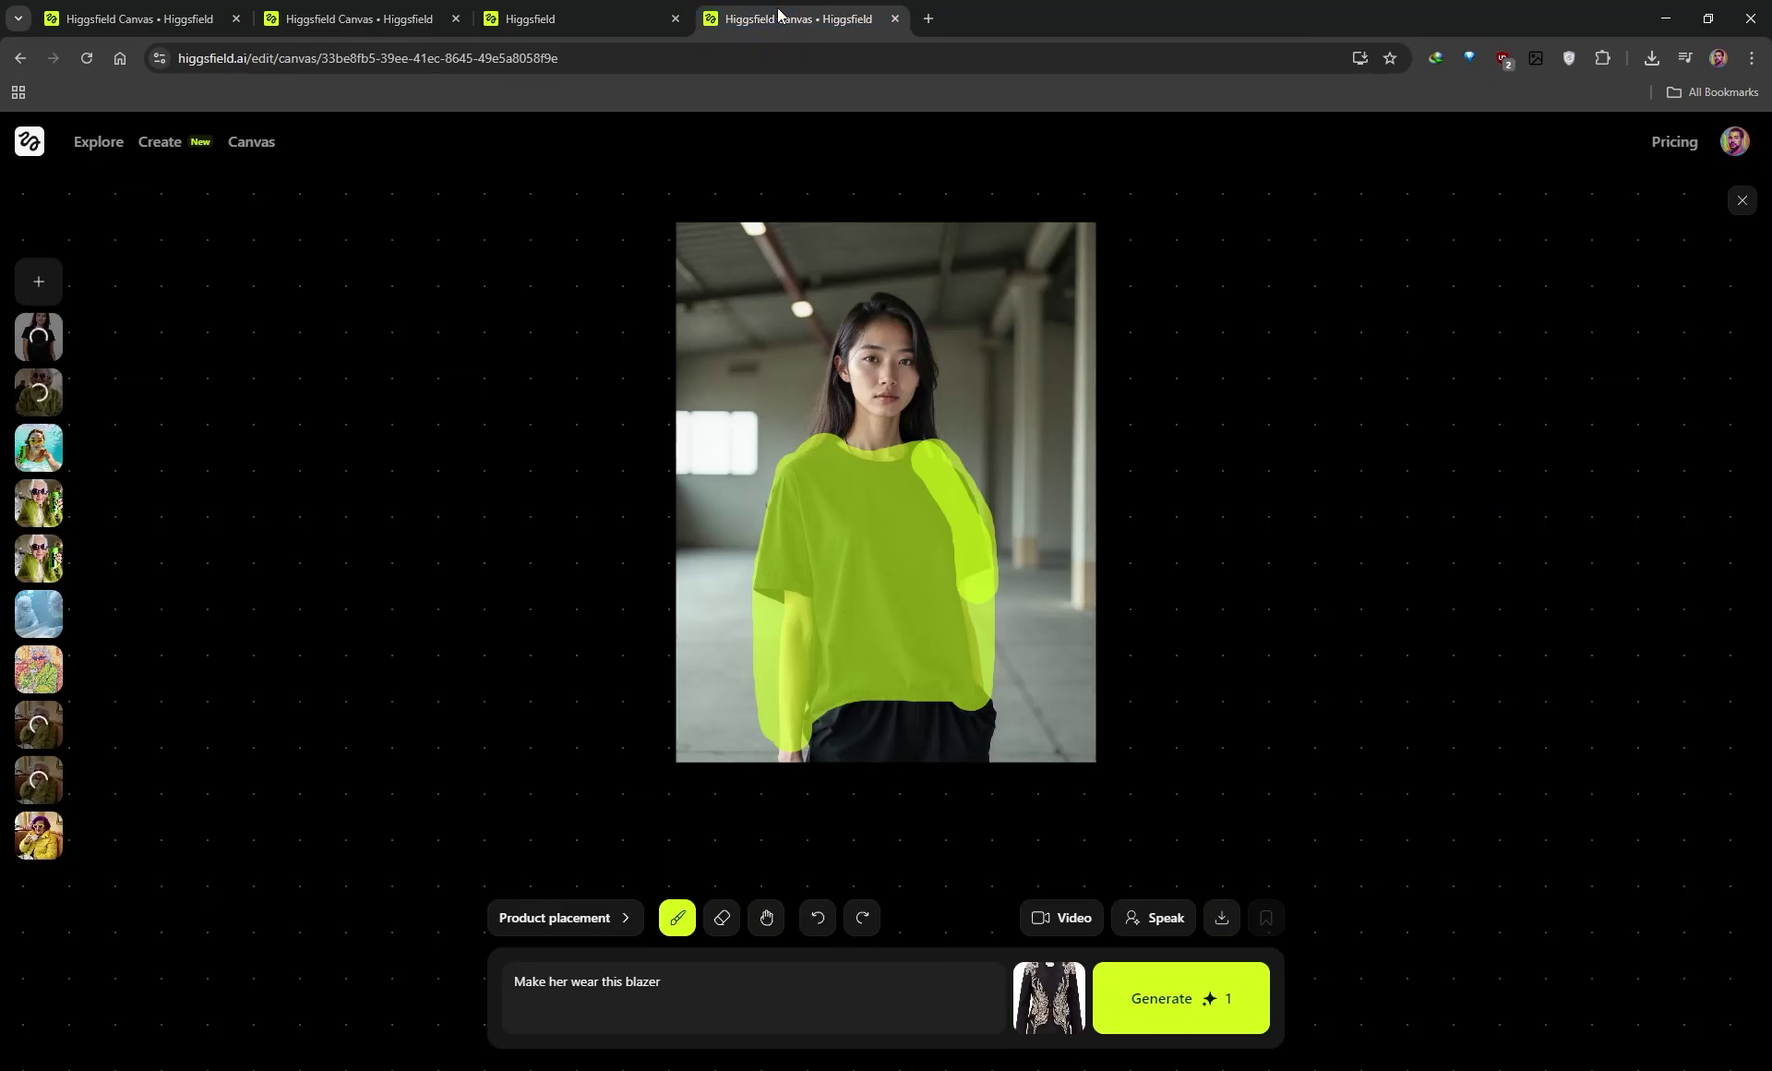
click(651, 13)
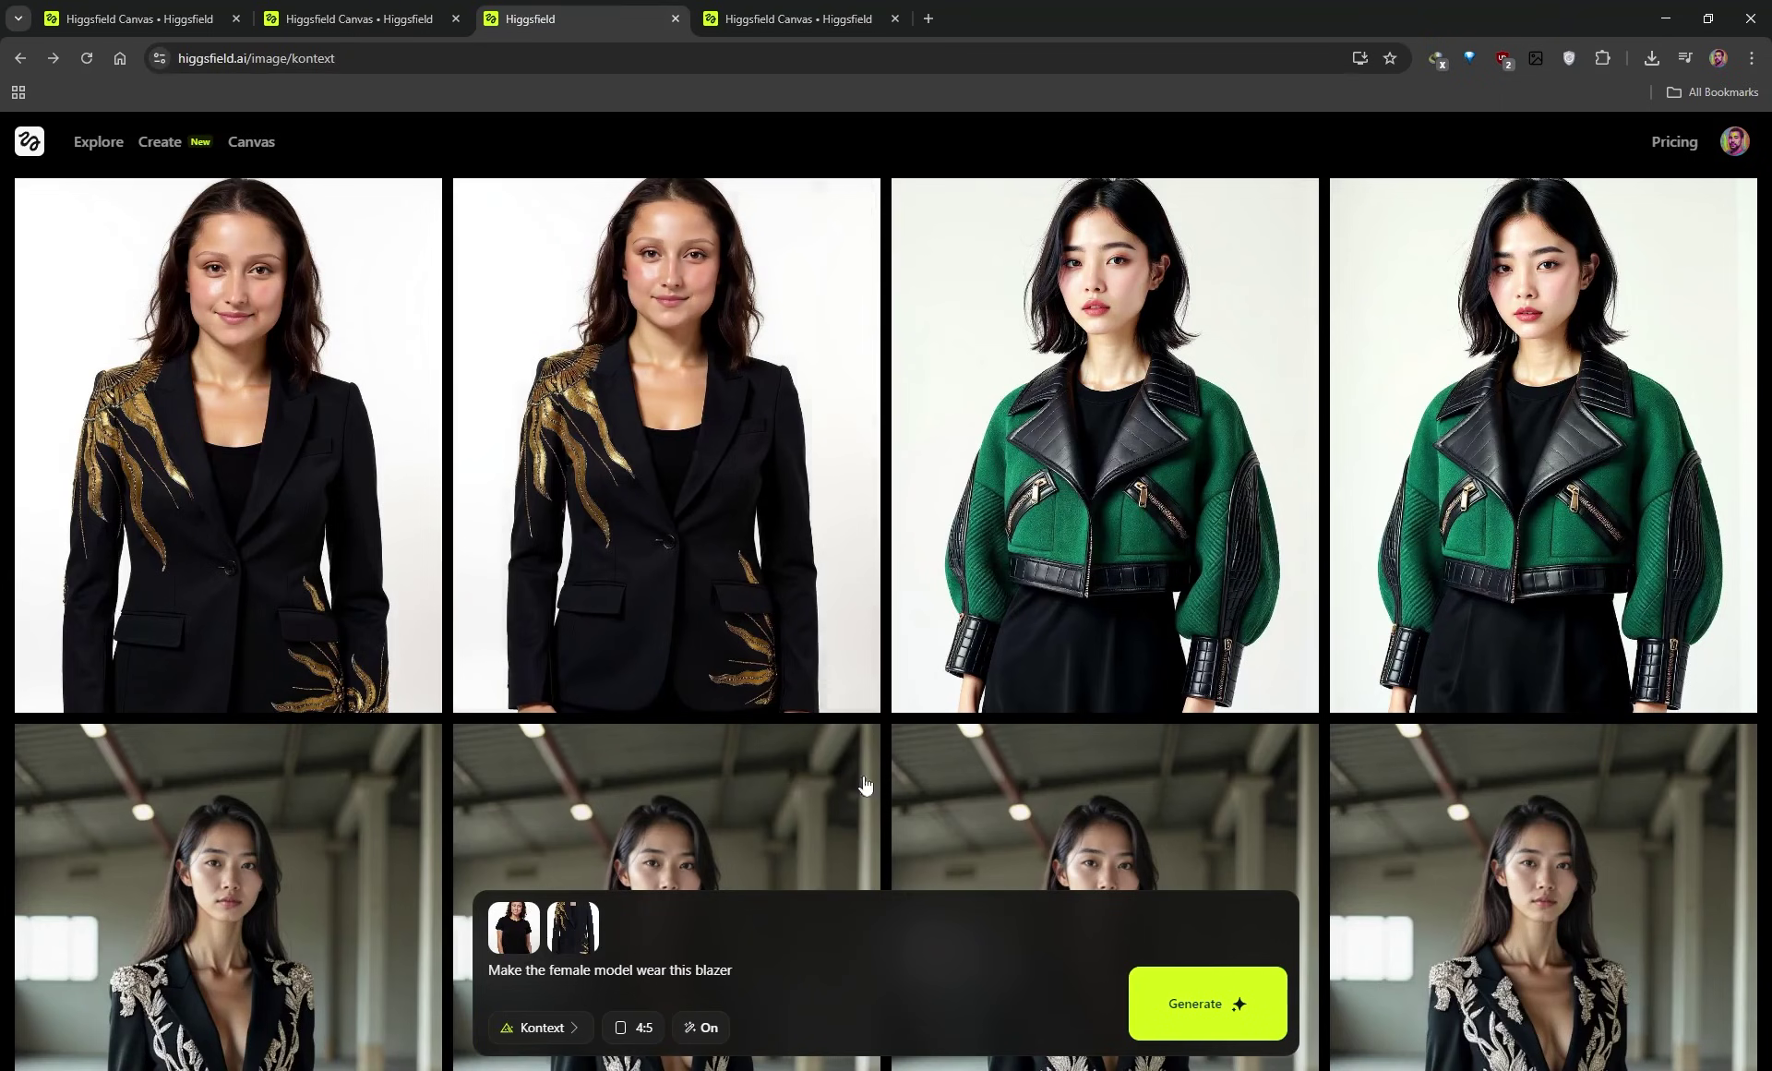
- Review the street model's successive canvas product placements: the purple handbag, the Nike sneaker and the jacket
click(768, 20)
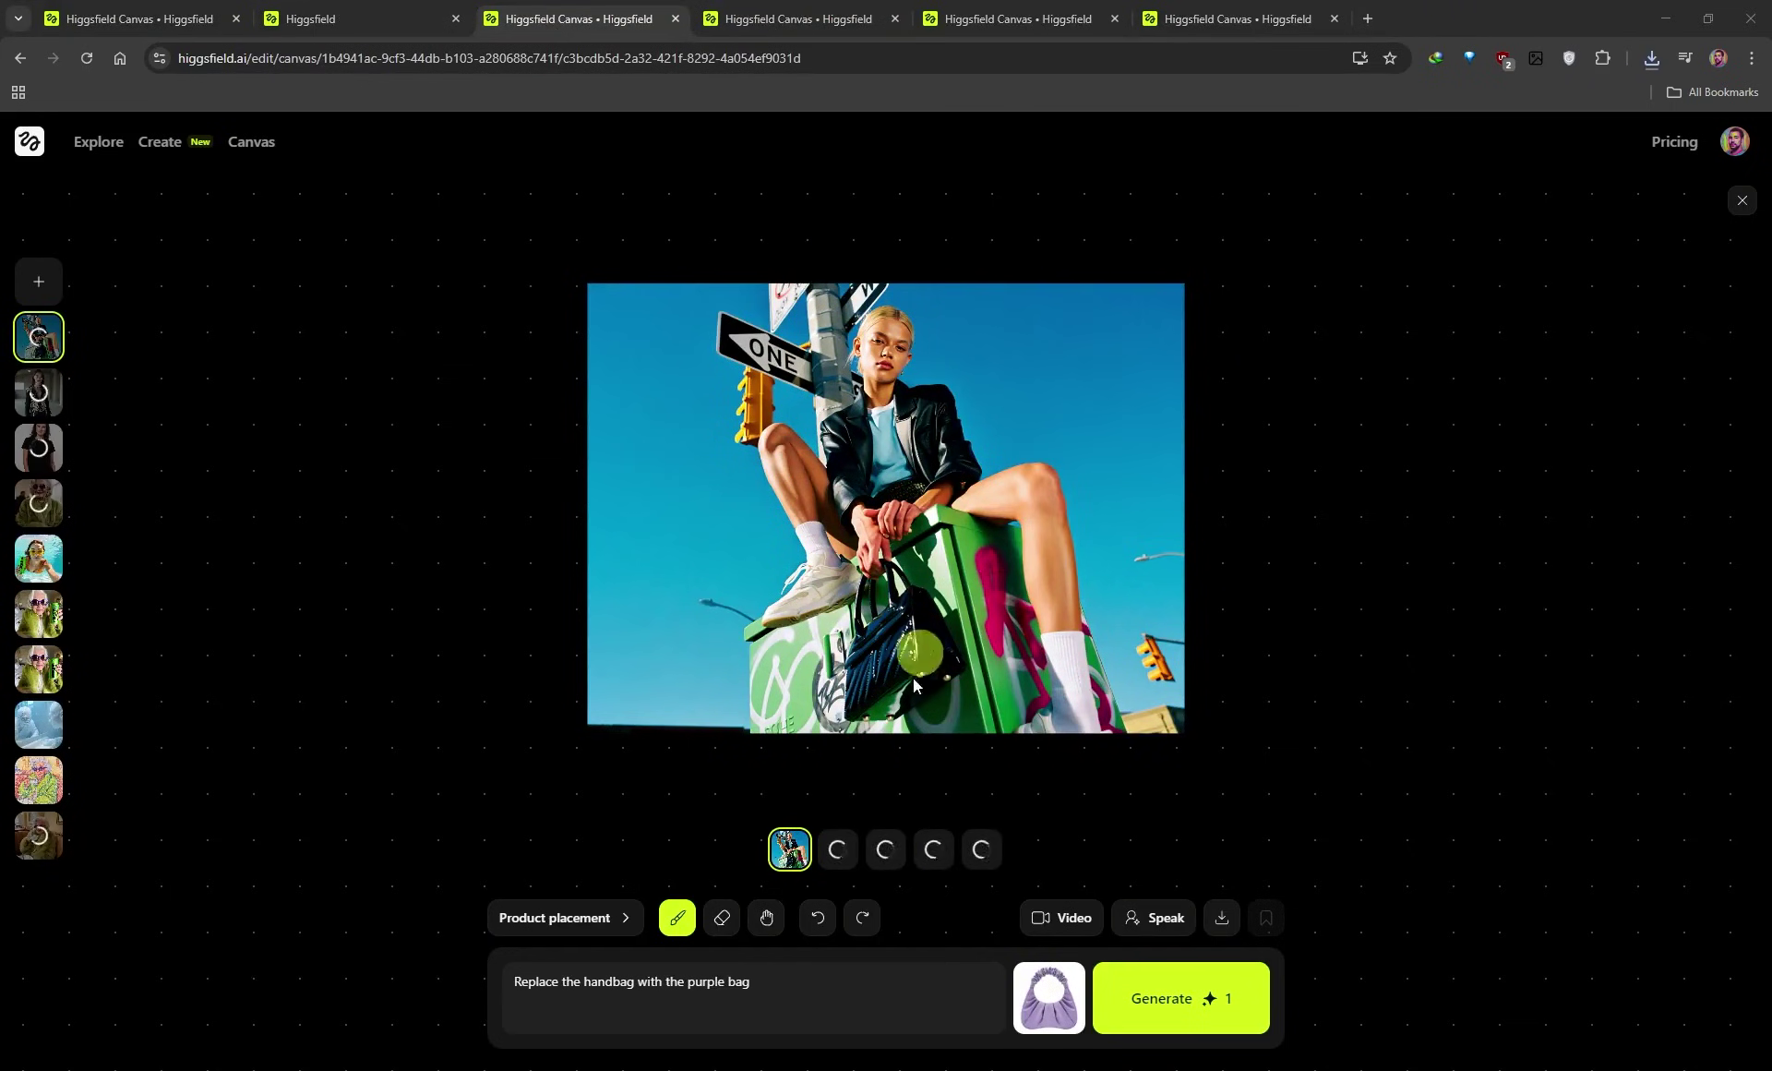
mouse_move(1063, 1017)
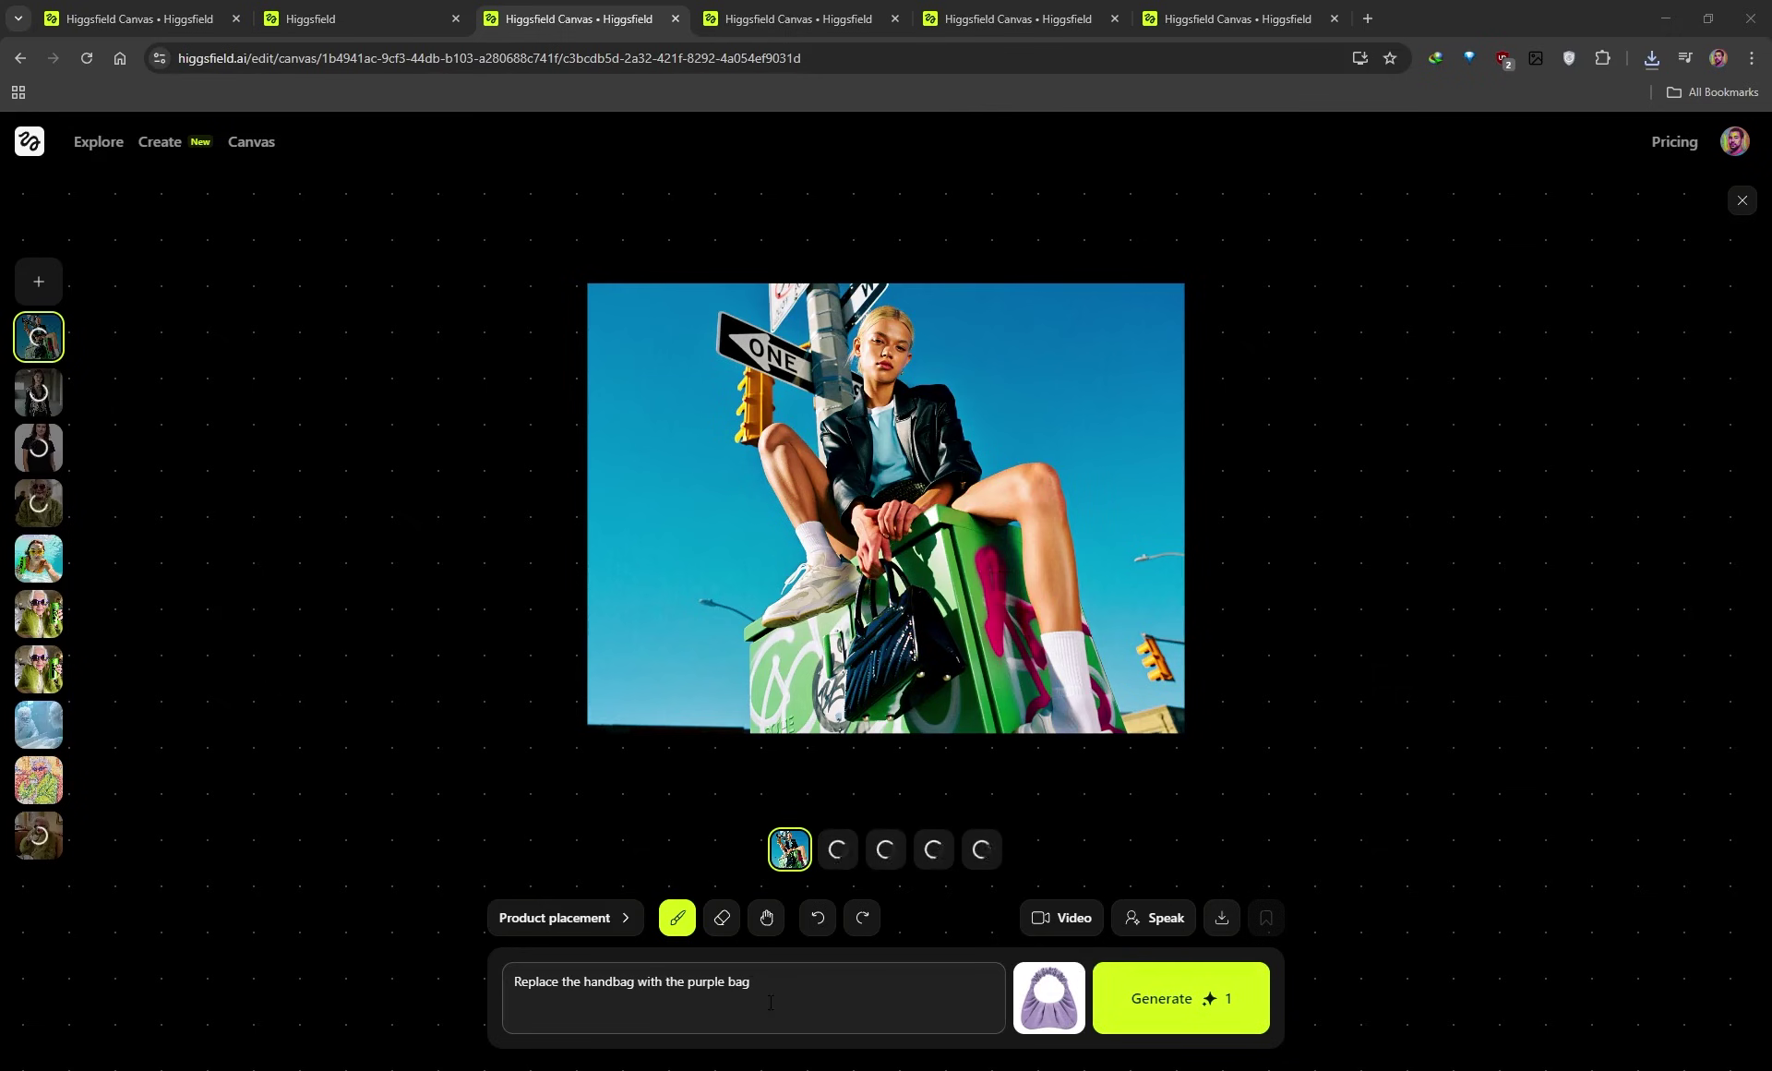
click(753, 13)
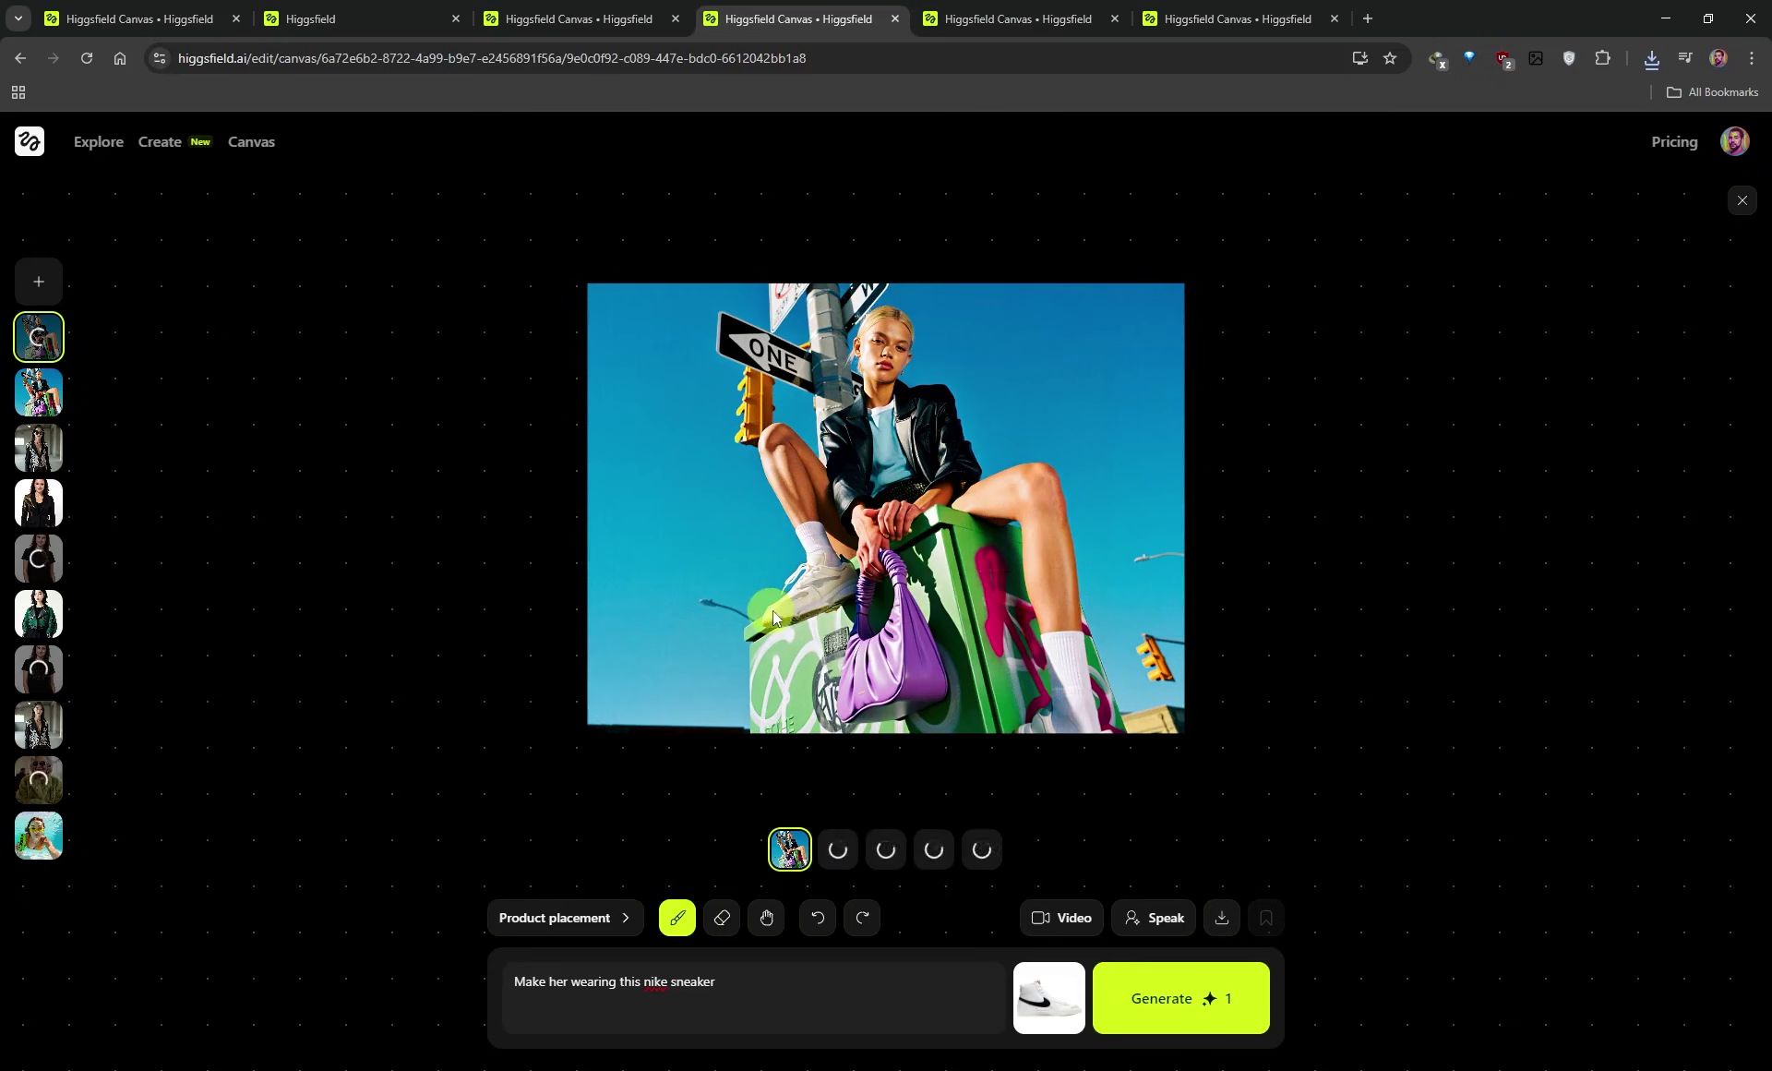
mouse_move(1048, 1012)
click(919, 13)
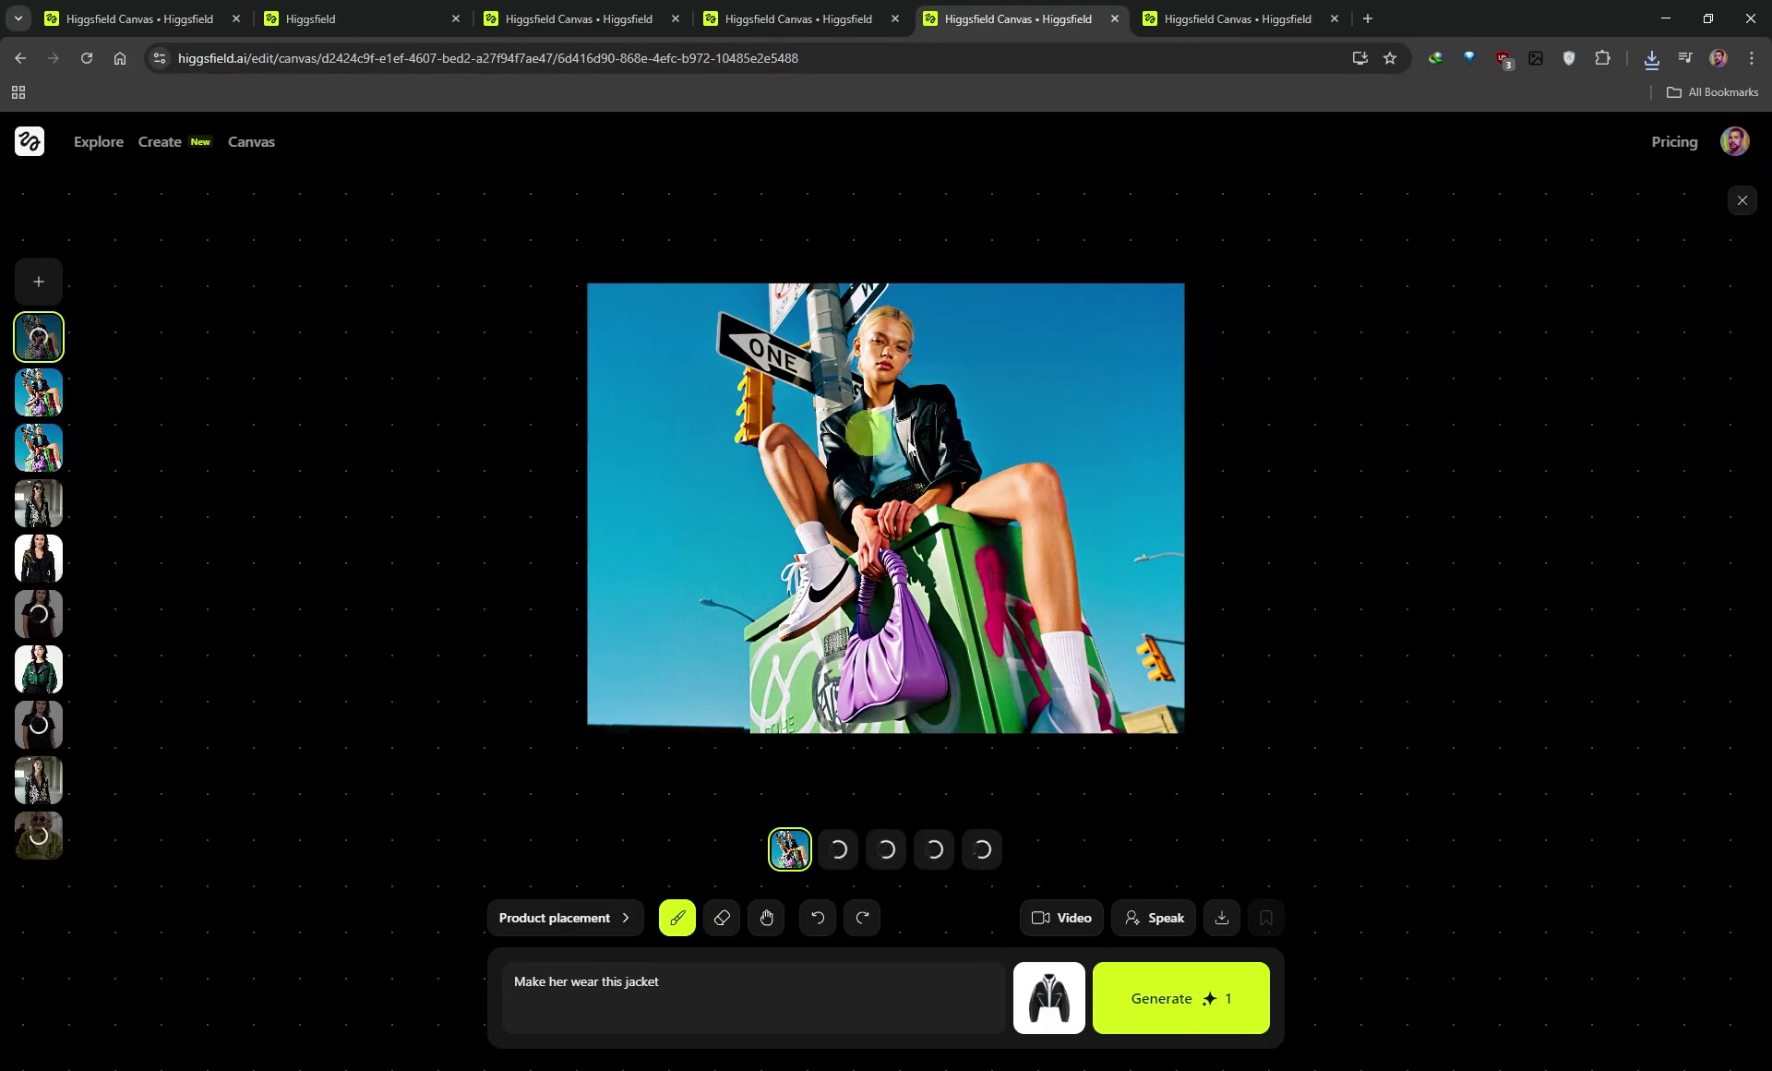
mouse_move(1057, 1012)
click(1173, 11)
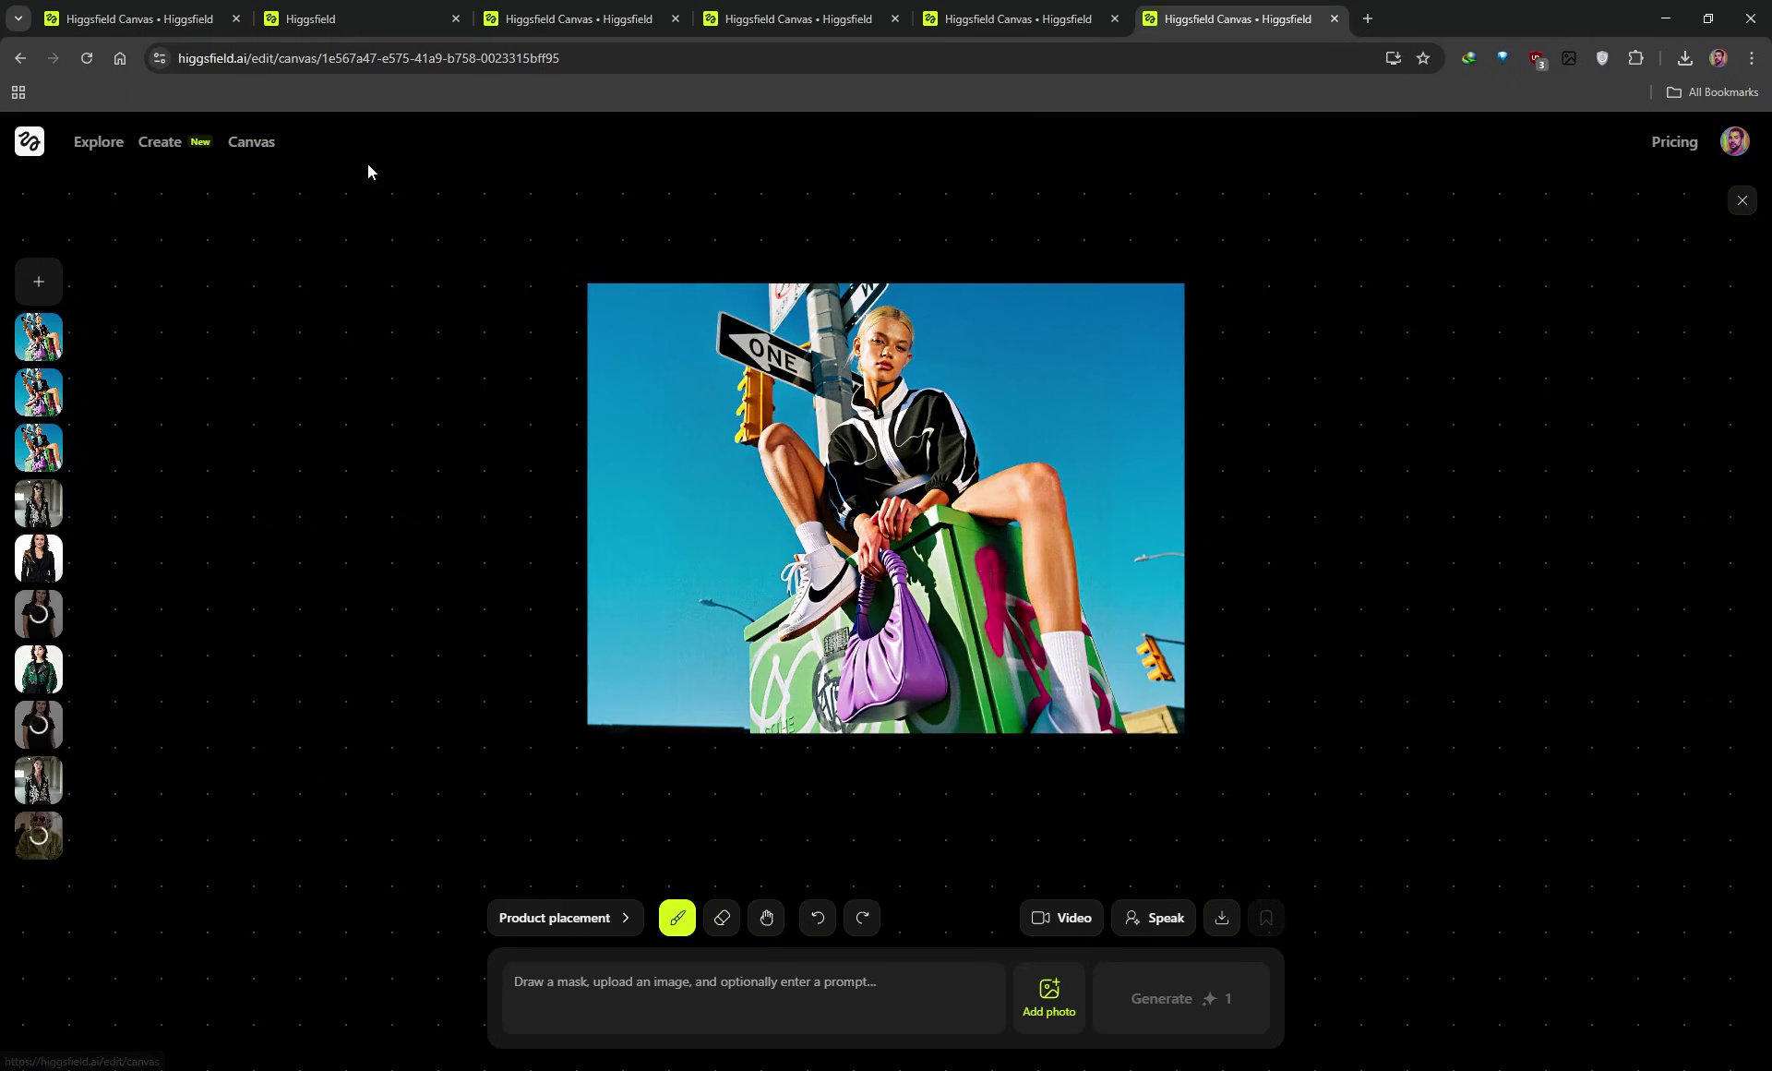
- Switch to the video creation page and replay the street model's Angel Wings and Double Dolly video, pausing at several moments
key(ctrl+2)
click(367, 835)
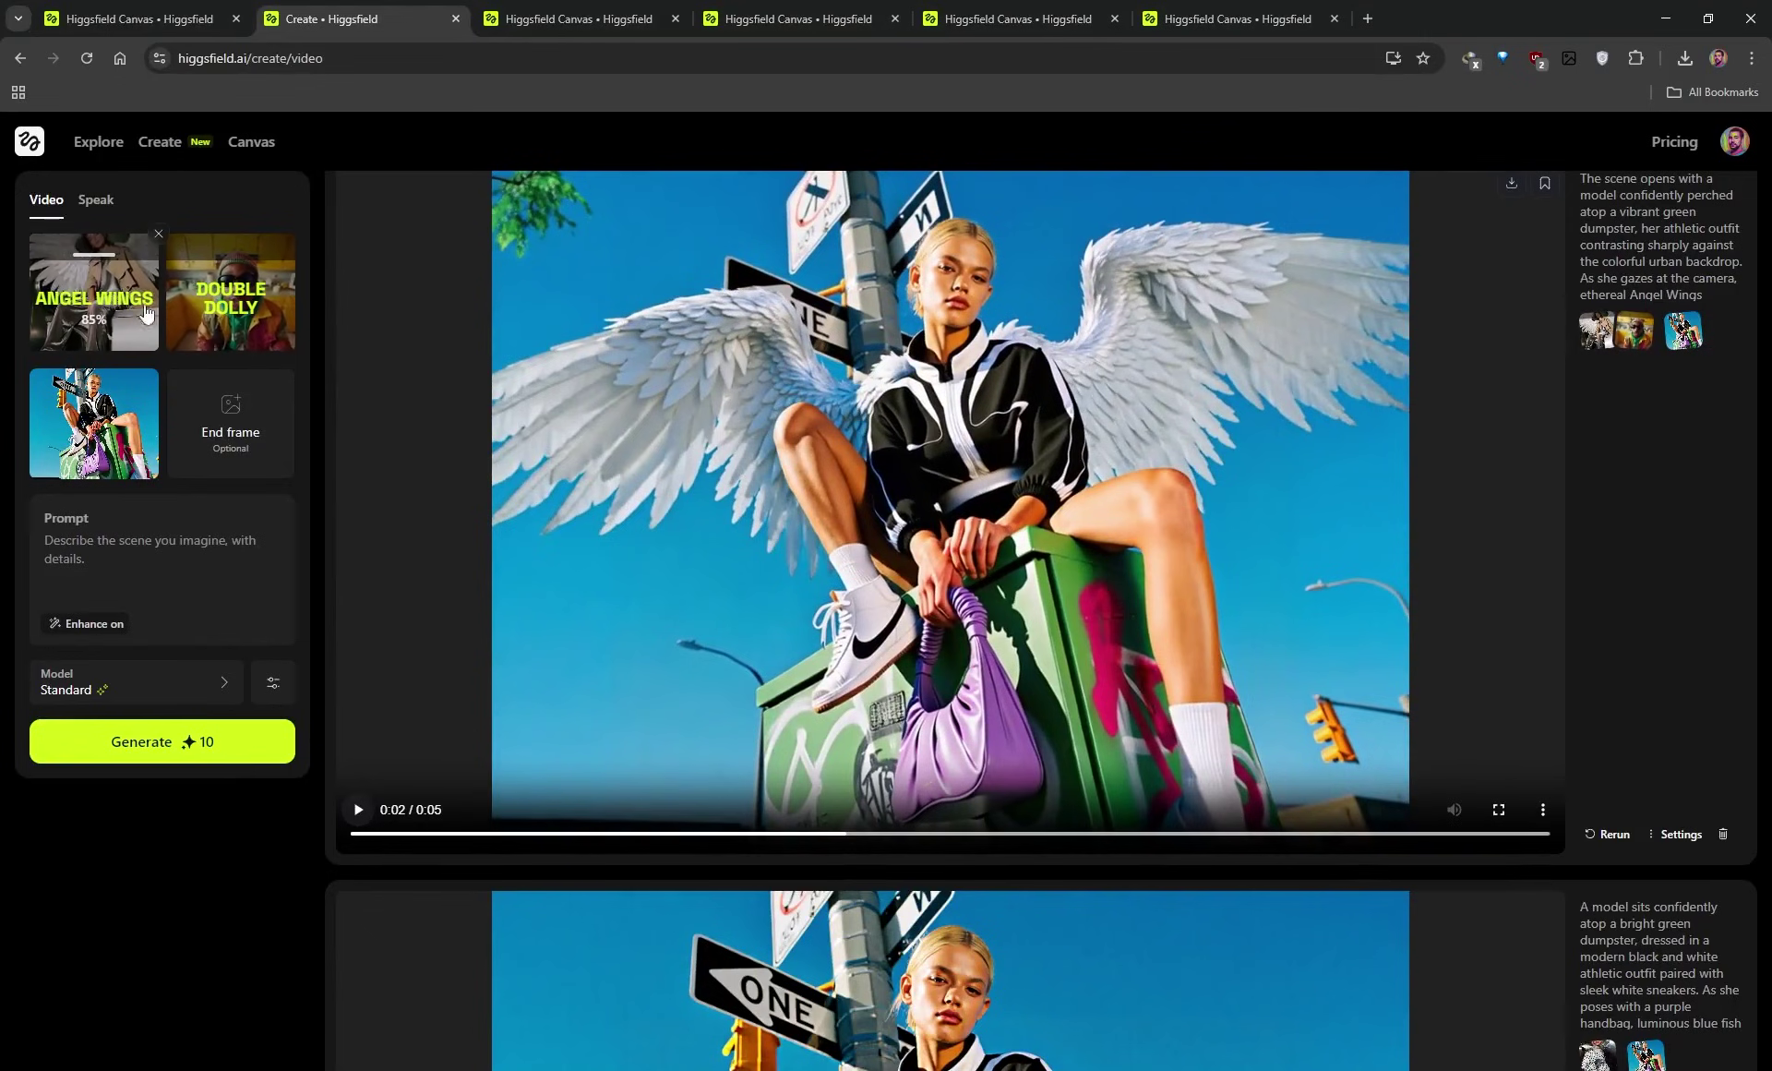
click(368, 836)
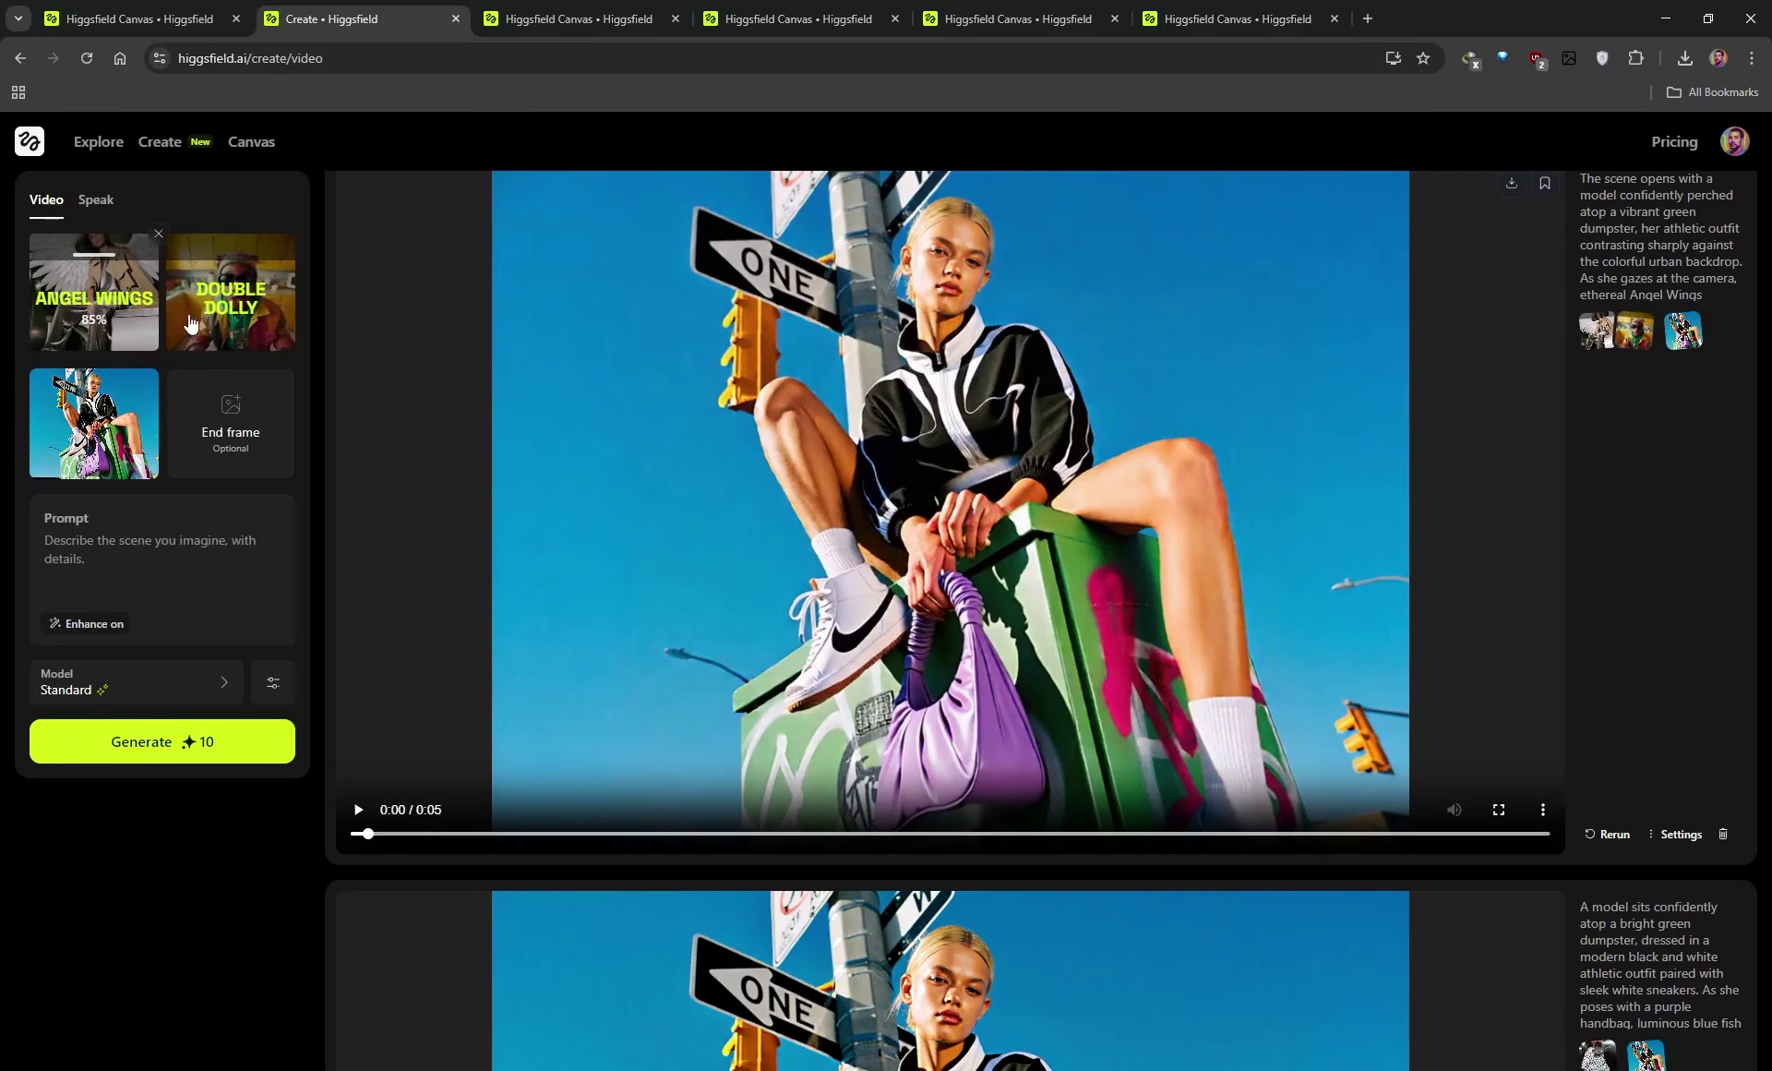
click(354, 815)
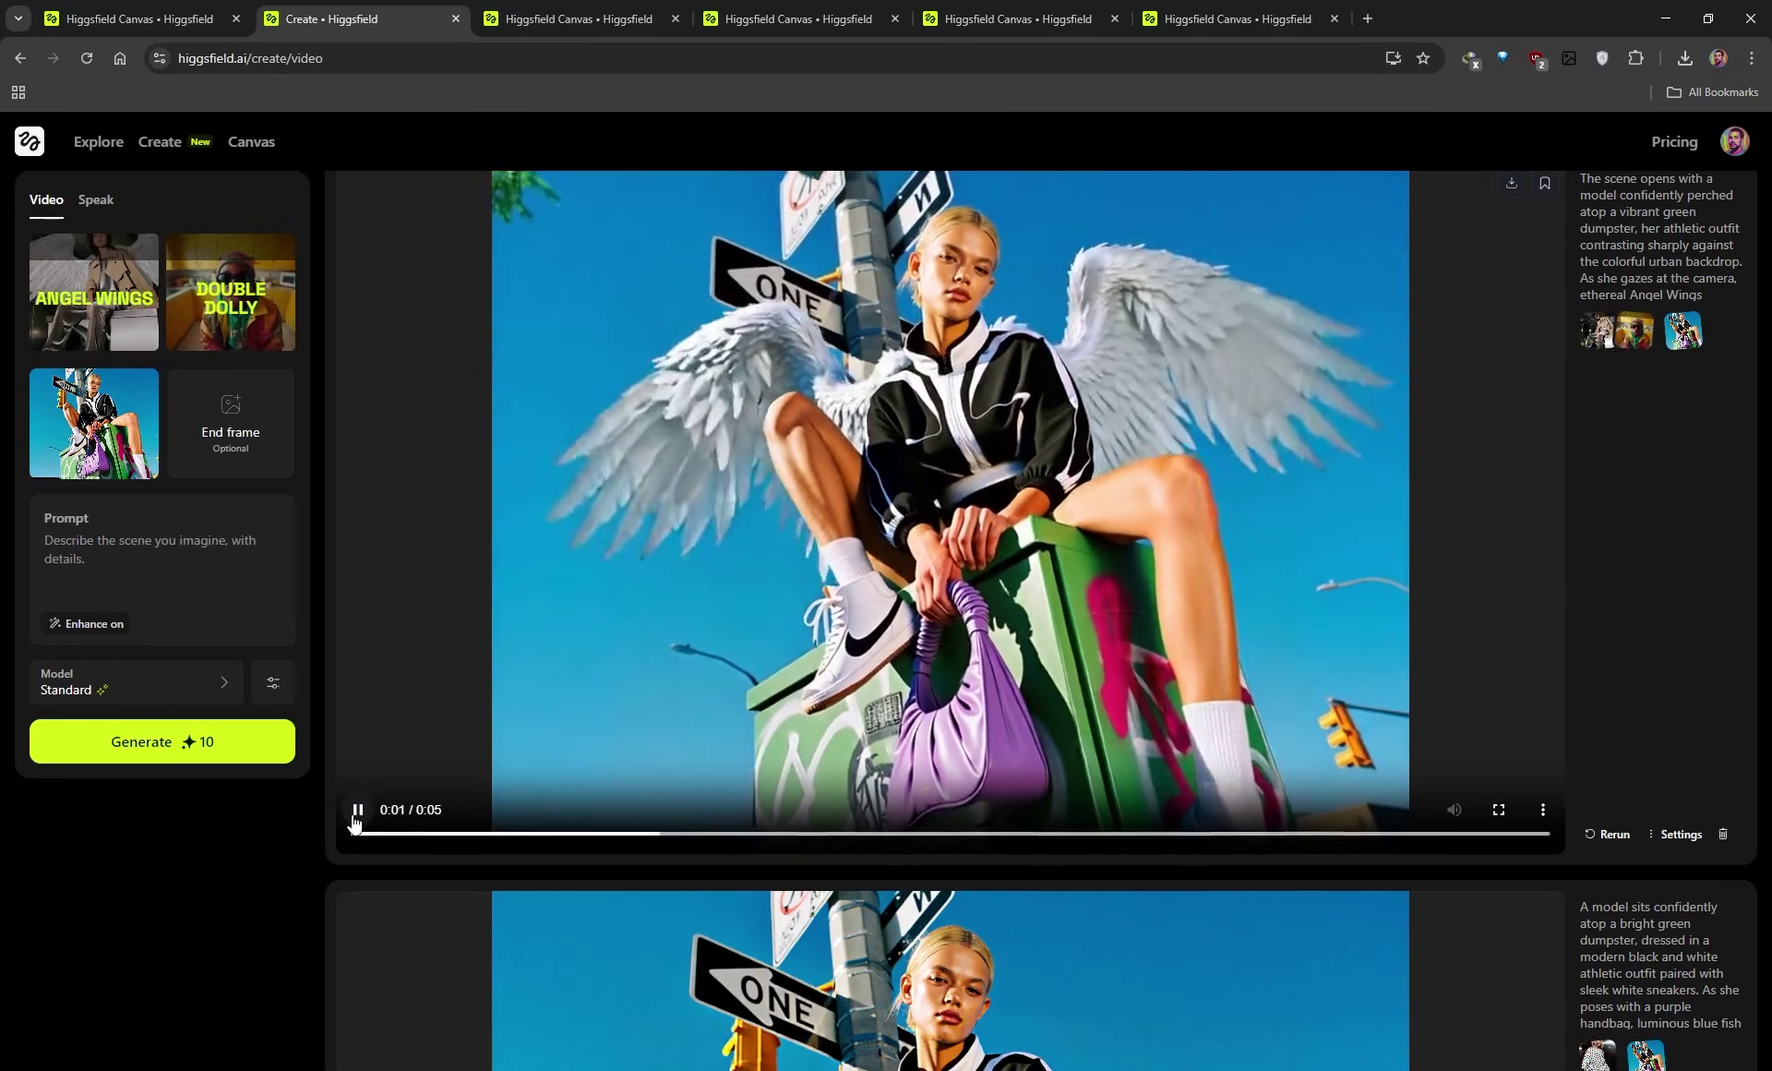
click(356, 810)
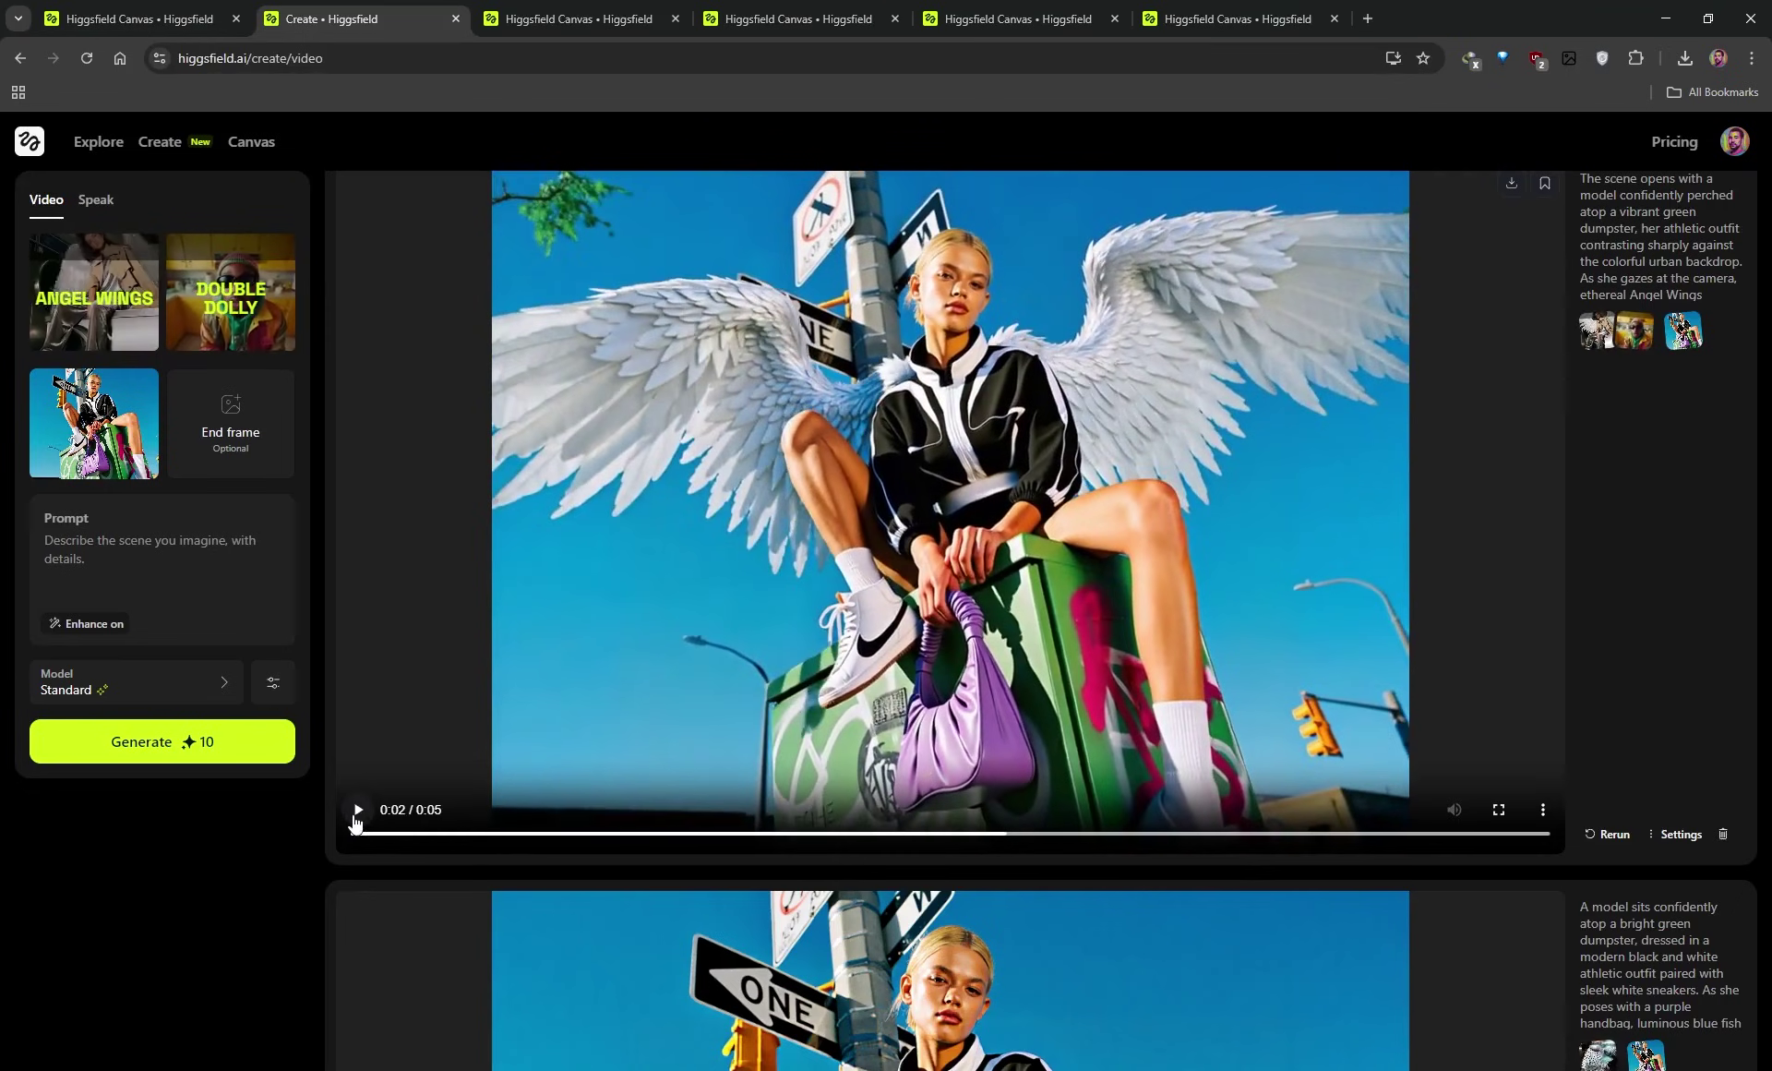
click(359, 812)
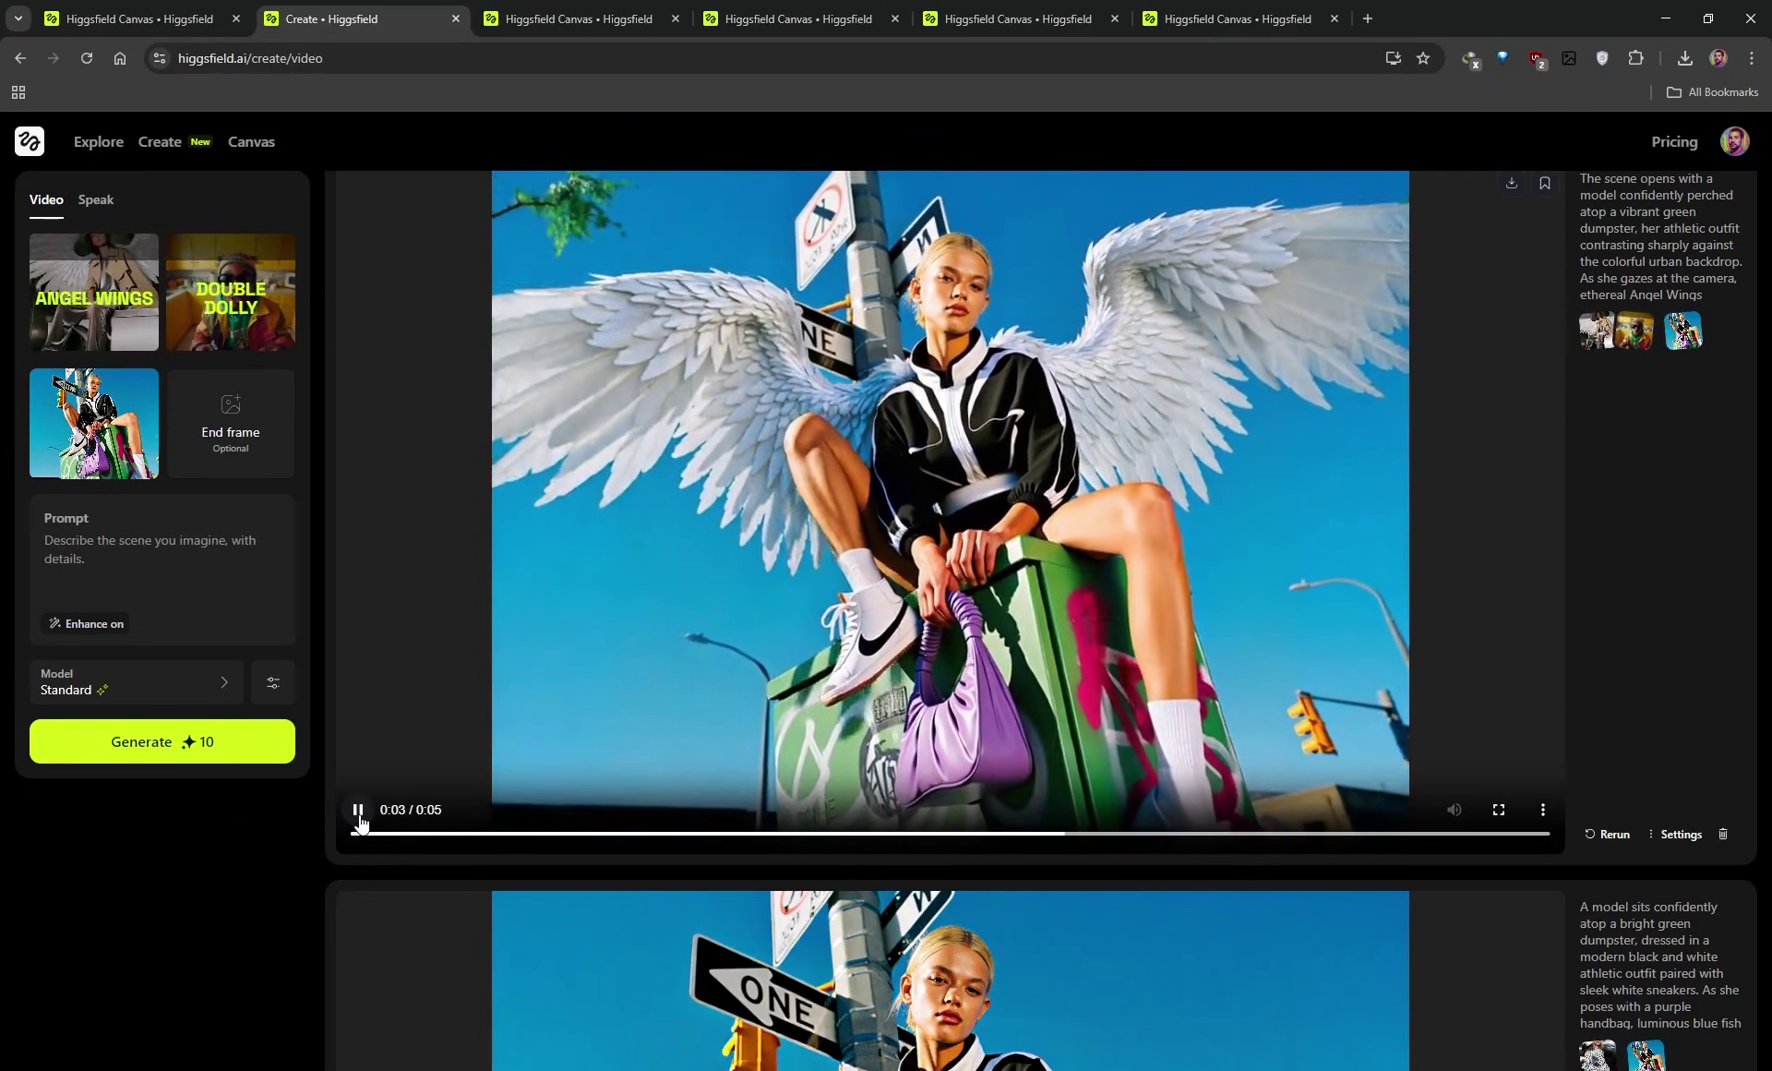
click(364, 814)
click(360, 835)
click(359, 817)
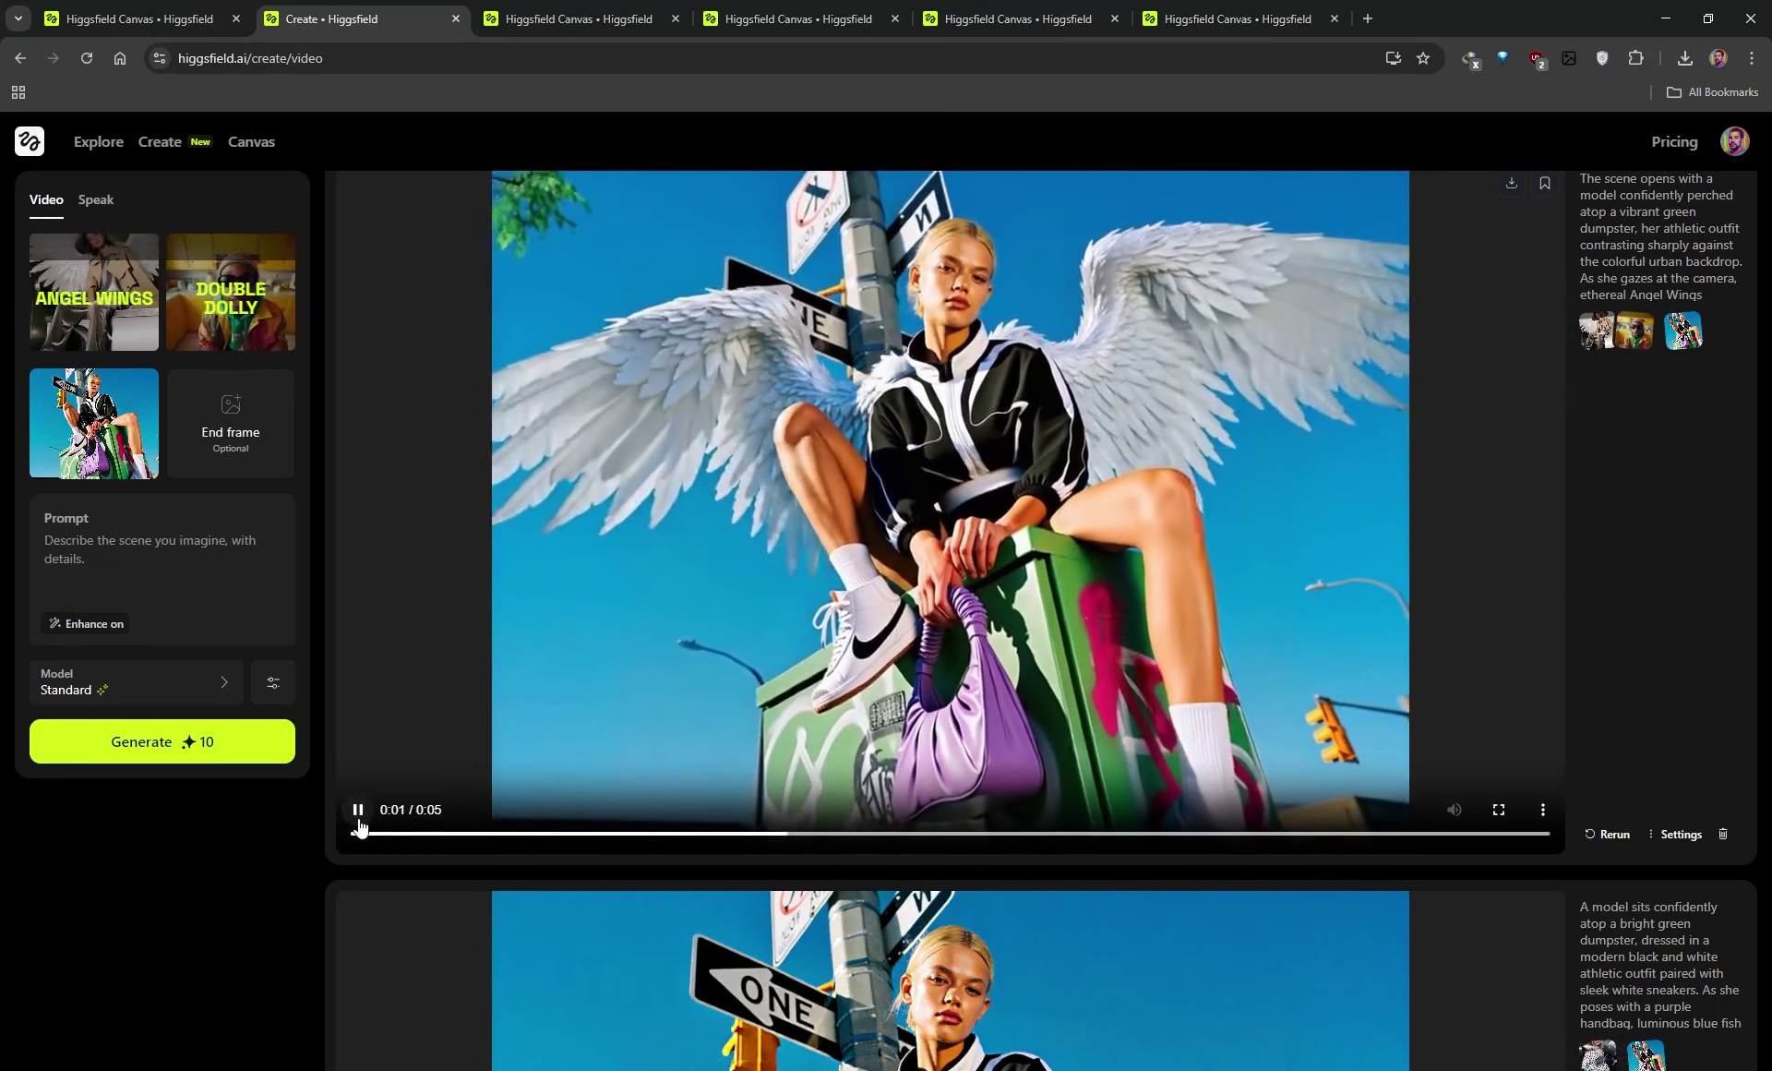
click(360, 816)
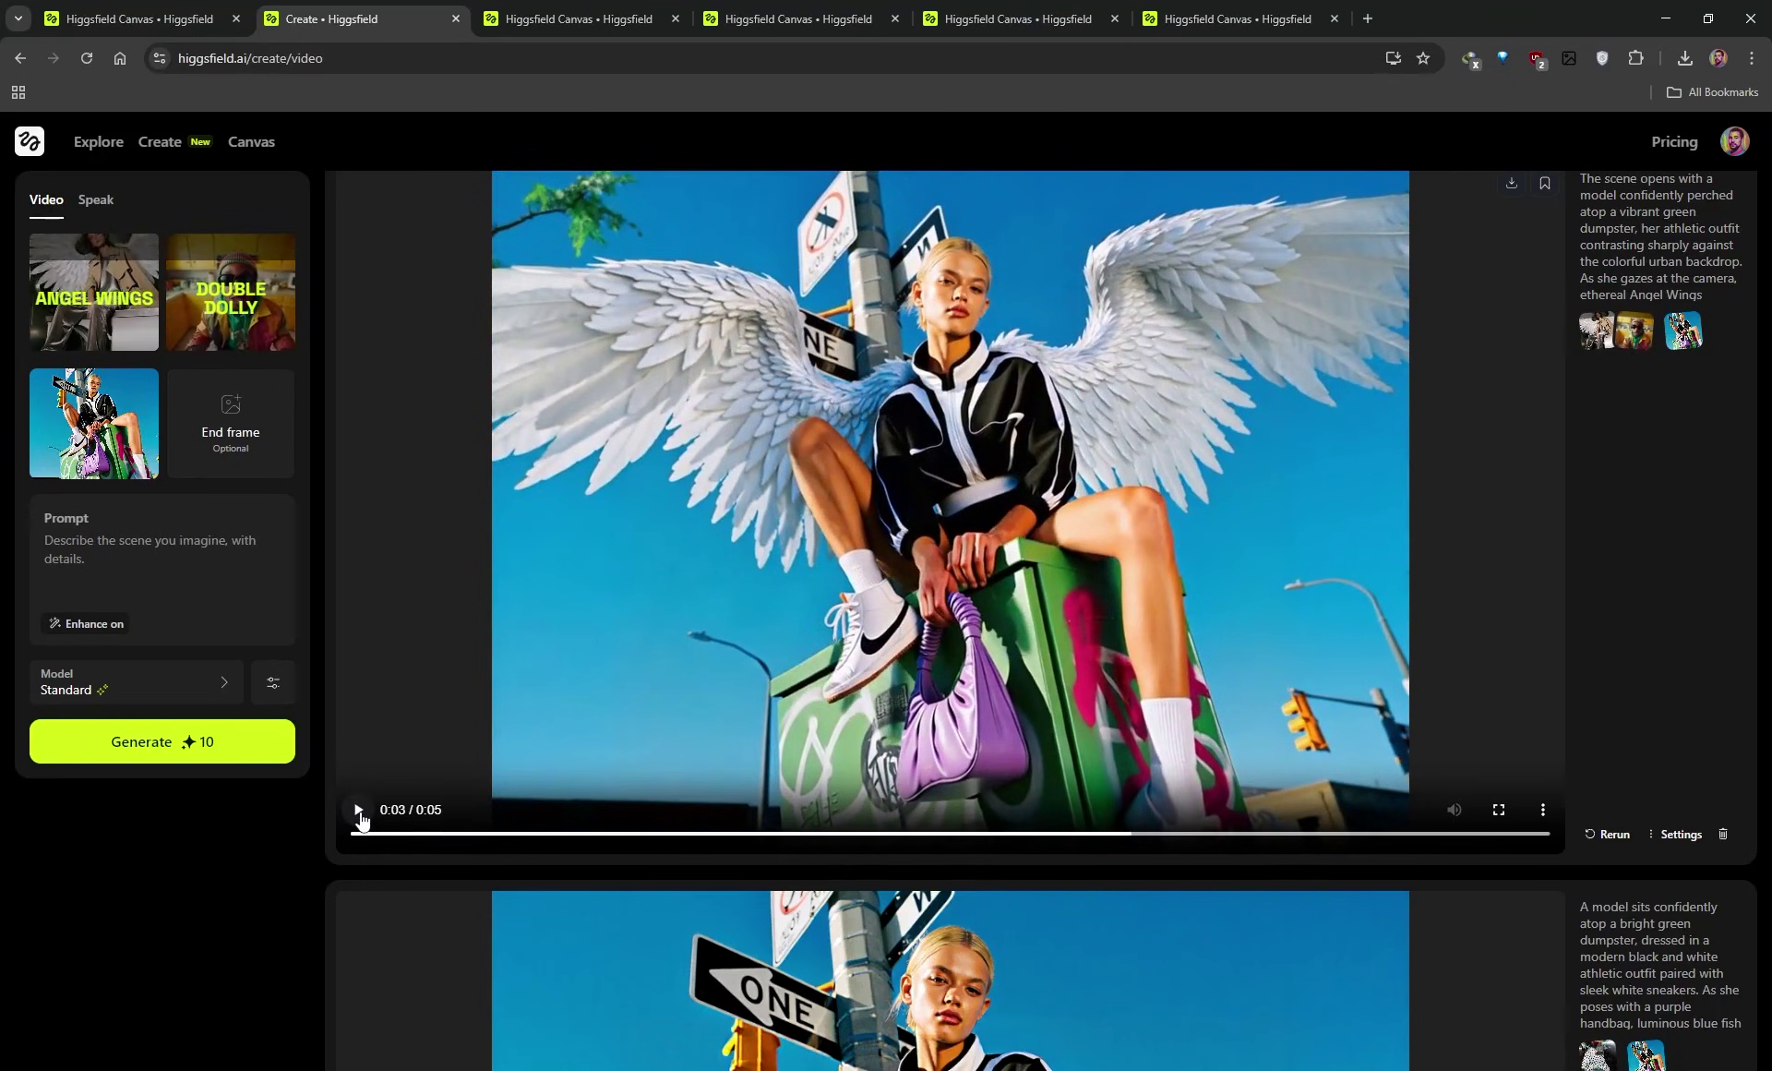
click(360, 816)
click(360, 816)
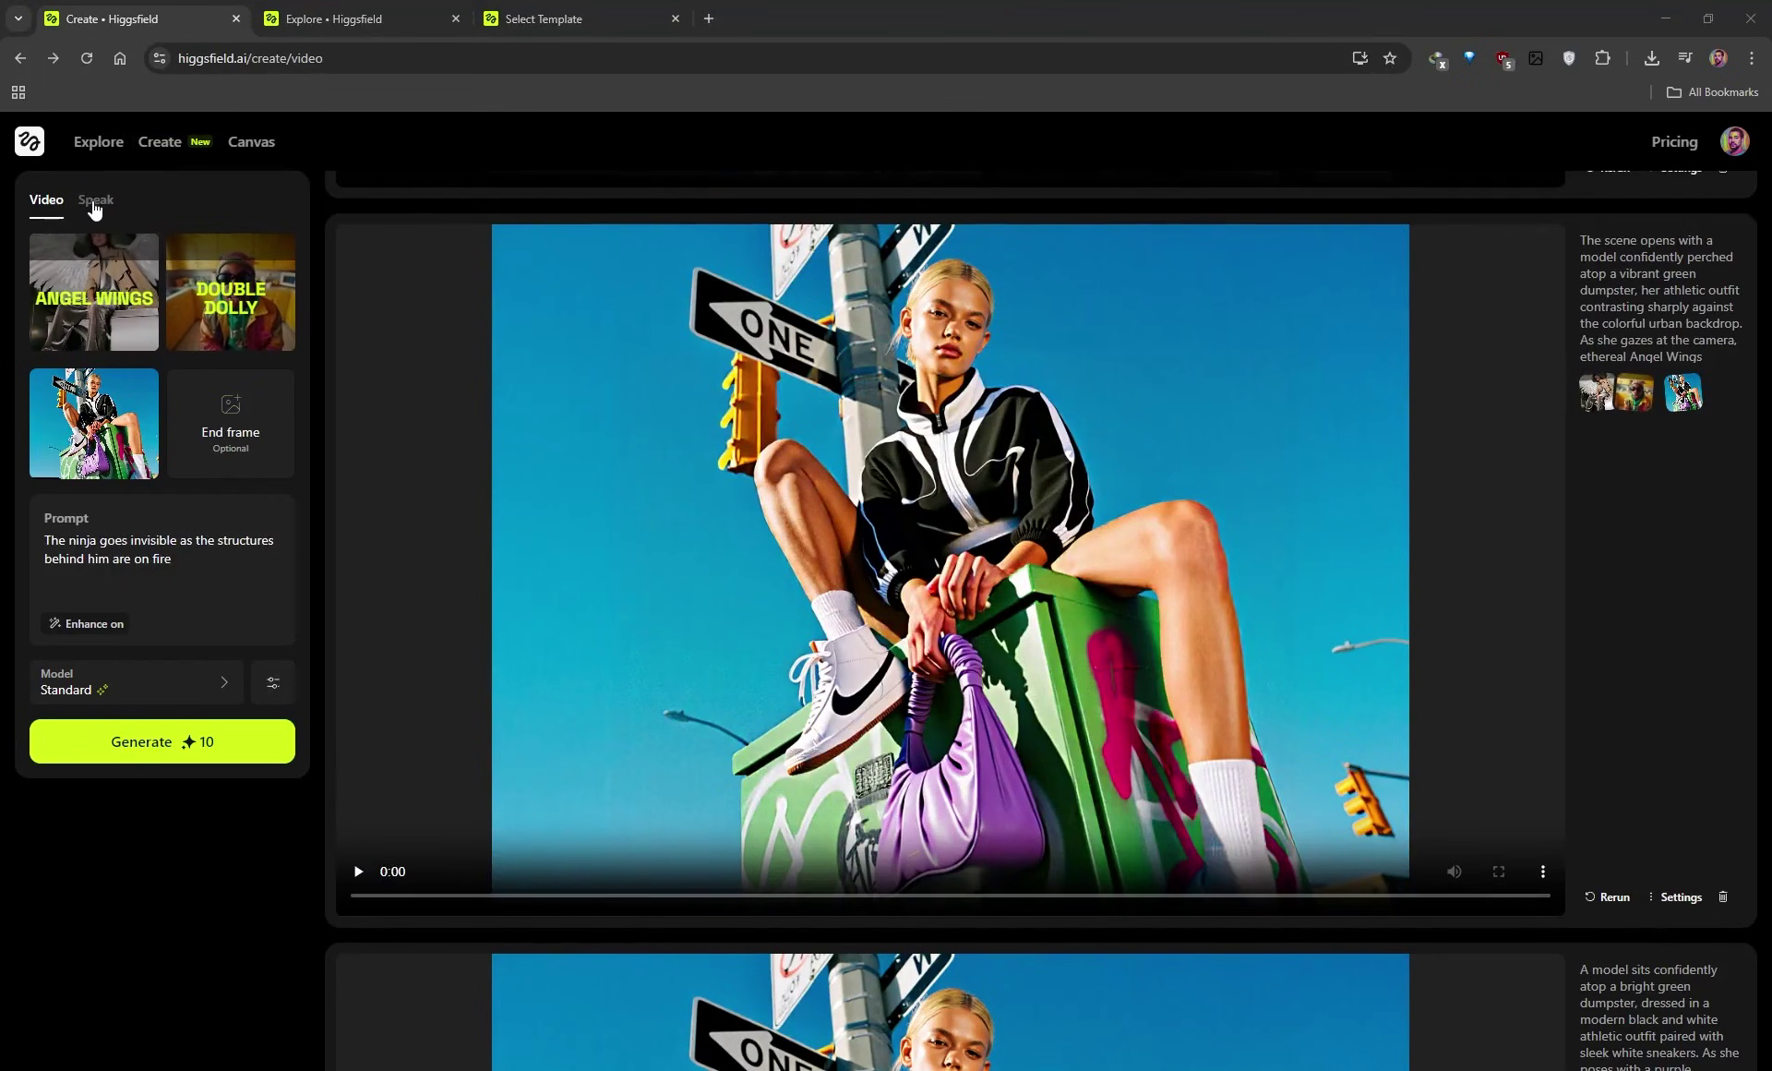
- Check the available creation modes and browse the I Can Speak avatar templates on the Explore page
mouse_move(172, 149)
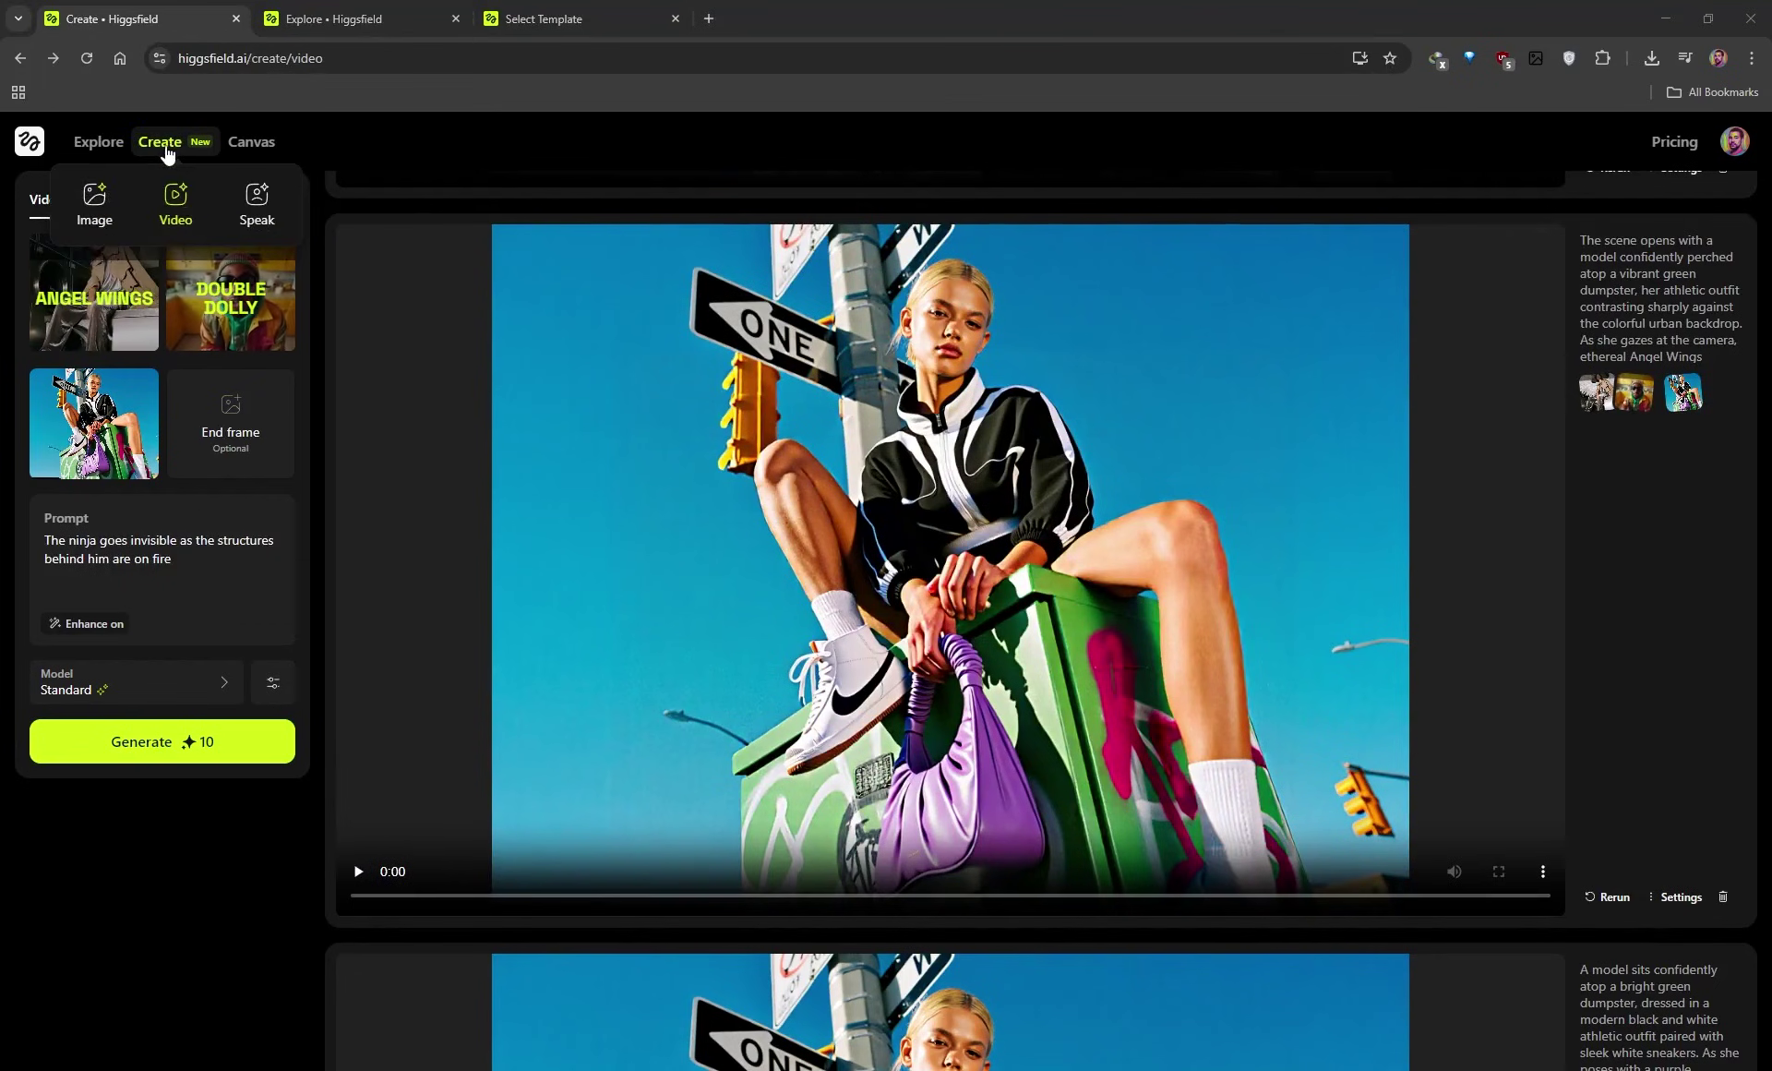
click(355, 18)
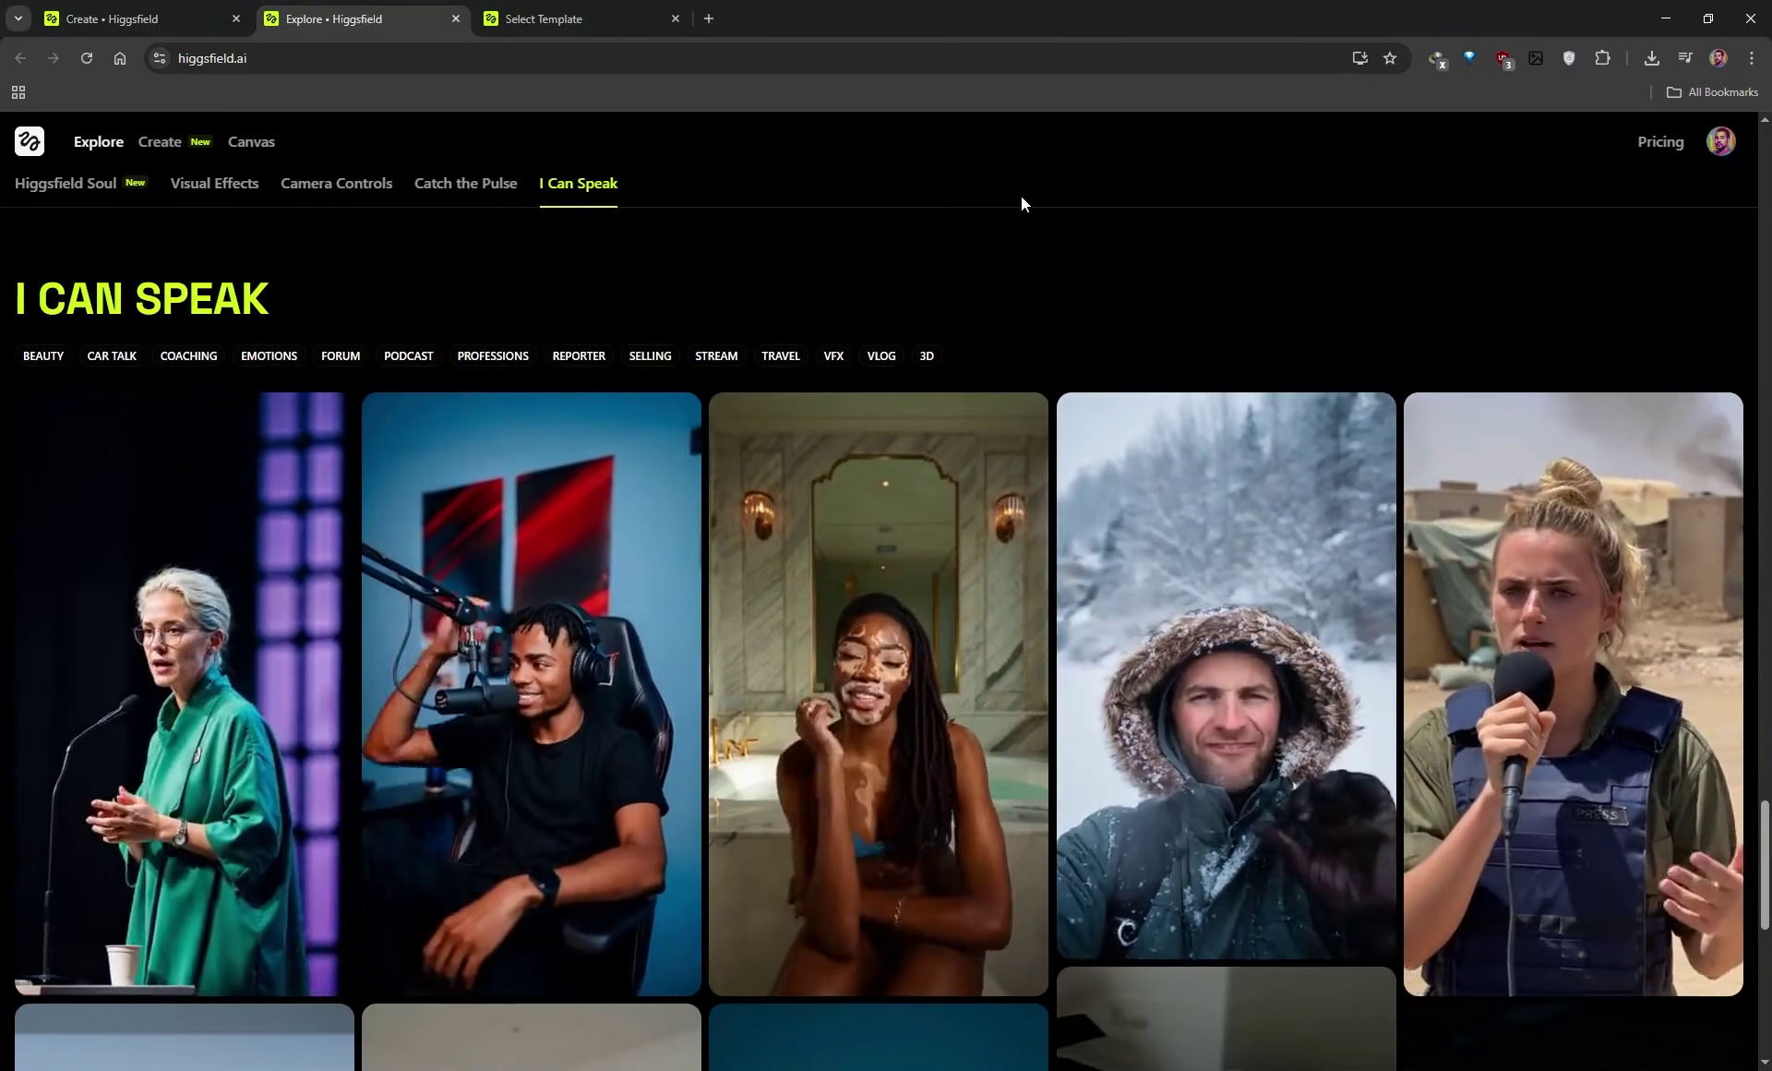
scroll(995, 236, down, 1)
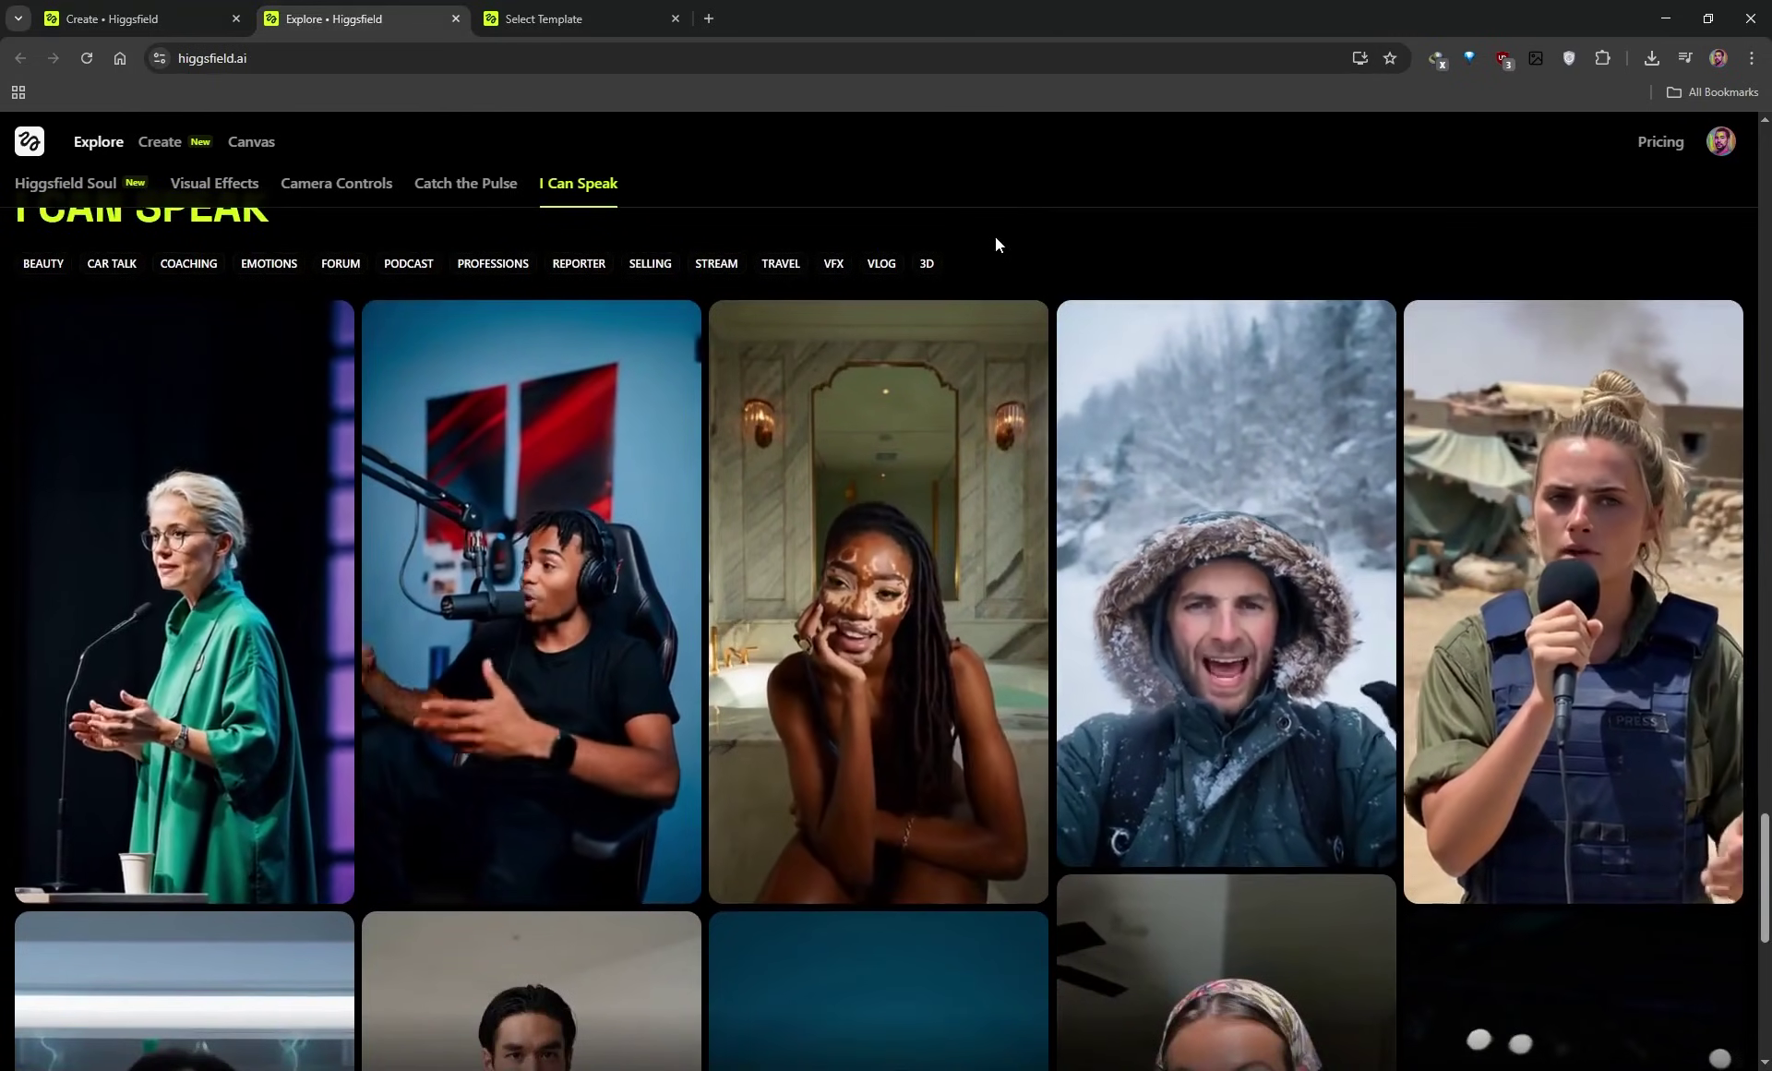
scroll(992, 387, up, 1)
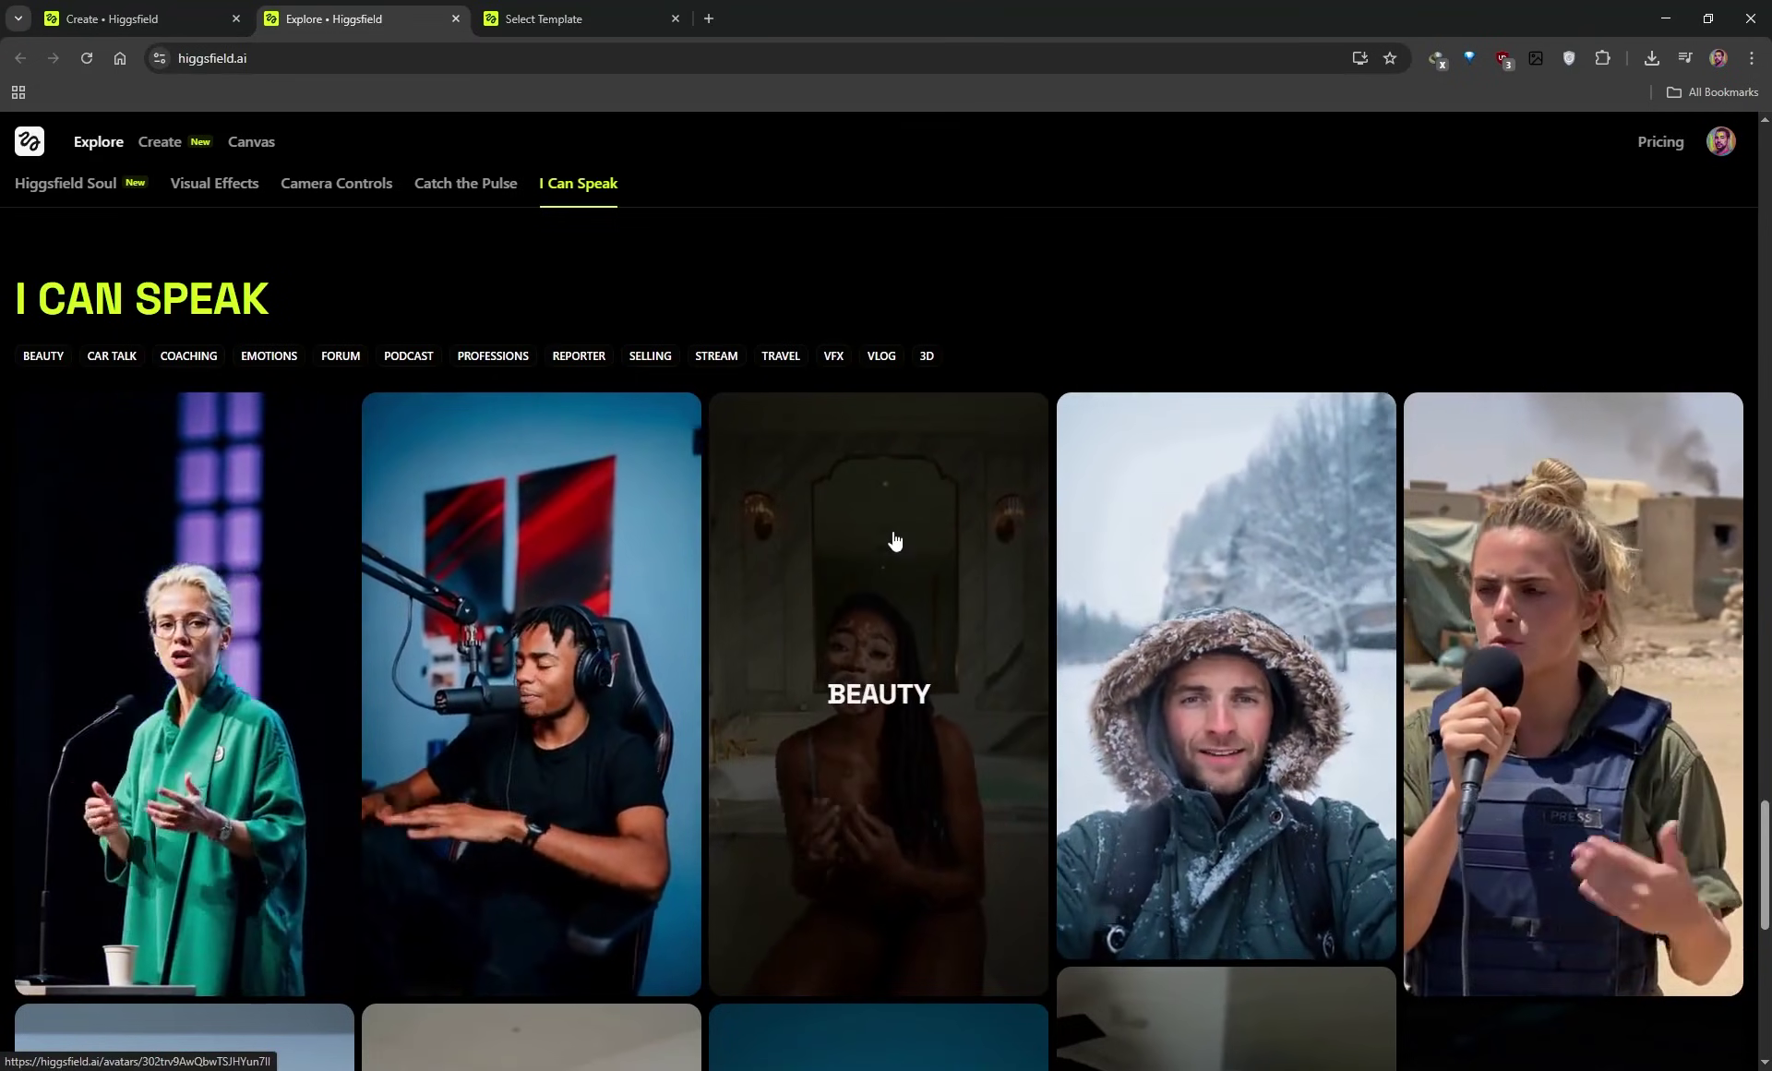
scroll(894, 538, down, 2)
scroll(894, 536, up, 2)
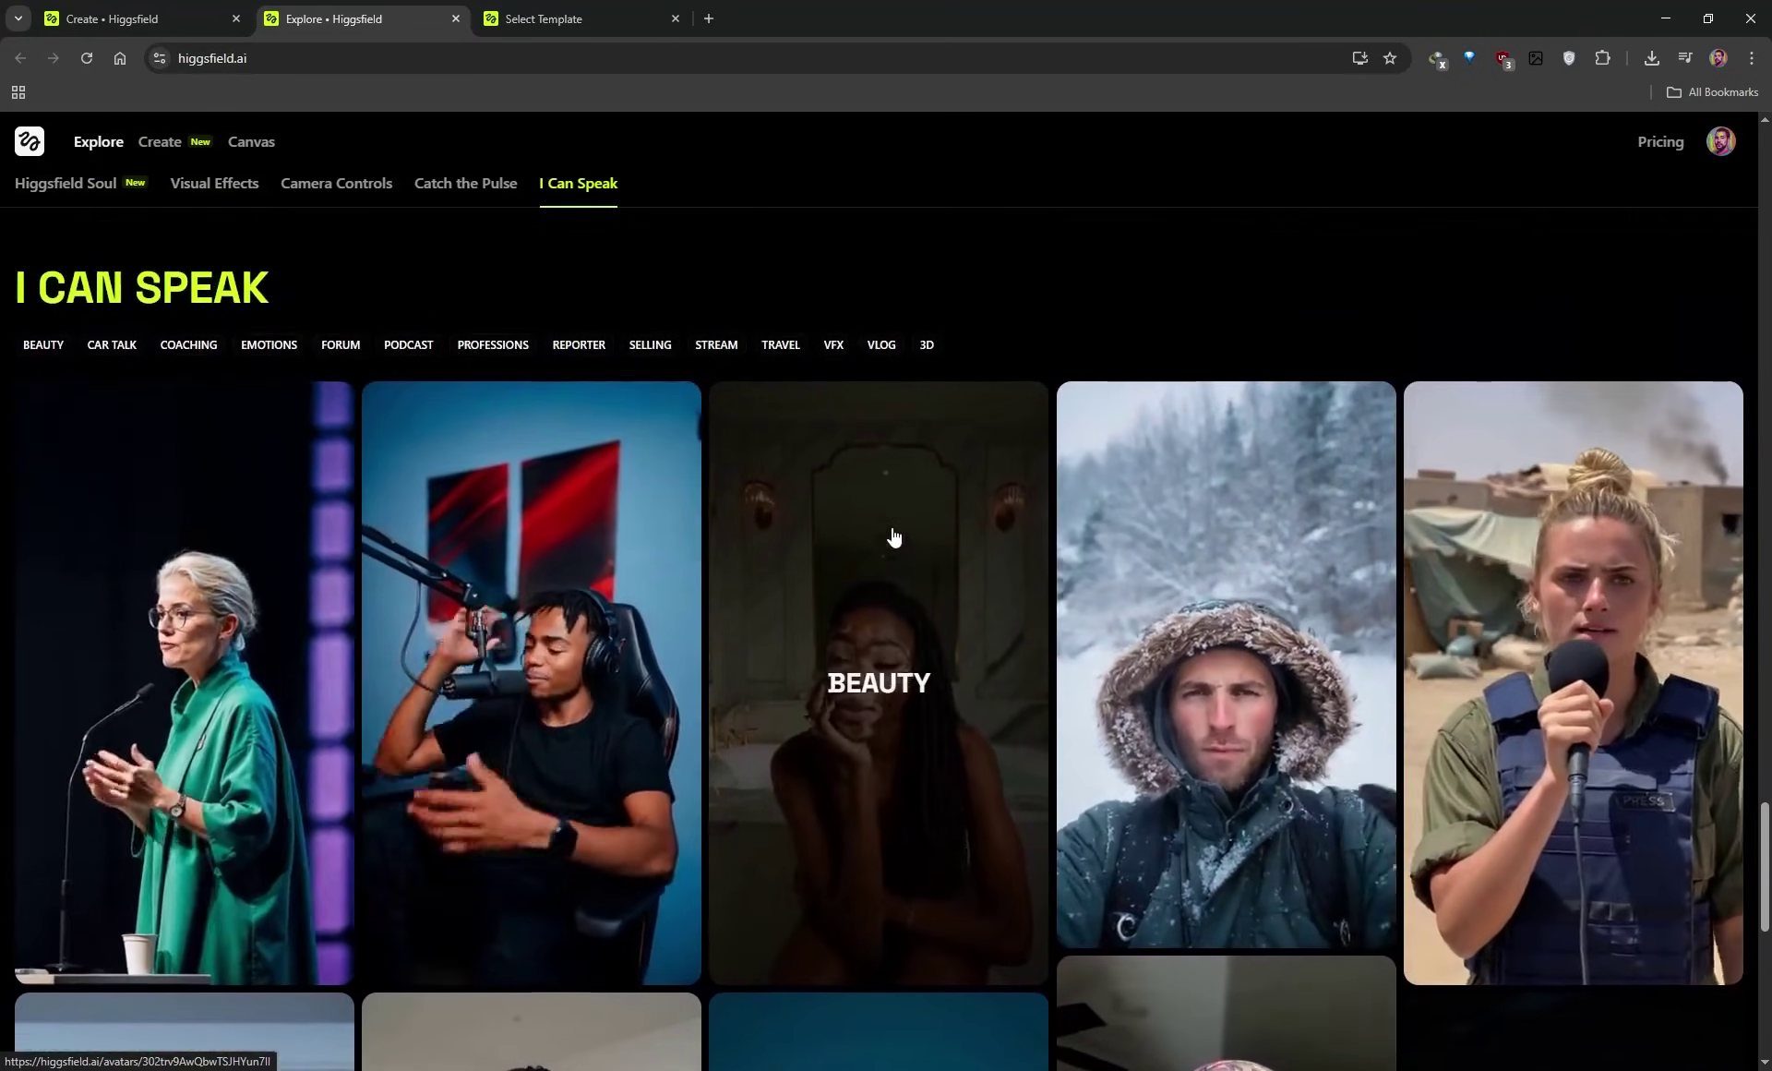
scroll(850, 543, down, 1)
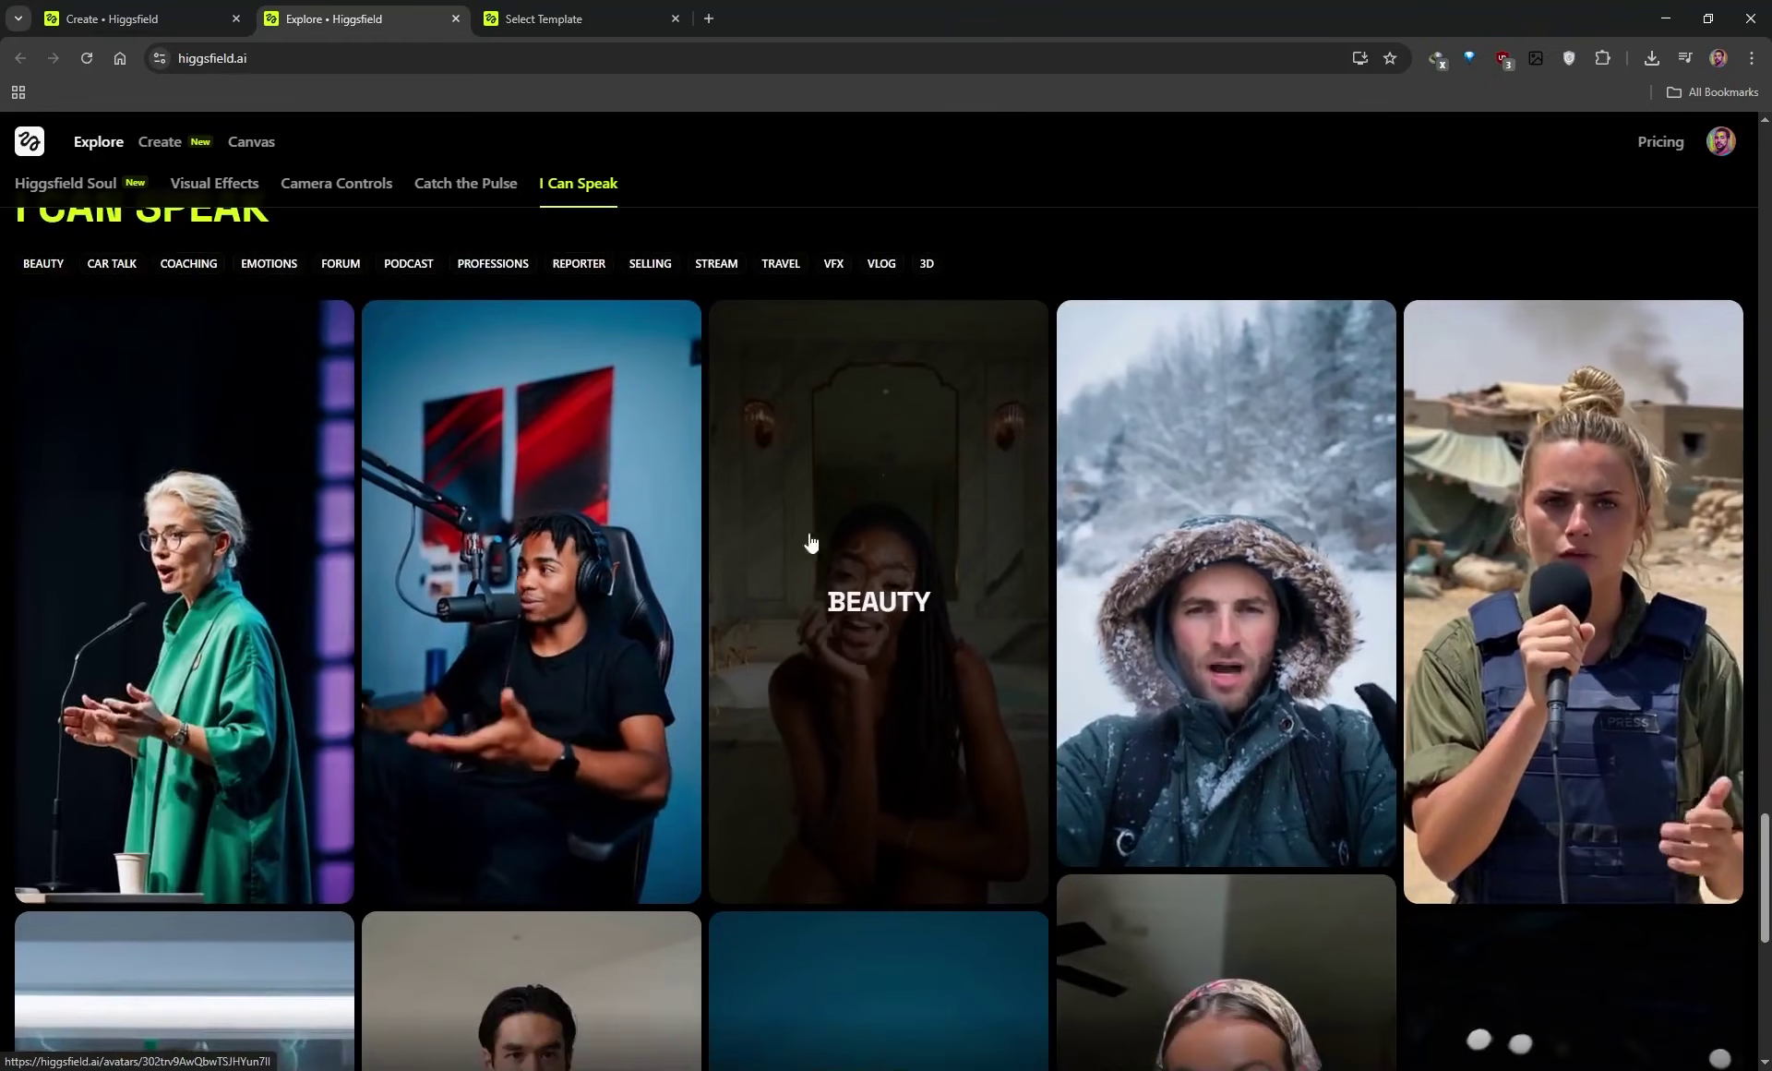
- Look through the rest of the I Can Speak gallery and switch to the Speak template selection page
scroll(767, 542, down, 1)
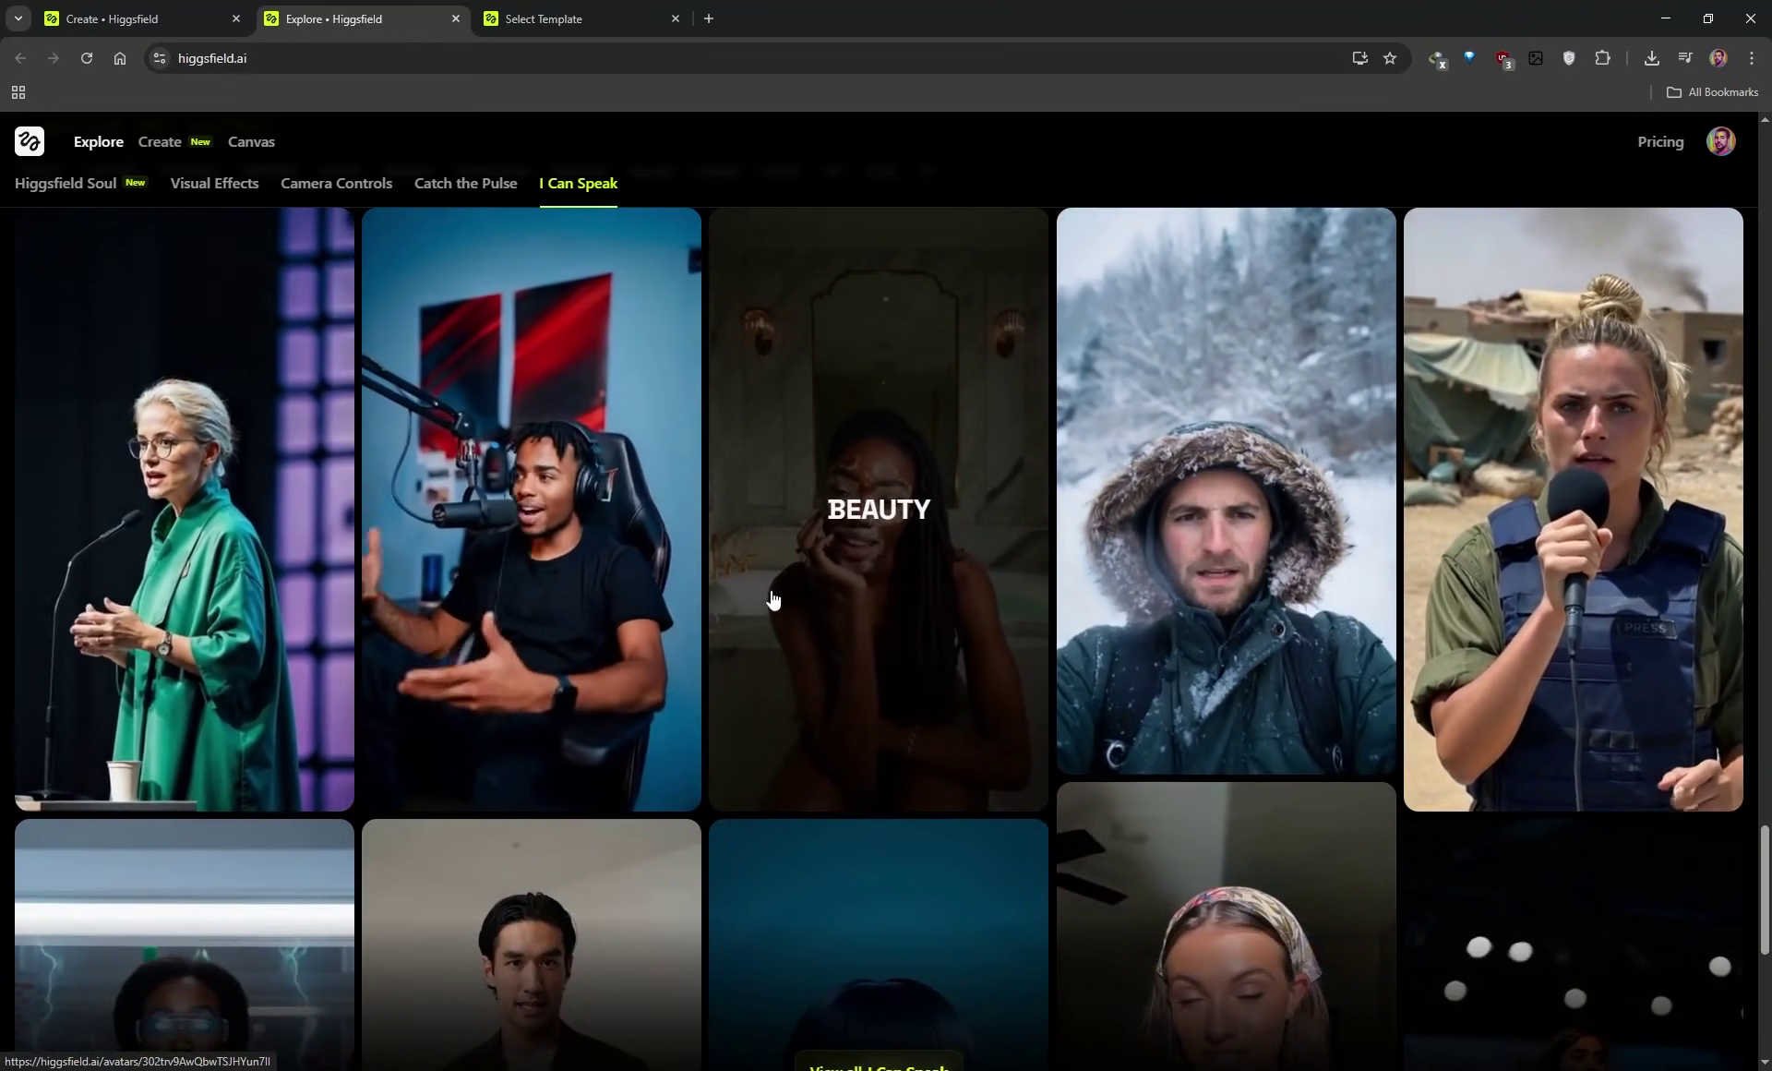
scroll(776, 601, down, 1)
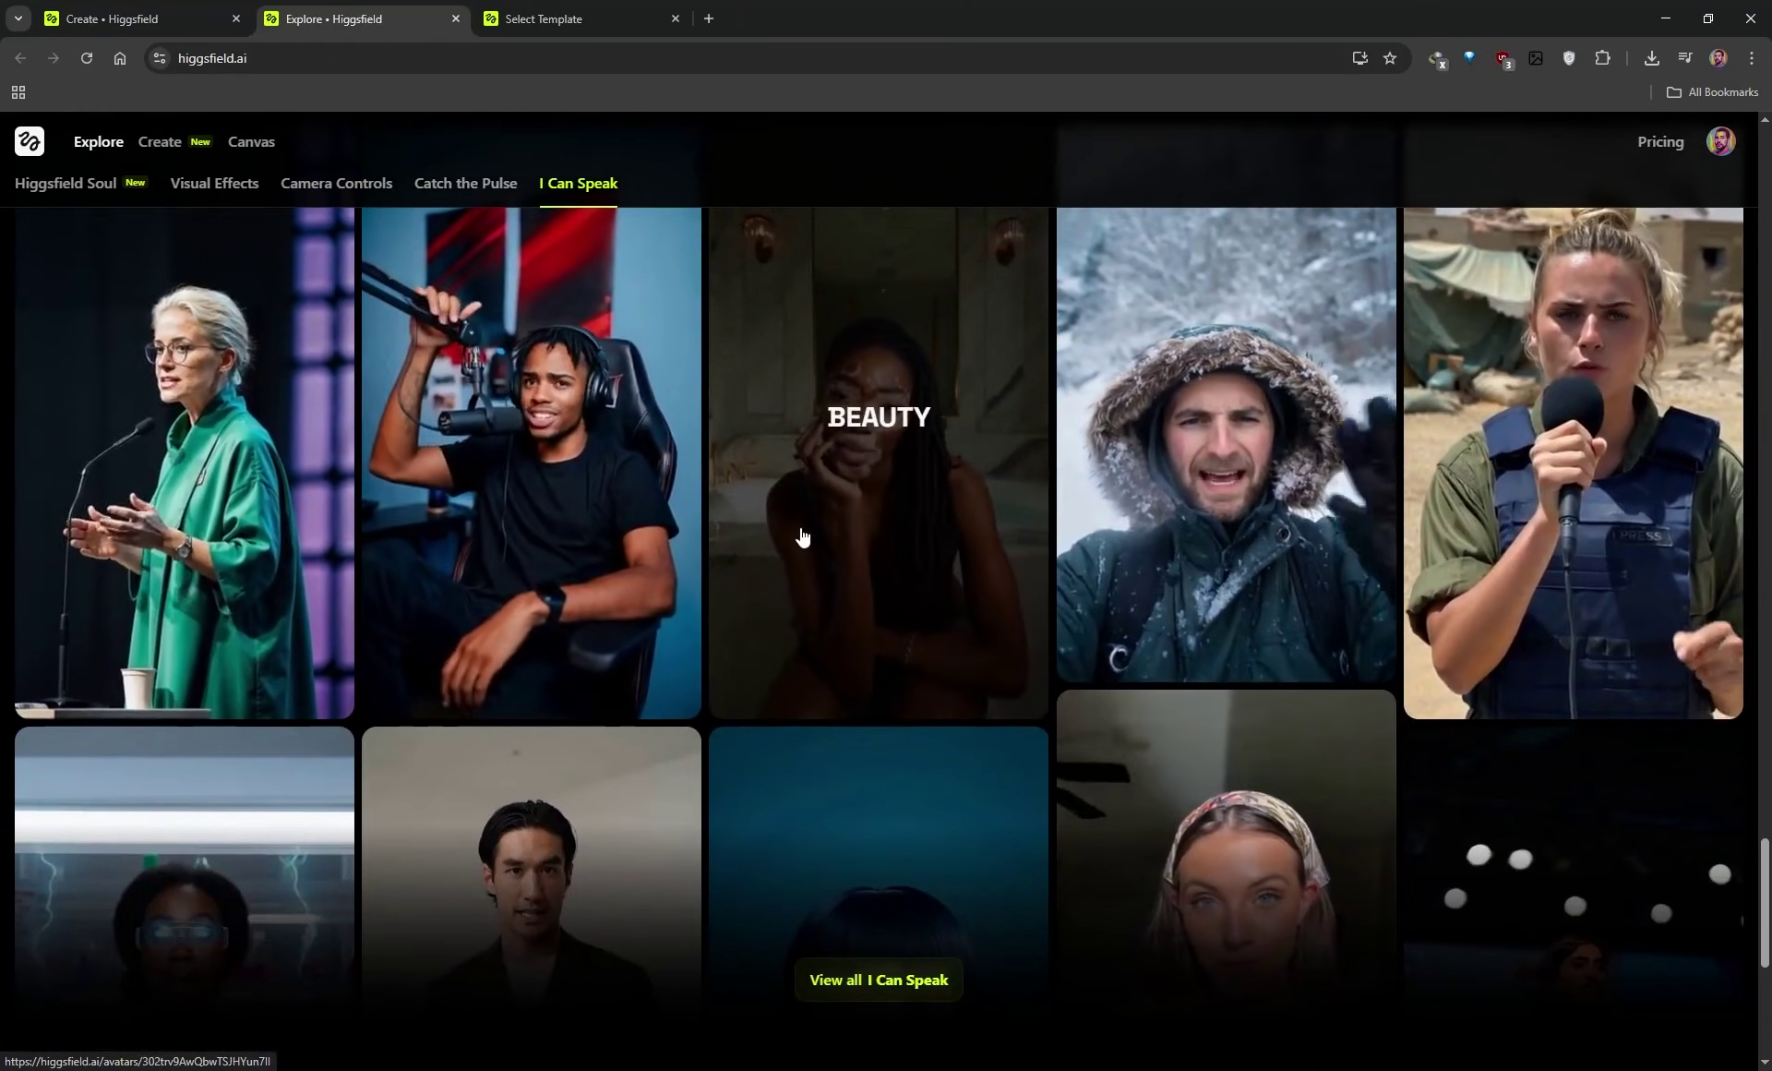
scroll(797, 526, up, 2)
key(ctrl+shift+Tab)
mouse_move(169, 152)
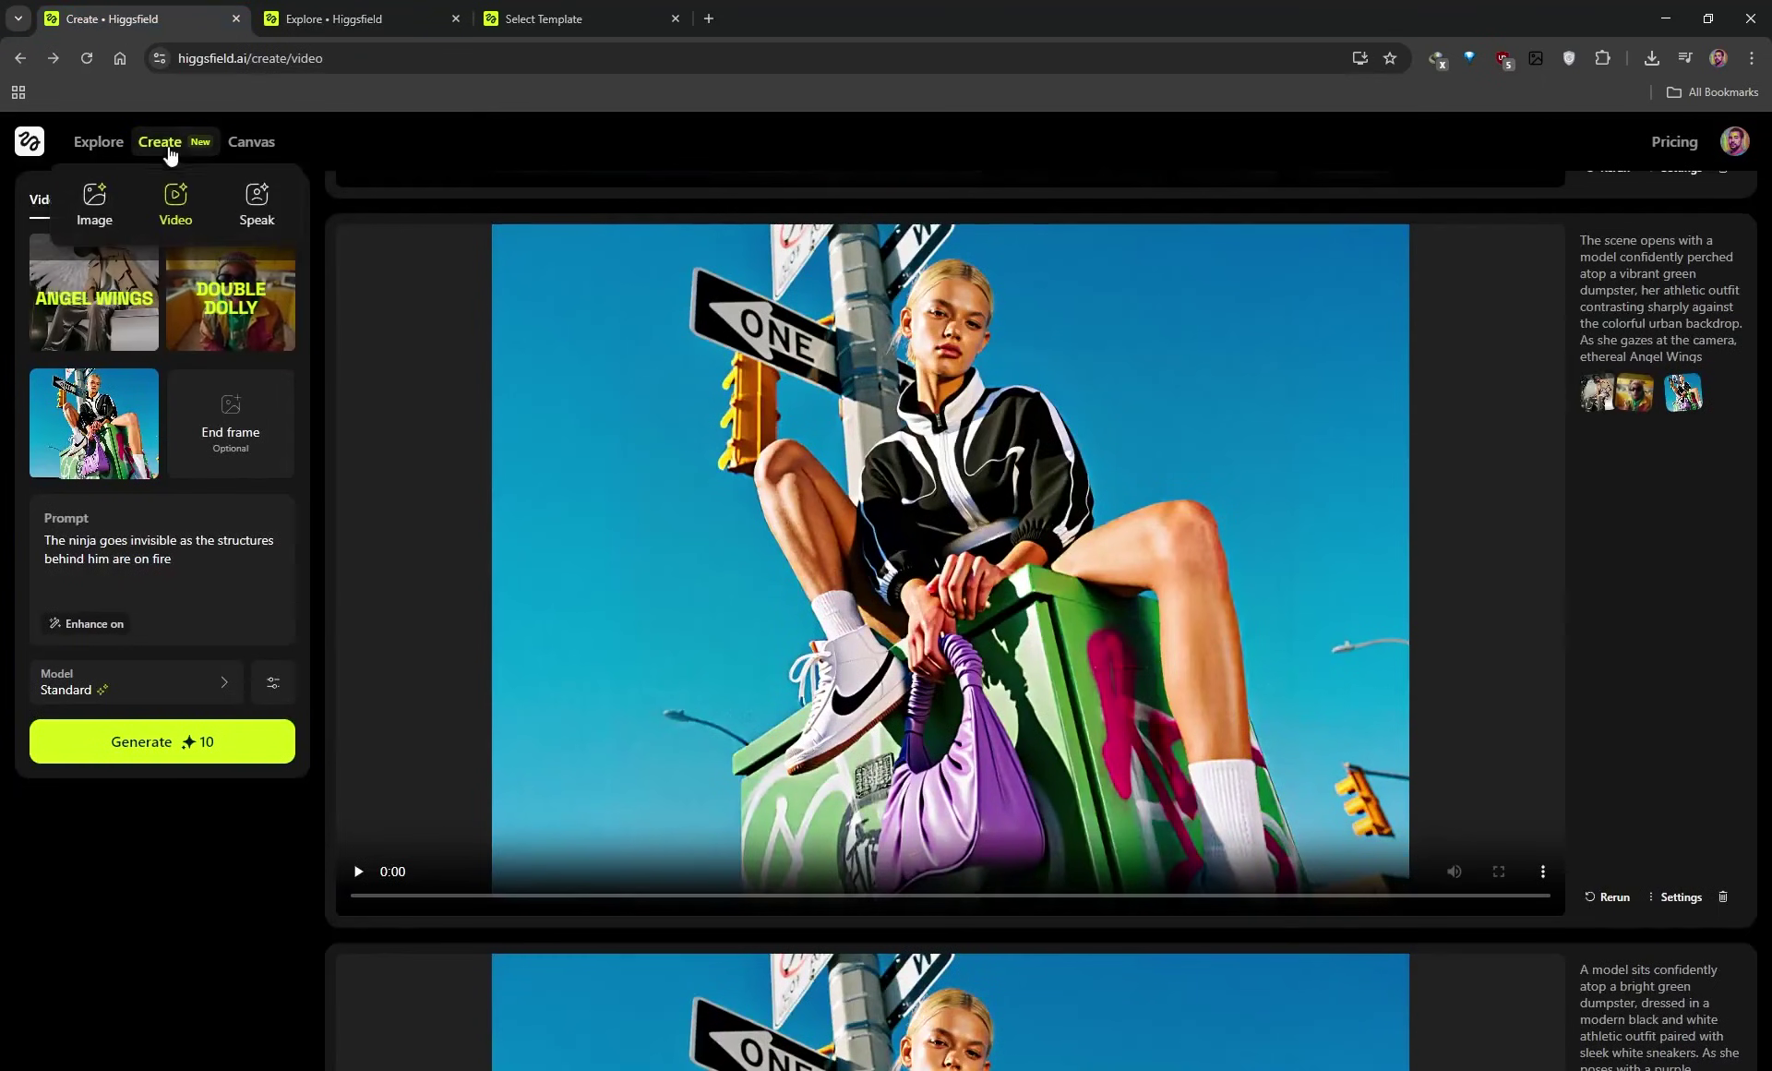
click(256, 203)
click(543, 14)
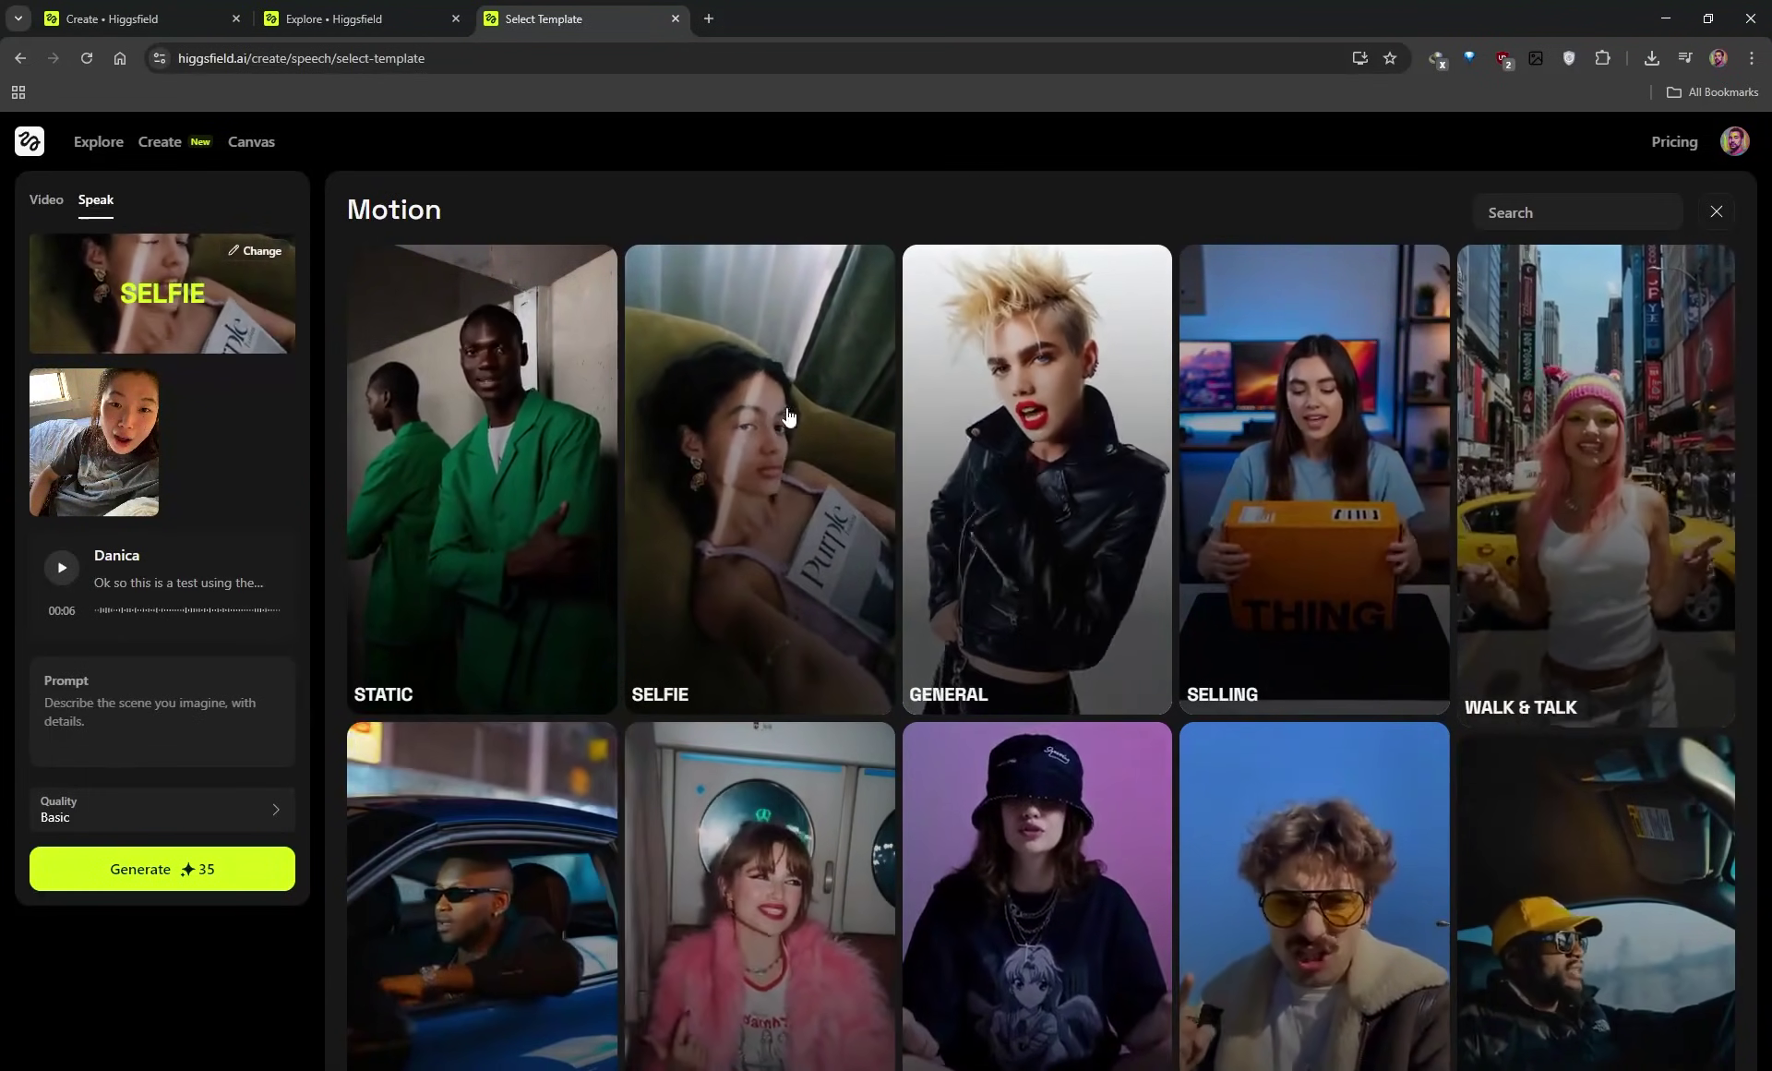
- Browse the Speak motion templates, such as Static, Selfie, General, Selling and Walk & Talk
scroll(780, 418, down, 1)
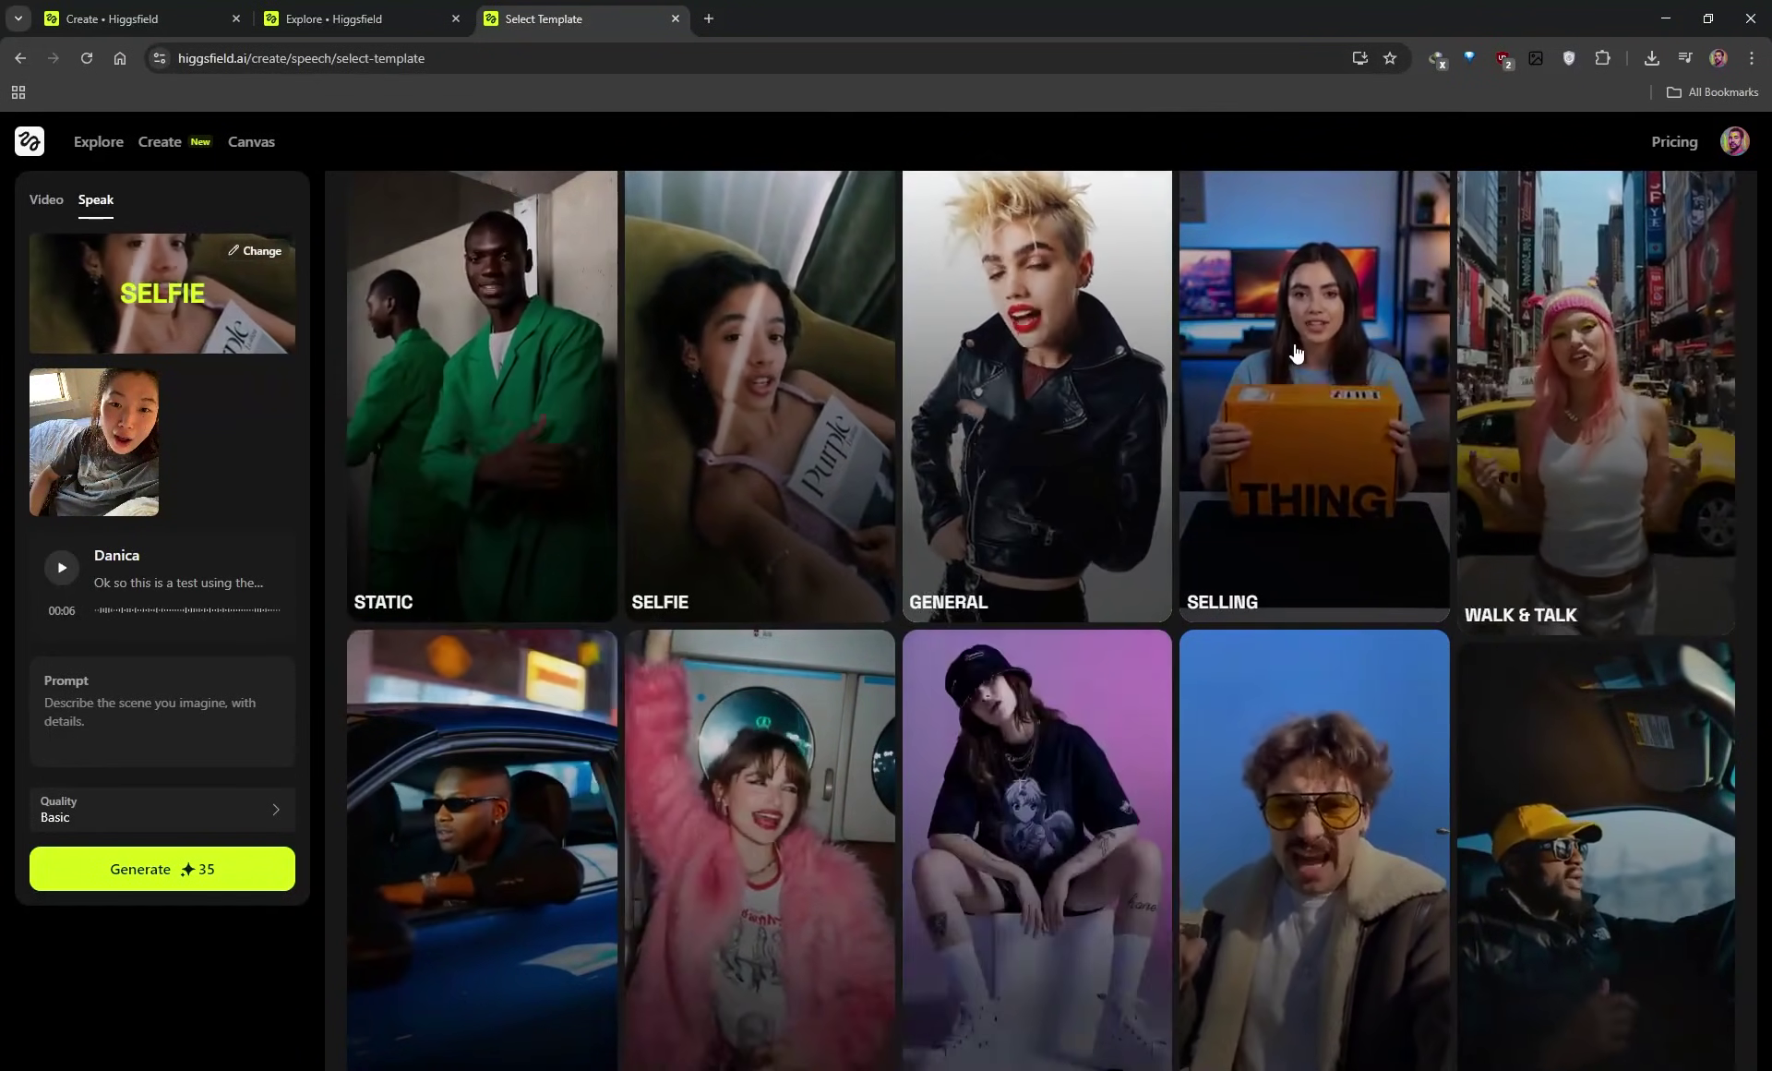
scroll(1286, 459, down, 3)
scroll(1337, 446, up, 3)
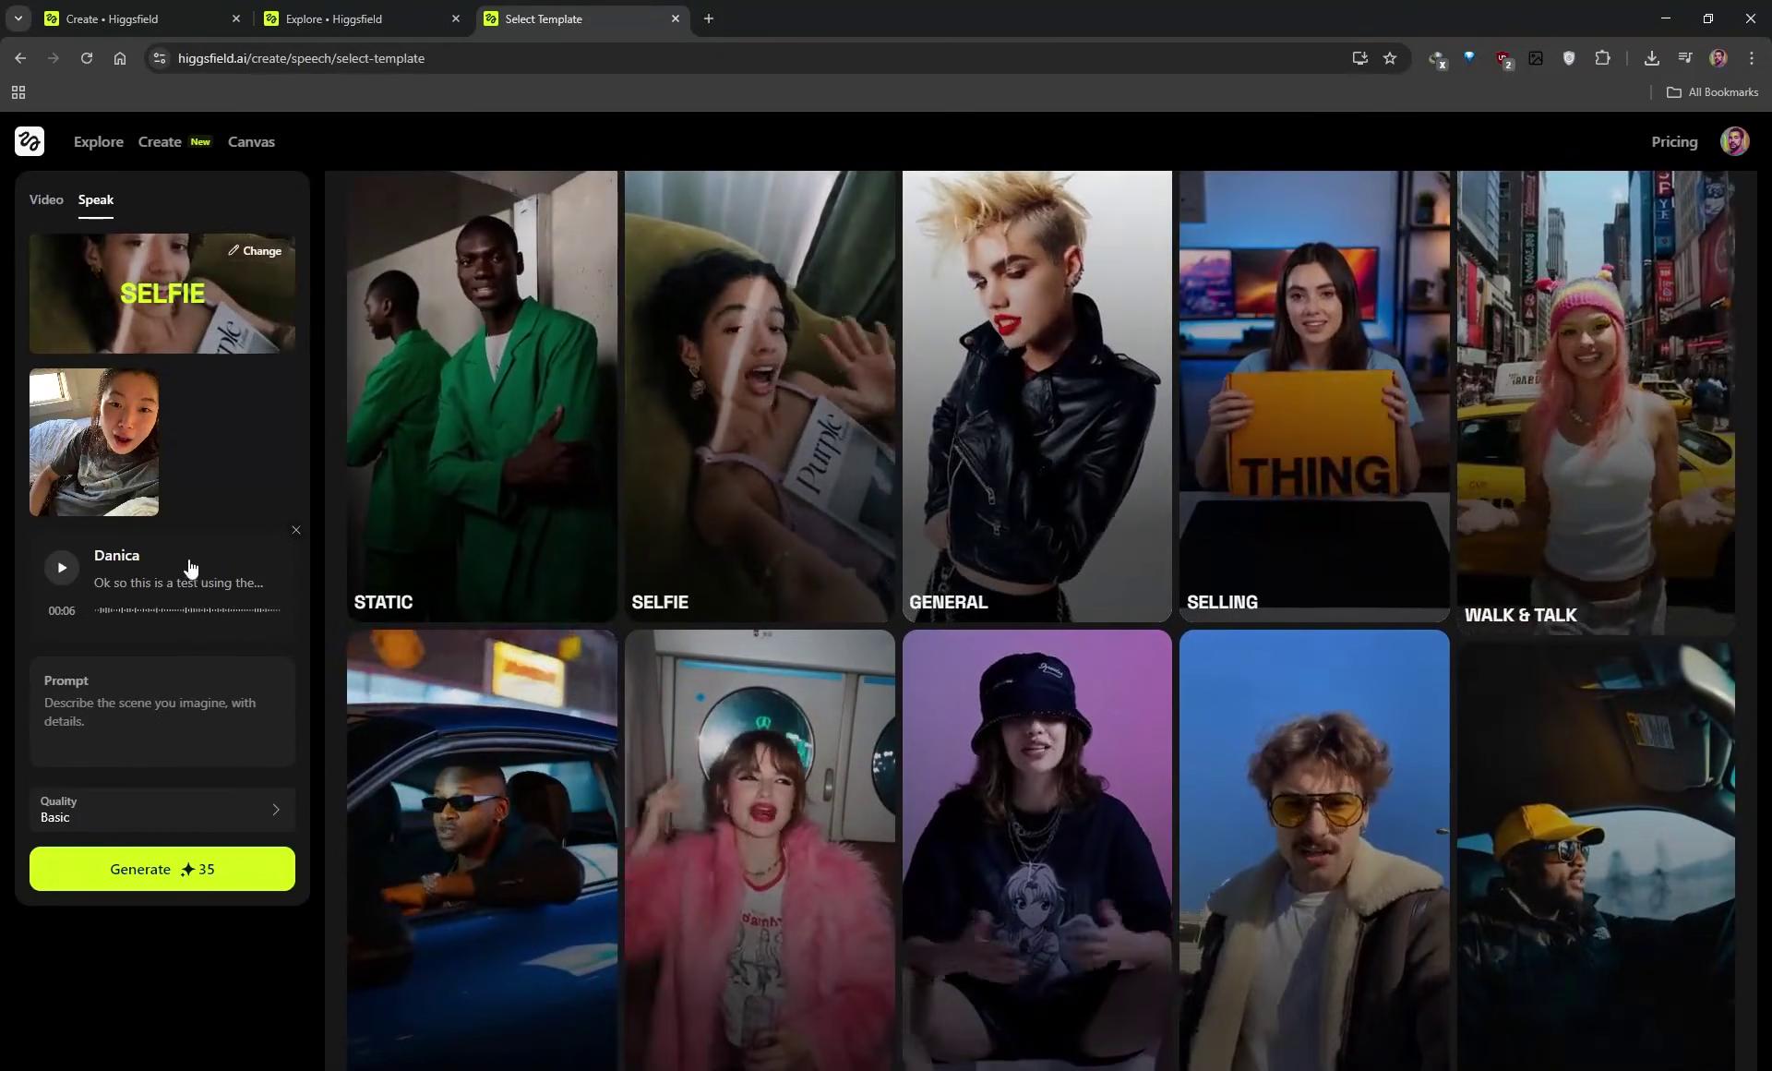
- Choose the Joyful voice for the avatar's speech and preview the Street background sound
click(157, 579)
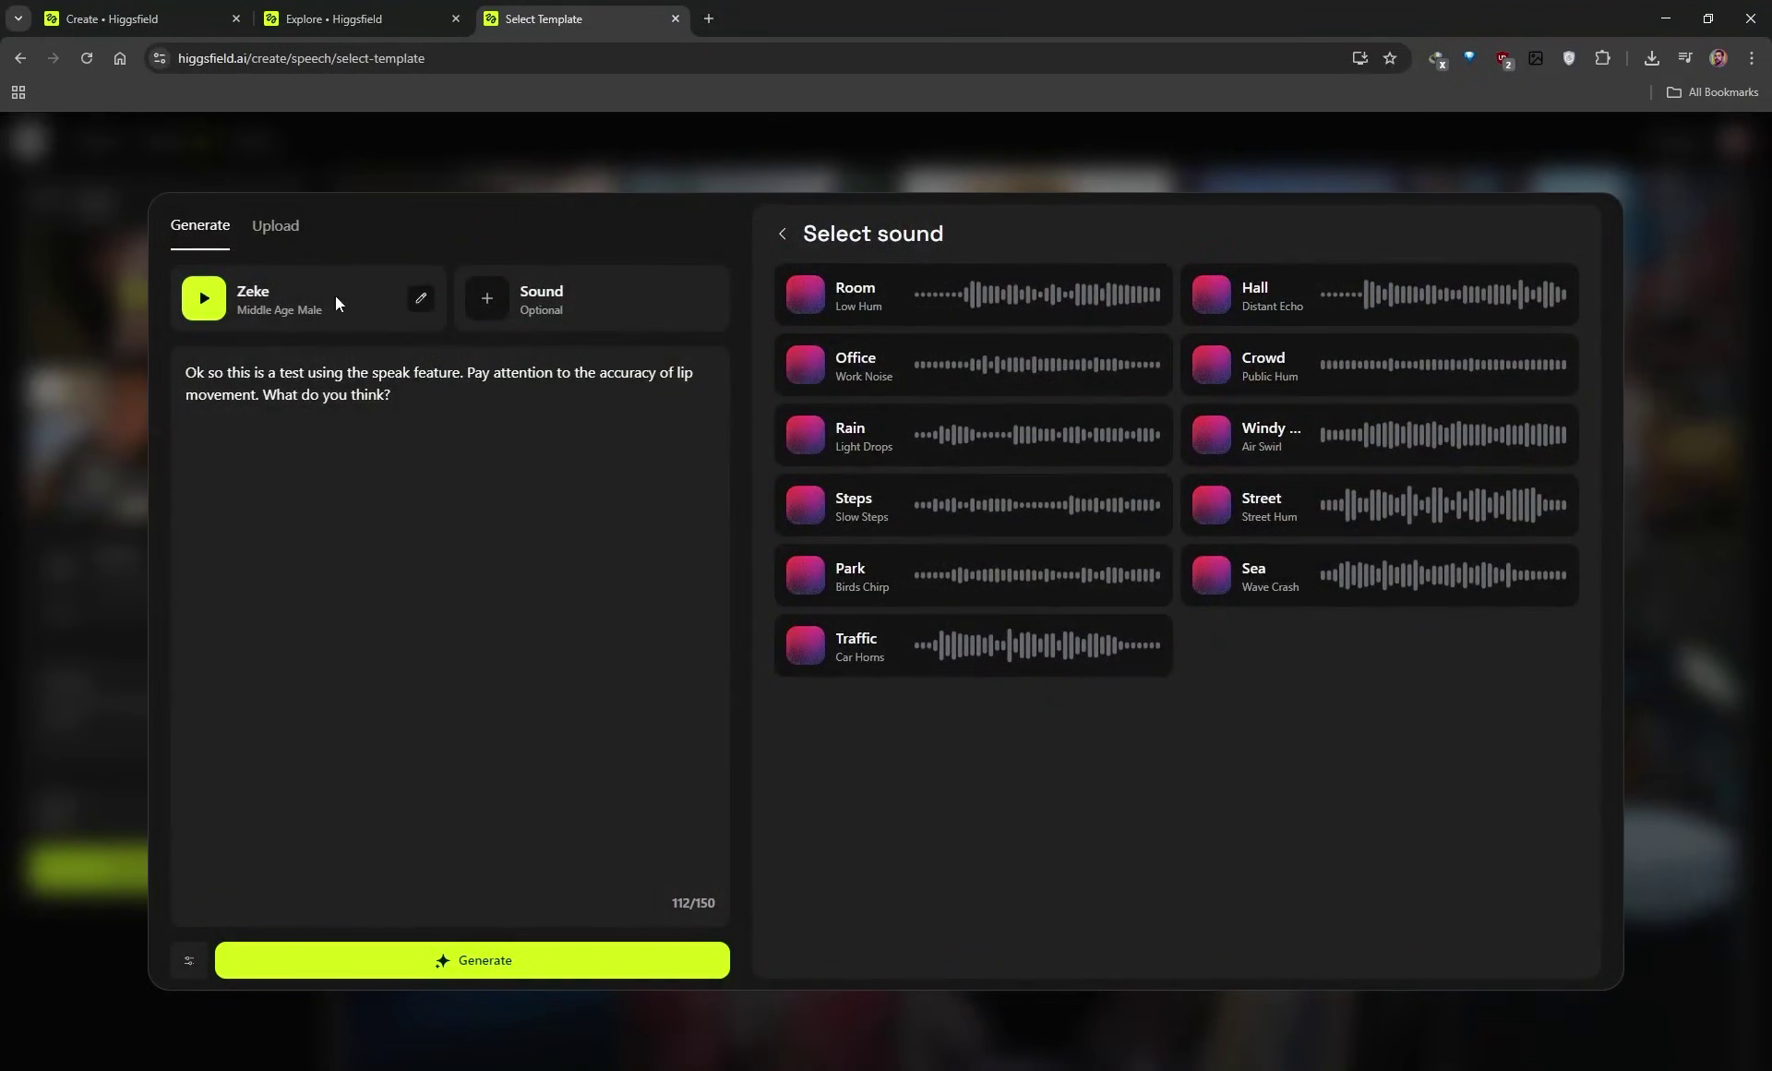
click(308, 314)
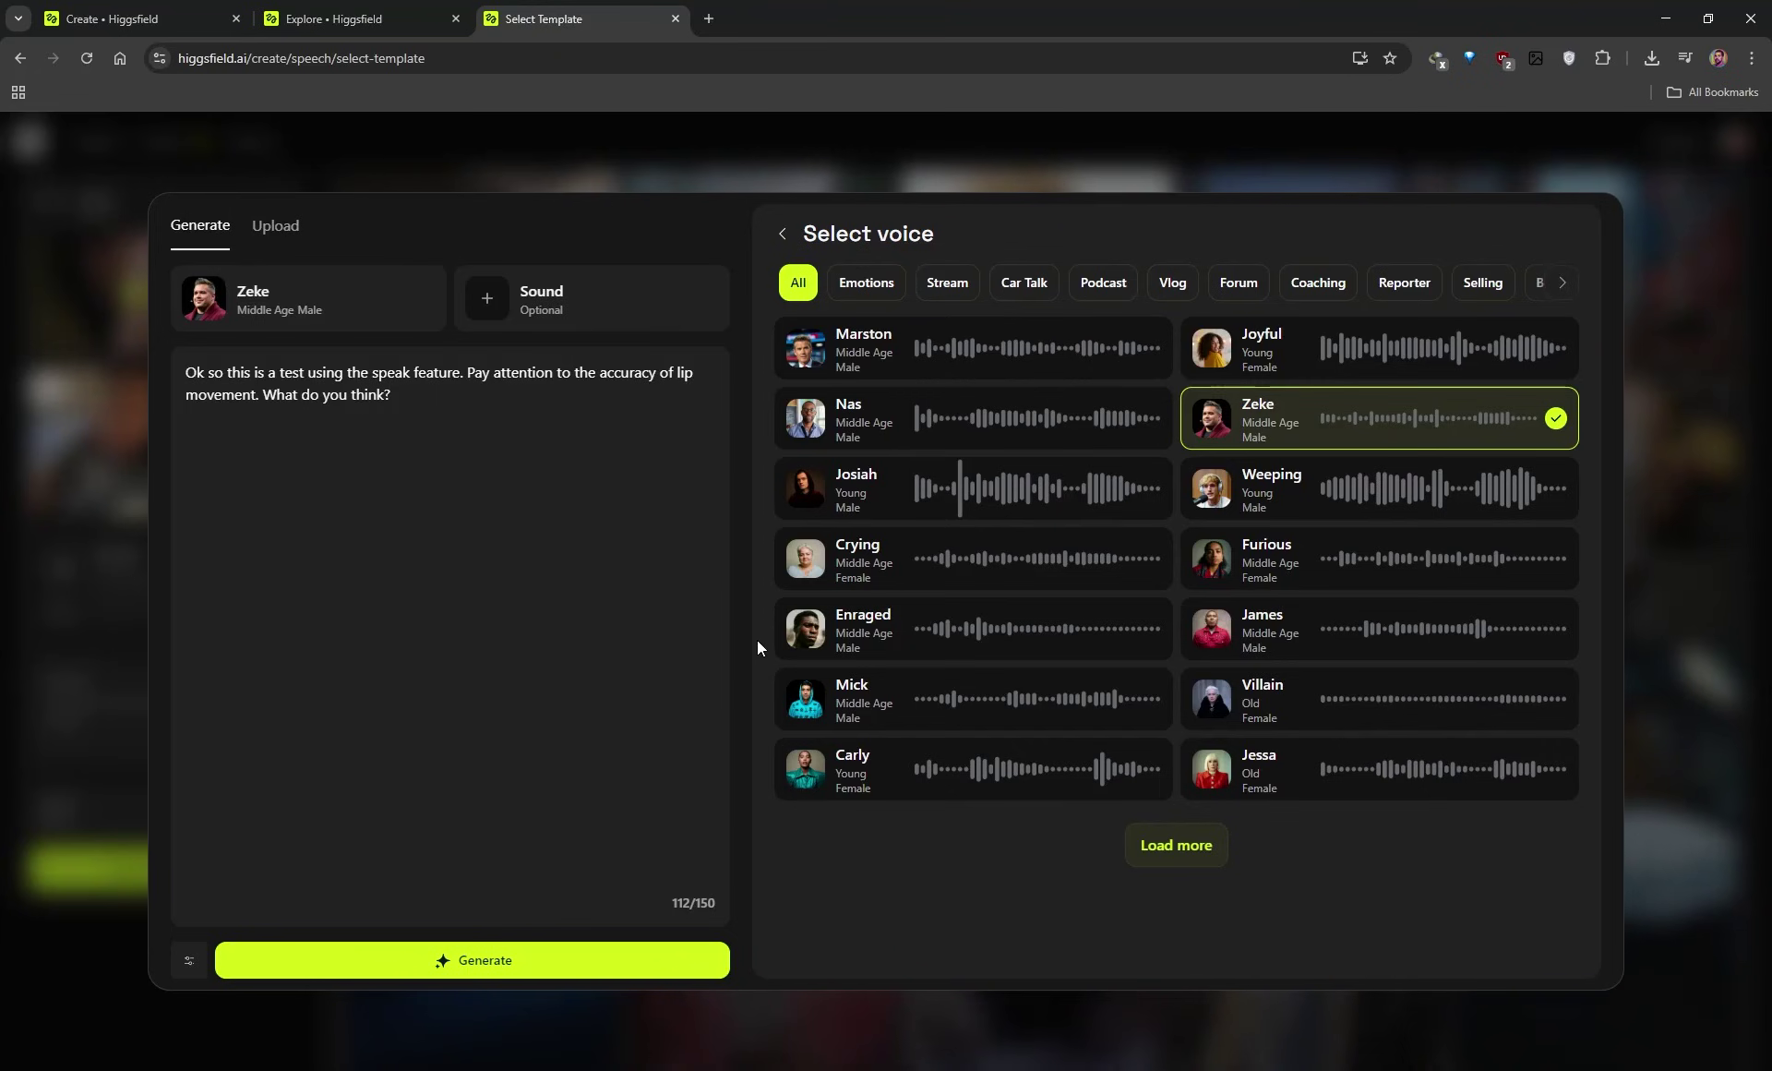
mouse_move(889, 453)
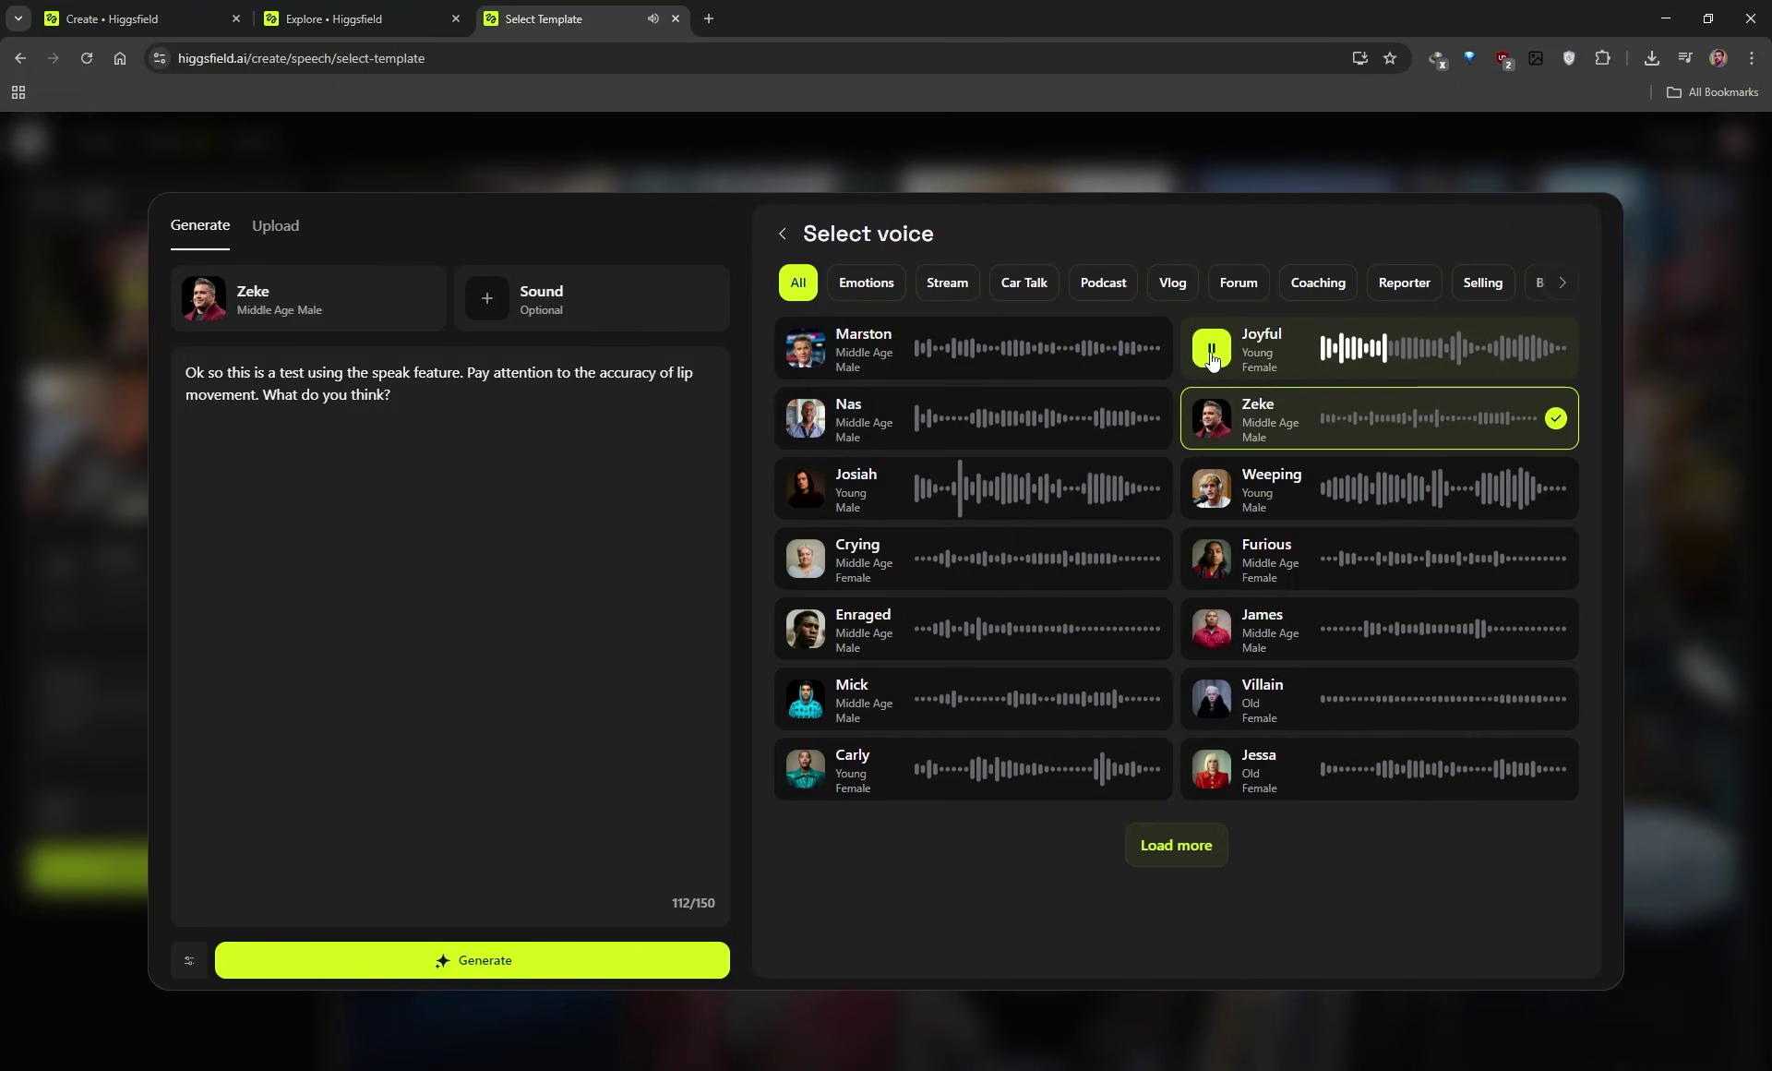
click(1299, 369)
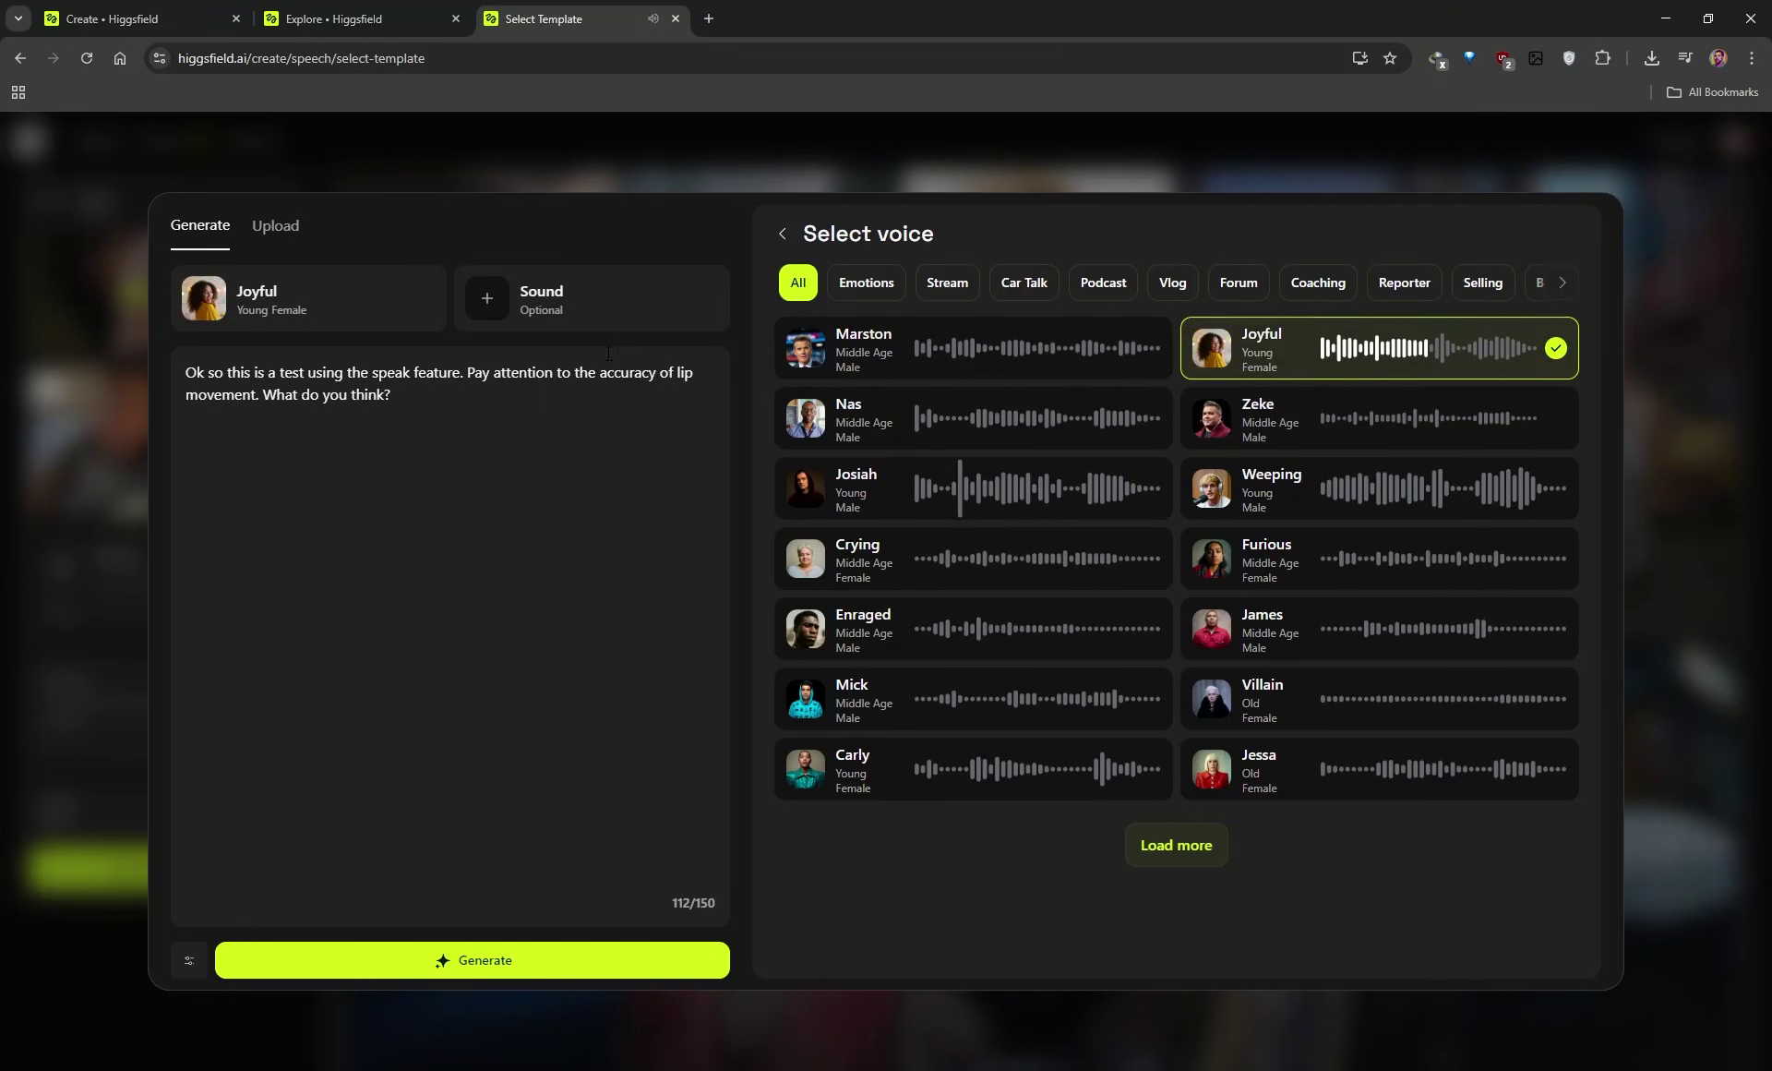
click(489, 302)
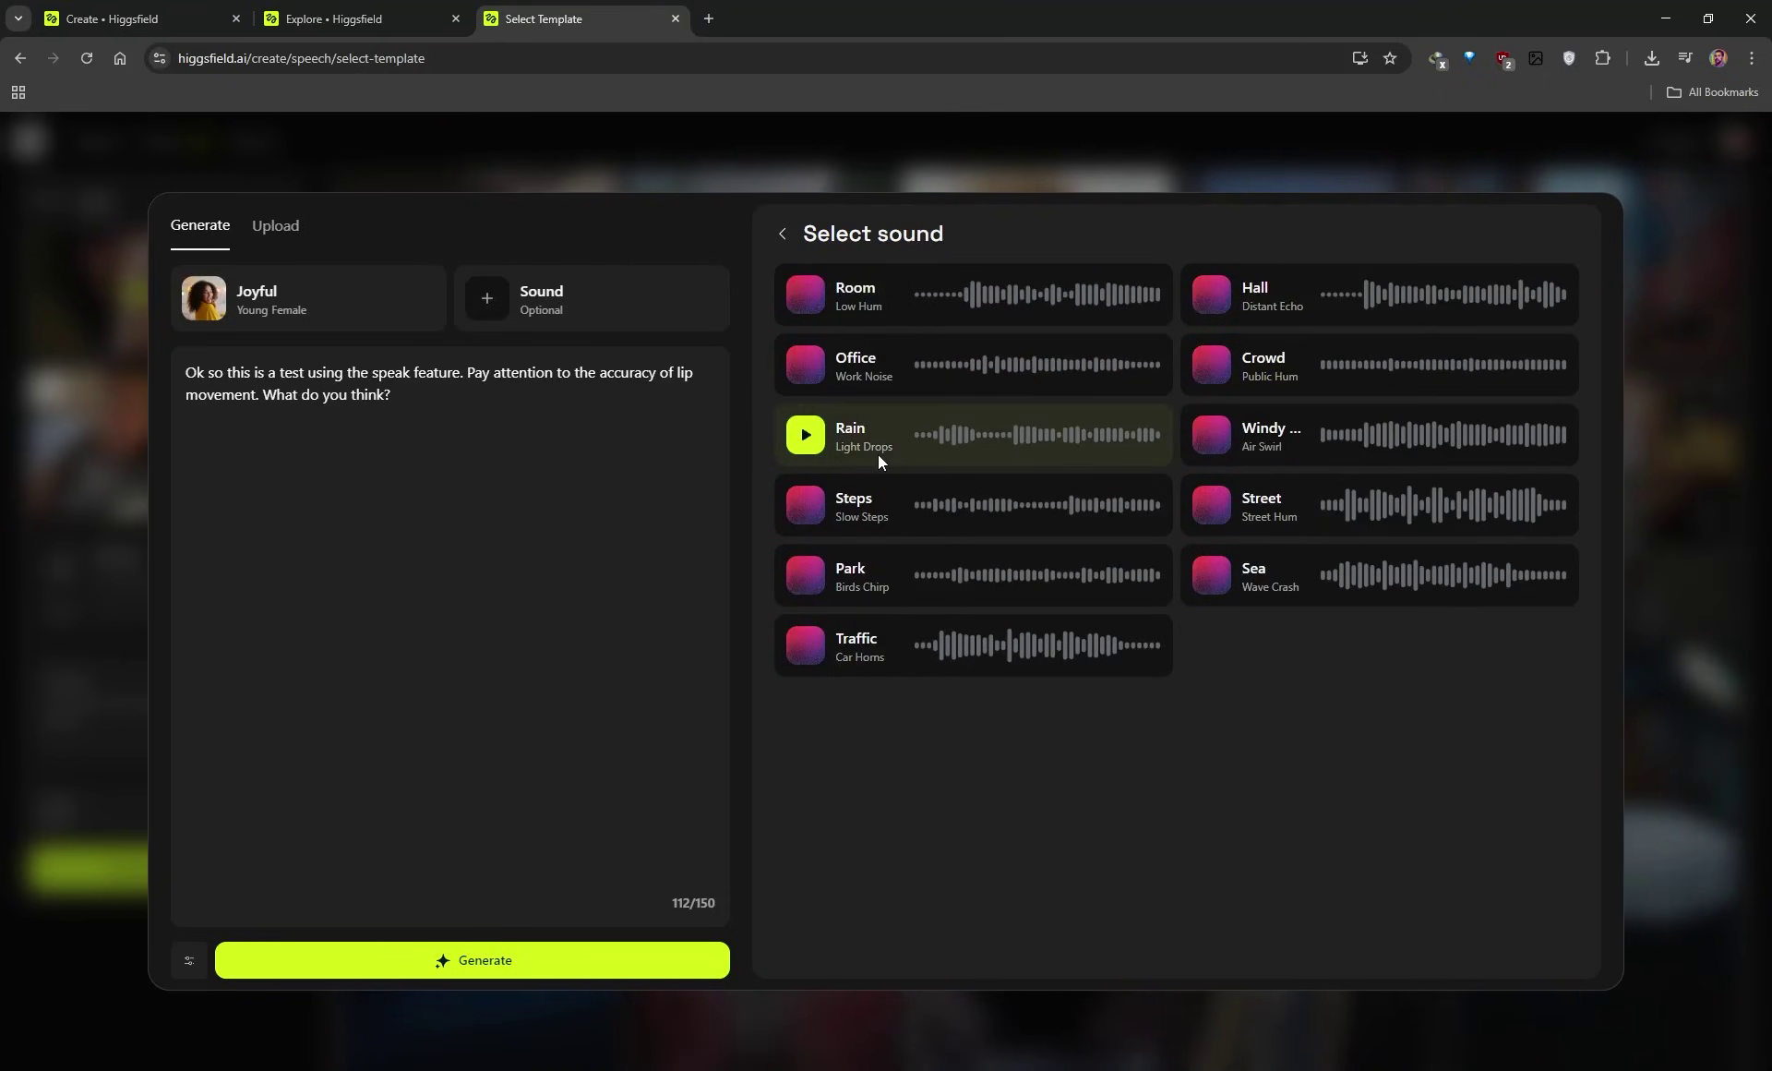
click(1214, 511)
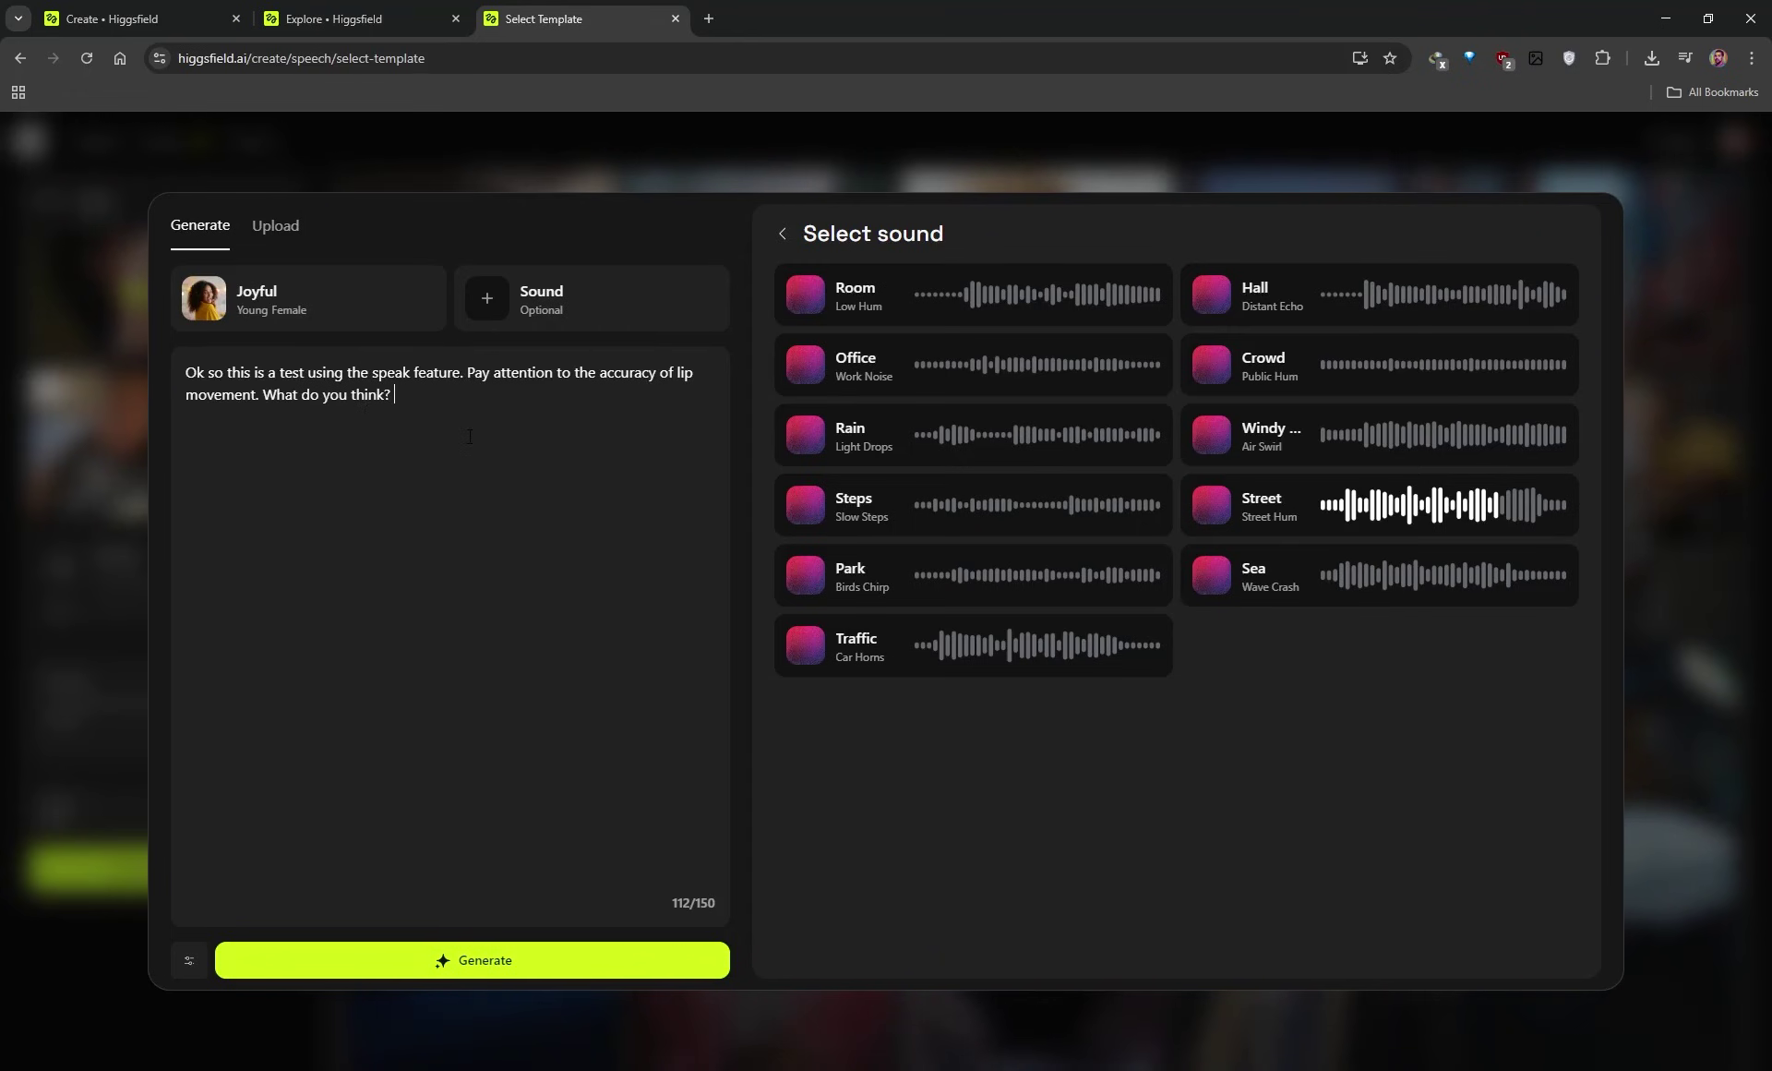
- Generate and play the speech clip with the Joyful voice, and keep the Danica clip as the avatar's audio
click(452, 969)
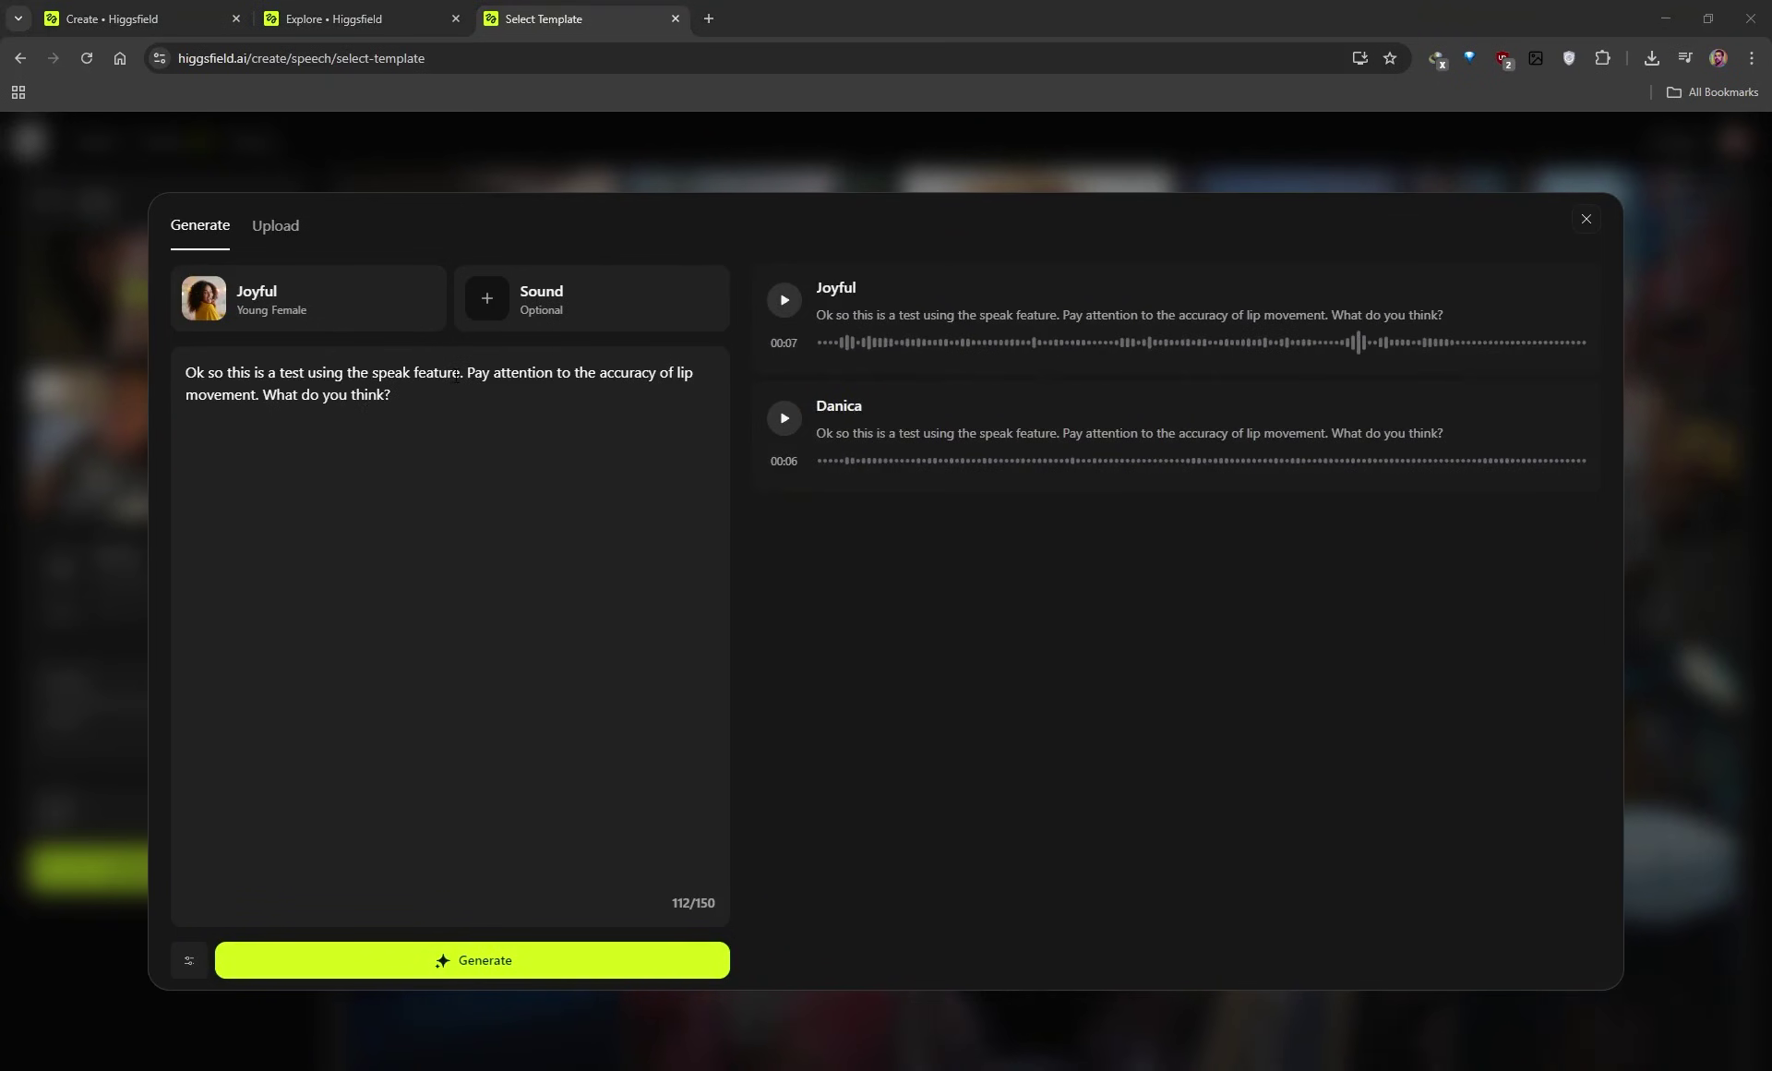
click(784, 302)
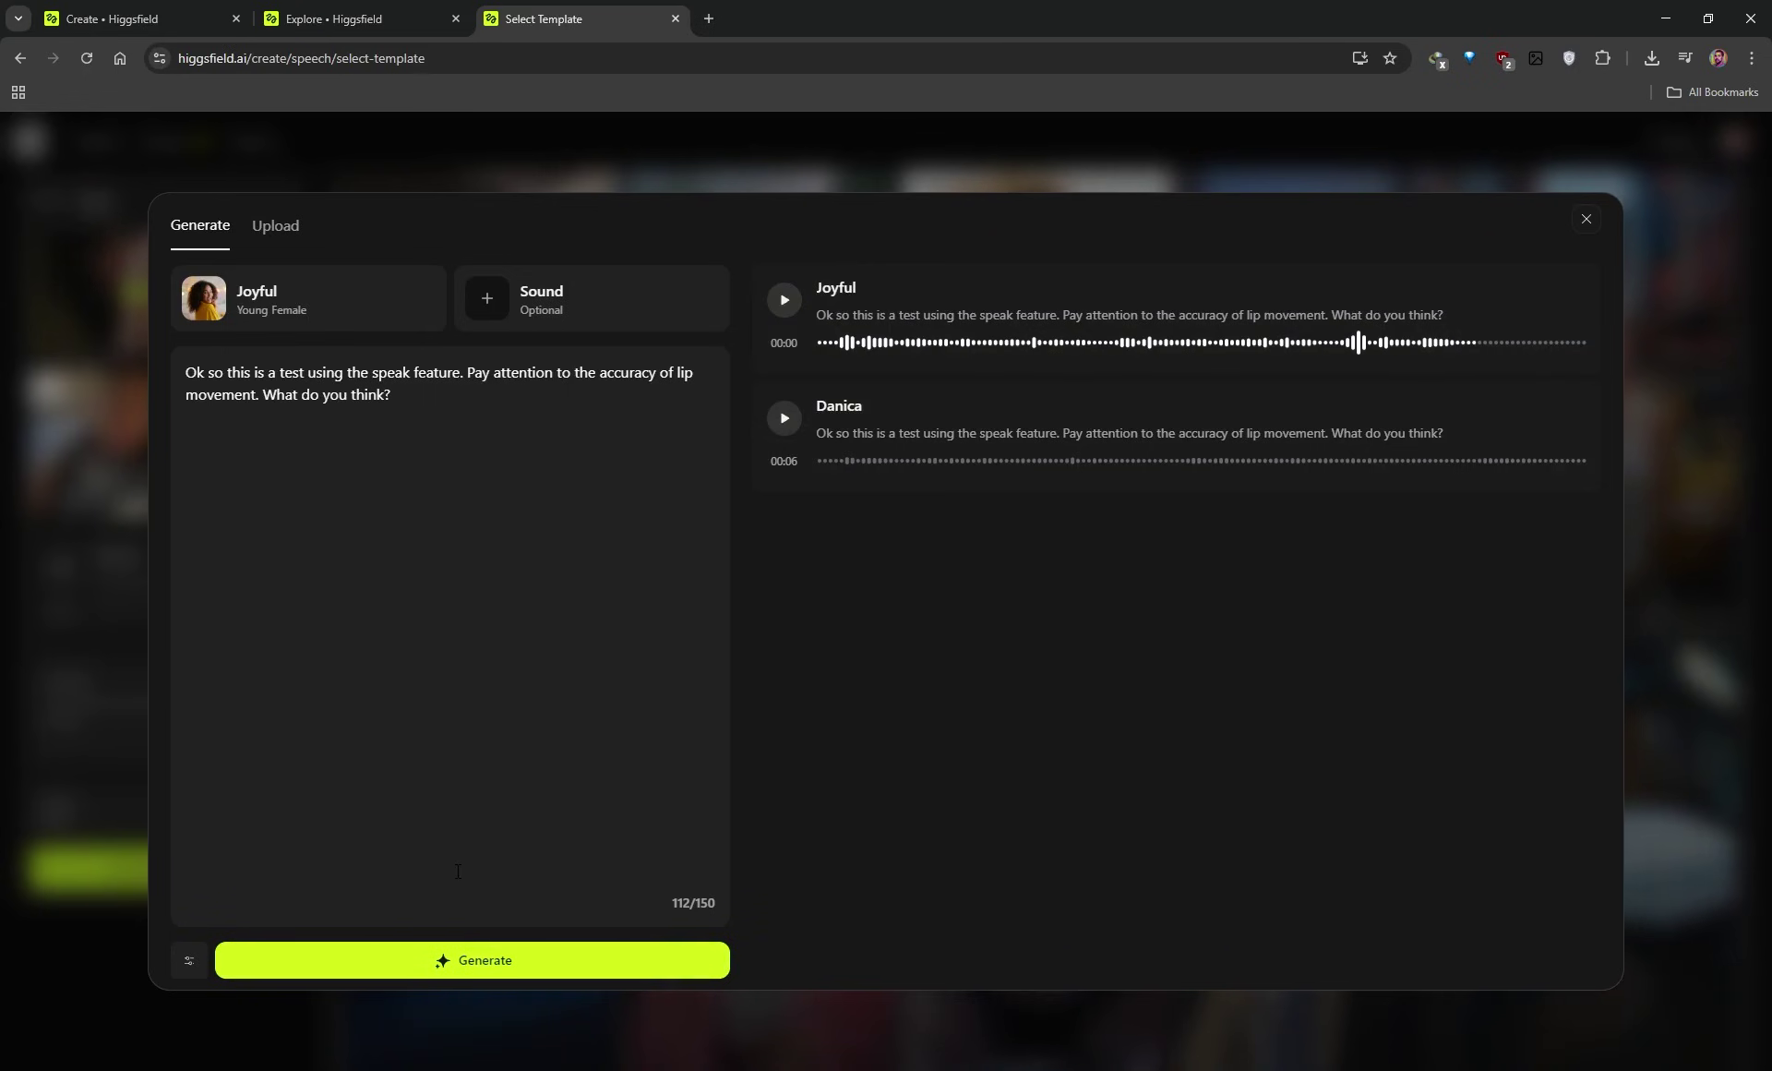
click(189, 960)
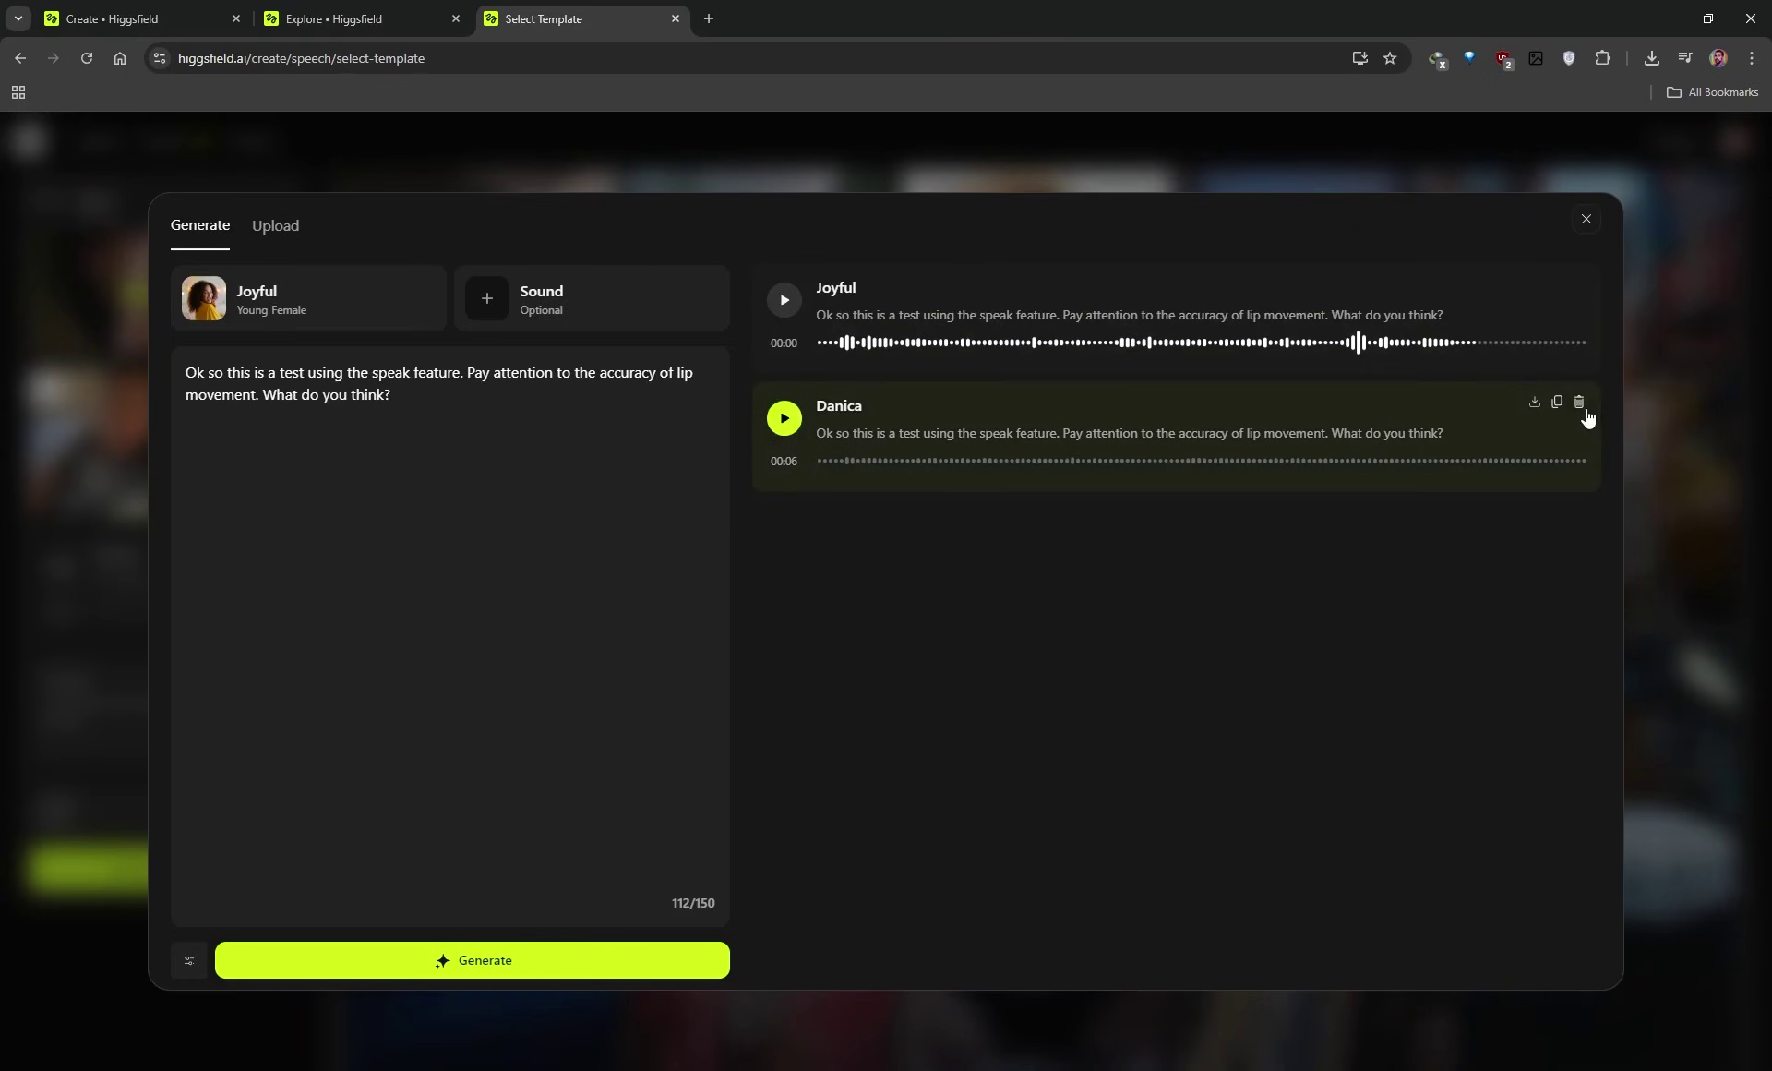
click(906, 420)
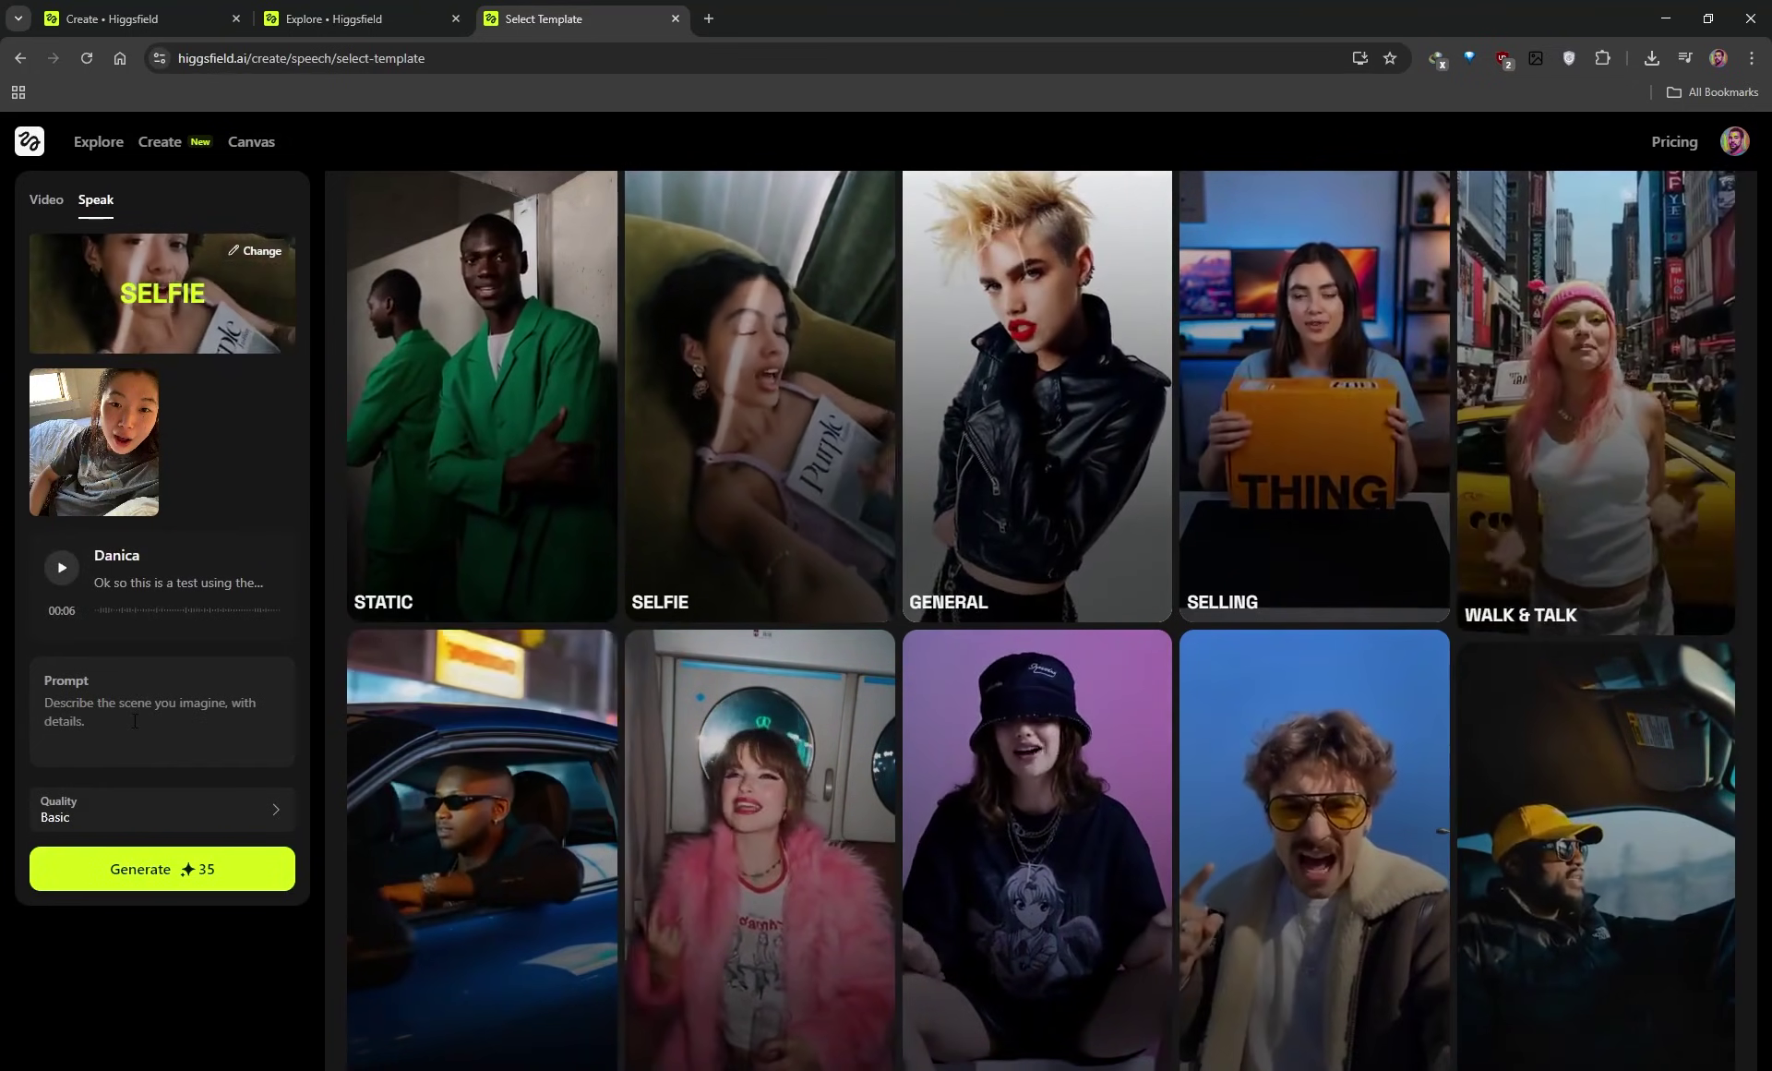
- Check the avatar video's quality options, trying High and returning to Basic
click(209, 811)
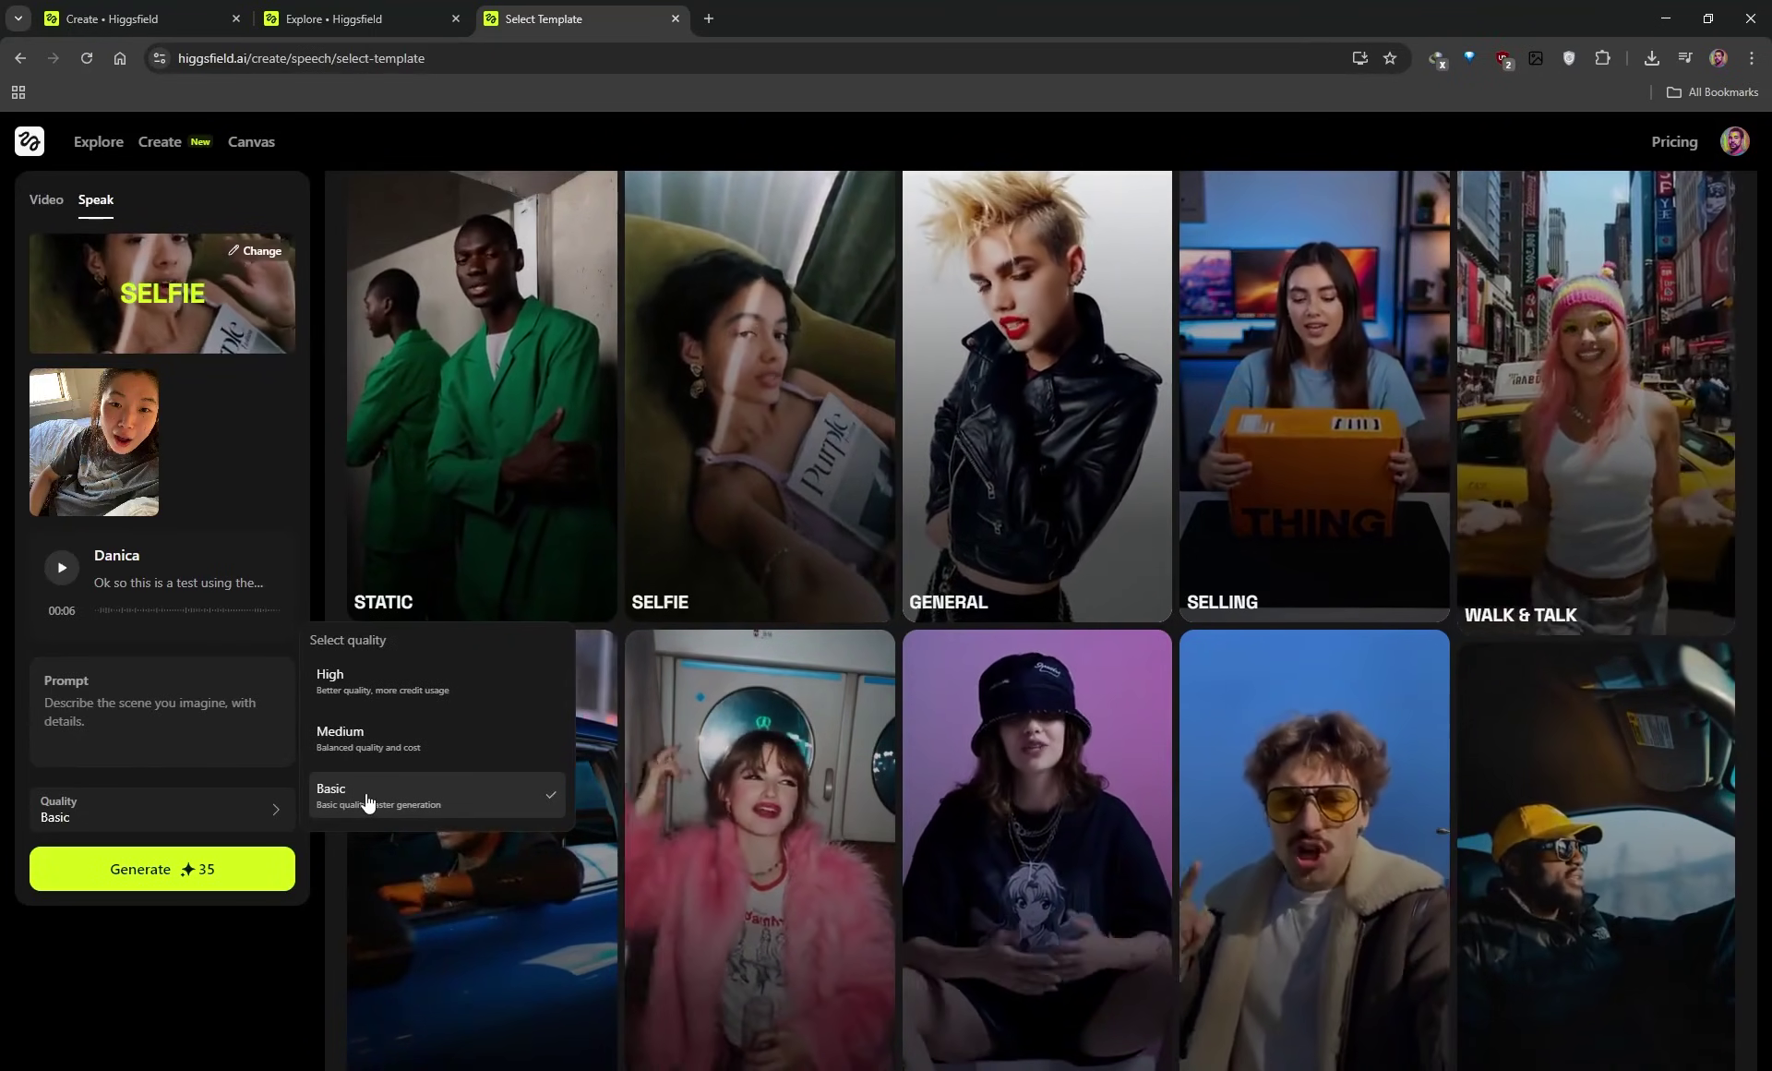
click(187, 960)
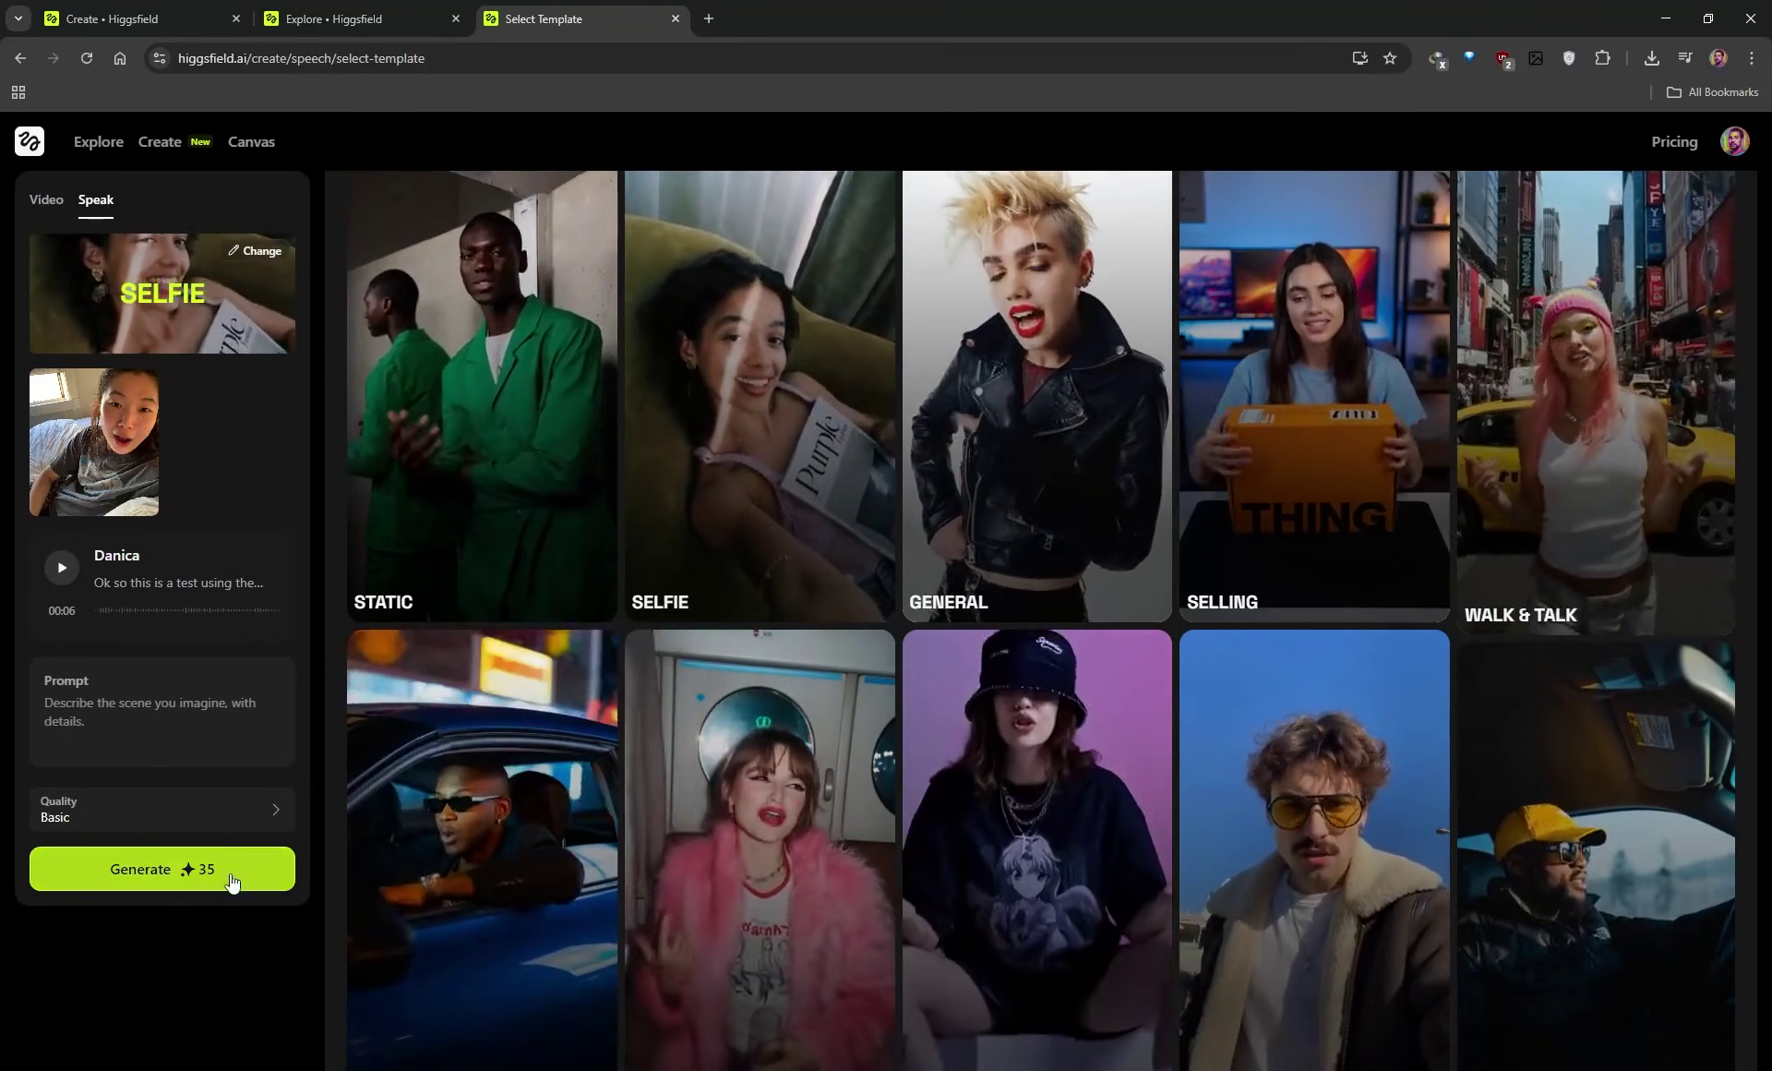
click(237, 820)
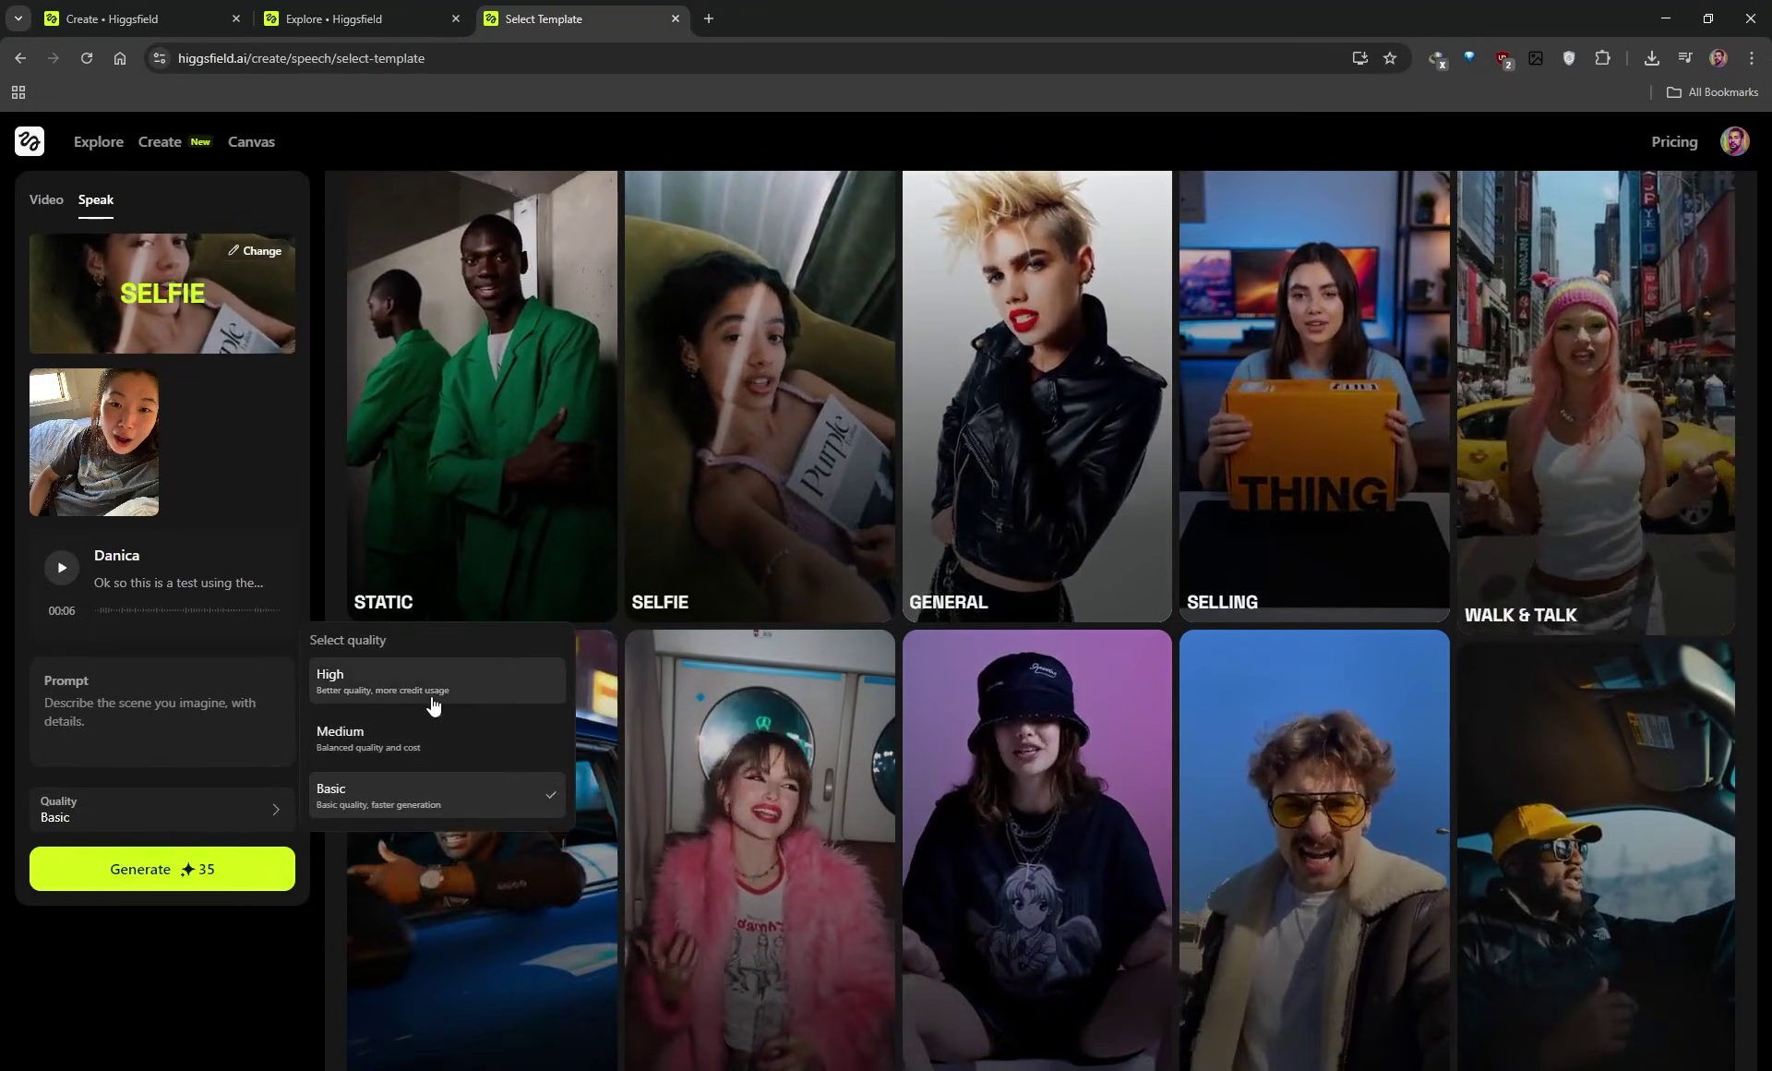
click(387, 681)
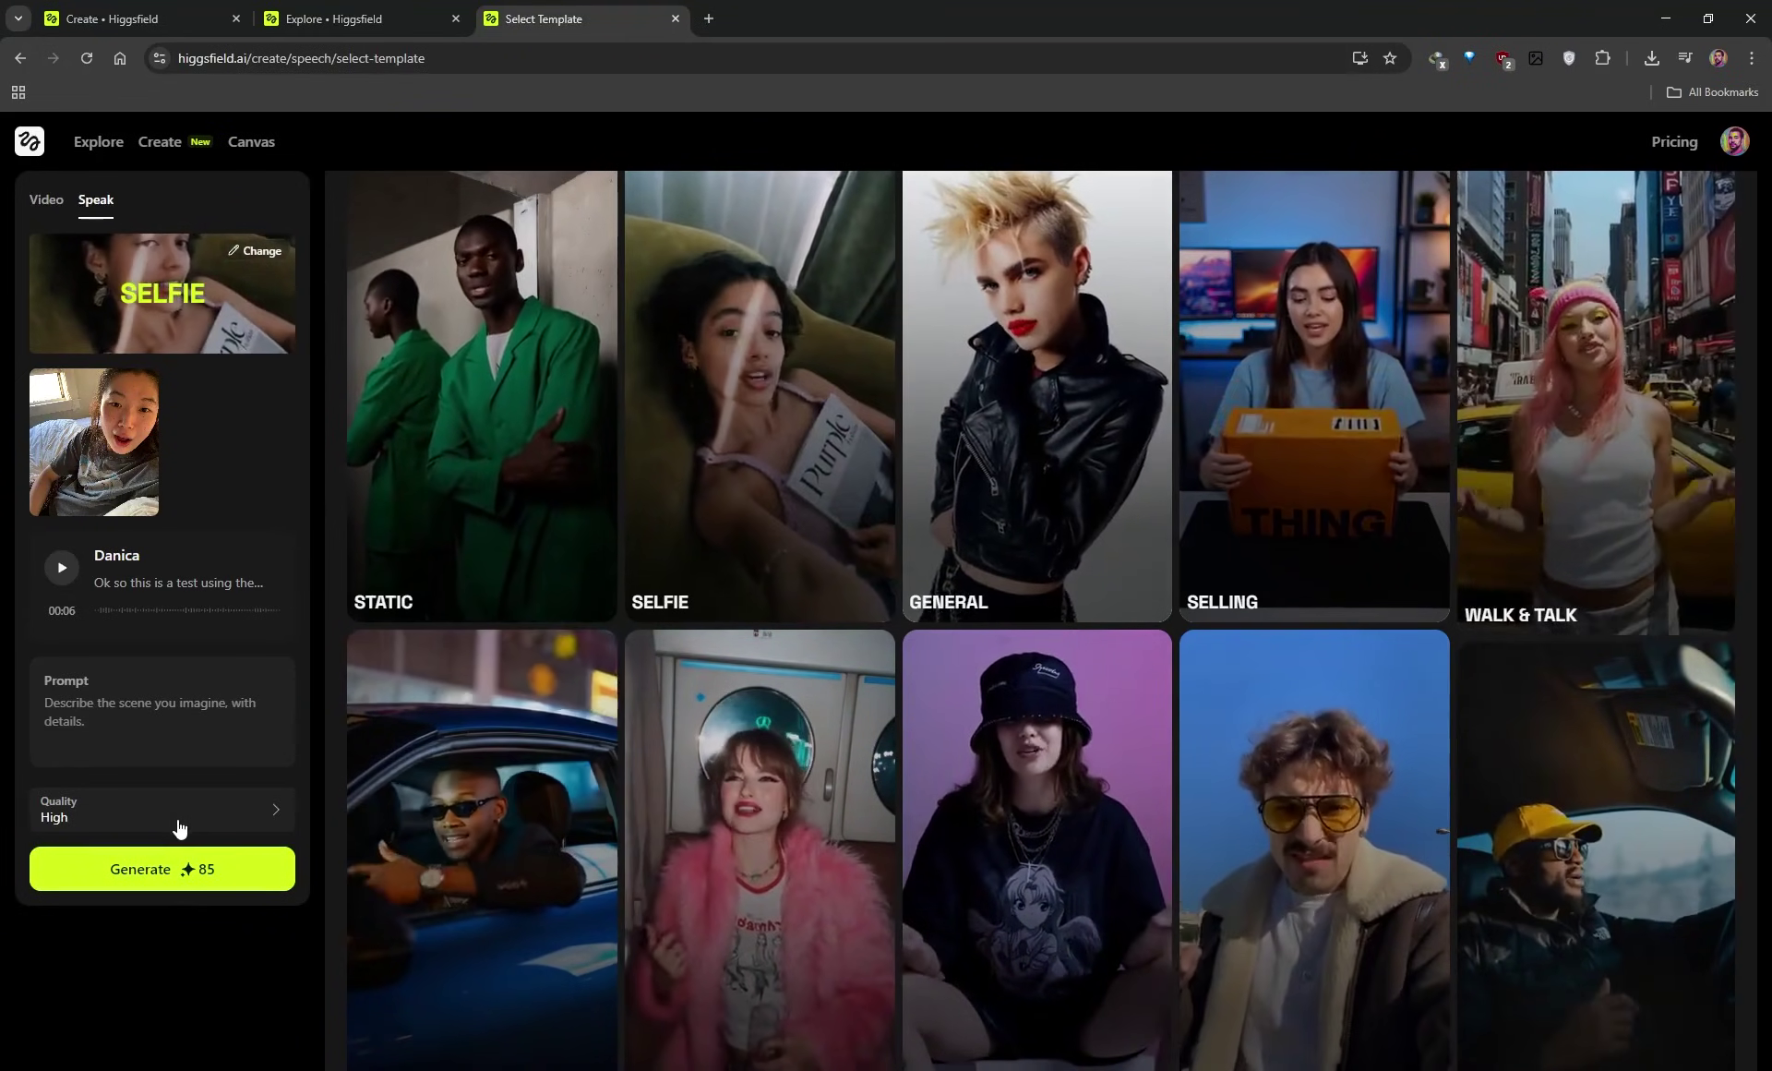
click(177, 824)
click(354, 797)
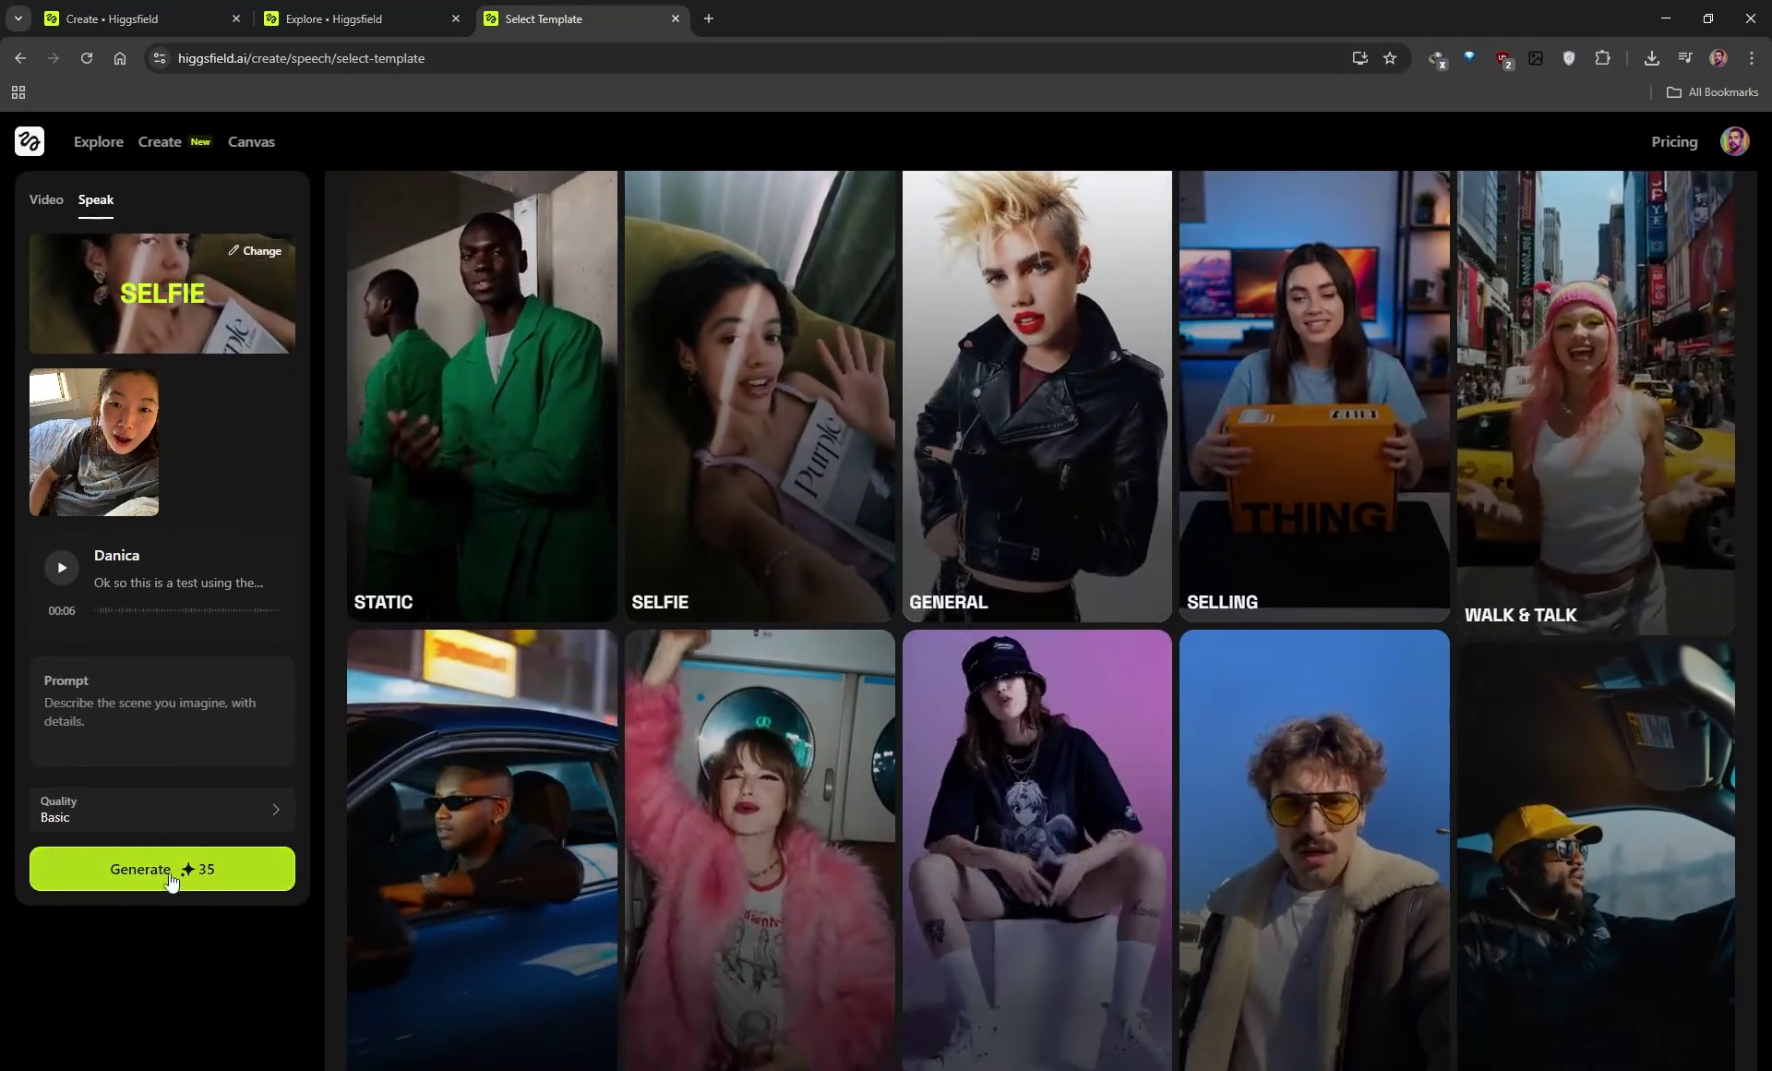
- Play the generated Selfie talking-avatar video to check its lip movement
click(386, 22)
click(207, 9)
click(553, 19)
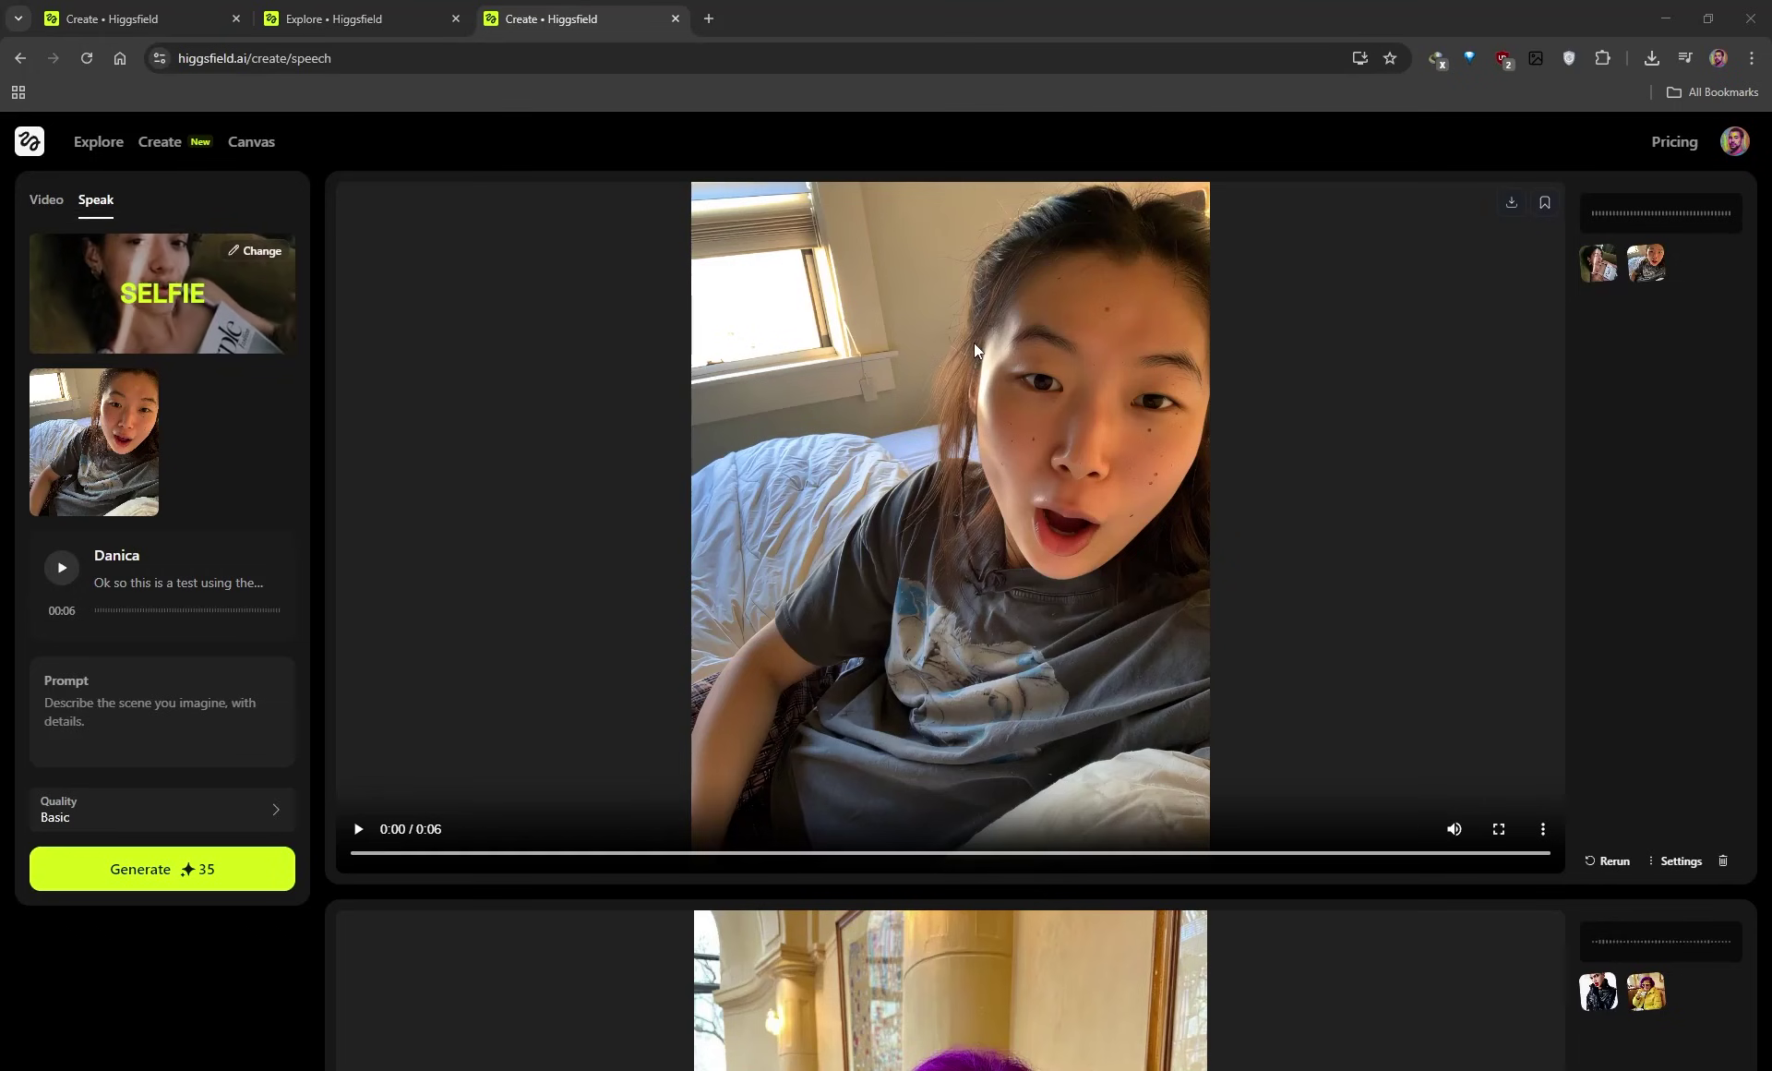
click(359, 828)
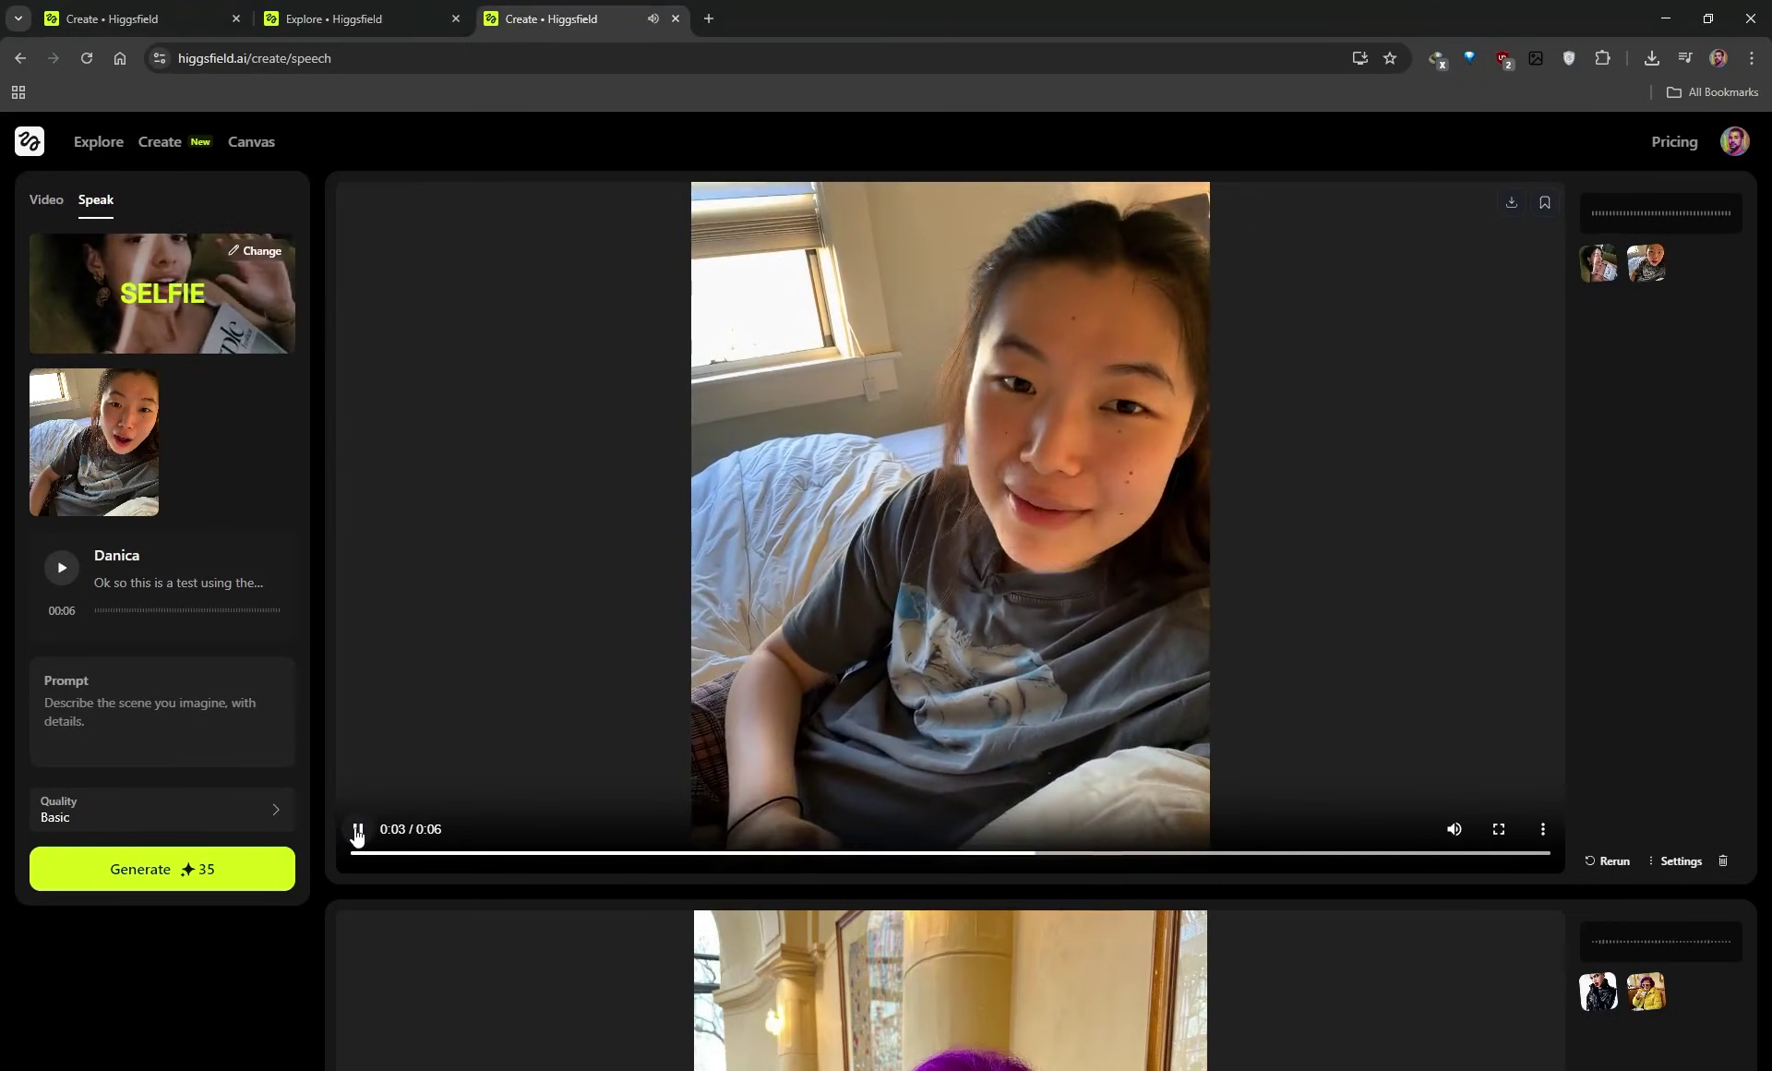
click(358, 829)
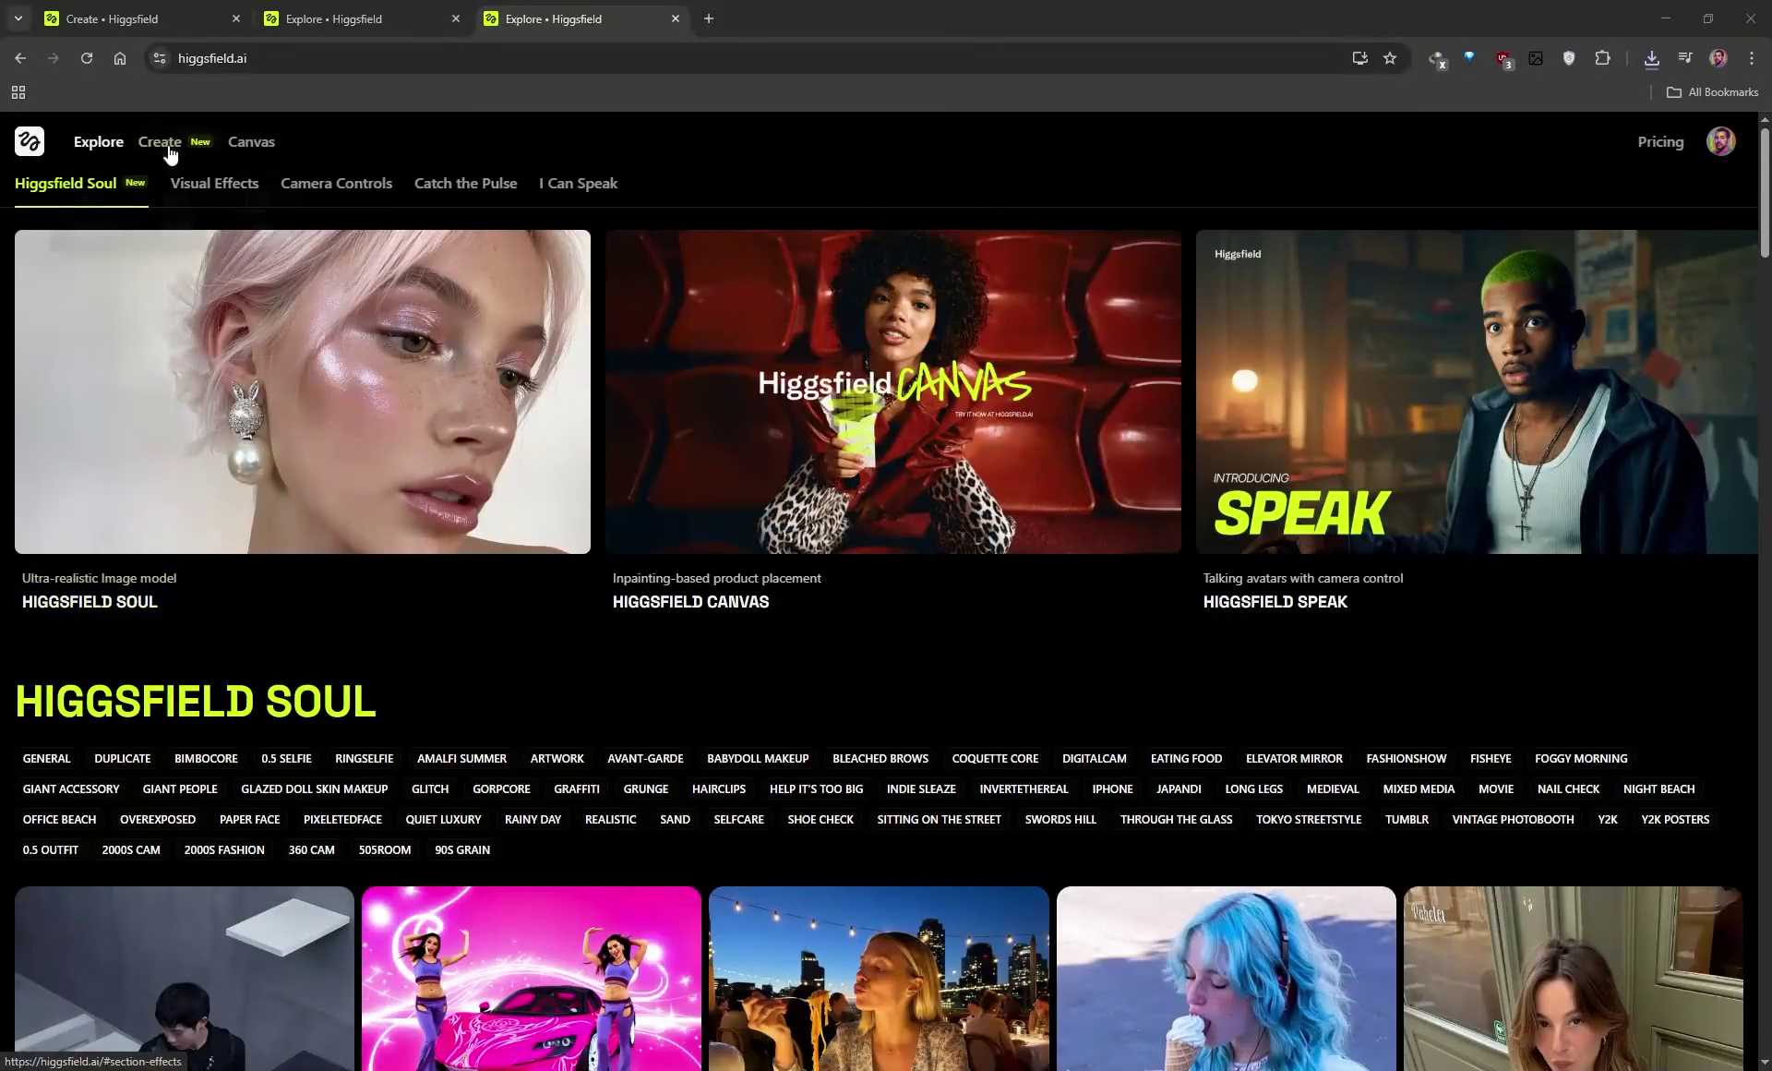
- Browse the sections of the Explore page and open the full Visual Effects collection
click(170, 155)
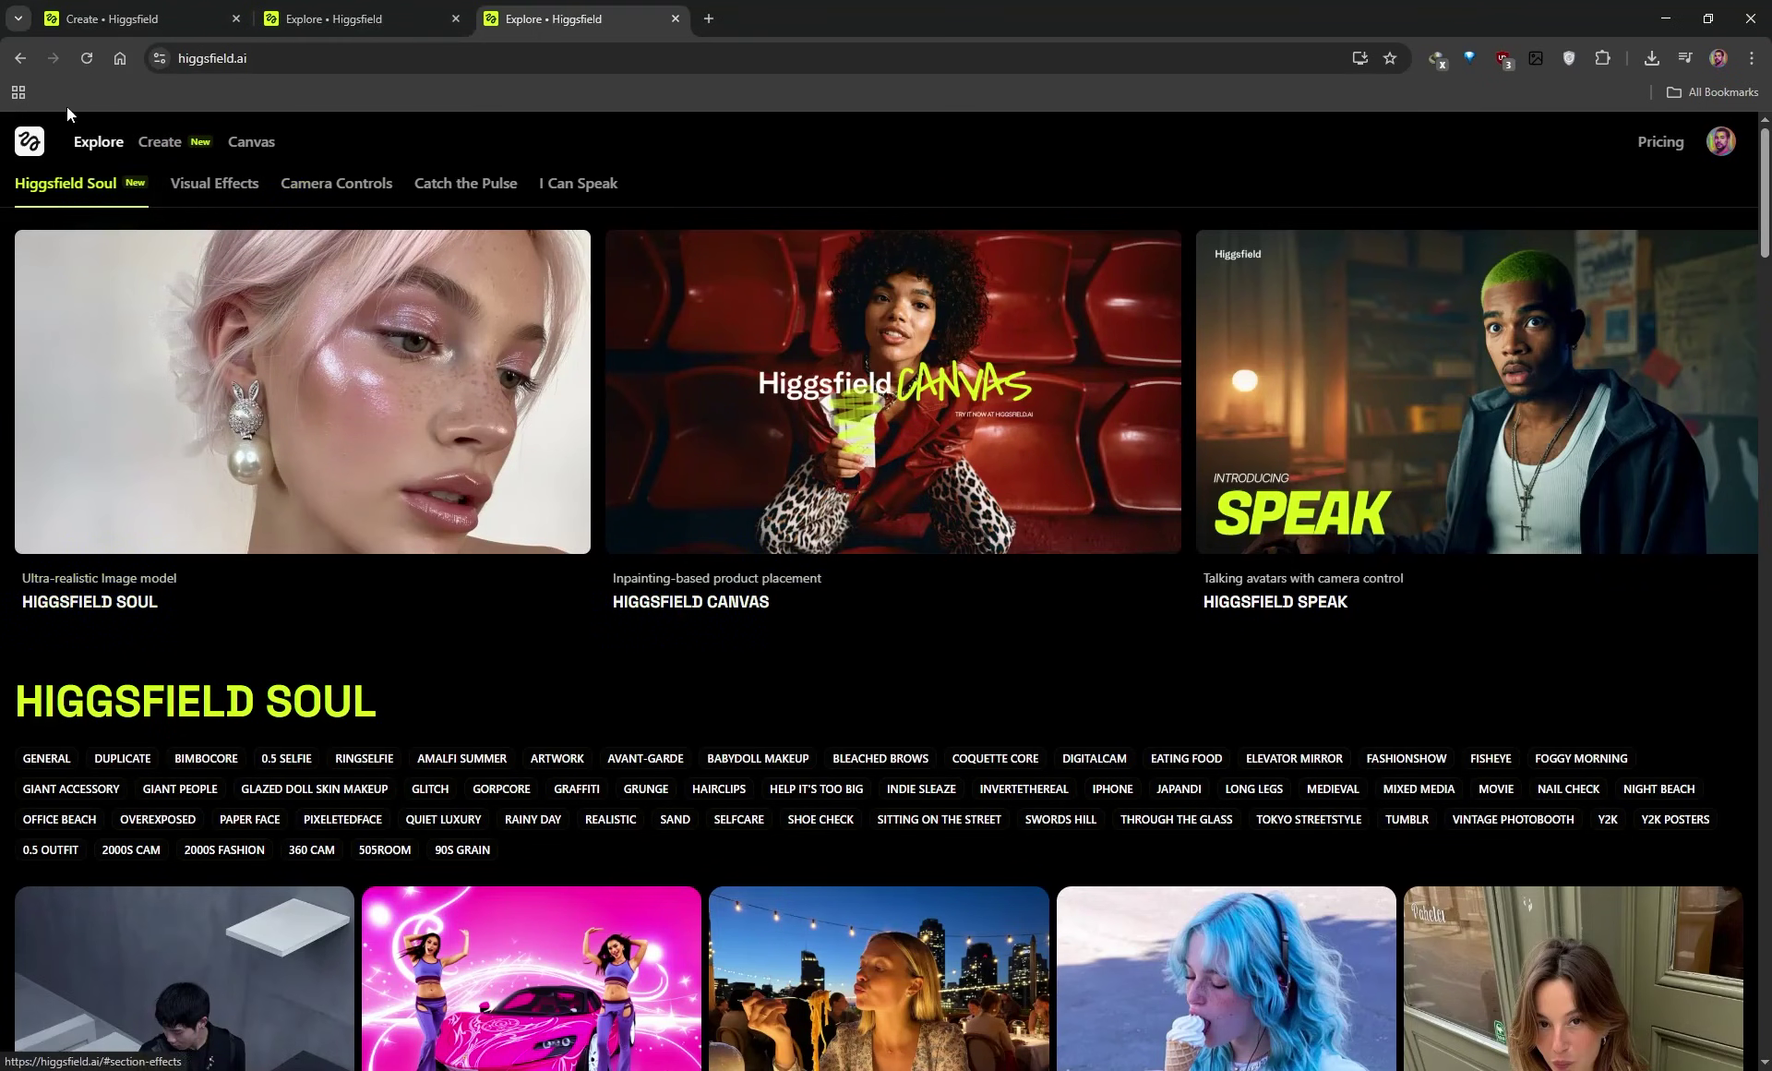
scroll(495, 705, down, 9)
scroll(499, 705, up, 3)
scroll(499, 705, down, 12)
scroll(185, 459, up, 1)
scroll(153, 489, down, 4)
scroll(826, 648, up, 5)
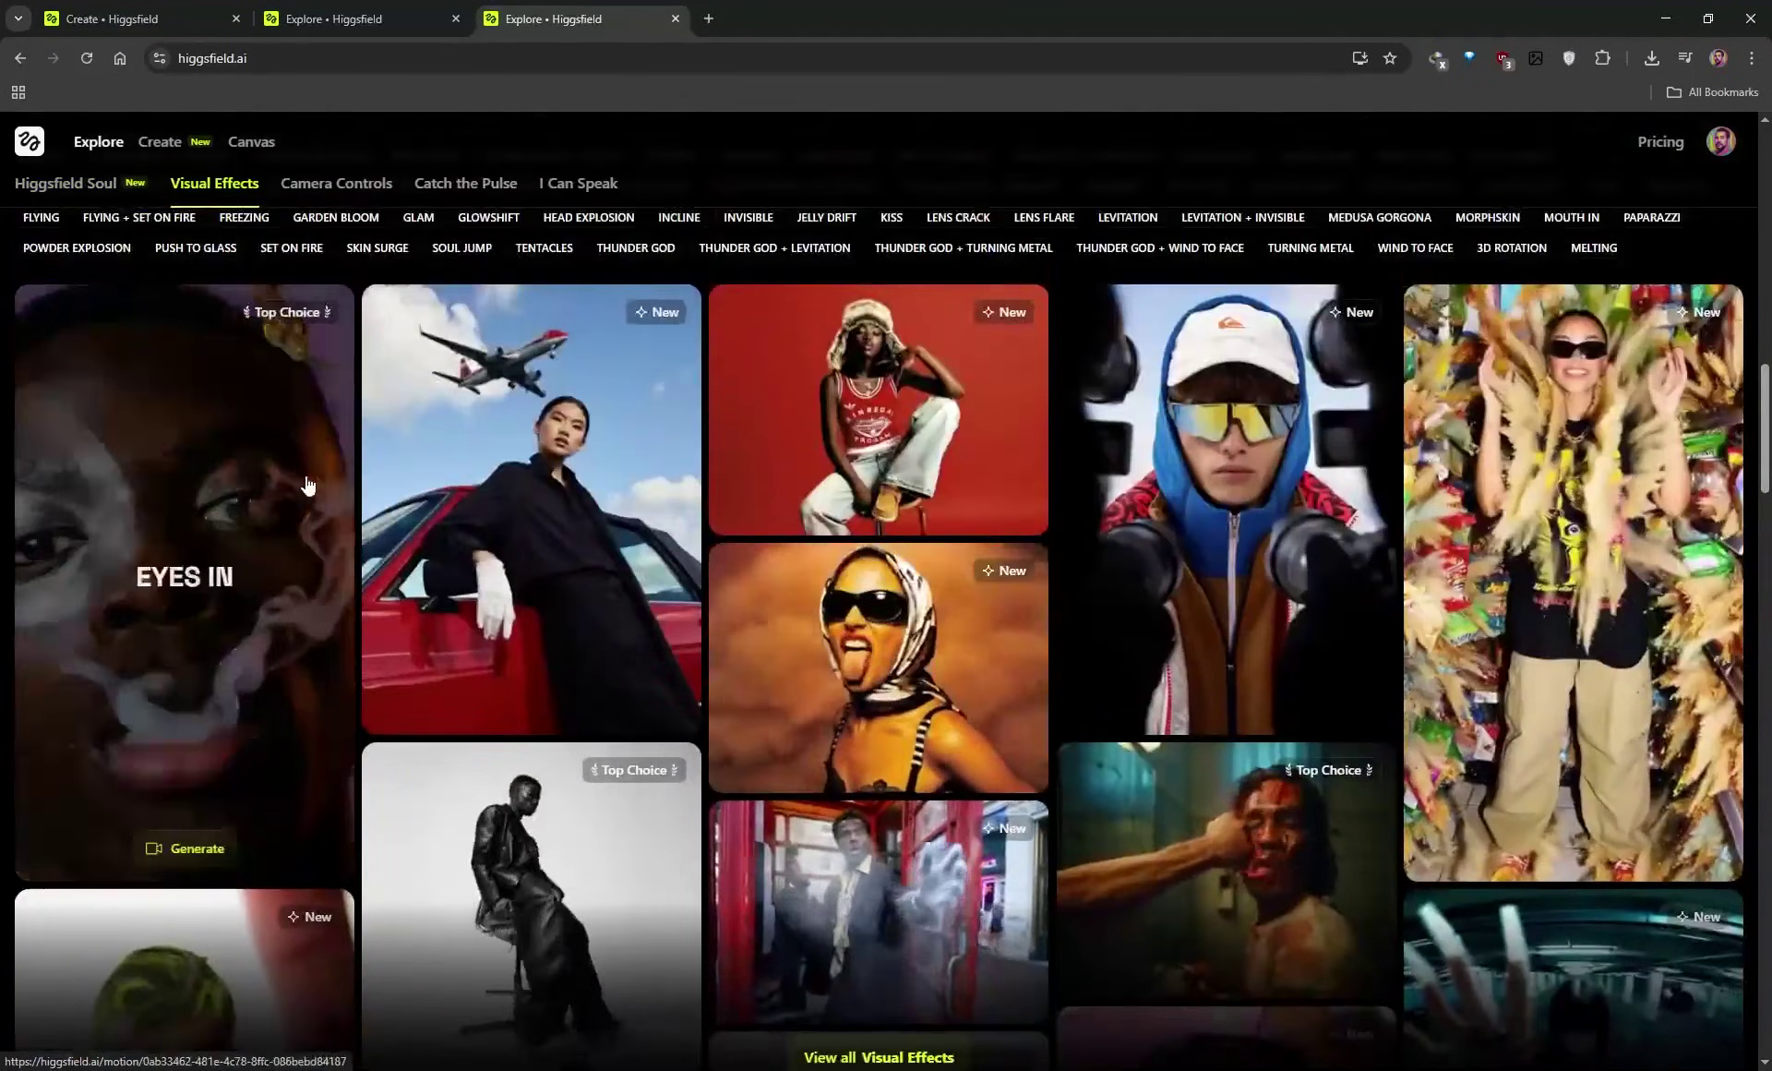
scroll(701, 637, down, 4)
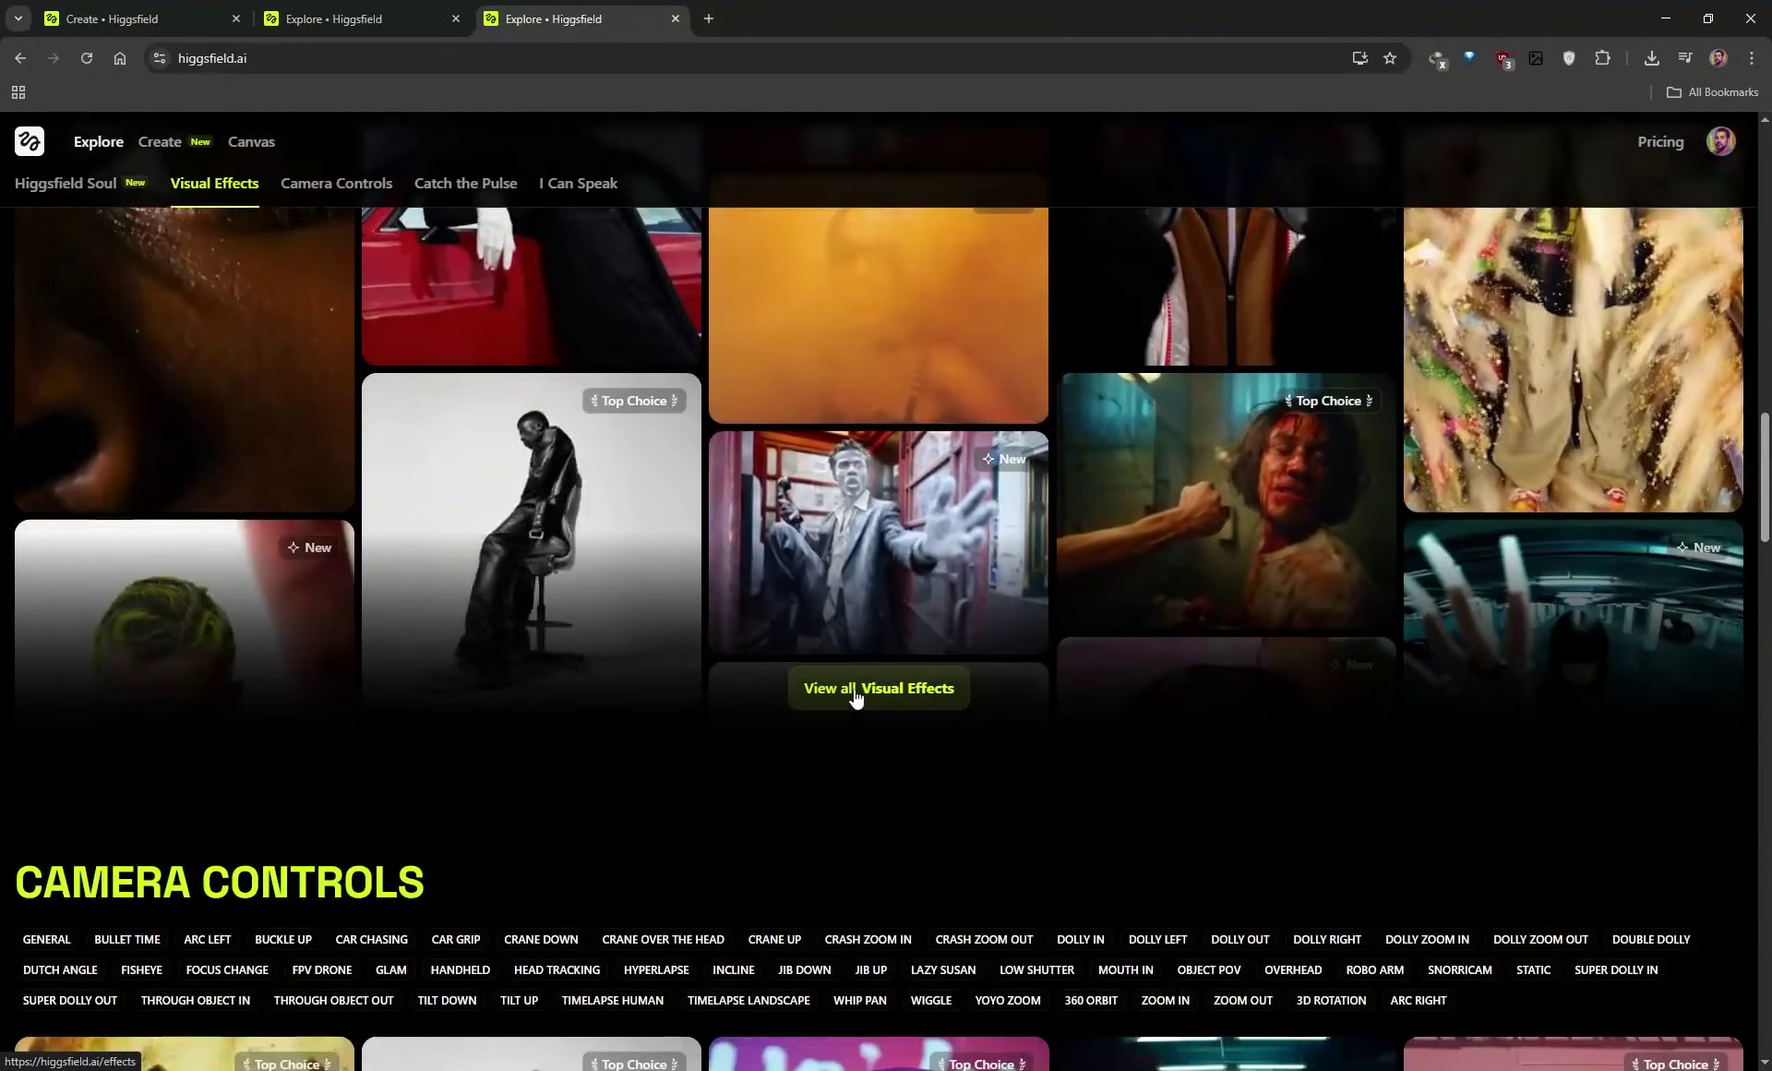
click(850, 699)
- Look over the visual effects gallery and open the Eyes In effect
scroll(494, 624, down, 1)
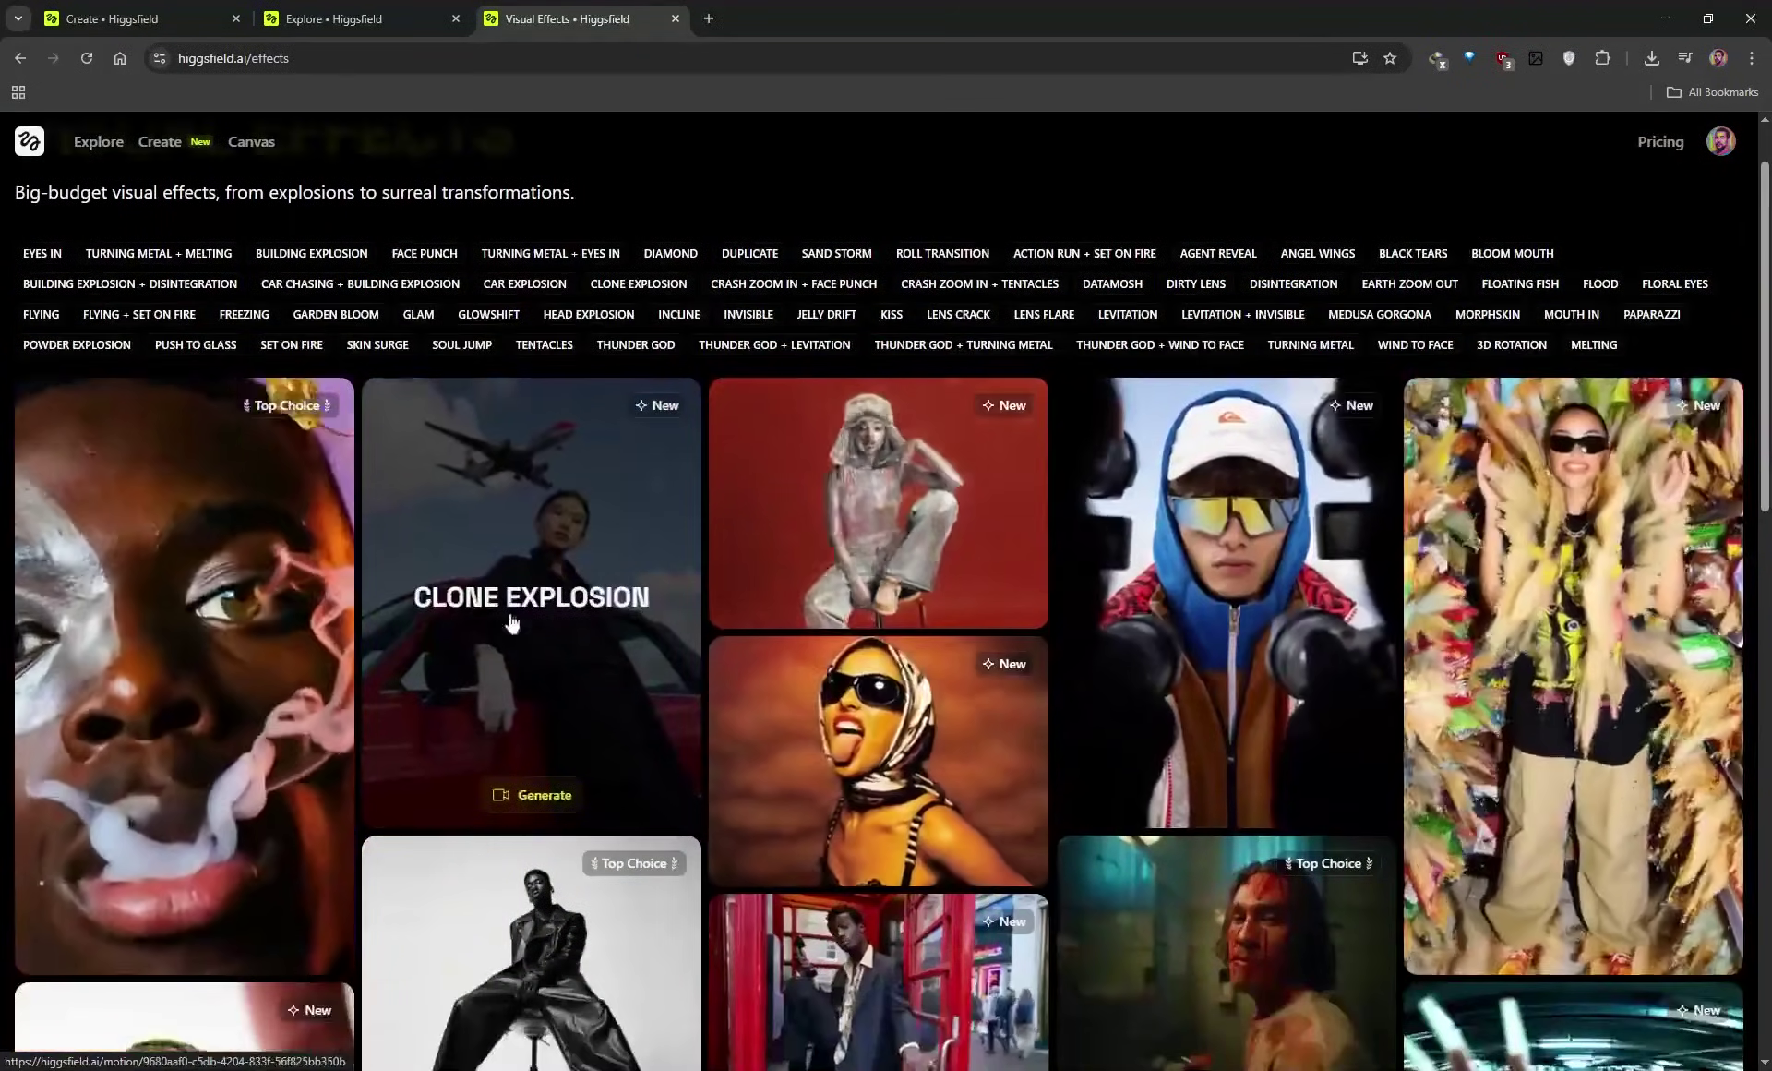
scroll(1126, 535, down, 2)
scroll(277, 563, up, 1)
scroll(274, 568, down, 3)
click(237, 348)
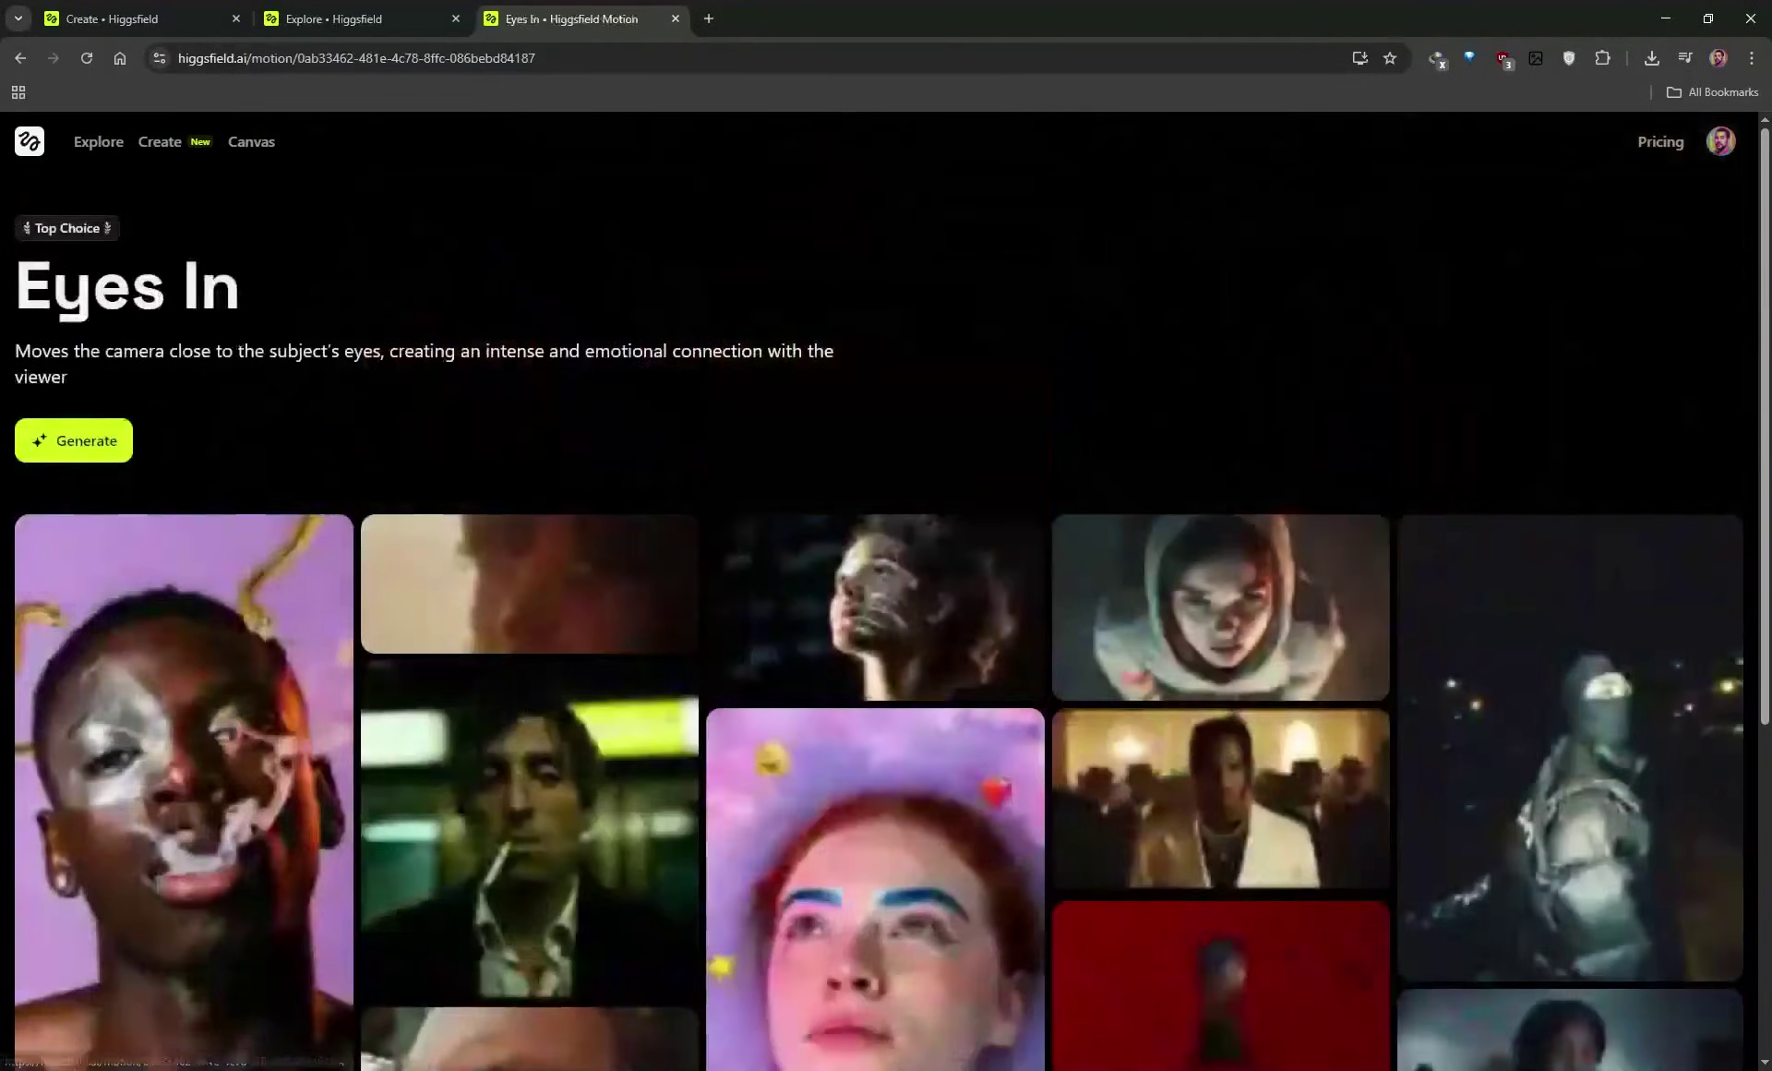
- Examine the example clips on the Eyes In effect page
scroll(906, 584, down, 2)
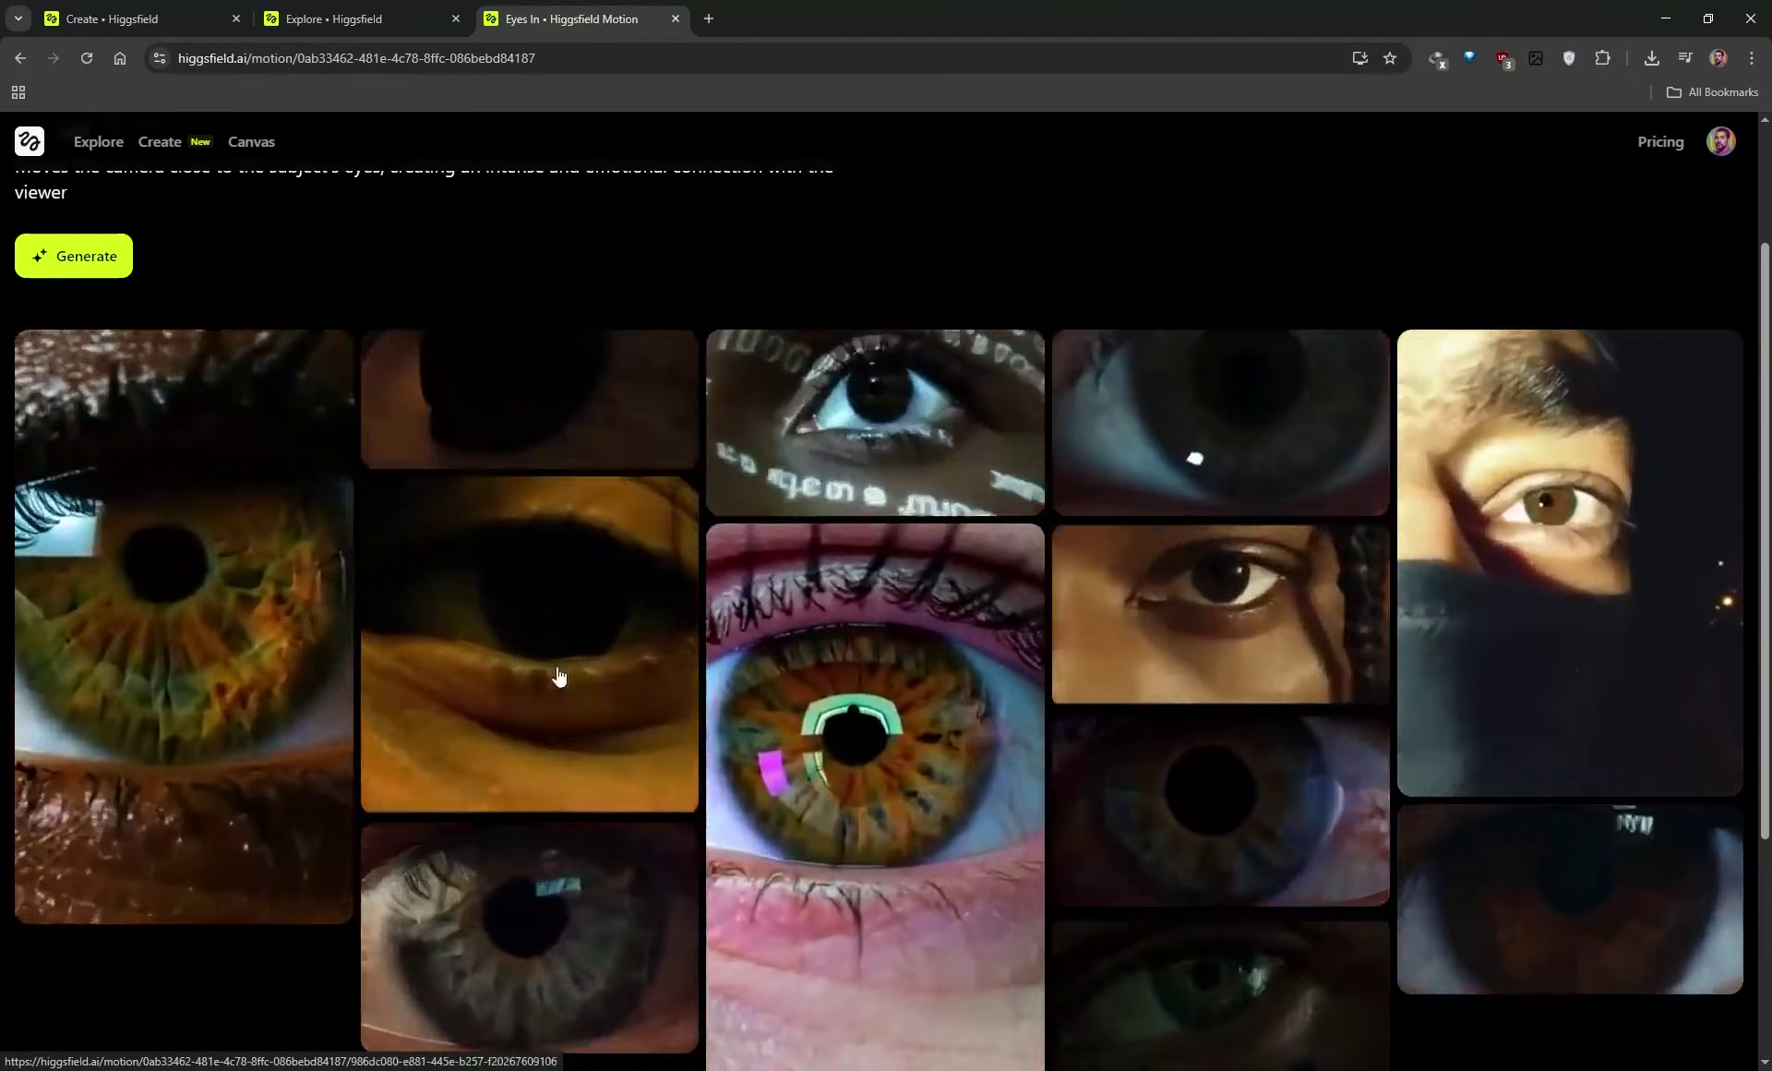
scroll(1512, 729, down, 1)
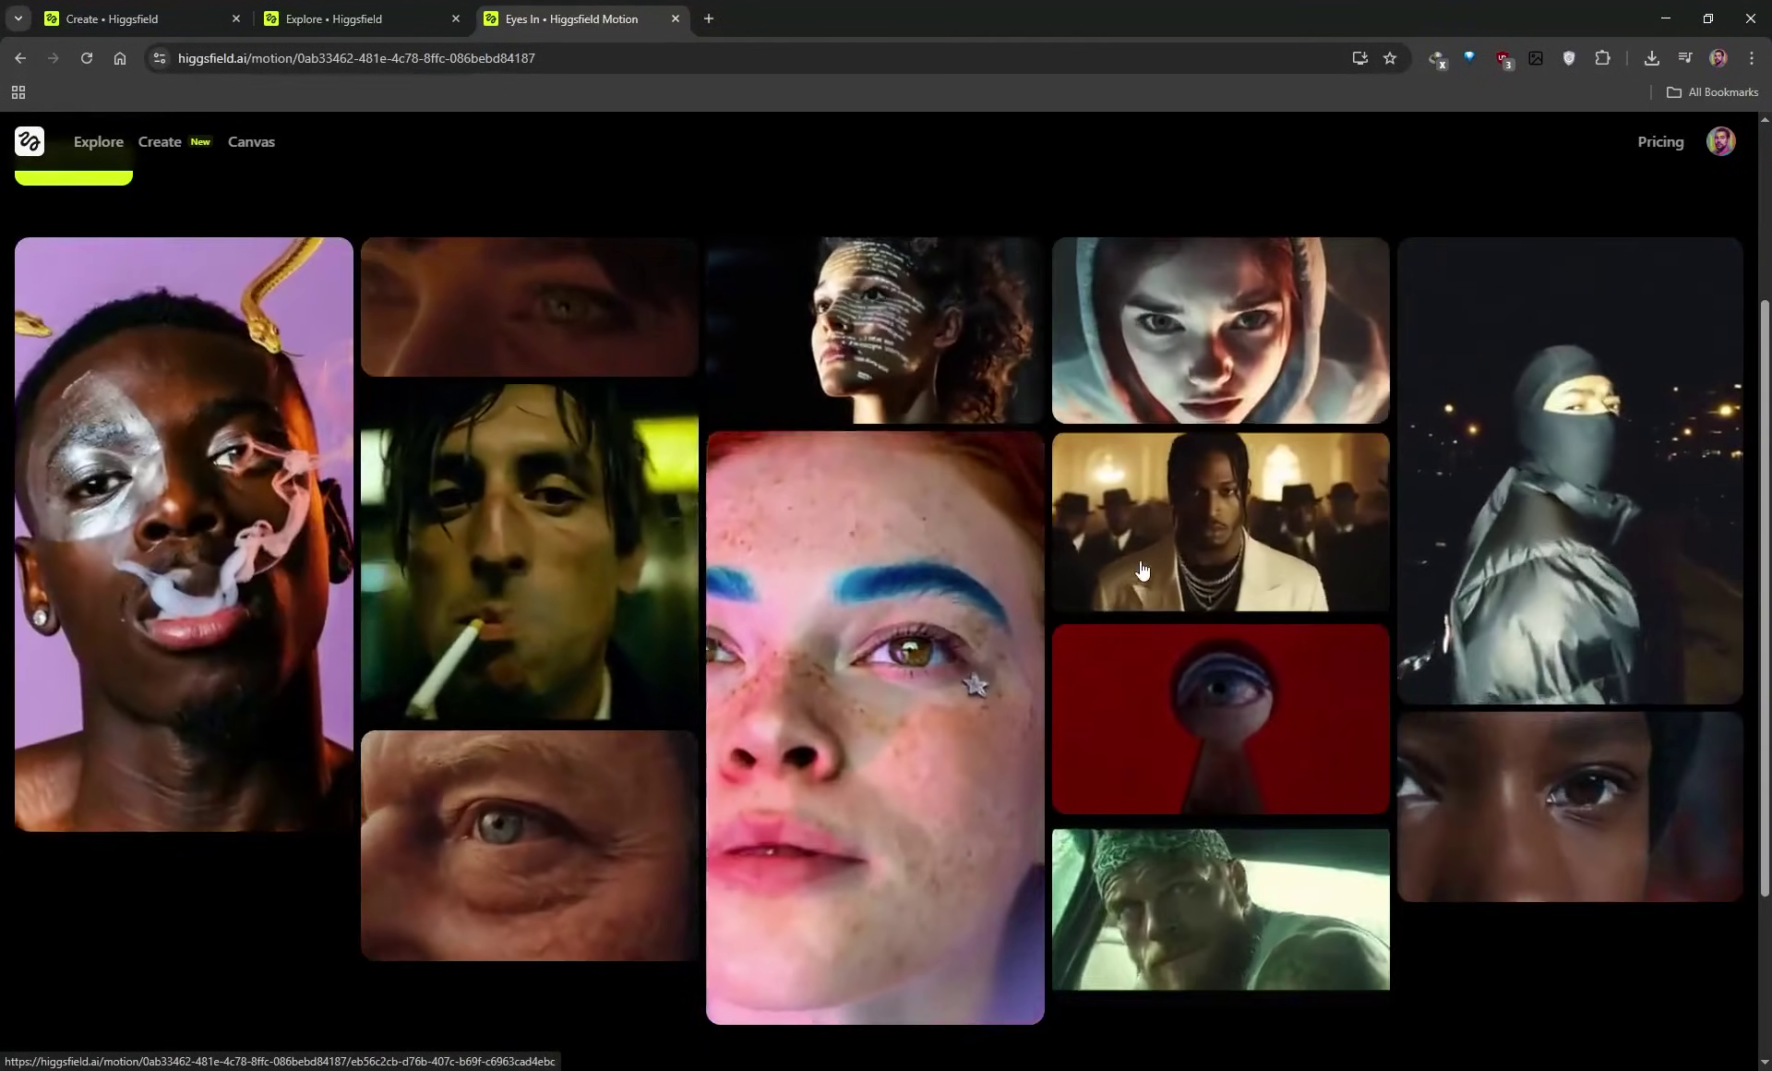
scroll(997, 570, up, 2)
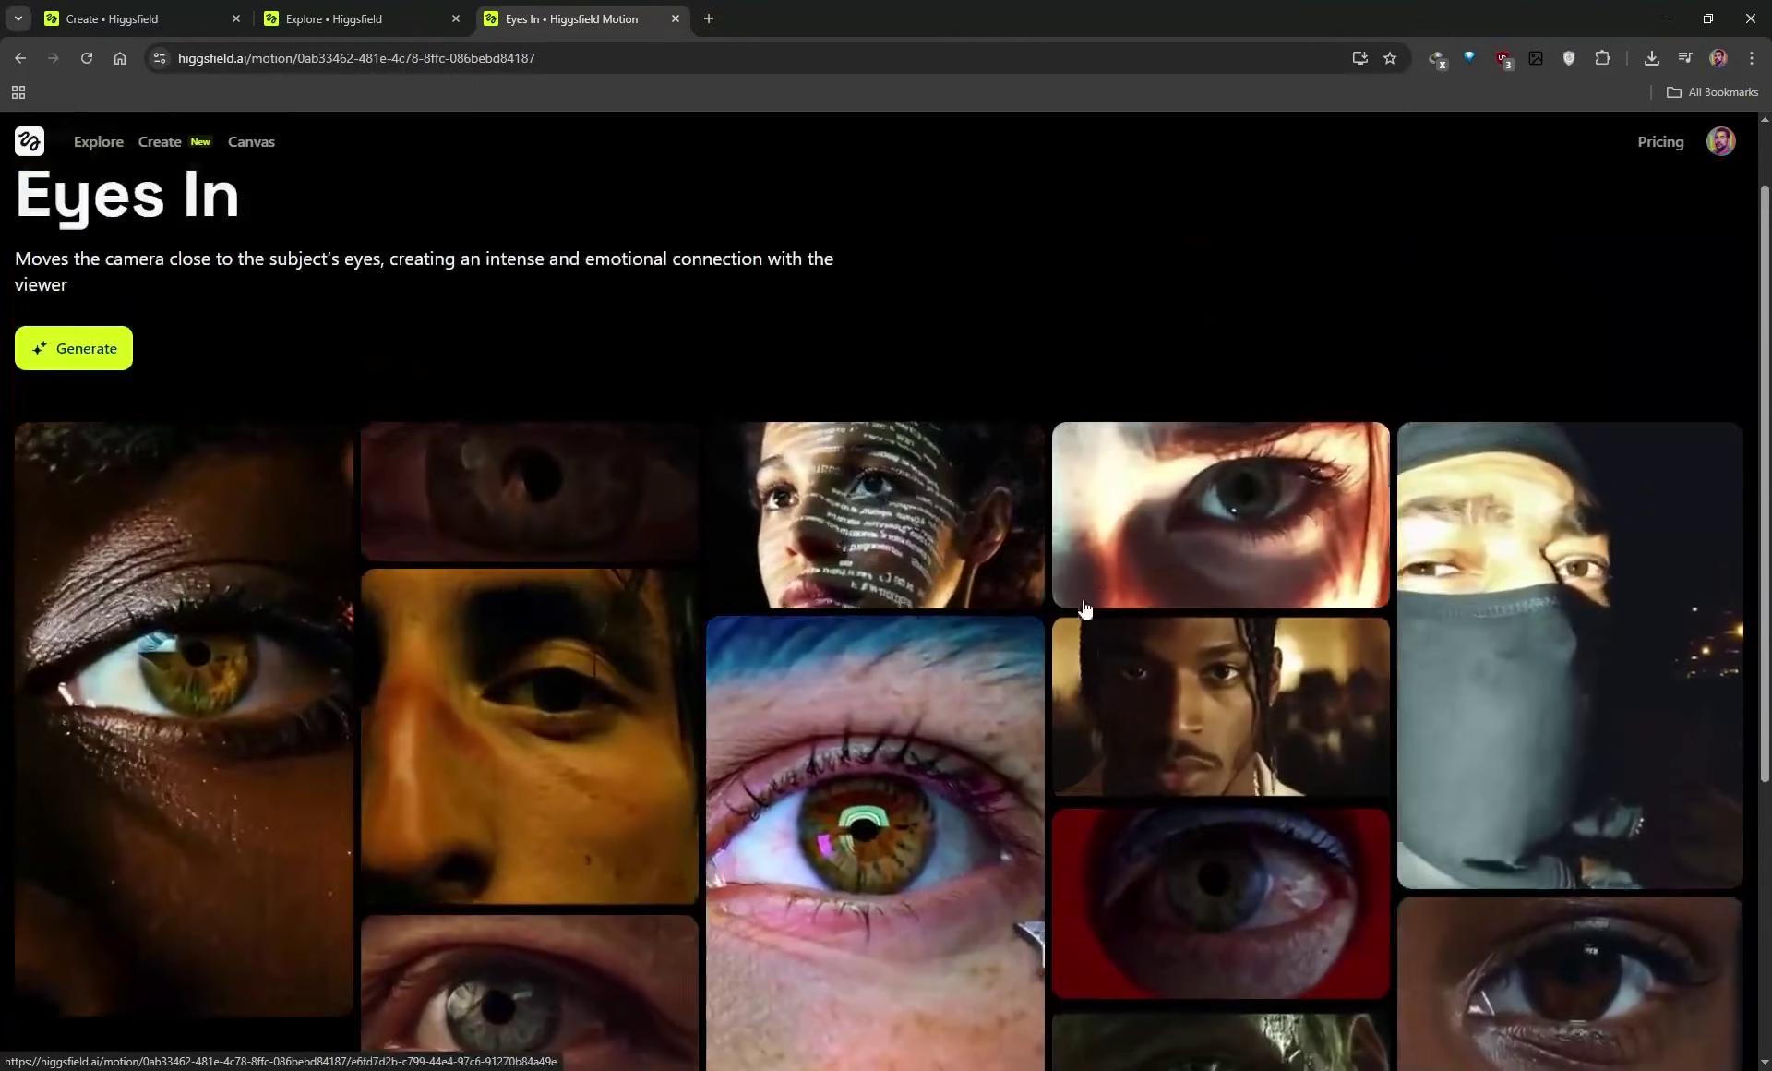
scroll(851, 573, down, 2)
scroll(845, 581, up, 1)
scroll(840, 586, down, 2)
scroll(646, 628, up, 4)
scroll(477, 673, down, 3)
scroll(277, 572, up, 3)
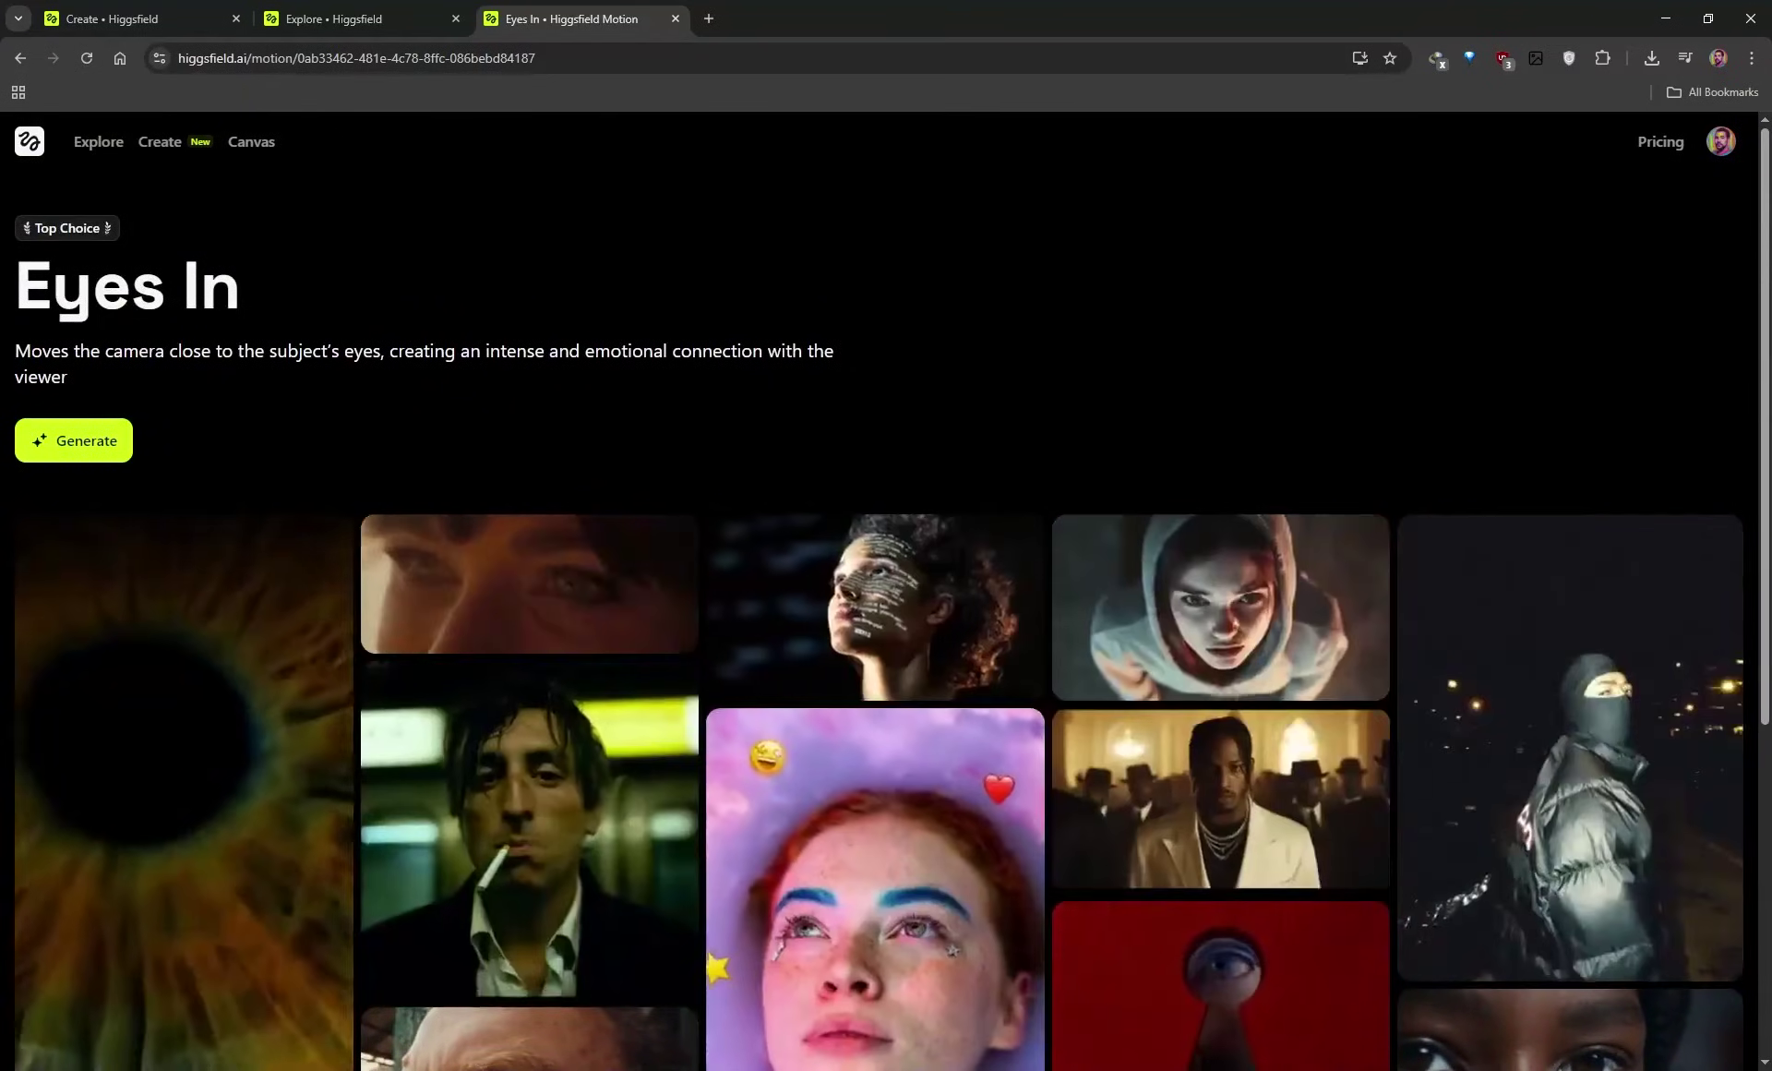
- Open the pricing page and compare the monthly Basic, Pro and Ultimate plans, highlighting the Pro and Ultimate names
click(1660, 141)
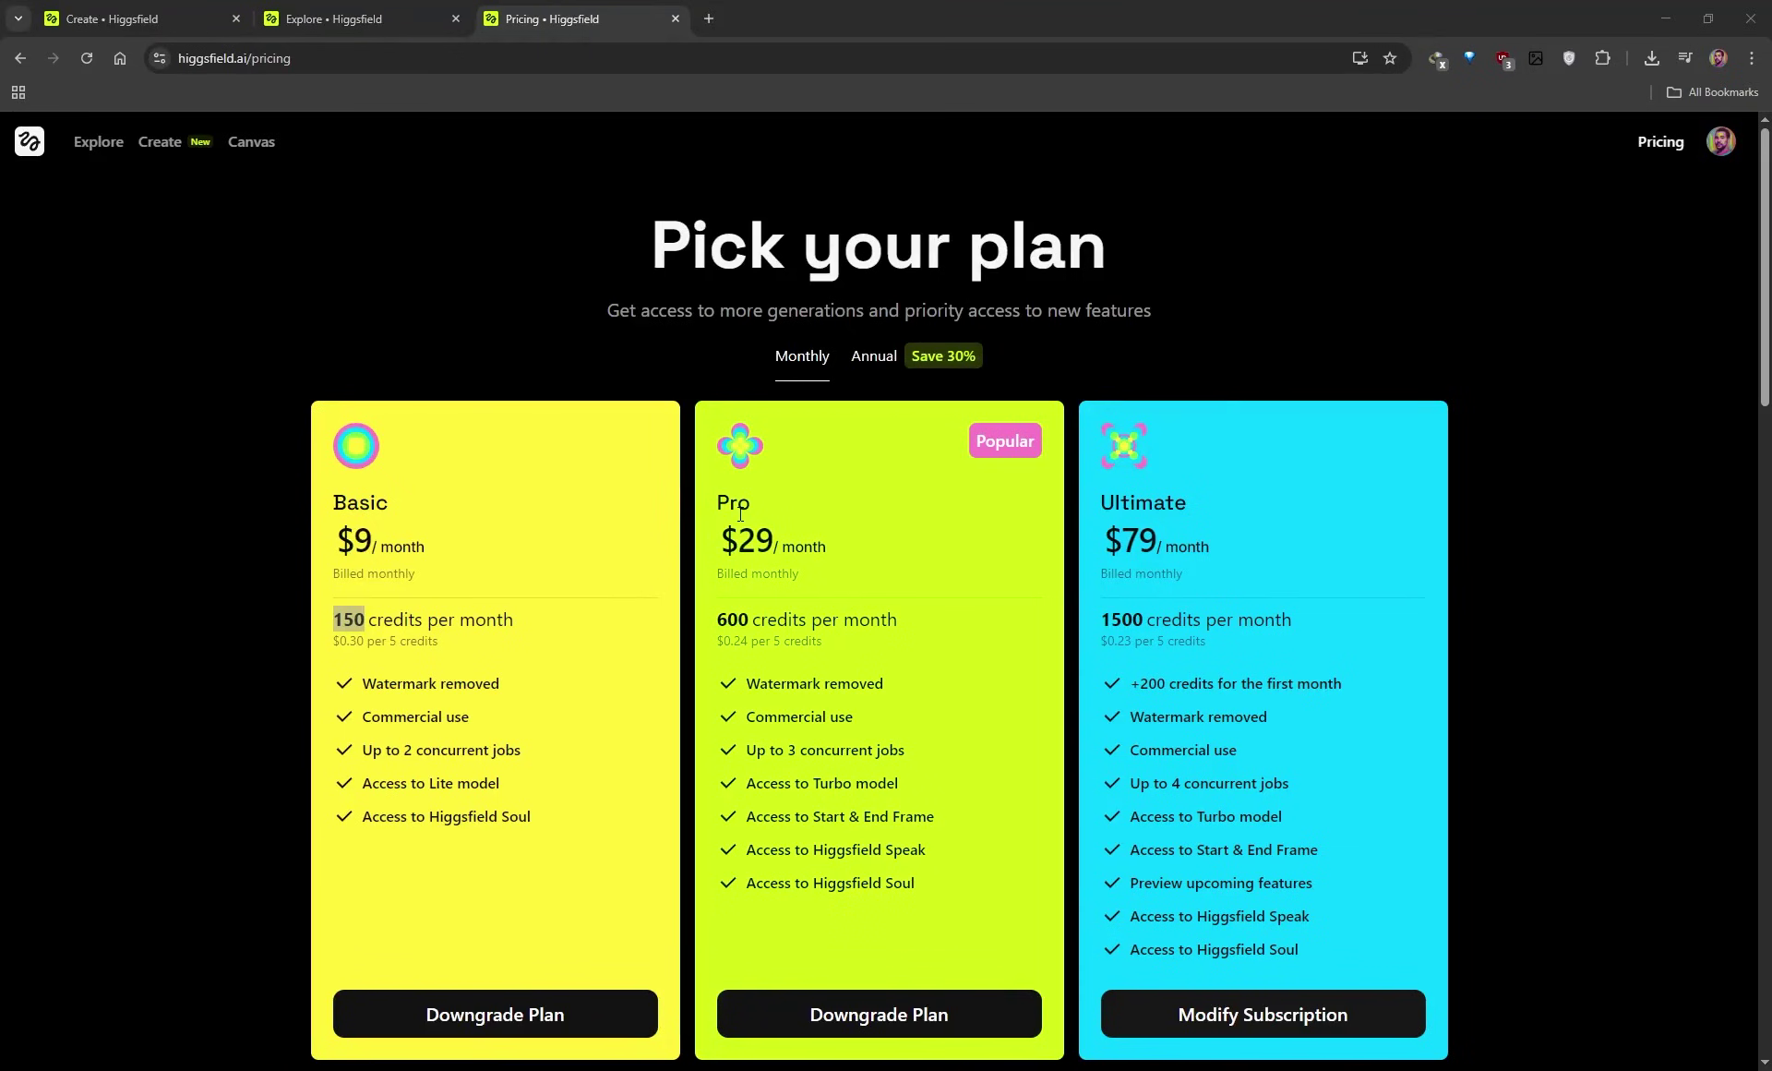
drag(719, 502, 753, 503)
drag(1104, 499, 1202, 504)
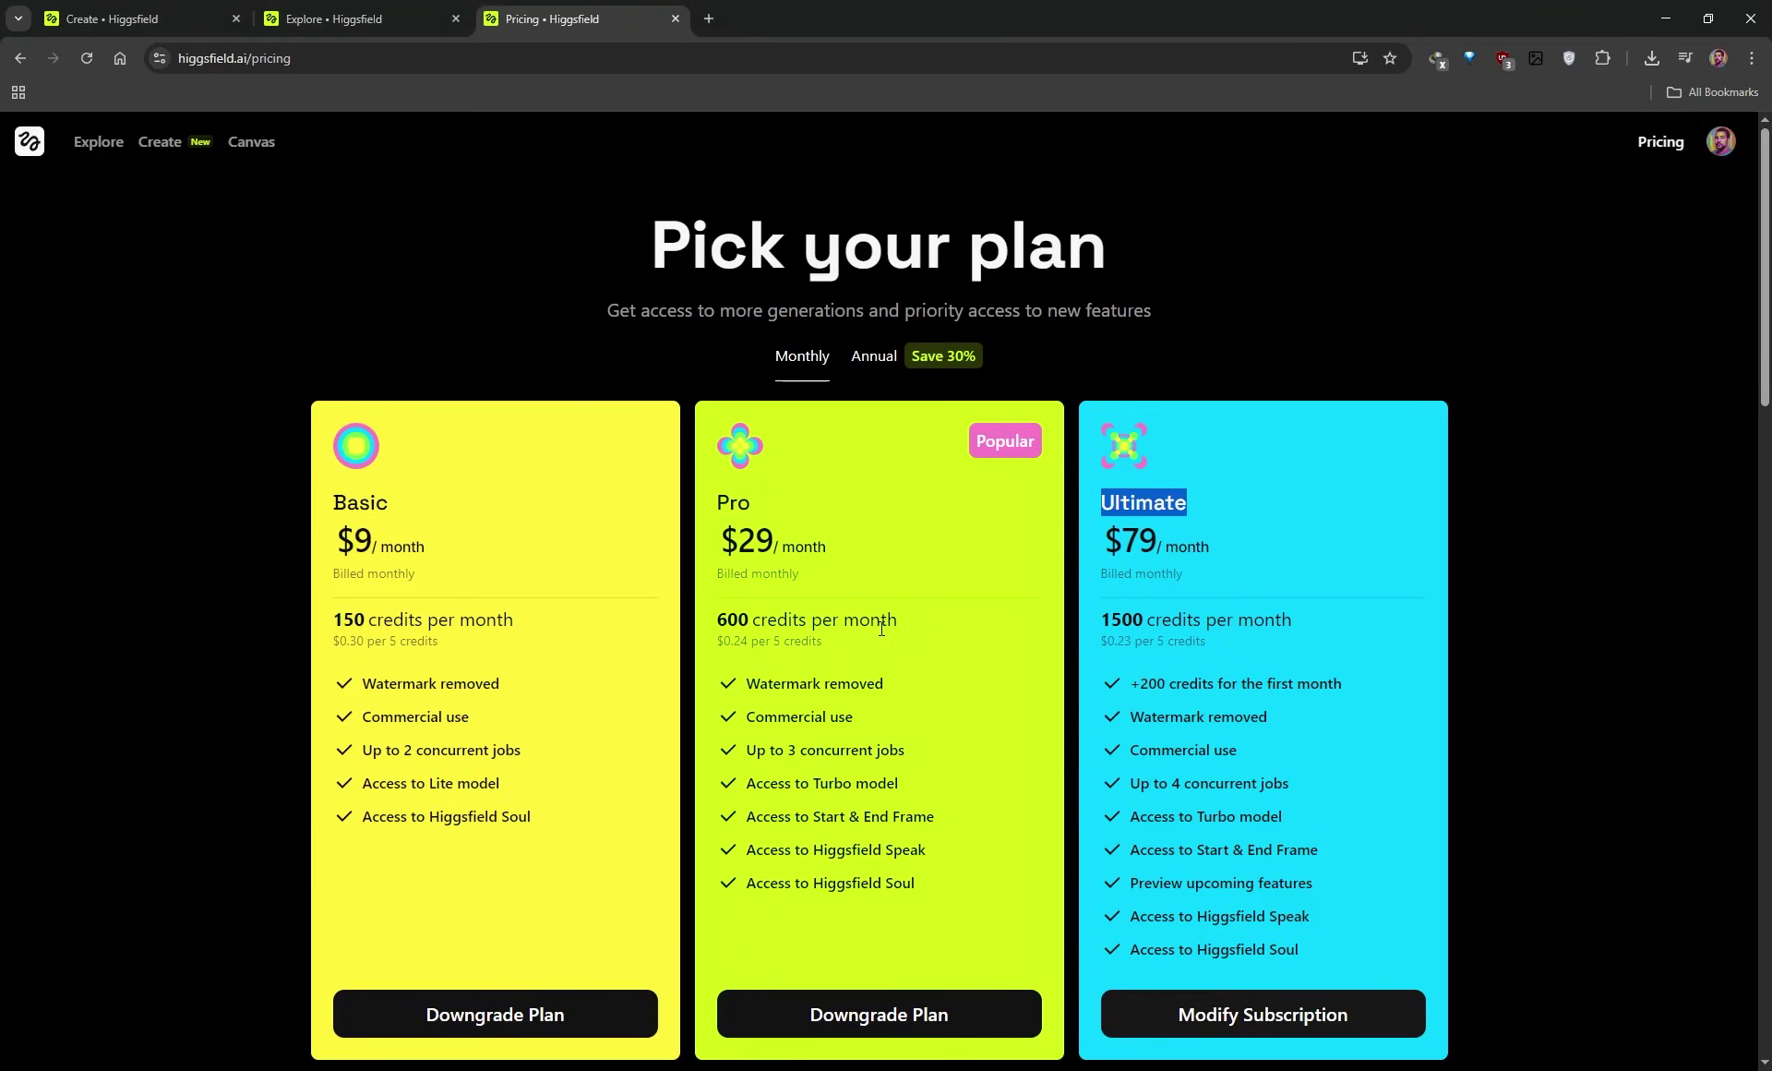
- Examine the plan comparison's Features, Image, Video and Speak sections, and review the Basic, Pro and Ultimate plan cards again
scroll(976, 789, down, 1)
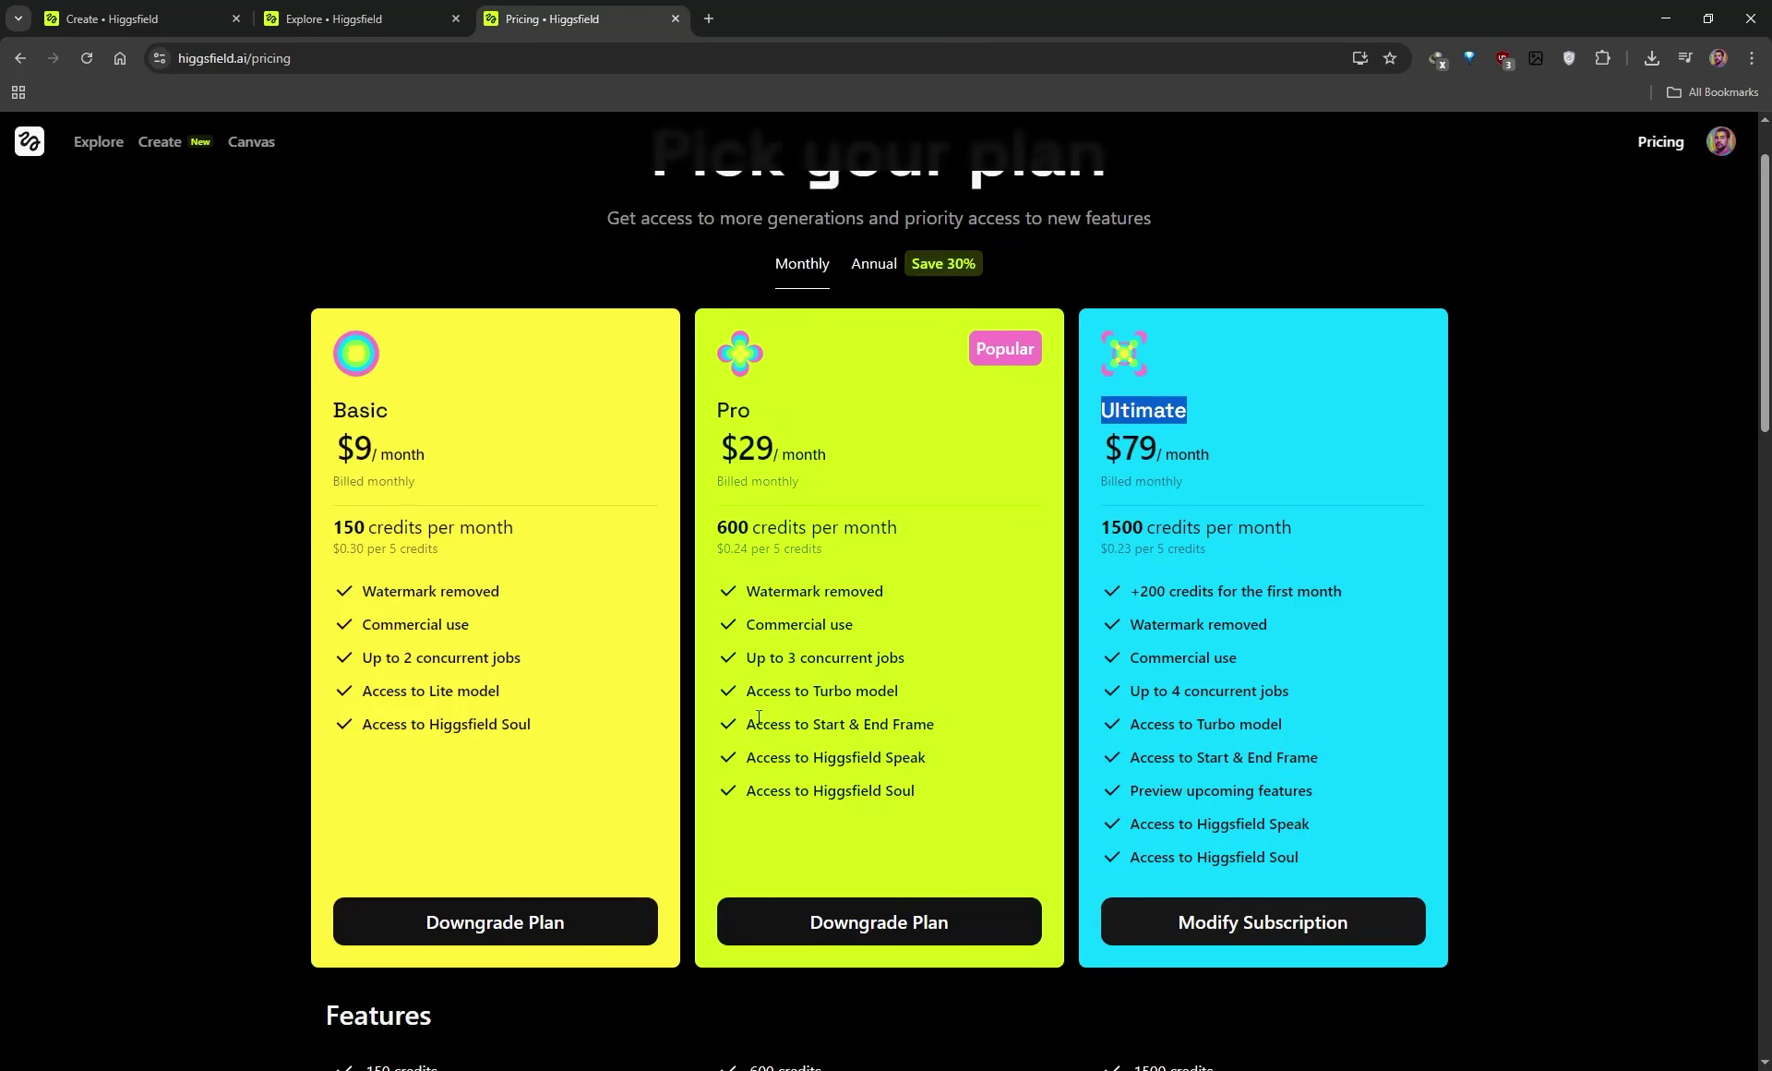
scroll(758, 716, down, 9)
scroll(806, 729, down, 3)
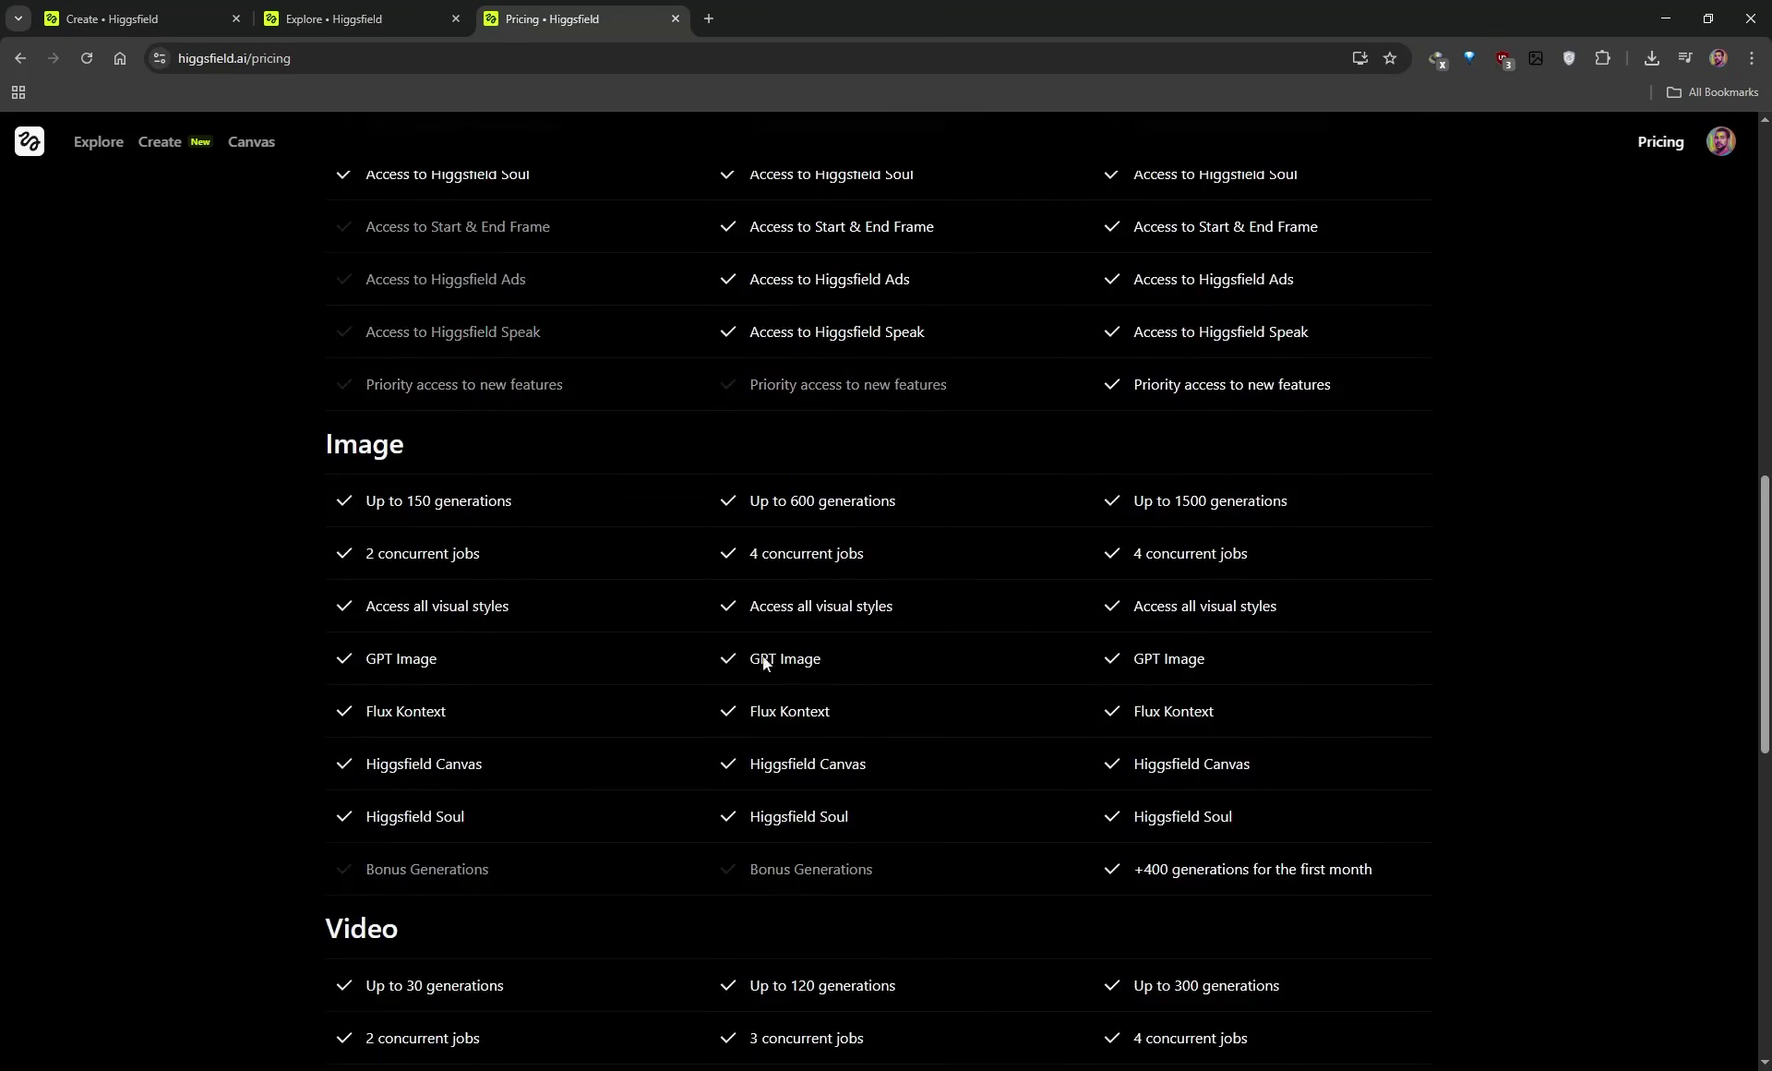
scroll(683, 665, down, 2)
scroll(639, 775, down, 3)
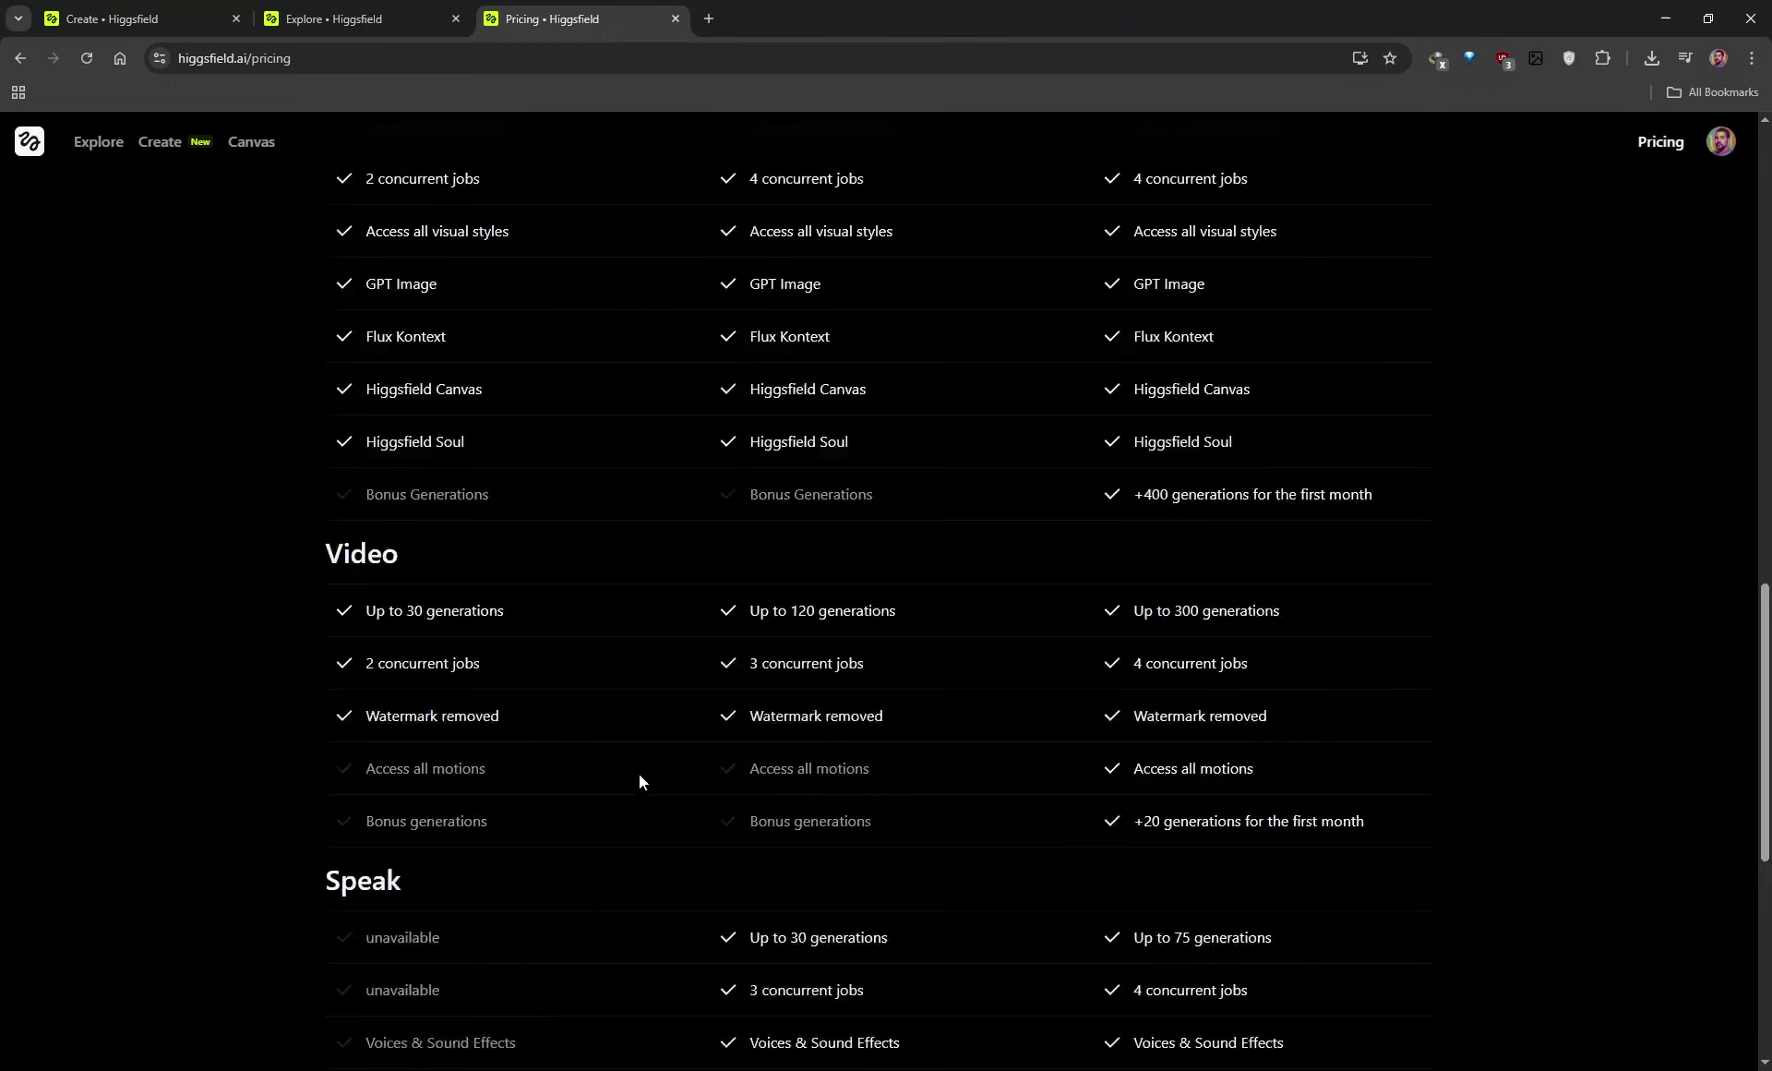
scroll(646, 683, up, 3)
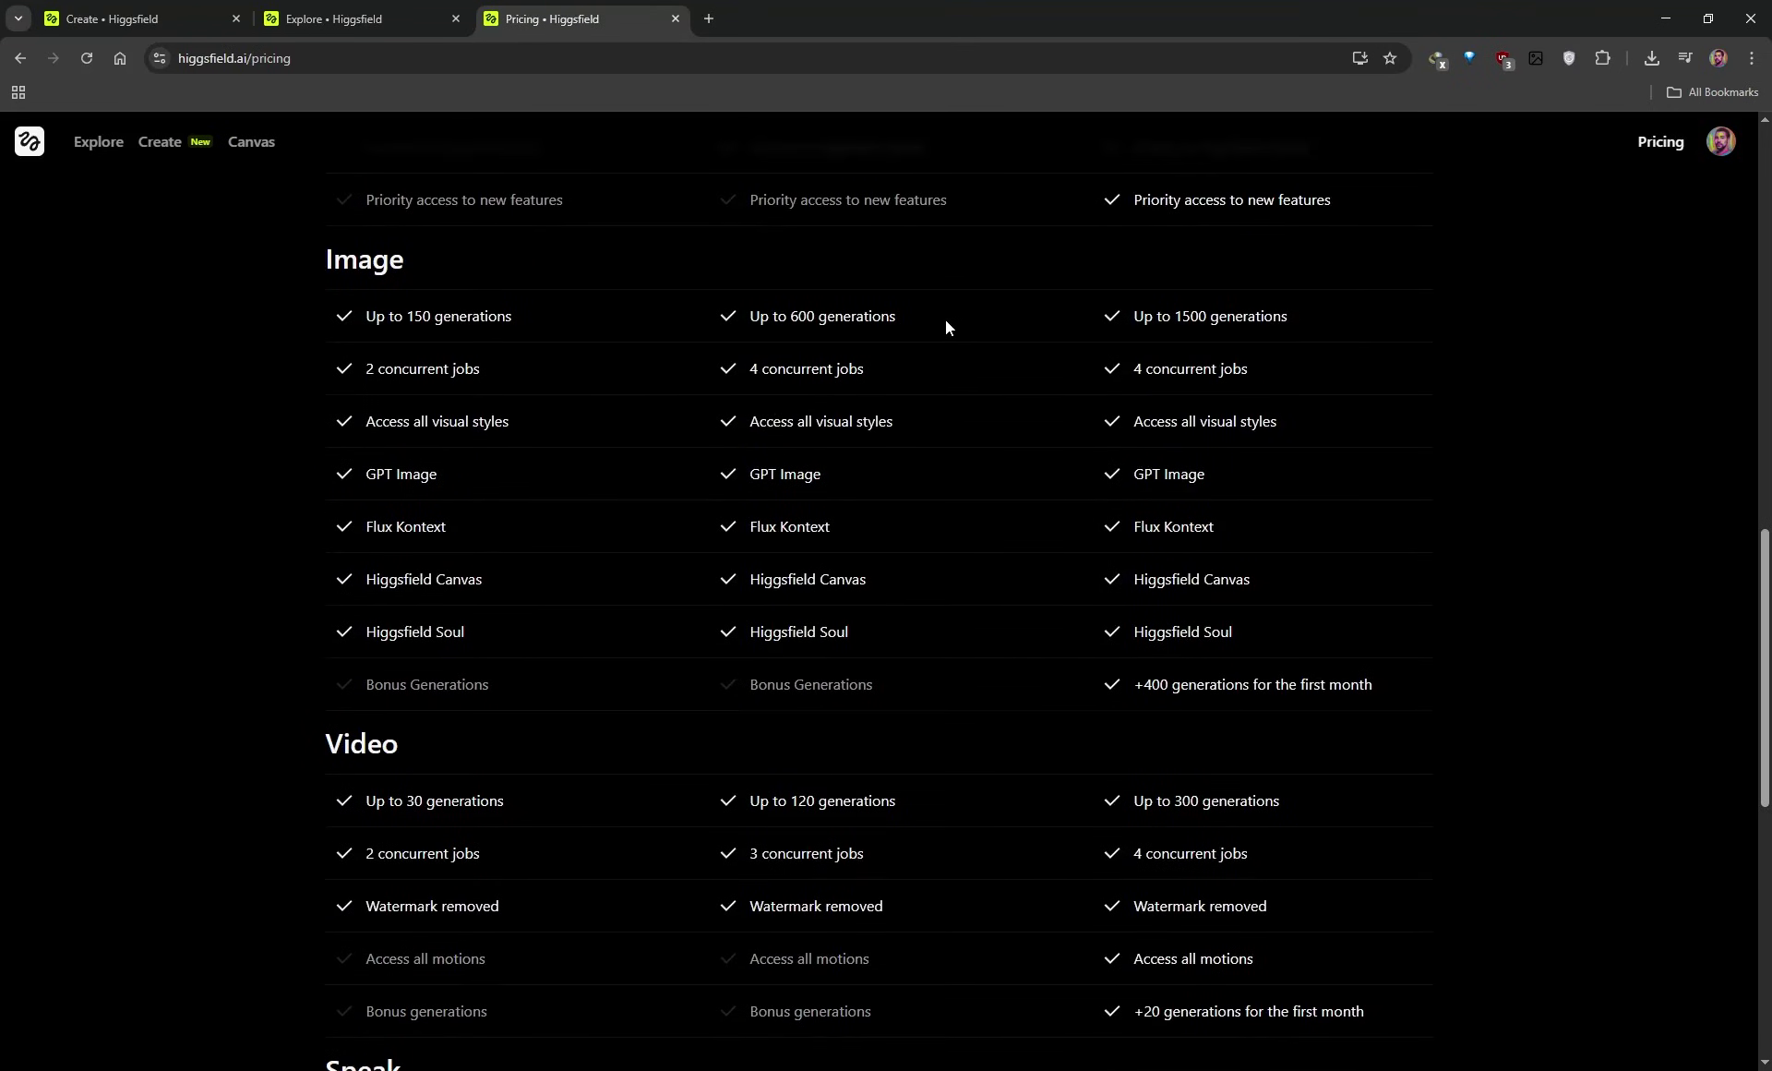
scroll(766, 655, down, 5)
scroll(766, 656, up, 15)
scroll(784, 649, up, 6)
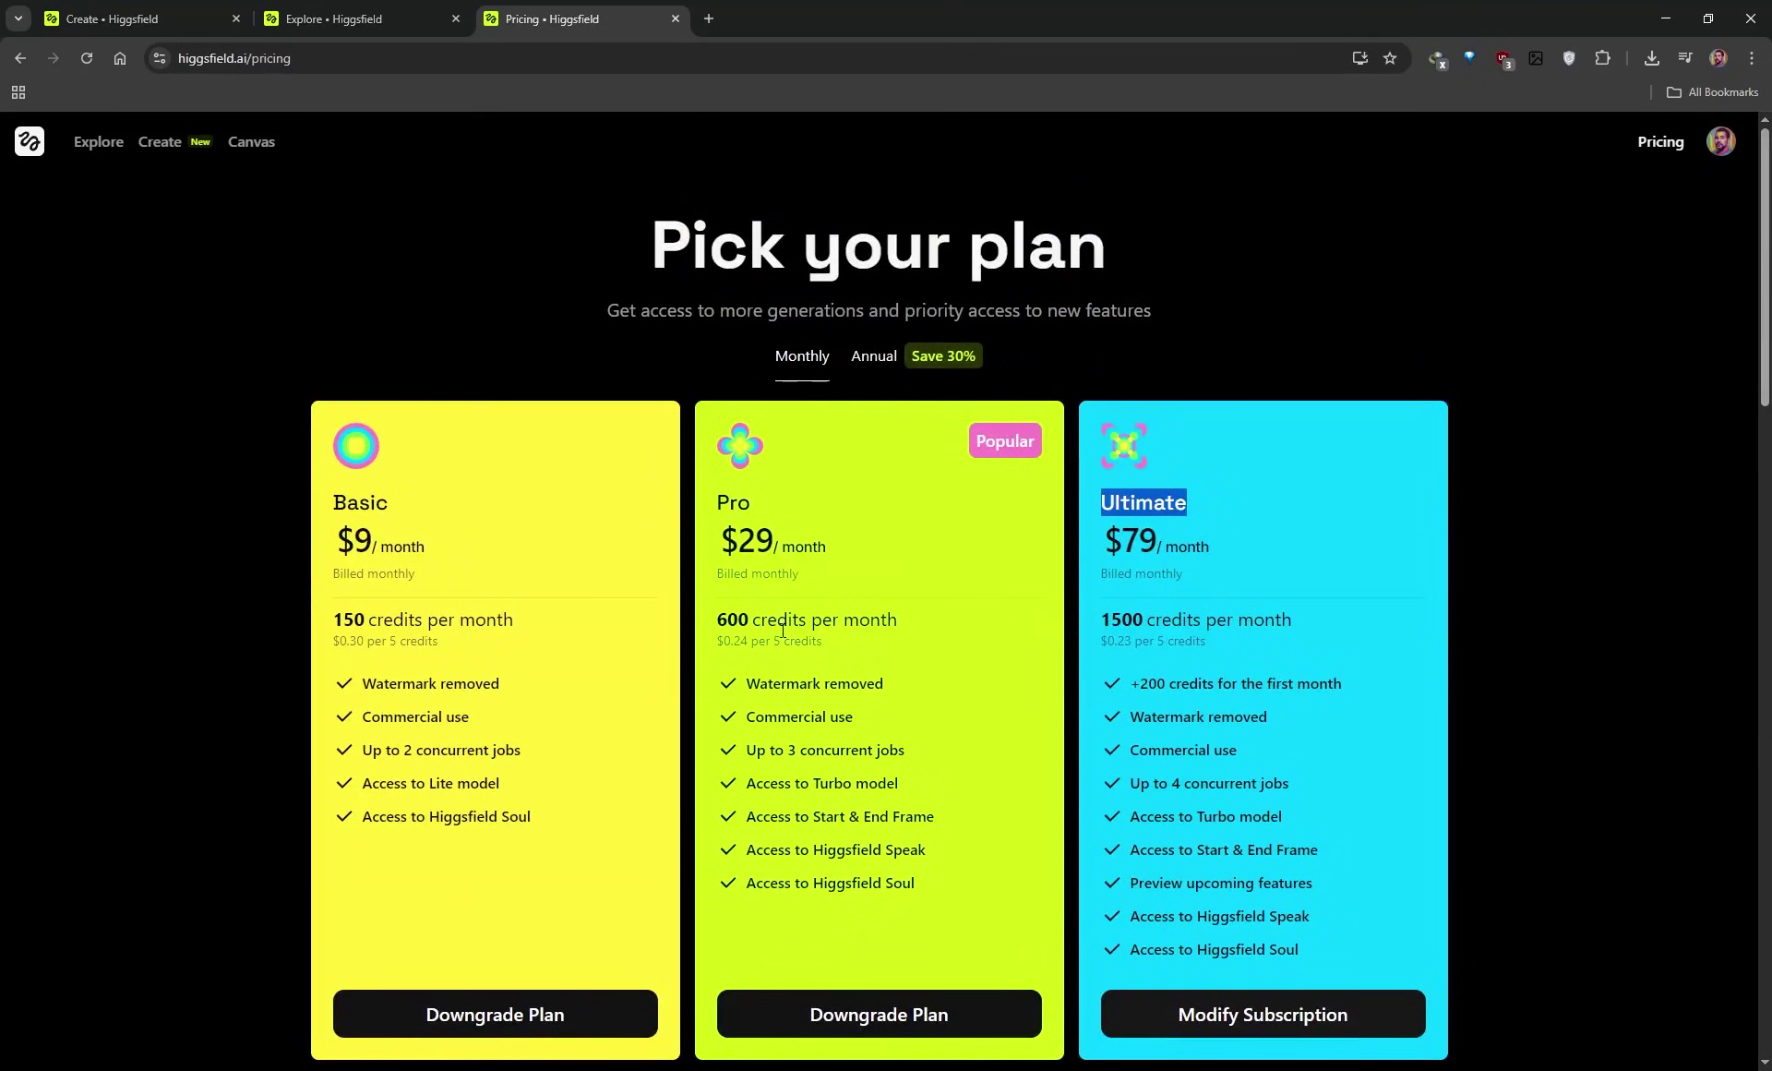
scroll(772, 595, down, 1)
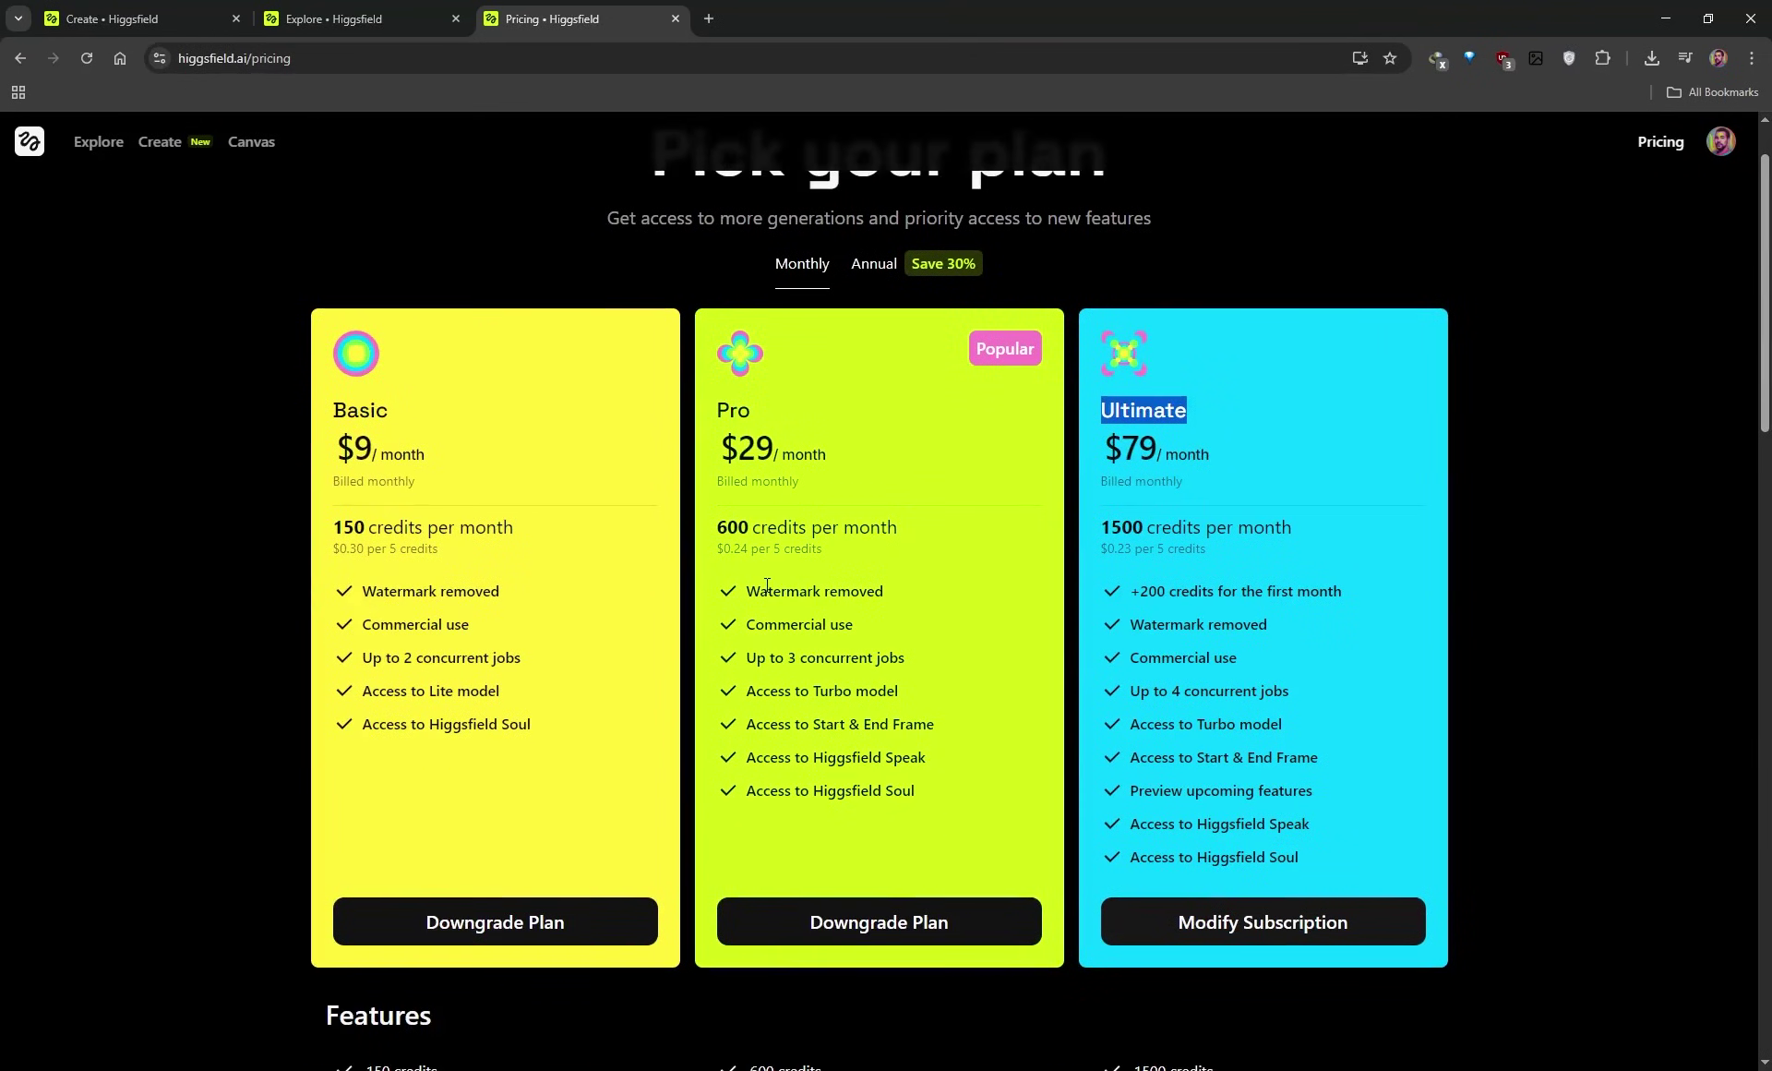